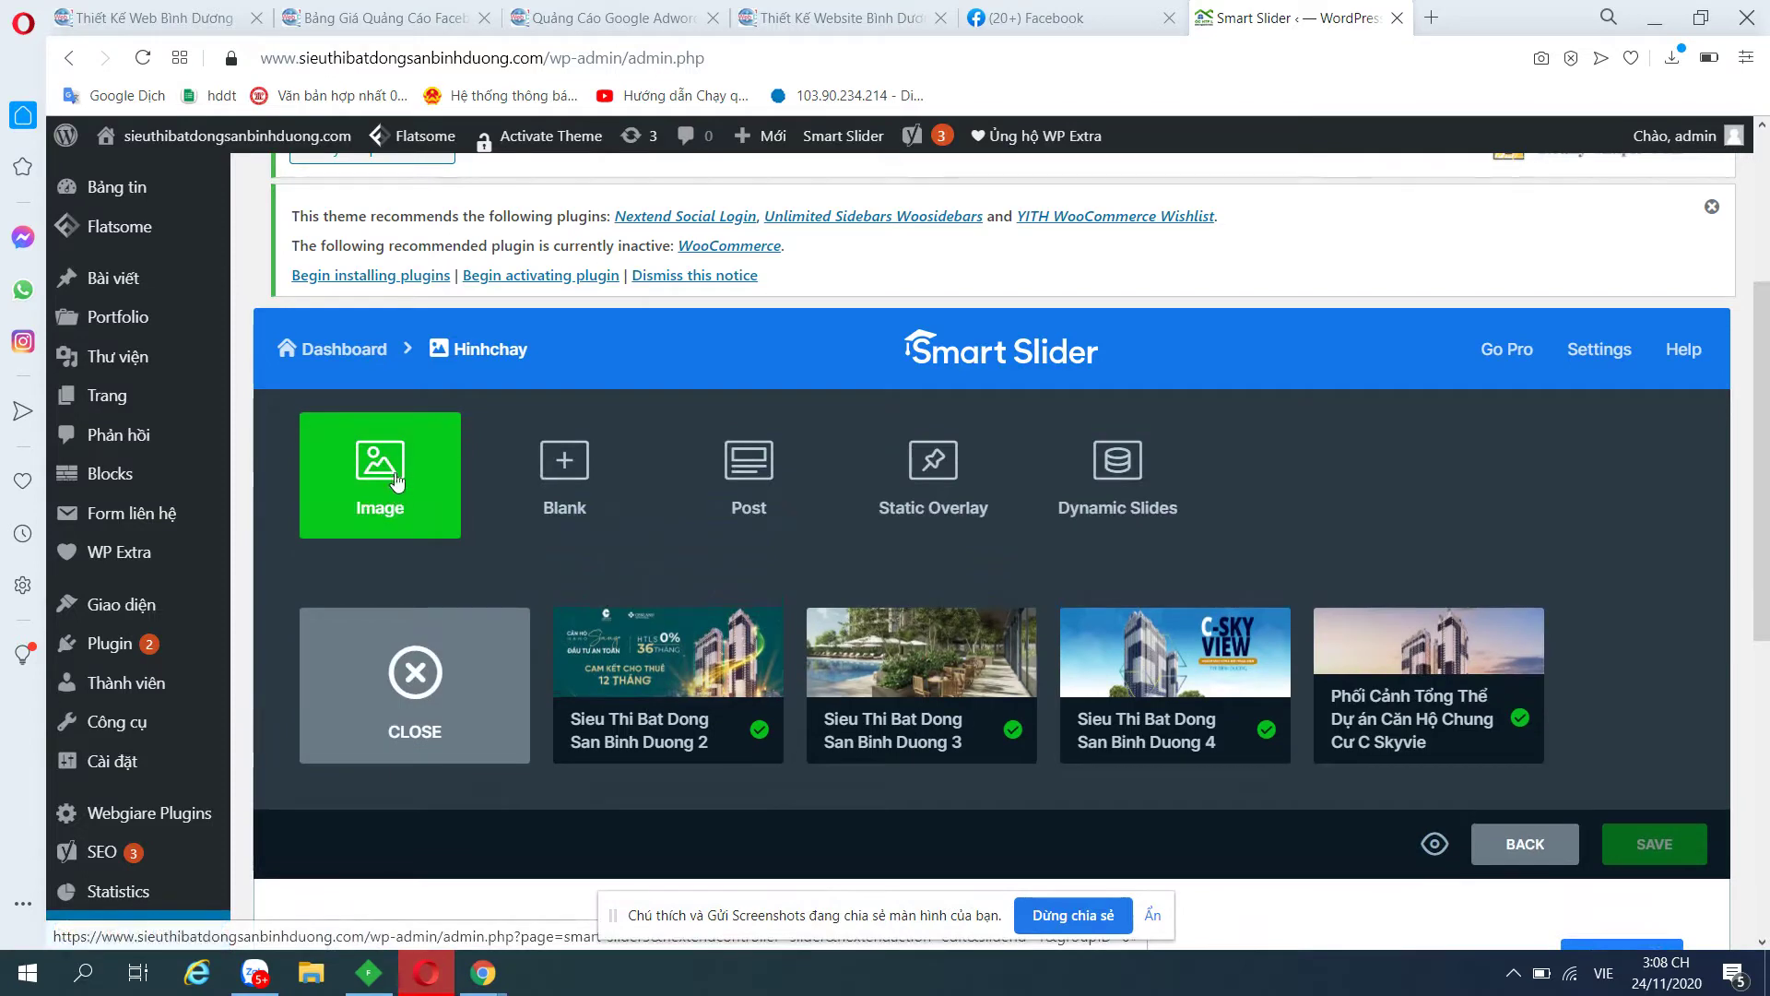
pyautogui.click(383, 478)
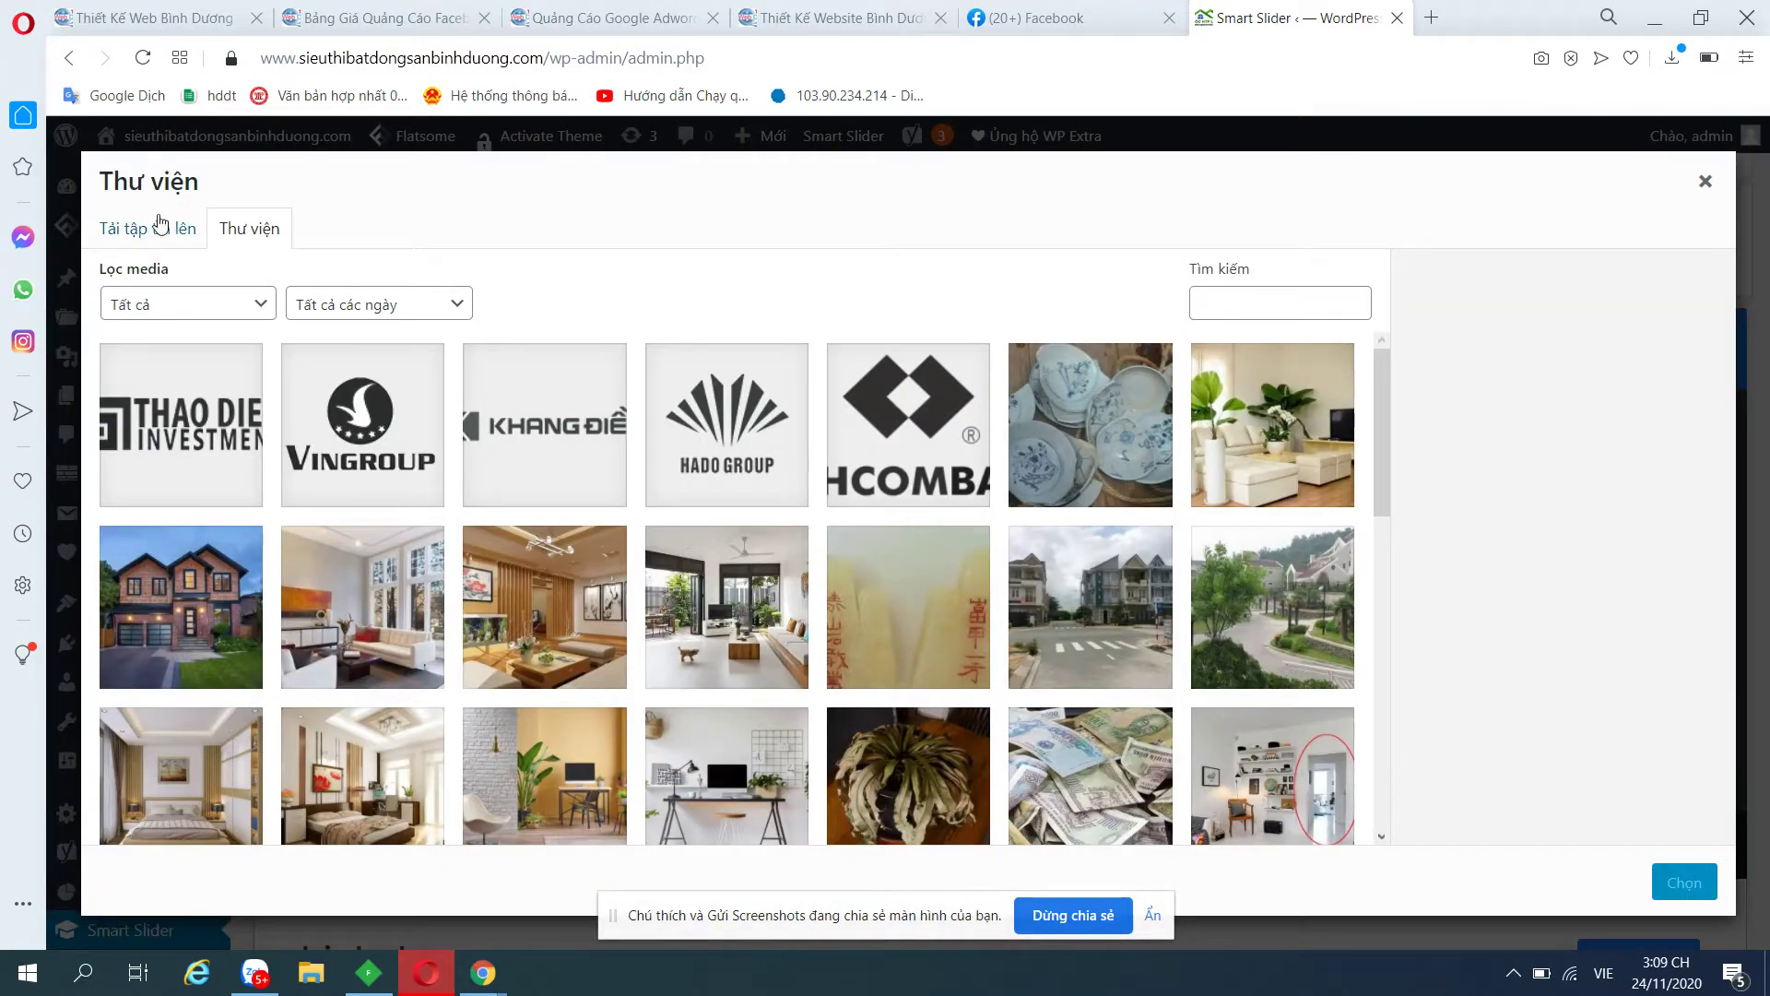
pyautogui.click(134, 230)
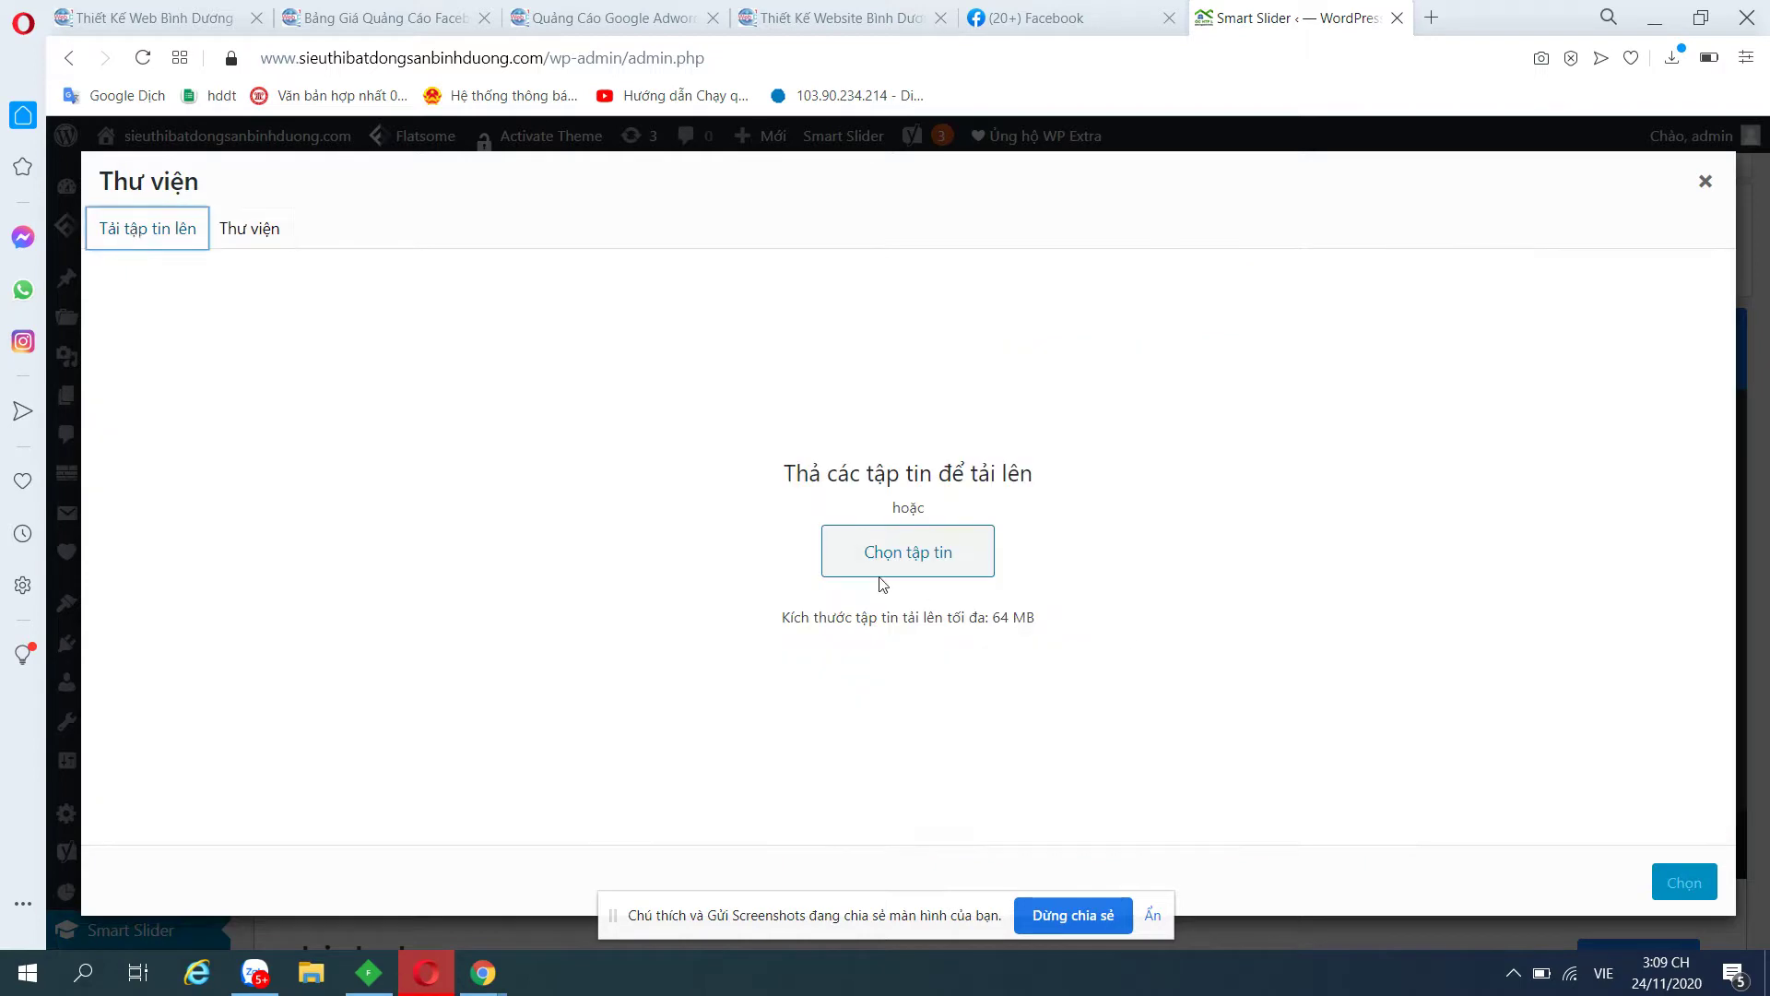
pyautogui.click(918, 554)
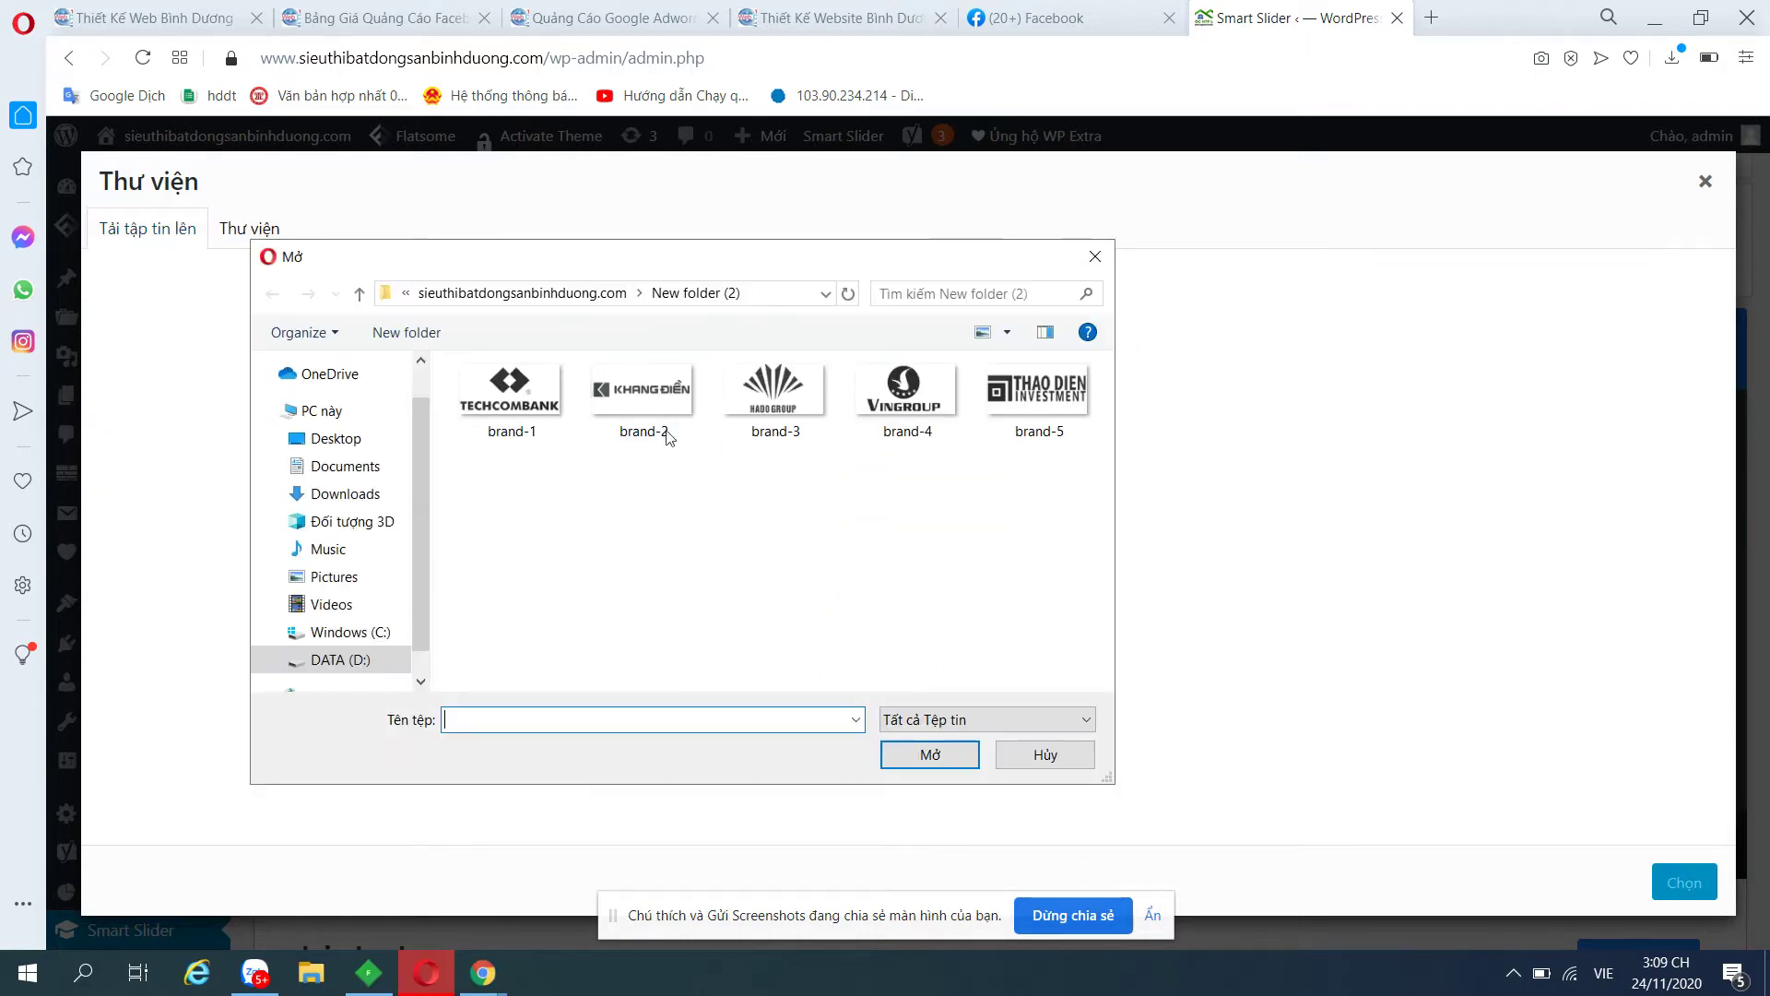
pyautogui.click(1095, 257)
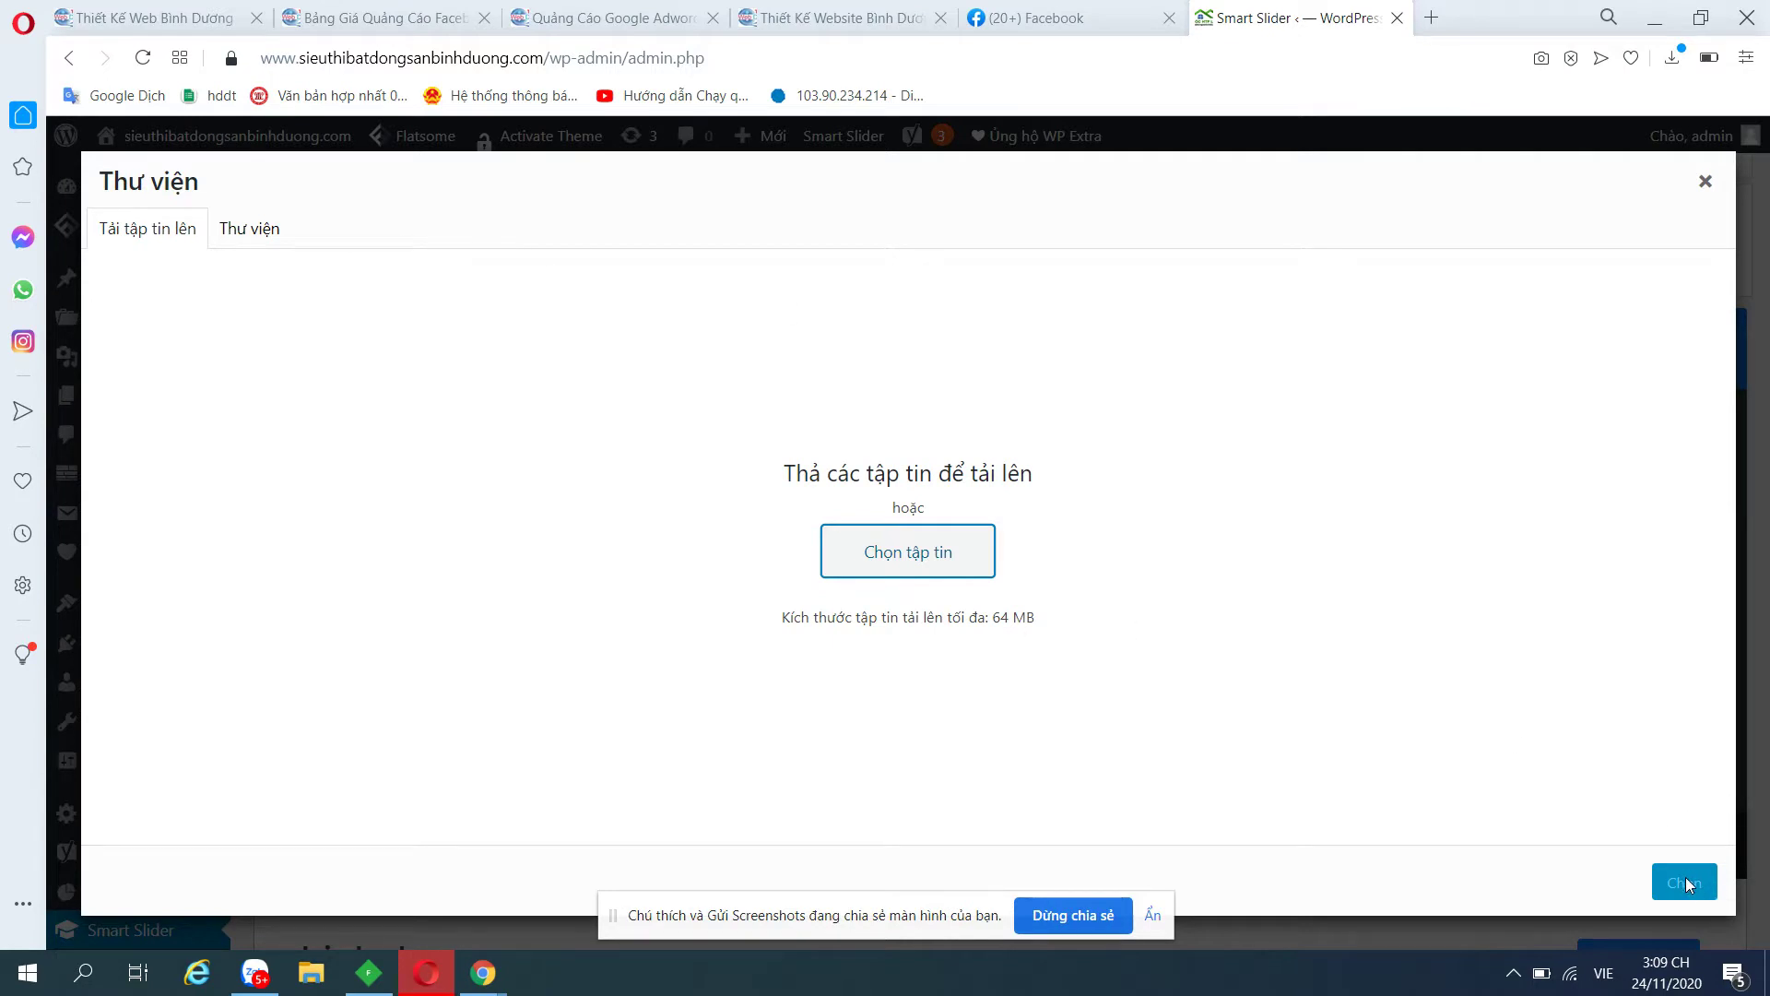
pyautogui.click(1705, 181)
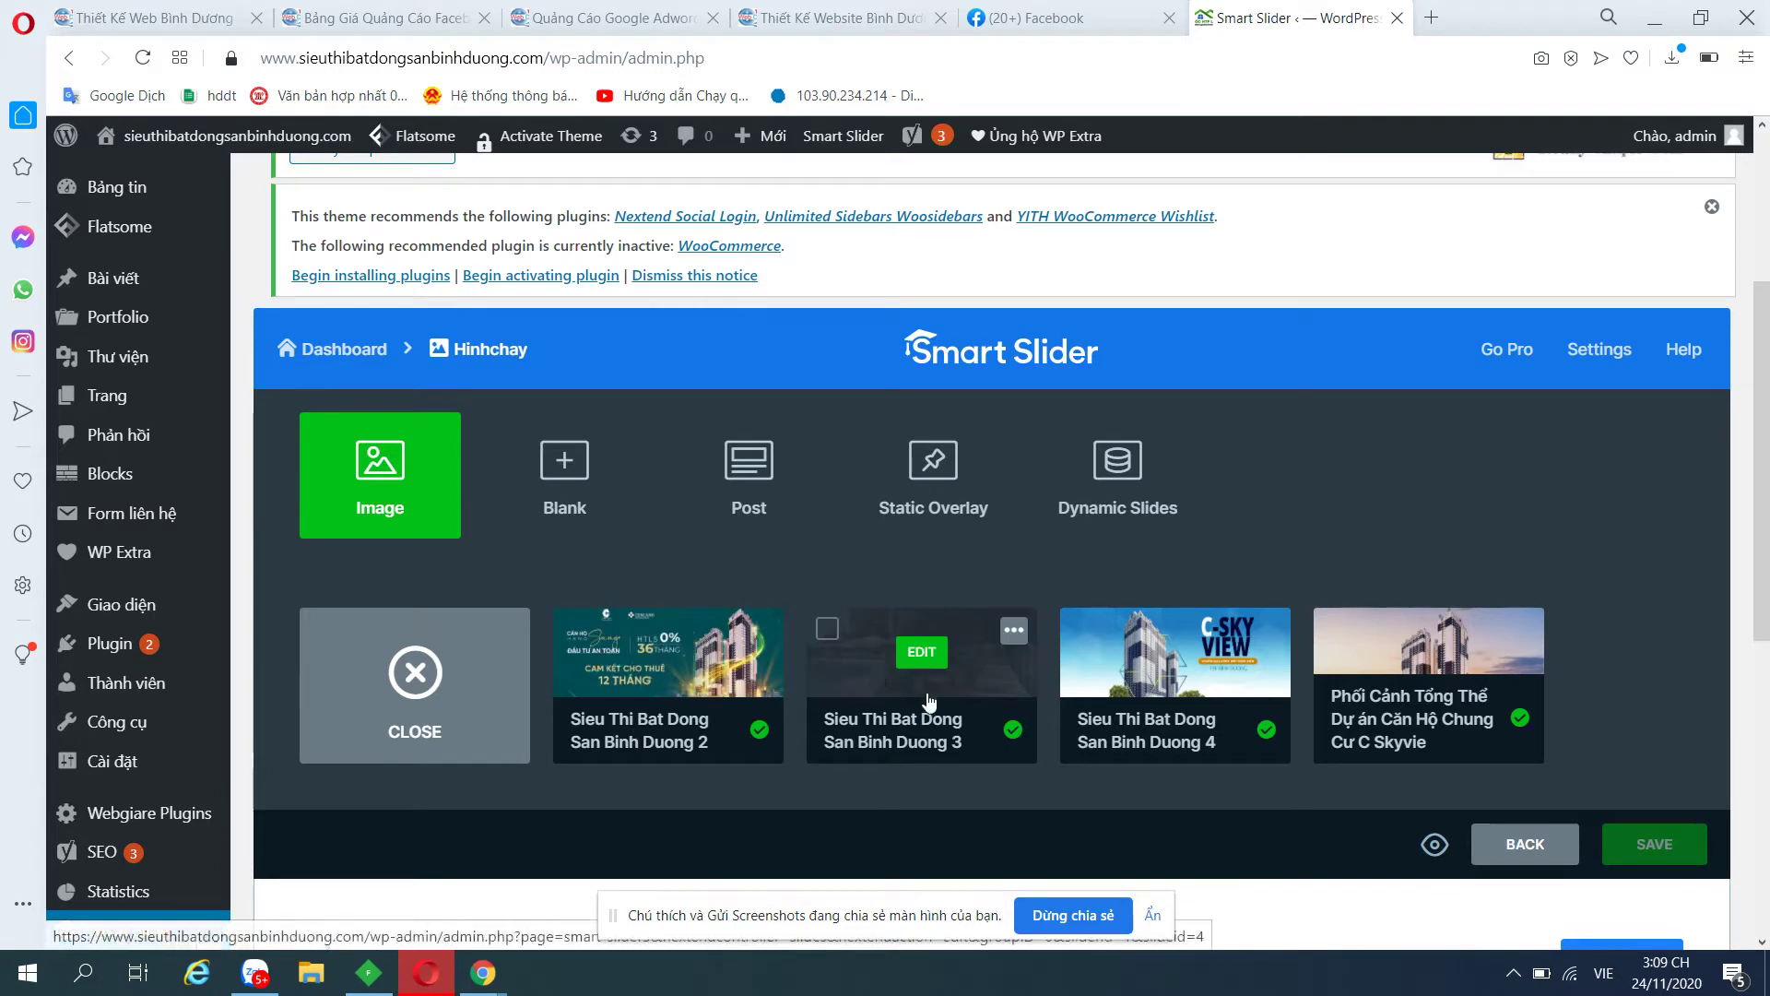
# Move the "Phối Cảnh Tổng Thể Dự án Căn Hộ Chung Cư C Skyvie" slide ahead of "Sieu Thi Bat Dong San Binh Duong 4" and save the slider.
pyautogui.moveTo(1440, 667)
pyautogui.moveTo(1376, 673); pyautogui.dragTo(1130, 667)
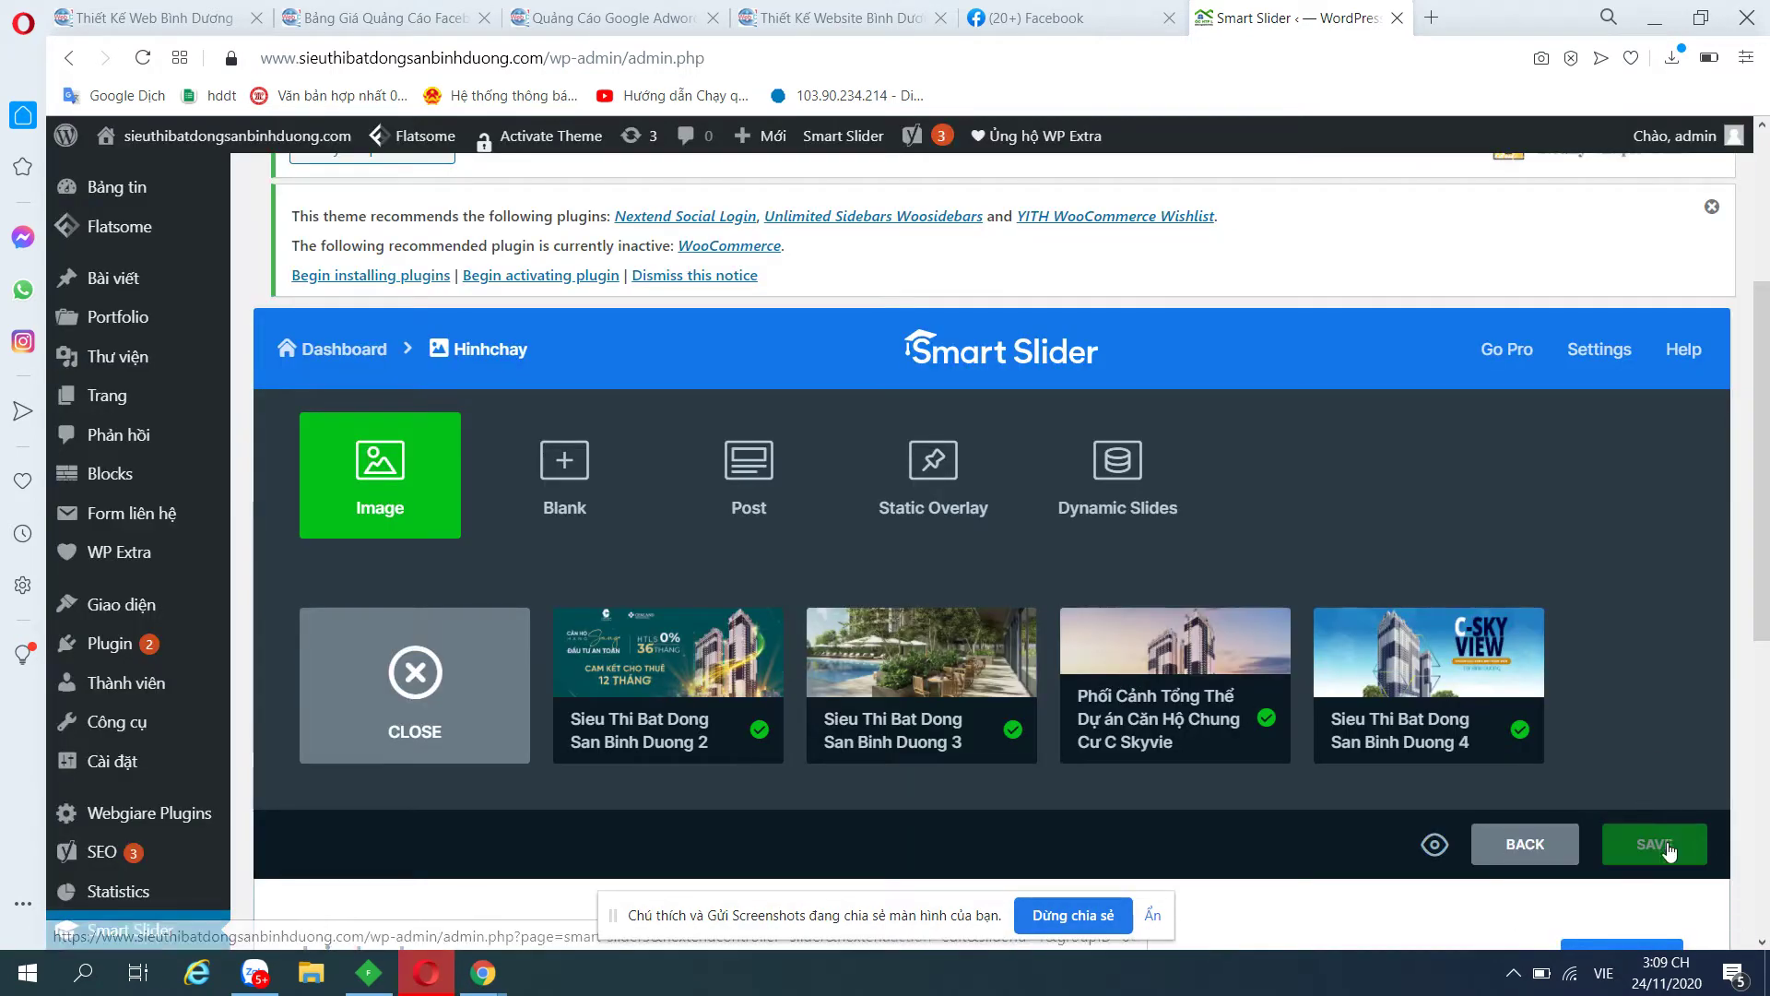
pyautogui.click(1654, 844)
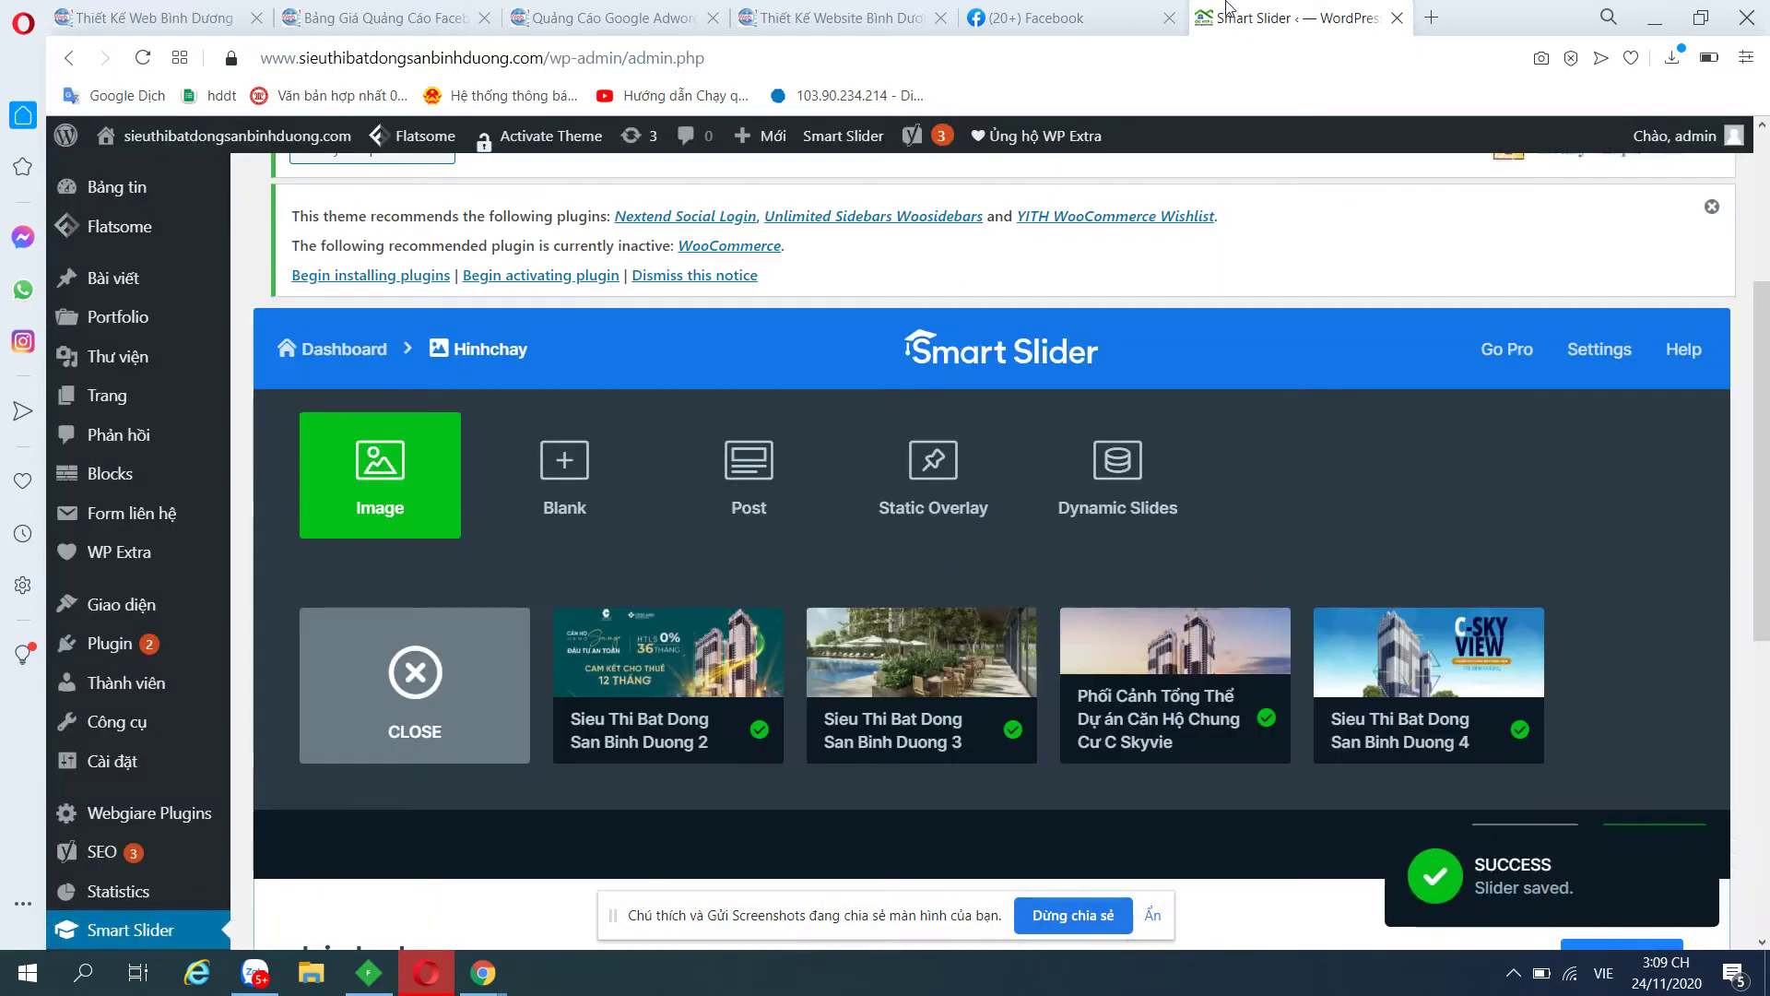
# View the live home page and examine its project, Chủ Đầu Tư Nổi Bật logo and Tin Tức sections.
pyautogui.click(304, 143)
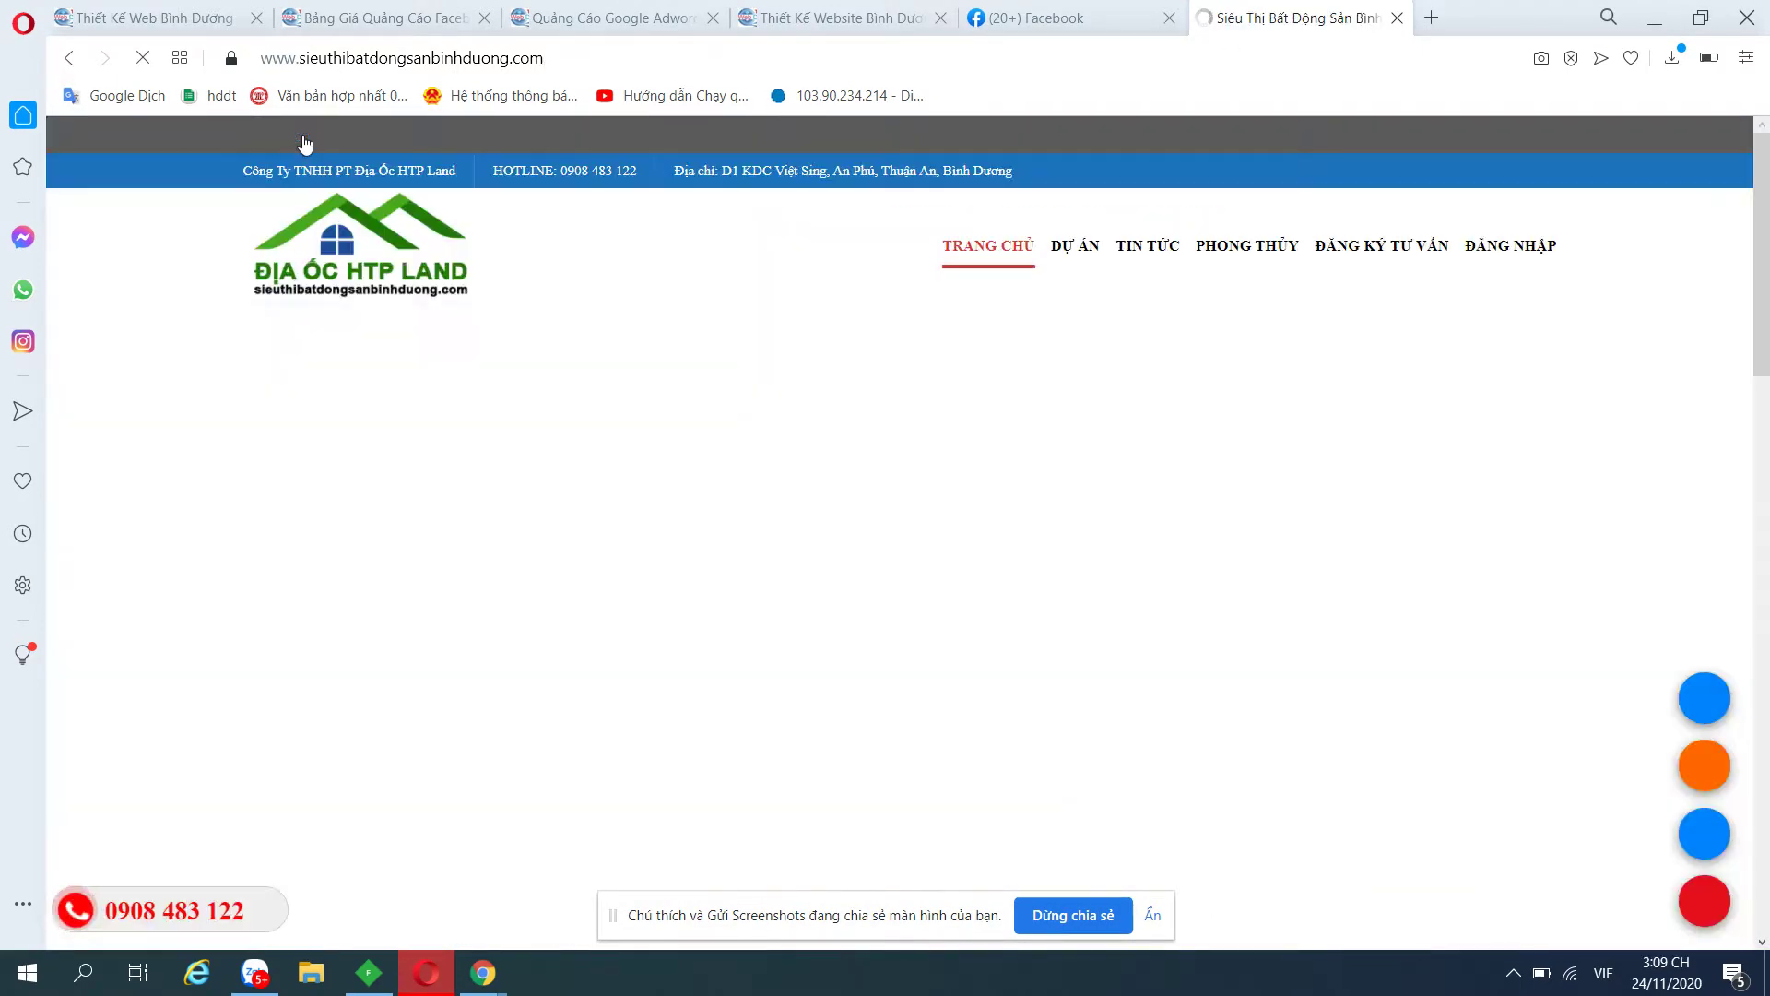
pyautogui.scroll(-10, 829, 442)
pyautogui.scroll(-3, 816, 477)
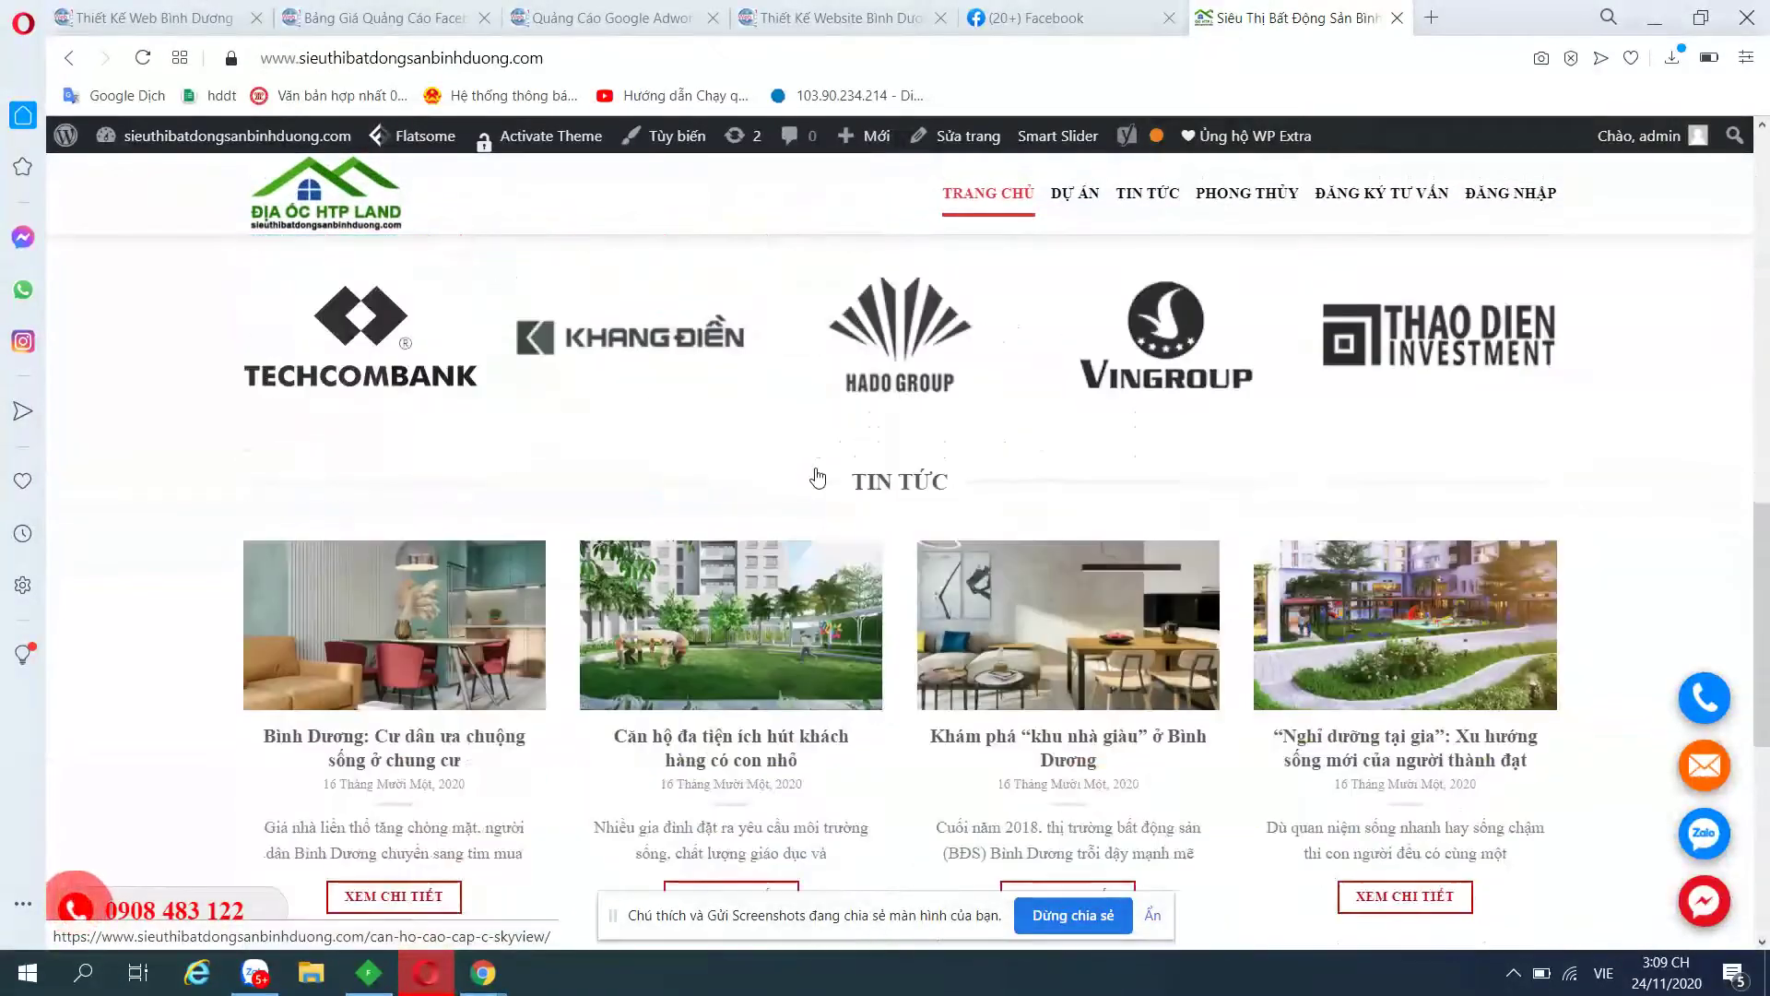
pyautogui.scroll(3, 815, 472)
pyautogui.scroll(-1, 860, 706)
pyautogui.scroll(-4, 860, 706)
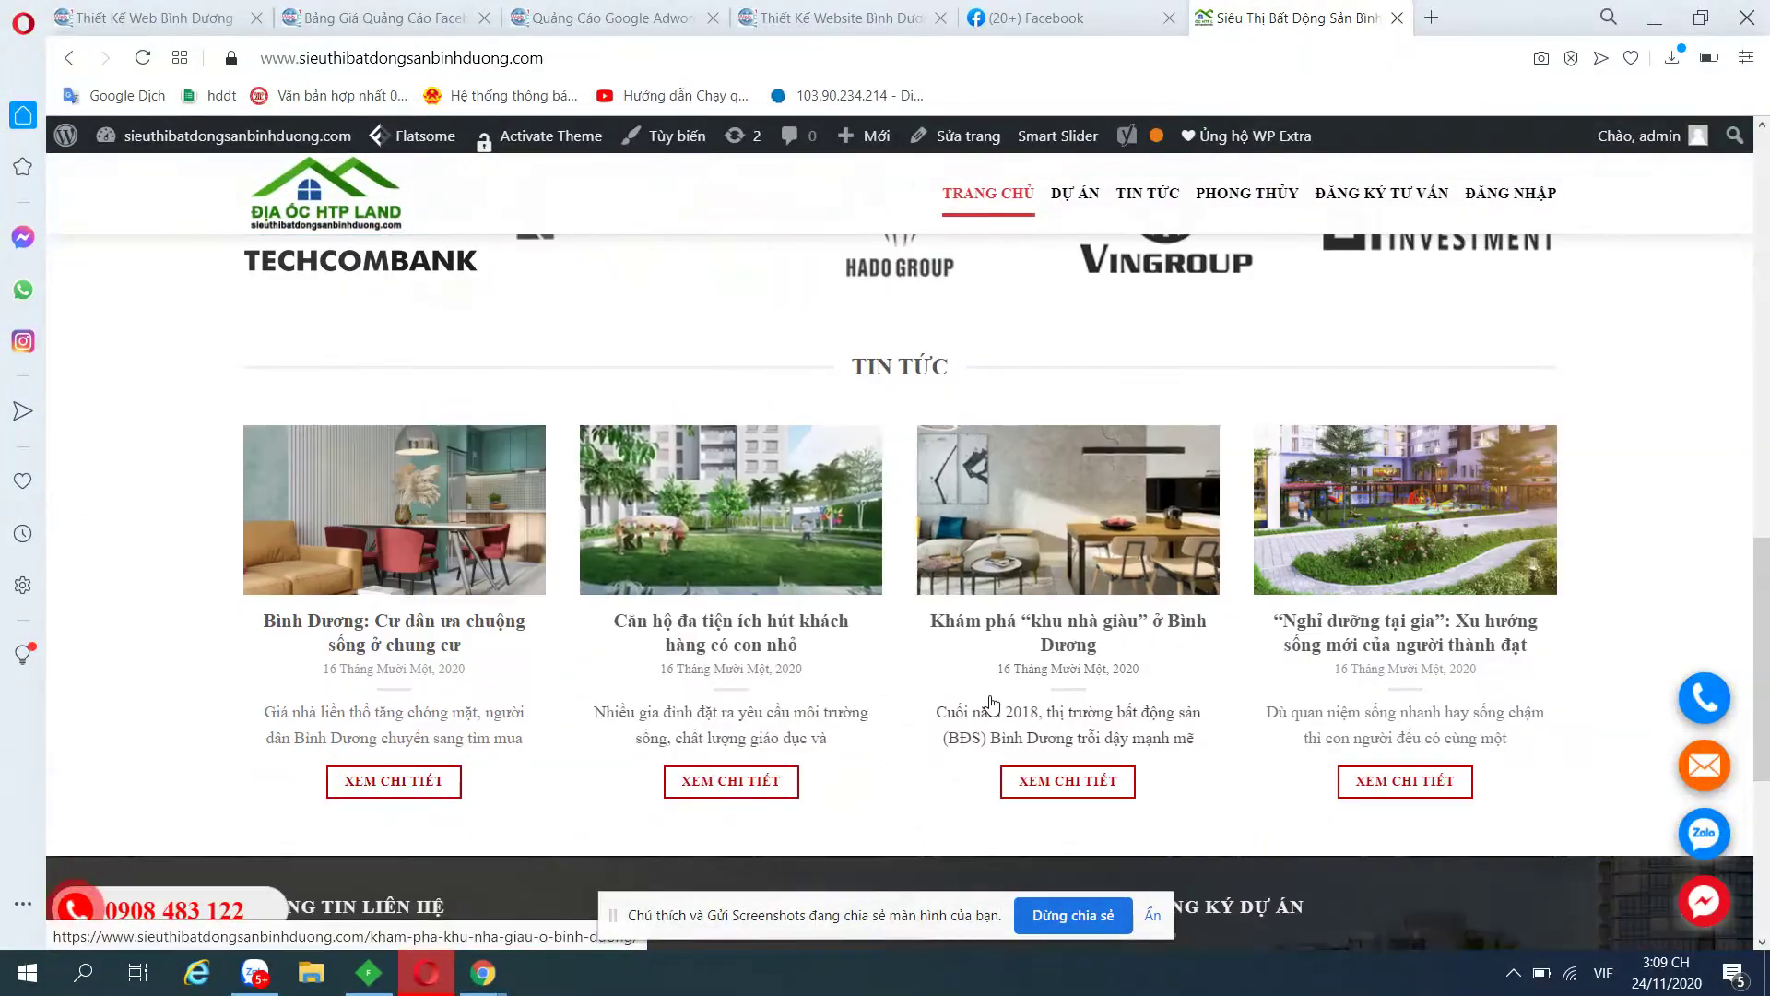
pyautogui.scroll(4, 812, 664)
pyautogui.scroll(-5, 737, 683)
pyautogui.scroll(6, 360, 634)
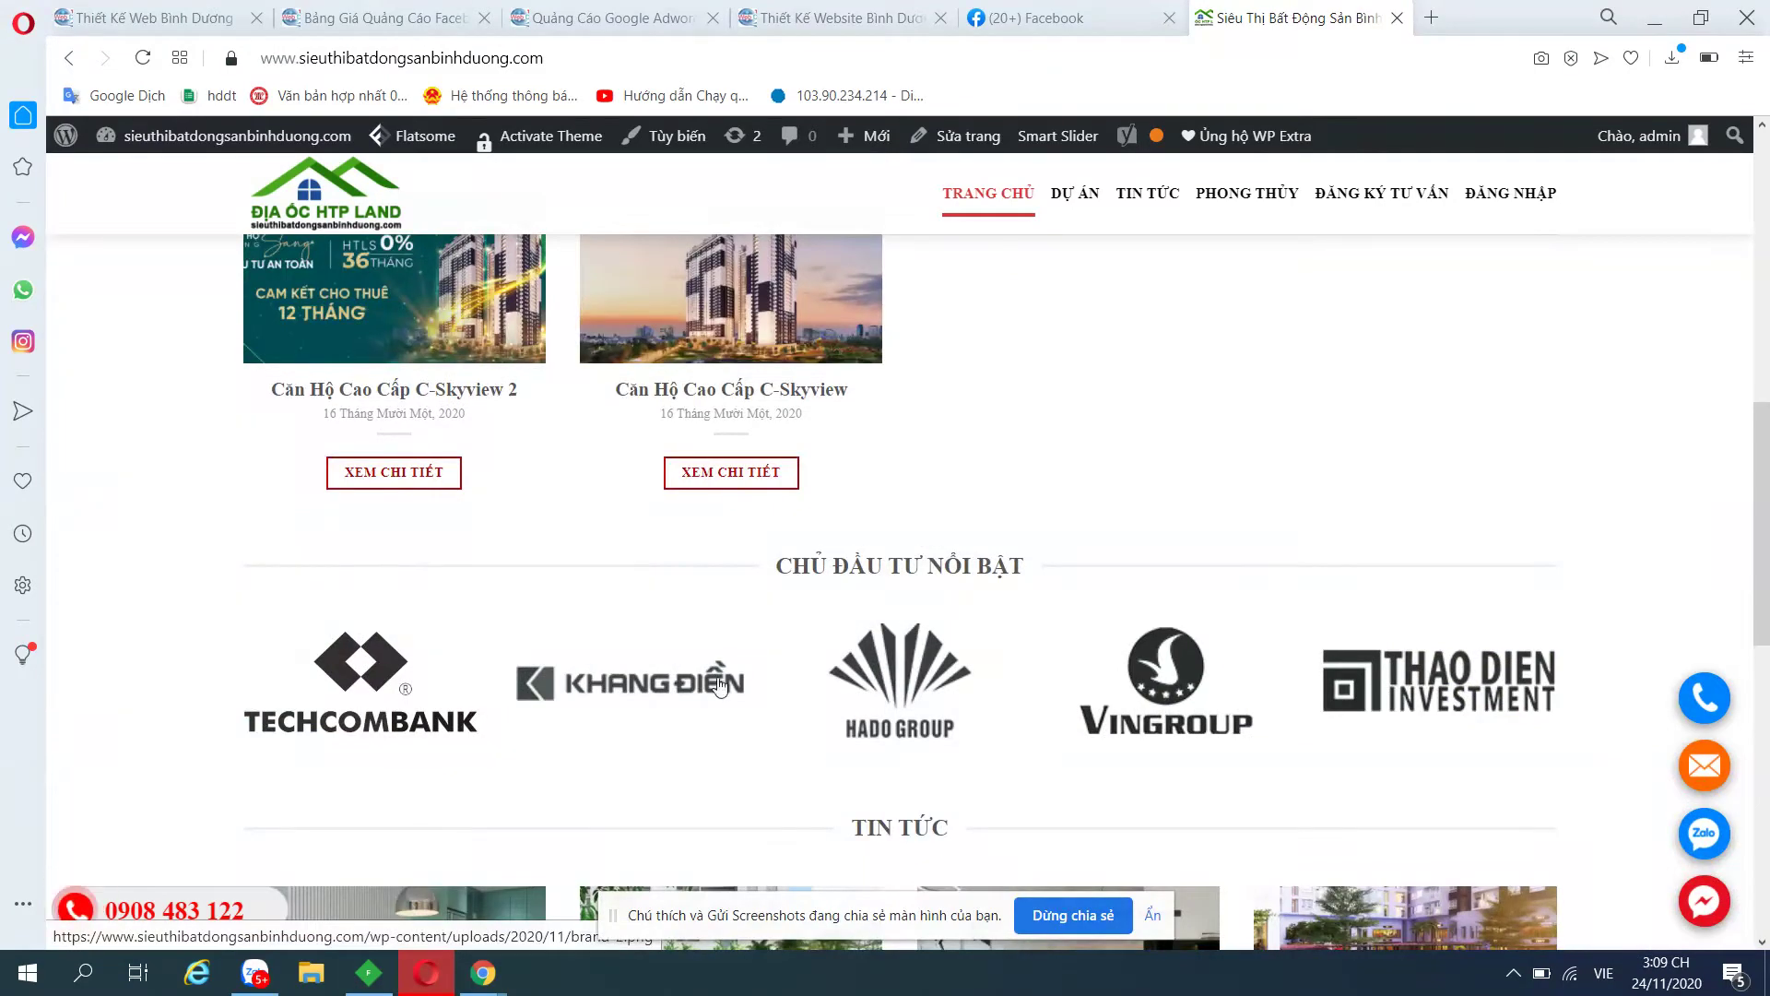
pyautogui.scroll(4, 369, 627)
pyautogui.scroll(-5, 405, 580)
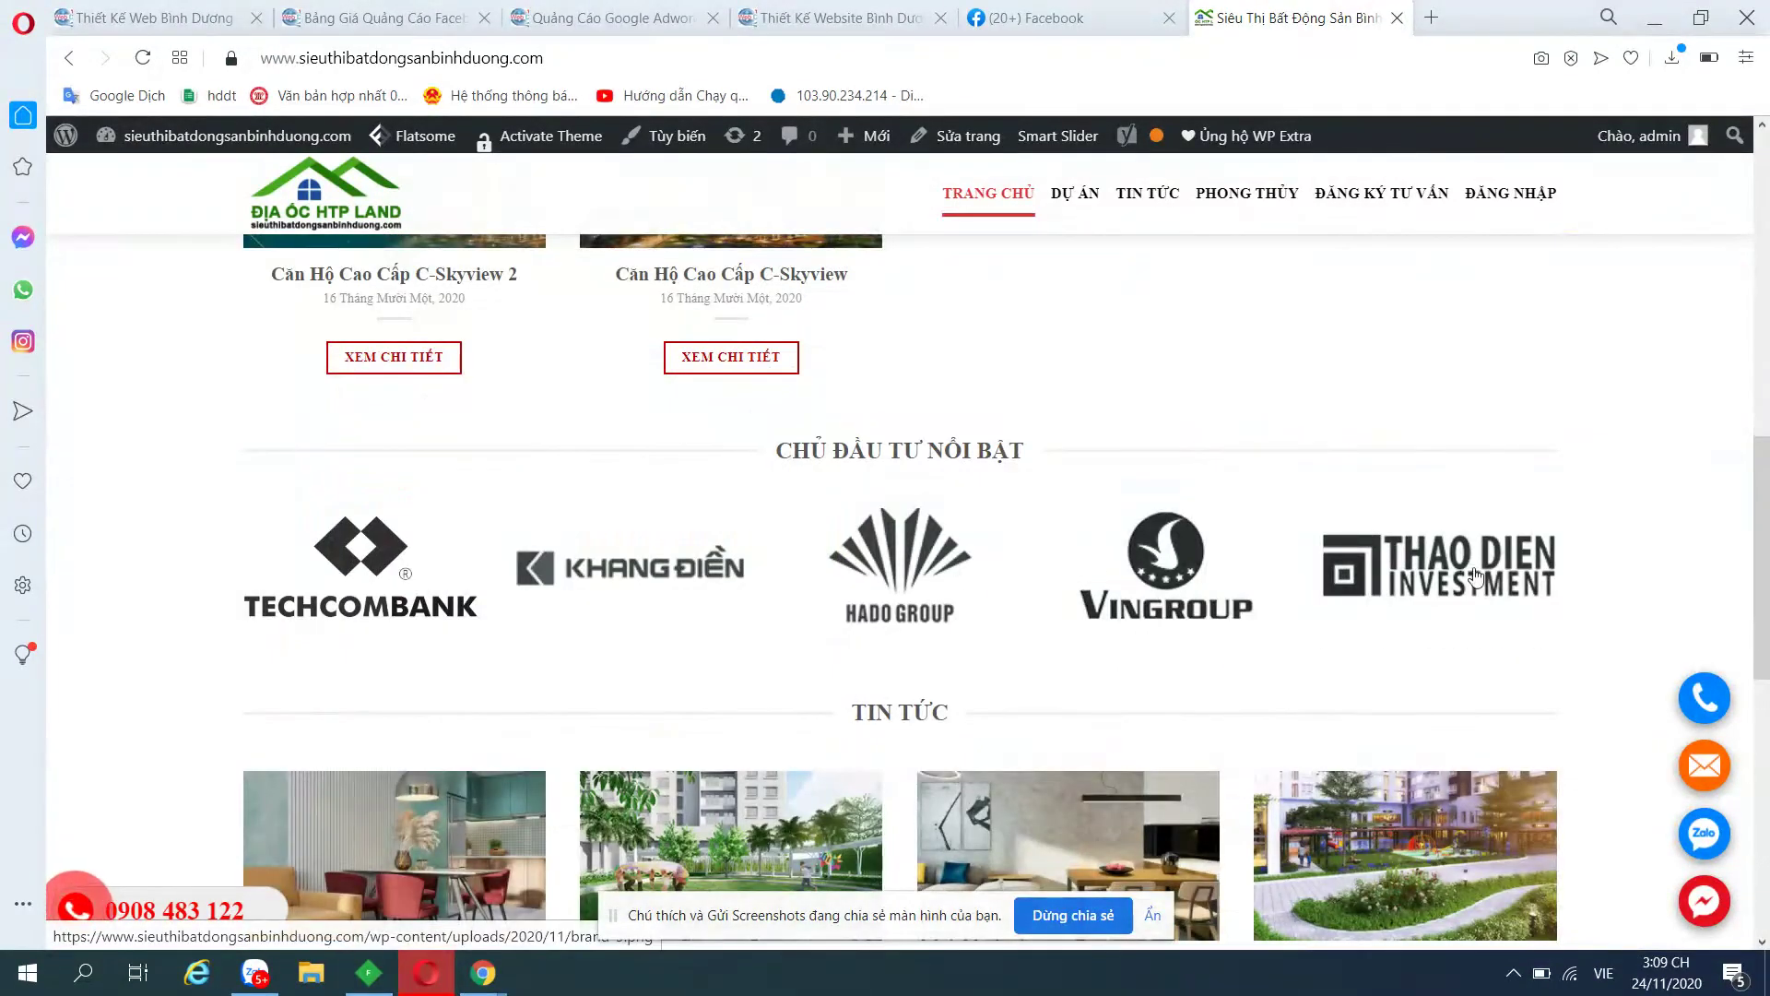
# Edit the home page with UX Builder and inspect the settings of the Chủ Đầu Tư Nổi Bật, Tin Tức and Dự Án Nổi Bật titles.
pyautogui.moveTo(964, 136)
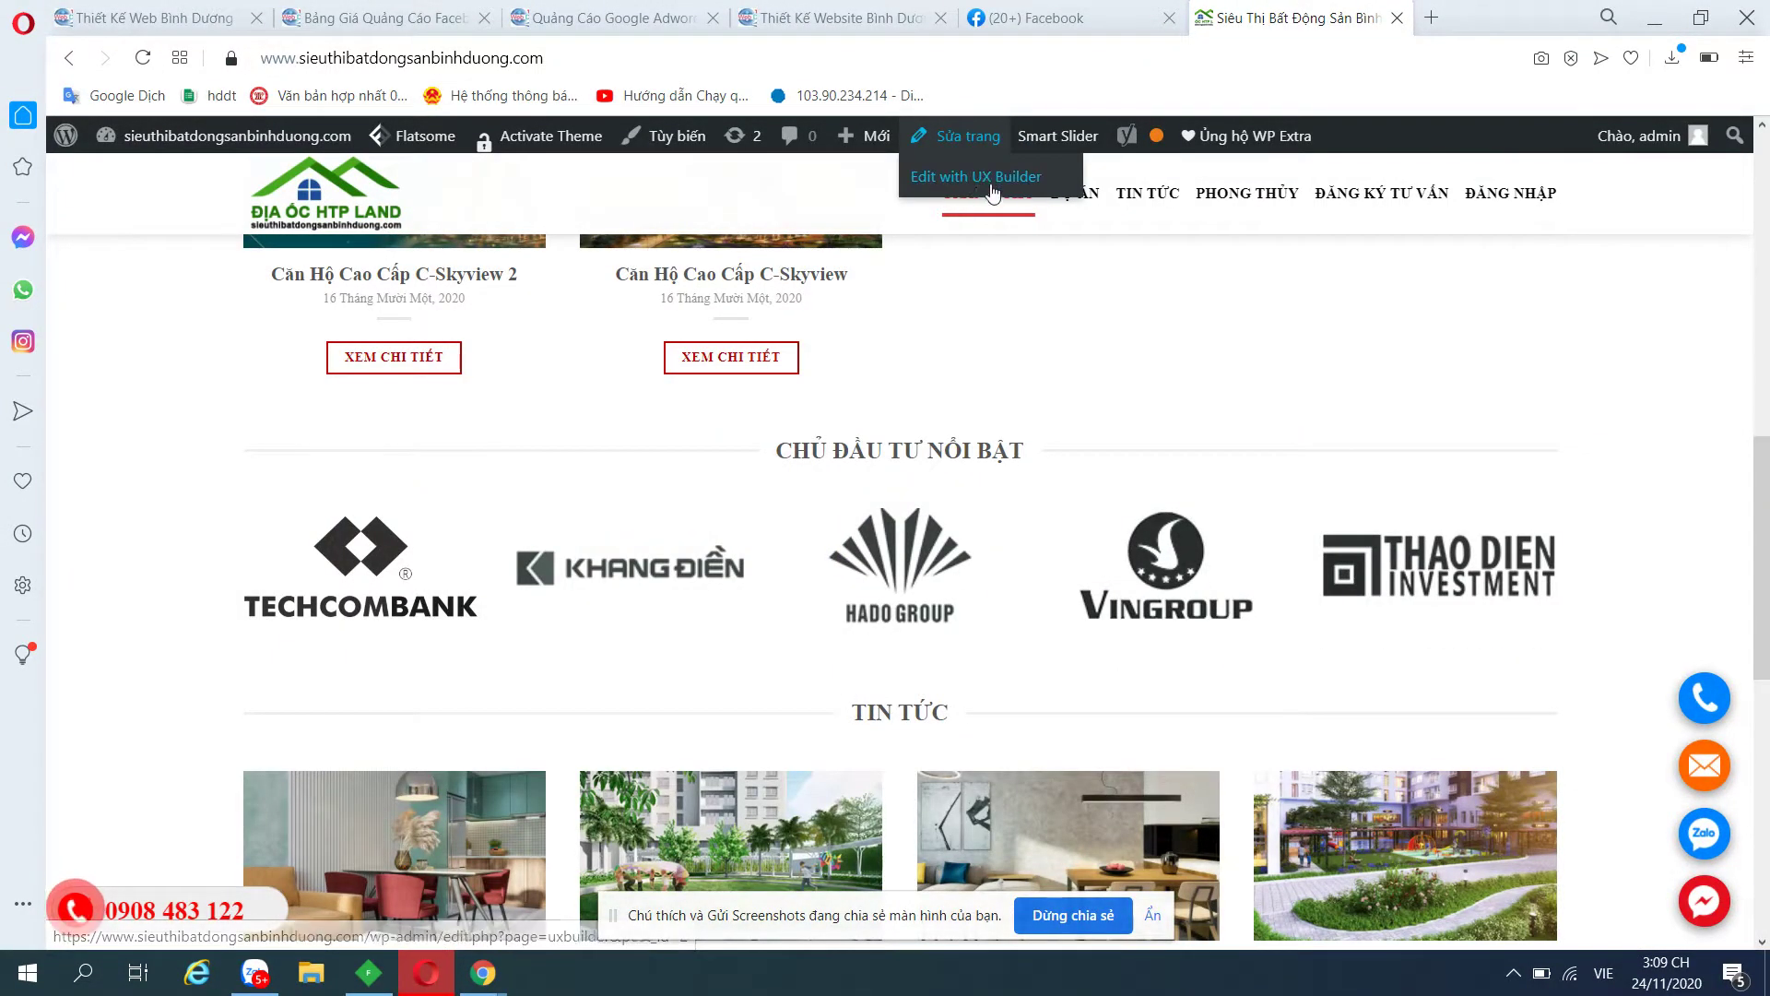
pyautogui.click(979, 178)
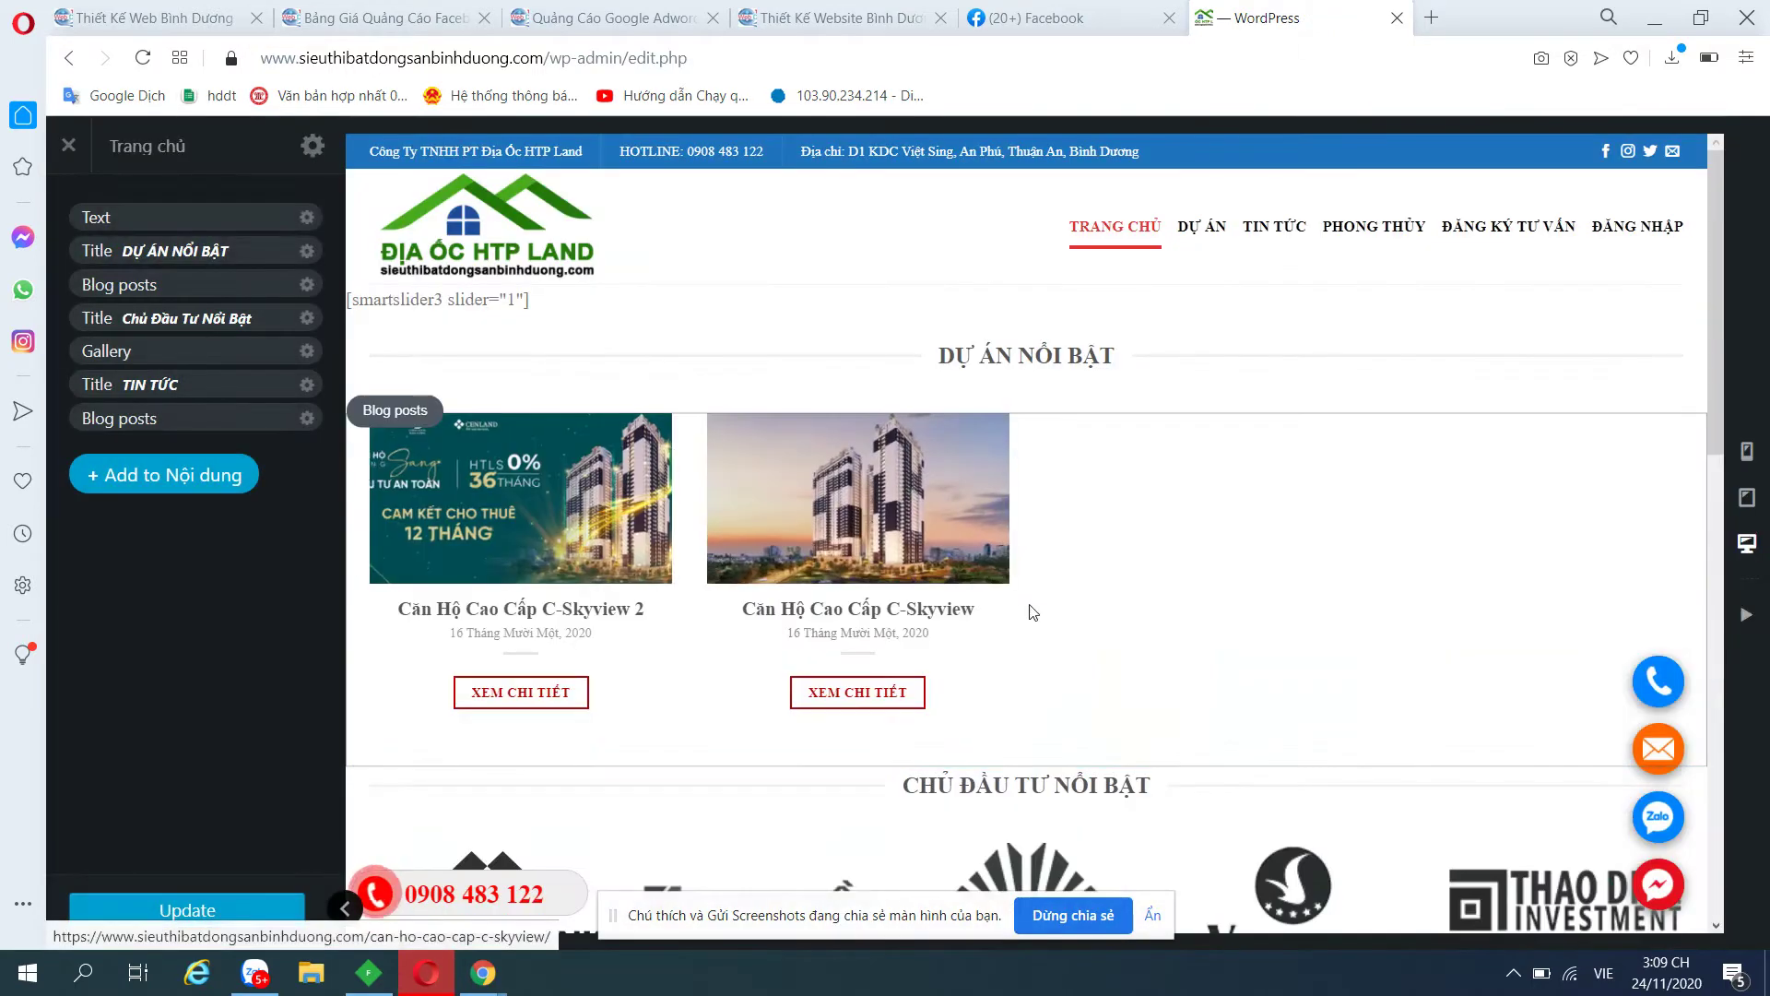
pyautogui.scroll(-4, 979, 580)
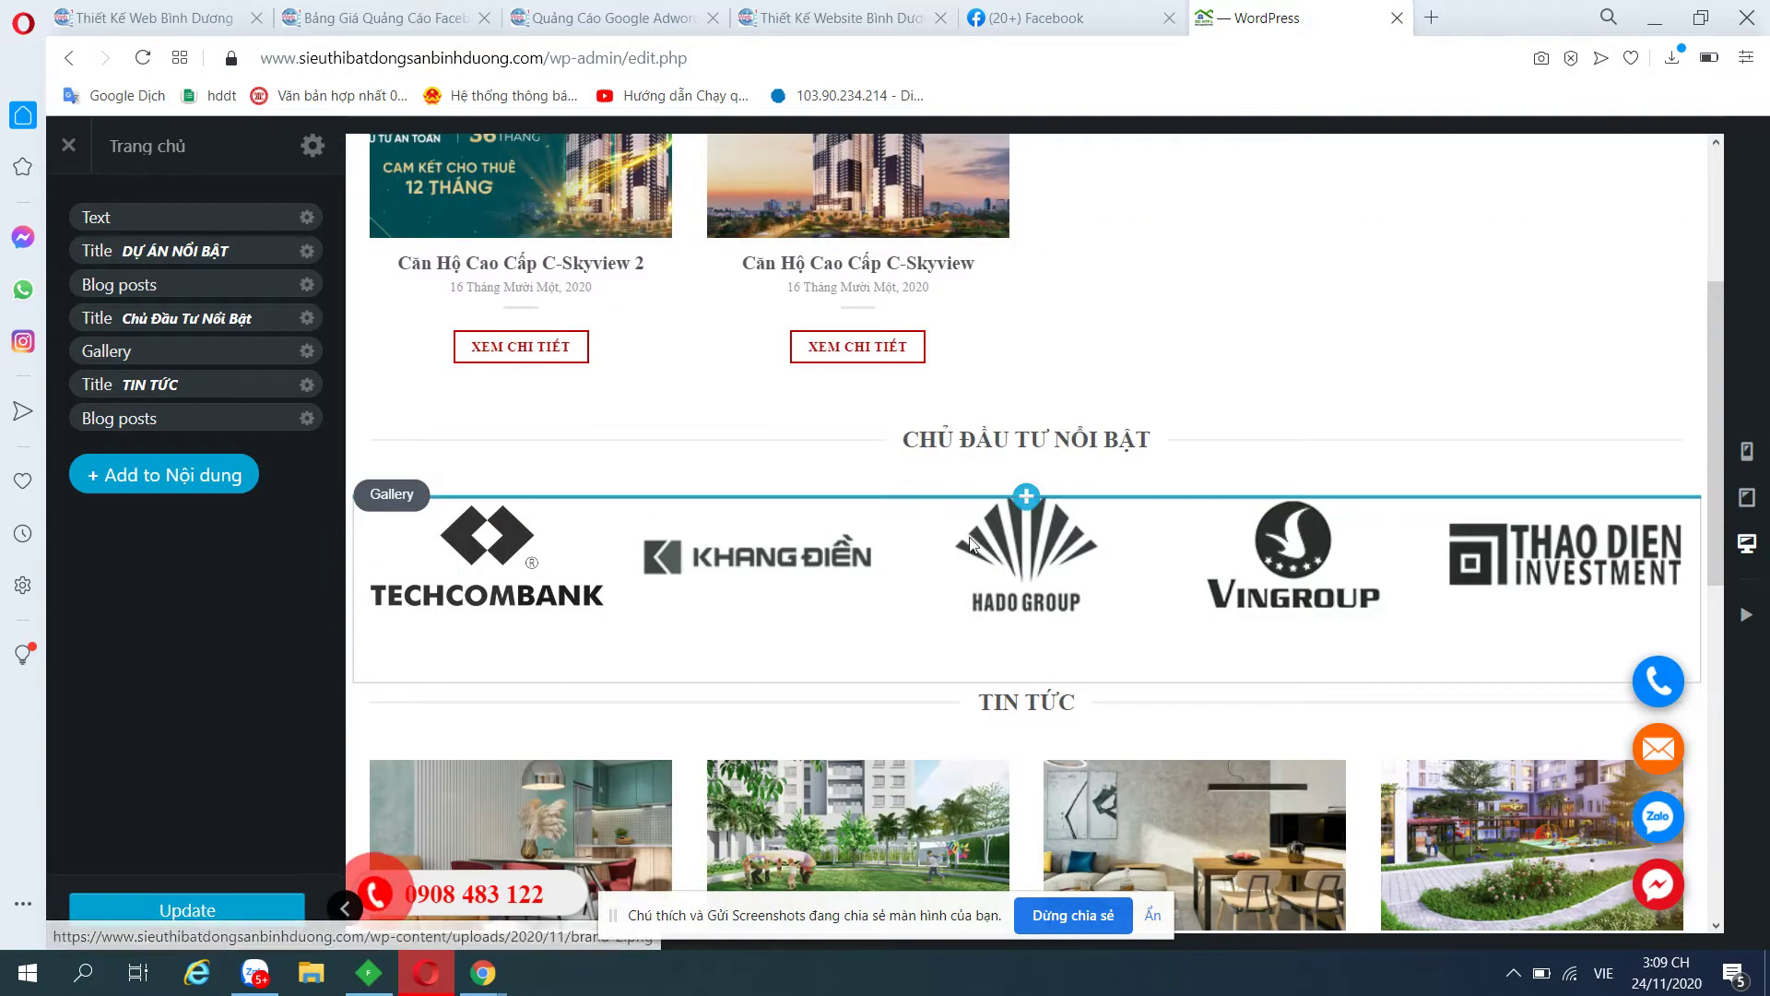
pyautogui.click(977, 449)
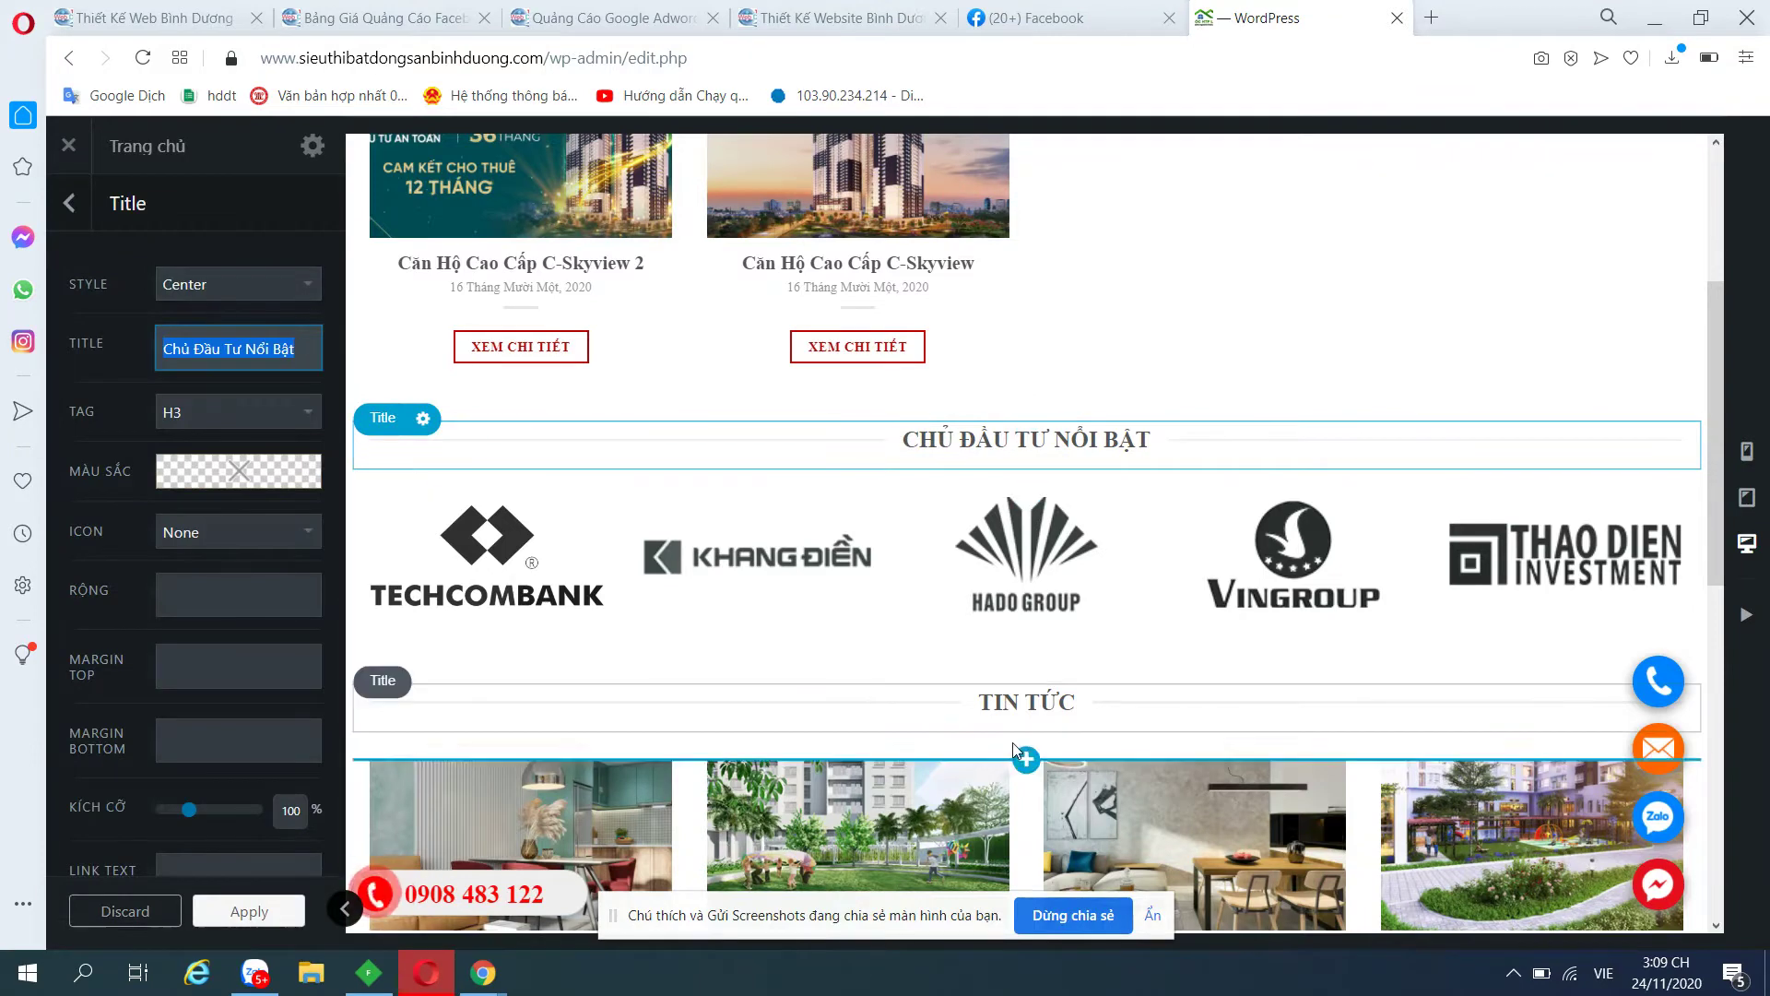
pyautogui.click(1063, 708)
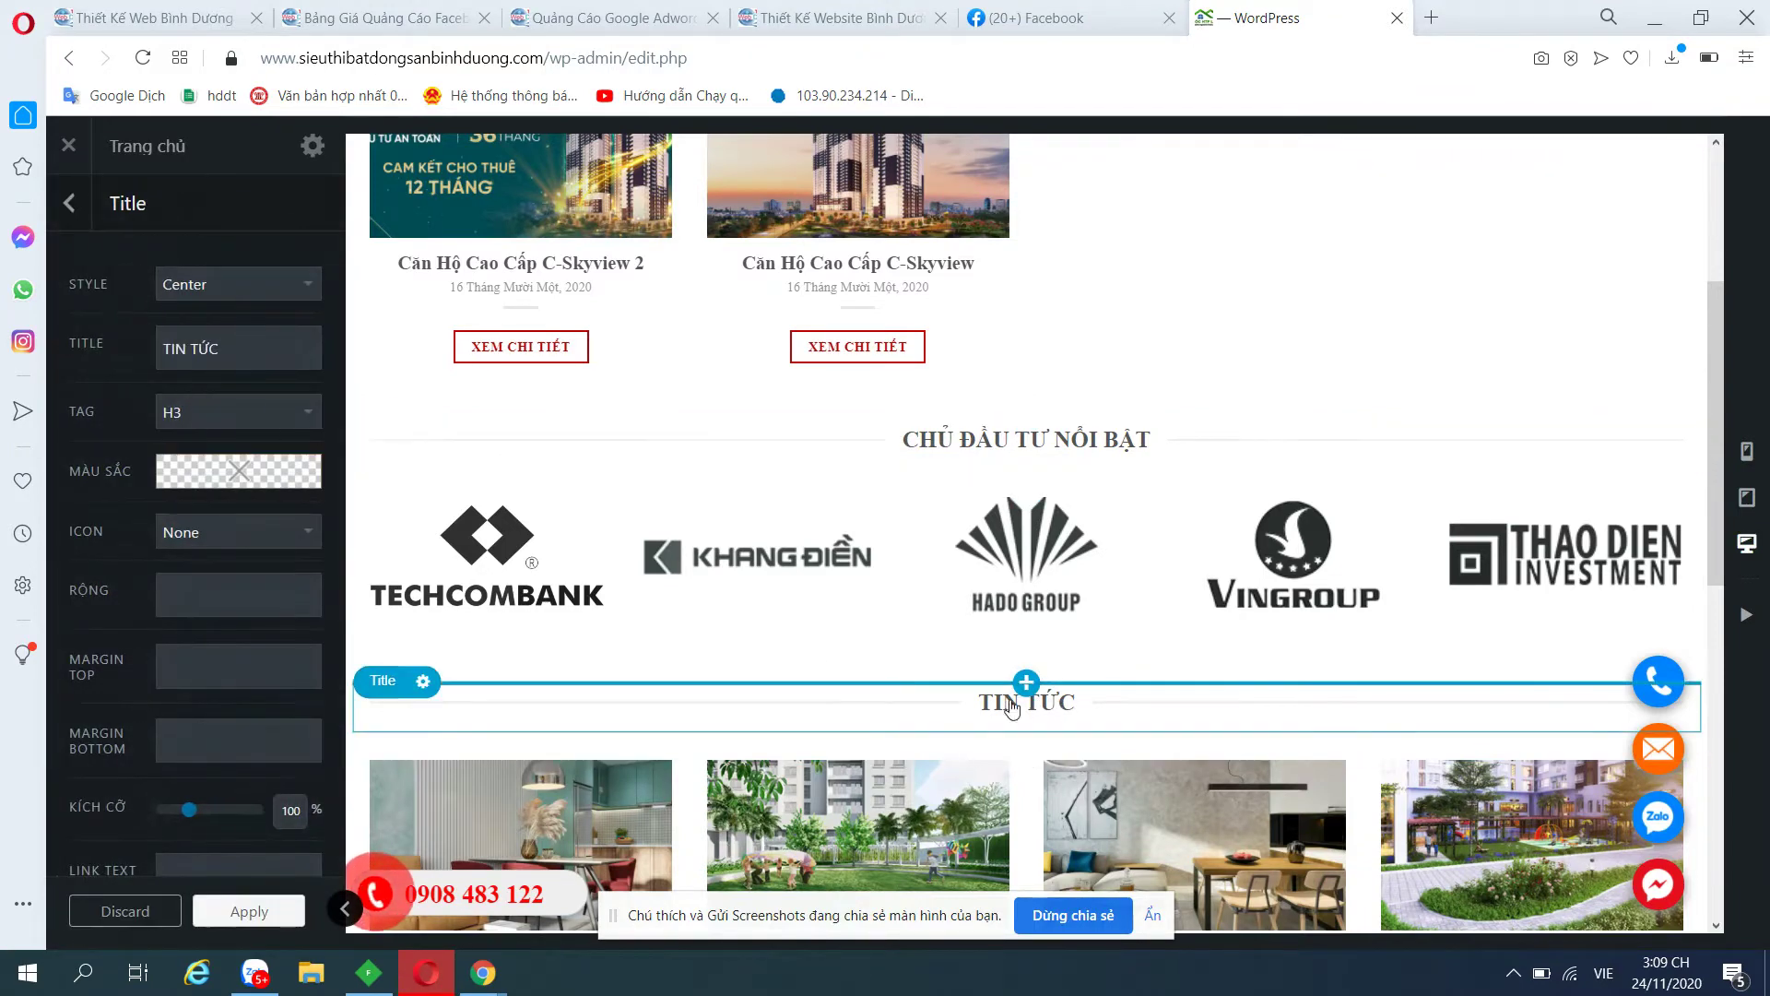
pyautogui.scroll(3, 1173, 447)
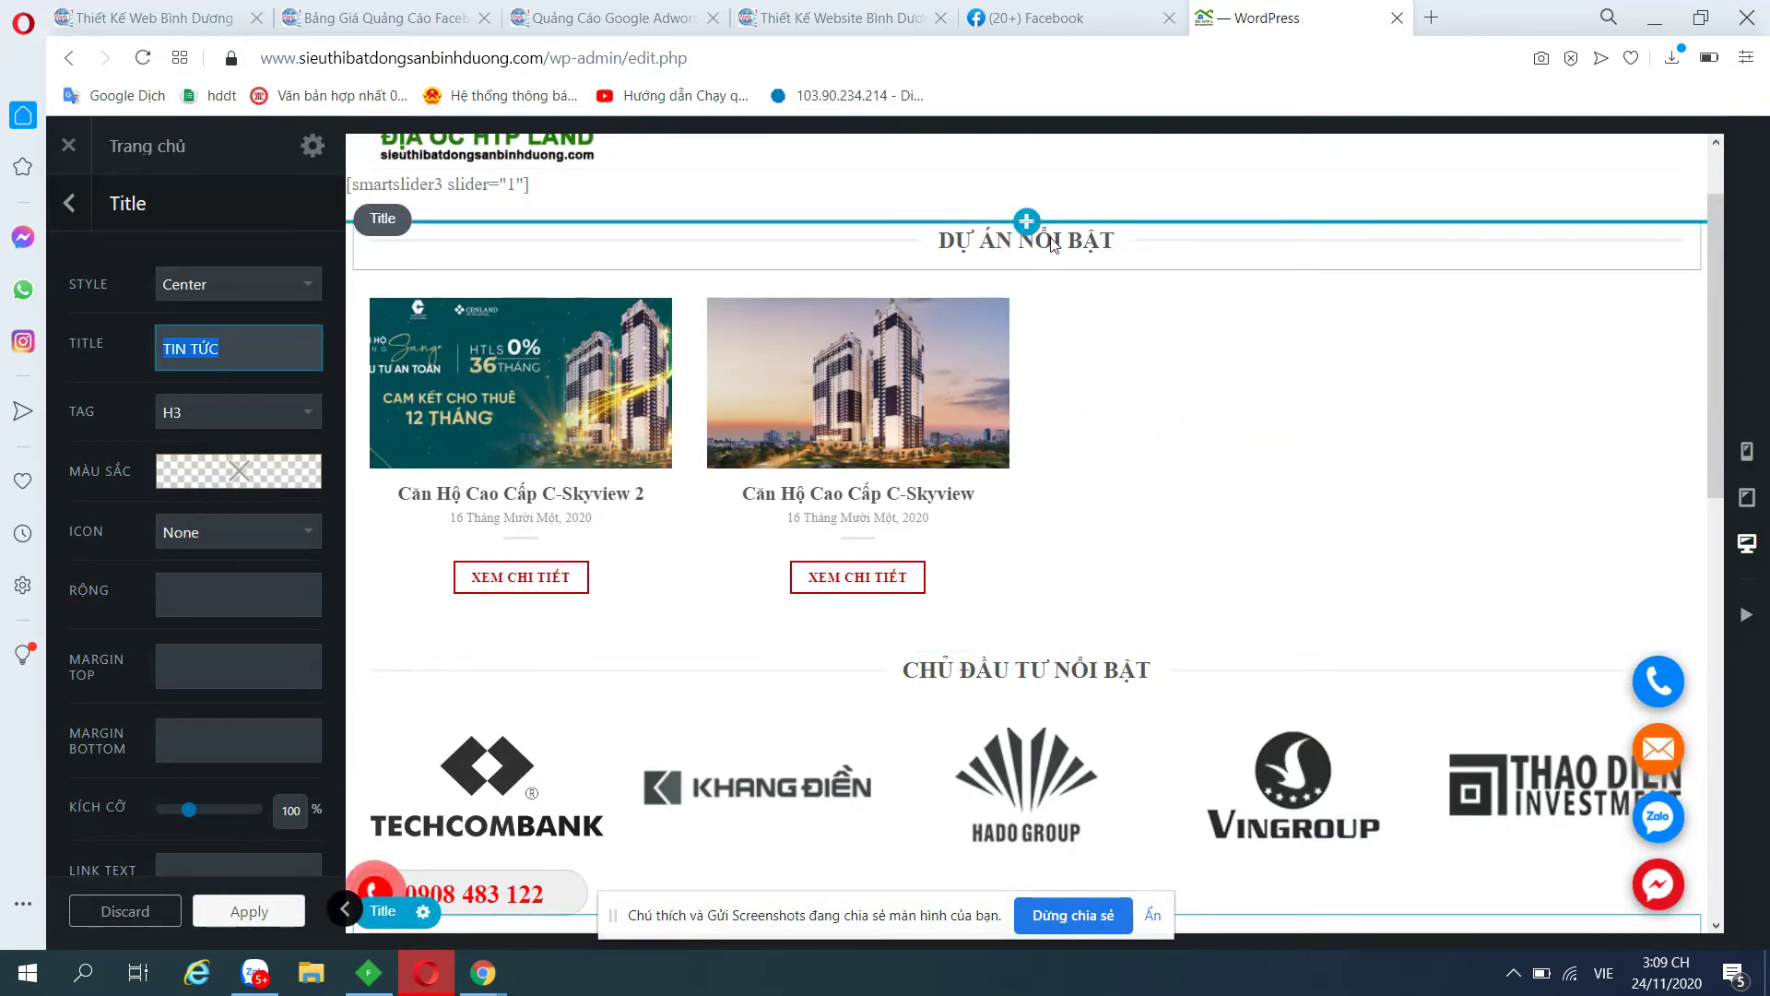
pyautogui.click(1060, 244)
pyautogui.scroll(-3, 1099, 554)
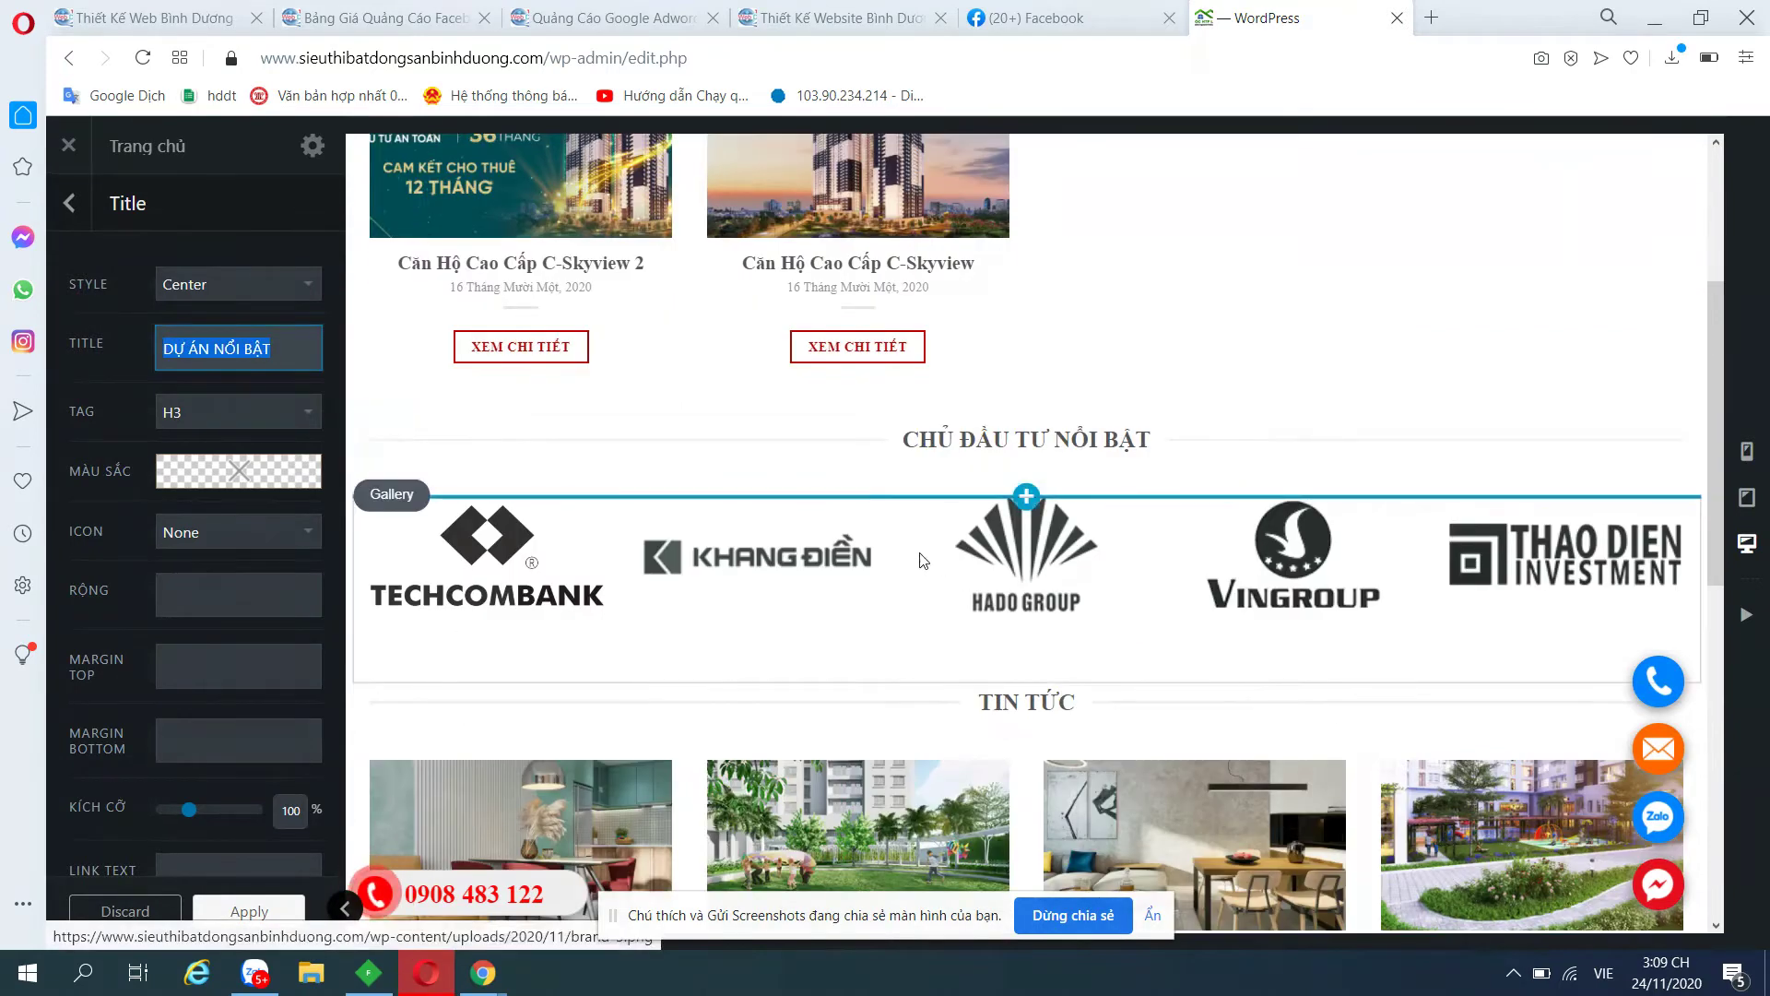
# Upload the brand-1 logo file and add it to the gallery under the Chủ Đầu Tư Nổi Bật title.
pyautogui.click(532, 558)
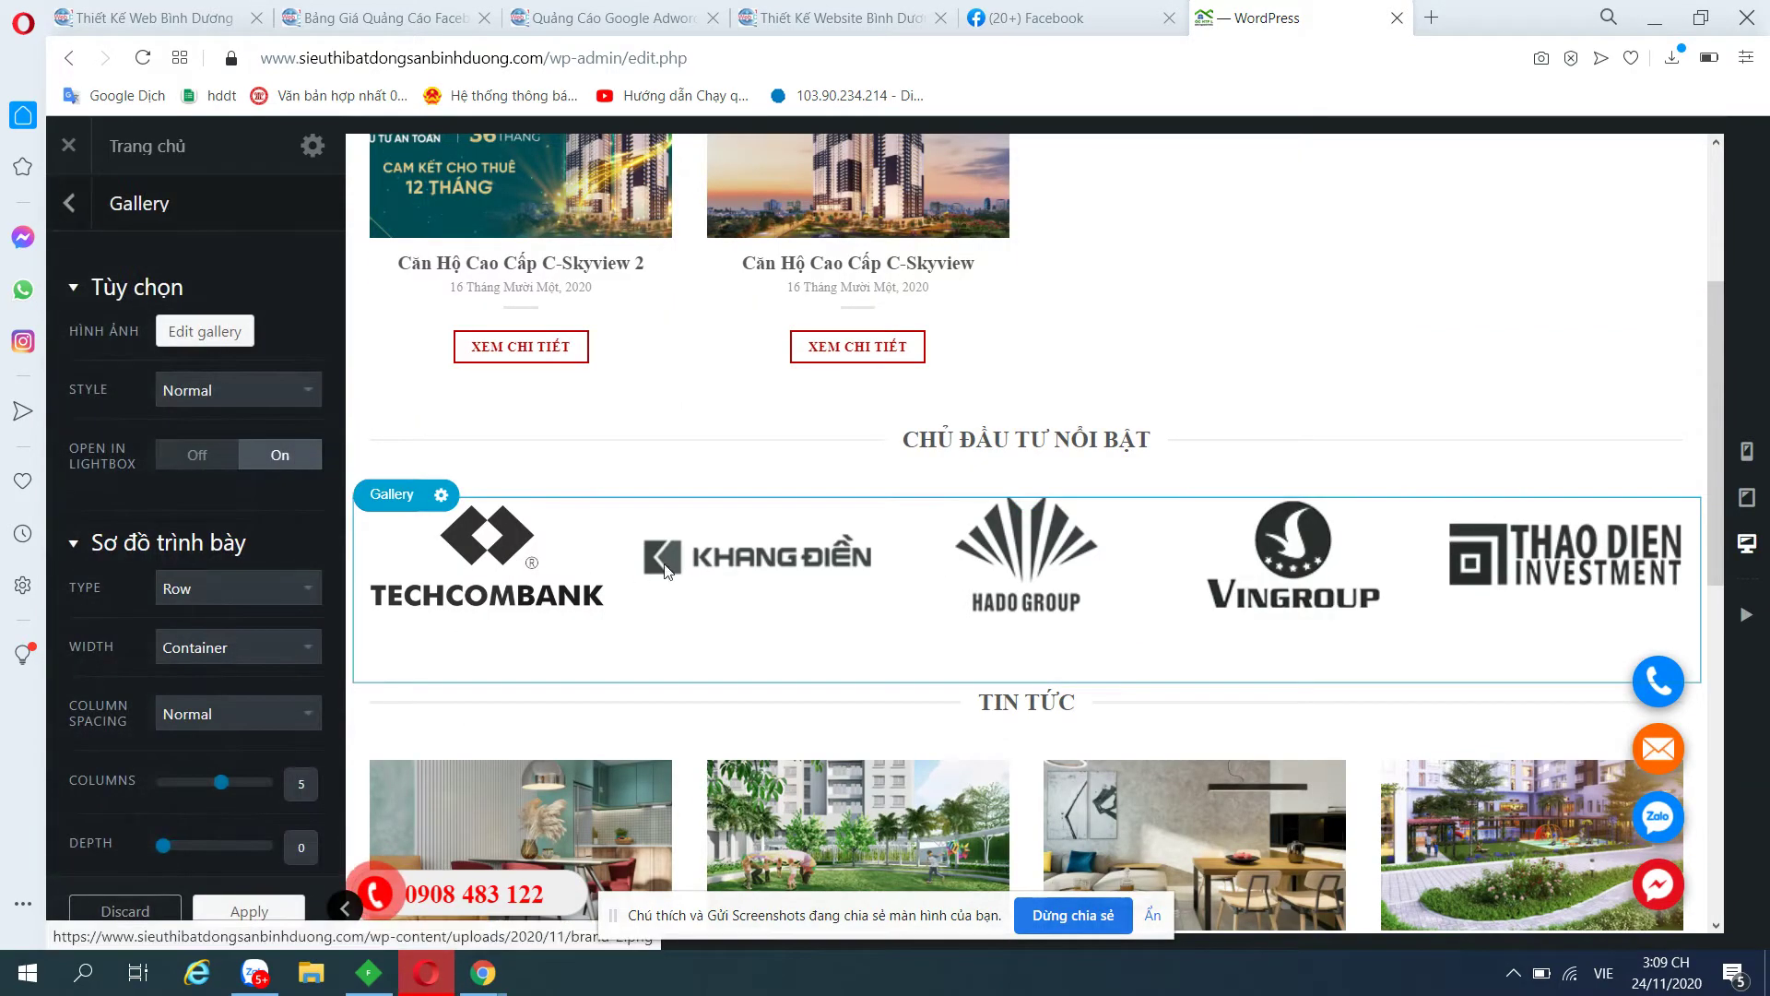
pyautogui.click(222, 338)
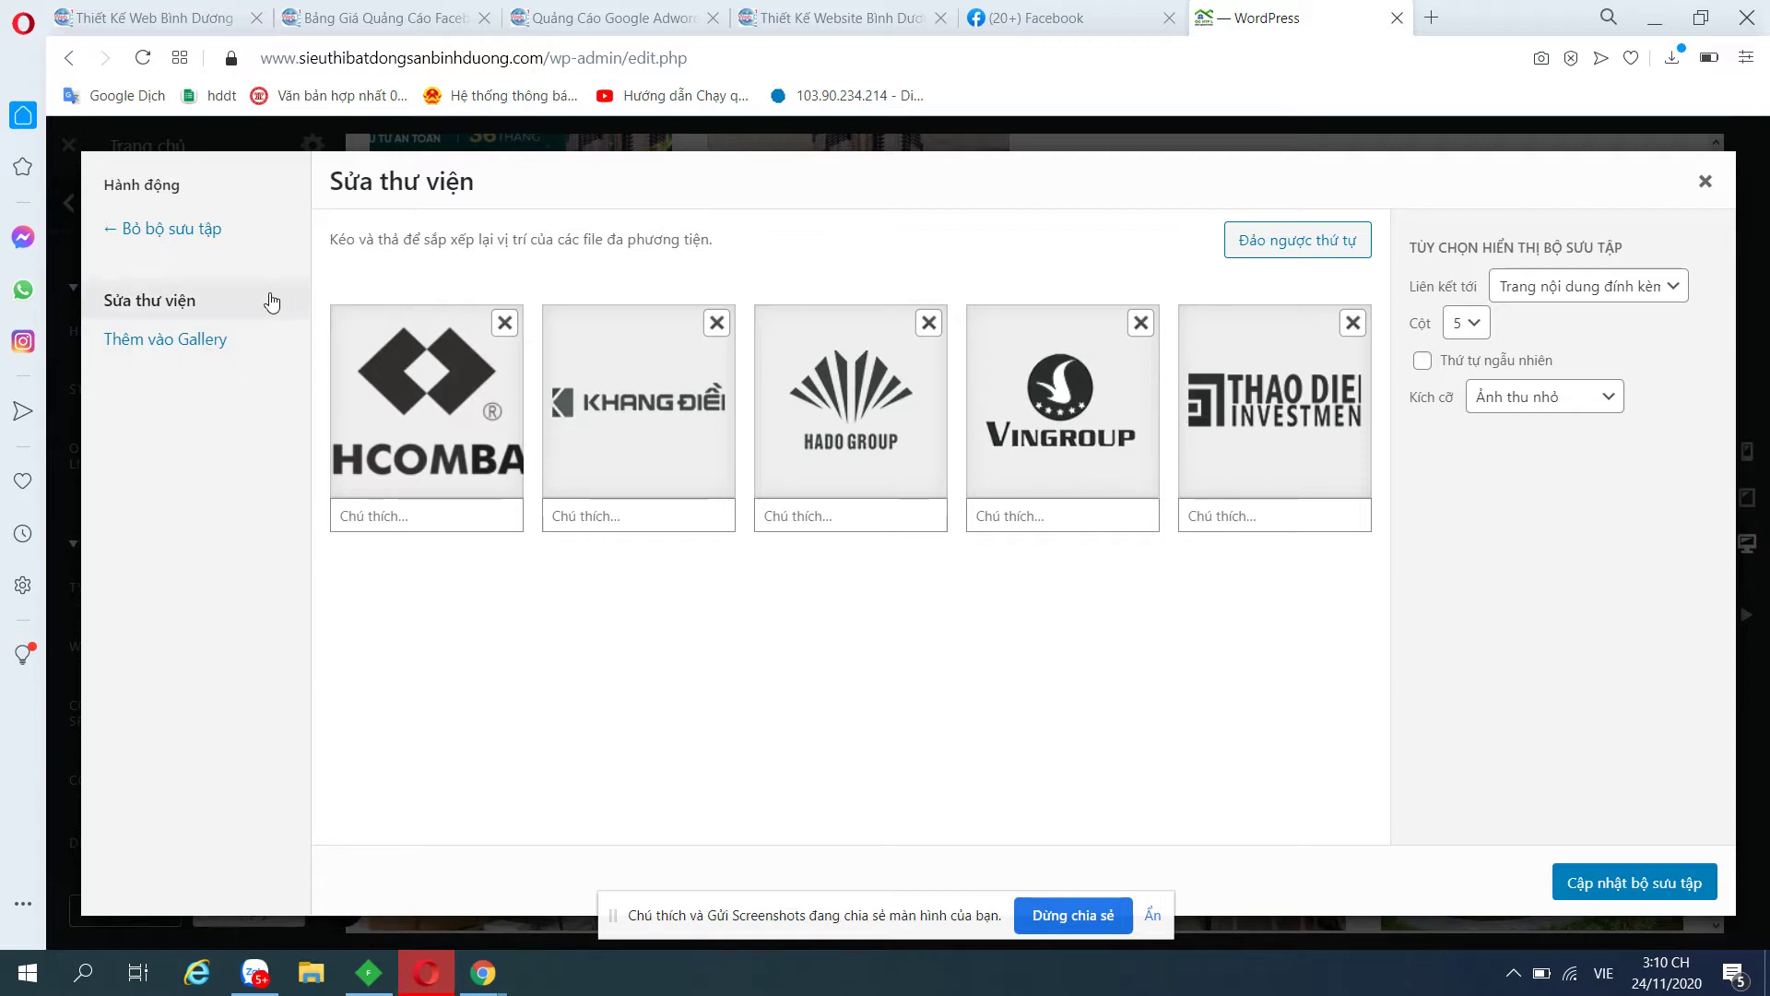
pyautogui.click(158, 353)
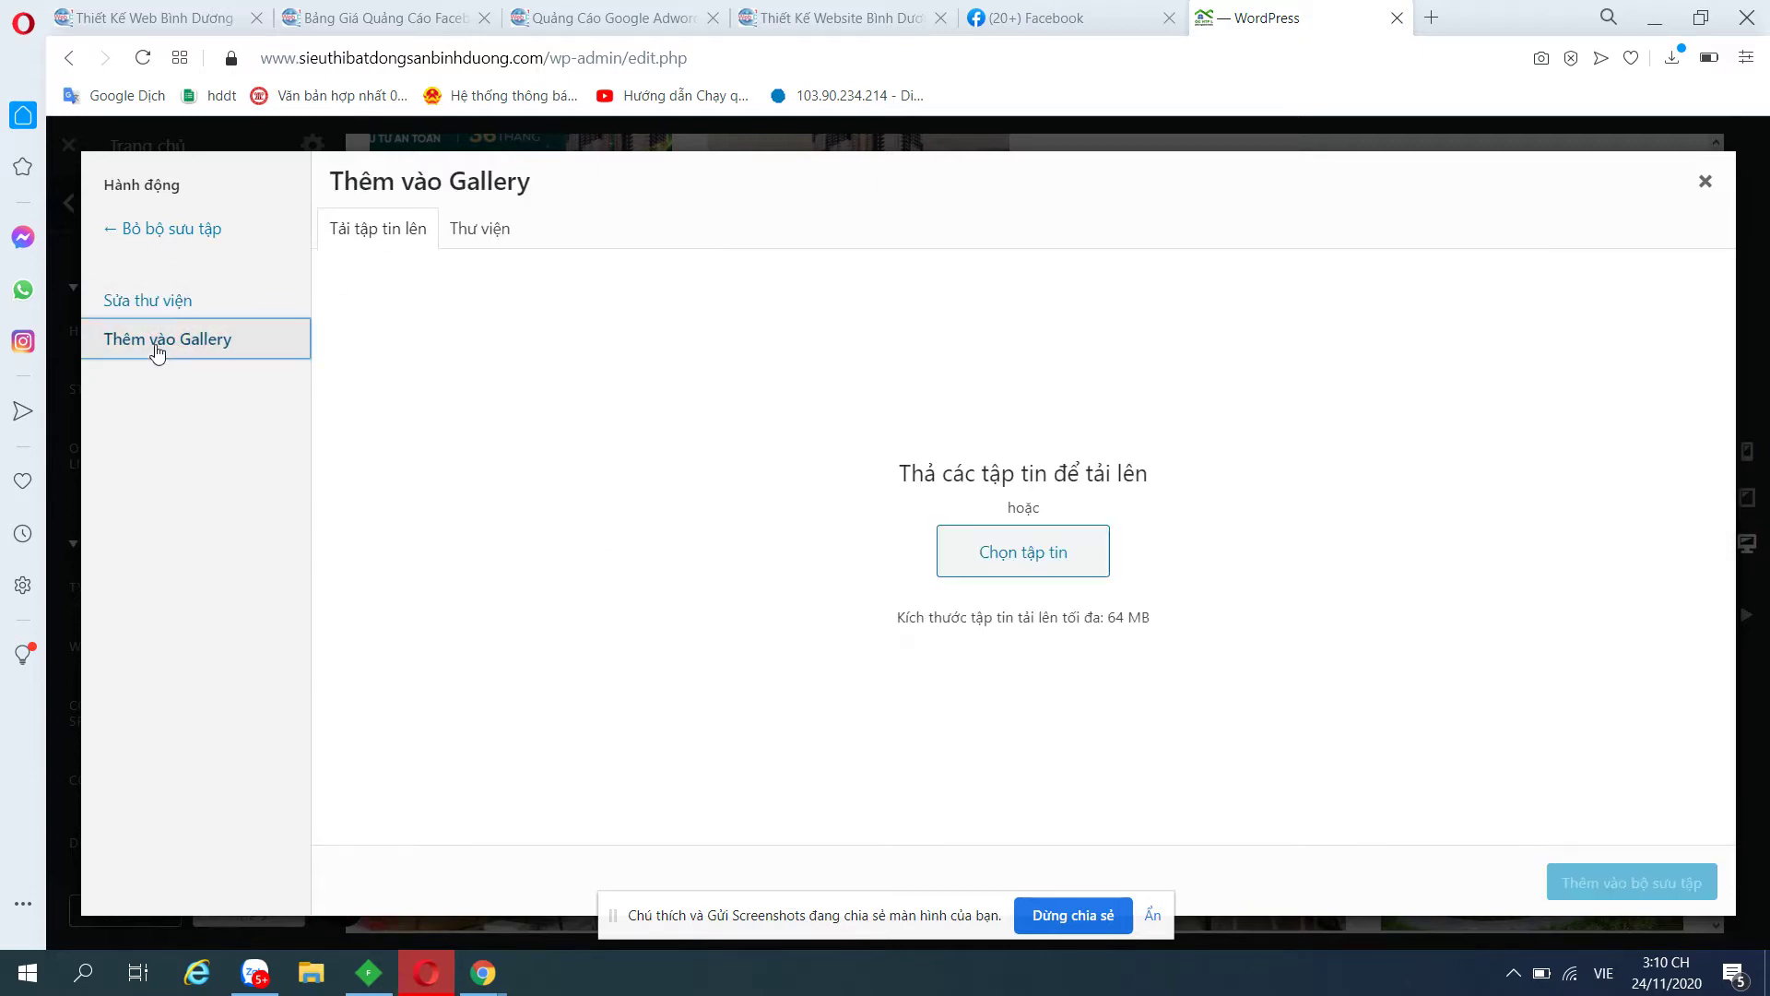
pyautogui.click(1040, 538)
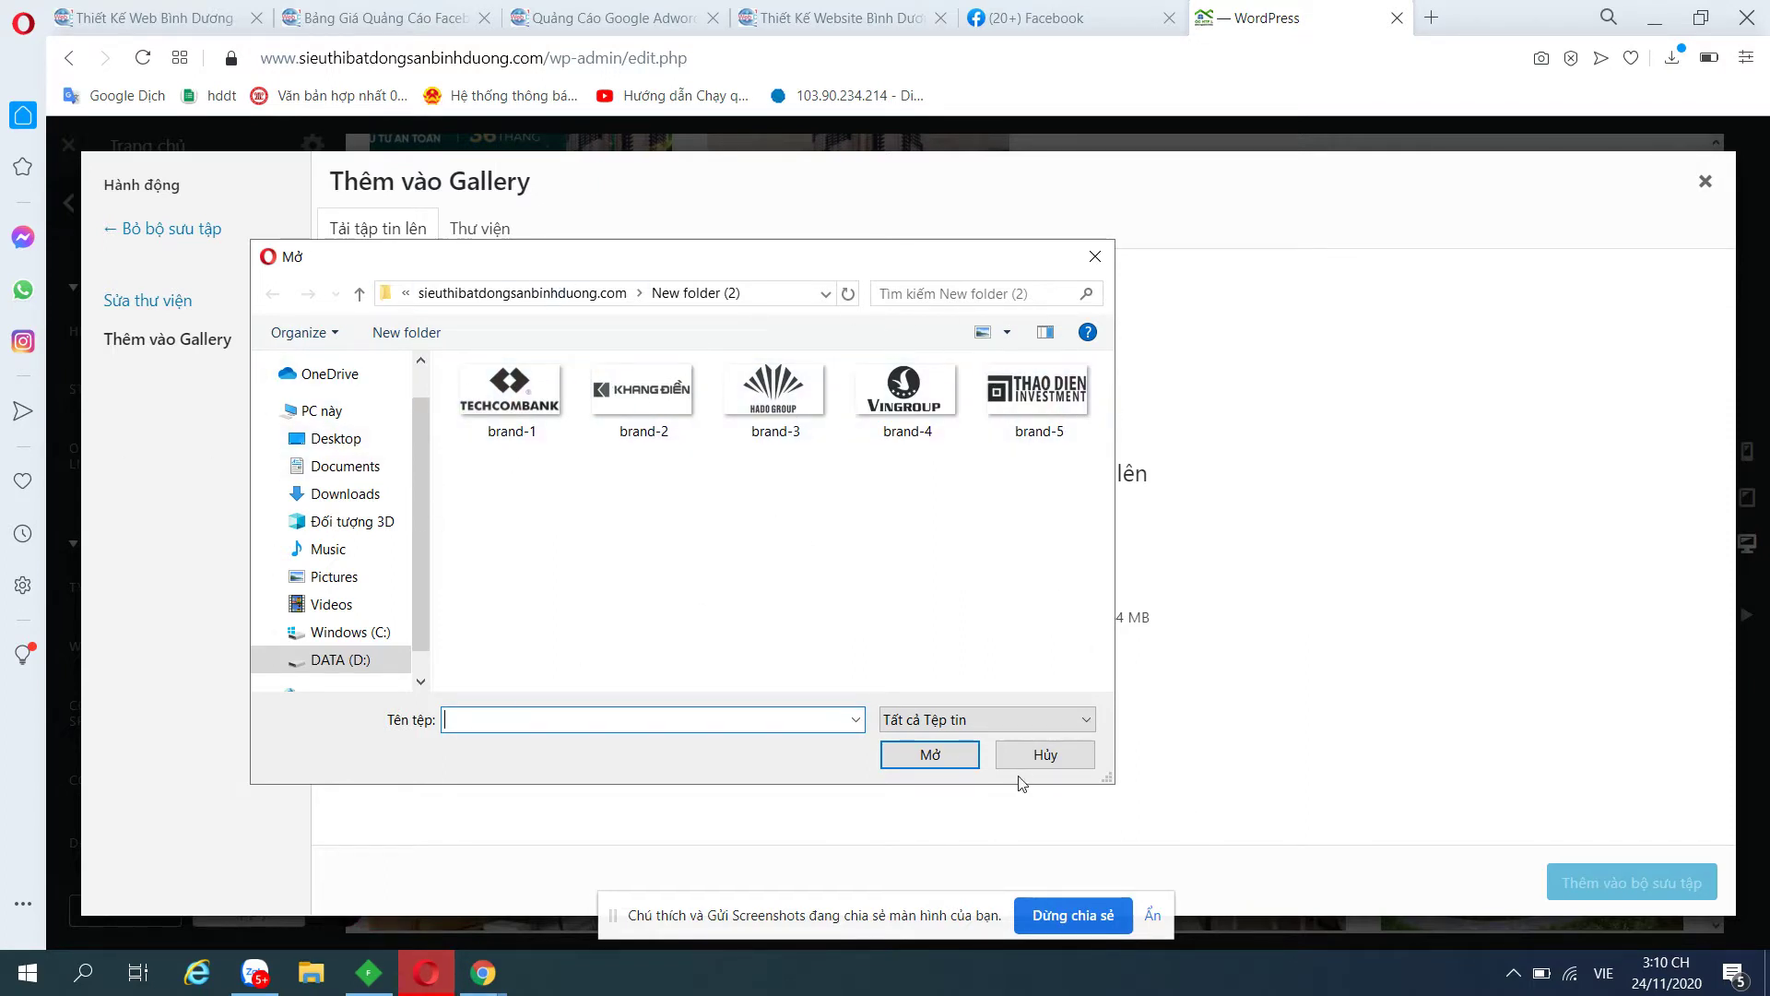
pyautogui.click(539, 405)
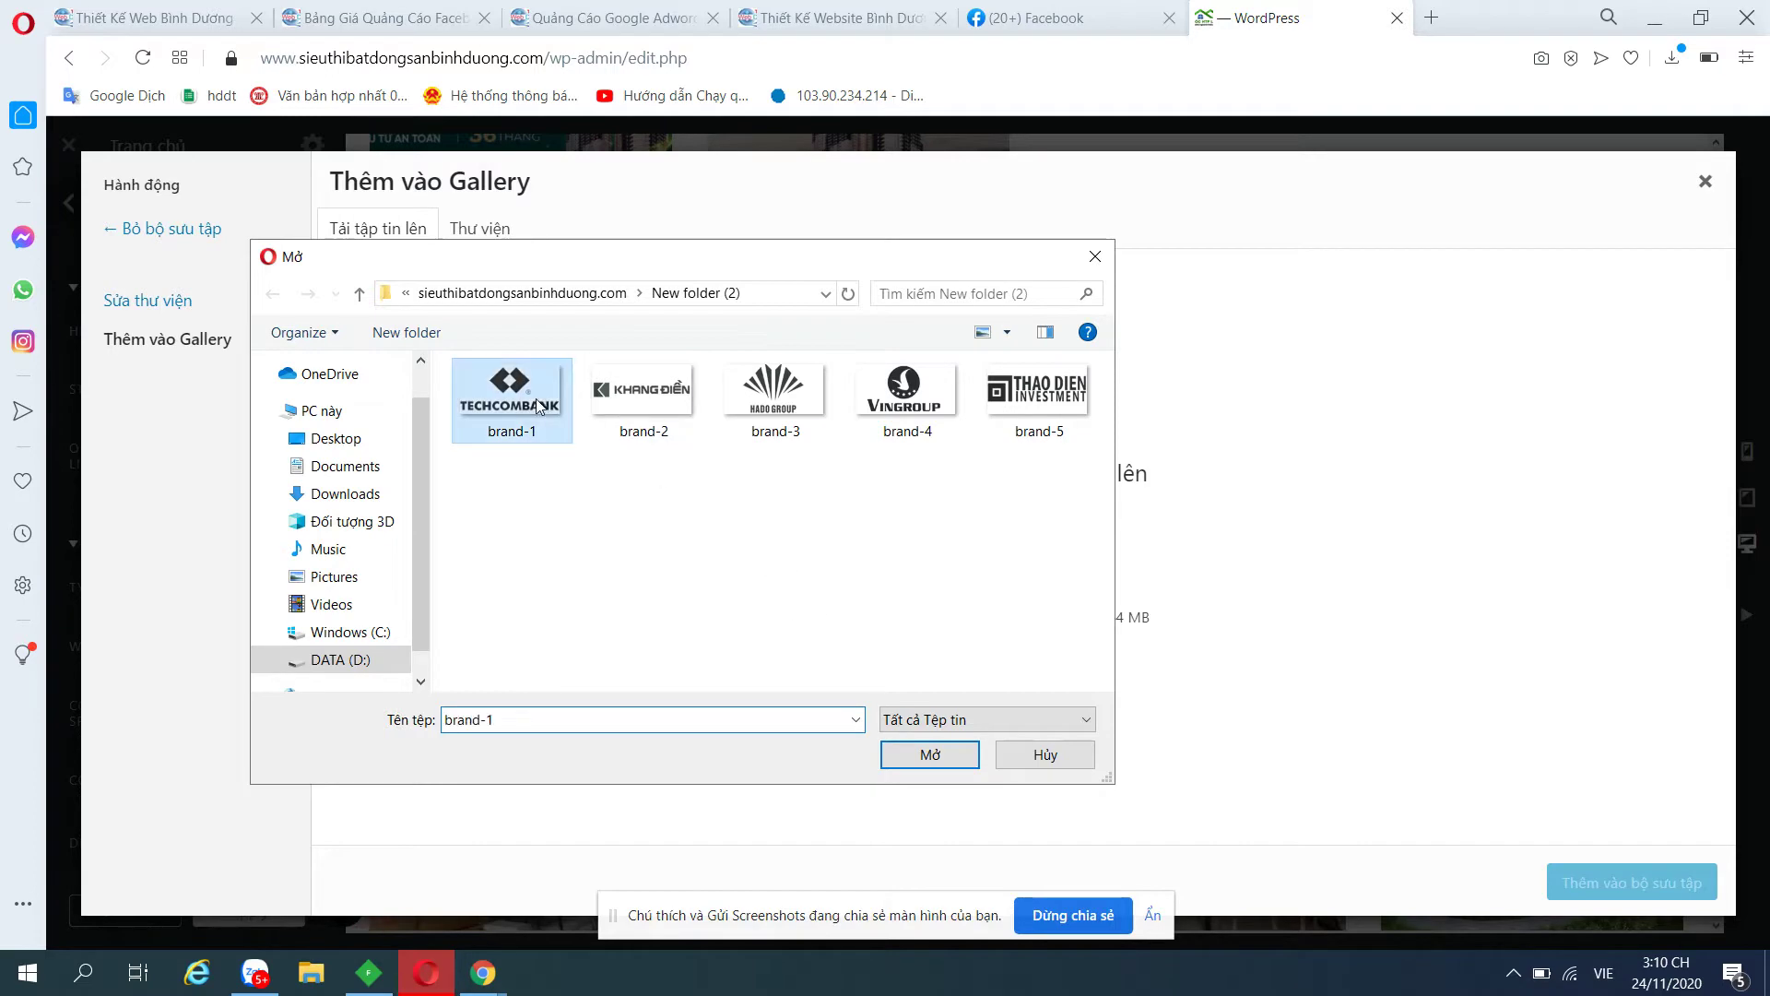
pyautogui.click(926, 754)
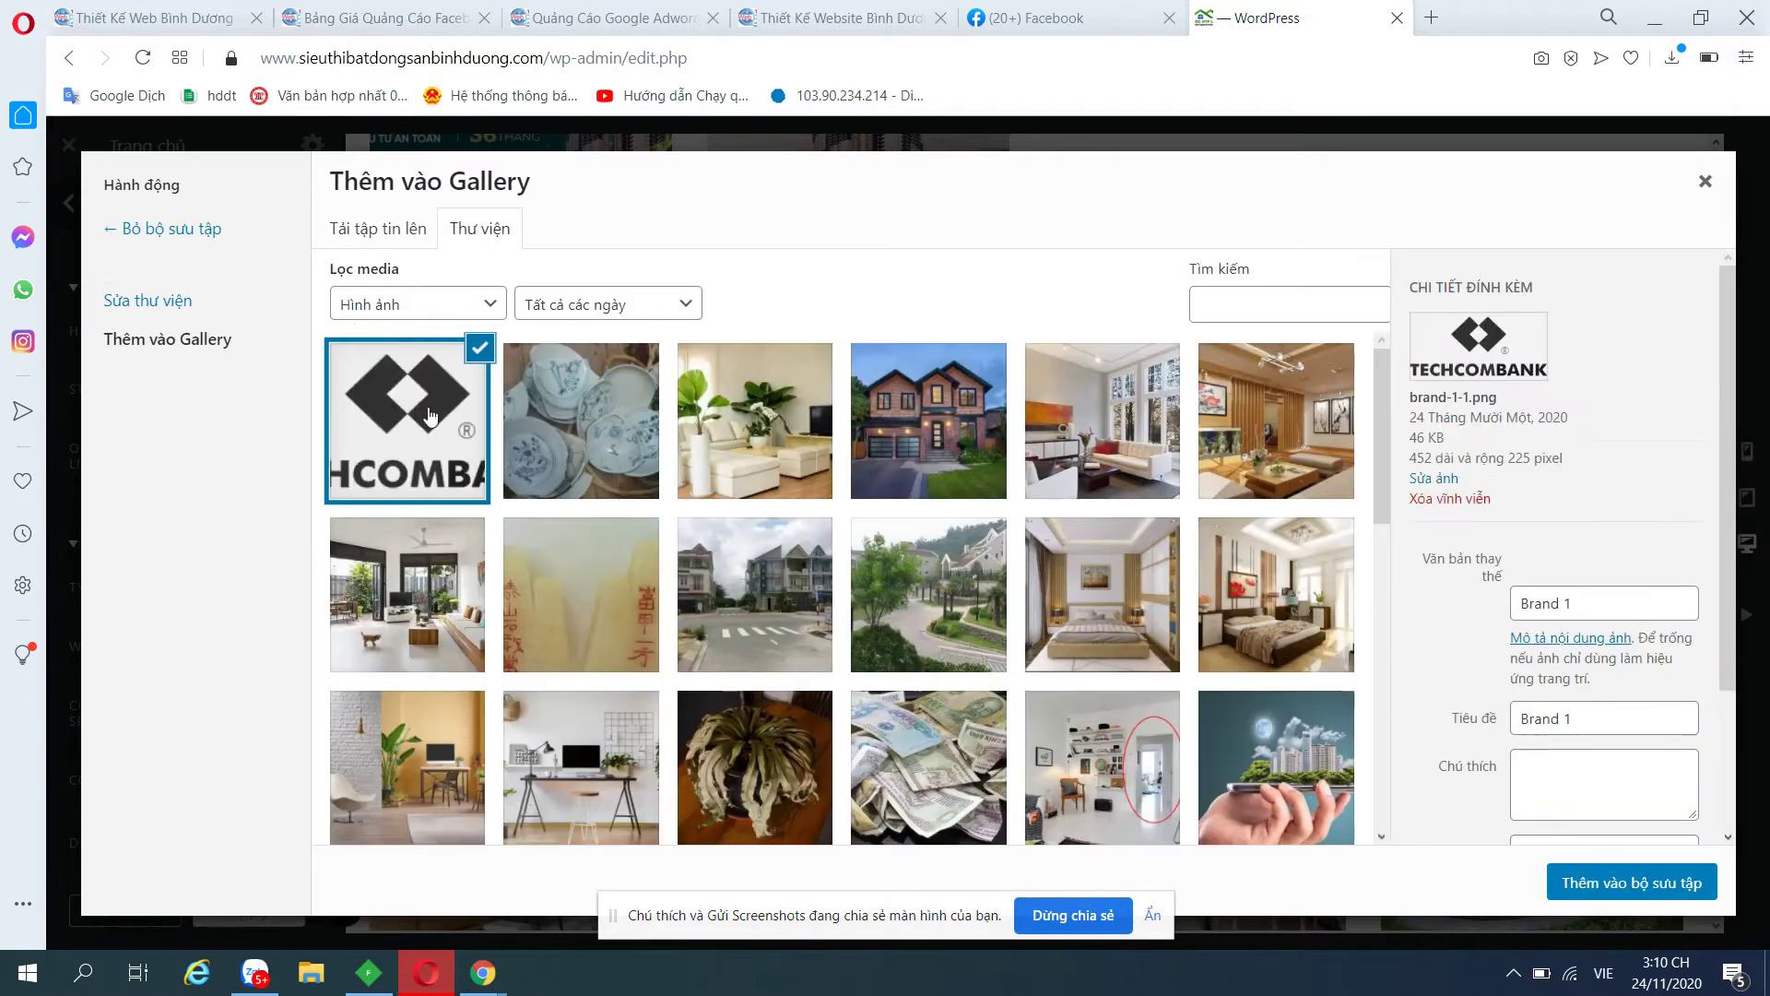
pyautogui.click(1660, 885)
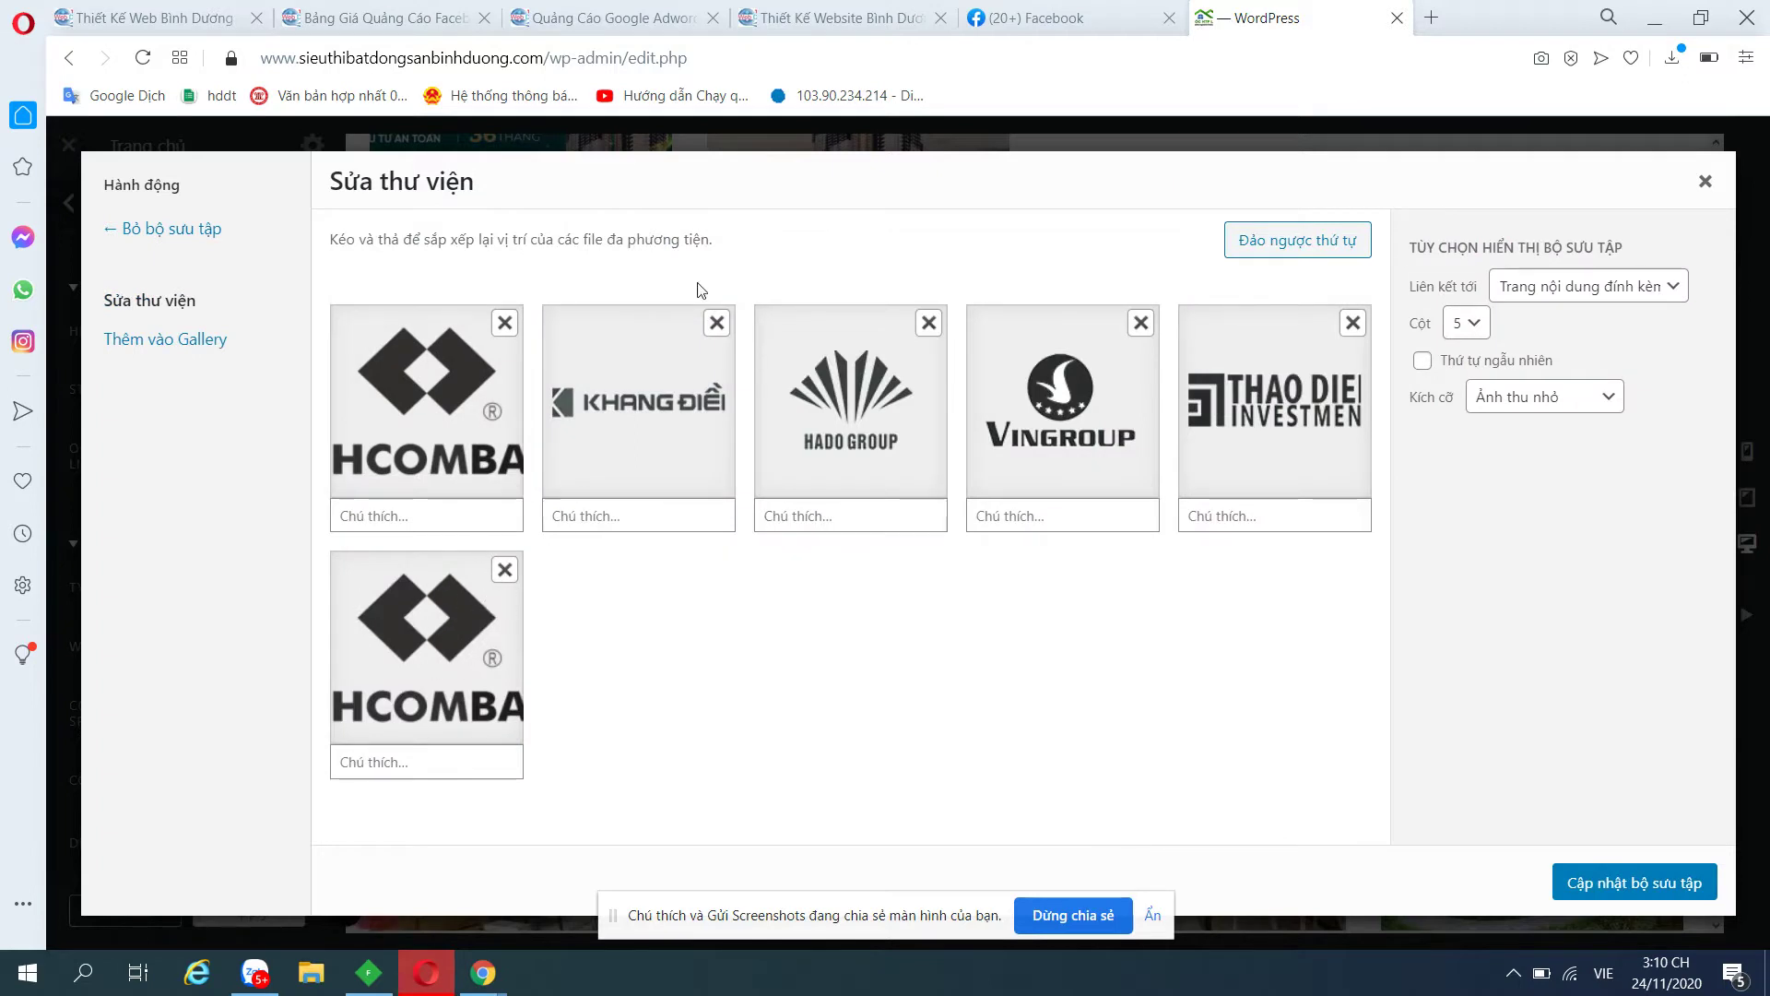
# Remove the duplicate Techcombank logo at the end of the gallery, update the collection and apply the gallery settings.
pyautogui.click(506, 573)
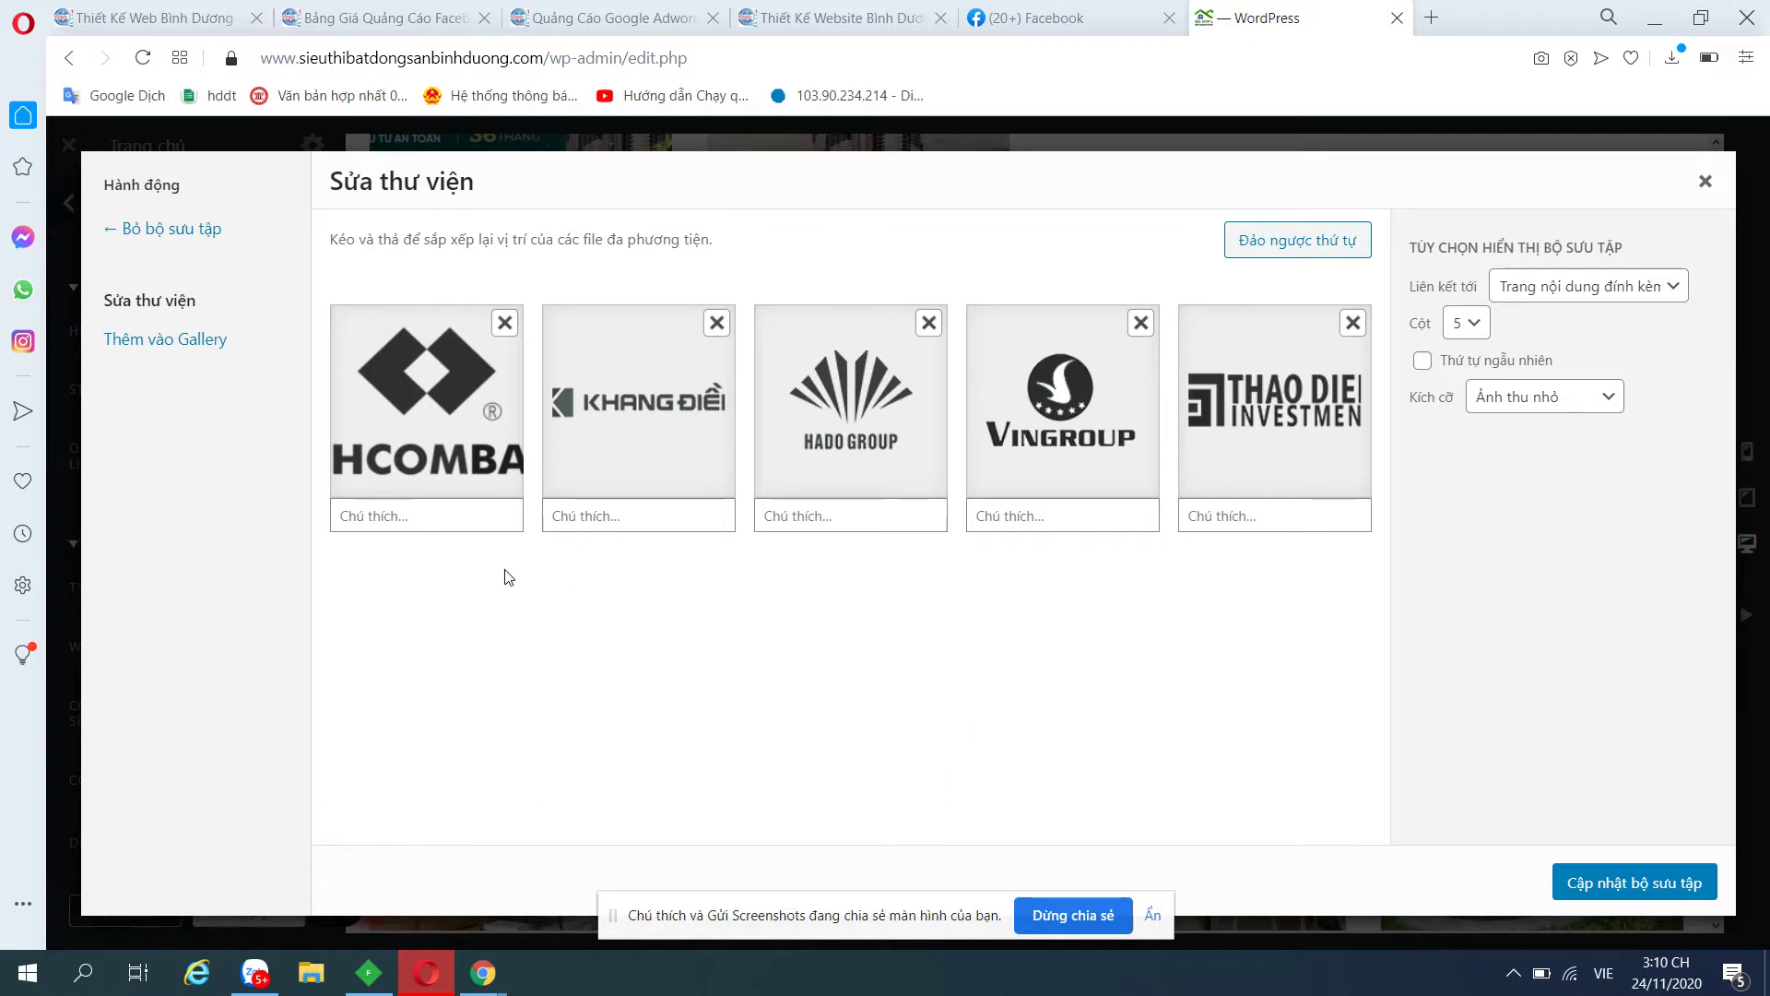
pyautogui.click(1636, 888)
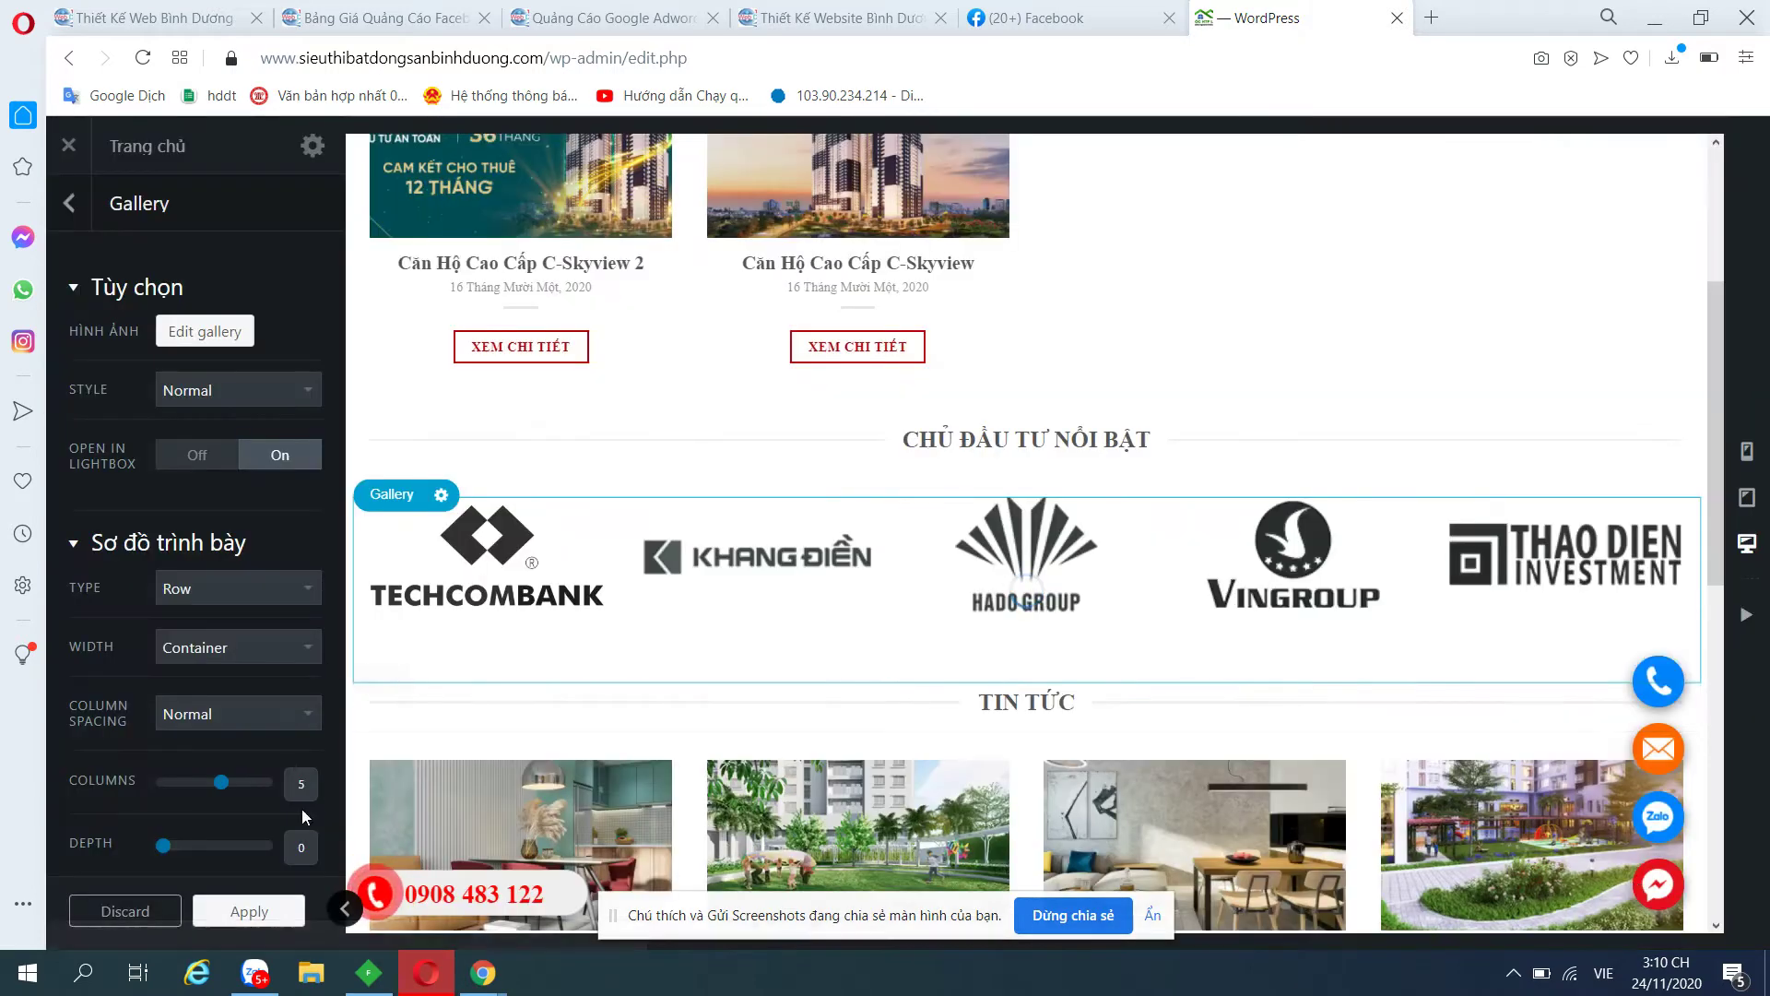
pyautogui.click(244, 916)
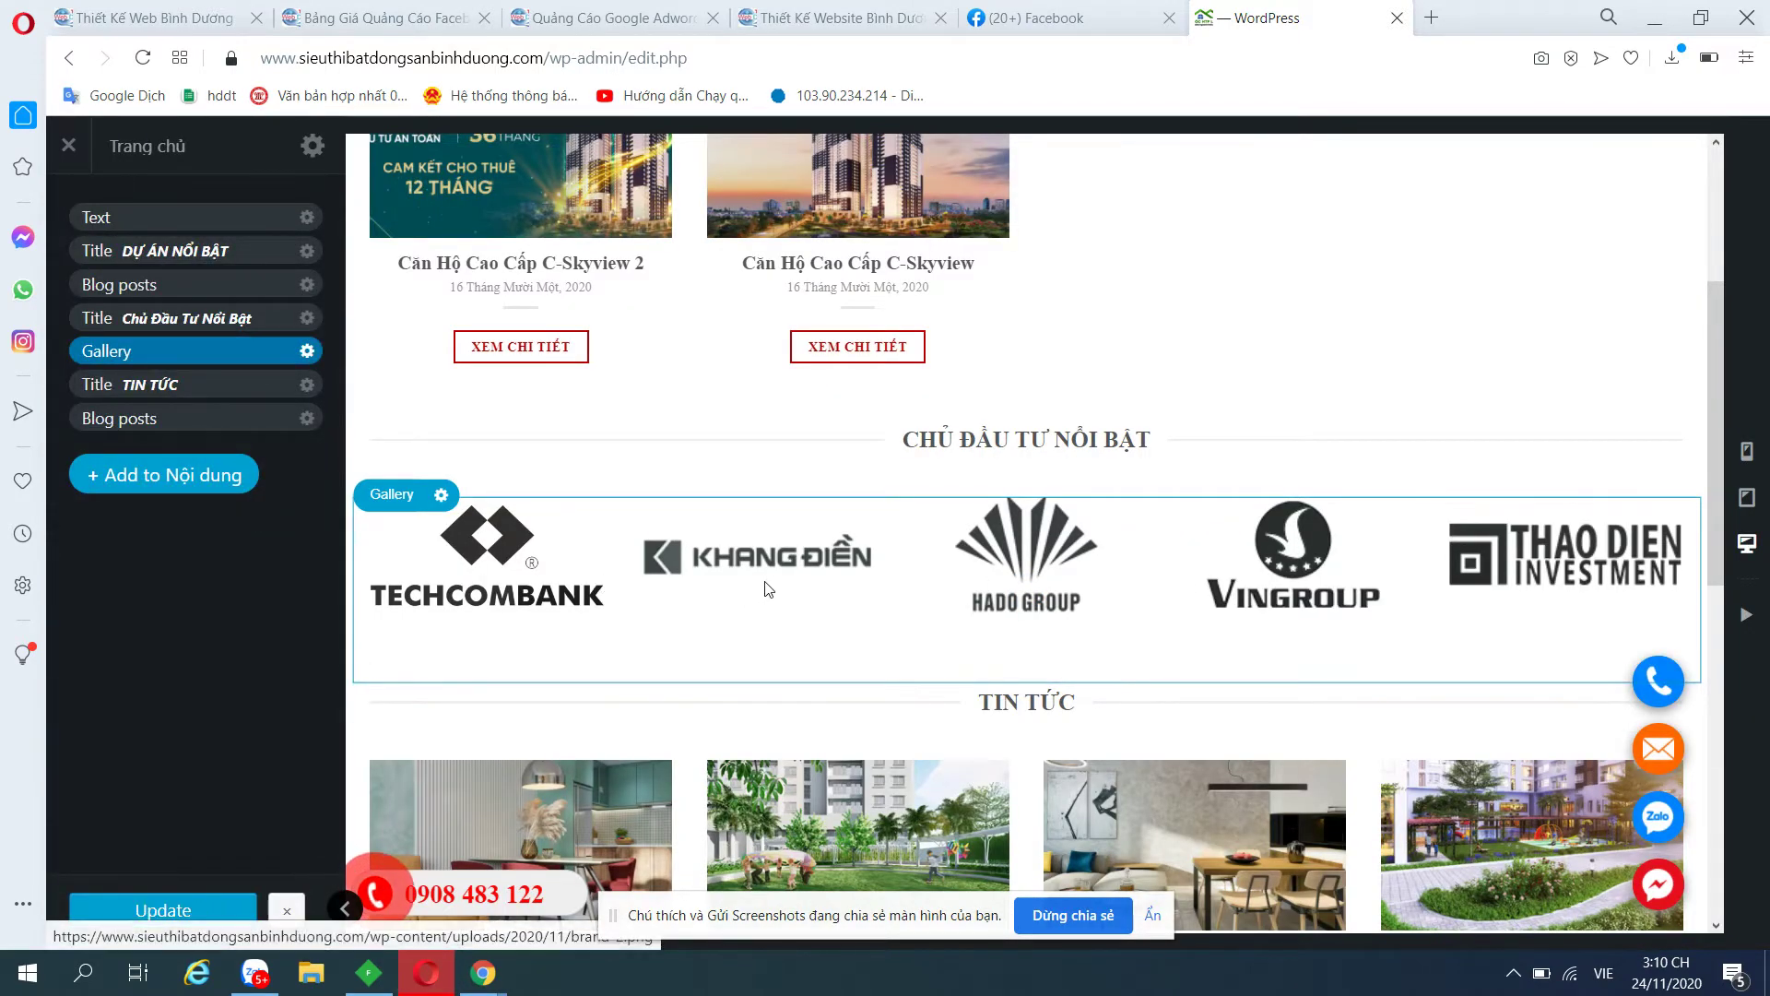
# Exit UX Builder to the live home page and look over its banner, developer logos and news sections.
pyautogui.scroll(-1, 1170, 581)
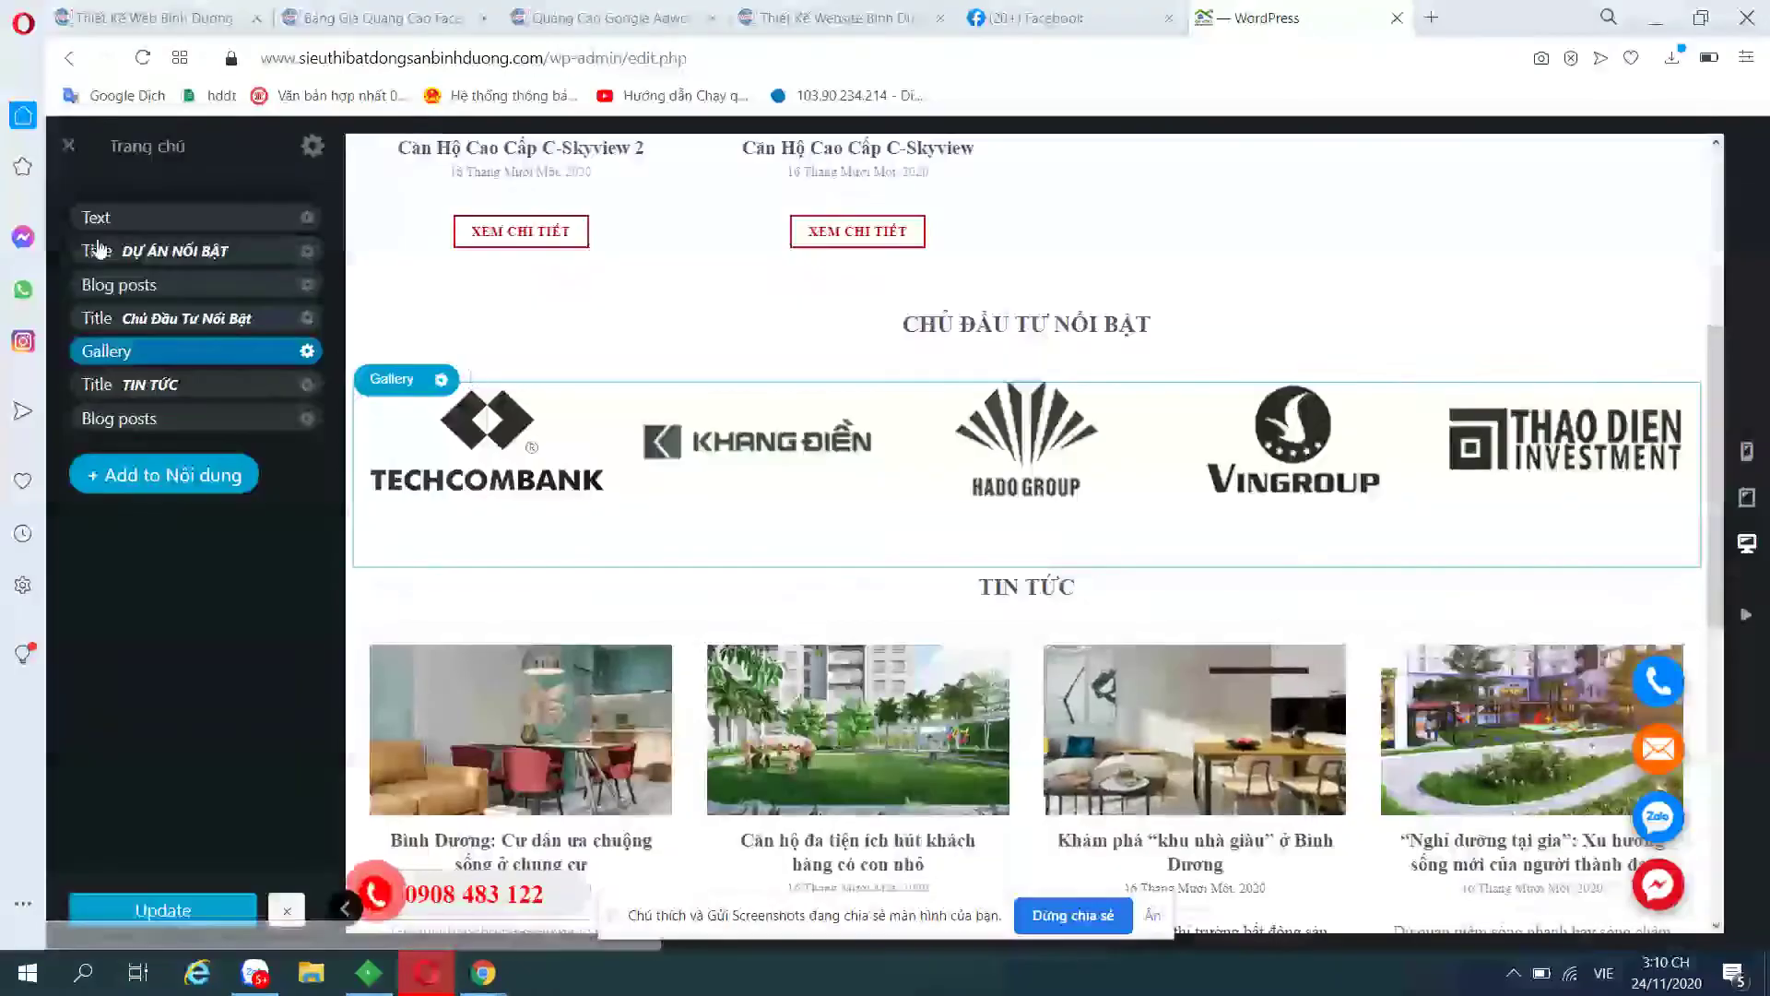
pyautogui.click(70, 146)
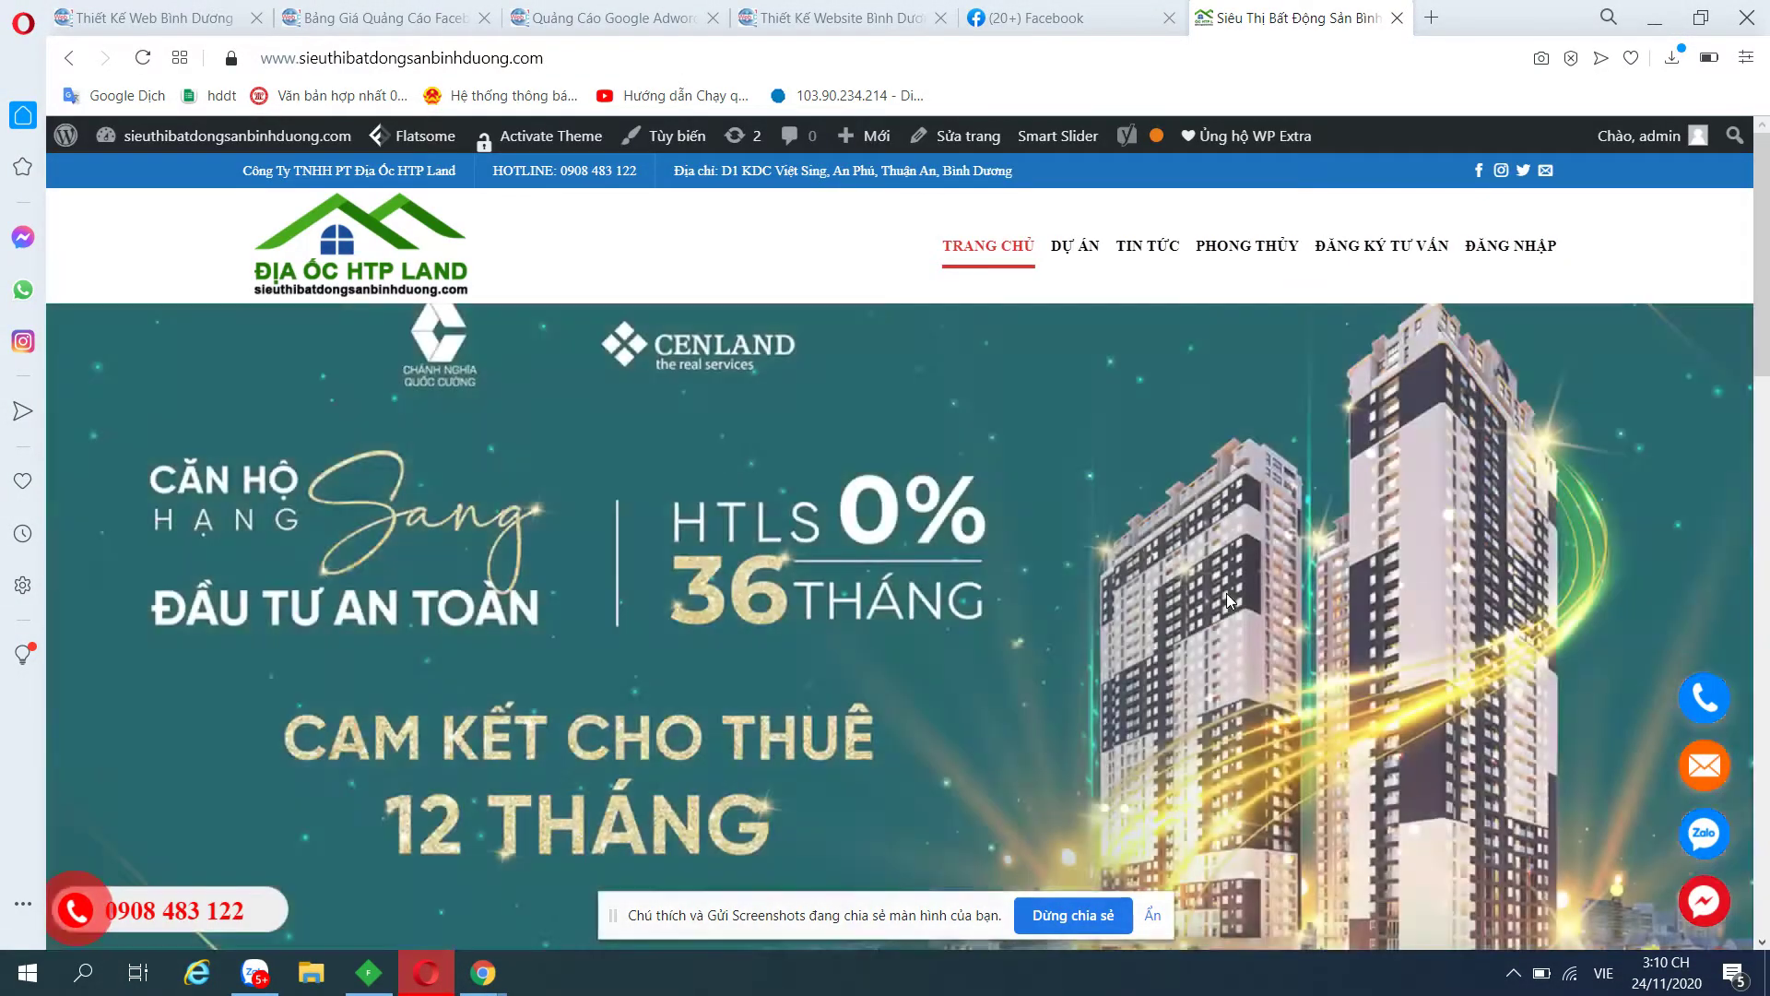
pyautogui.scroll(-5, 1231, 601)
pyautogui.scroll(-3, 1226, 600)
pyautogui.scroll(4, 1228, 600)
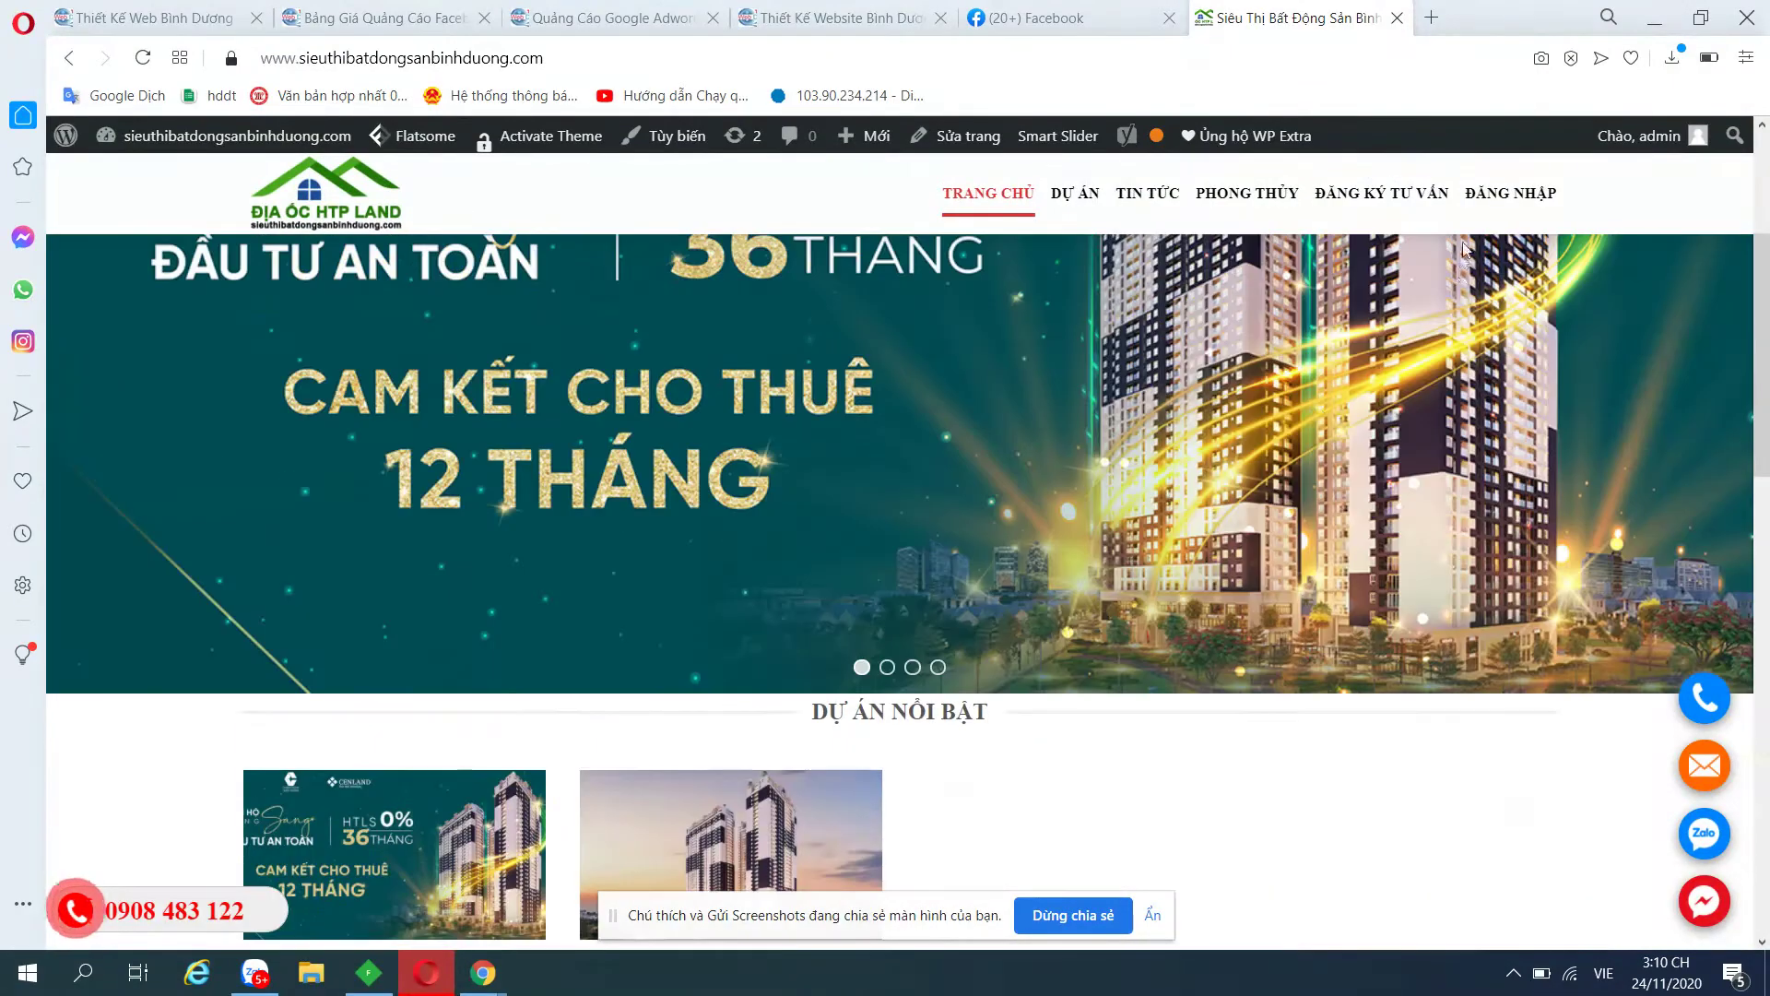
pyautogui.scroll(-2, 1084, 624)
pyautogui.scroll(-3, 1153, 571)
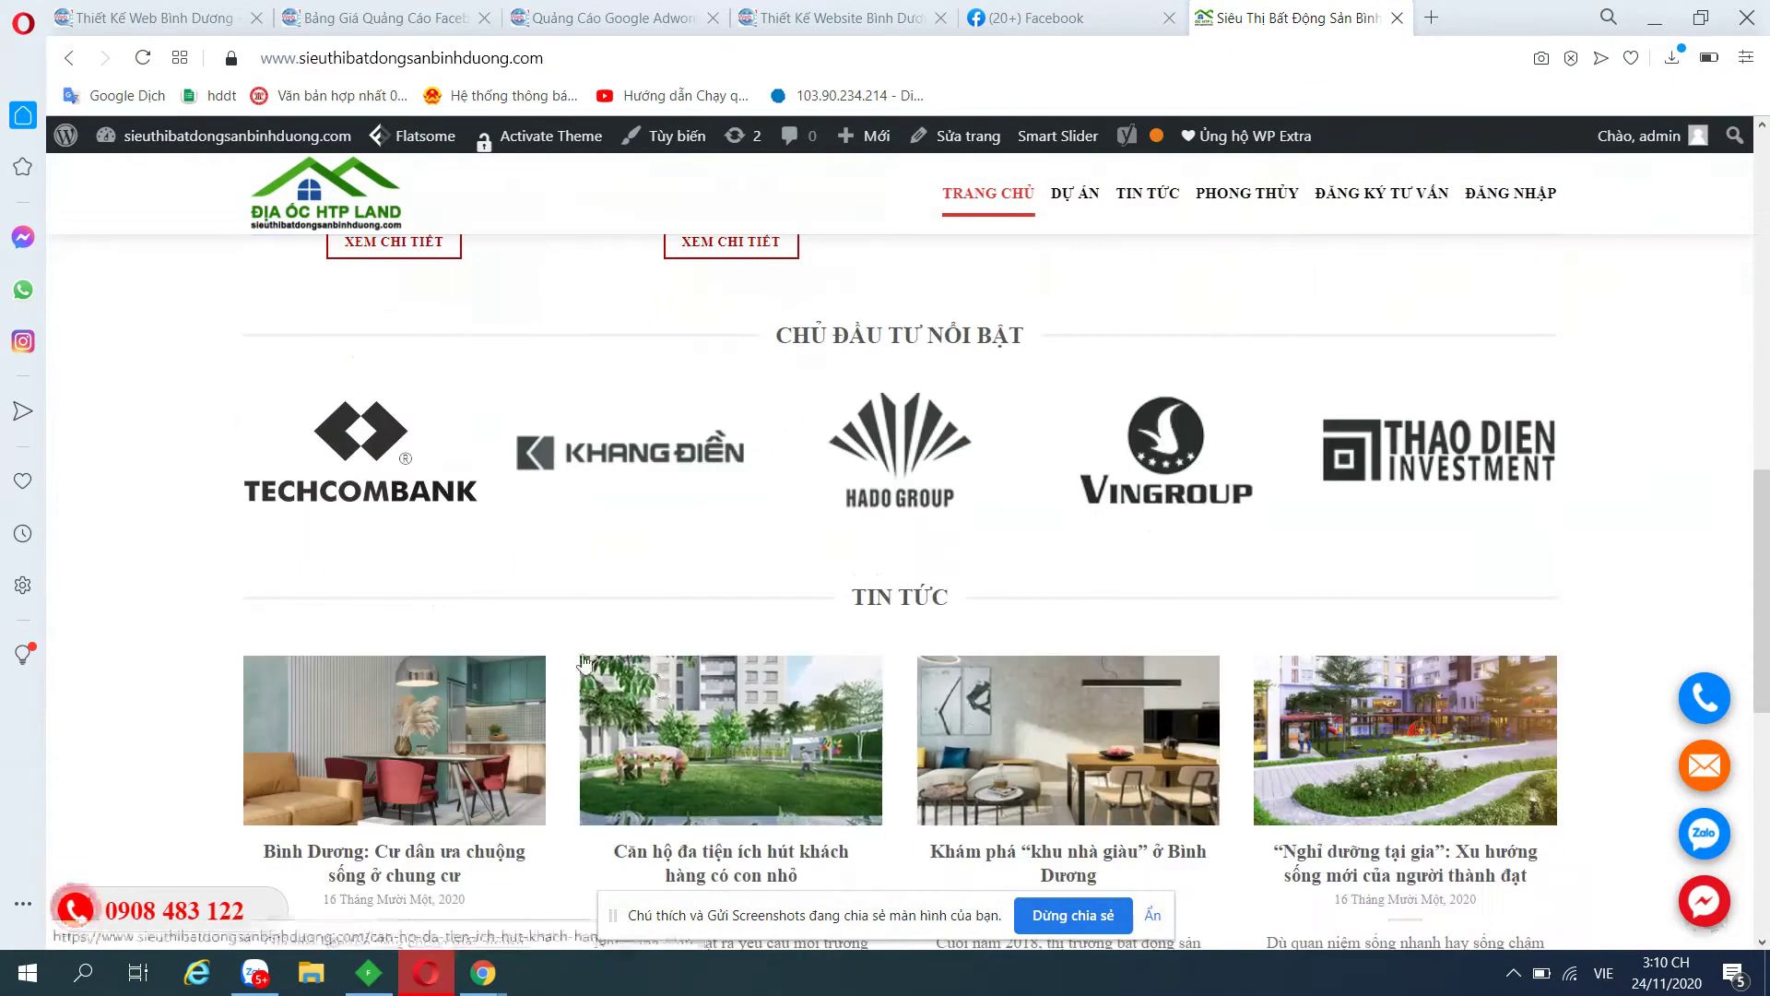
pyautogui.scroll(4, 1200, 526)
# Open the WordPress admin dashboard through the site's Đăng Nhập link.
pyautogui.click(1510, 193)
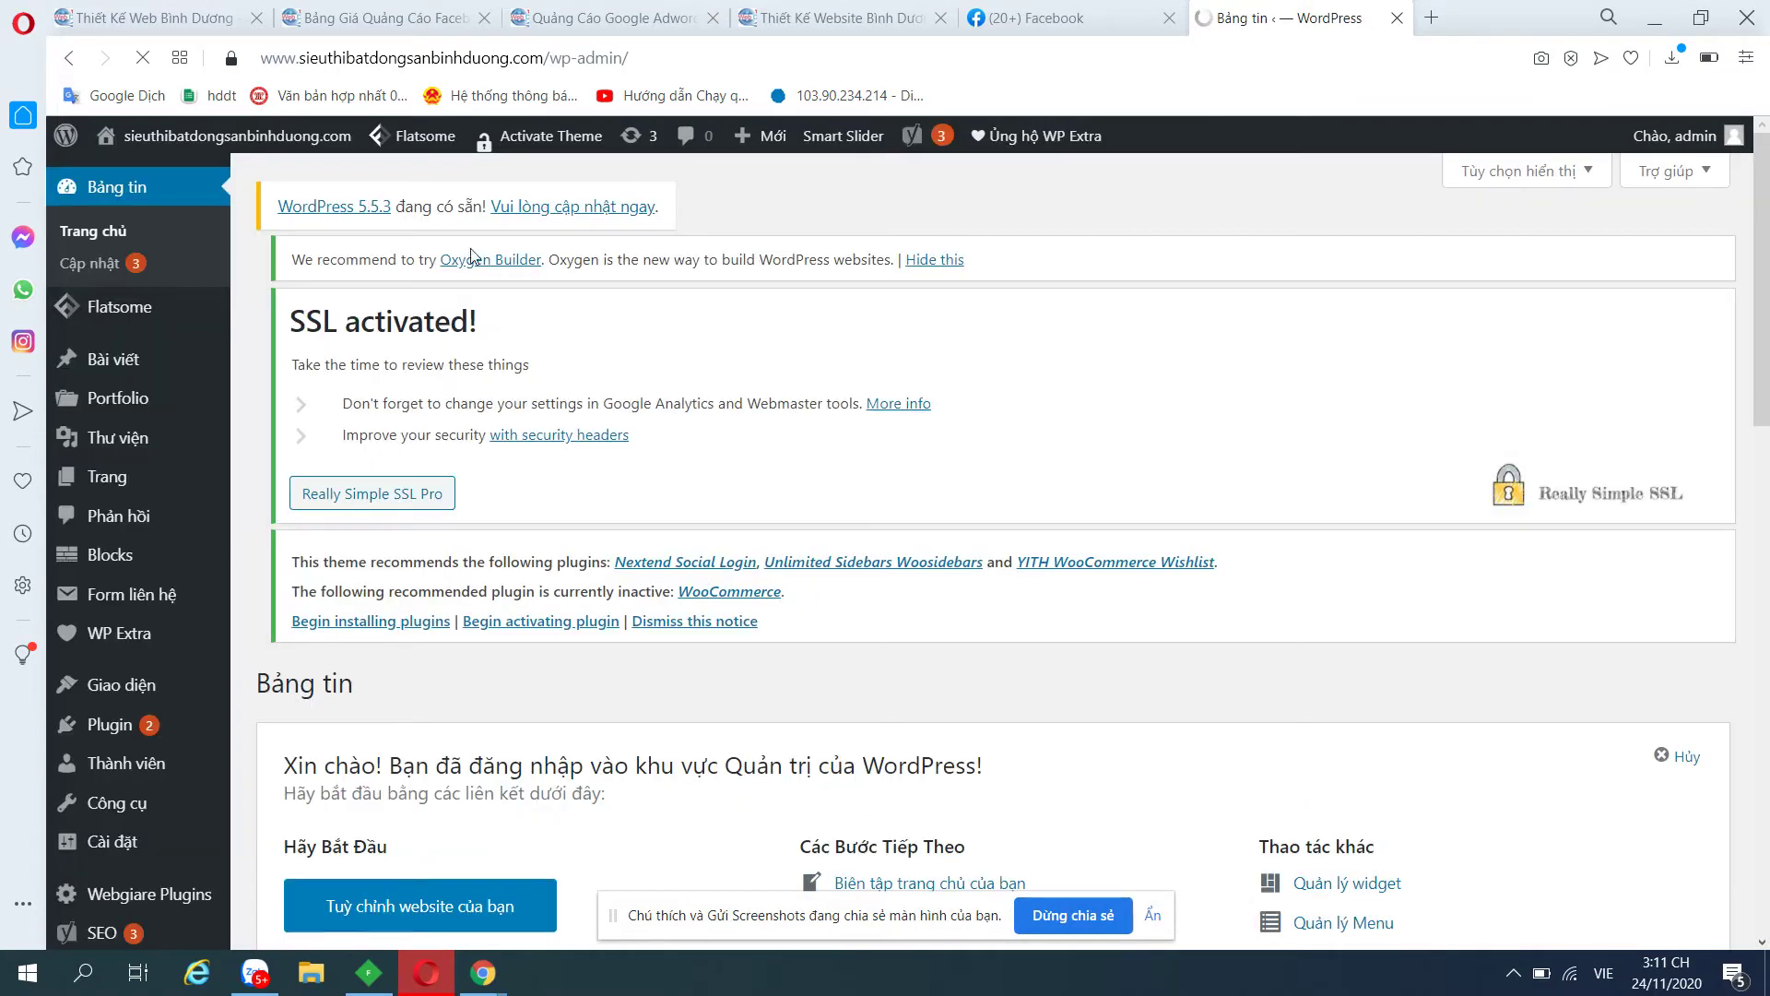
pyautogui.moveTo(116, 365)
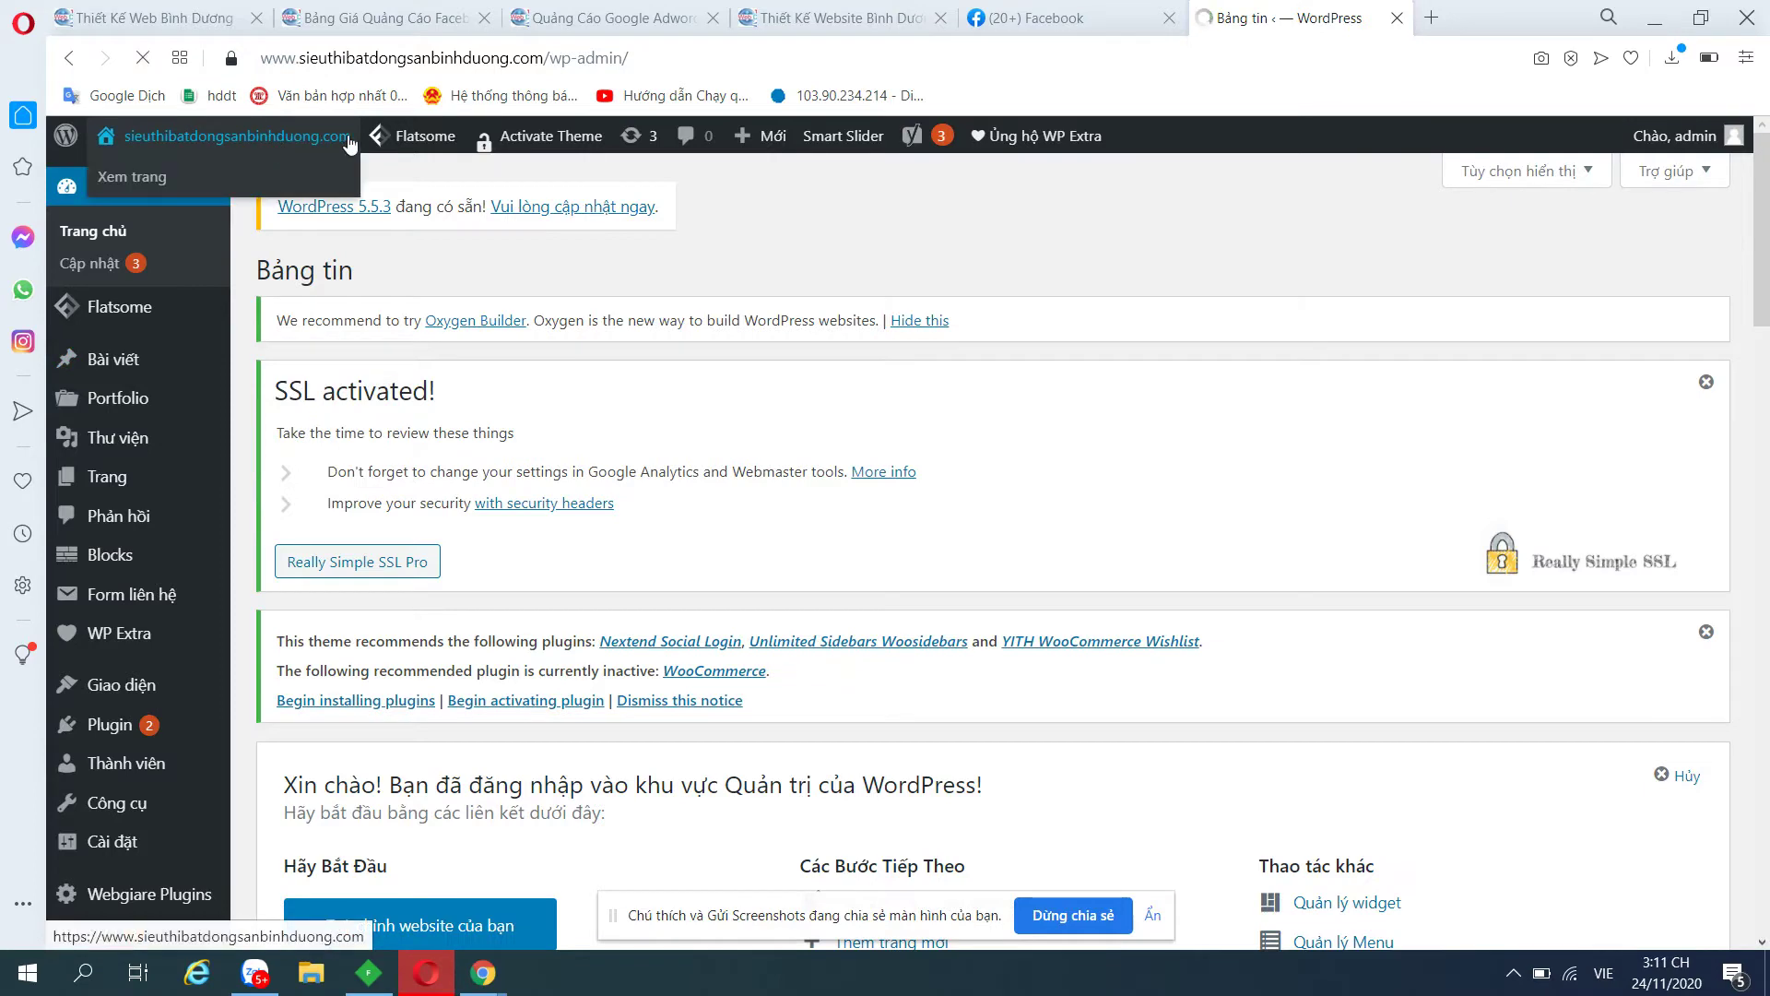
# Visit the live site, return to the admin dashboard through its Đăng Nhập link and start a new post.
pyautogui.click(129, 170)
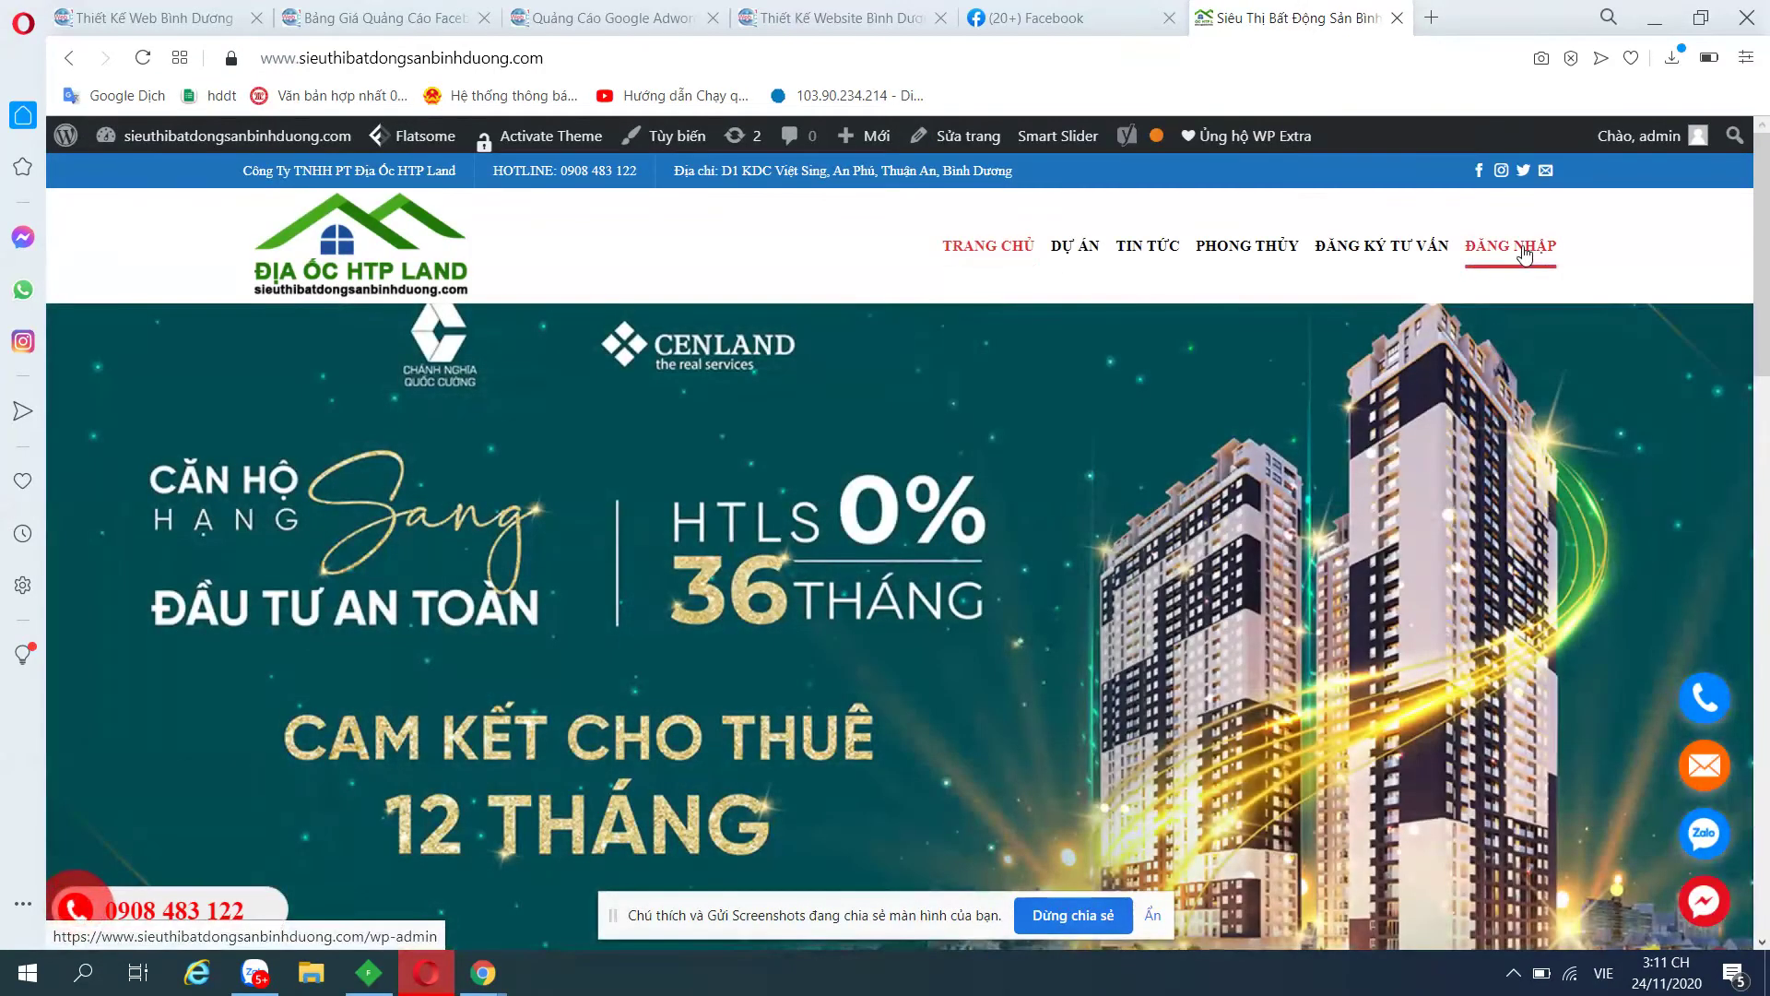
pyautogui.click(1522, 249)
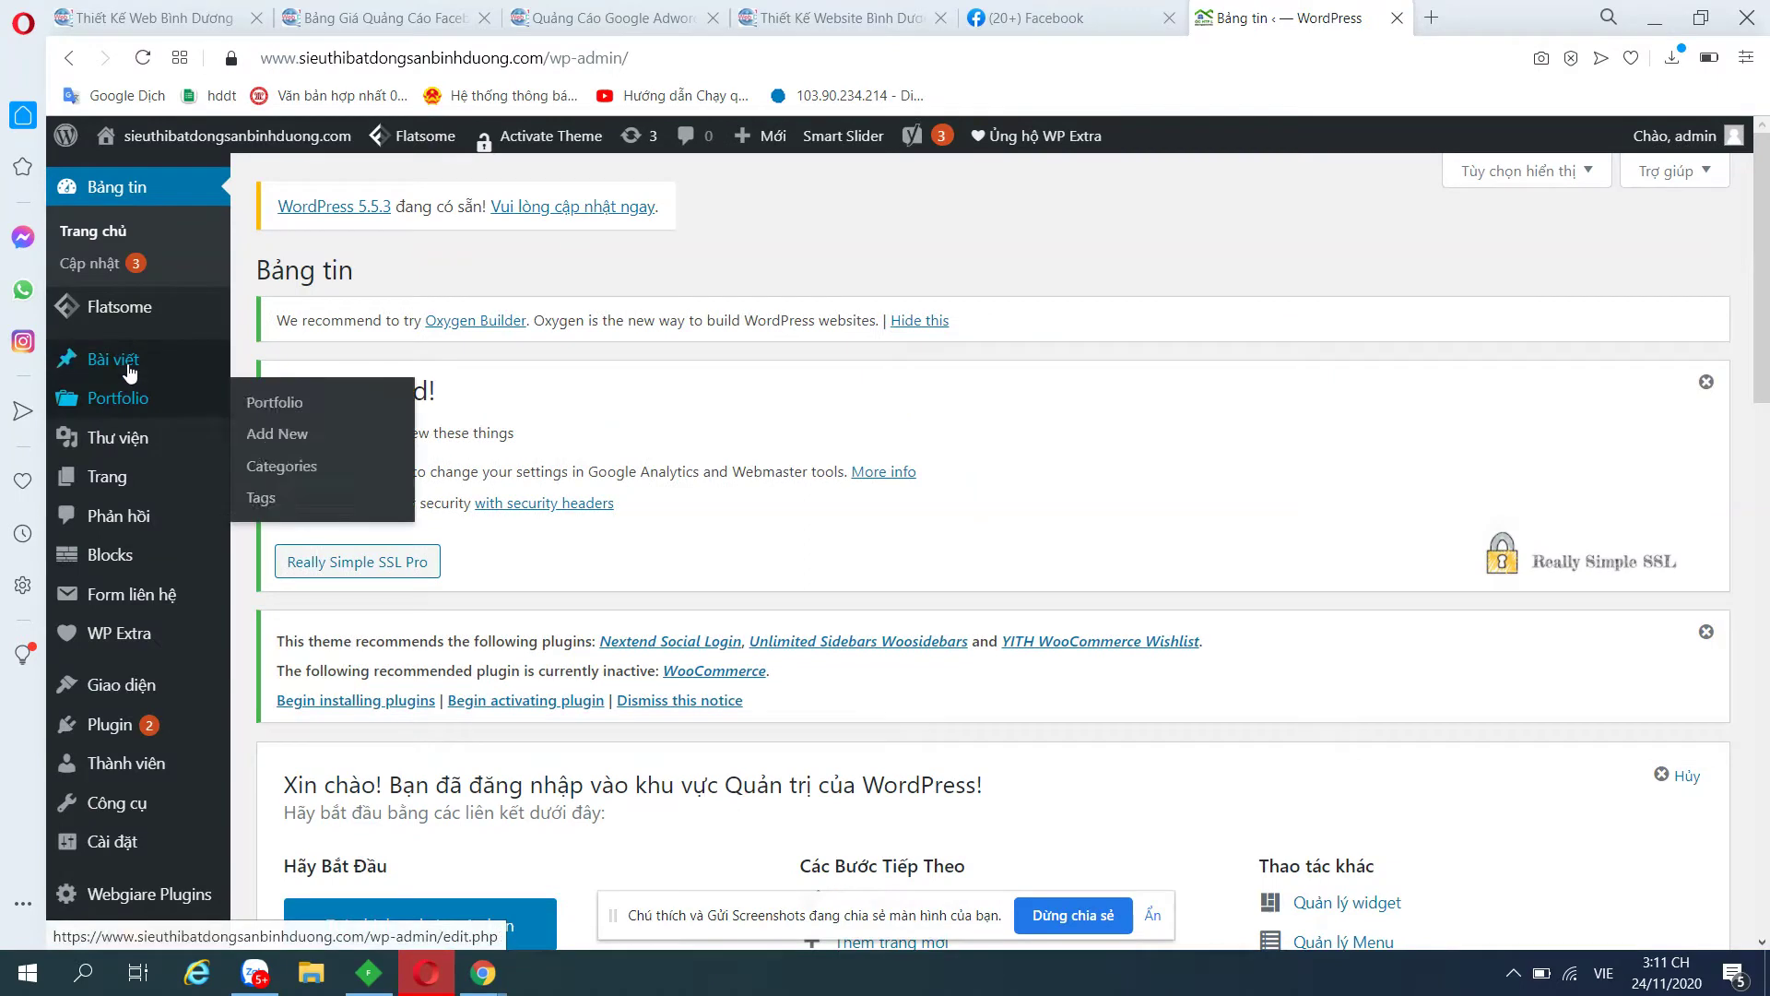
pyautogui.moveTo(129, 368)
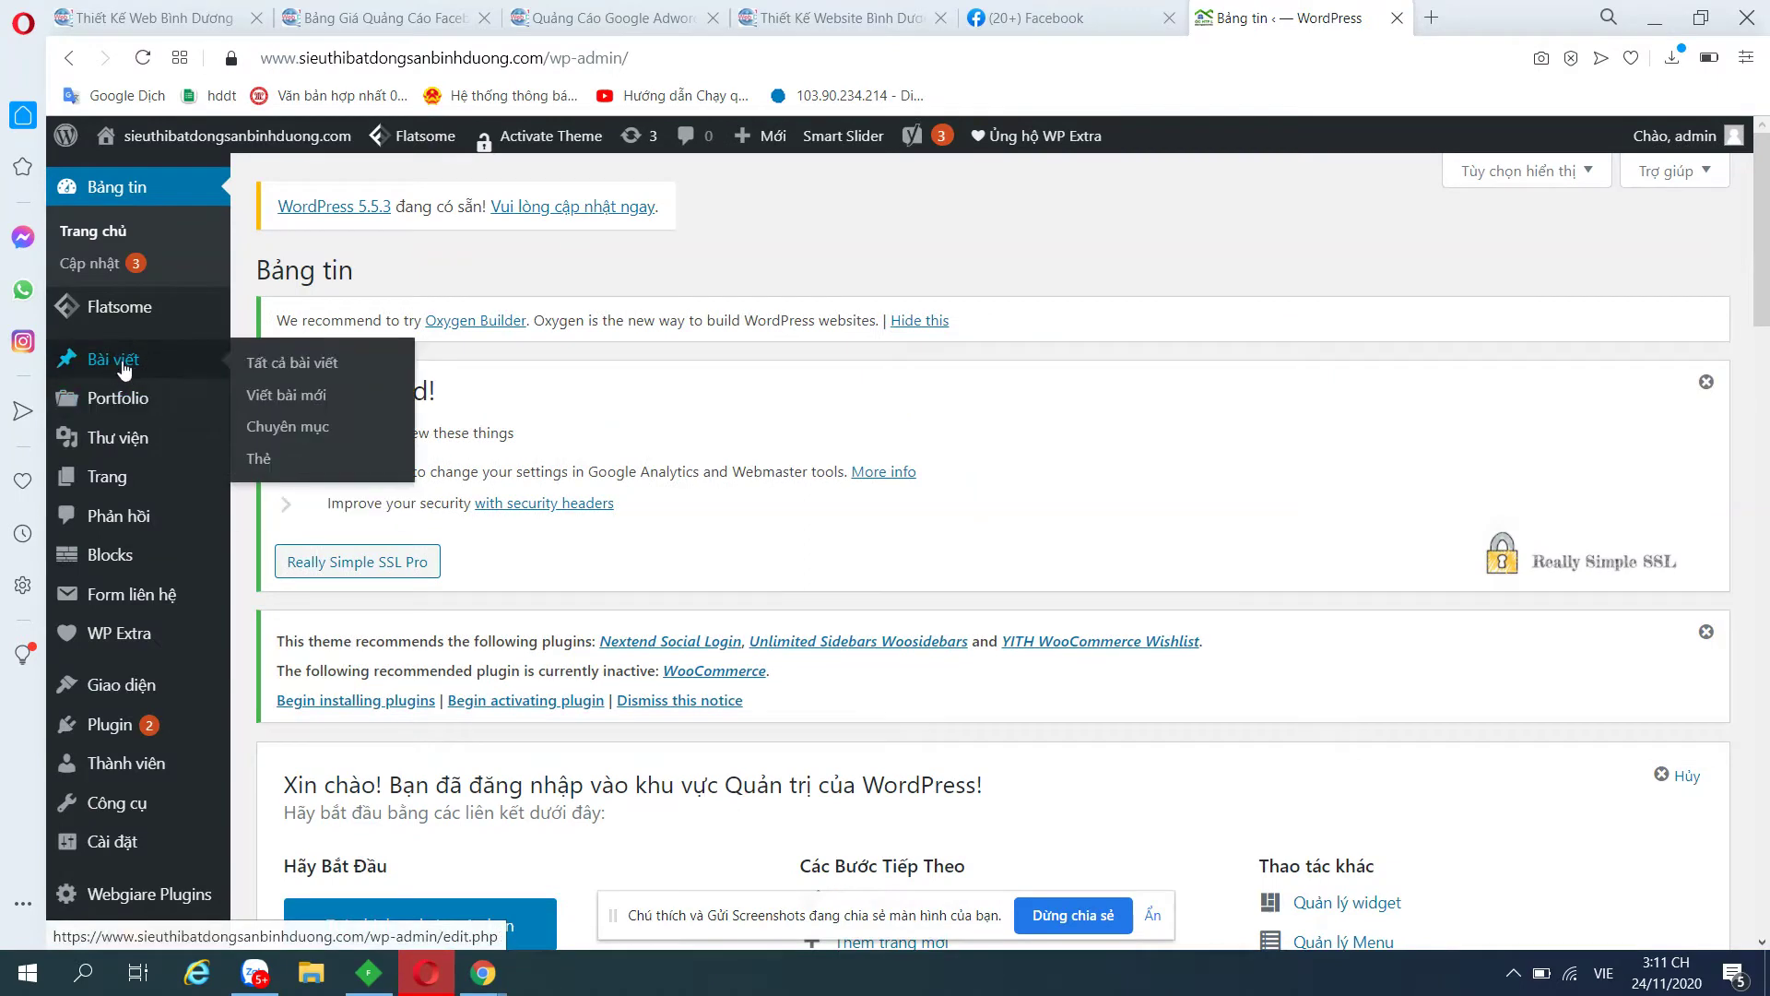
pyautogui.click(289, 396)
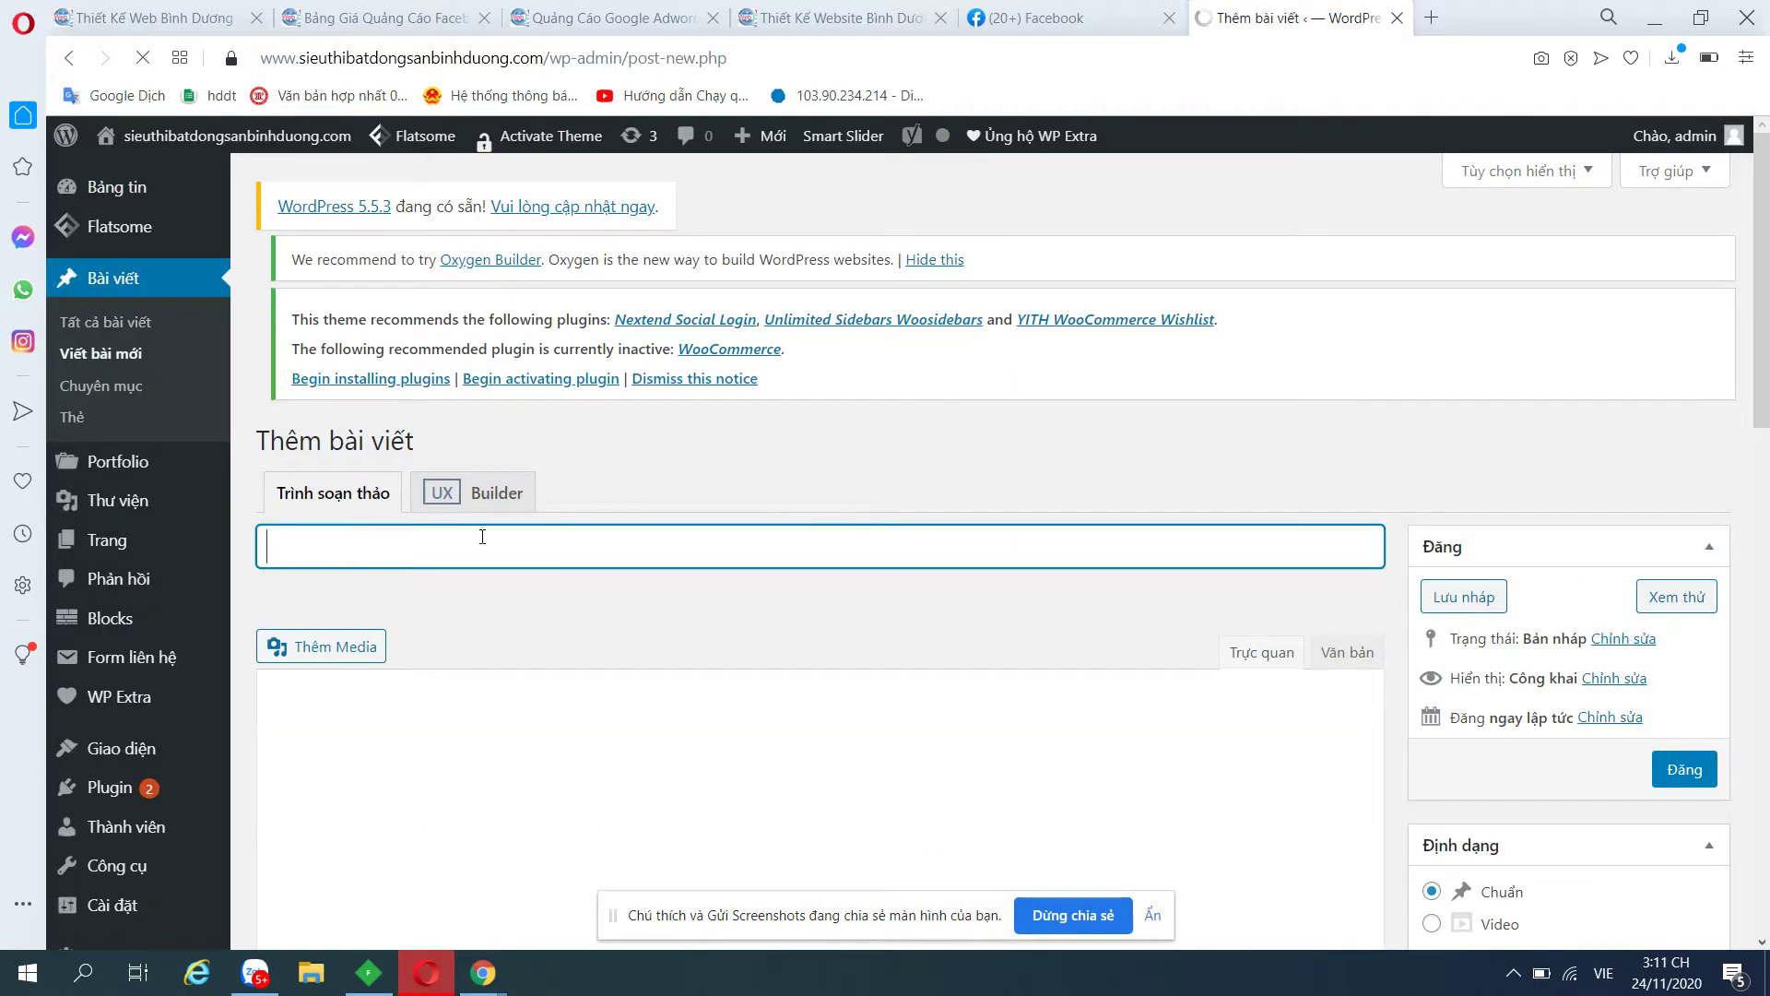
# Examine the new post form's title field, content area, table options and text colour palette.
pyautogui.scroll(-1, 482, 537)
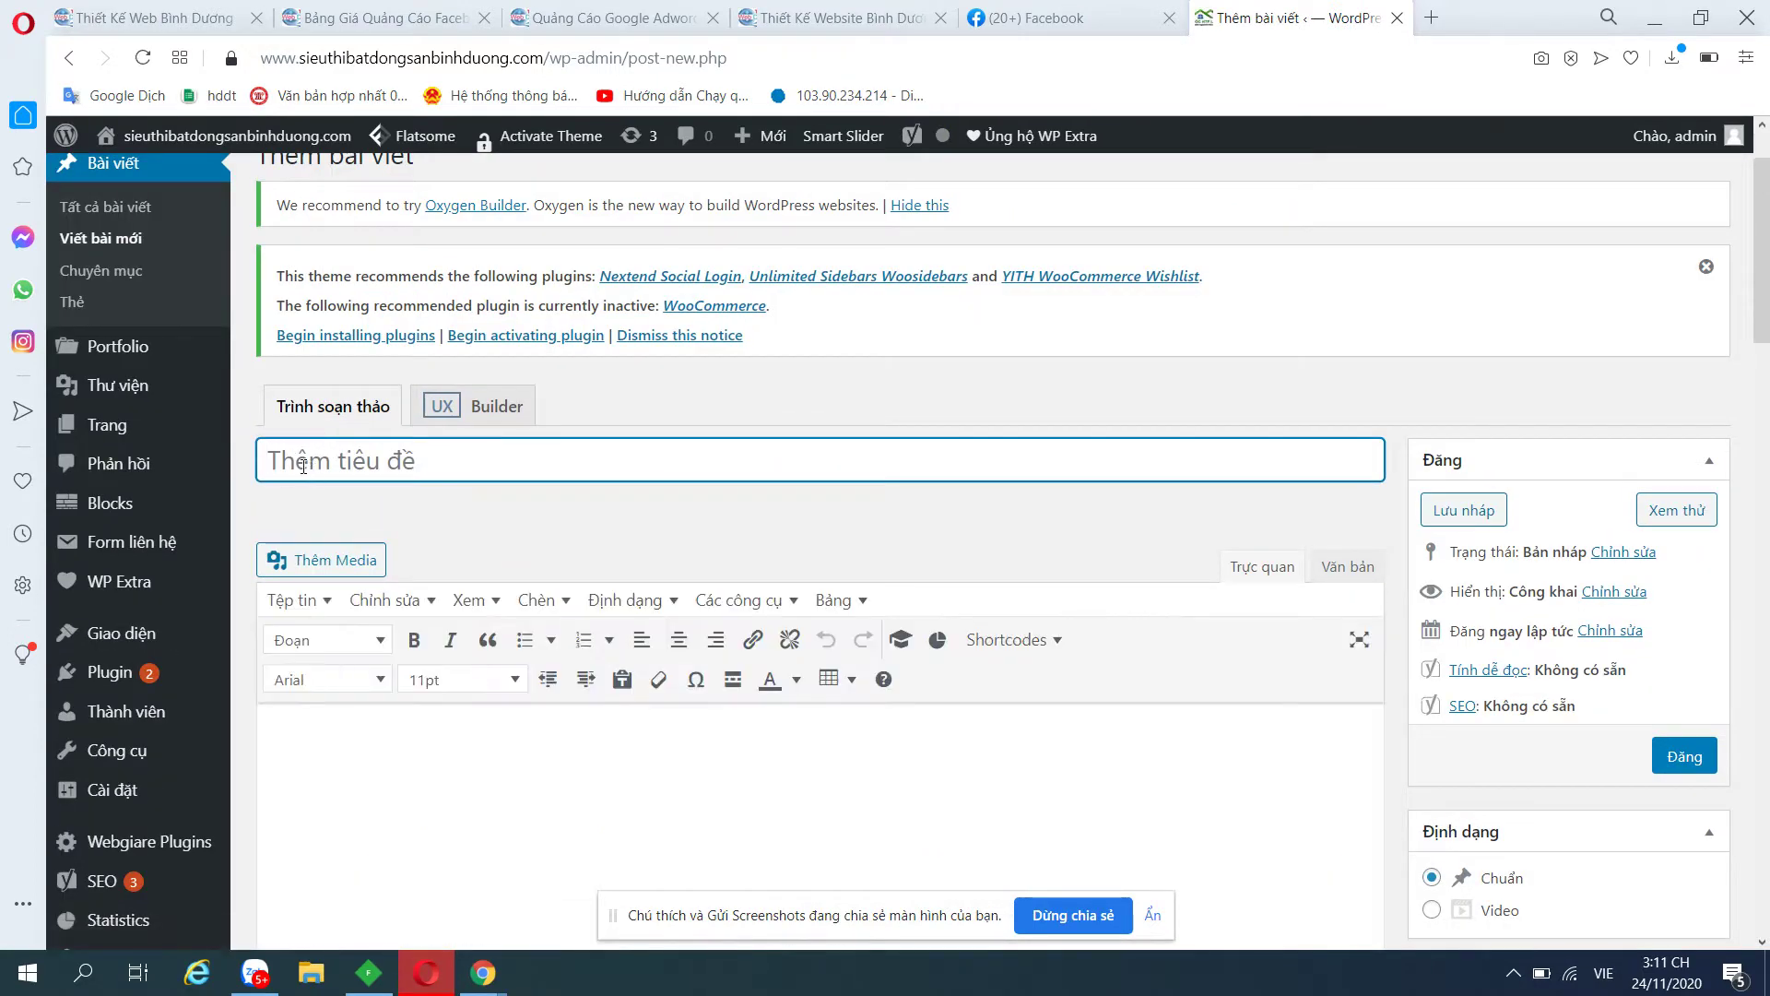
pyautogui.scroll(-1, 560, 482)
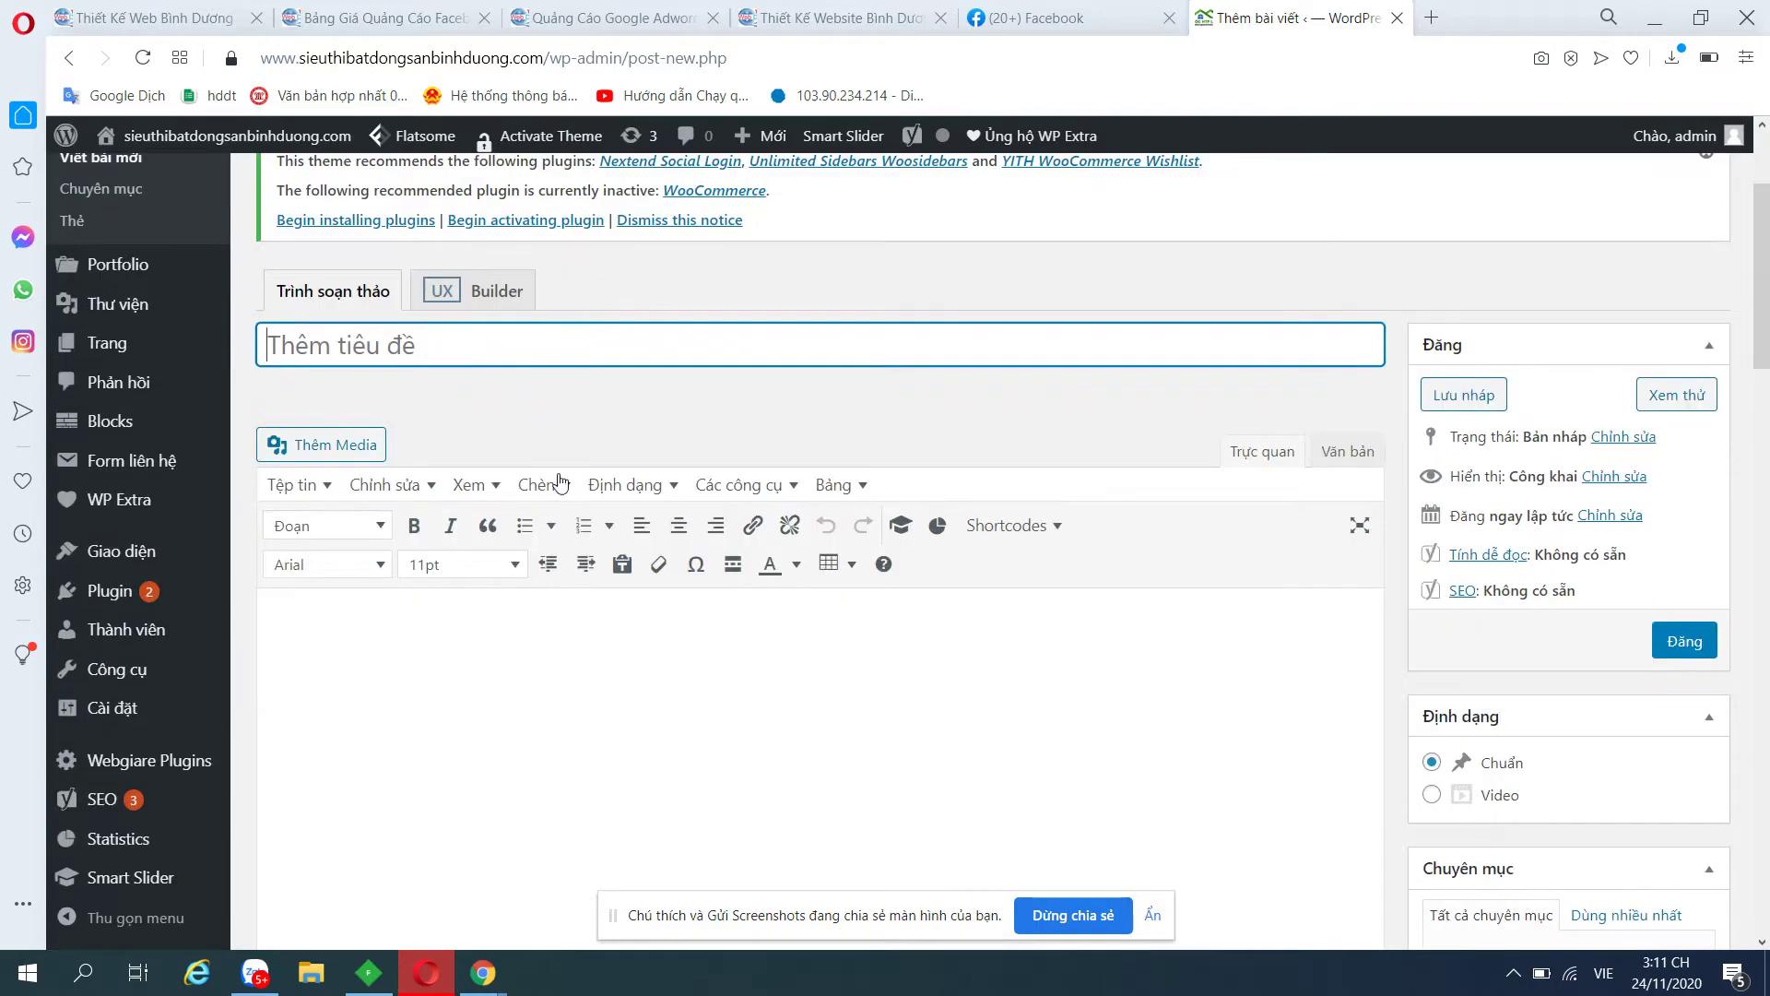
pyautogui.click(307, 609)
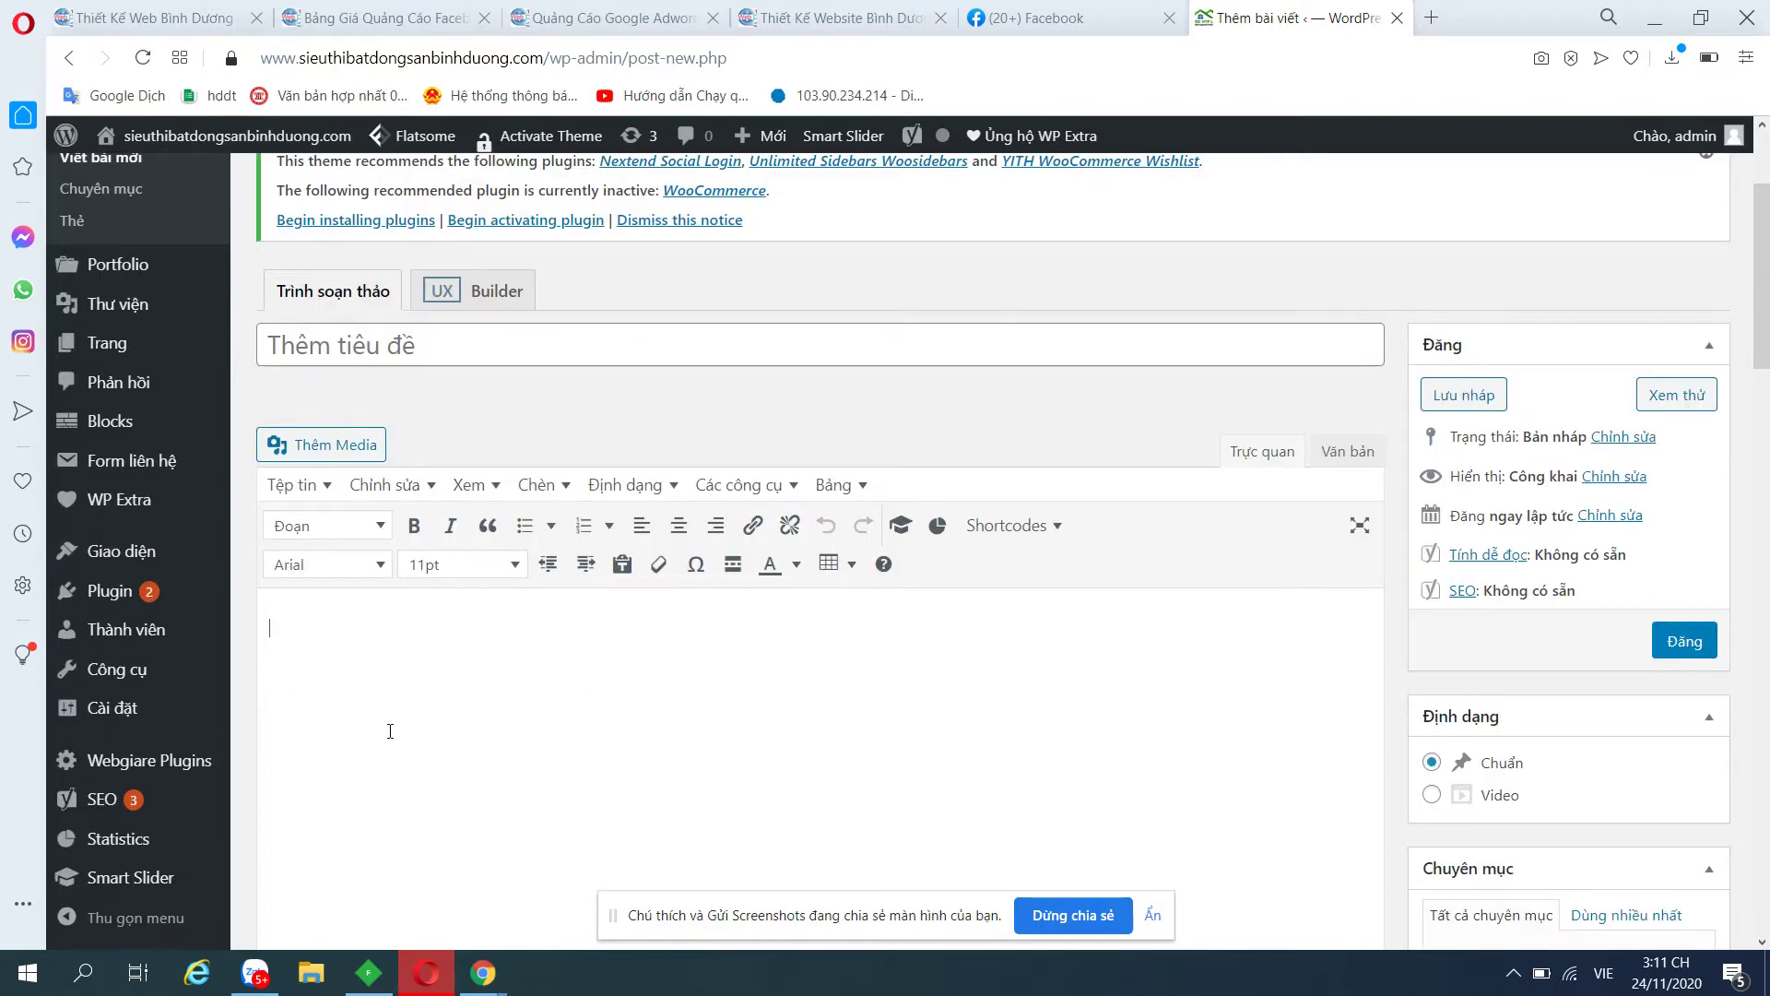
pyautogui.click(834, 564)
pyautogui.moveTo(857, 607)
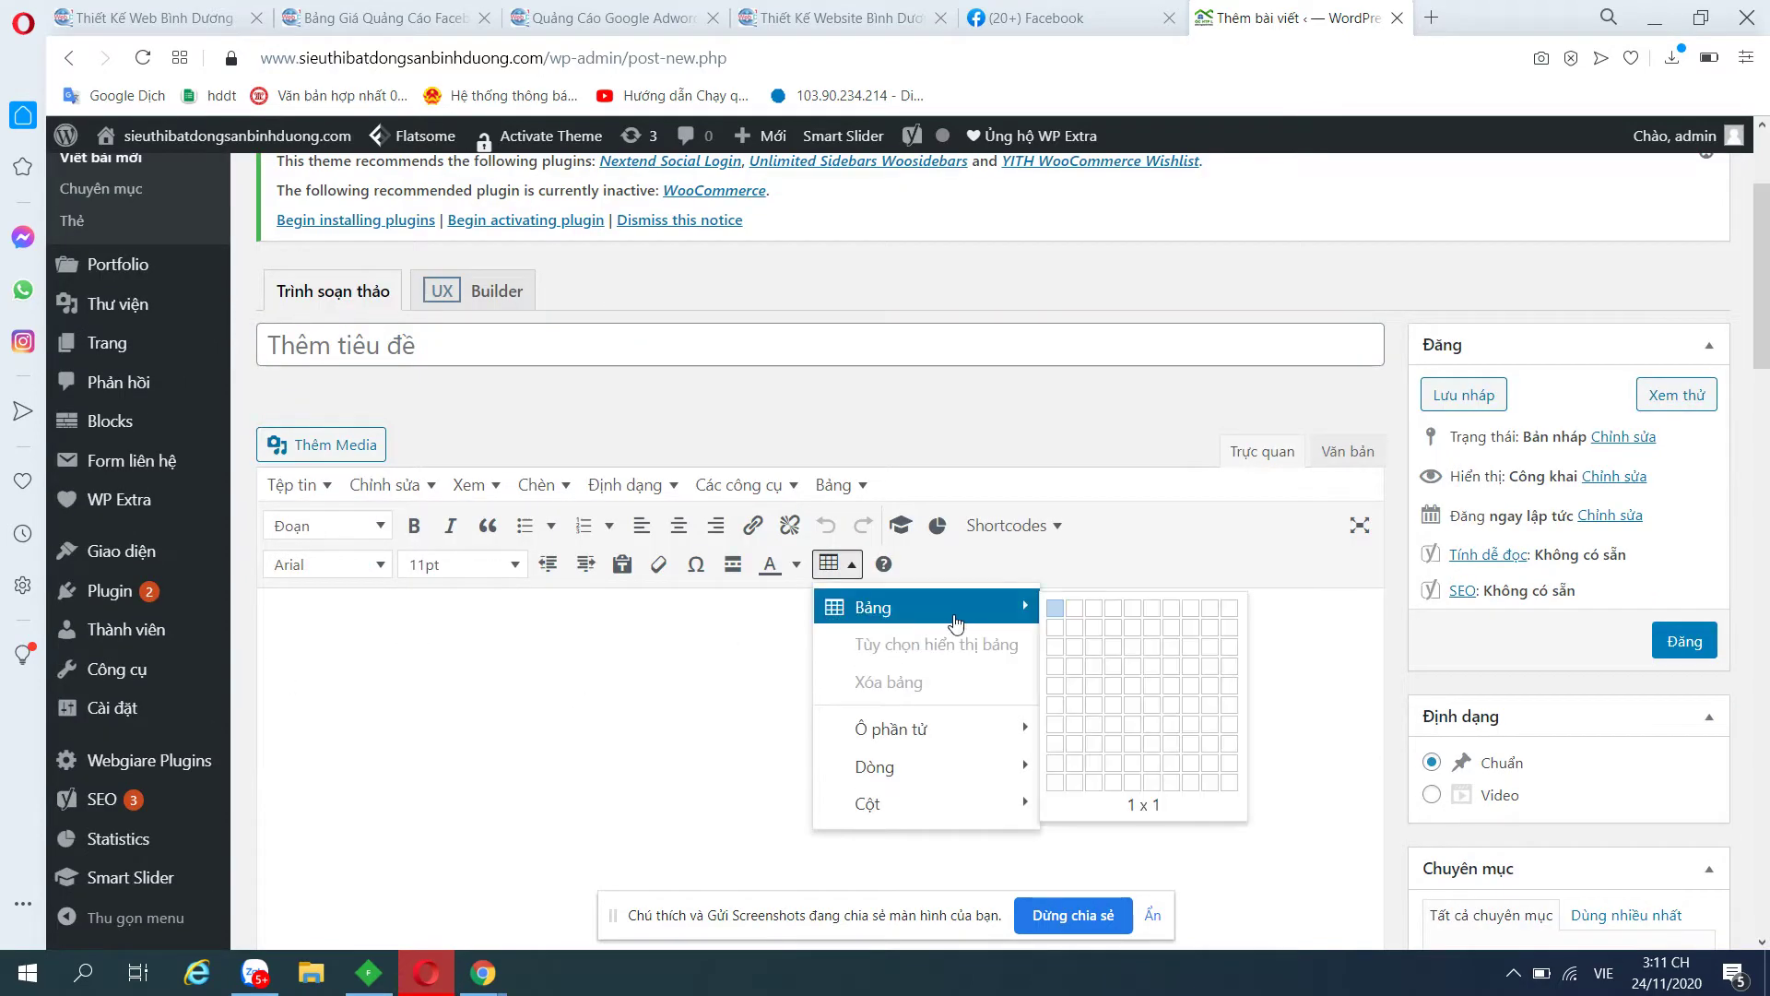
pyautogui.click(800, 583)
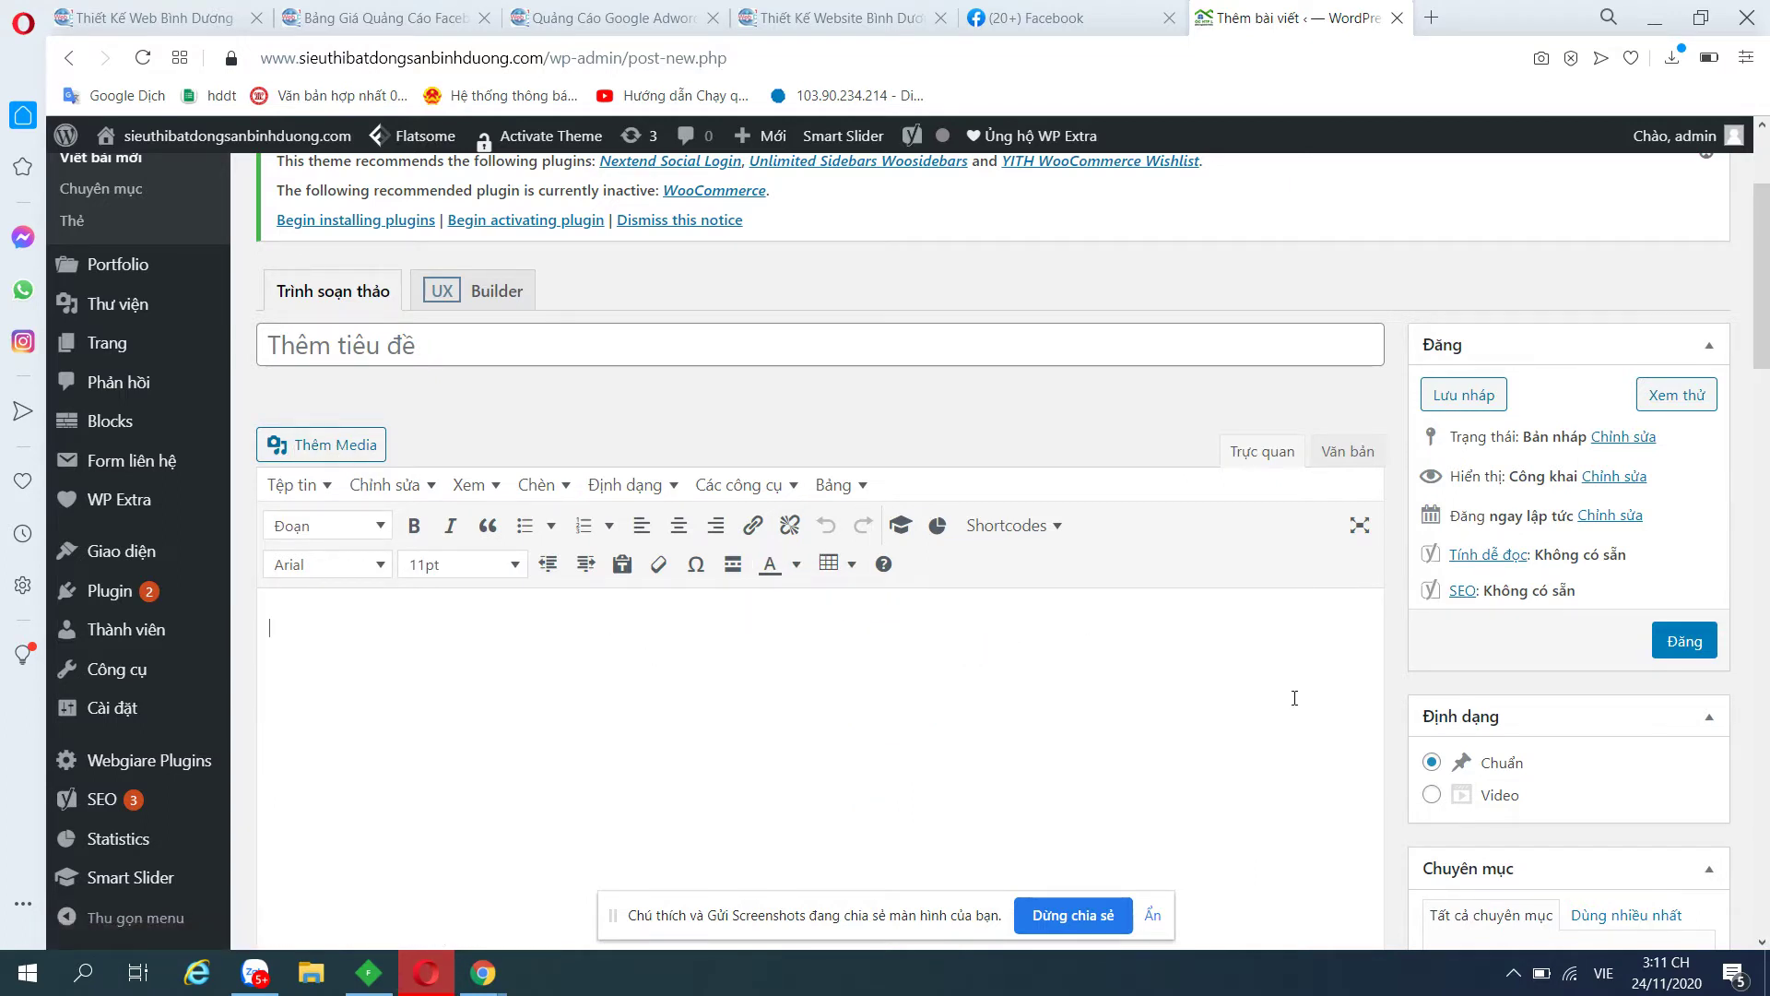
pyautogui.scroll(-3, 771, 647)
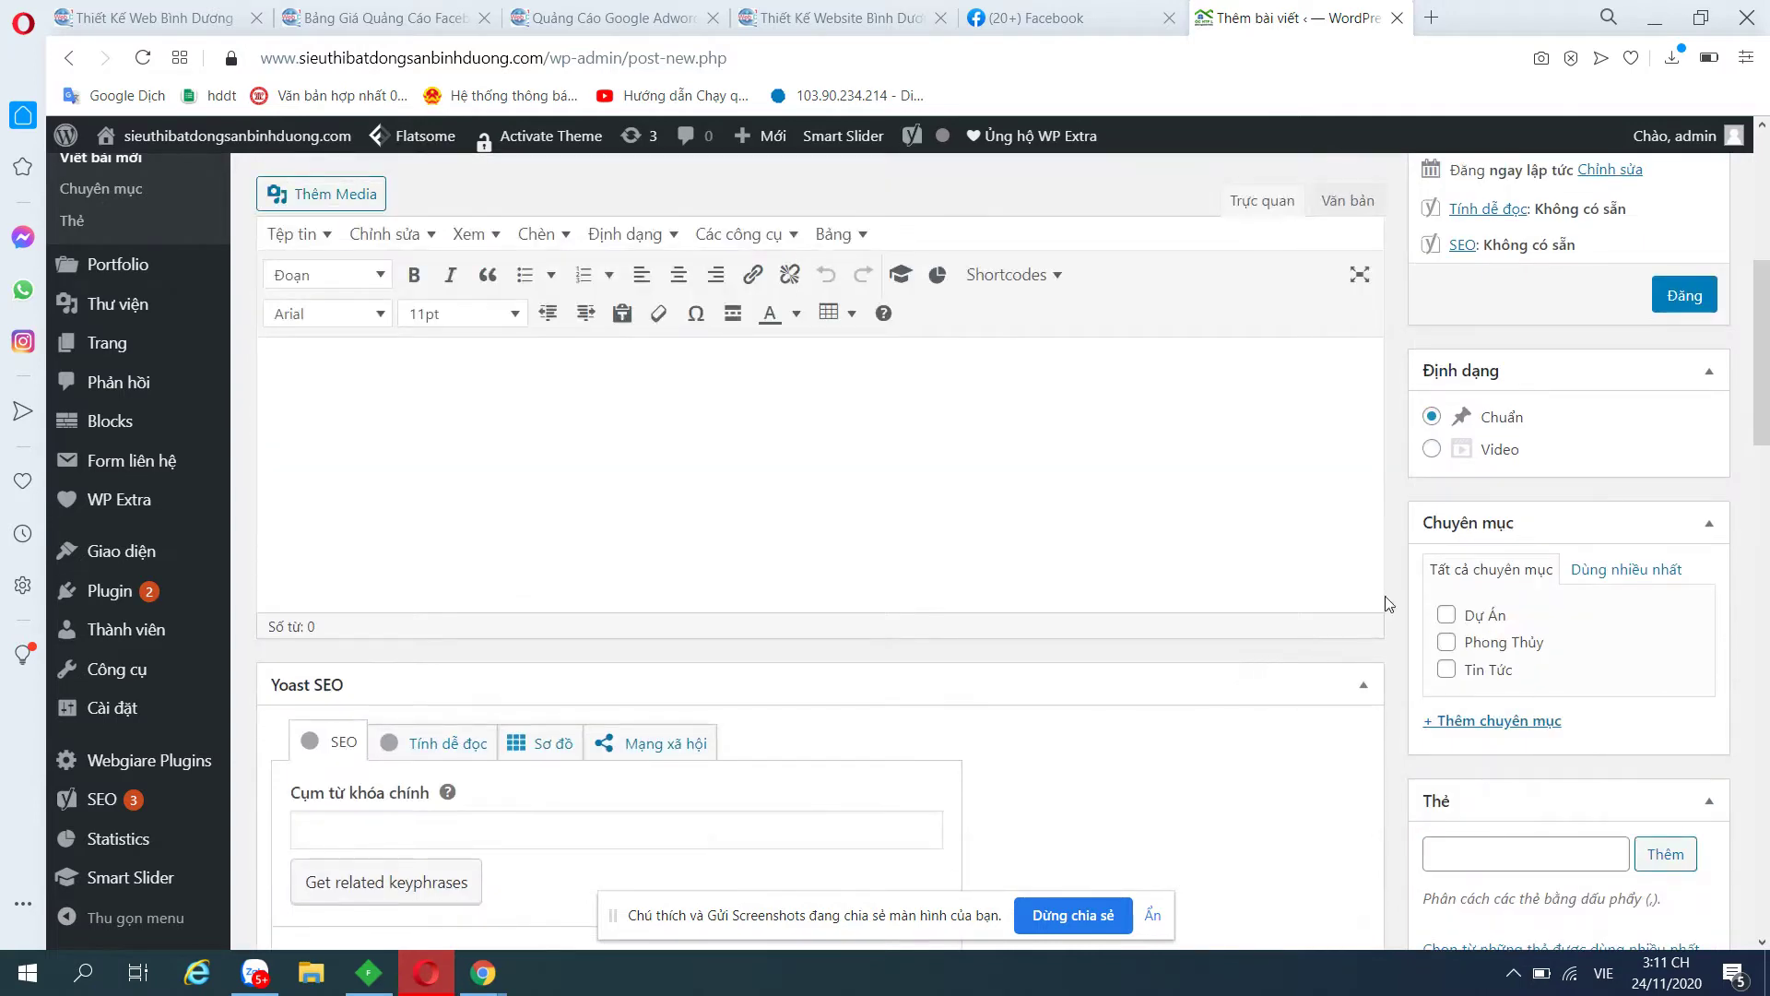
pyautogui.scroll(2, 1198, 599)
pyautogui.click(798, 449)
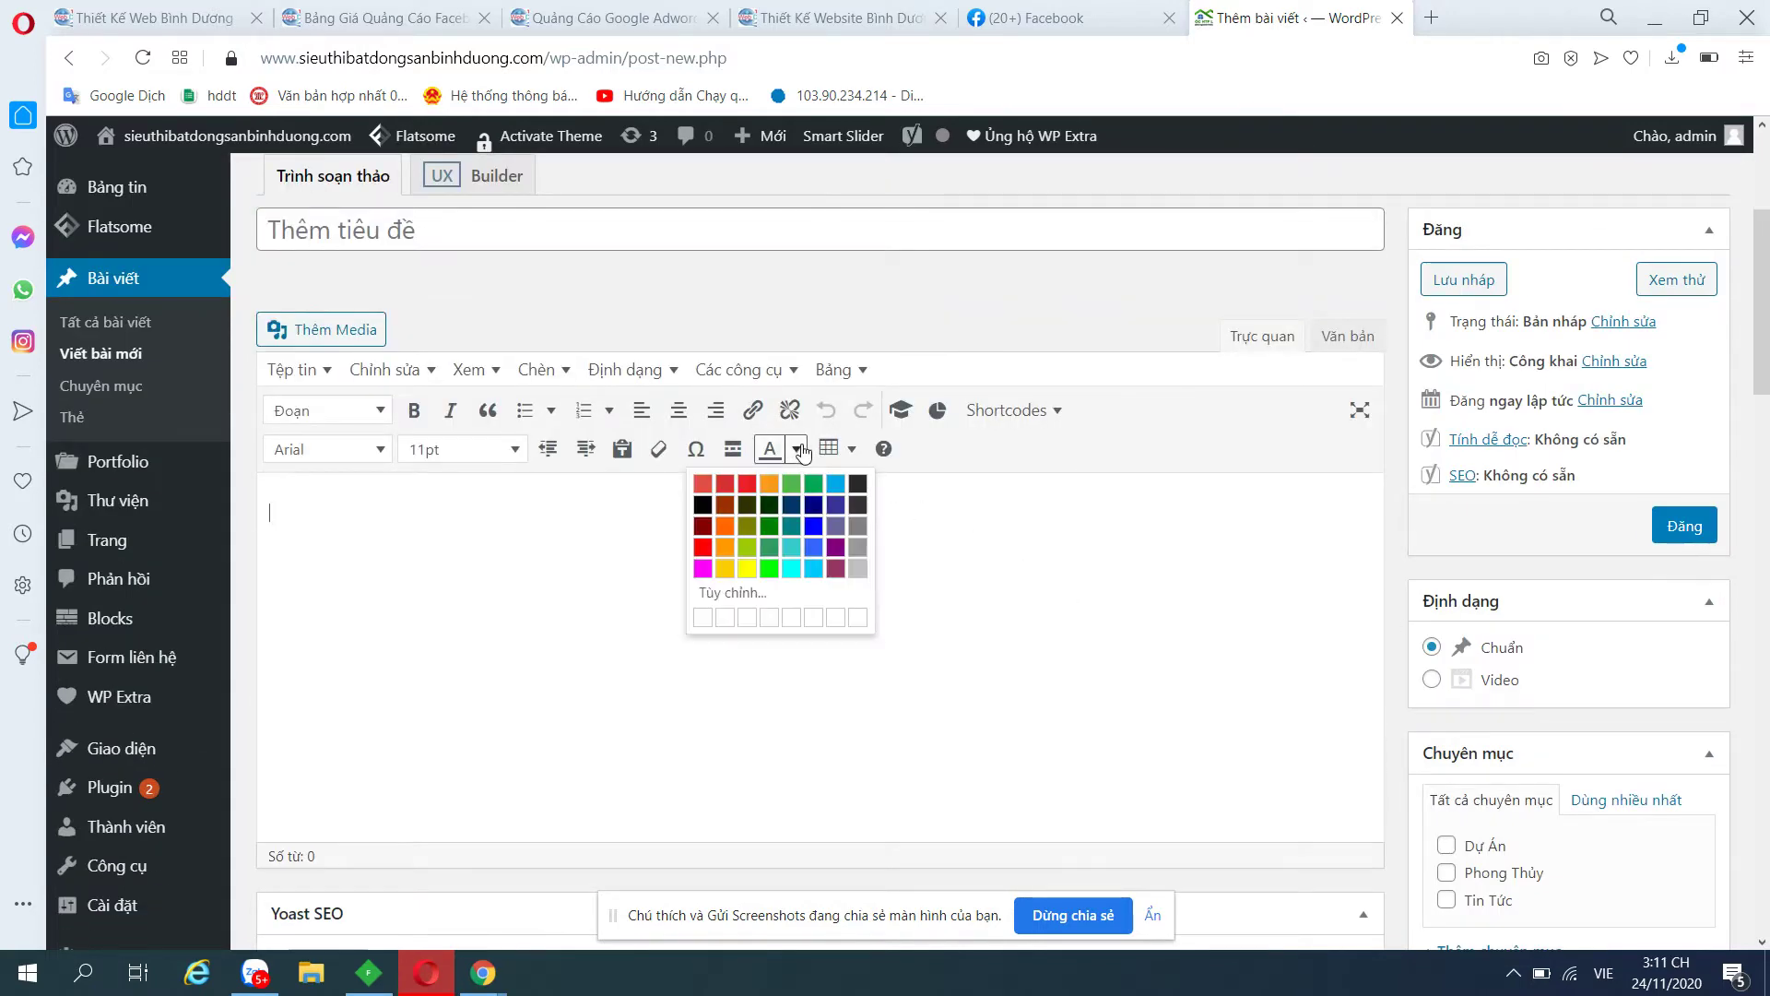
pyautogui.click(448, 554)
# Review the post's Yoast SEO keyphrase and Google preview fields along with its category, tag and featured image settings.
pyautogui.scroll(-3, 1302, 766)
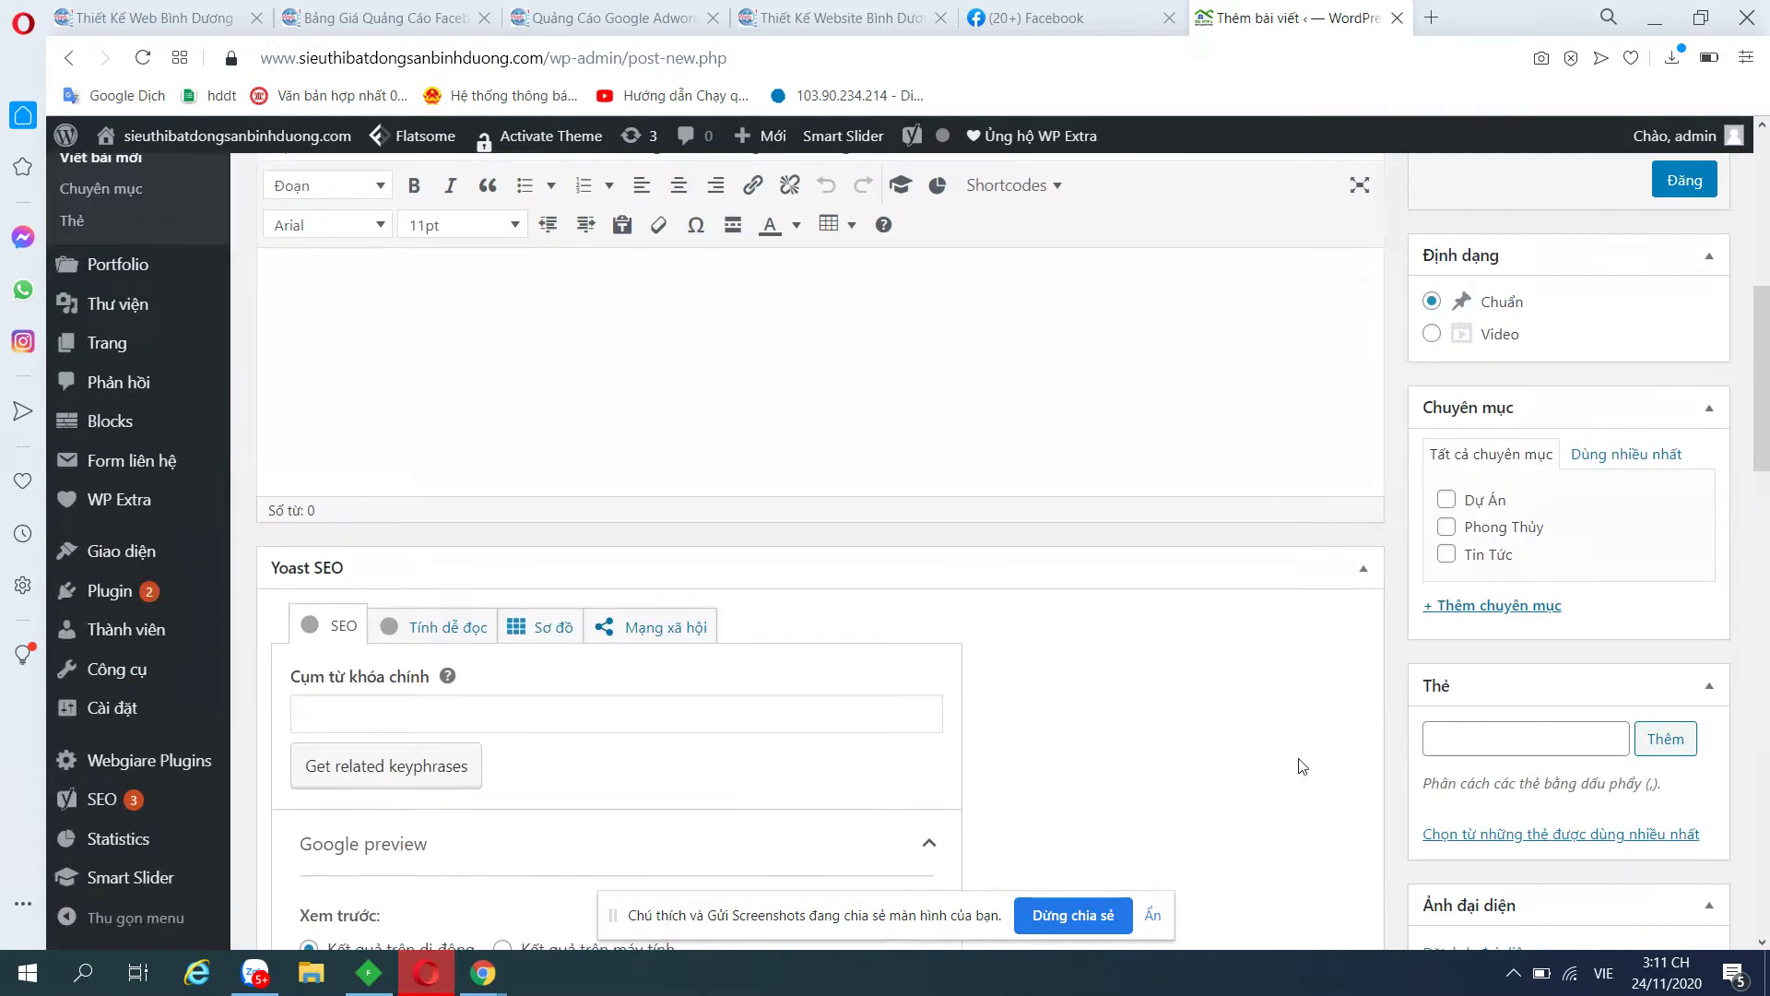
pyautogui.scroll(3, 1445, 544)
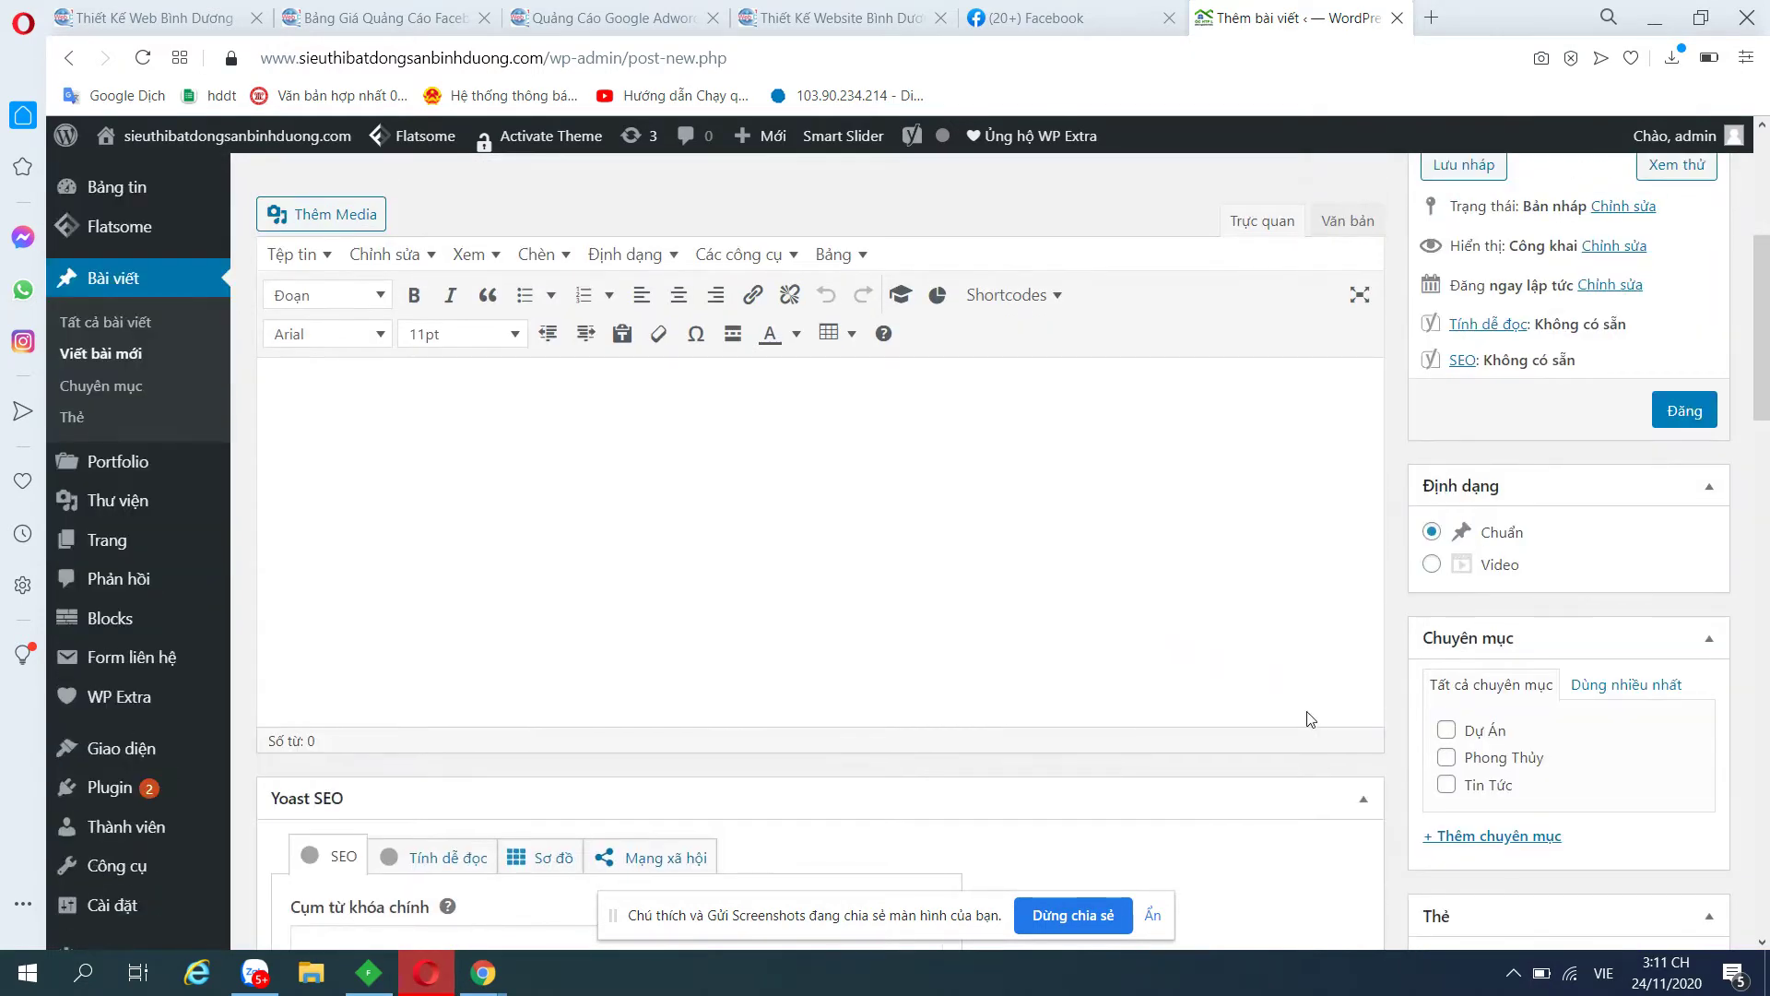
pyautogui.scroll(2, 1310, 718)
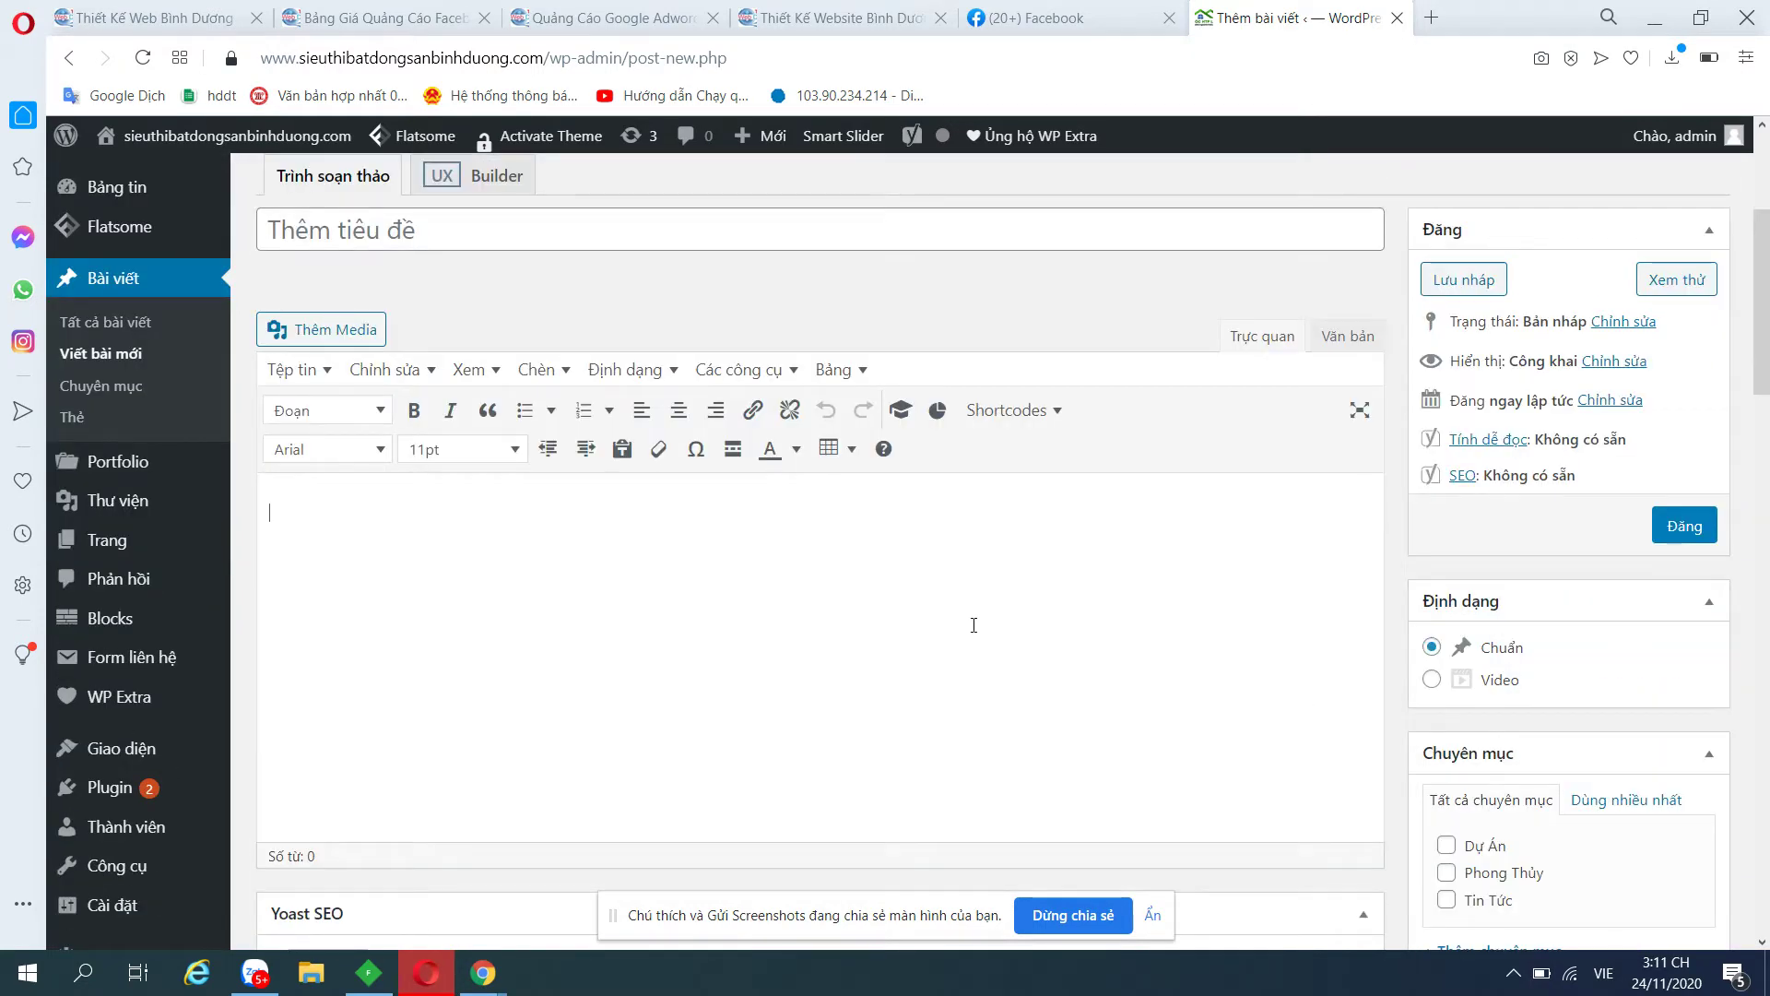
pyautogui.scroll(-3, 973, 625)
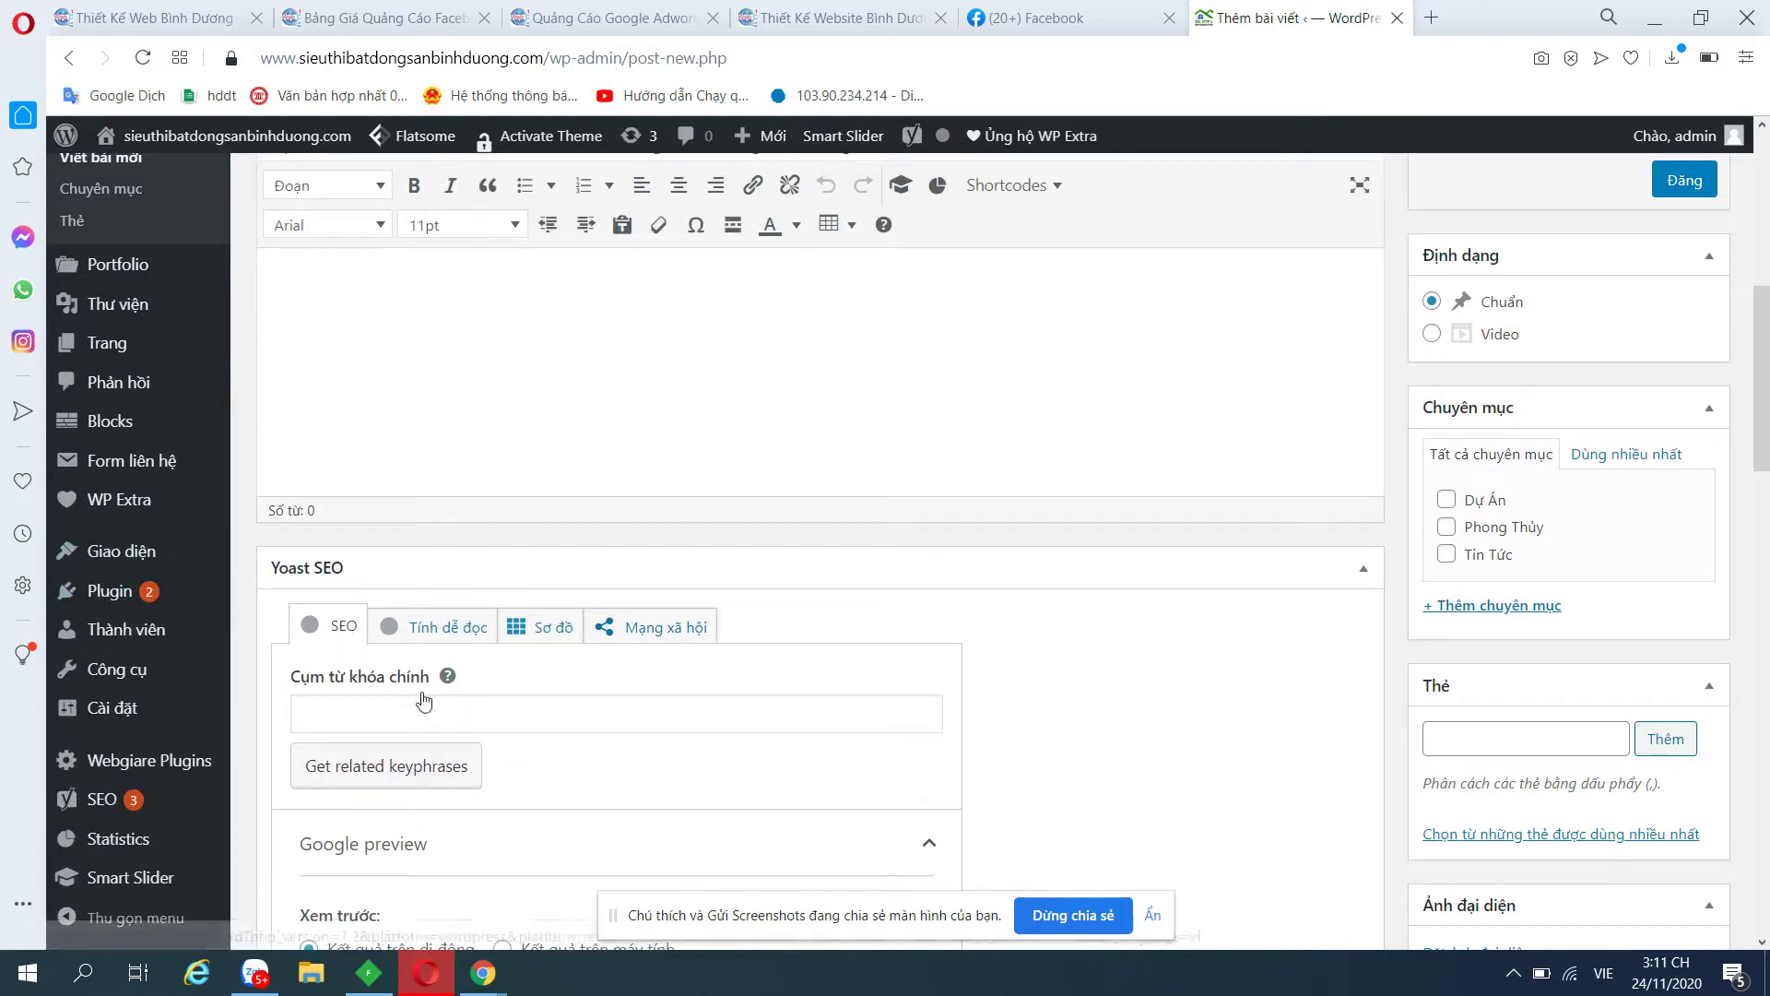
pyautogui.click(370, 712)
pyautogui.scroll(-3, 371, 712)
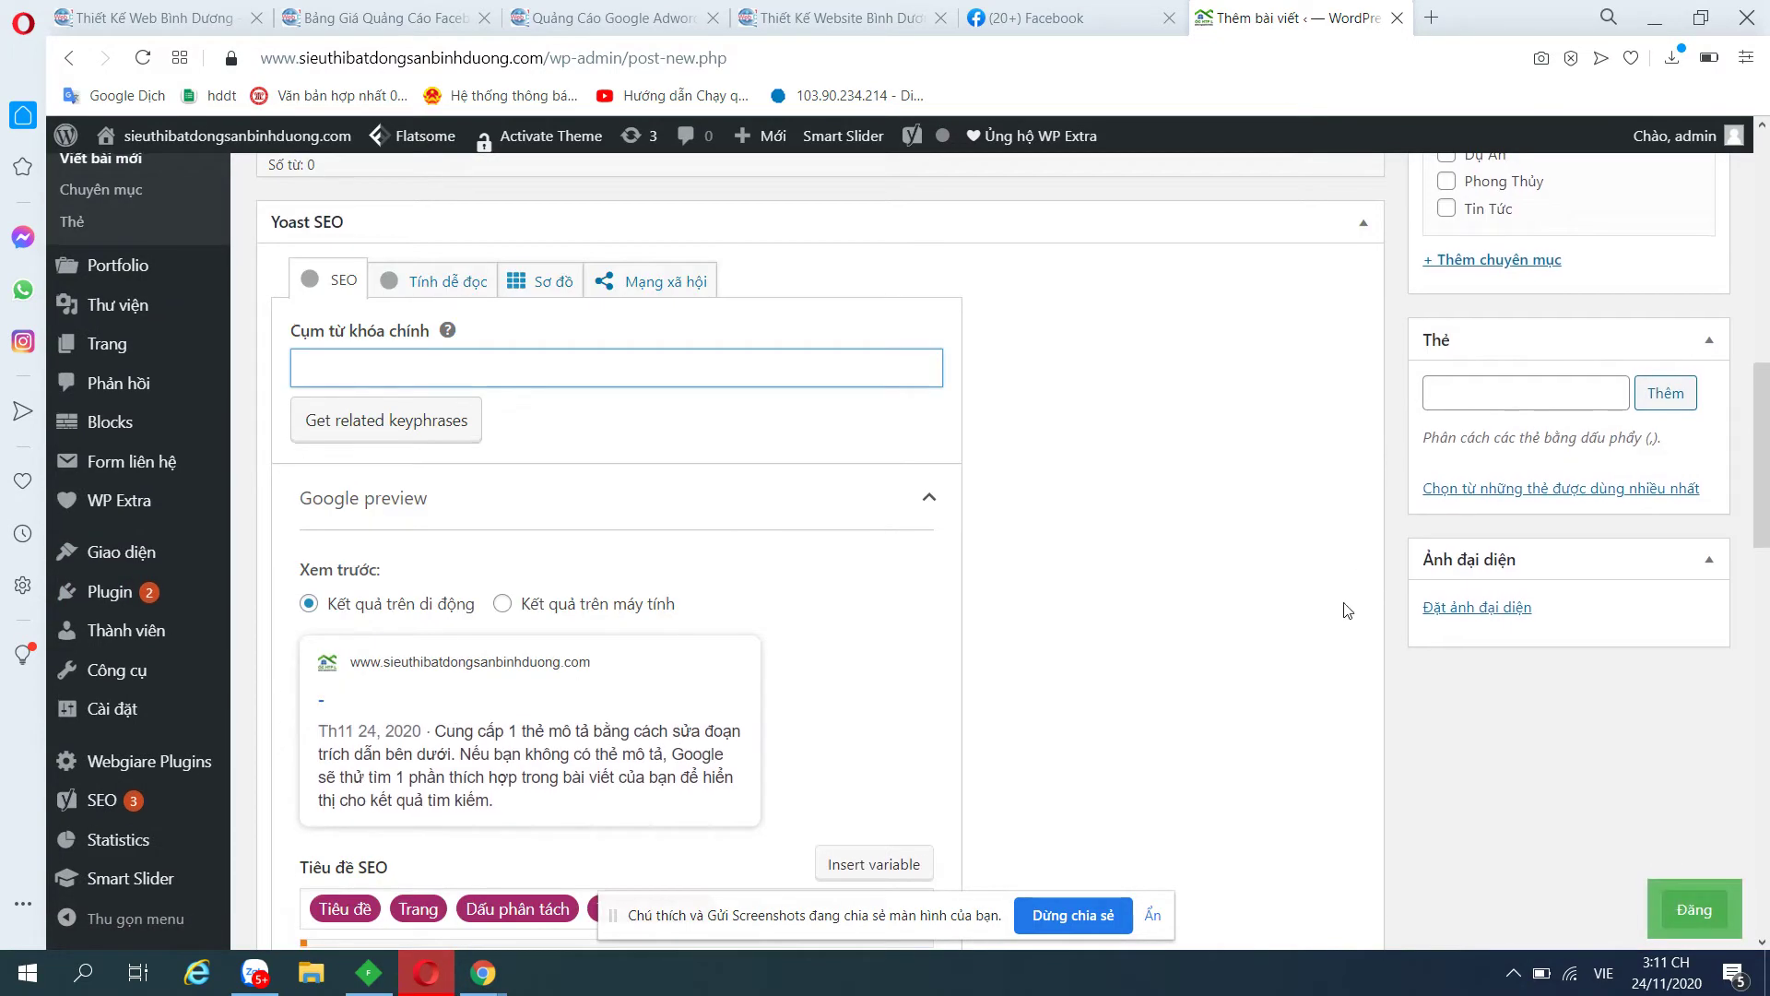
pyautogui.scroll(3, 1612, 506)
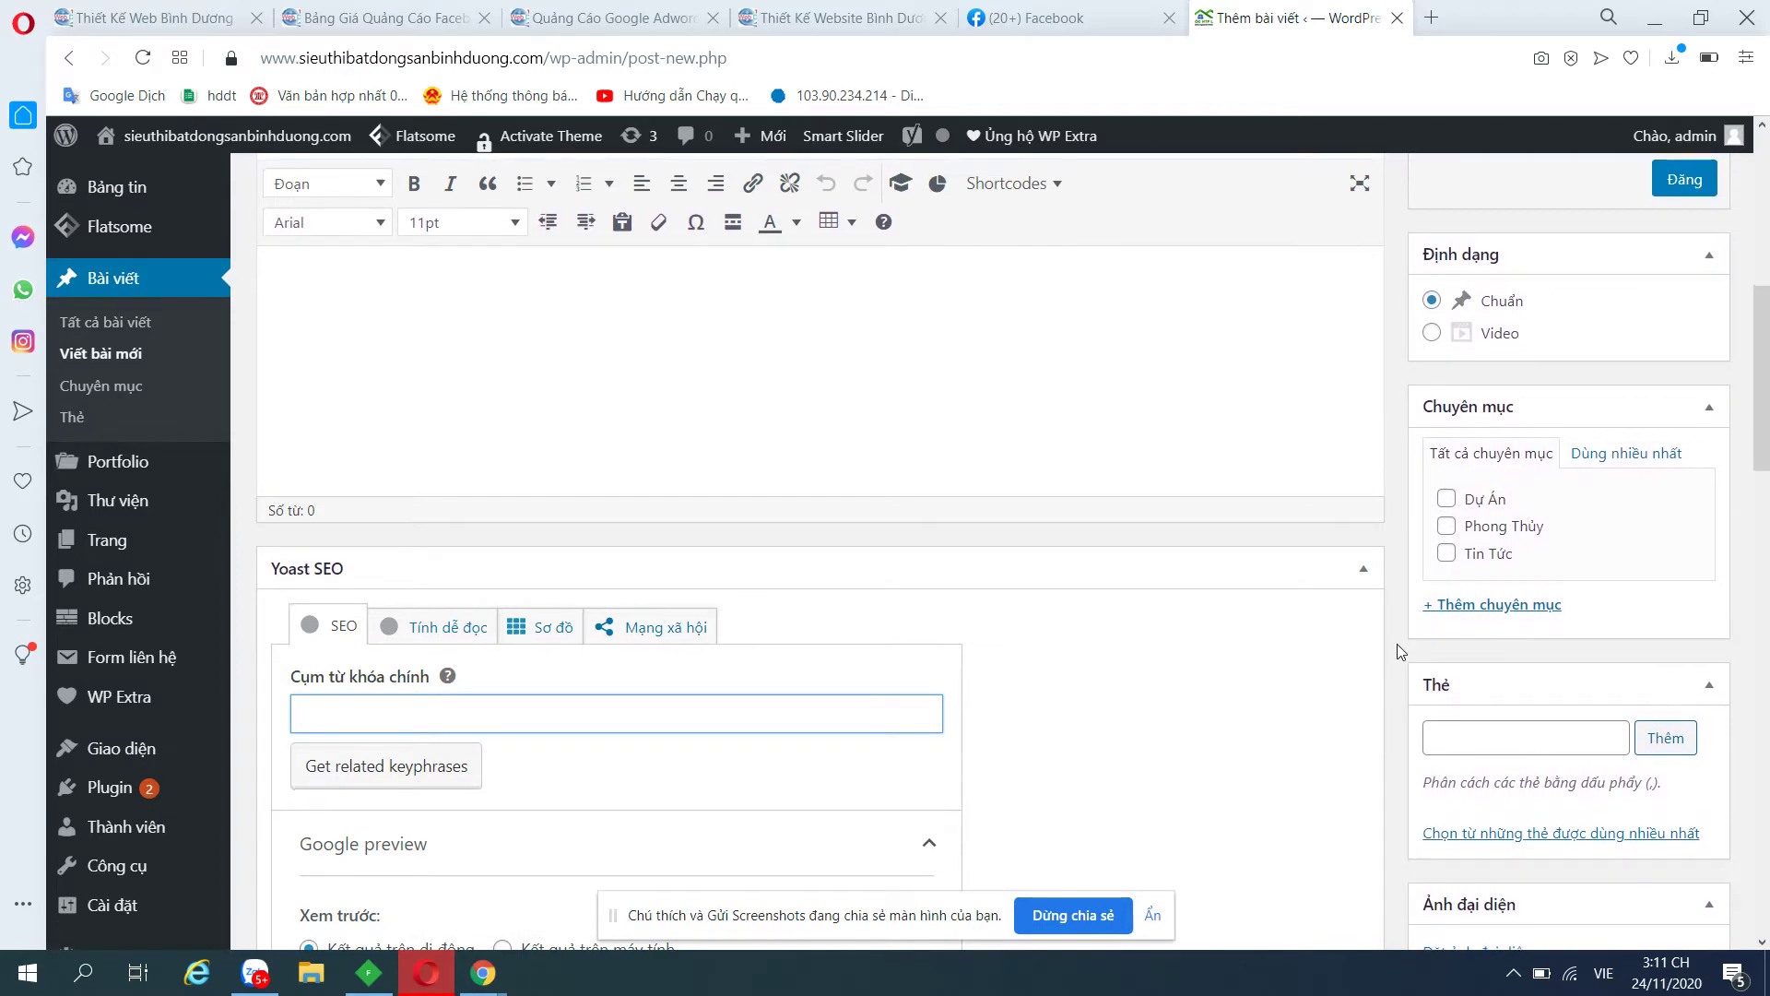
pyautogui.scroll(-5, 1396, 644)
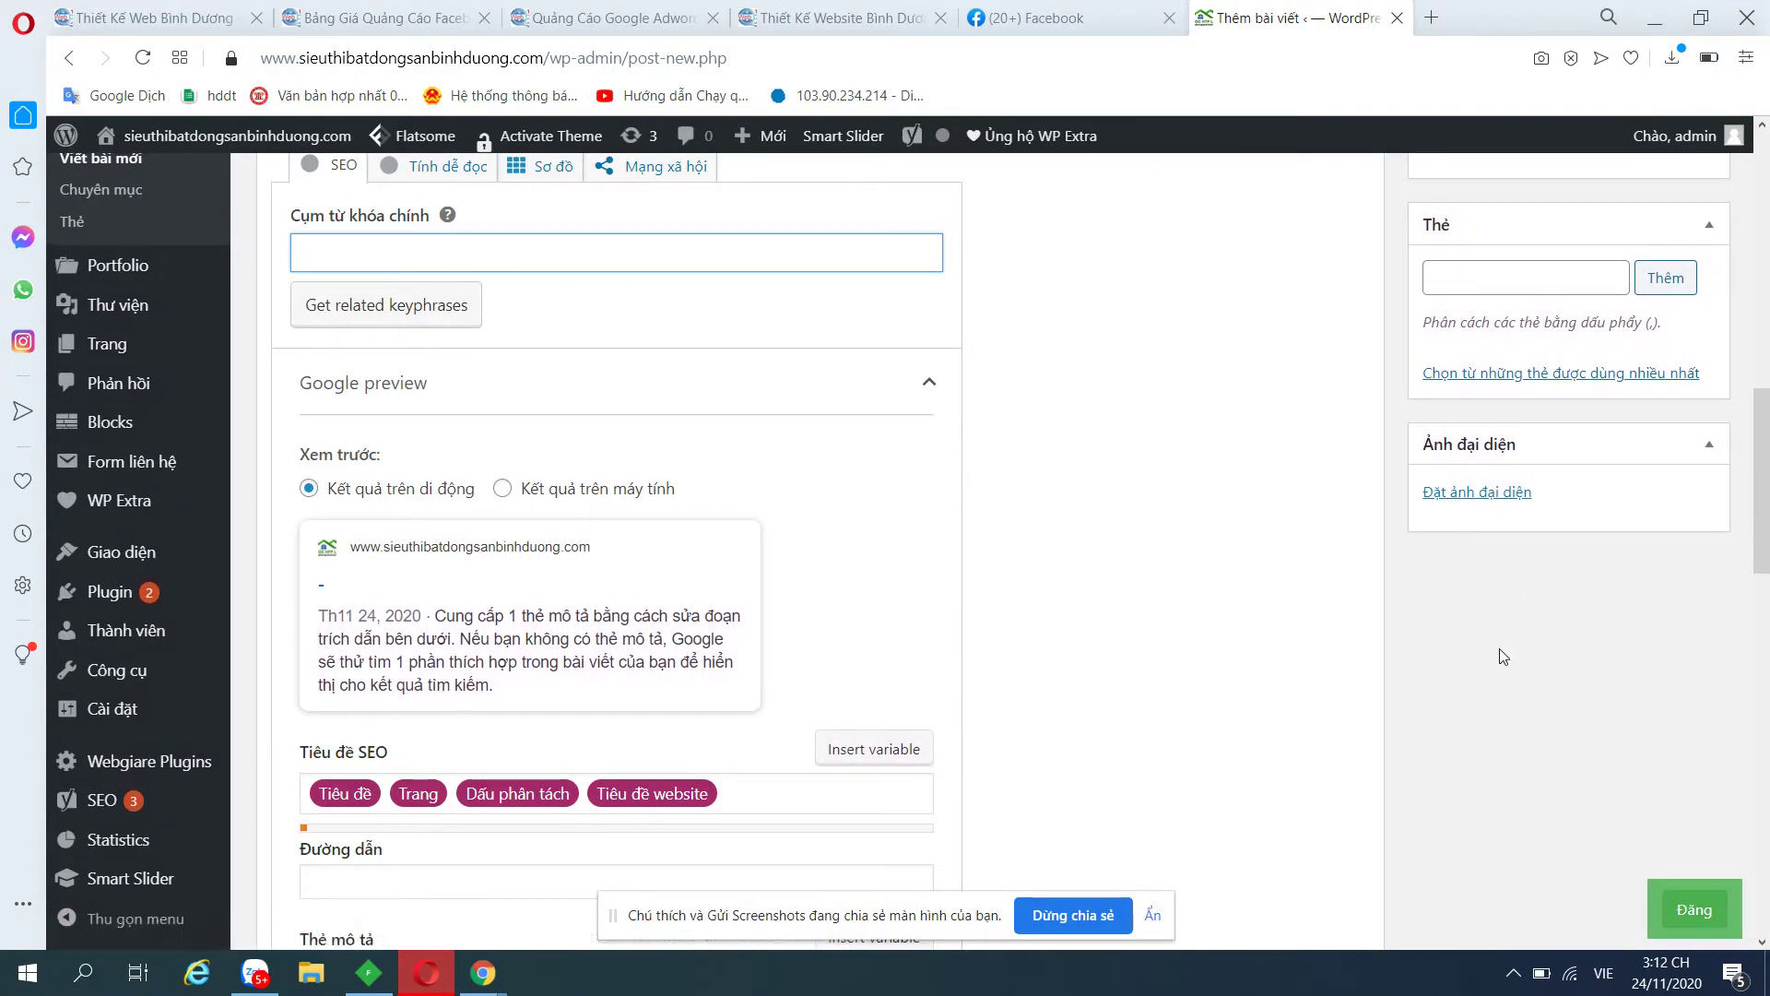
pyautogui.scroll(3, 1499, 661)
pyautogui.scroll(5, 1499, 660)
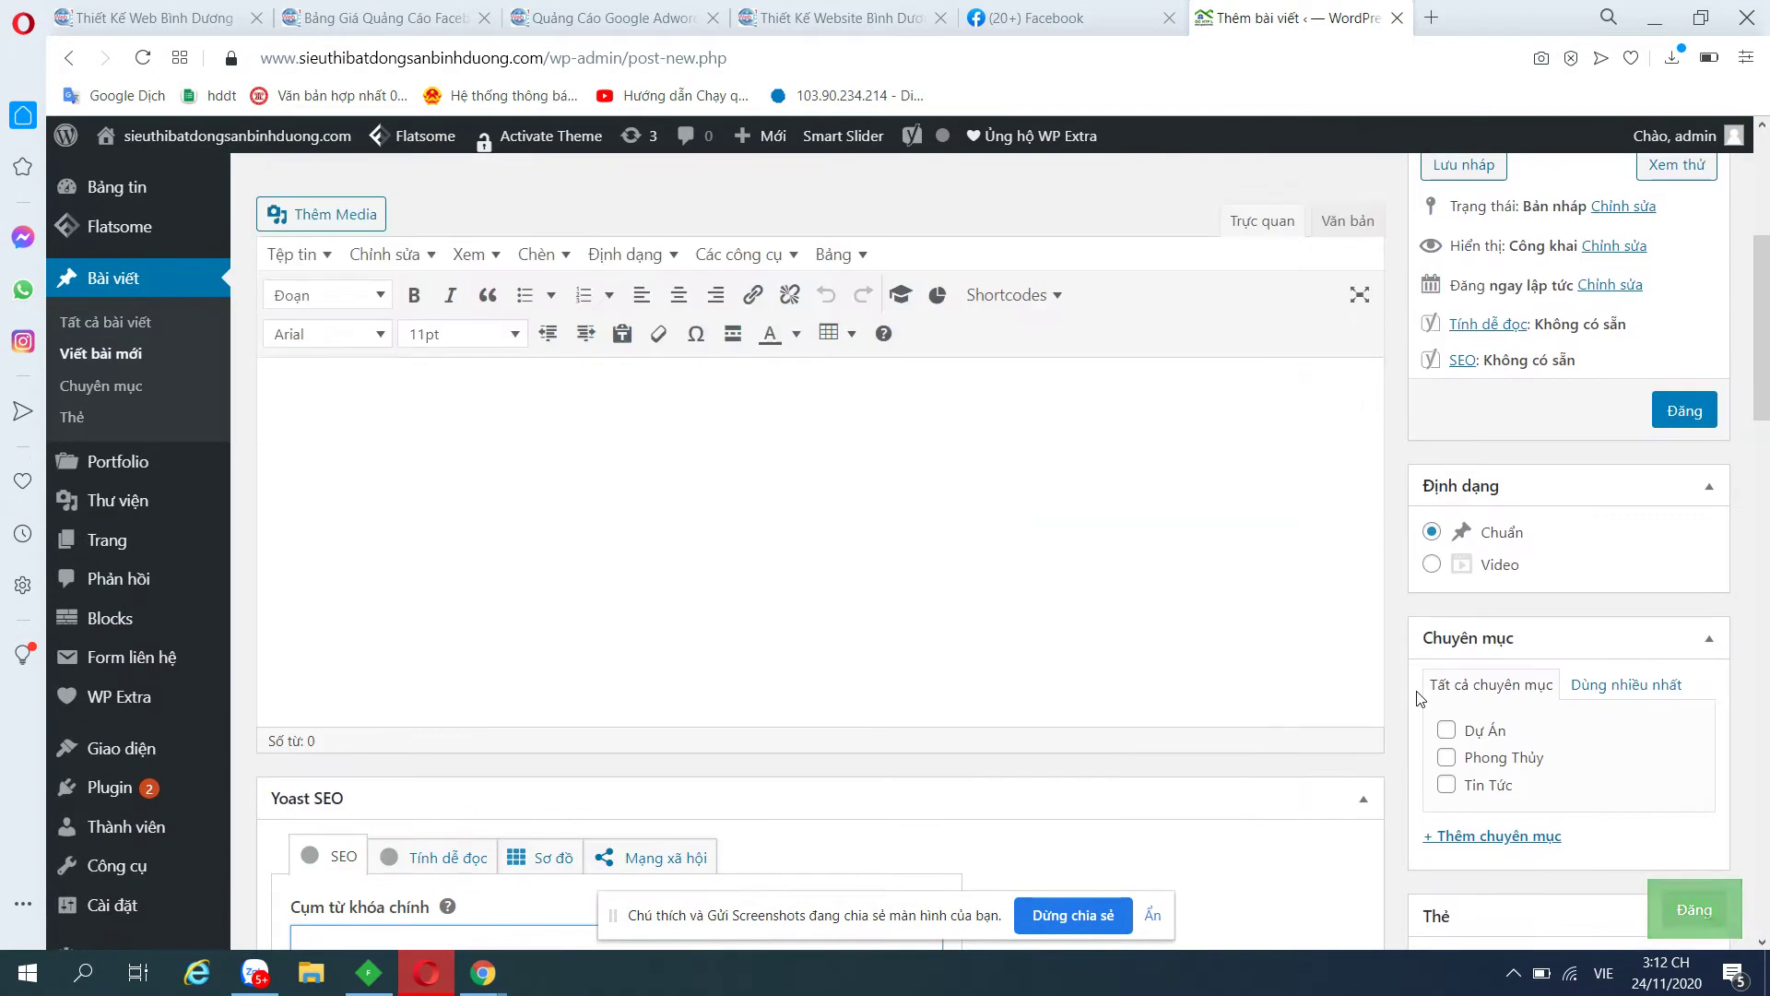
pyautogui.scroll(-5, 1417, 698)
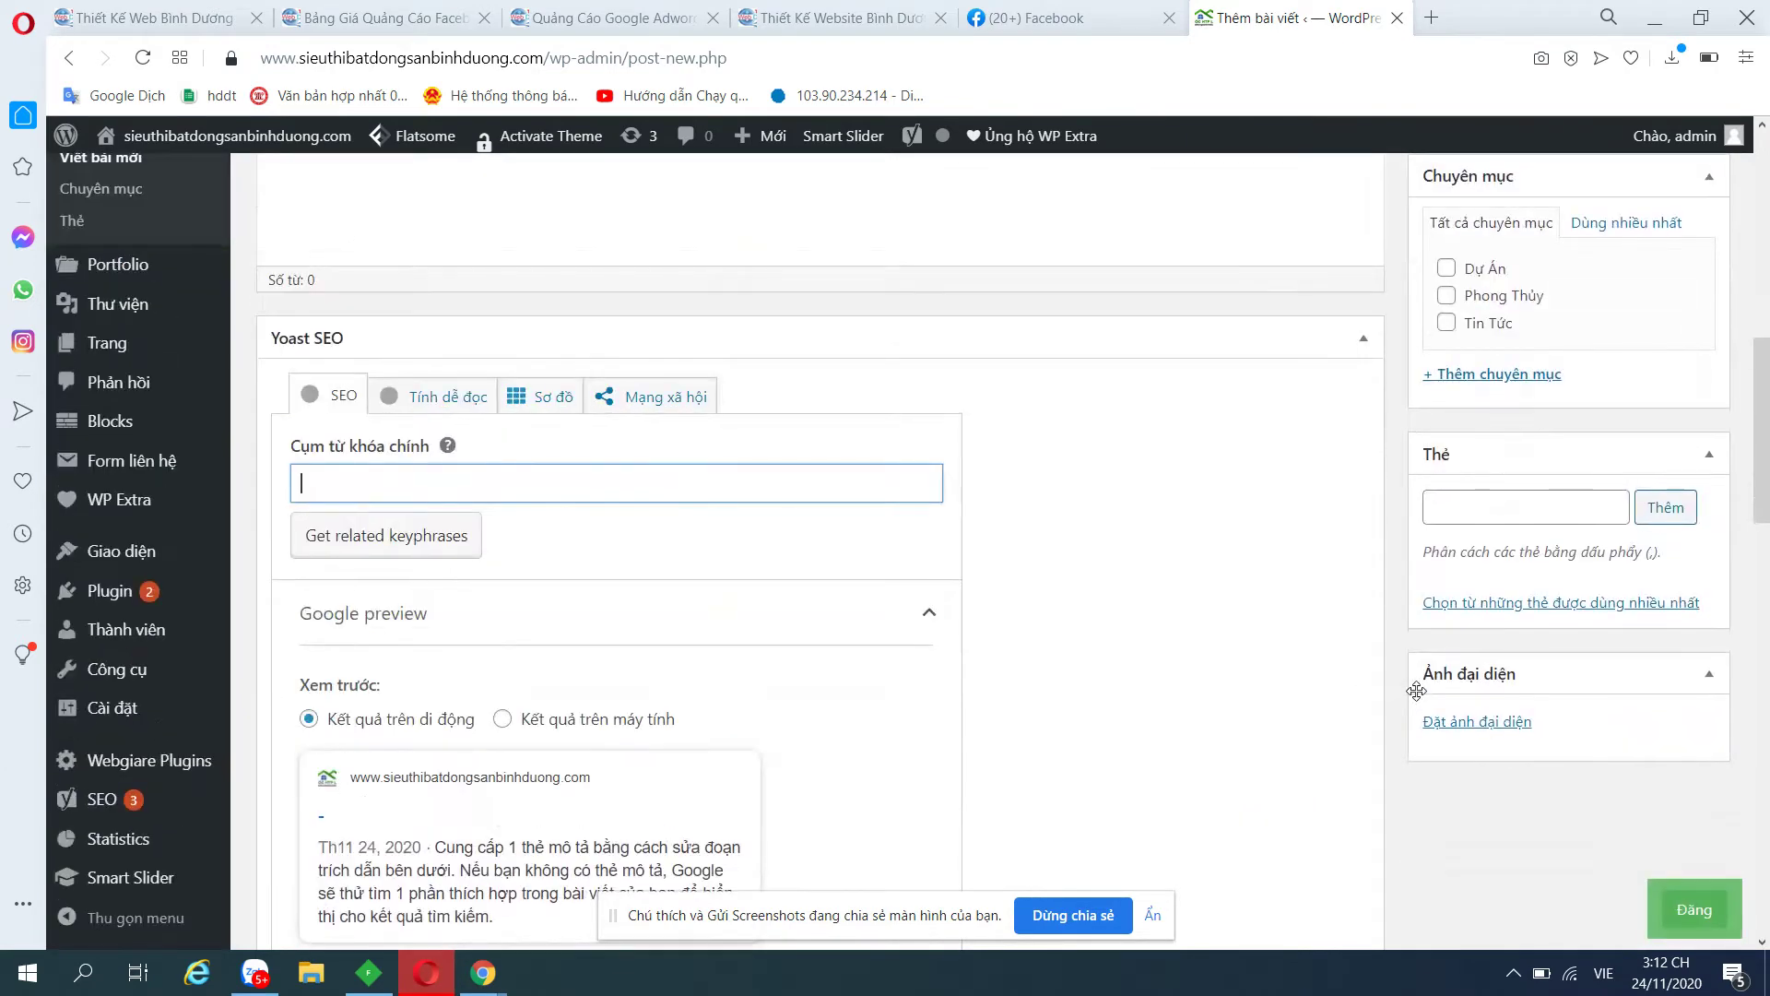
pyautogui.scroll(10, 829, 599)
pyautogui.scroll(-1, 555, 533)
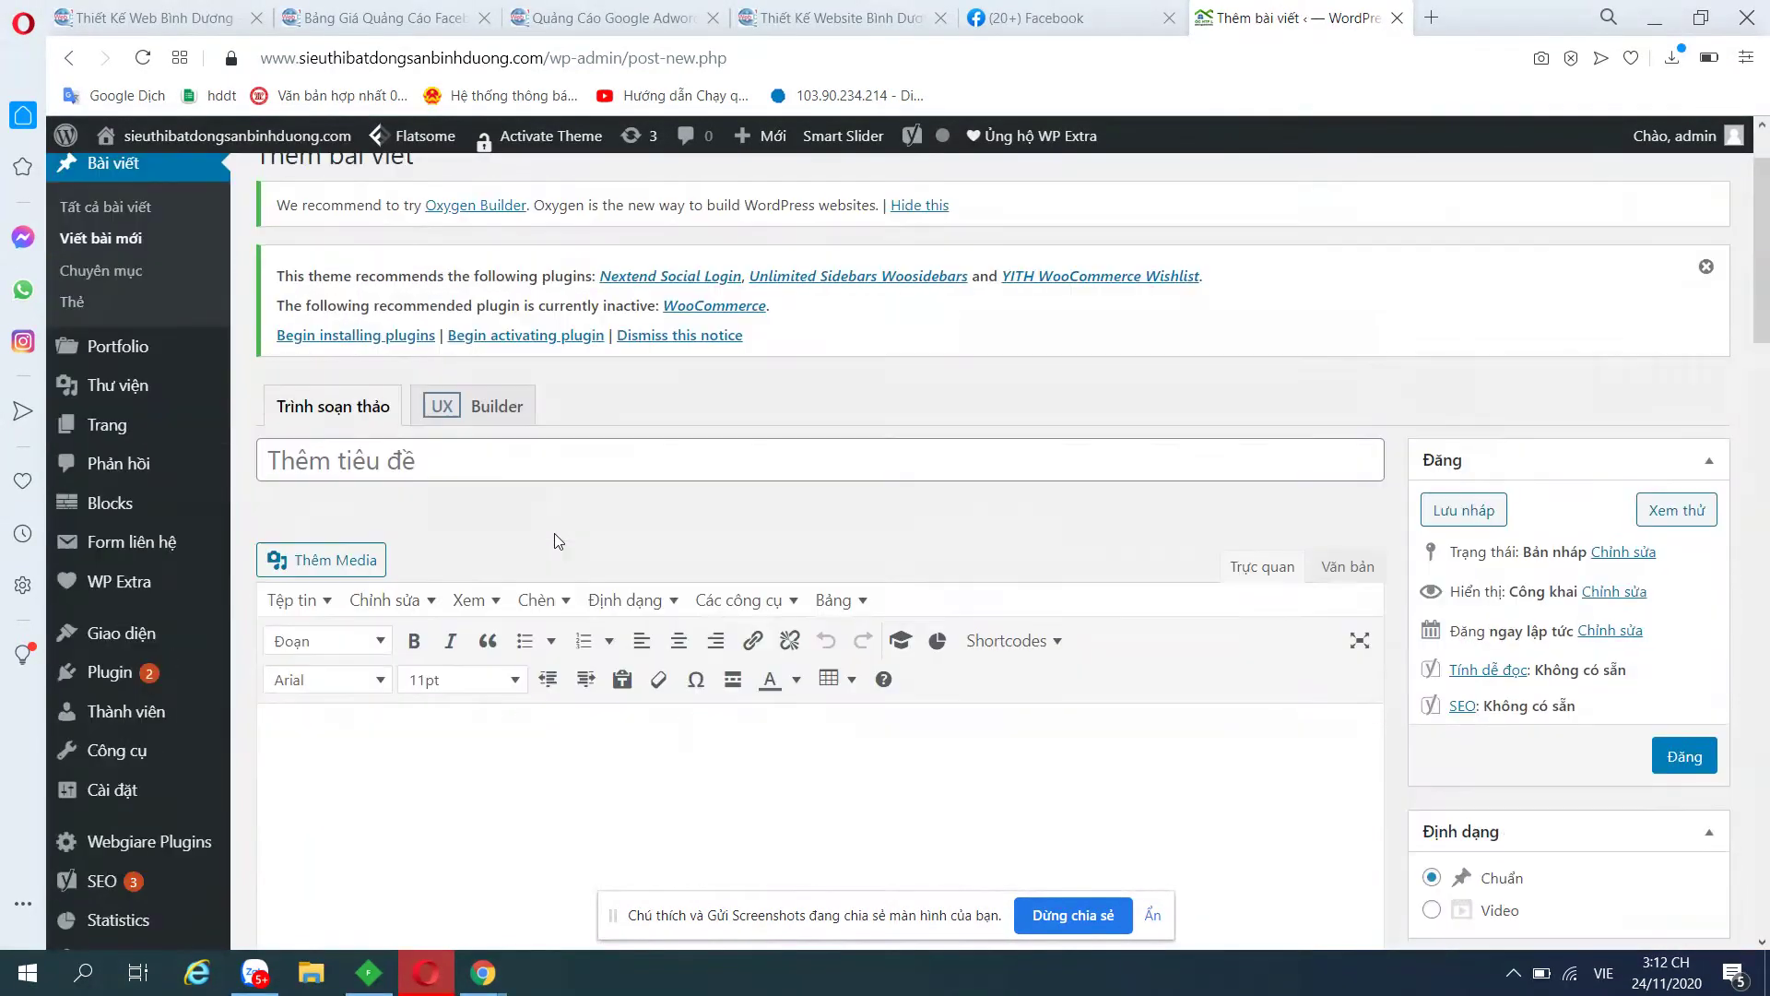
# Open the new post in UX Builder and browse the layout and content elements available to add.
pyautogui.click(495, 414)
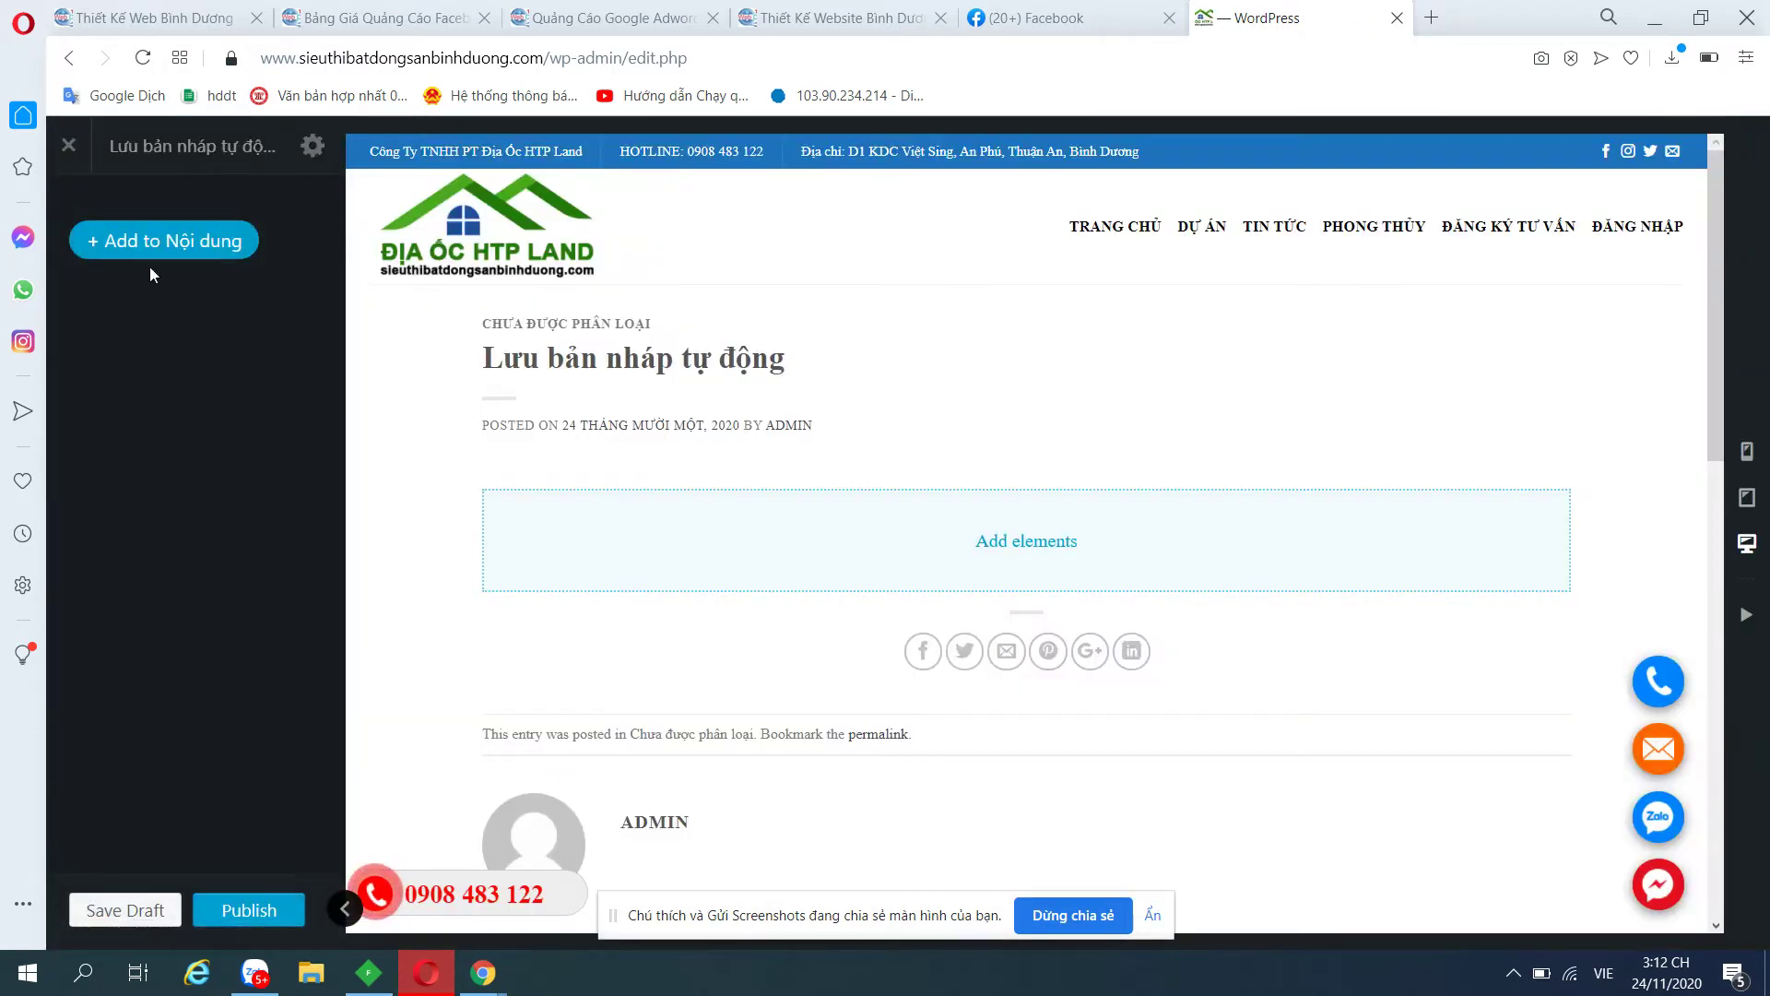
pyautogui.click(161, 247)
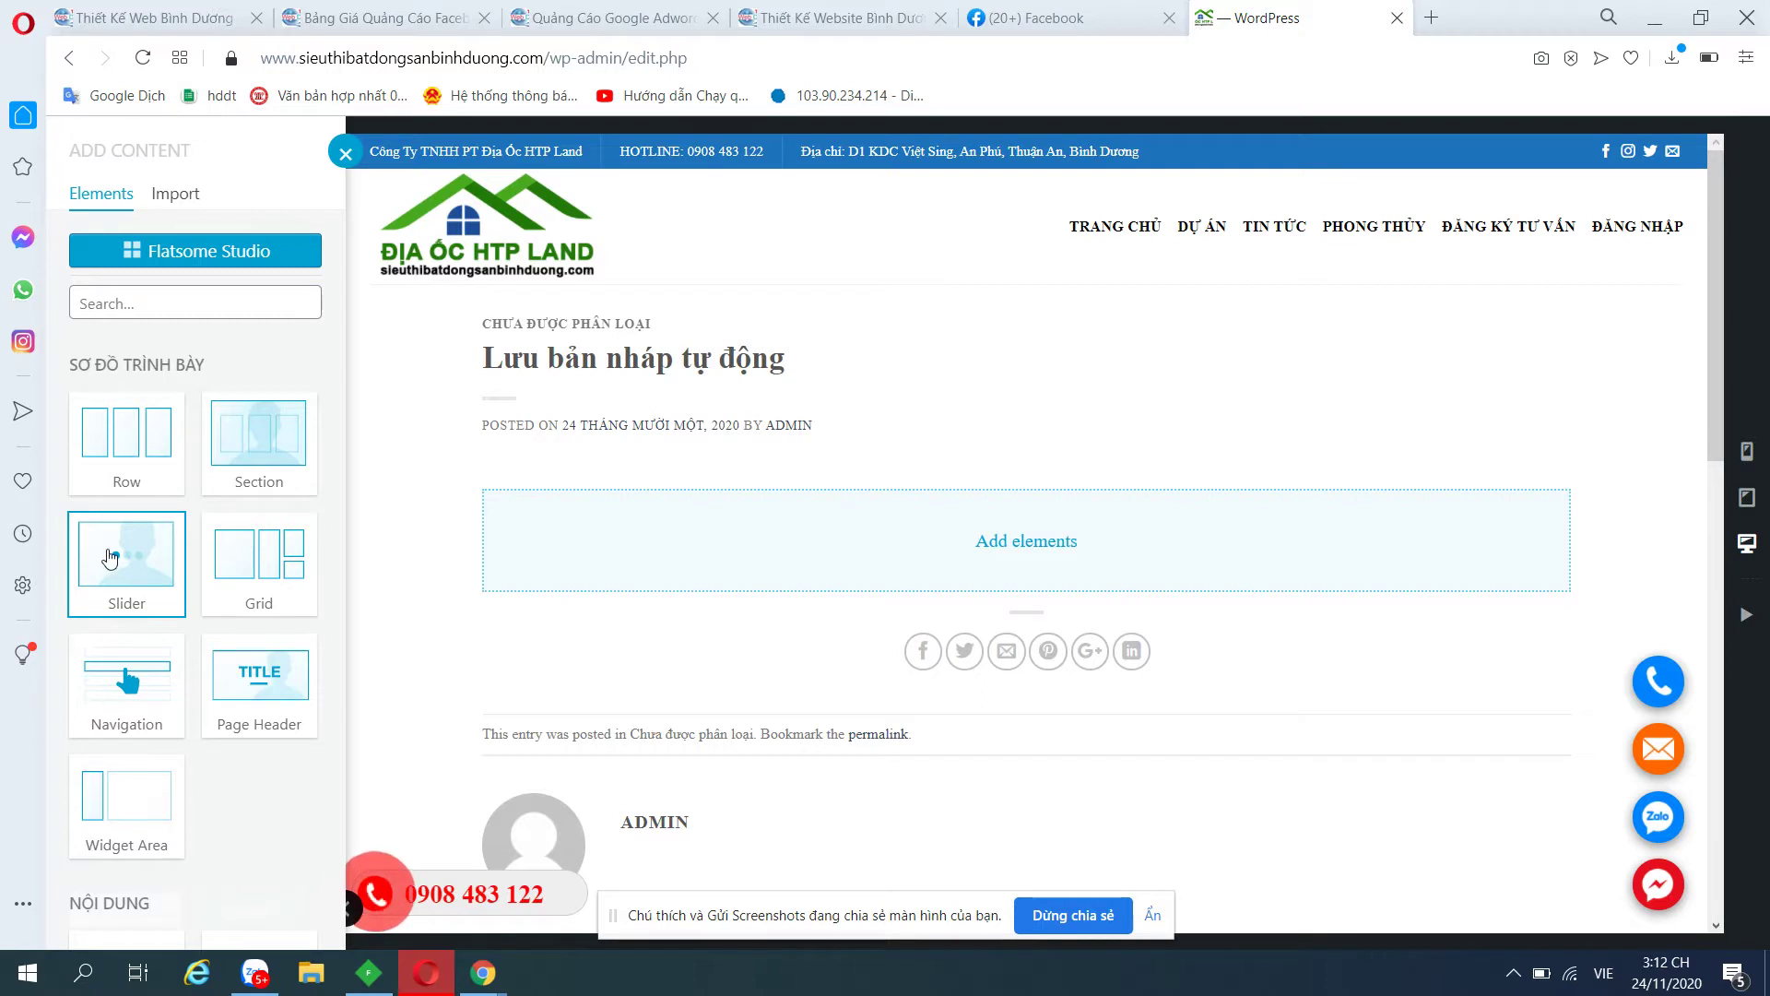
pyautogui.scroll(-3, 109, 556)
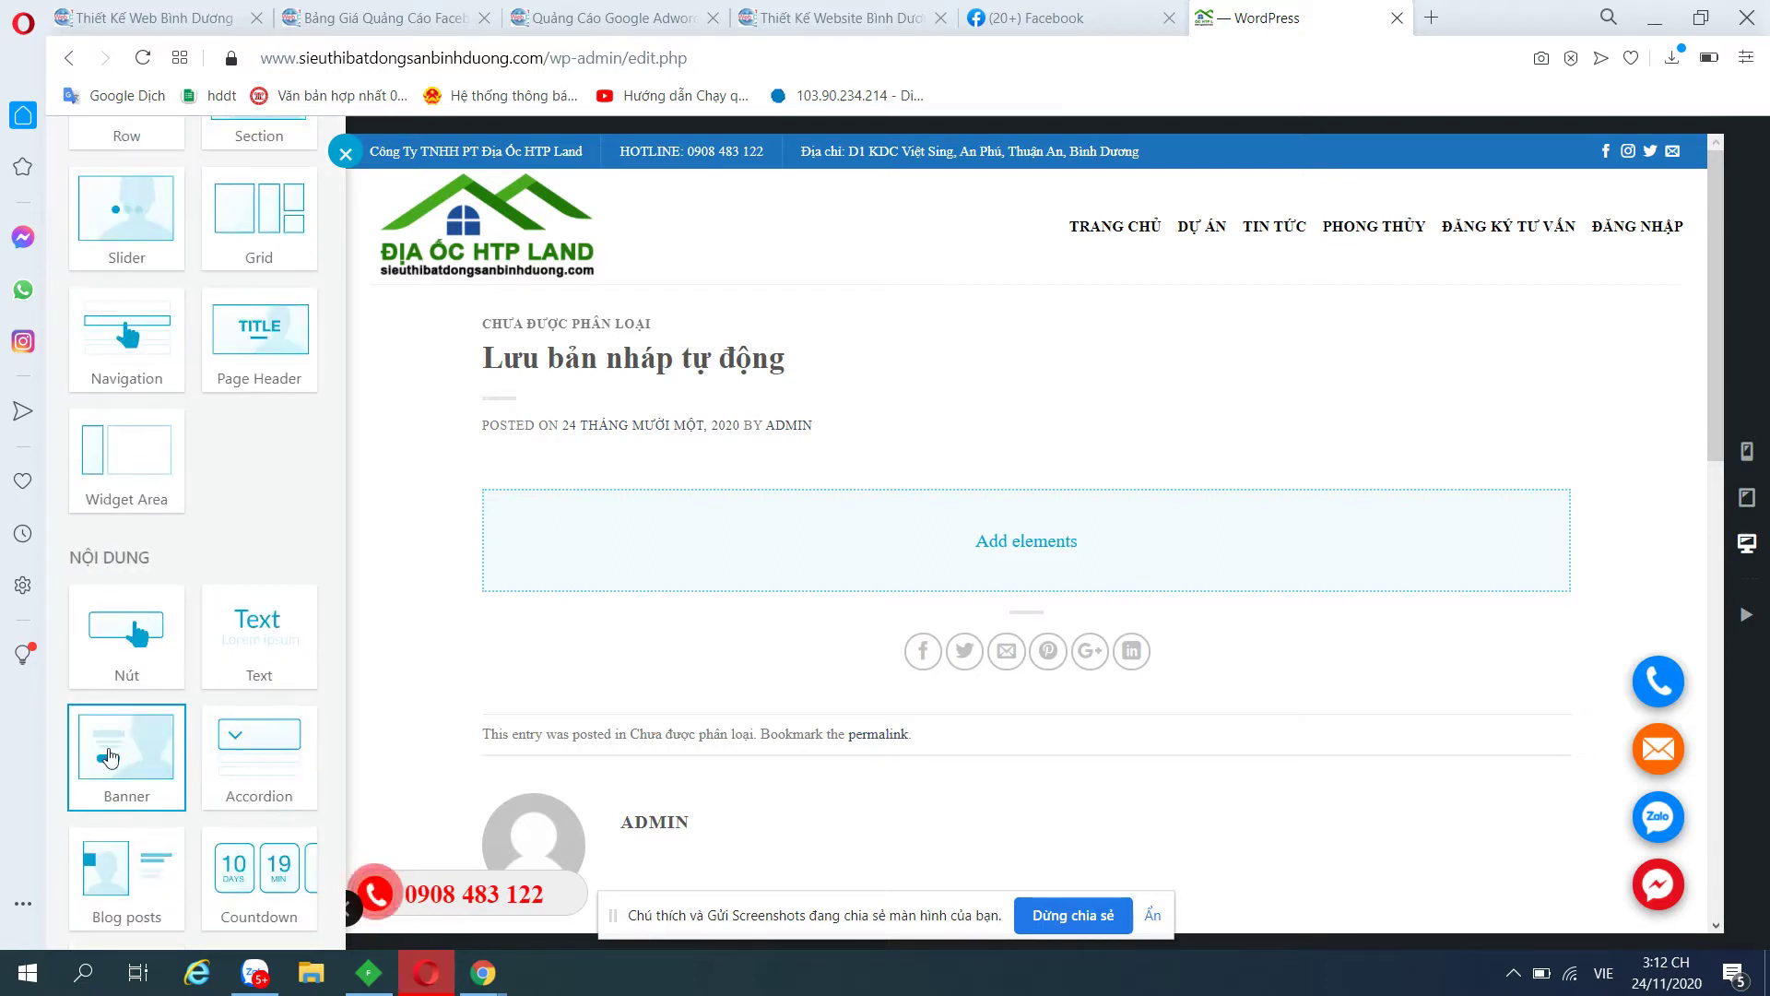
pyautogui.scroll(-3, 175, 728)
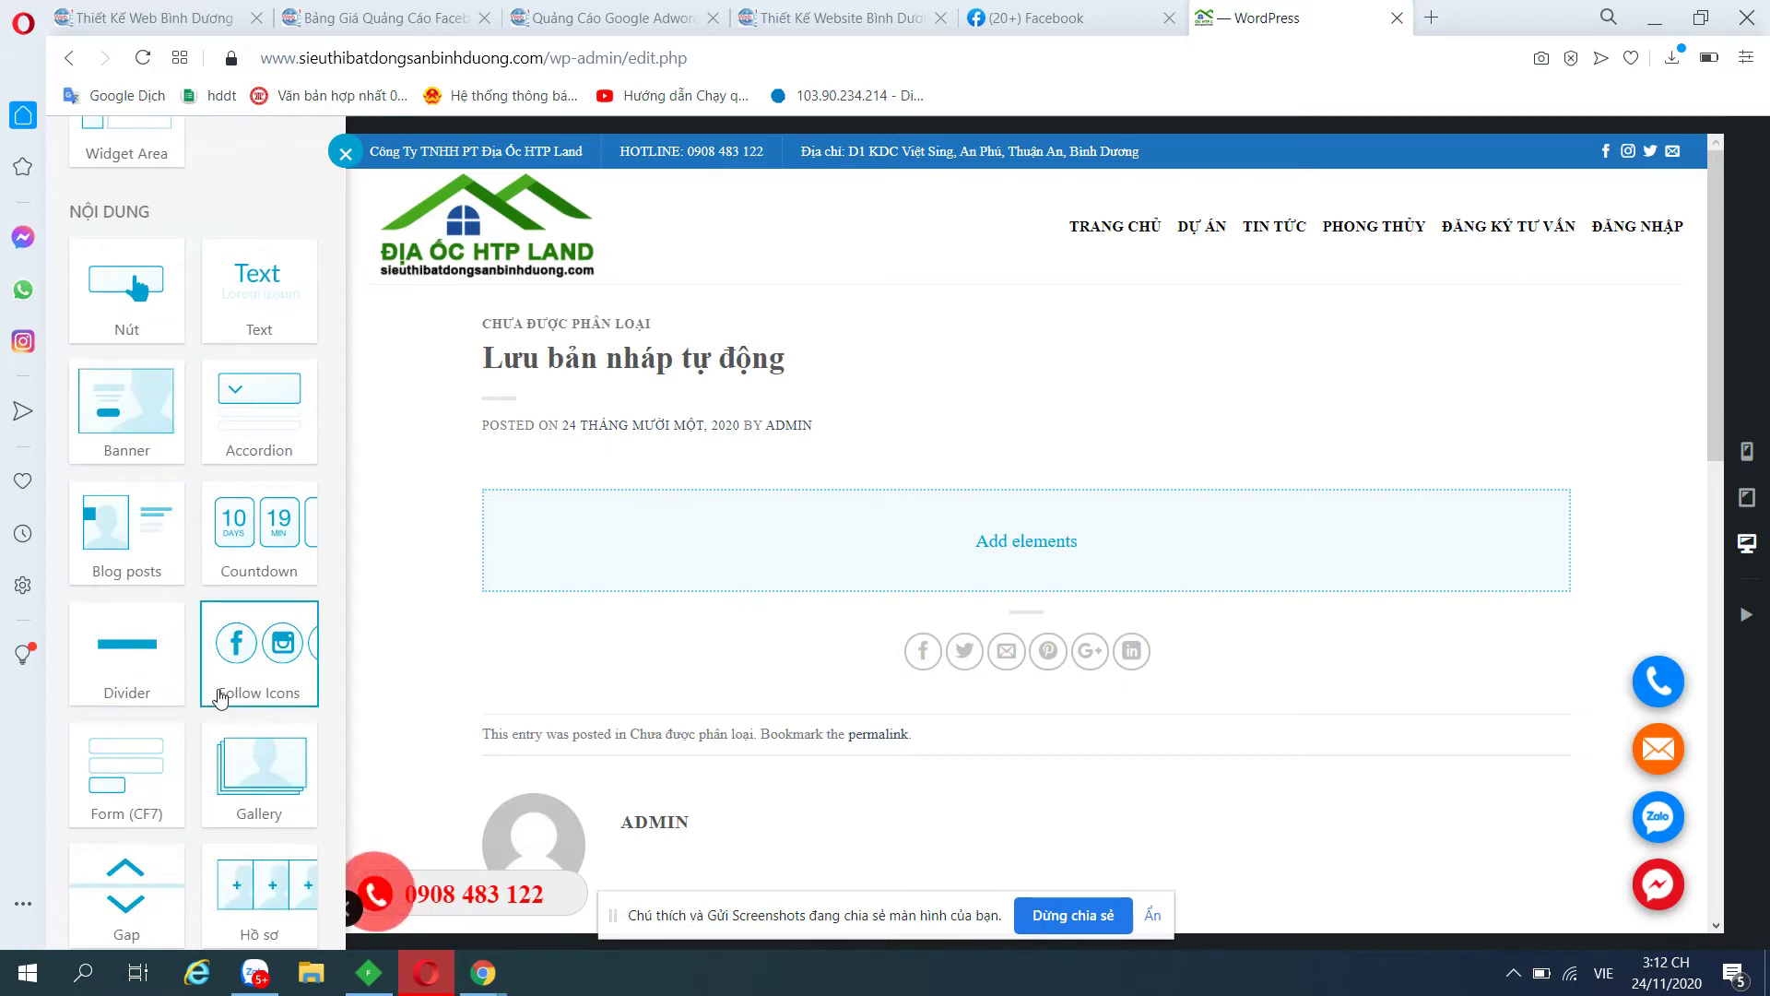
pyautogui.scroll(-11, 220, 698)
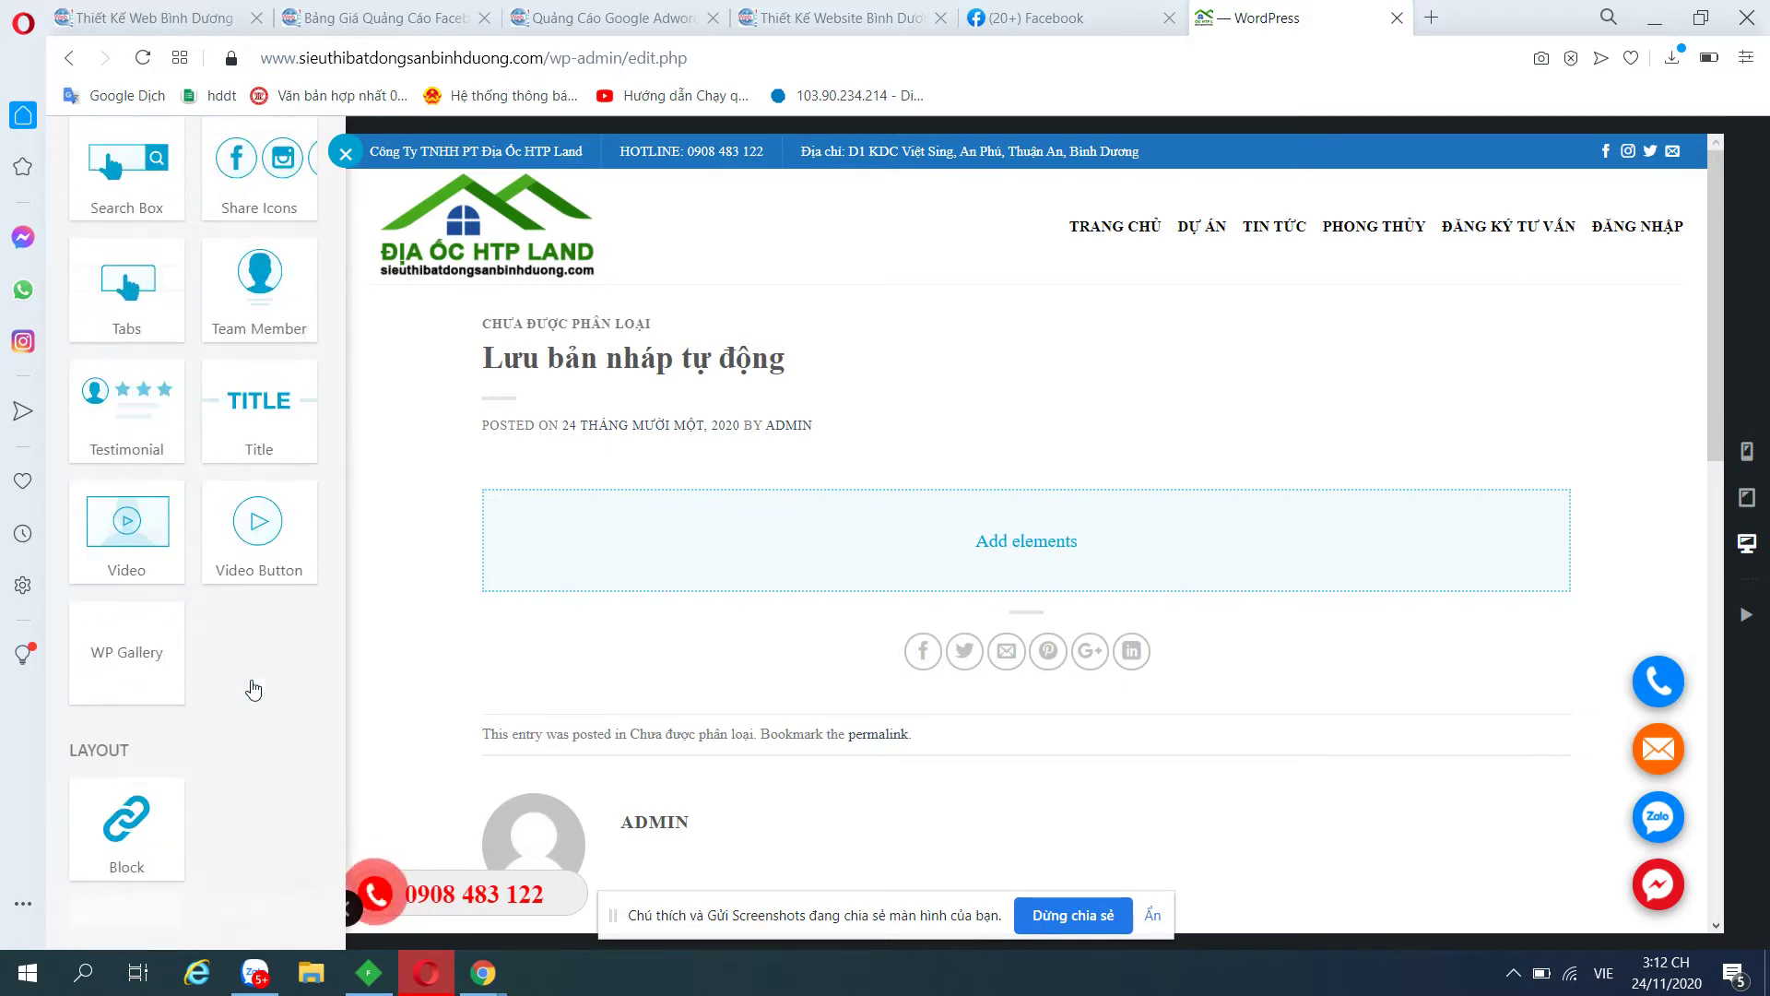
pyautogui.scroll(15, 253, 689)
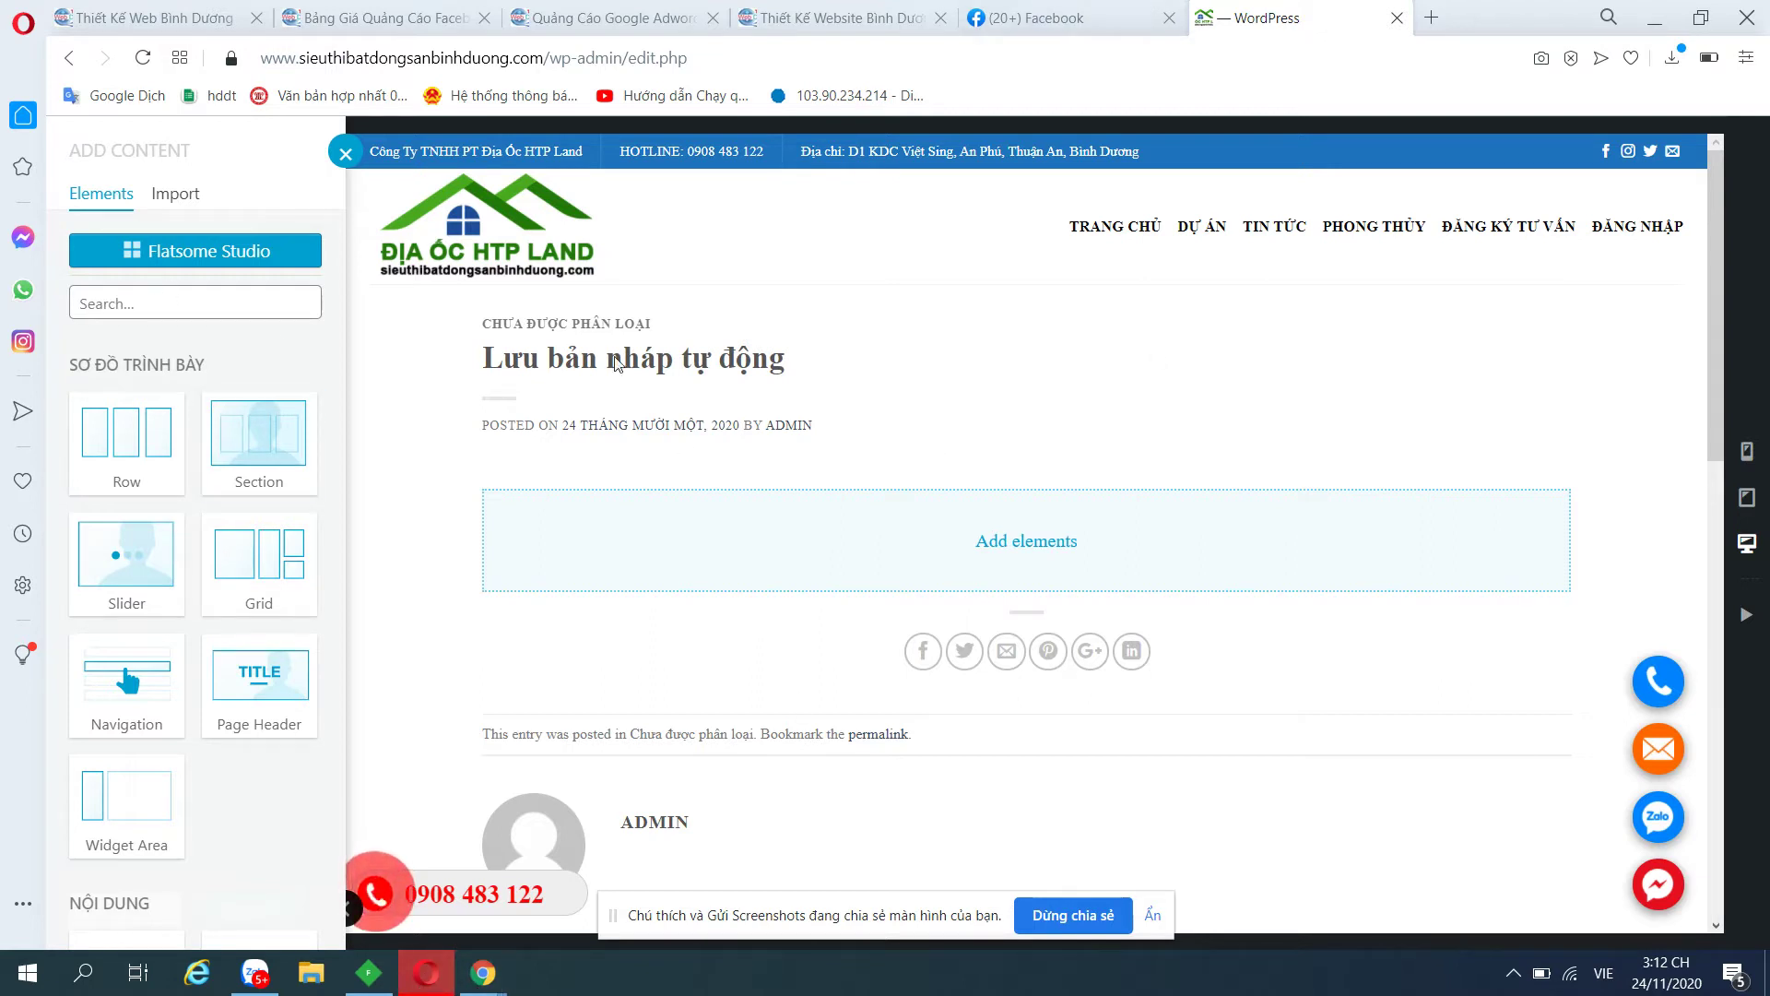
# Close the element library and exit UX Builder without saving the post.
pyautogui.click(348, 154)
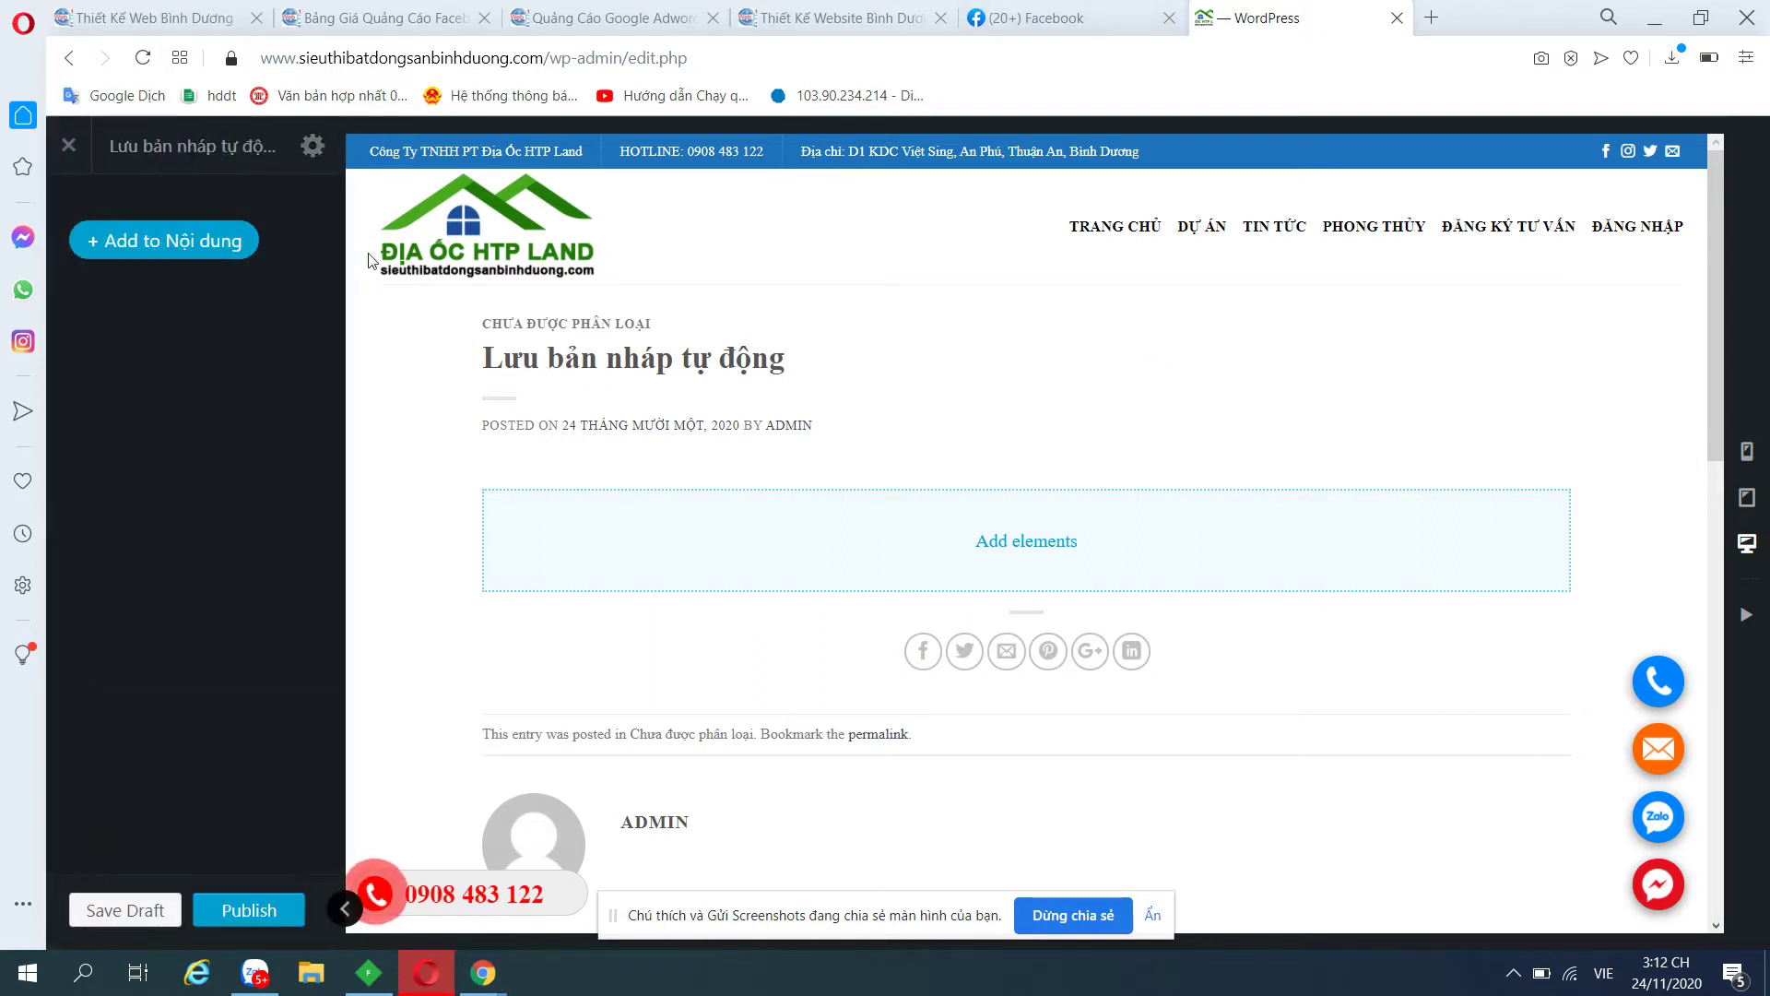
pyautogui.click(69, 146)
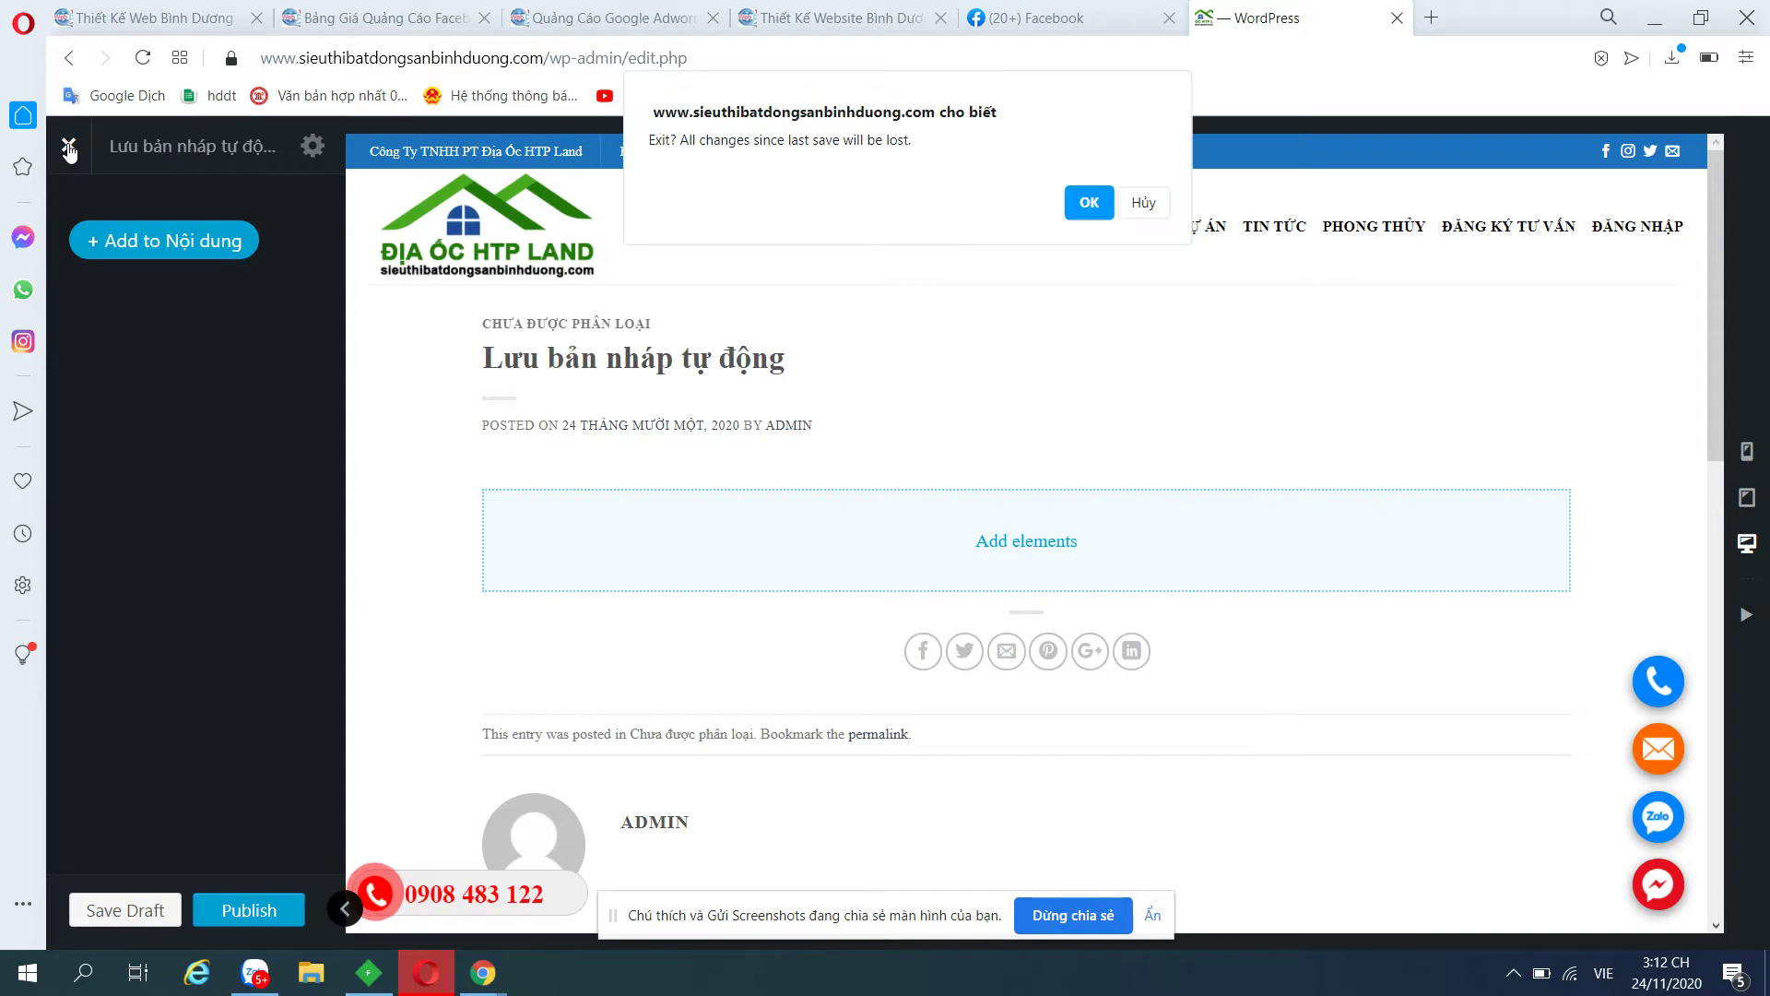
pyautogui.click(1088, 201)
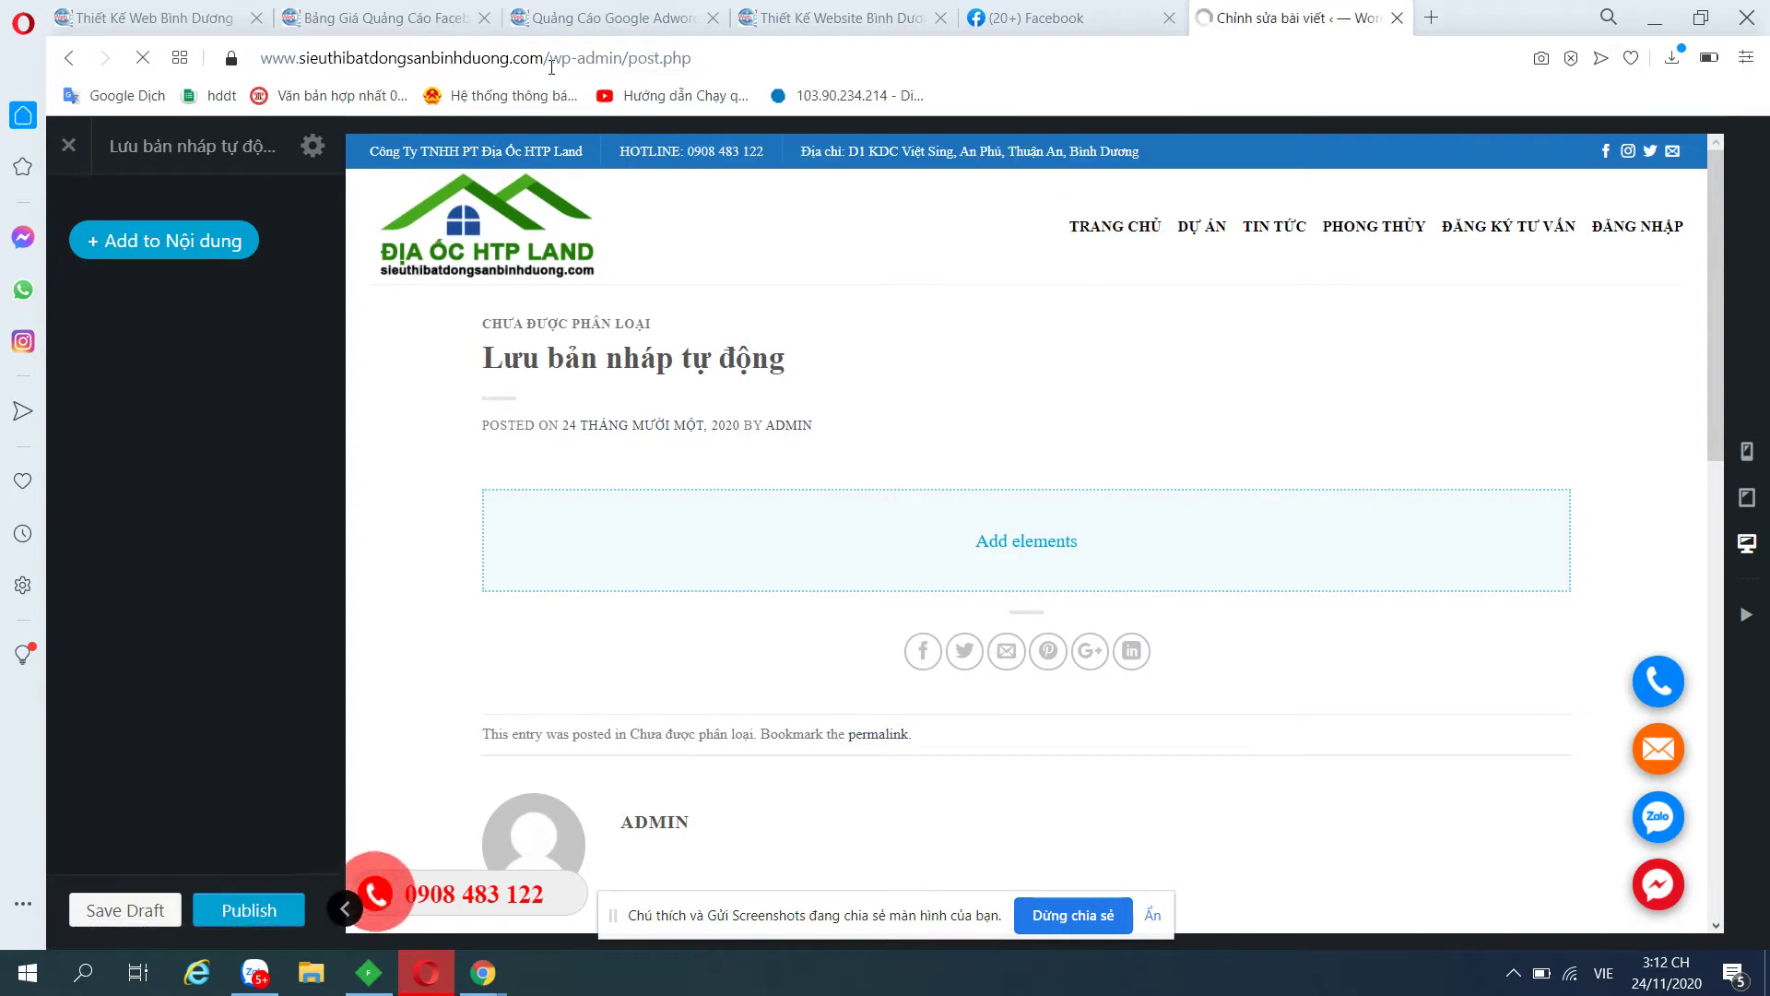
pyautogui.click(1546, 46)
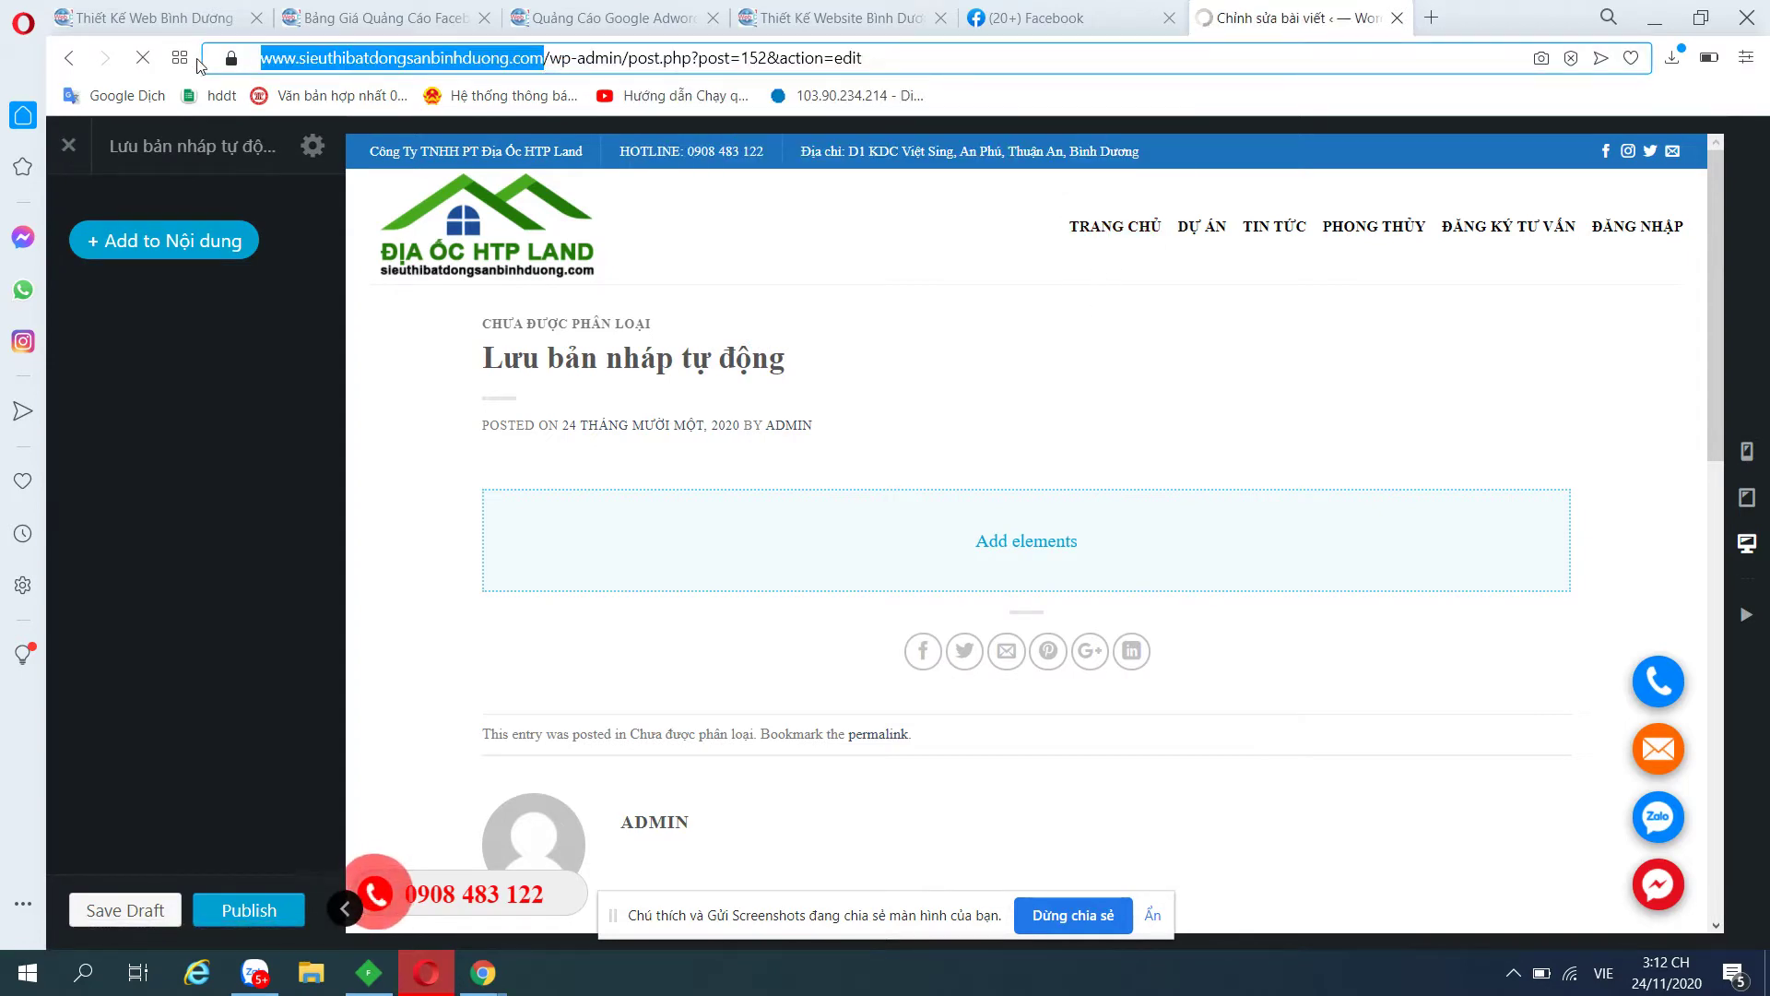
pyautogui.click(1434, 18)
pyautogui.write('https://www.sieuthibatdongsanbinhduong.com/')
pyautogui.press('Return')
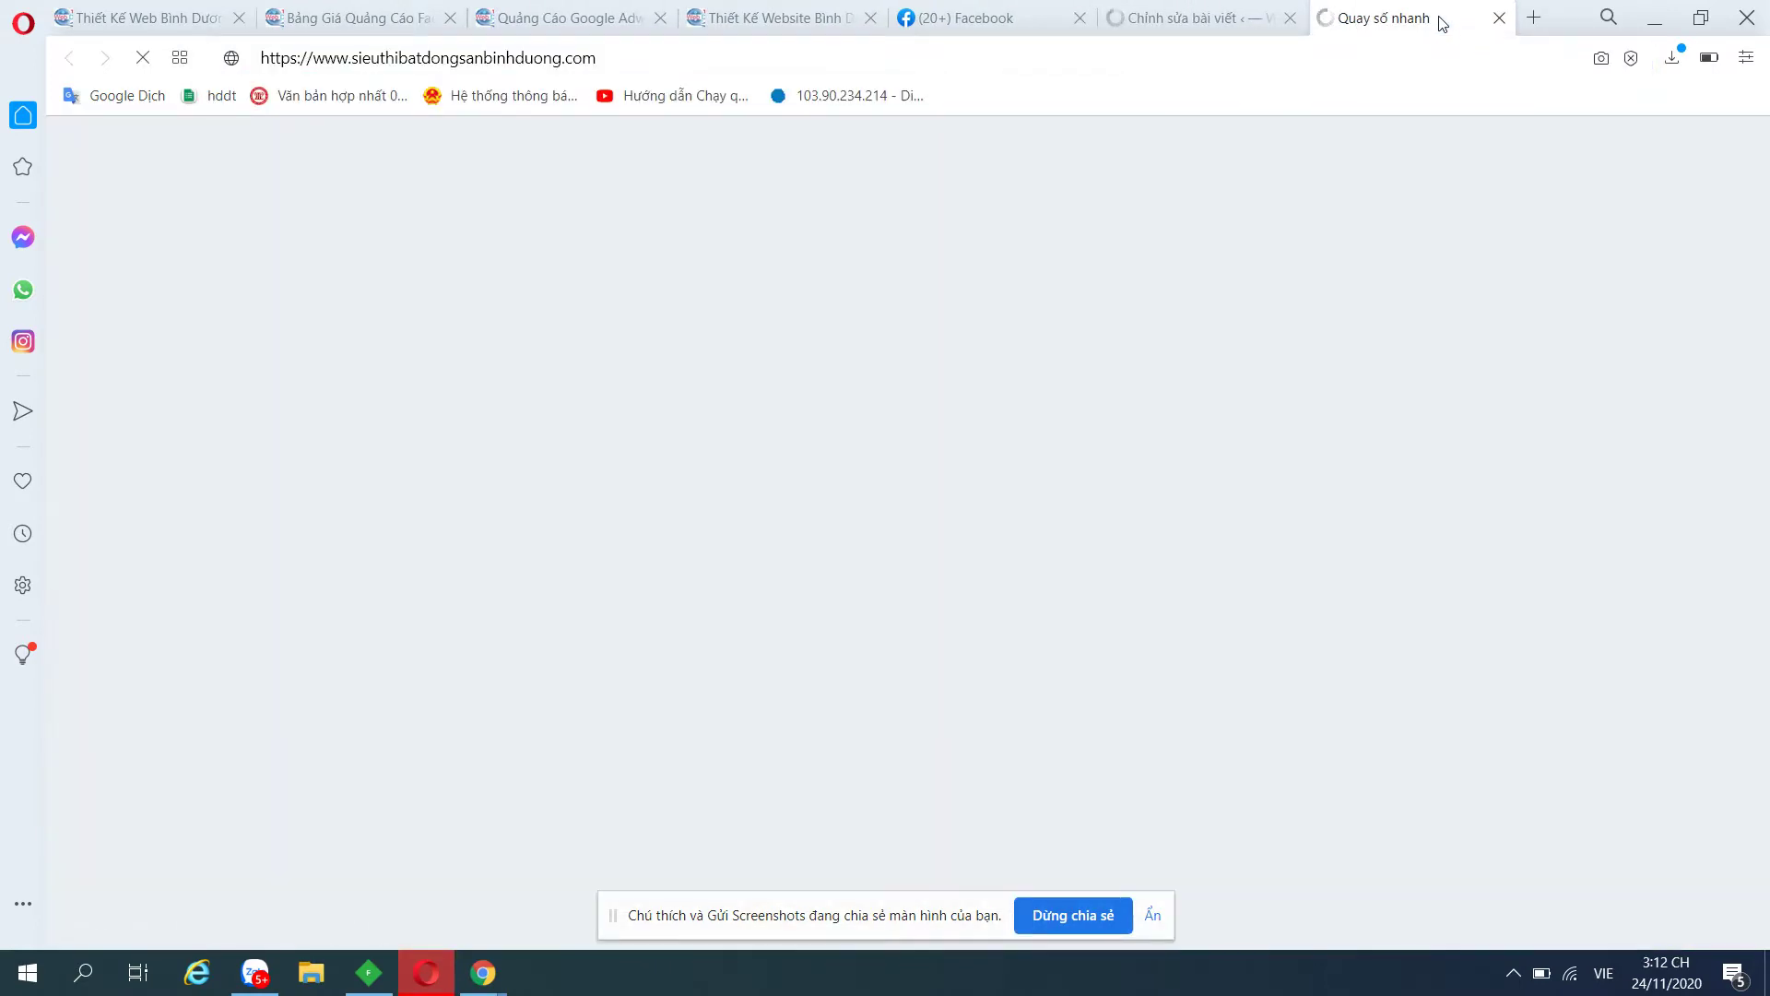
pyautogui.scroll(-5, 777, 466)
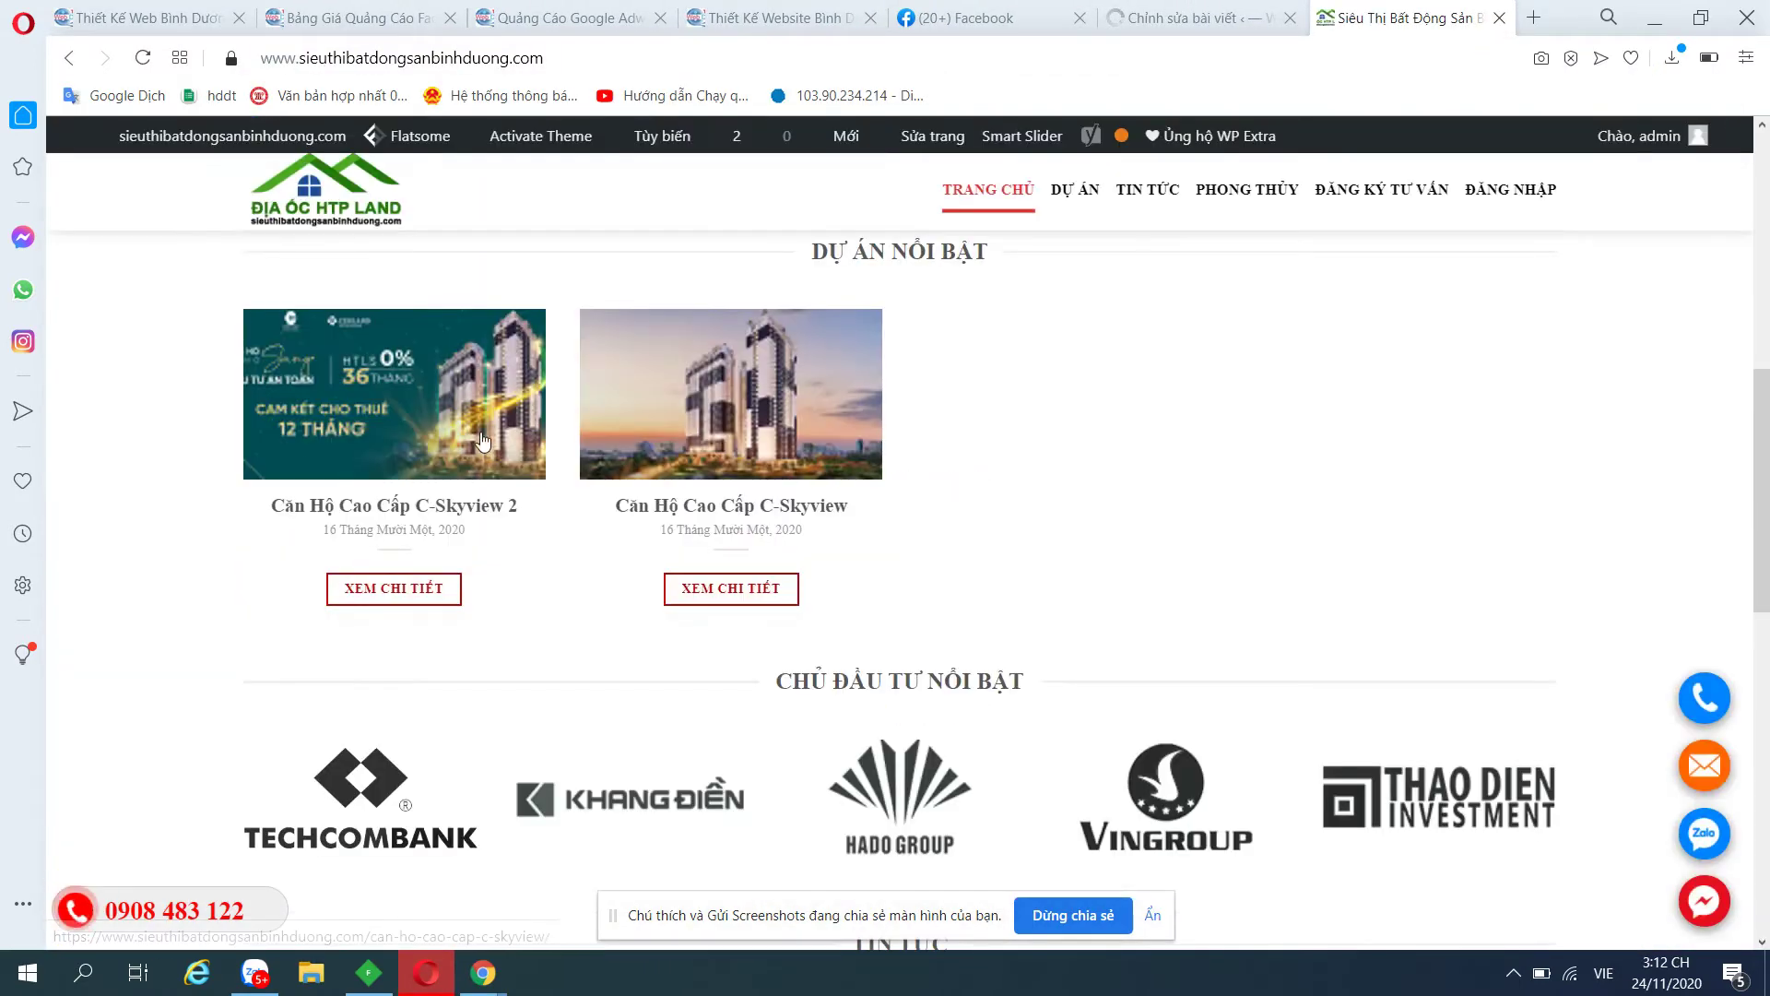
pyautogui.click(480, 439)
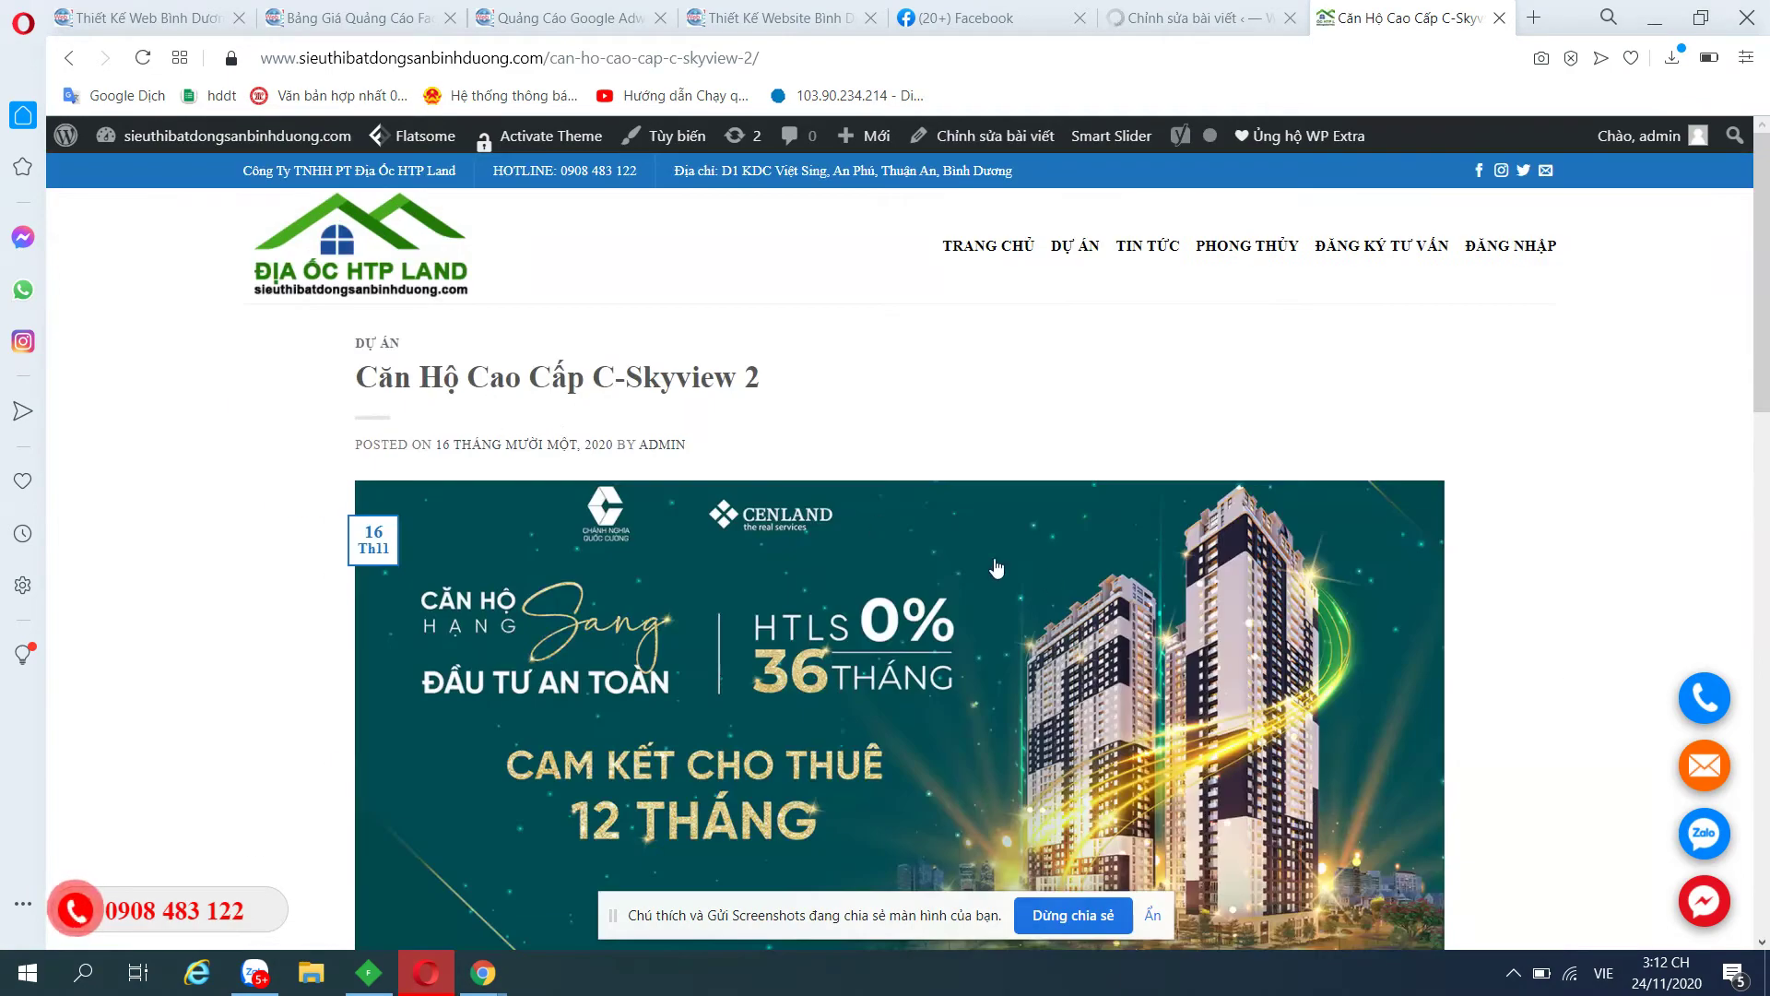
# Look through the Căn Hộ Cao Cấp C-Skyview 2 post from its banner image down to the reply section.
pyautogui.scroll(-6, 1014, 590)
pyautogui.scroll(5, 1060, 617)
pyautogui.scroll(-5, 1169, 611)
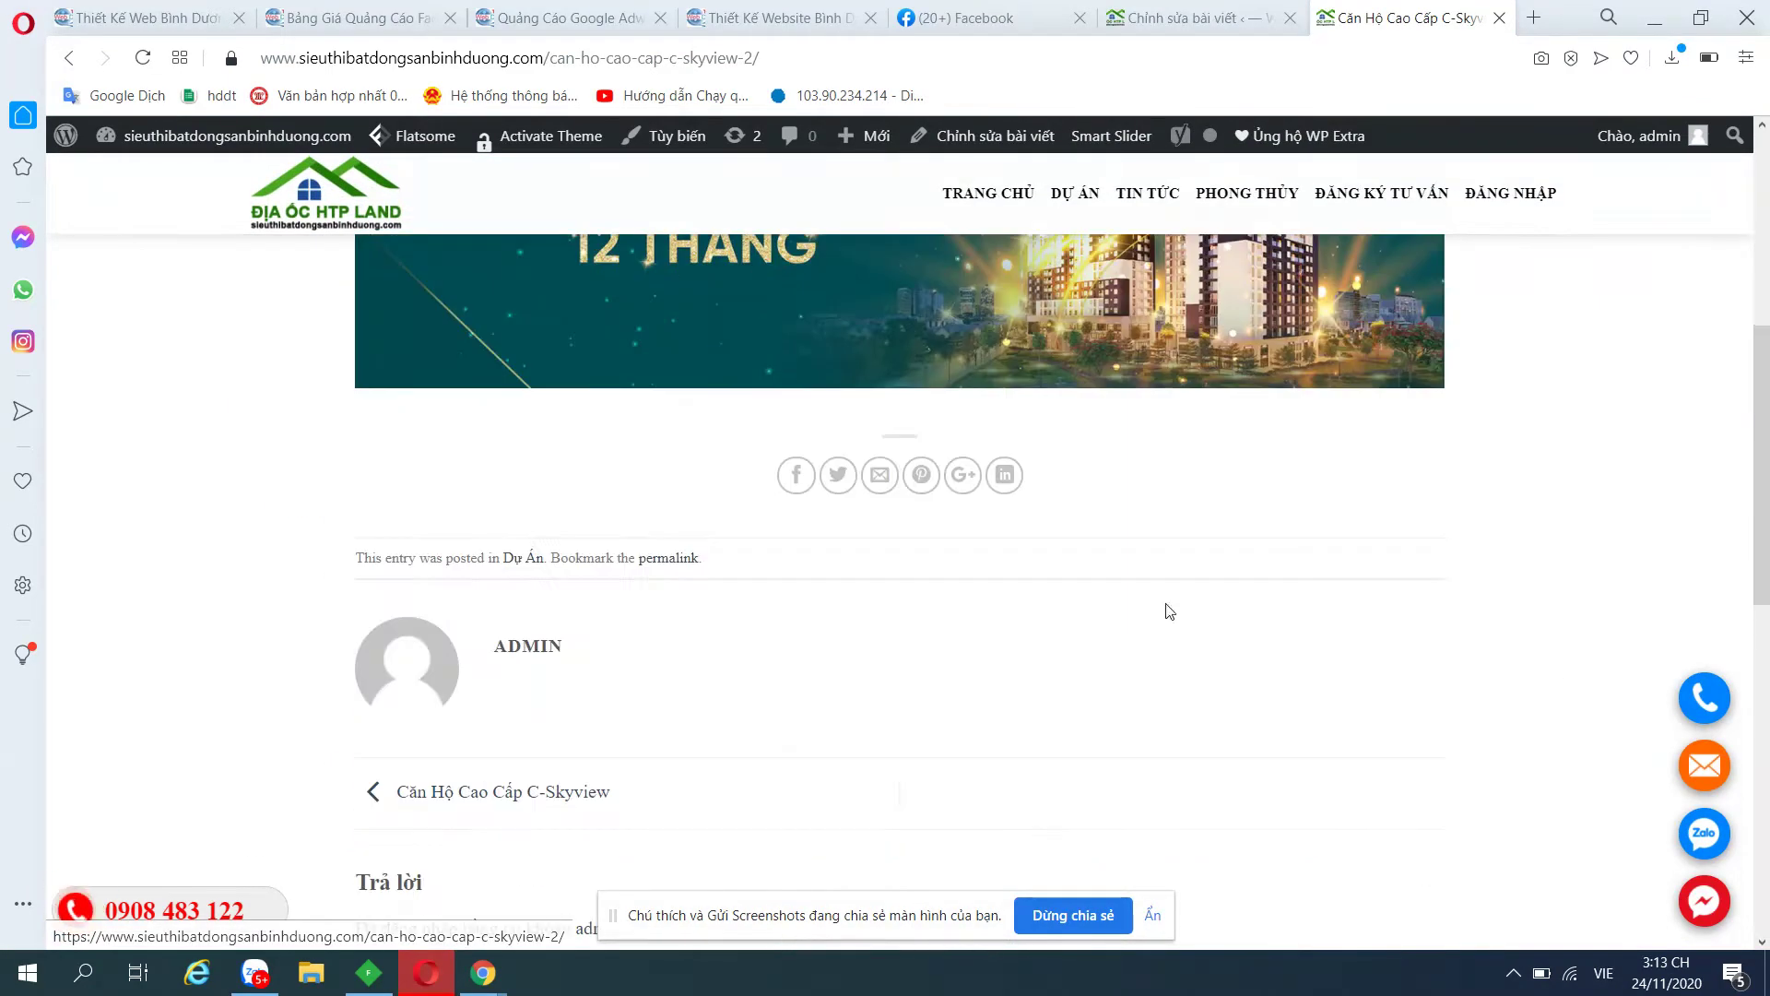
# Open the Căn Hộ Cao Cấp C-Skyview project from the site homepage and look through its images and project overview.
pyautogui.scroll(5, 1060, 585)
pyautogui.click(883, 650)
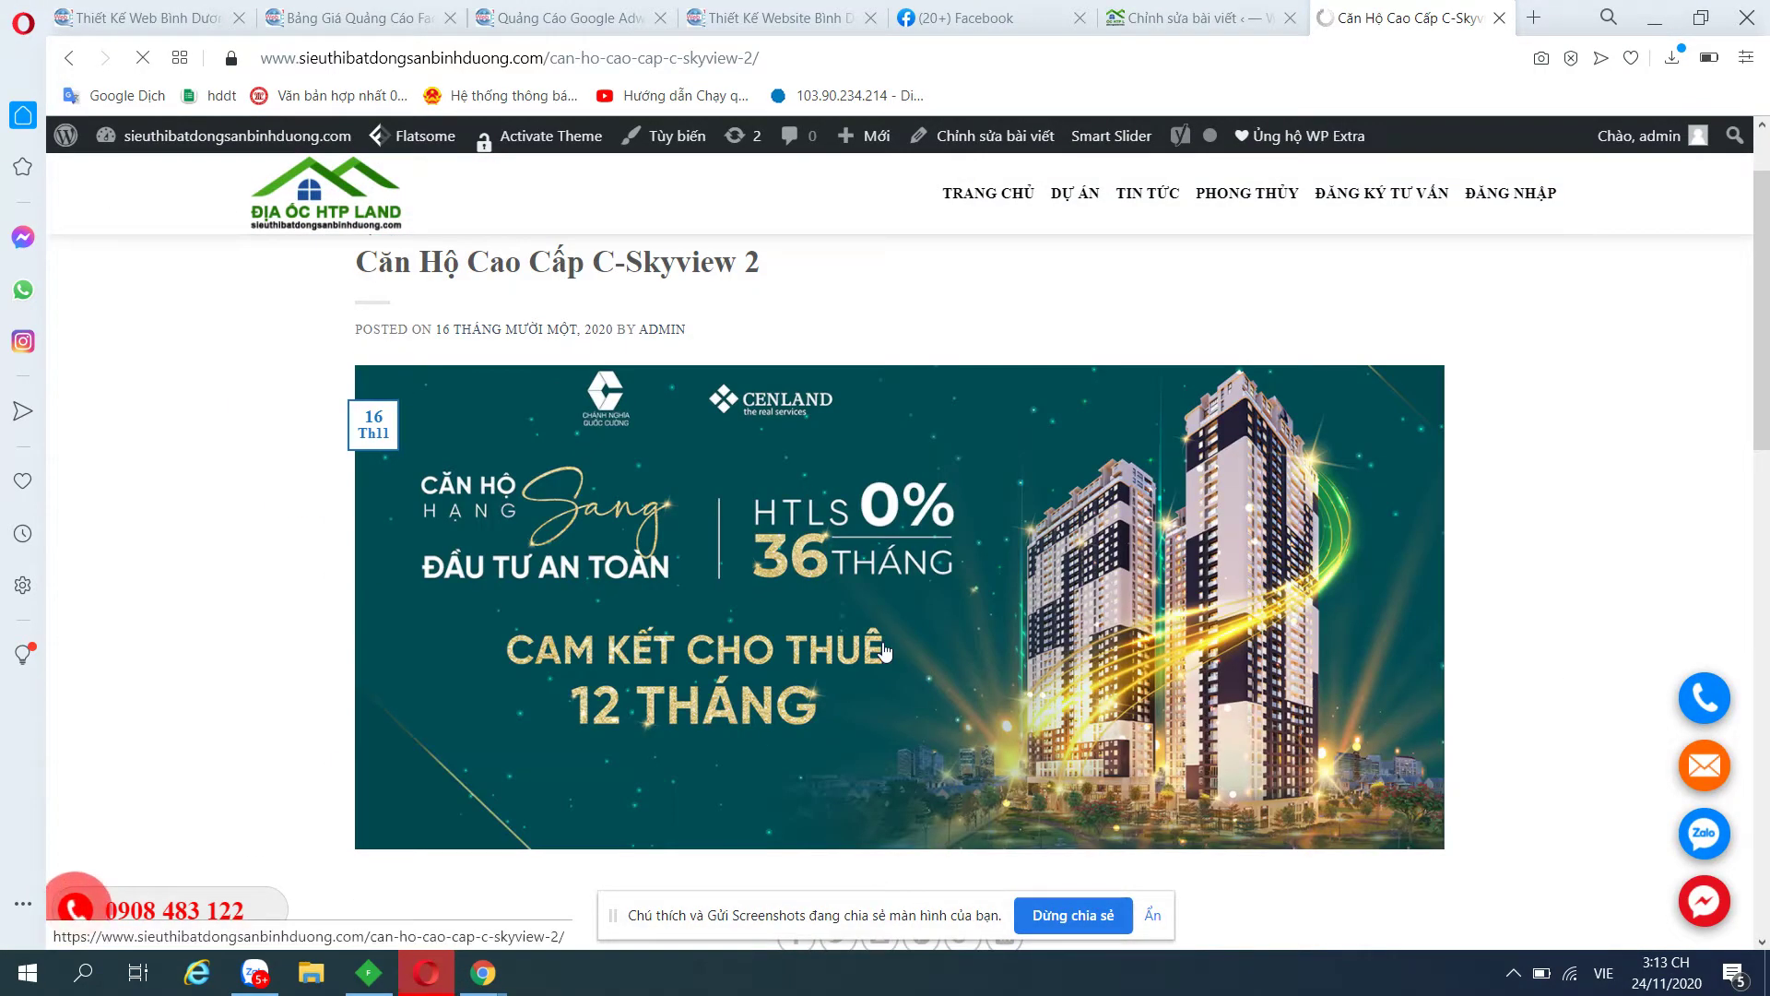
pyautogui.scroll(-10, 767, 533)
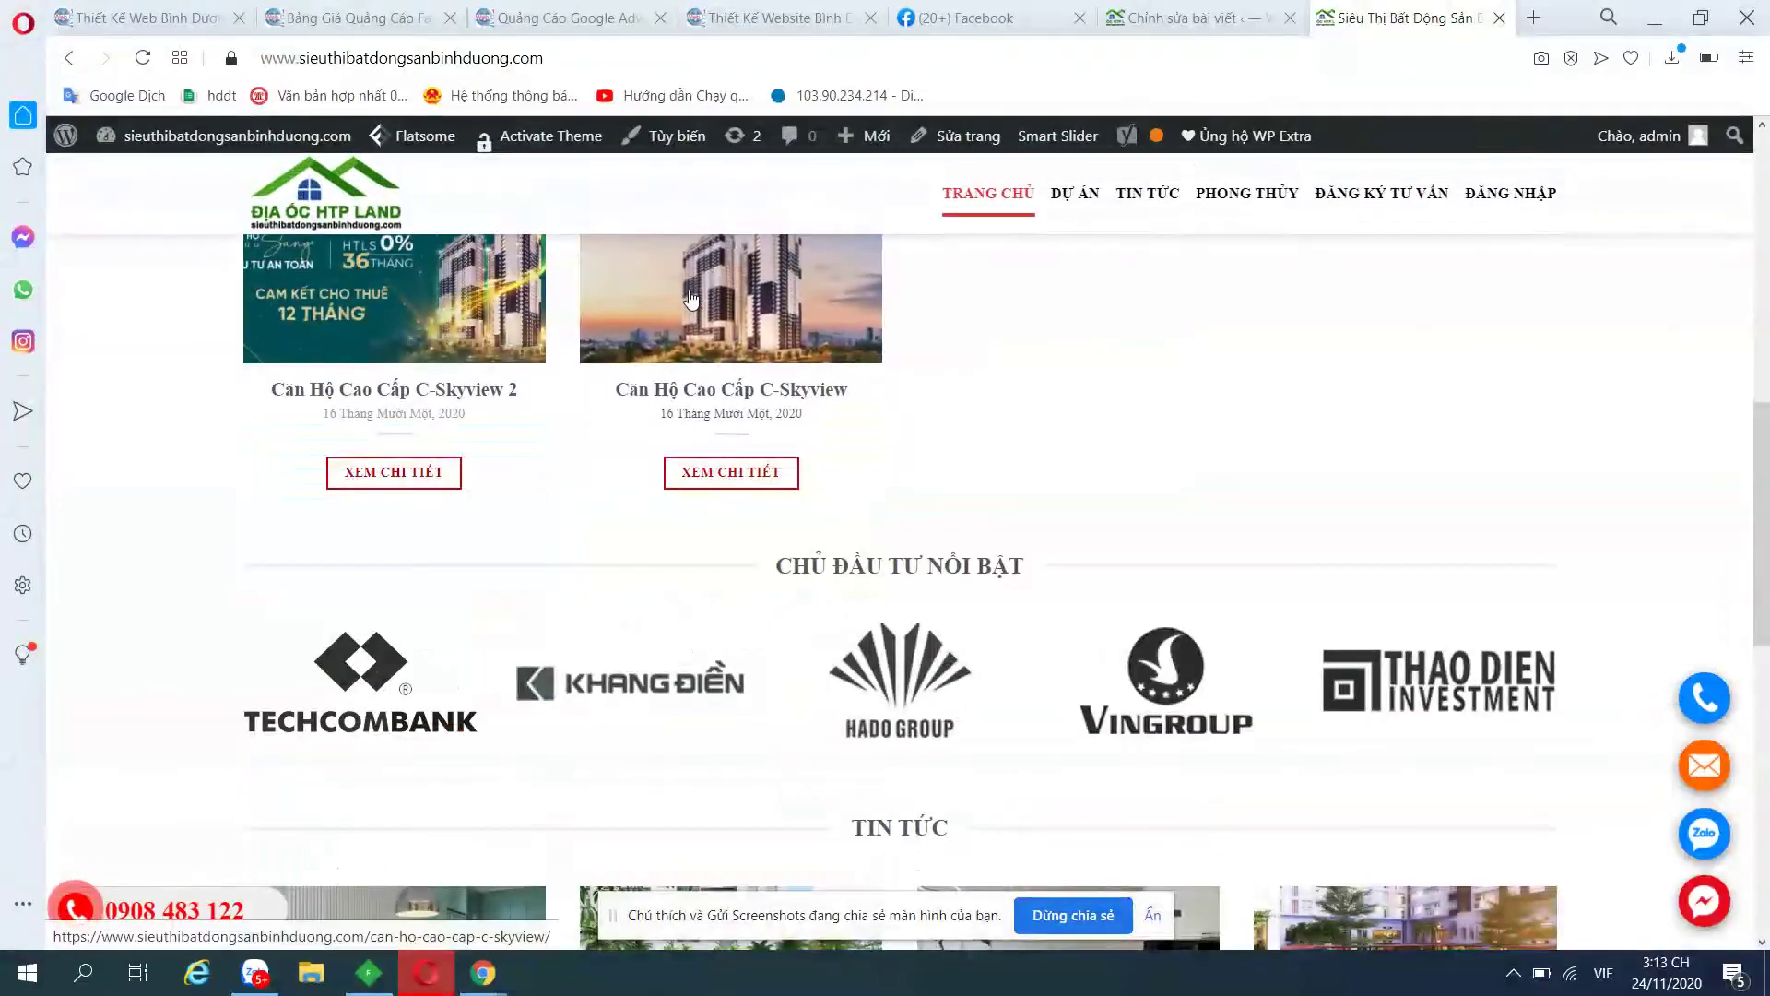
pyautogui.click(693, 302)
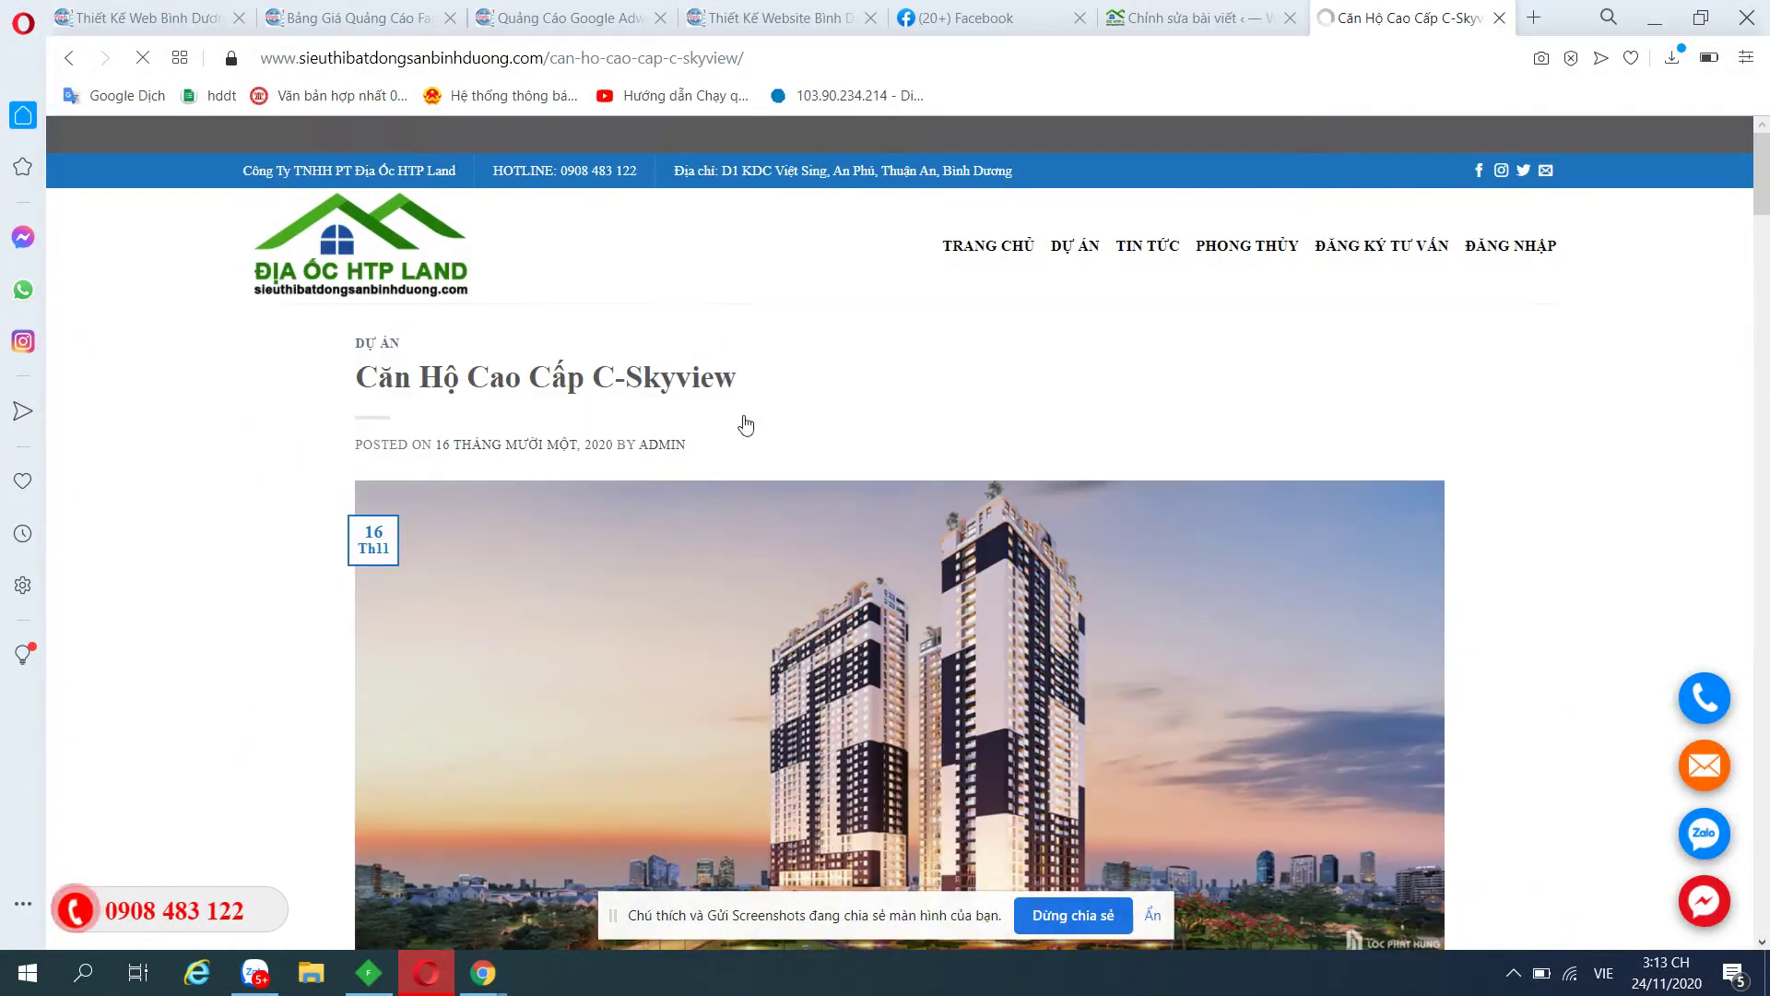
pyautogui.scroll(-8, 1052, 728)
pyautogui.scroll(5, 1053, 733)
pyautogui.scroll(-5, 1027, 717)
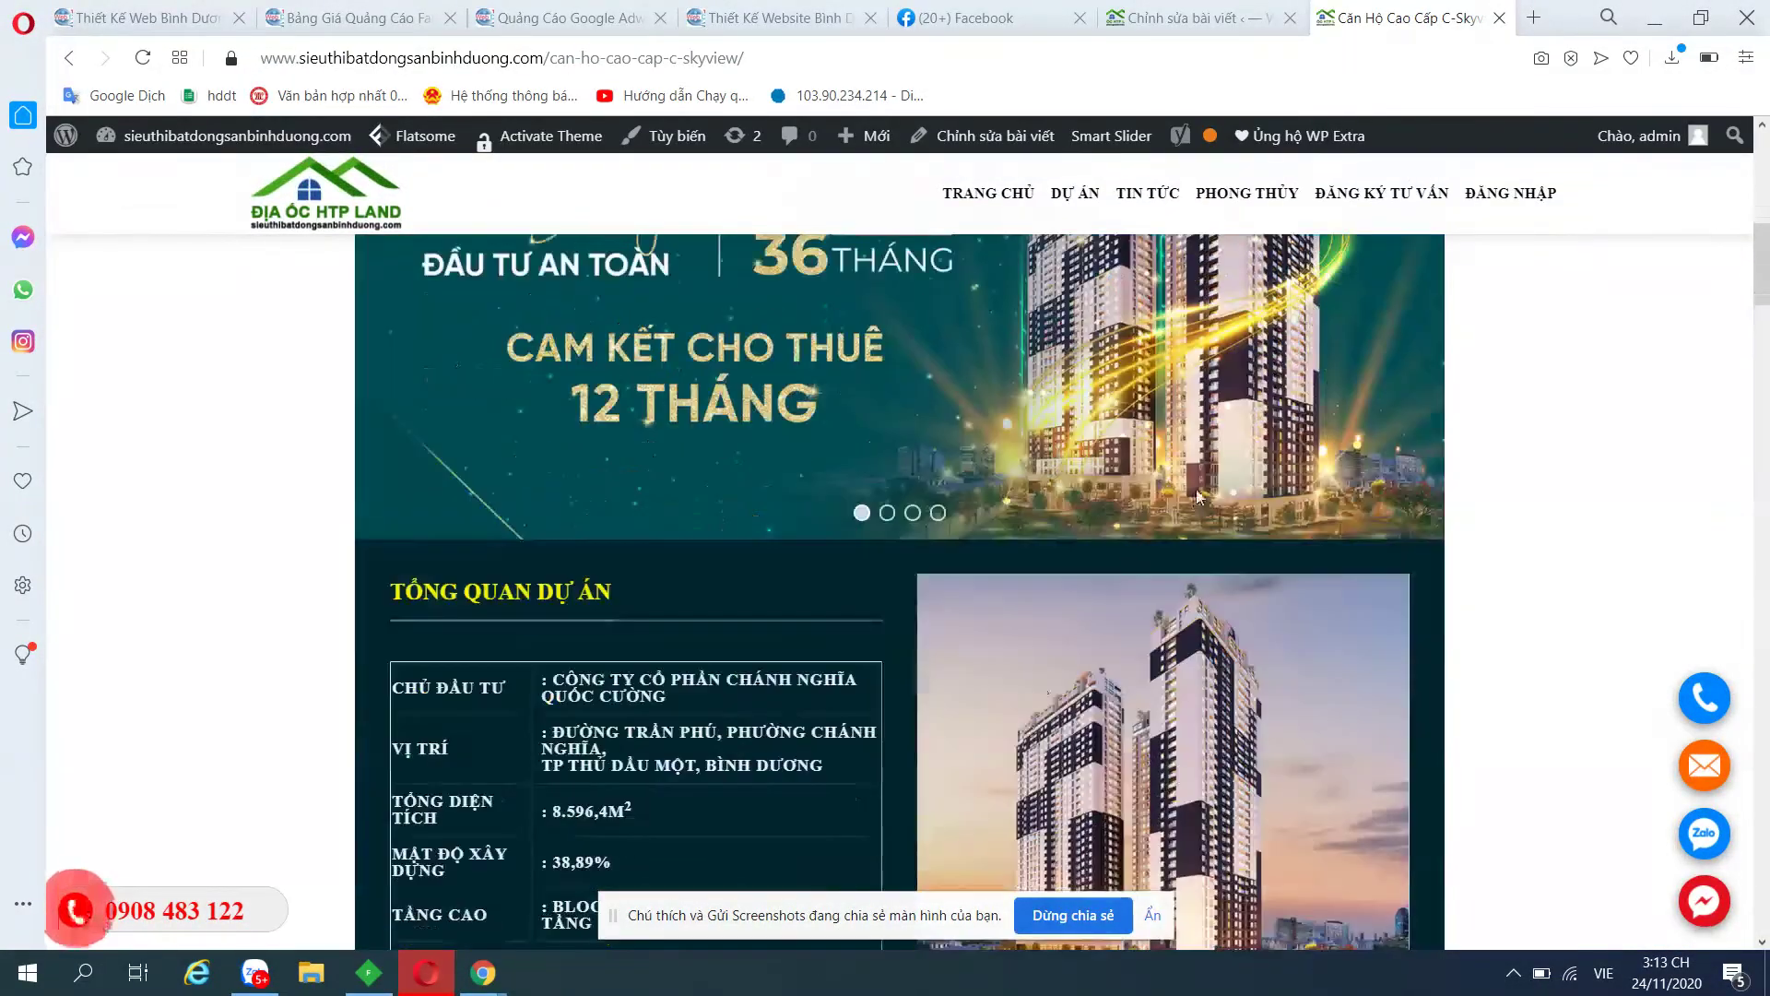
pyautogui.scroll(8, 1027, 717)
pyautogui.scroll(4, 1309, 699)
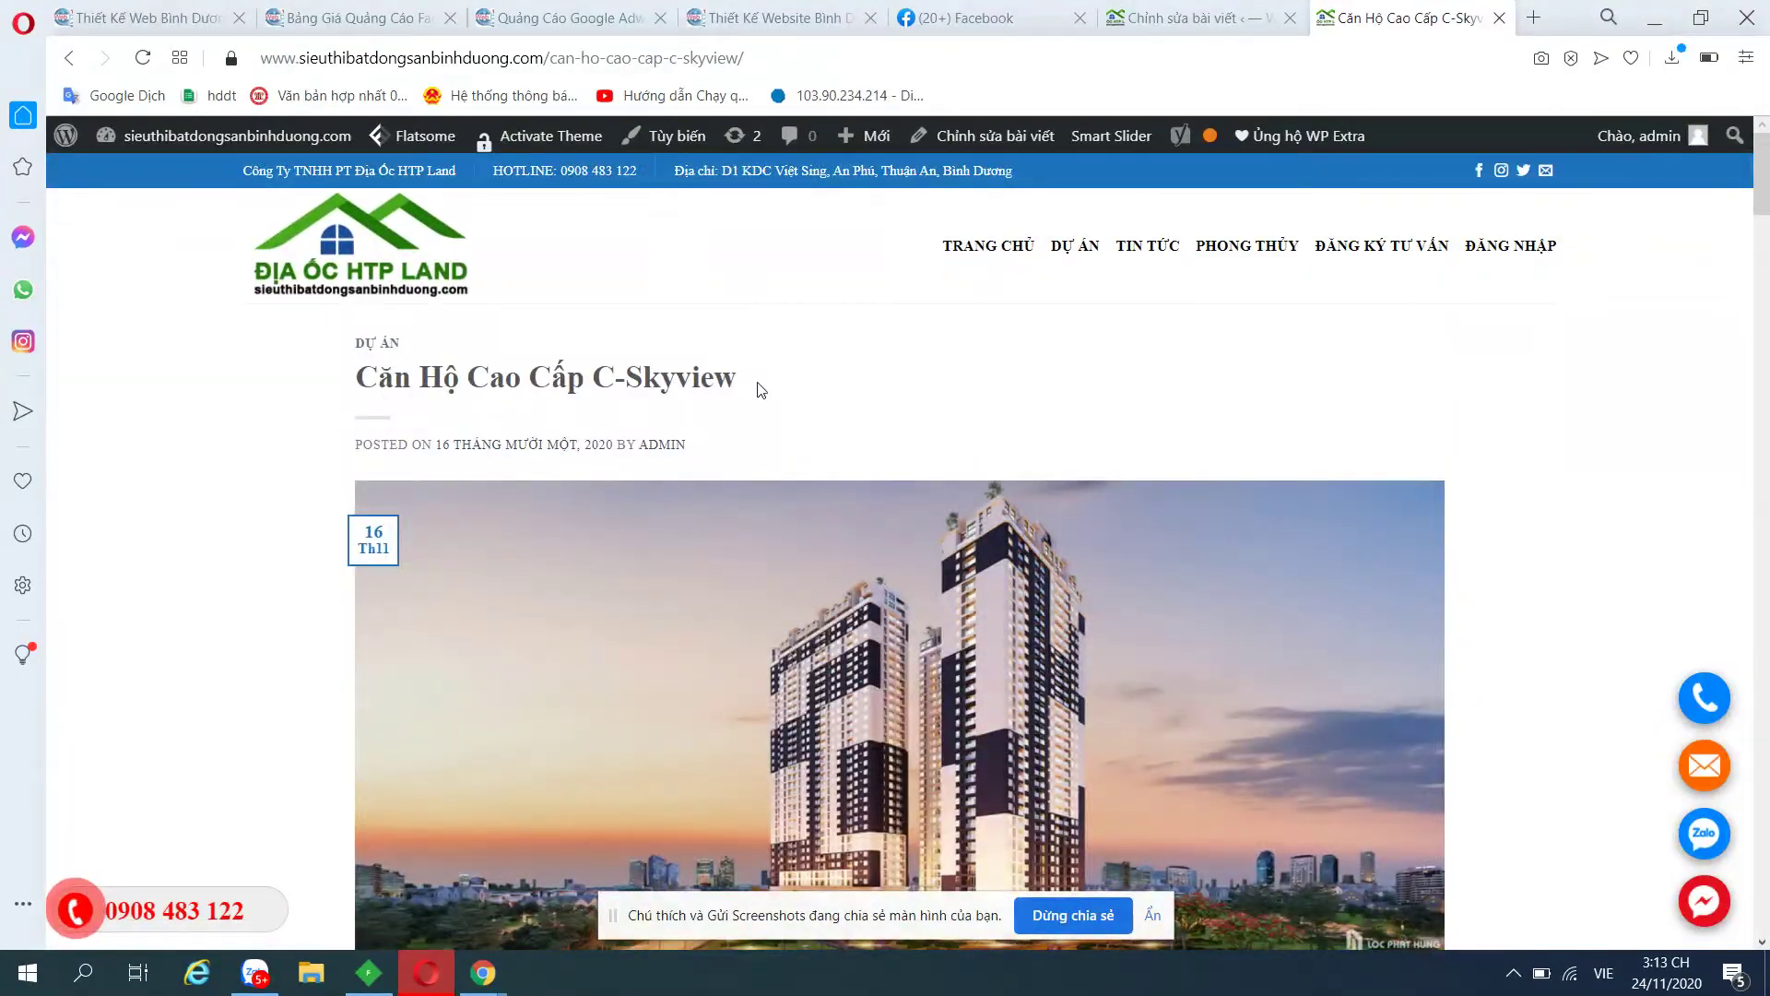
# Copy the project title Căn Hộ Cao Cấp C-Skyview into the new post's title and assign the post to the Dự Án category.
pyautogui.moveTo(749, 382); pyautogui.dragTo(414, 380)
pyautogui.click(1189, 18)
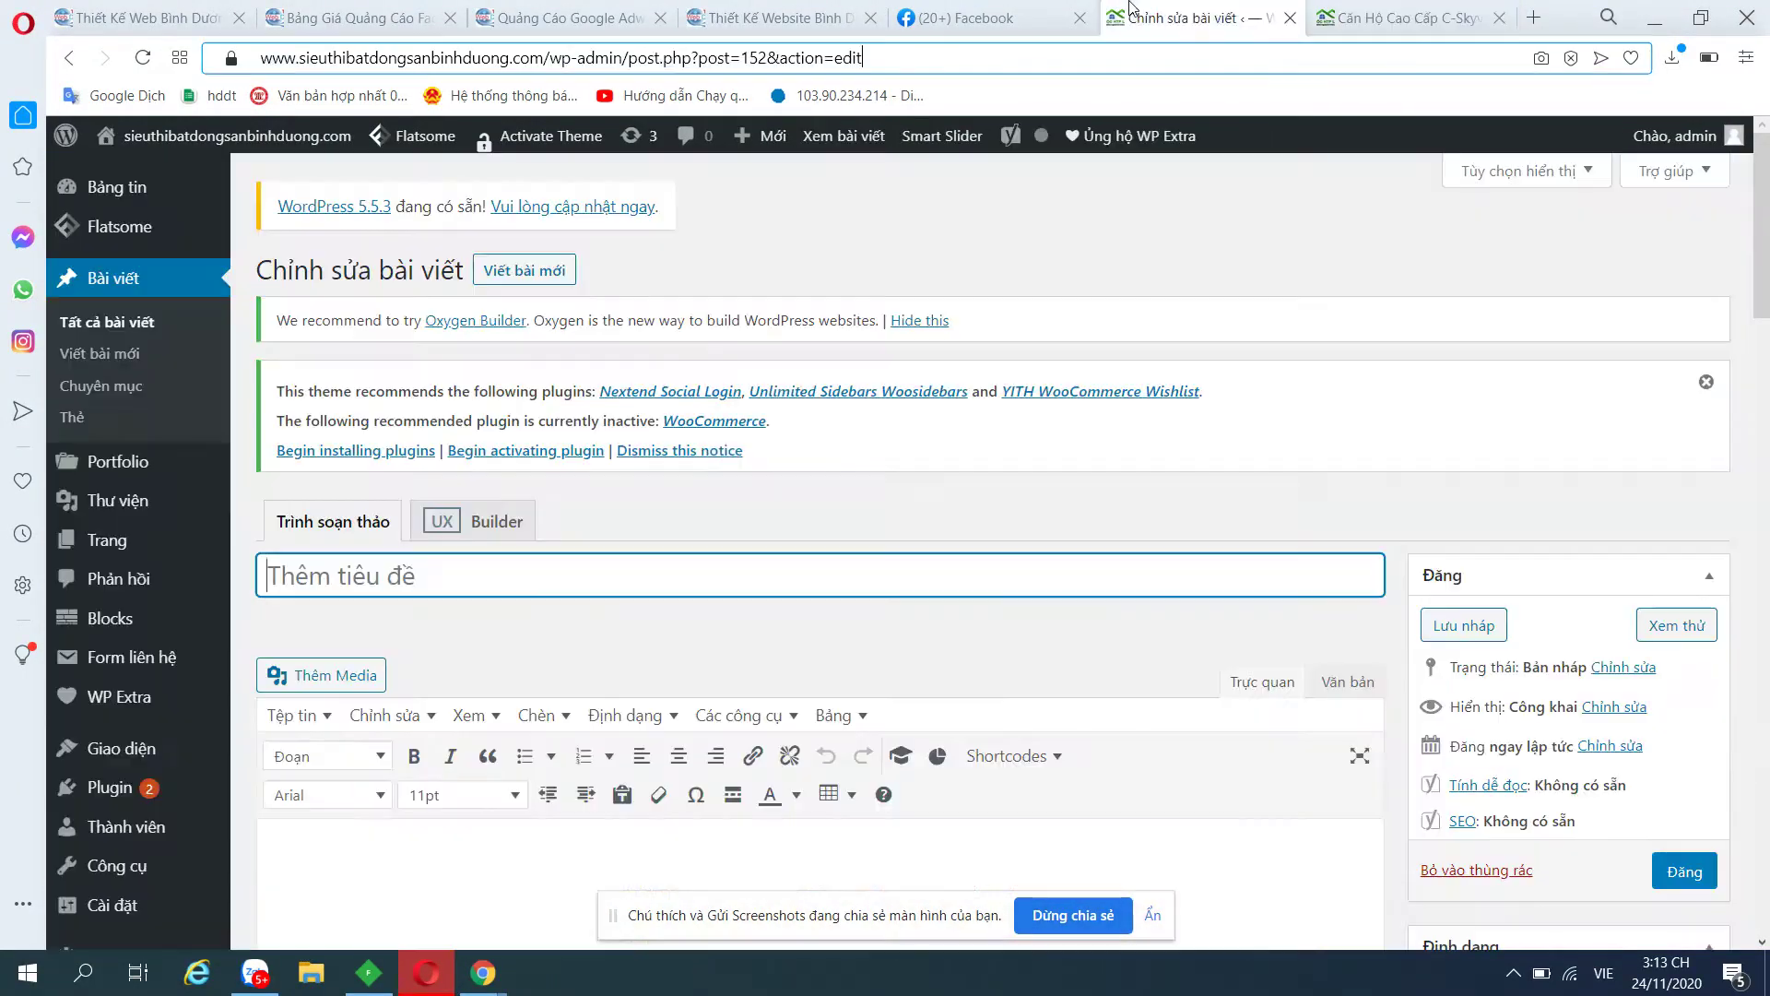
pyautogui.scroll(-4, 429, 365)
pyautogui.write('Căn Hộ Cao Cấp C-Skyview')
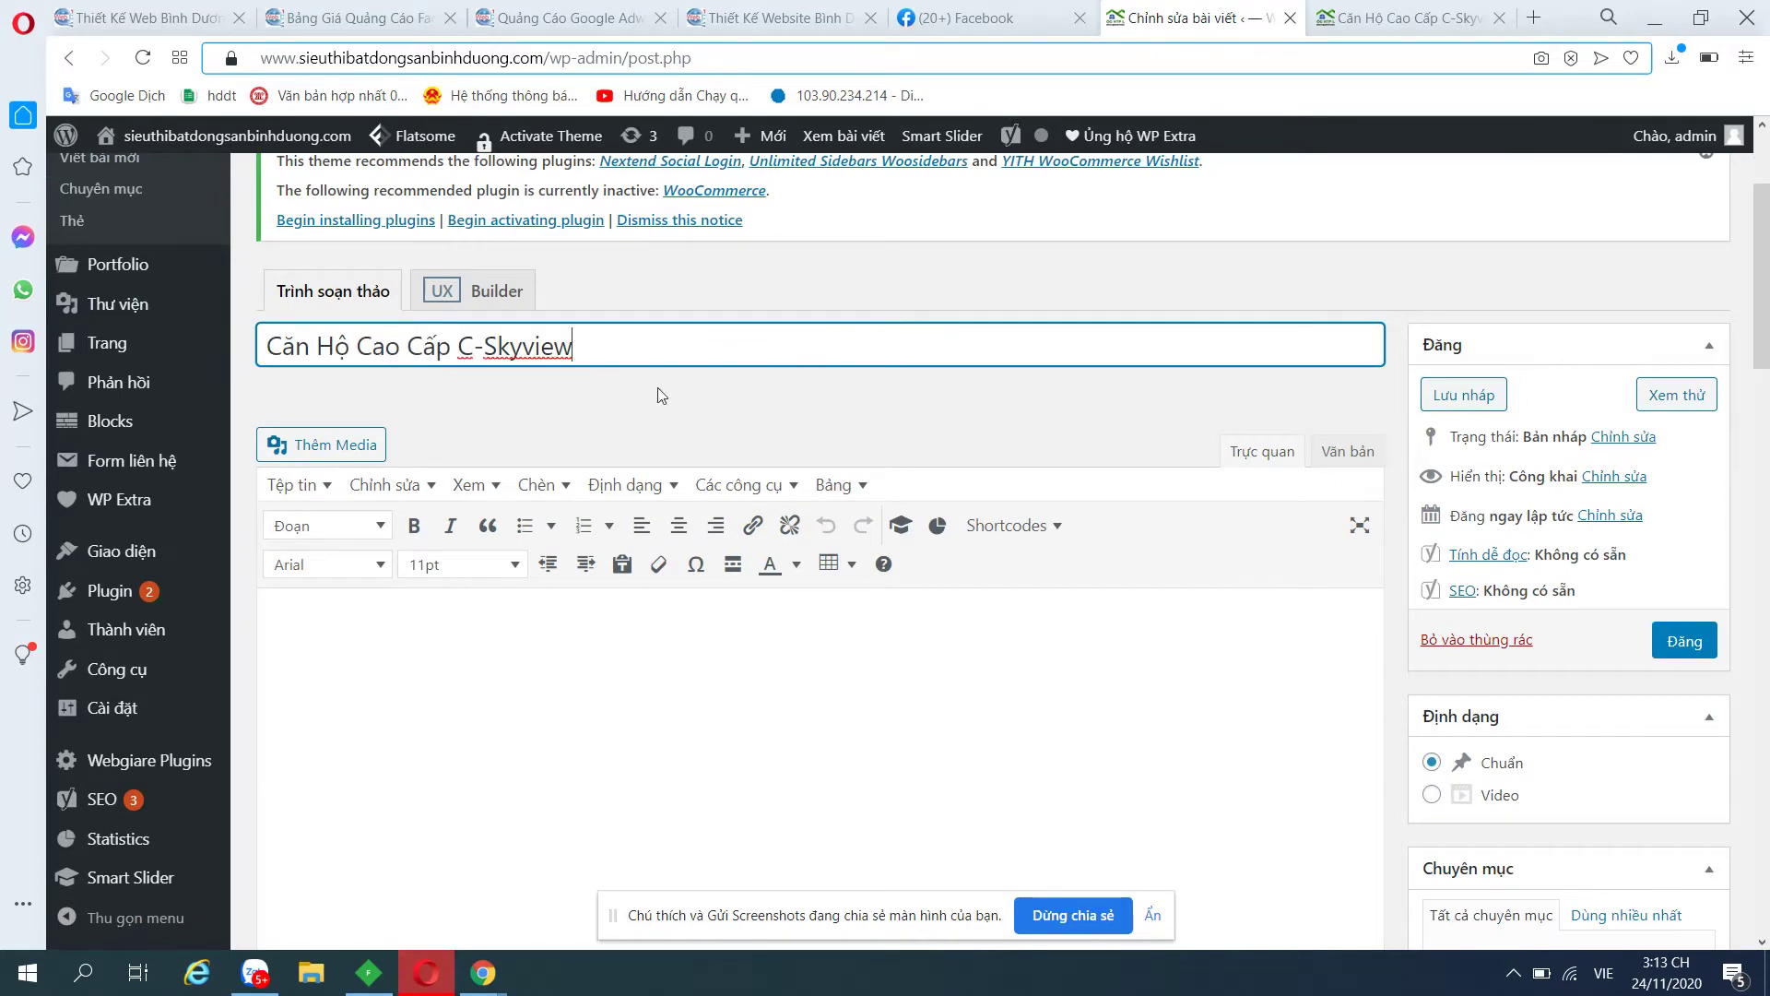
pyautogui.scroll(-3, 1231, 533)
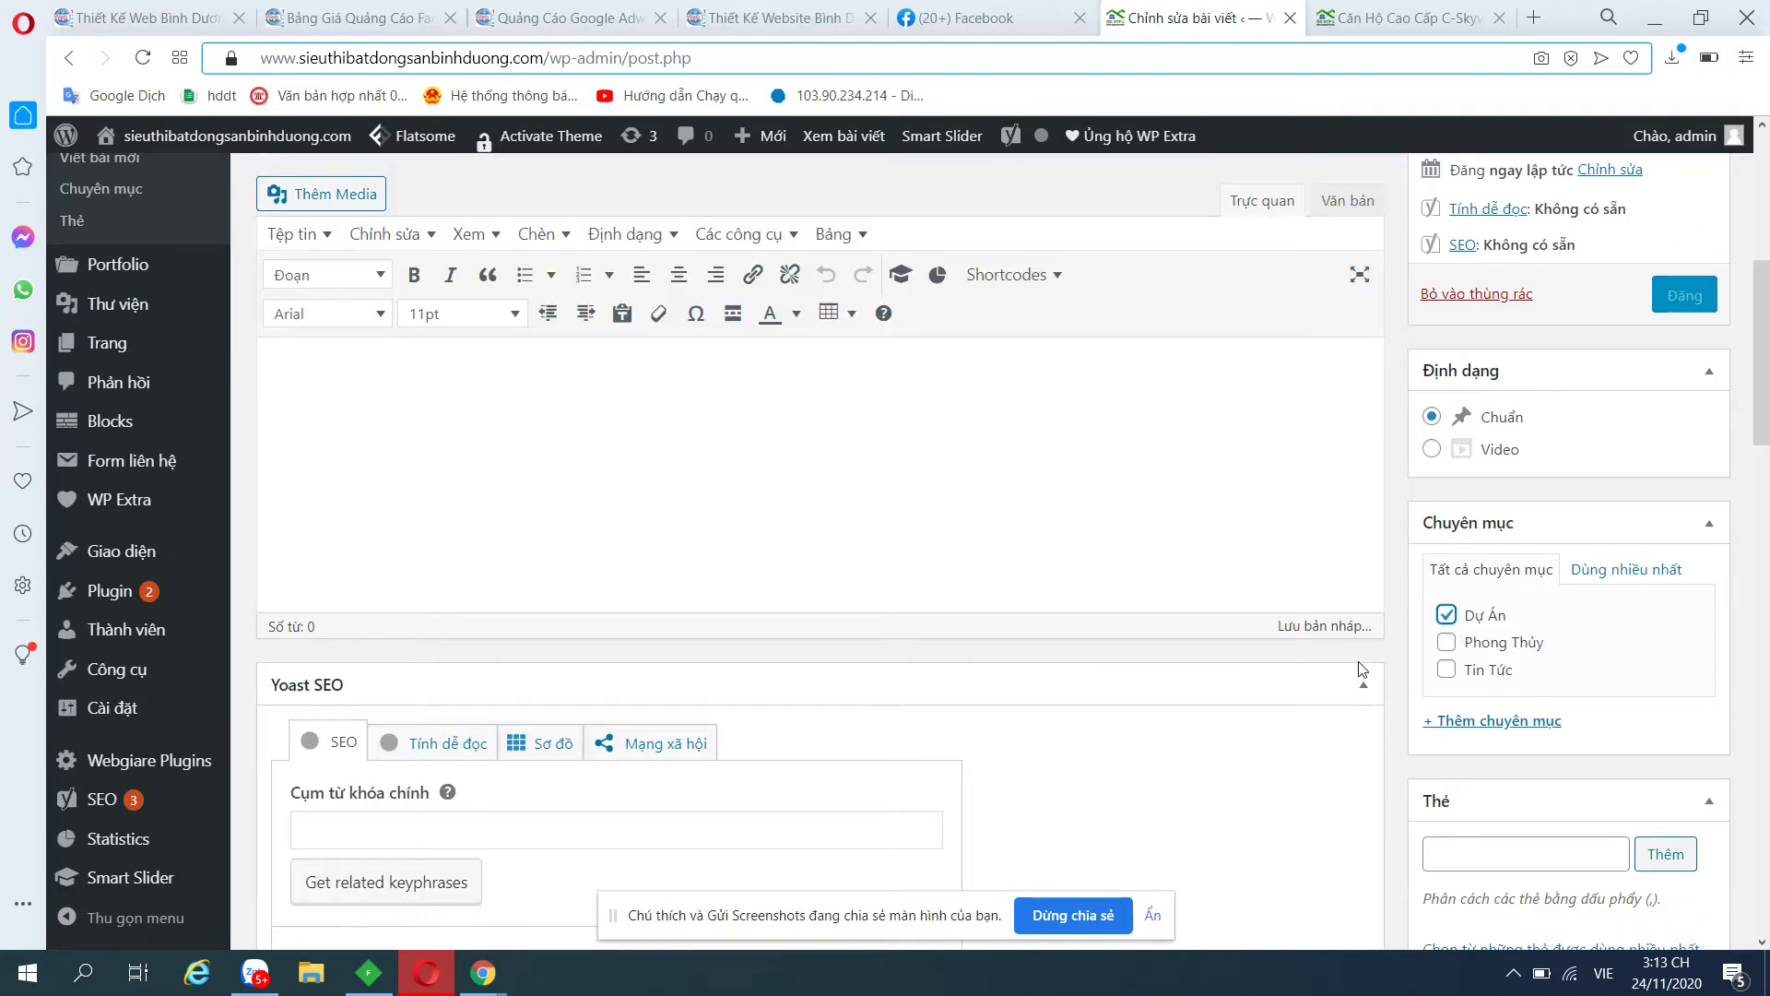
pyautogui.scroll(-5, 1363, 670)
# Return to the published C-Skyview project and open the site homepage from it in a new browser tab.
pyautogui.hotkey('ctrl', 'Tab')
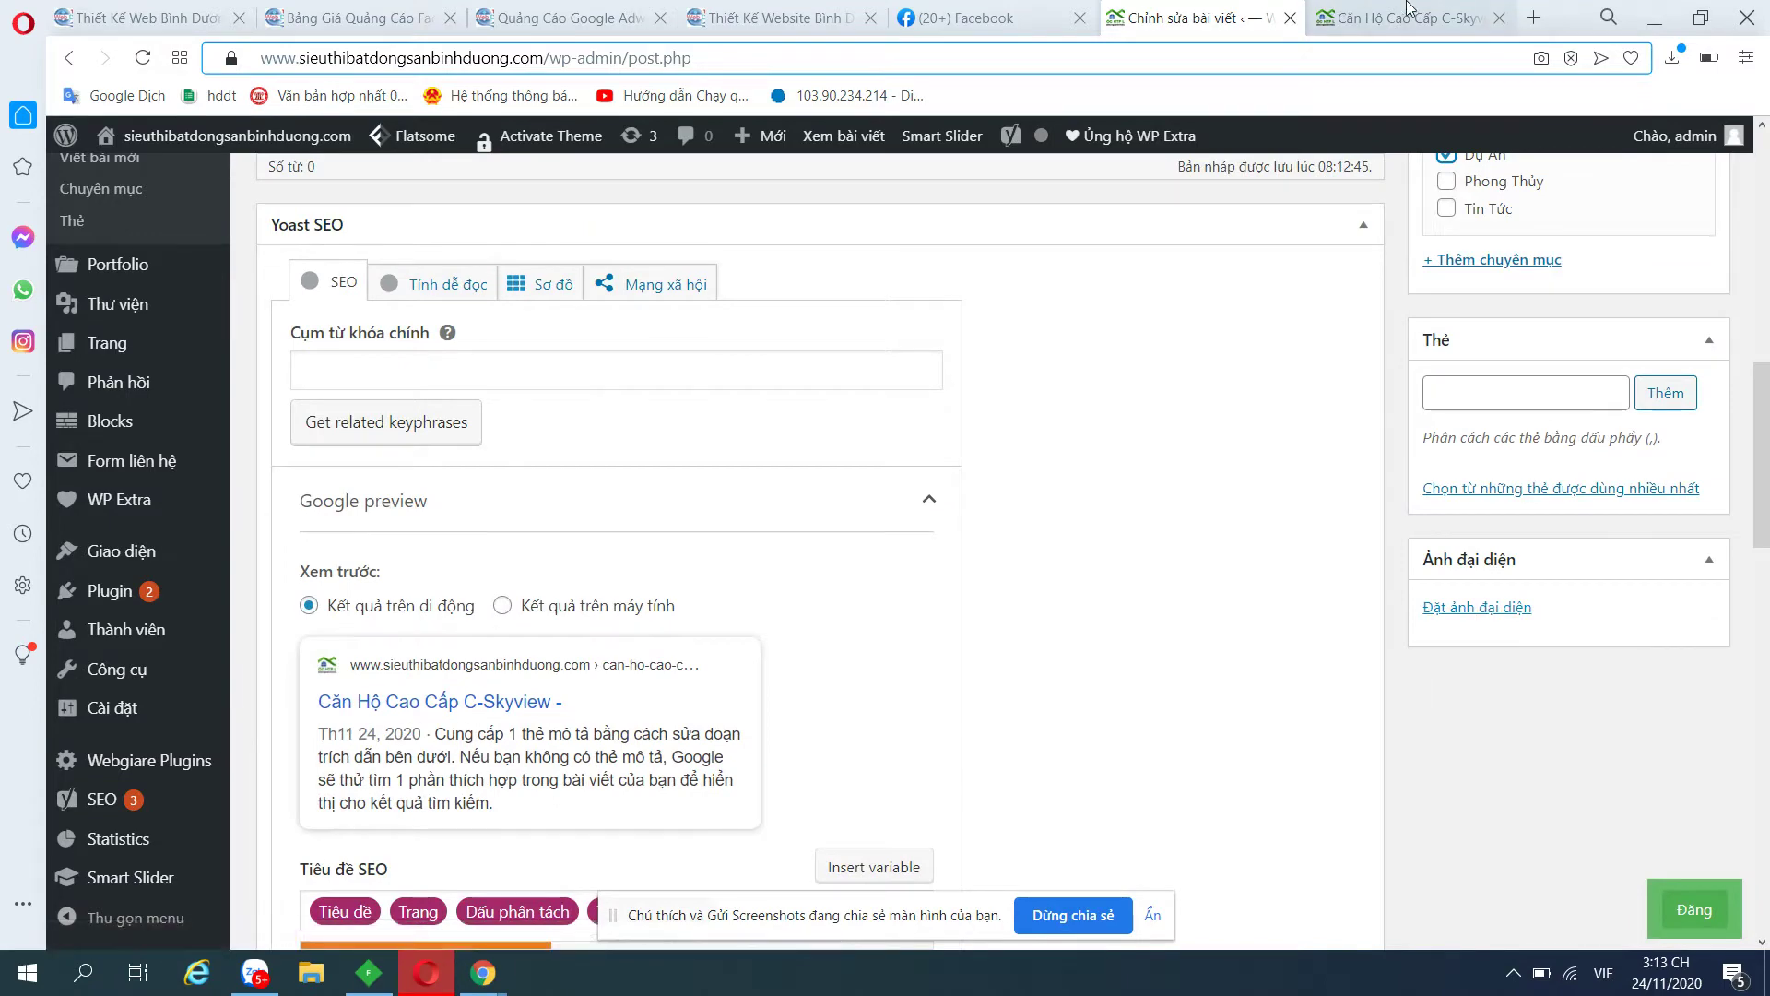
pyautogui.scroll(-3, 925, 526)
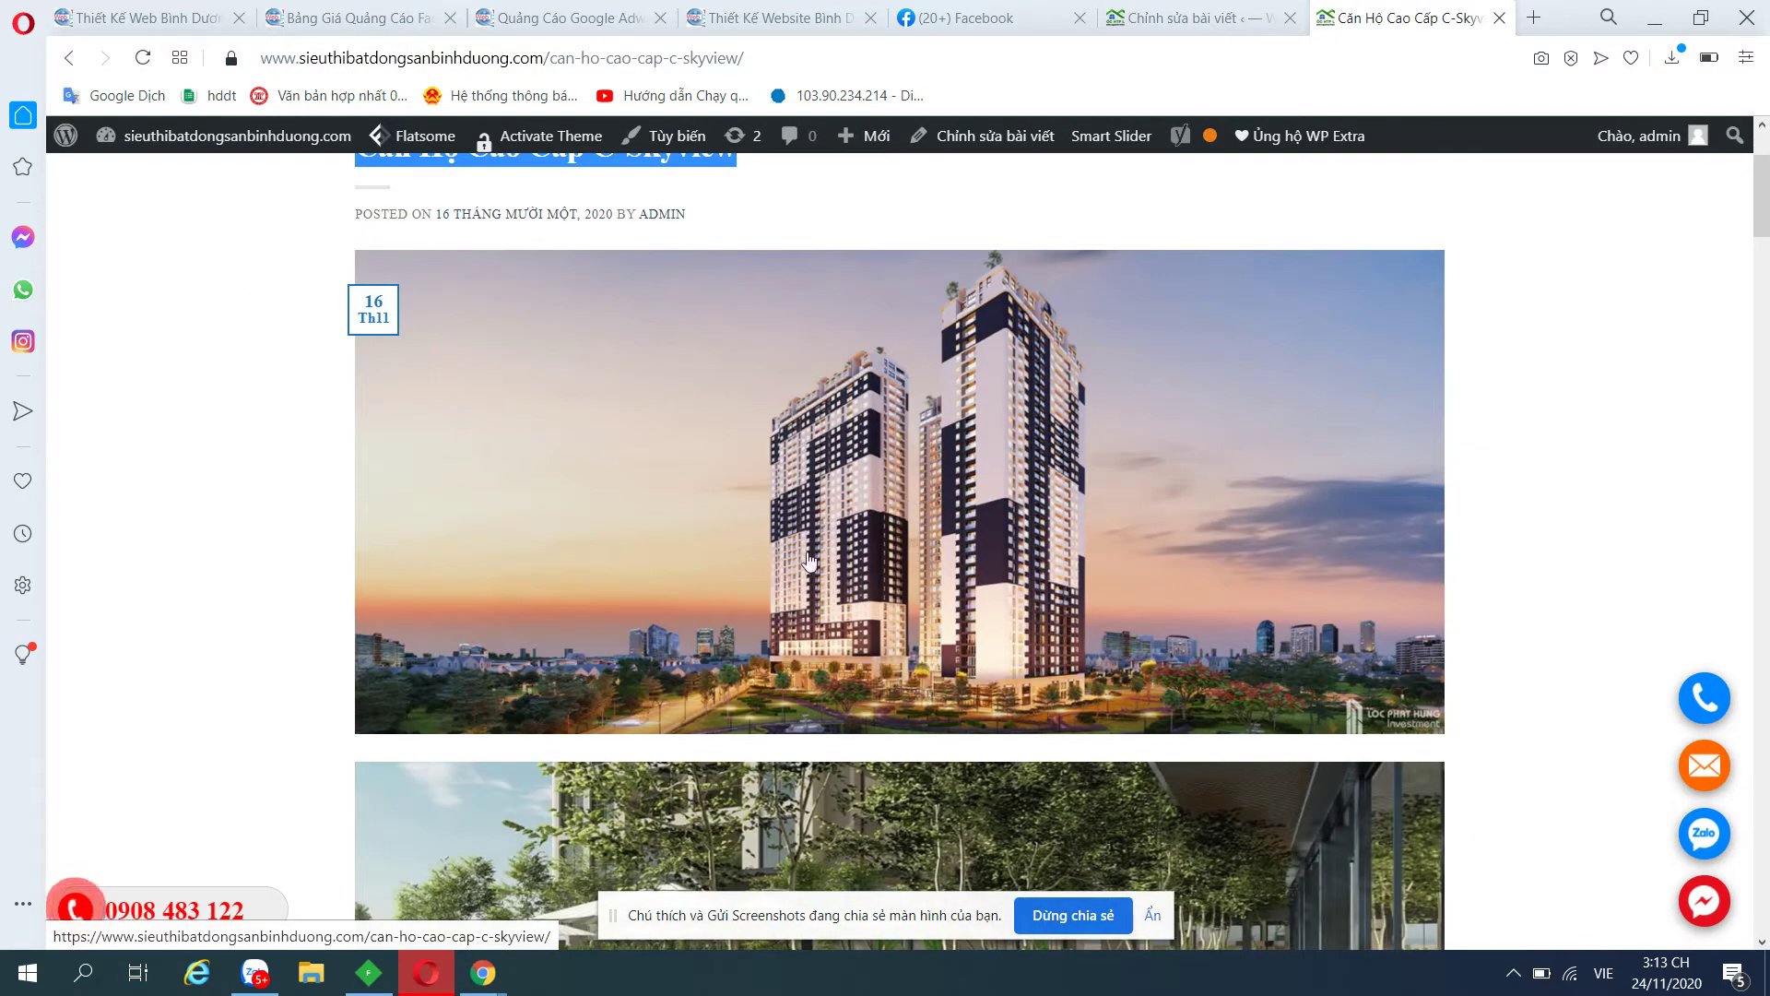
pyautogui.scroll(3, 737, 535)
pyautogui.scroll(-3, 779, 516)
pyautogui.scroll(3, 664, 452)
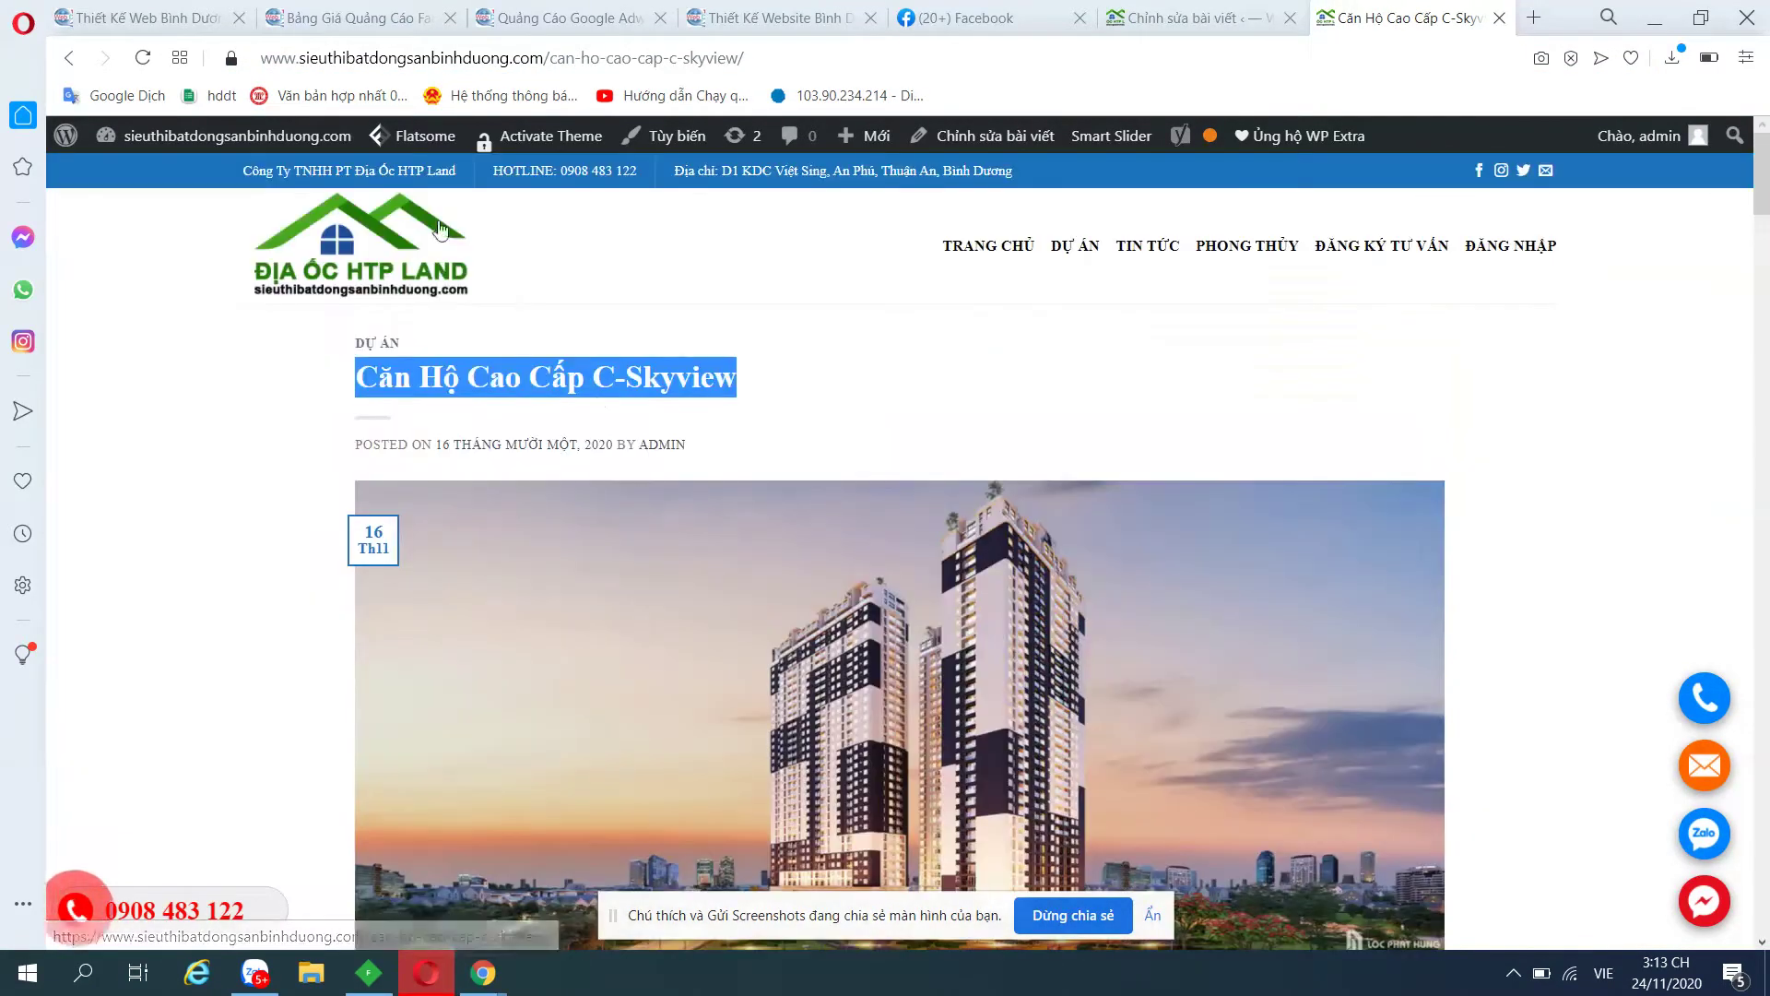
pyautogui.rightClick(365, 258)
pyautogui.click(424, 296)
pyautogui.hotkey('ctrl', 'Tab')
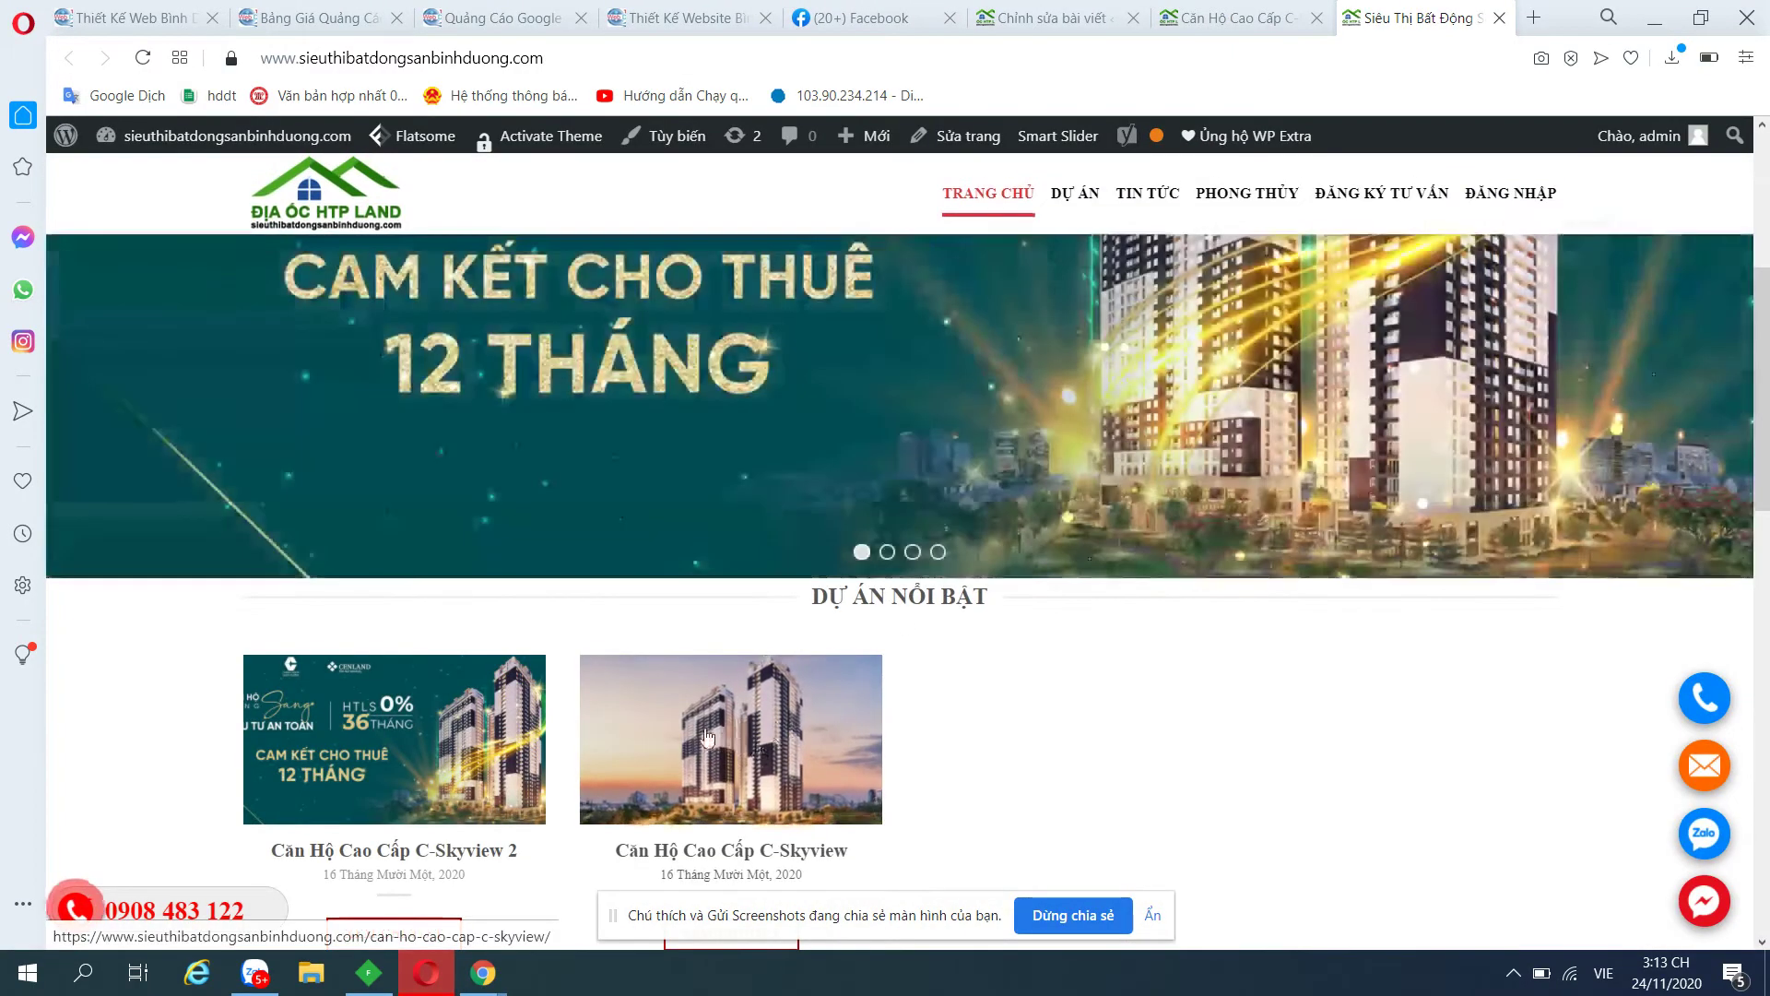
# Save the C-Skyview project's main building image as the JPEG sieu-thi-bat-dong-san-binh-duong-5 in New folder (2).
pyautogui.click(1235, 17)
pyautogui.scroll(-3, 922, 461)
pyautogui.rightClick(943, 419)
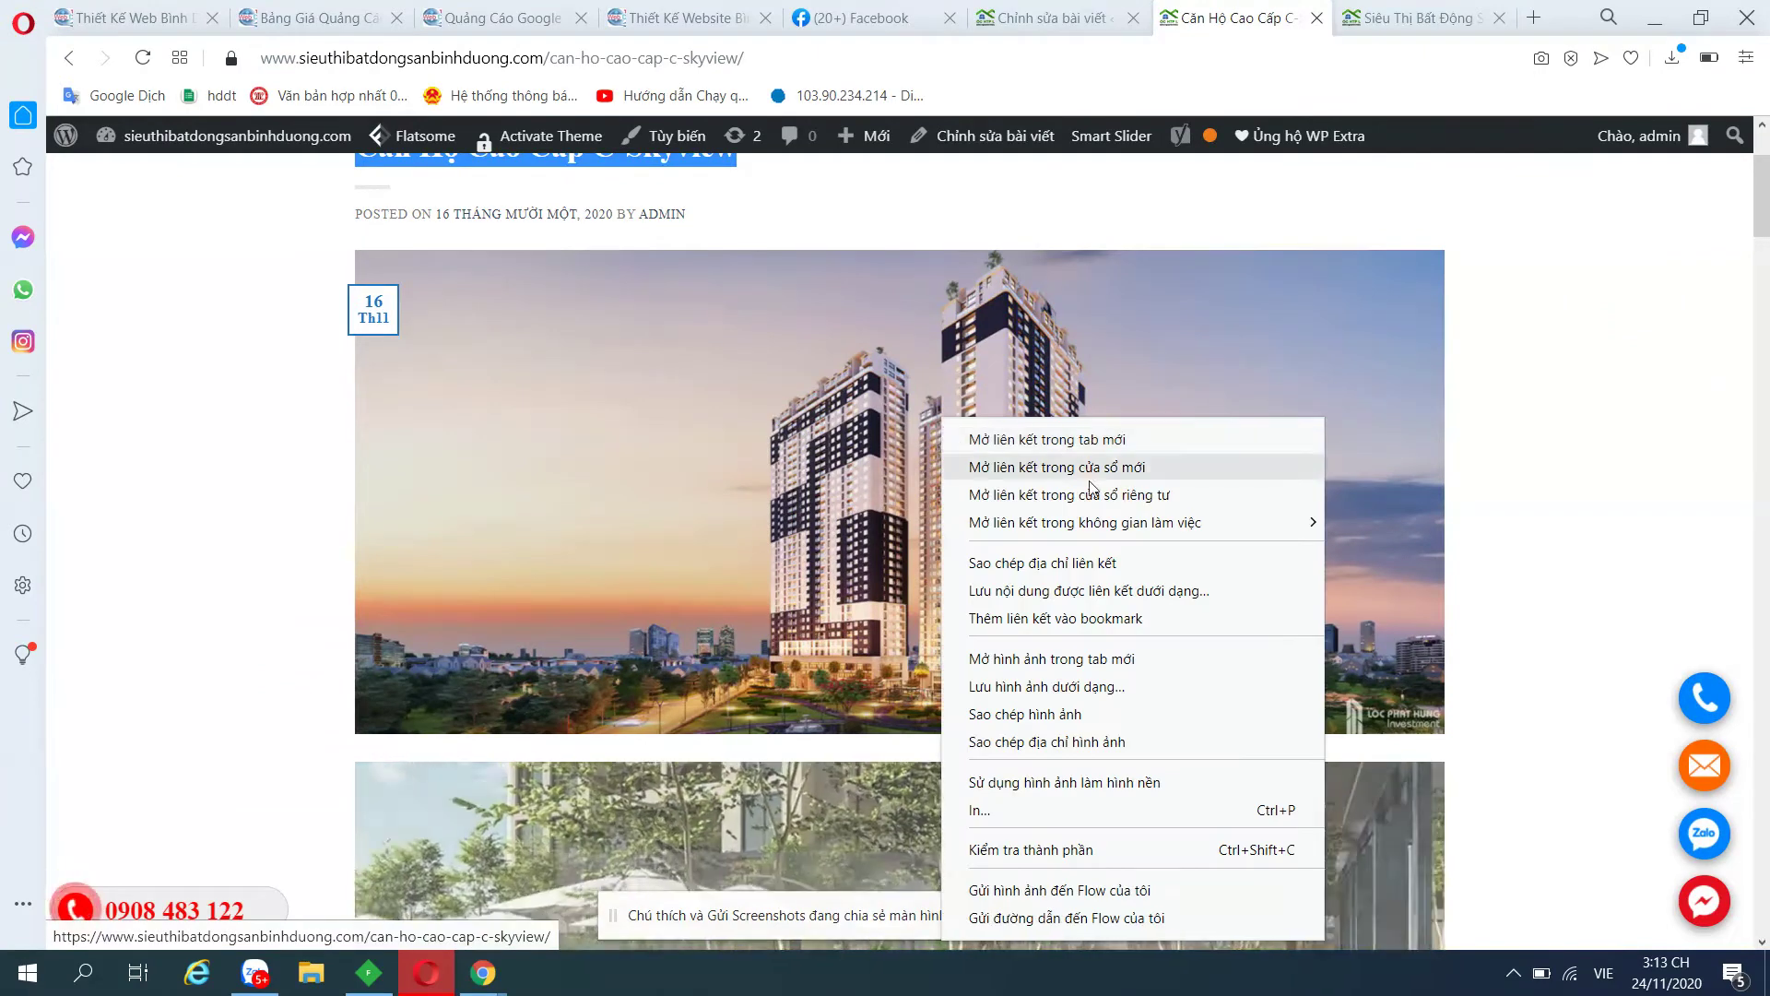
pyautogui.click(1121, 687)
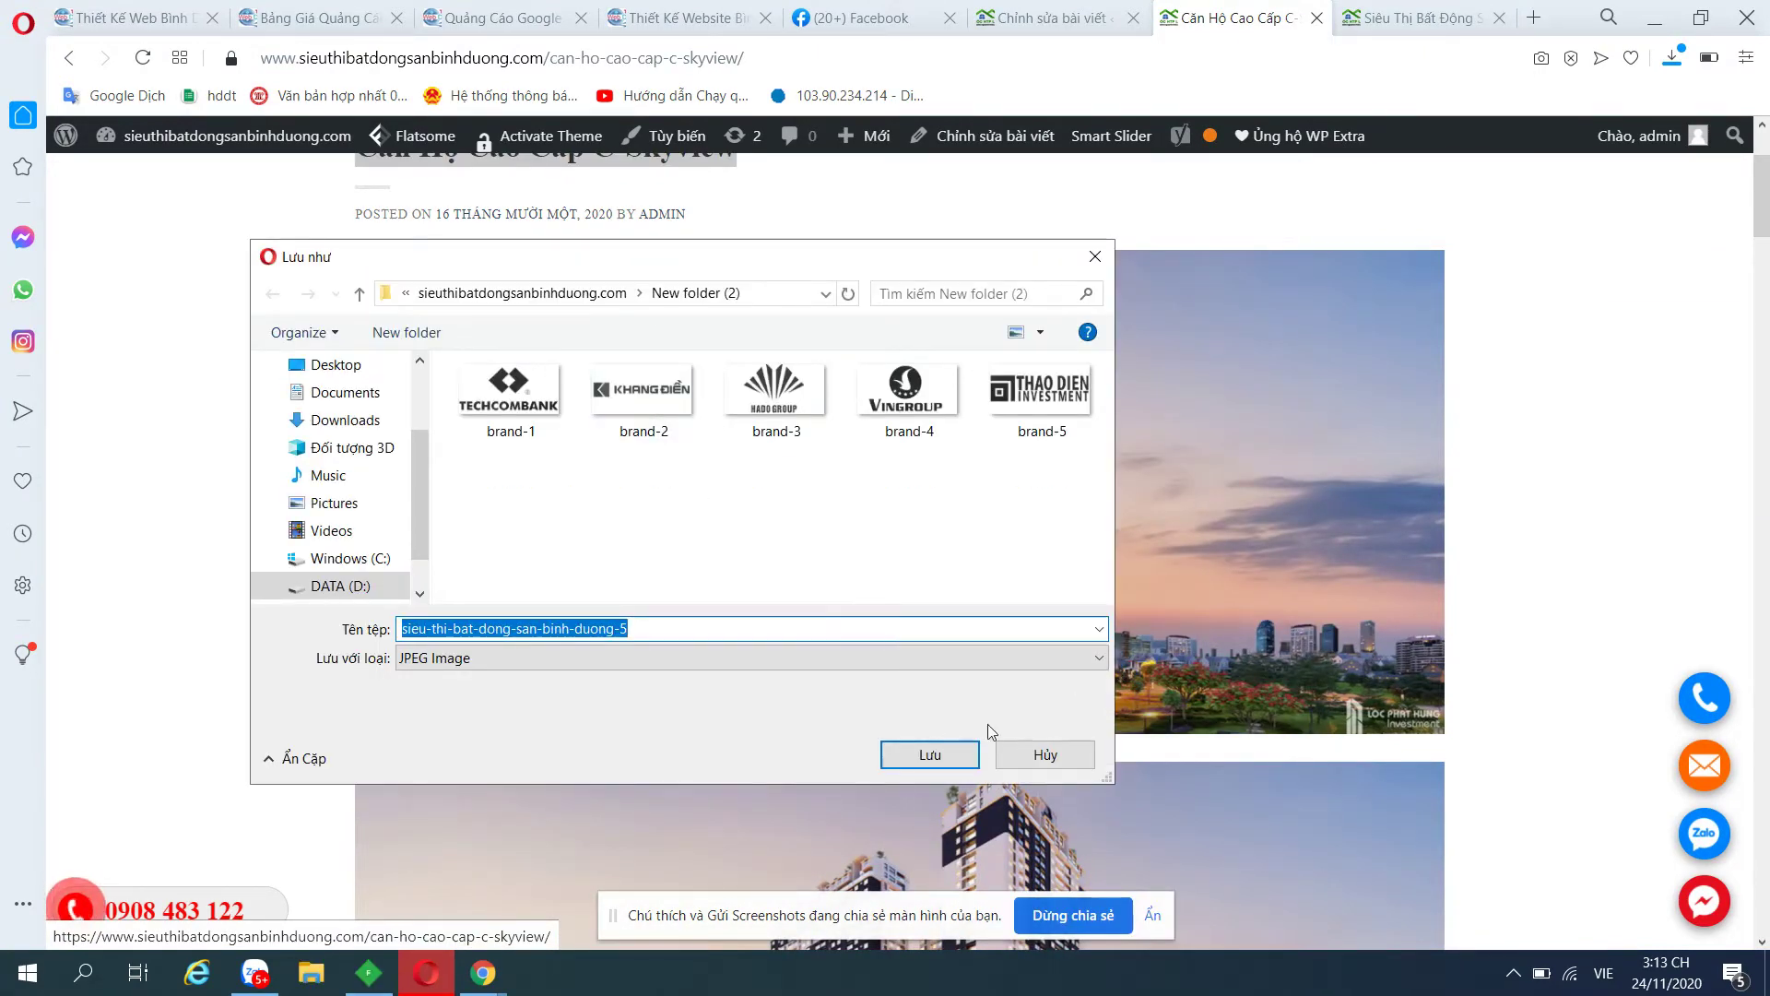
pyautogui.click(959, 747)
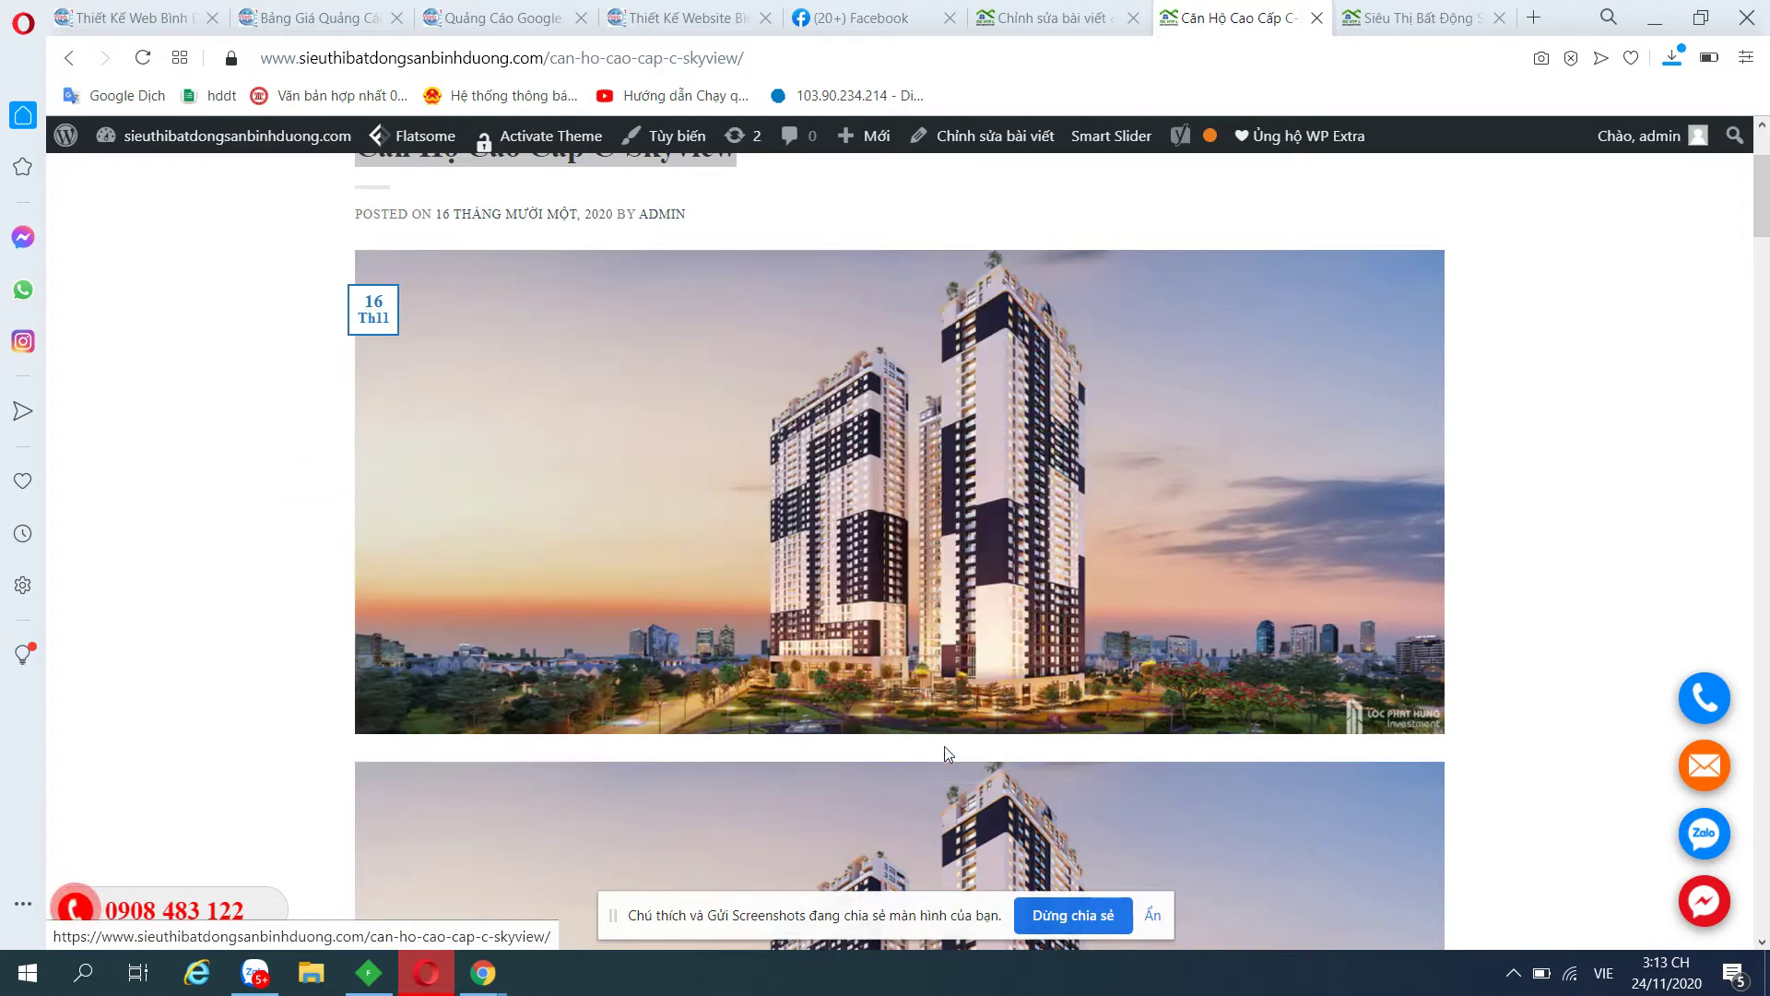
# Upload sieu-thi-bat-dong-san-binh-duong-5 to the new post and set it as the featured image.
pyautogui.click(1074, 10)
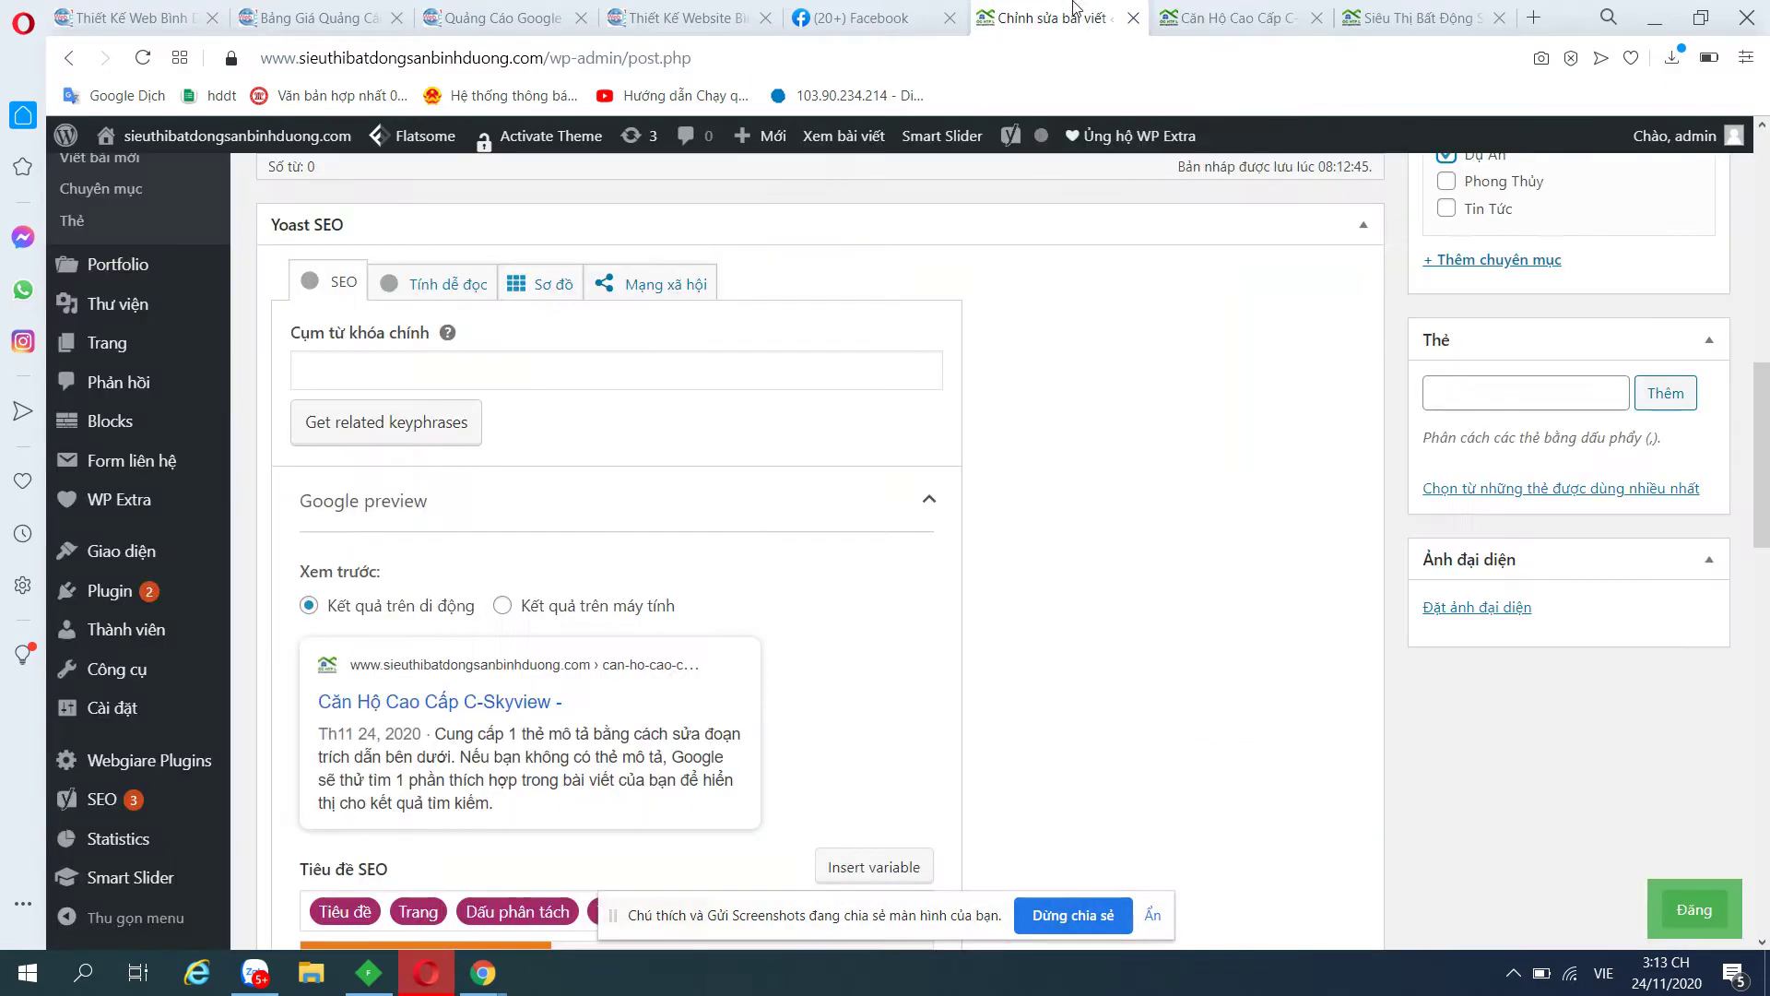
pyautogui.click(1476, 607)
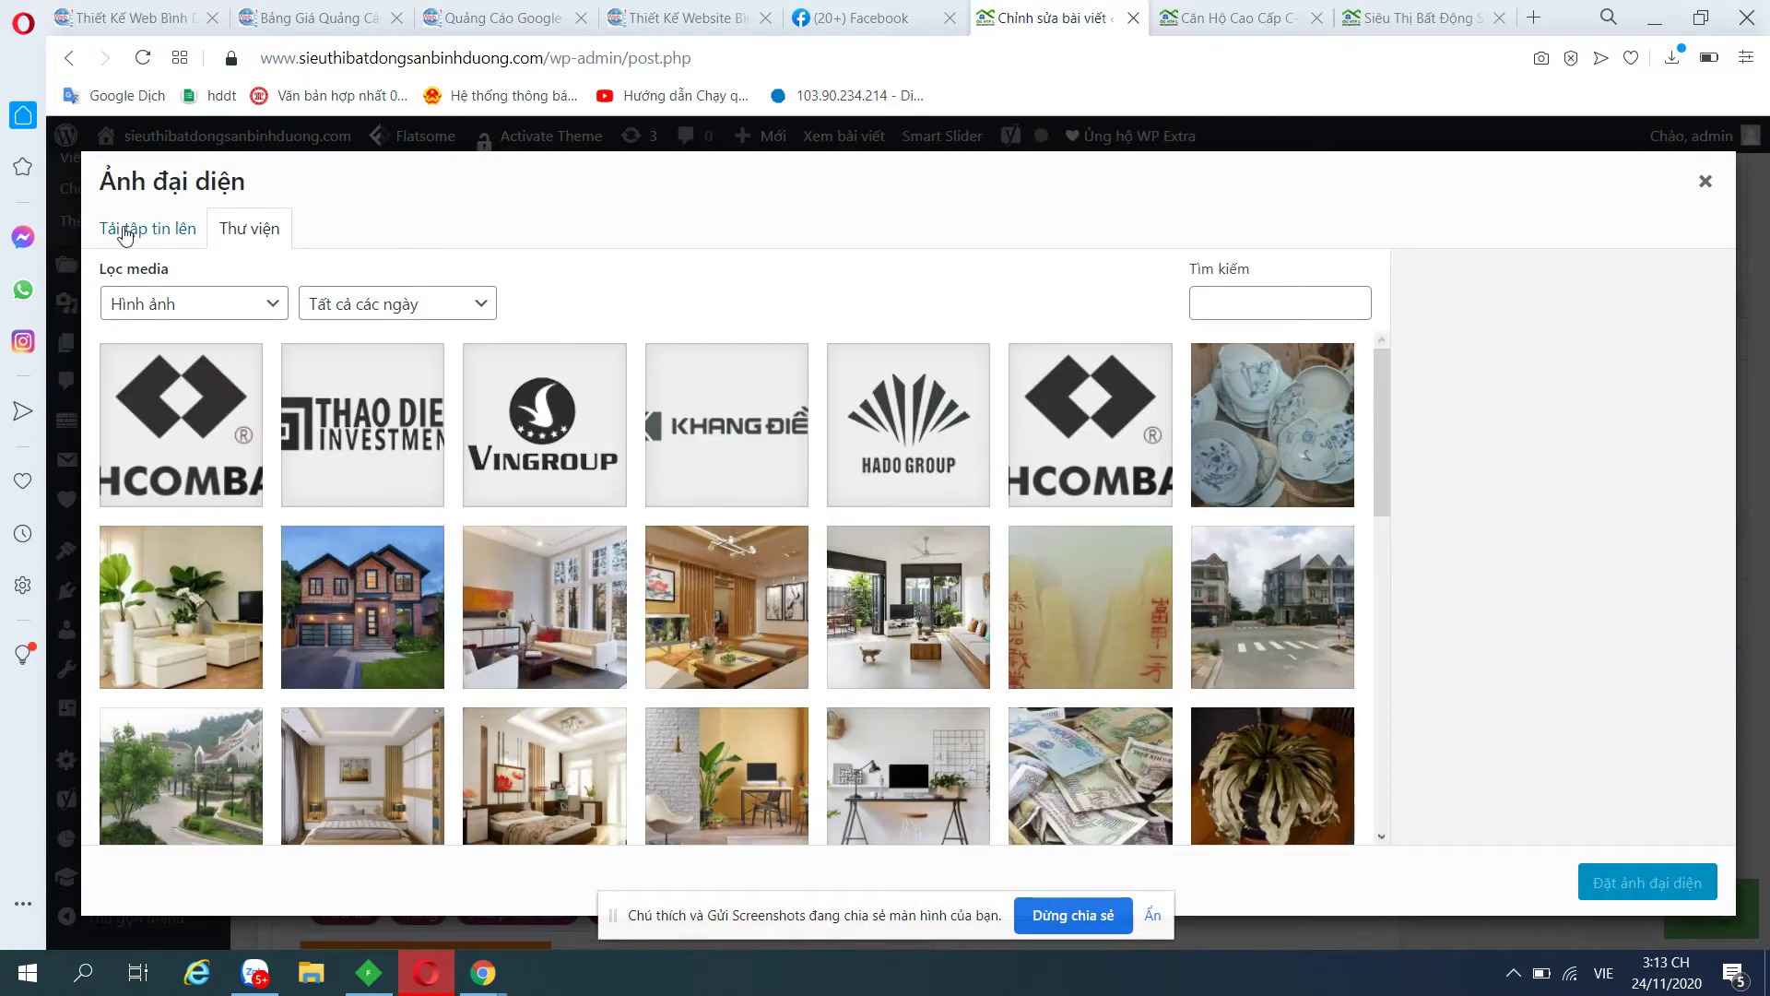
pyautogui.click(125, 235)
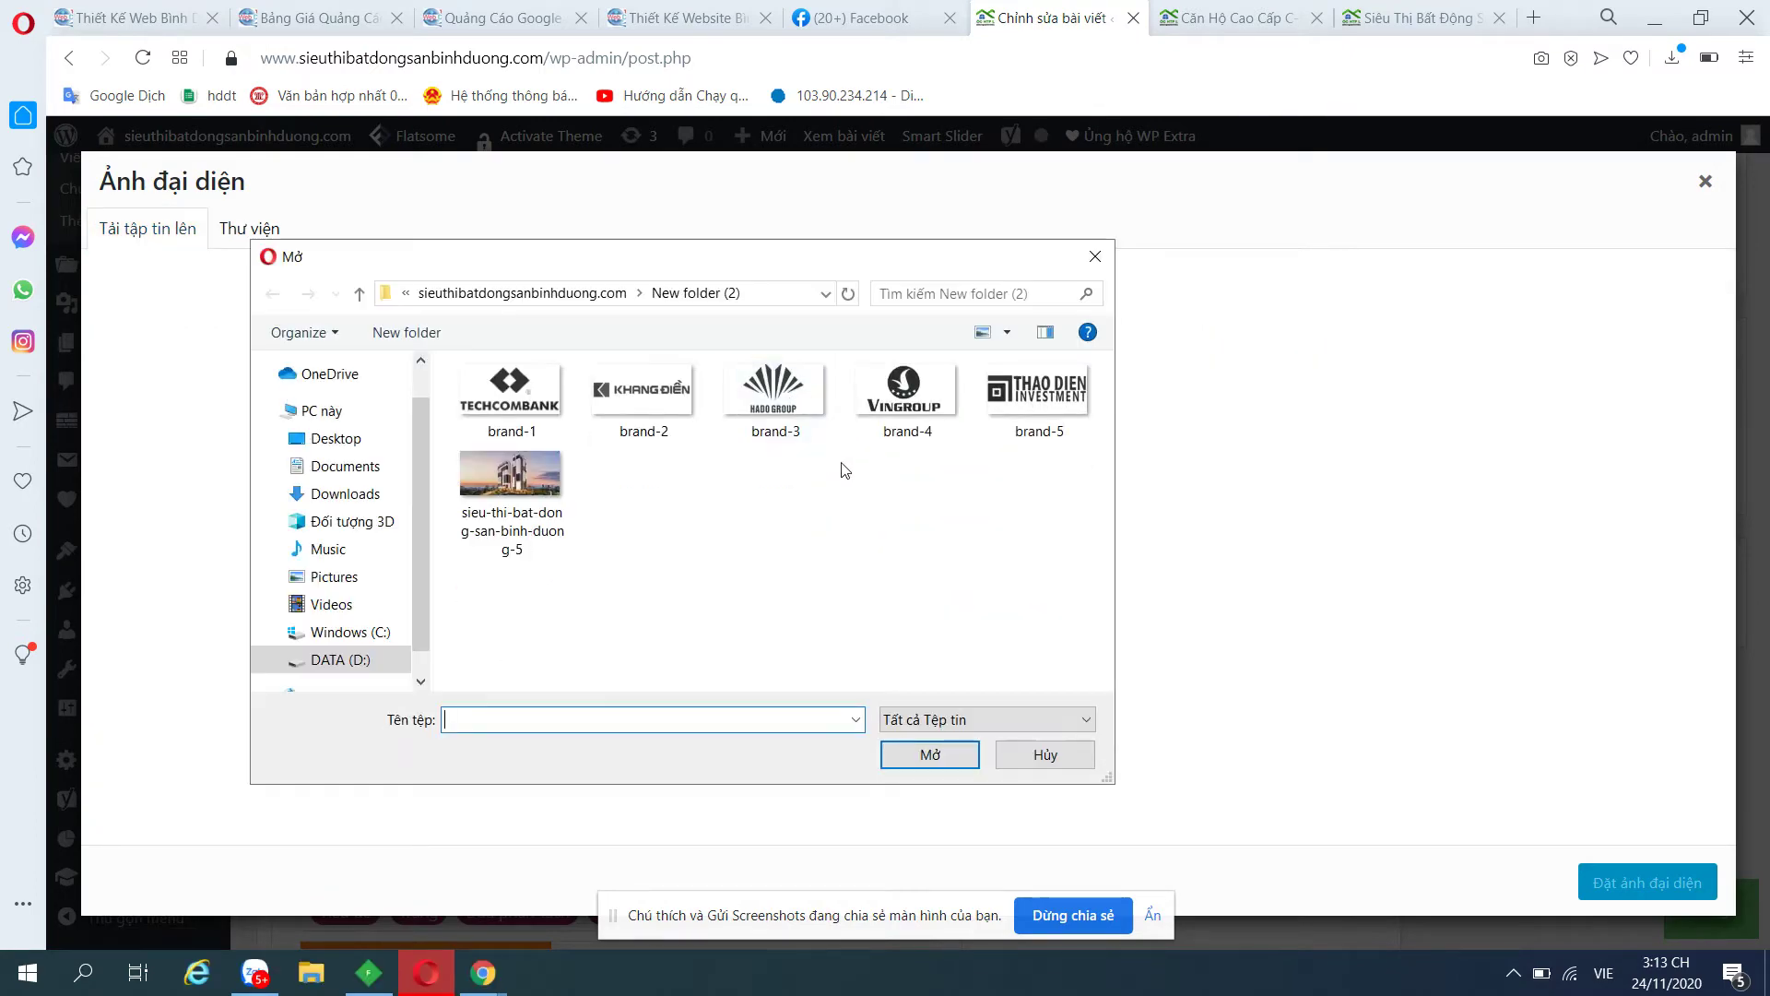
pyautogui.click(527, 467)
pyautogui.click(928, 753)
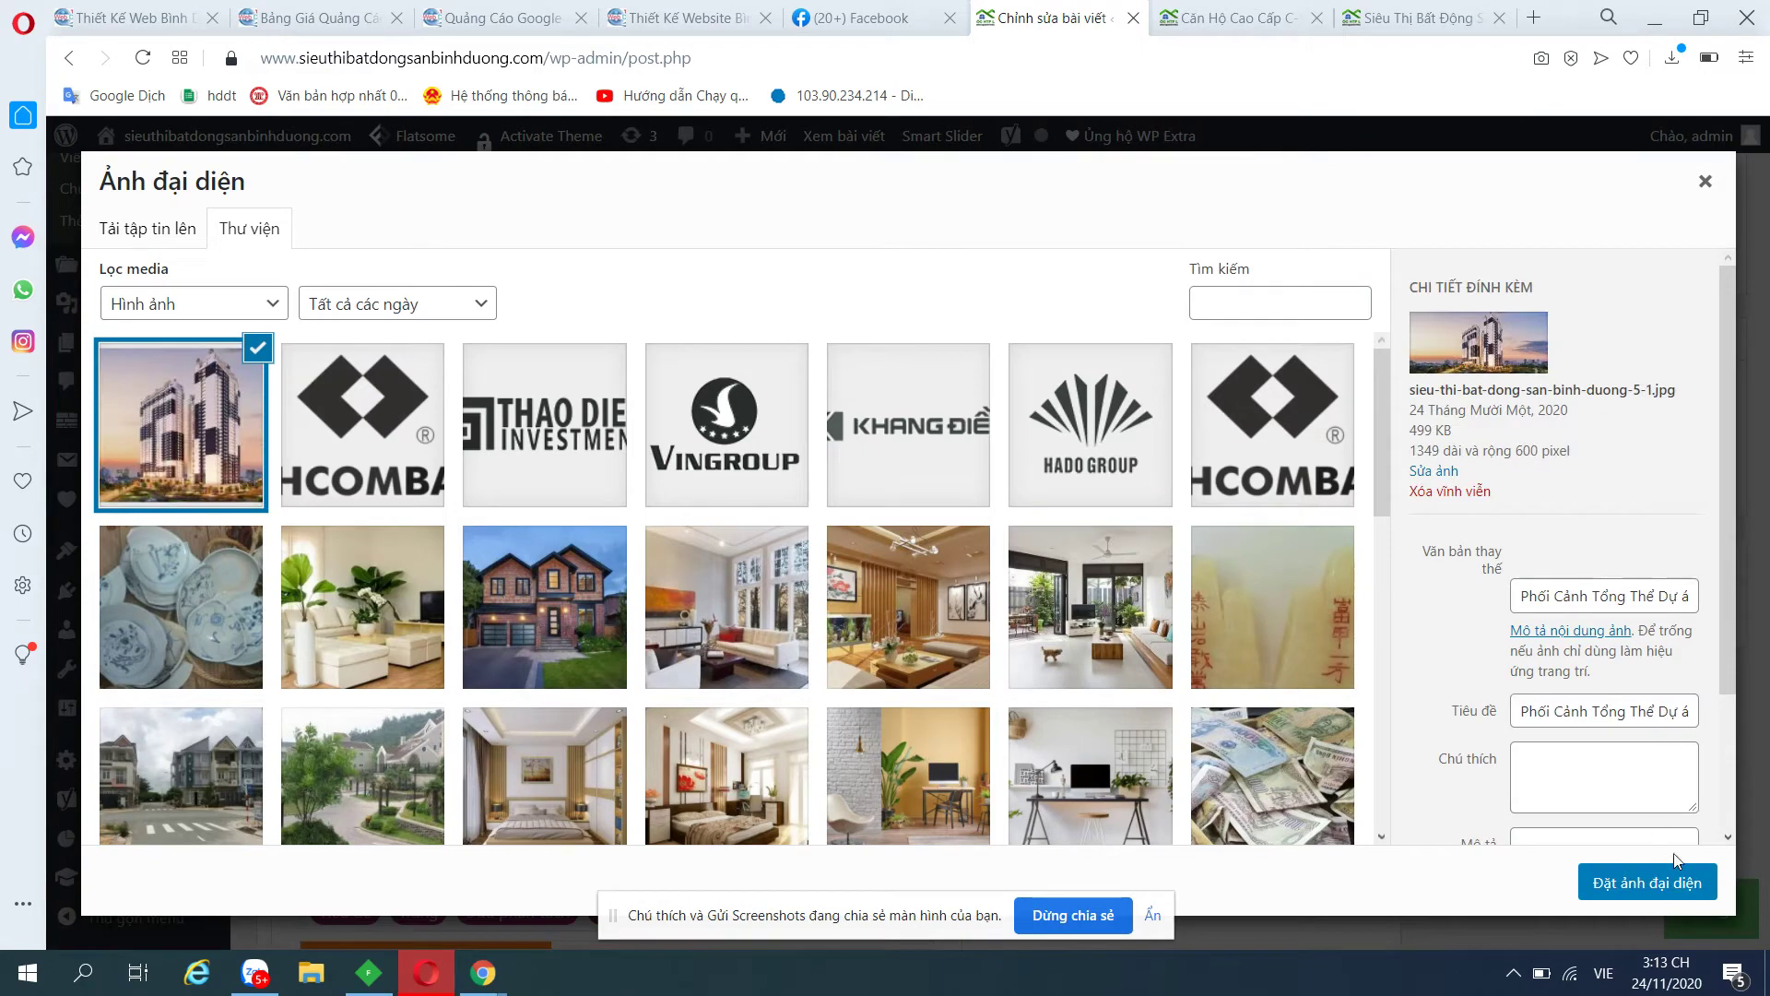
pyautogui.click(1671, 890)
# Publish the new Căn Hộ Cao Cấp C-Skyview post.
pyautogui.scroll(5, 1673, 888)
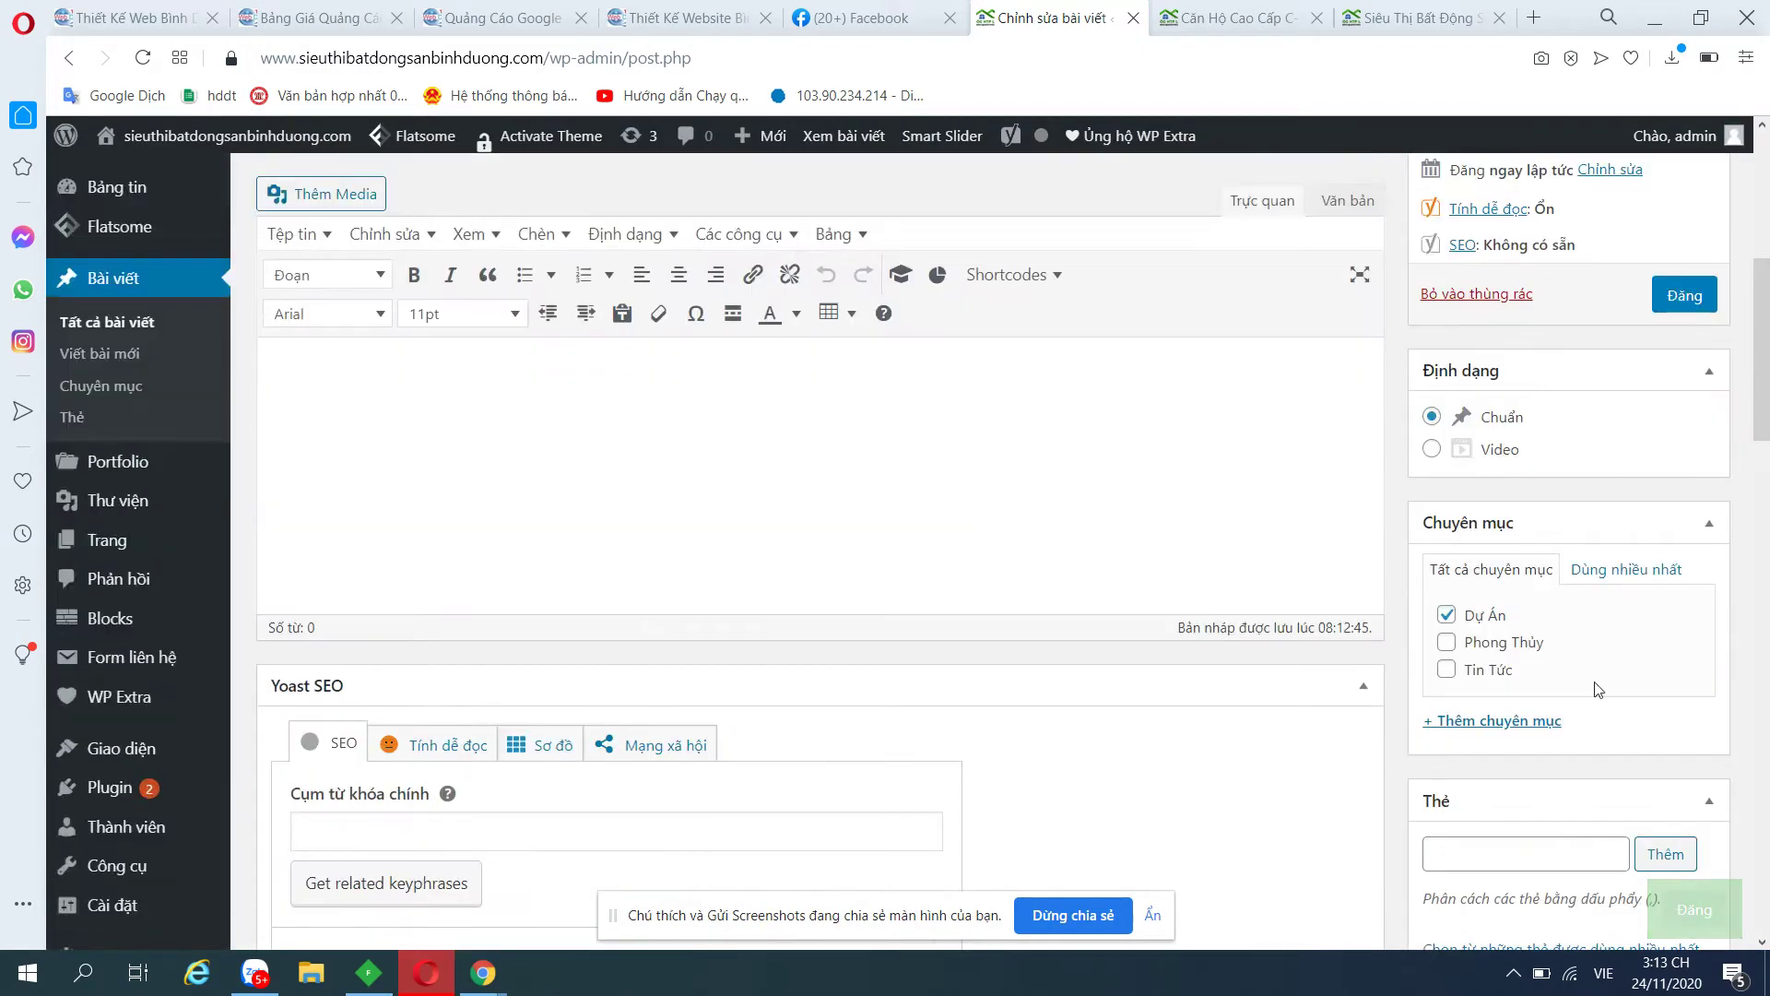
pyautogui.click(1685, 297)
pyautogui.scroll(3, 1685, 304)
pyautogui.scroll(-7, 1303, 608)
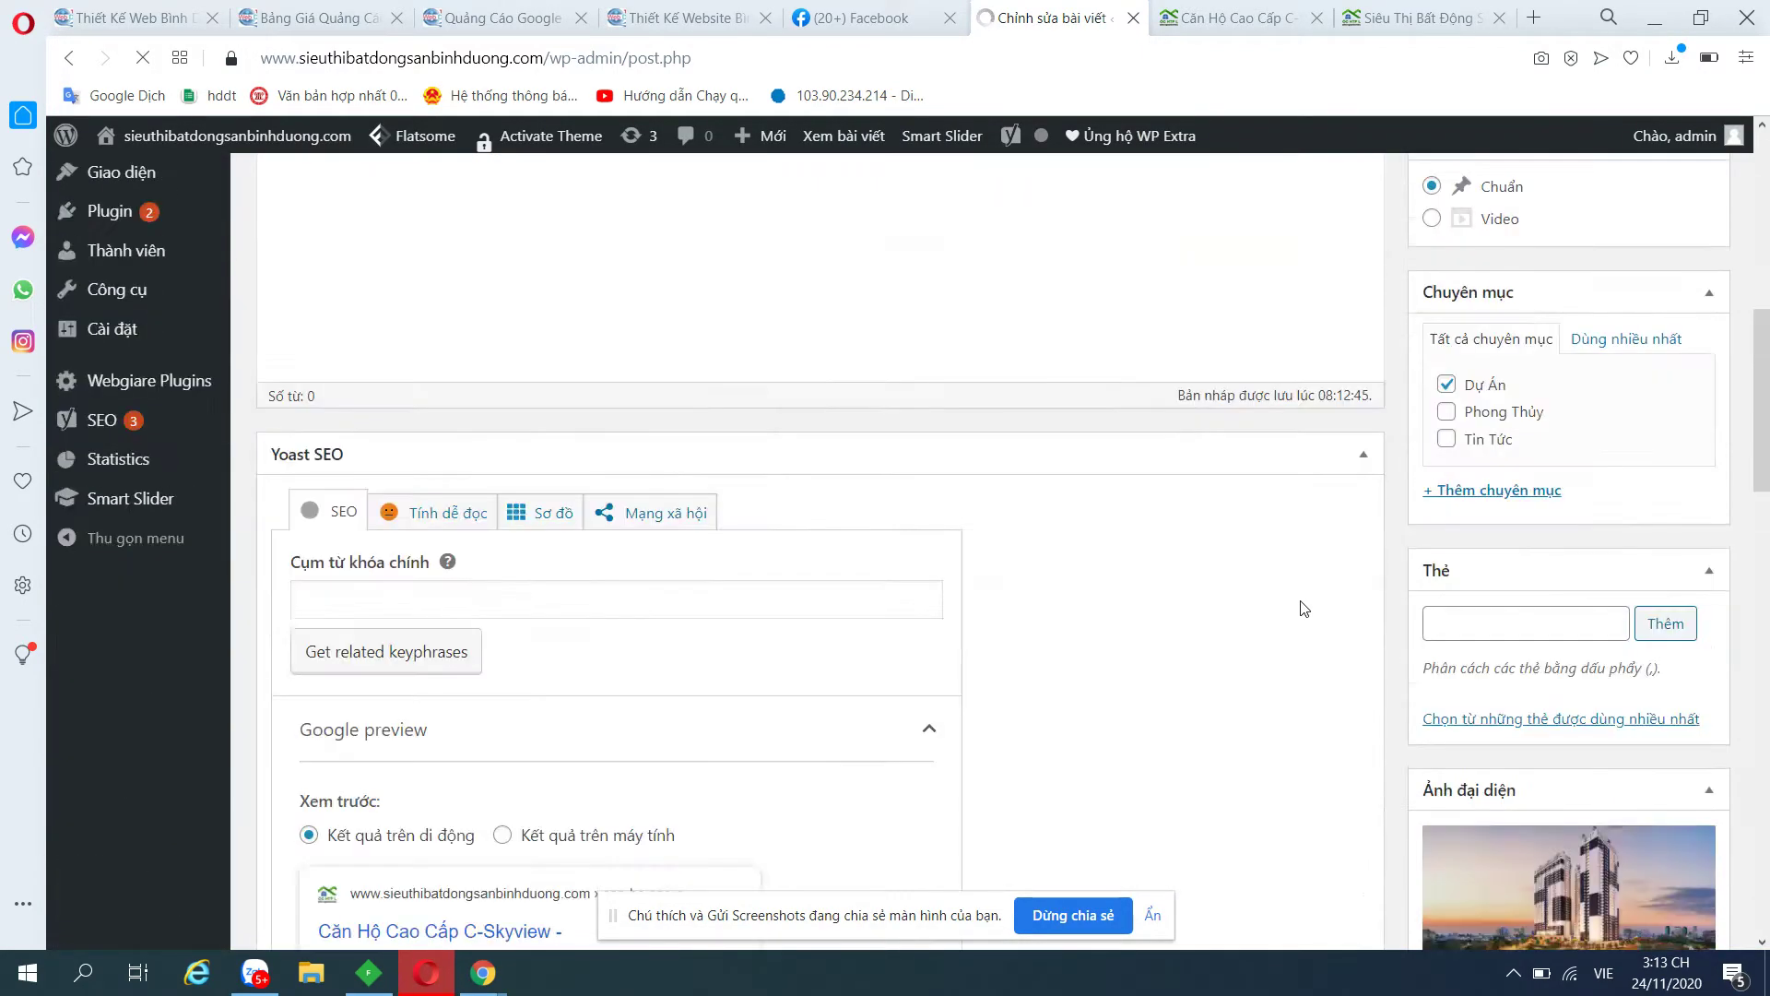
pyautogui.scroll(7, 1304, 604)
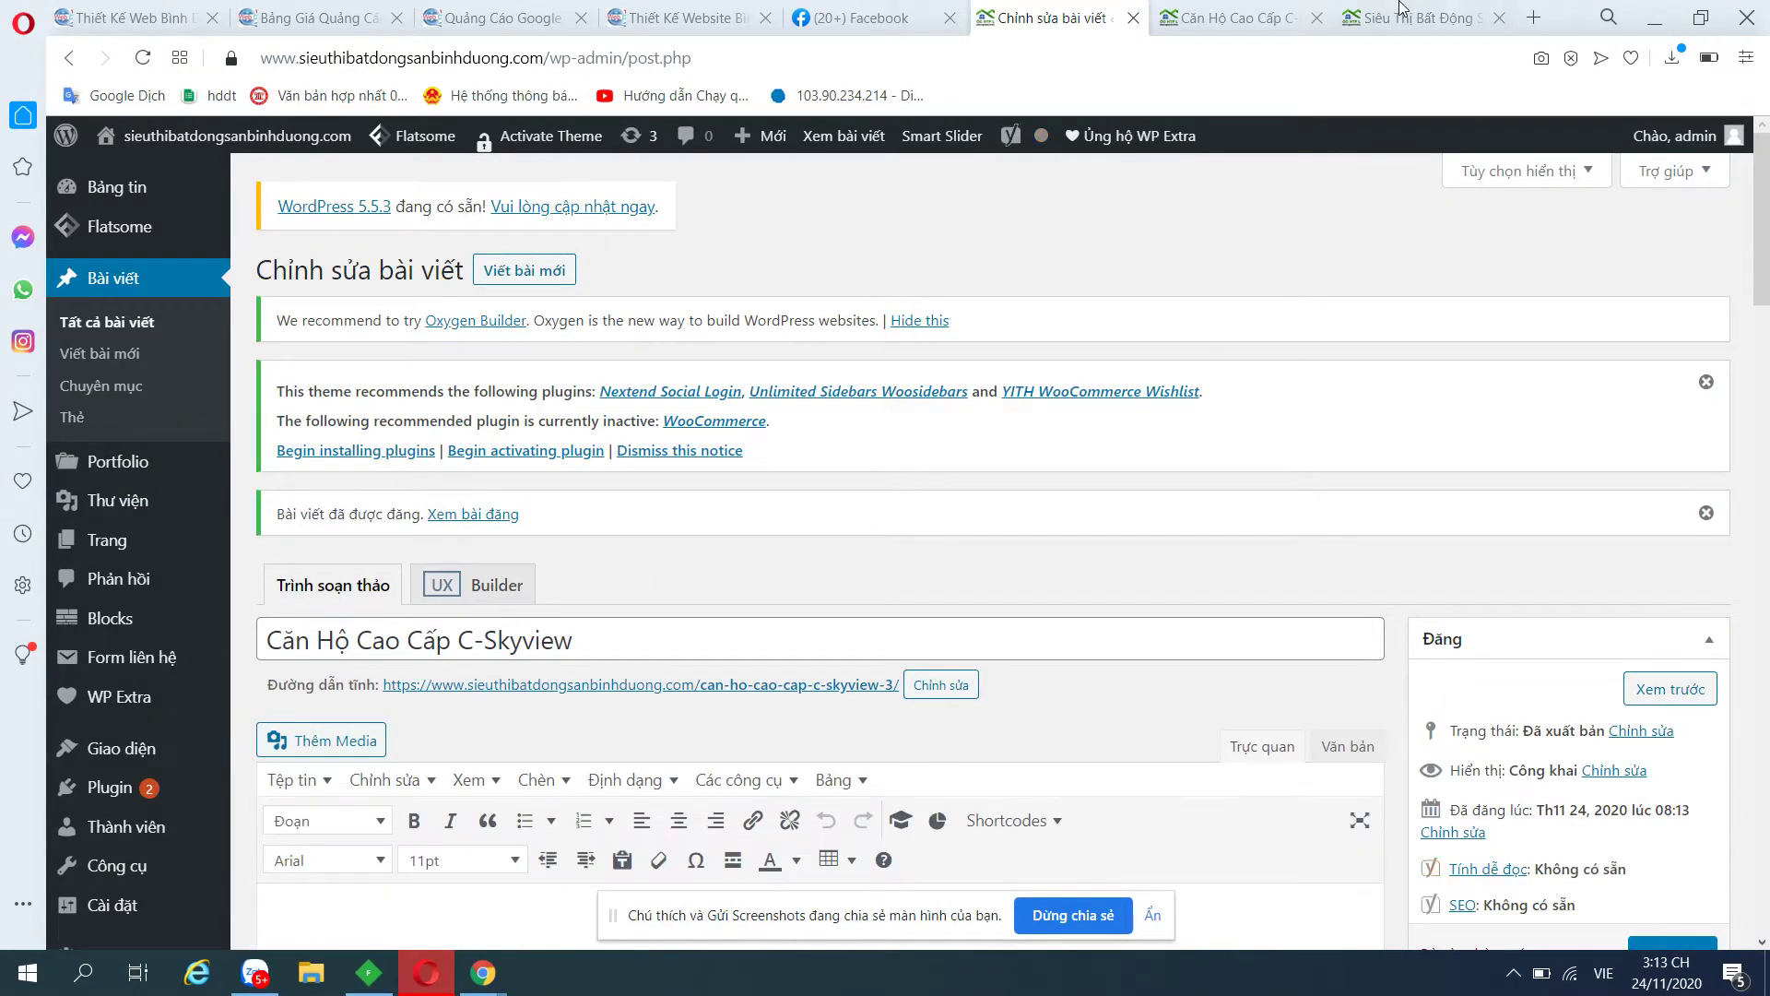
# Reload the homepage and view the new C-Skyview post dated 24 Tháng Mười Một, 2020 under Dự Án Nổi Bật.
pyautogui.click(1364, 9)
pyautogui.click(394, 931)
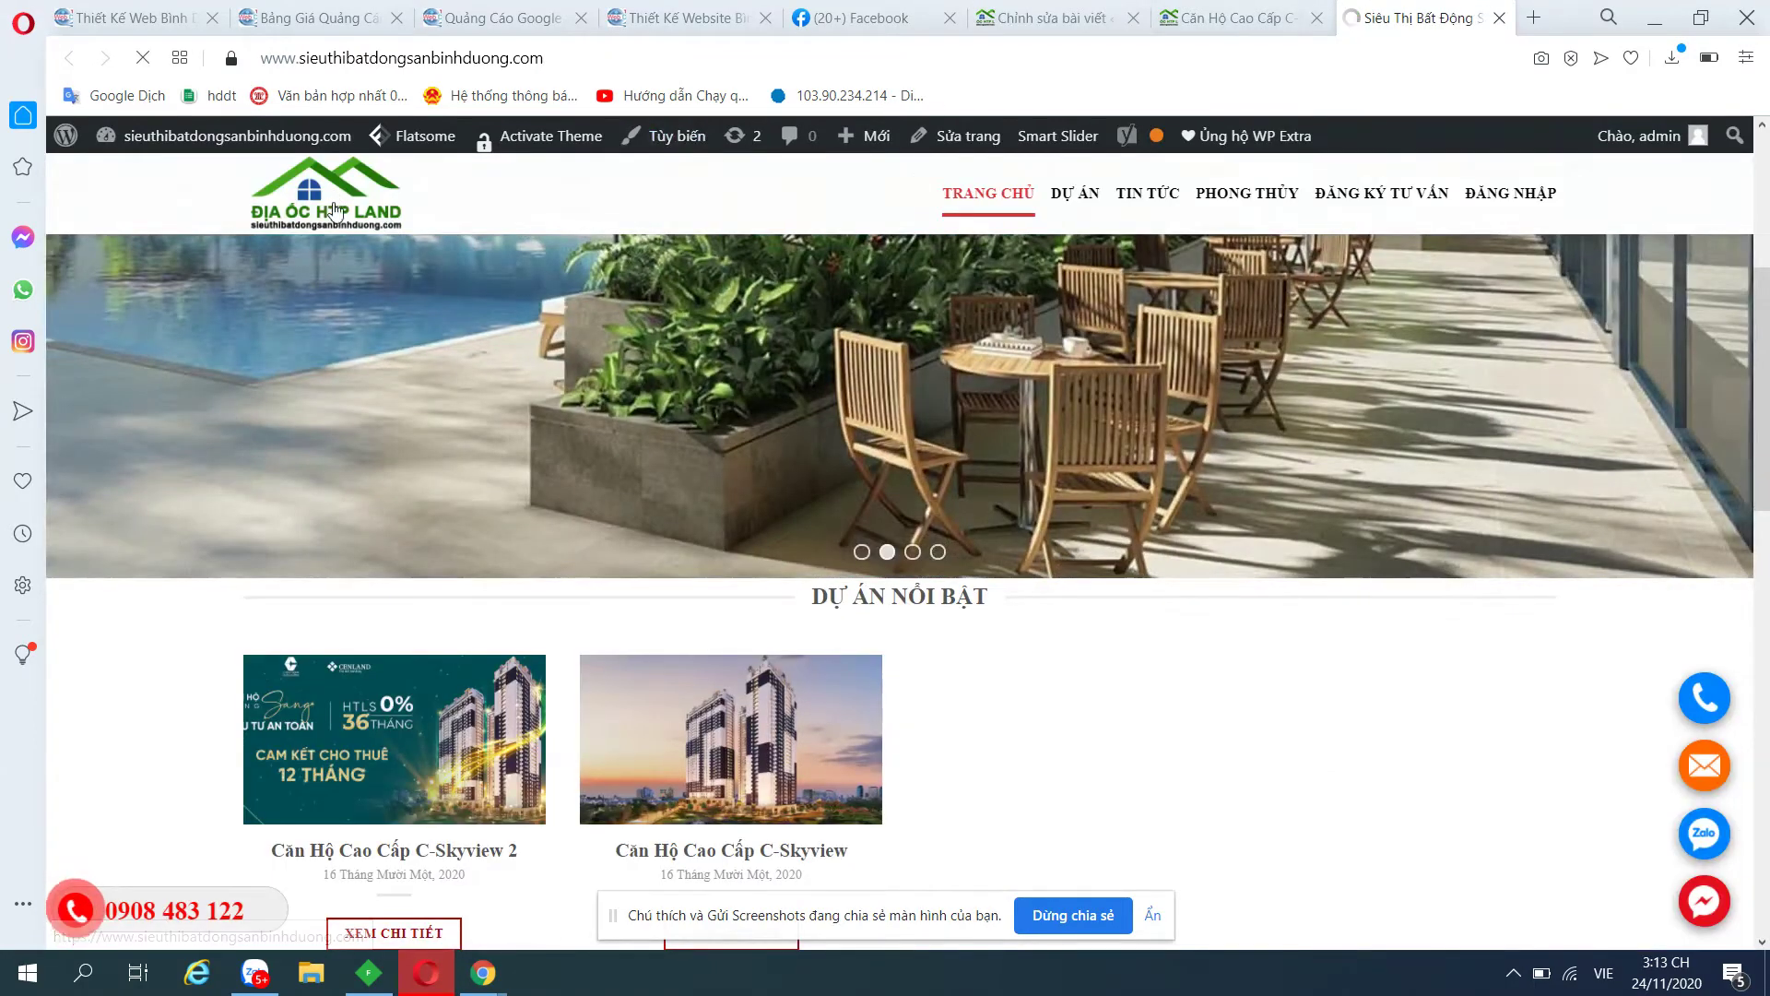
pyautogui.scroll(-3, 230, 526)
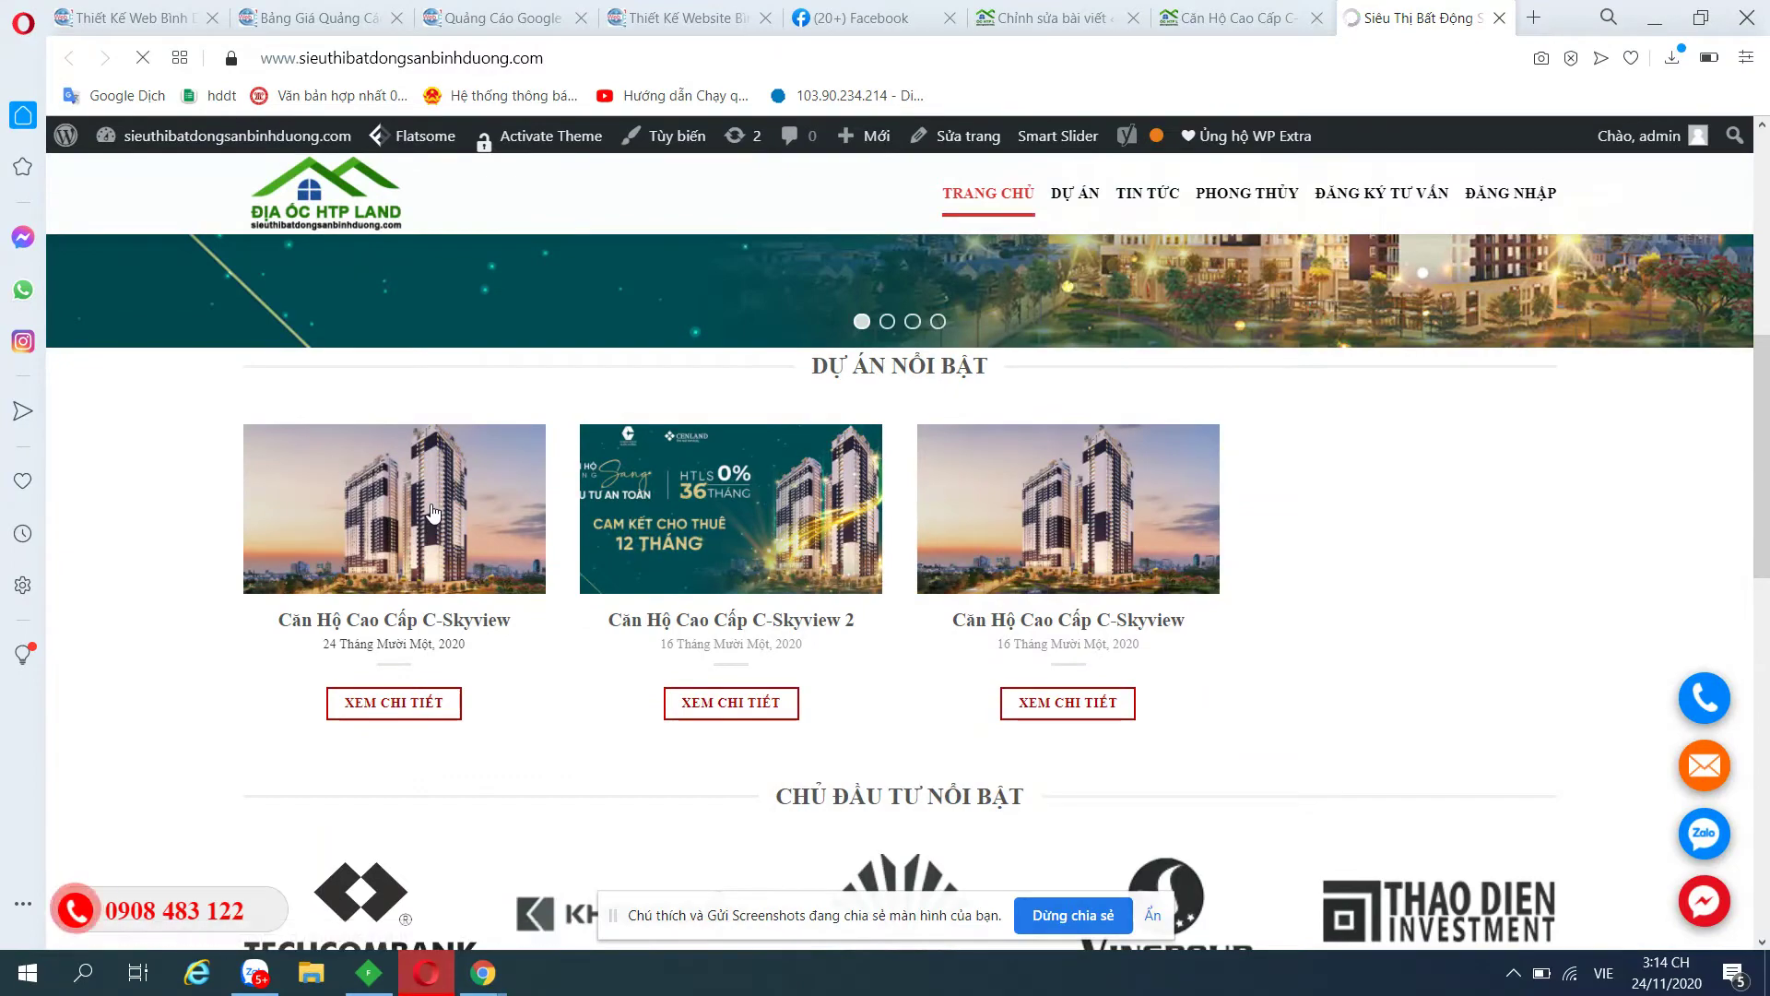
pyautogui.click(434, 512)
pyautogui.scroll(-5, 1463, 543)
pyautogui.scroll(5, 1464, 543)
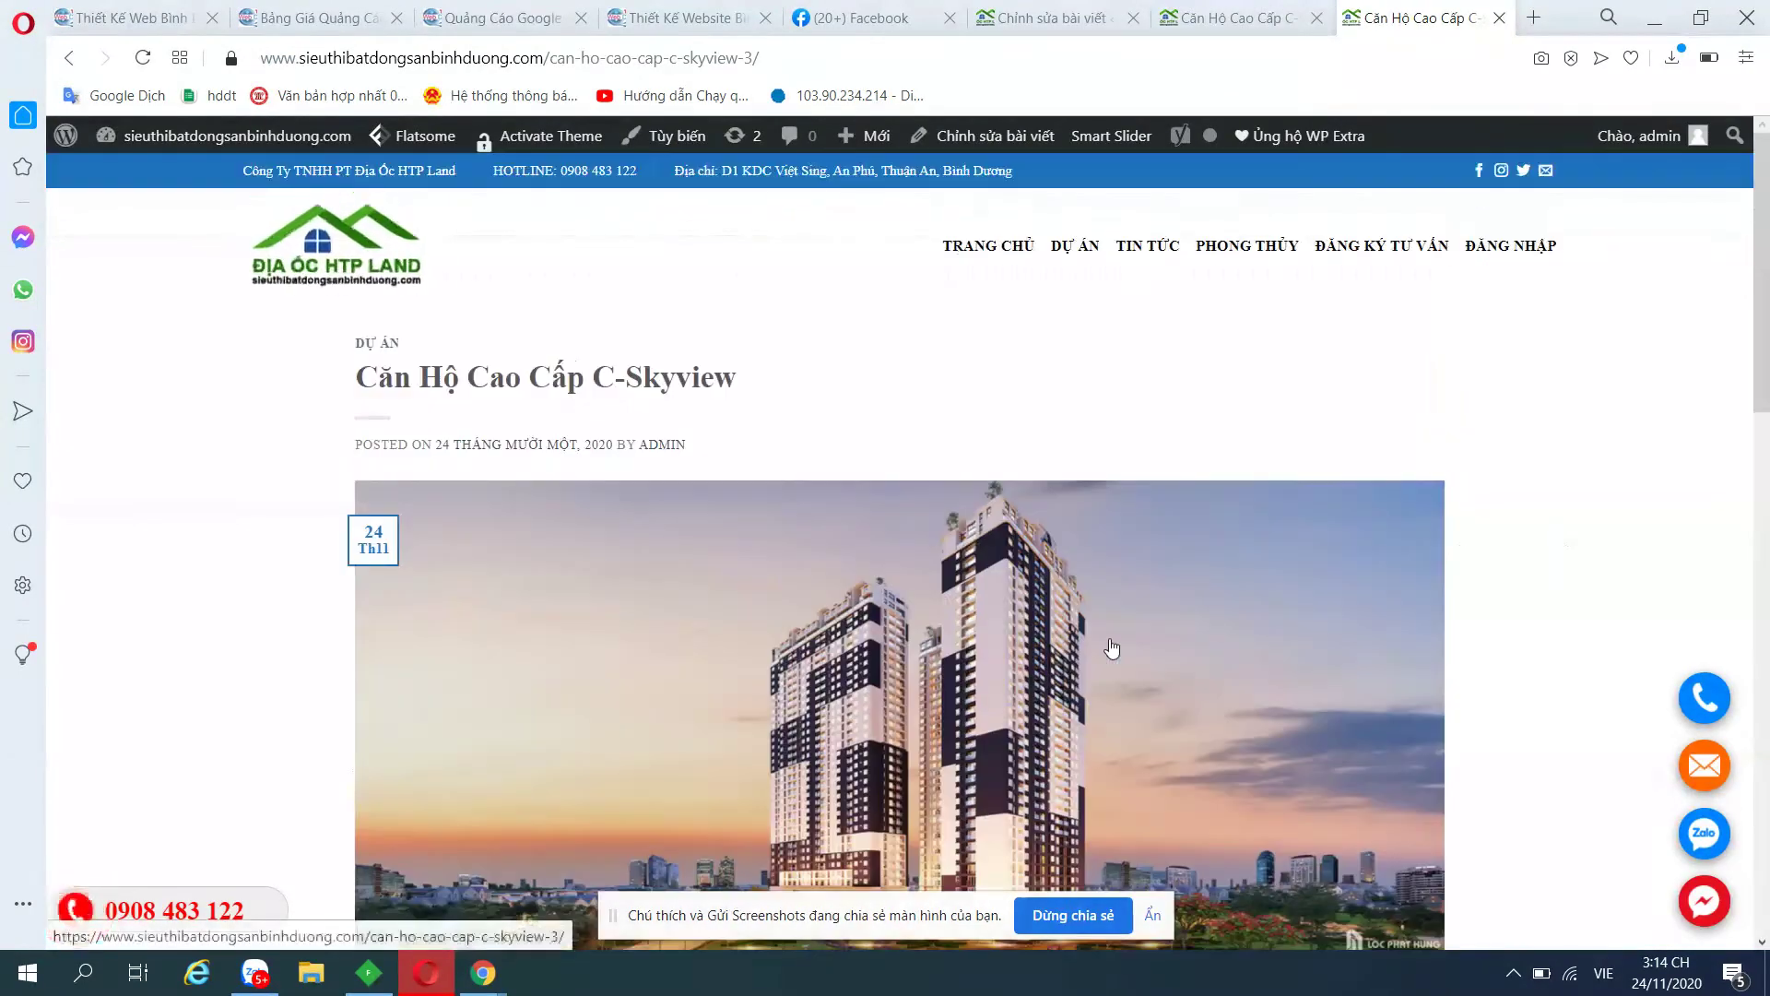
# Return the site tab to the homepage and open the newly published post in UX Builder.
pyautogui.press('F5')
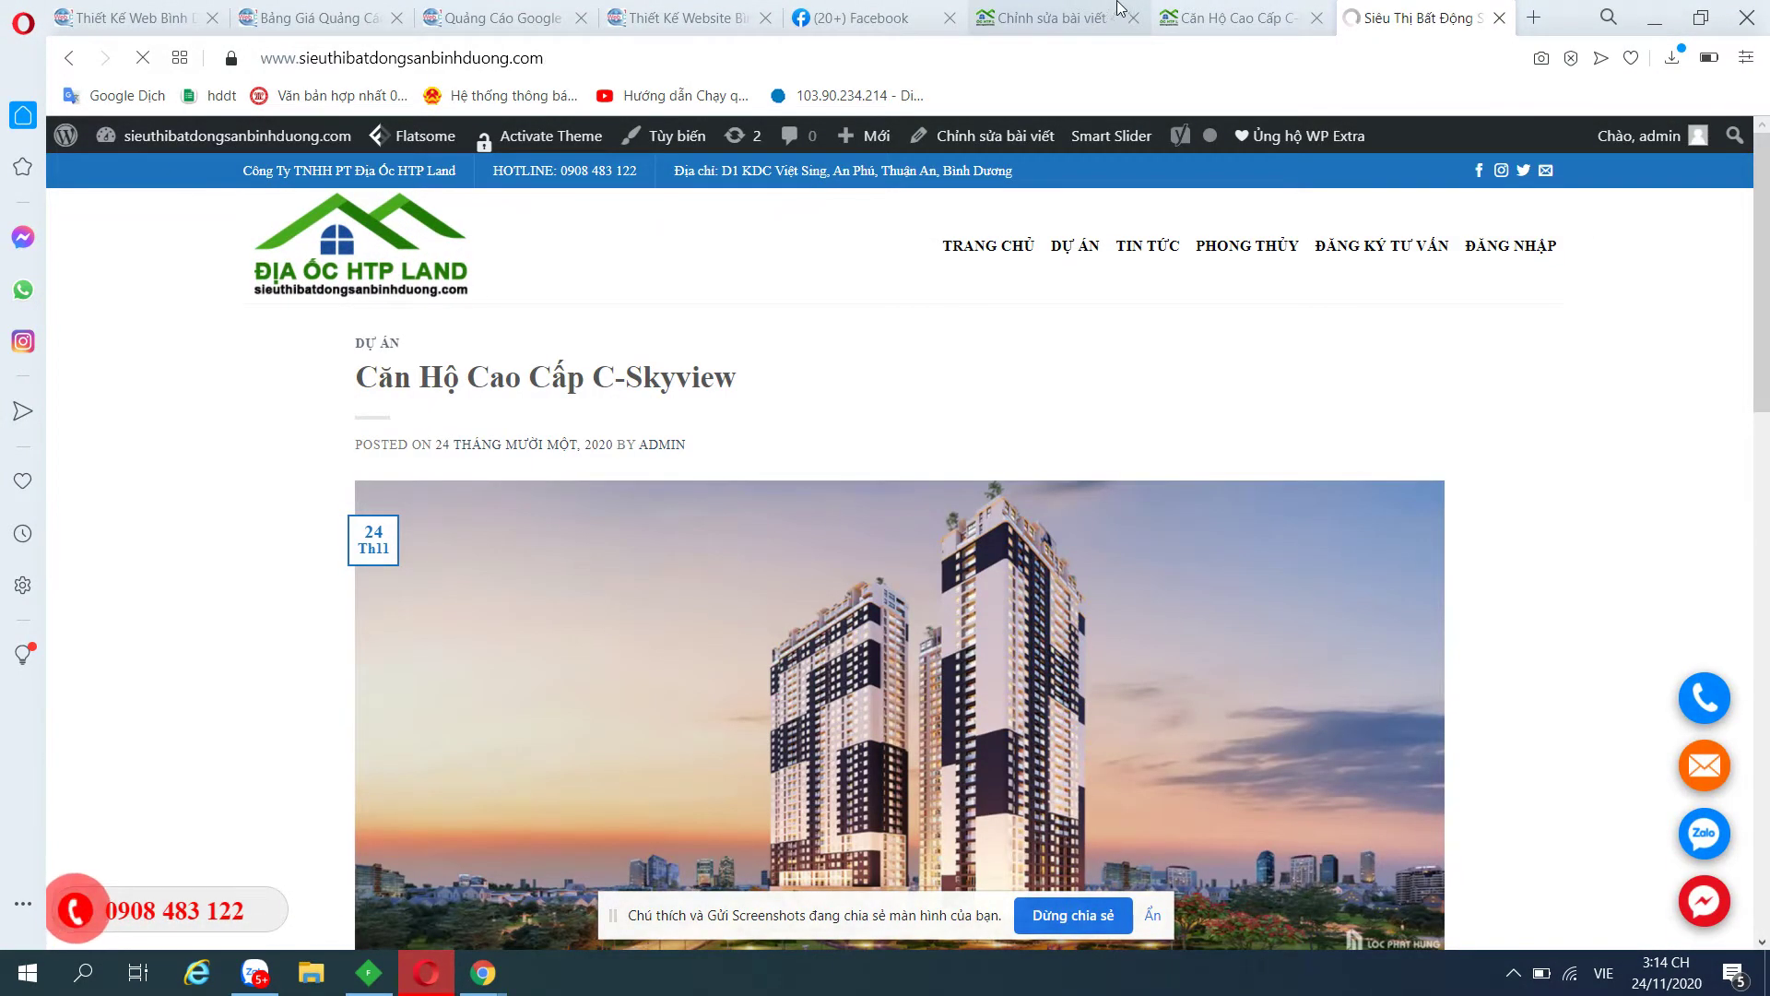
pyautogui.hotkey('ctrl', 'Tab')
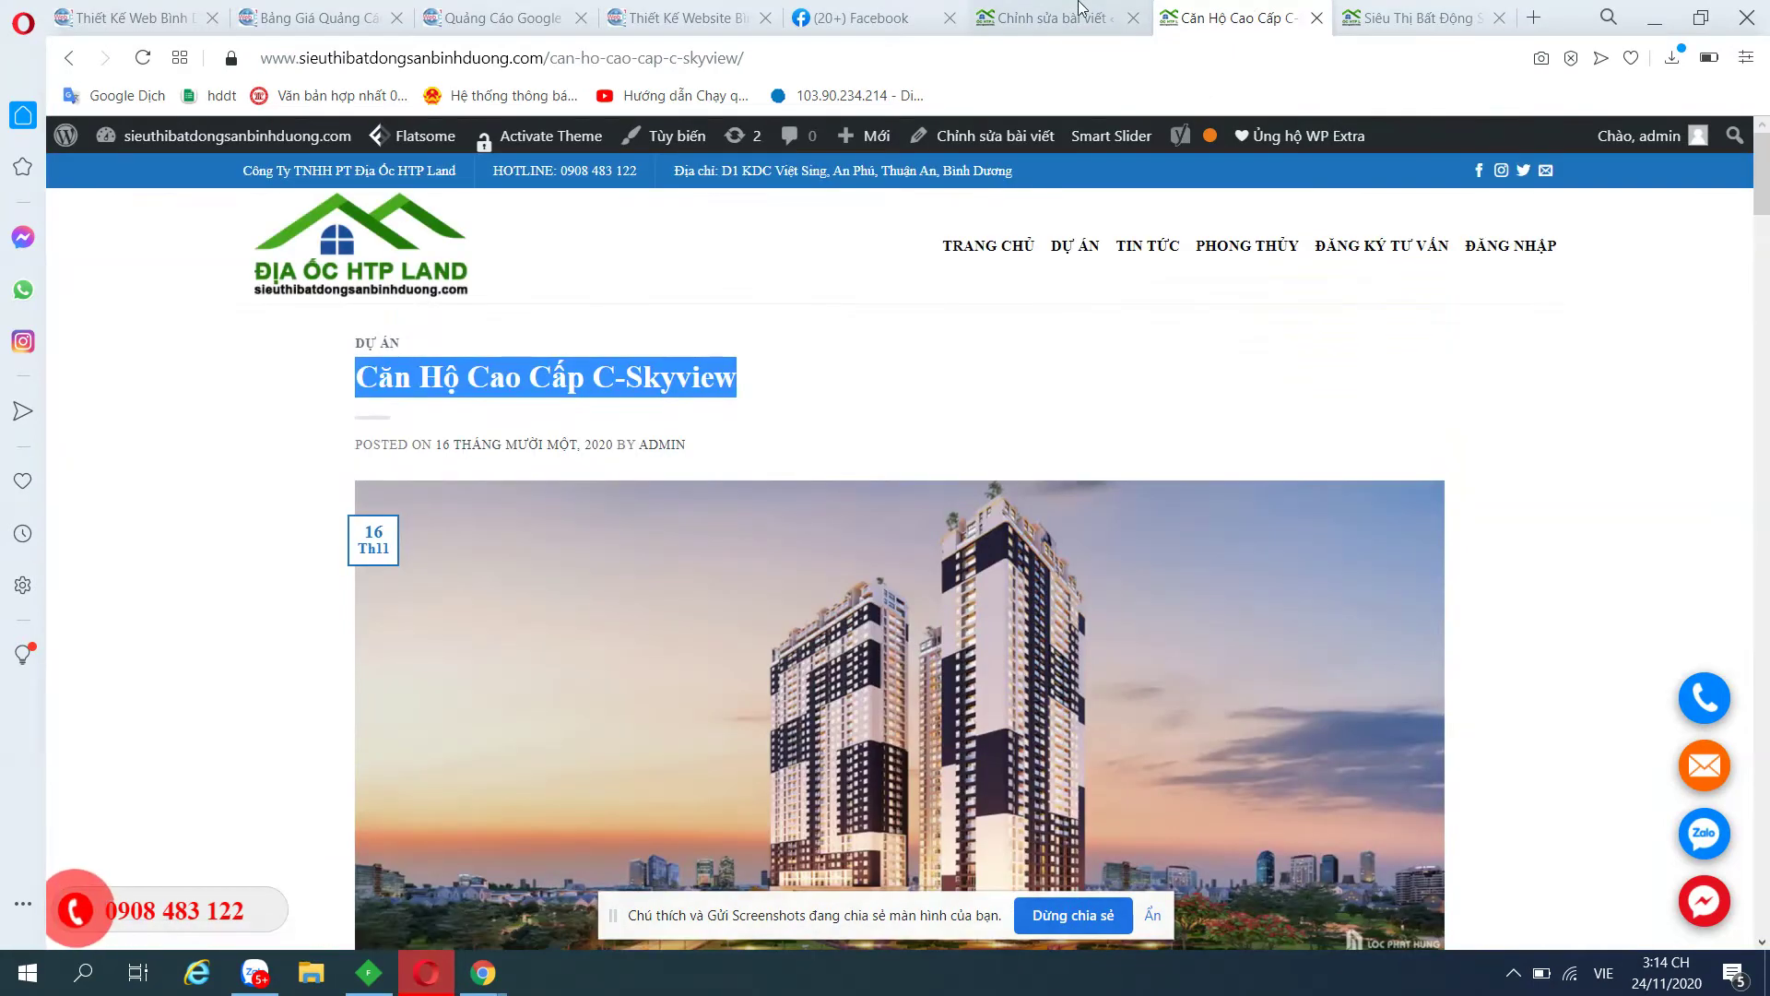
pyautogui.click(1081, 8)
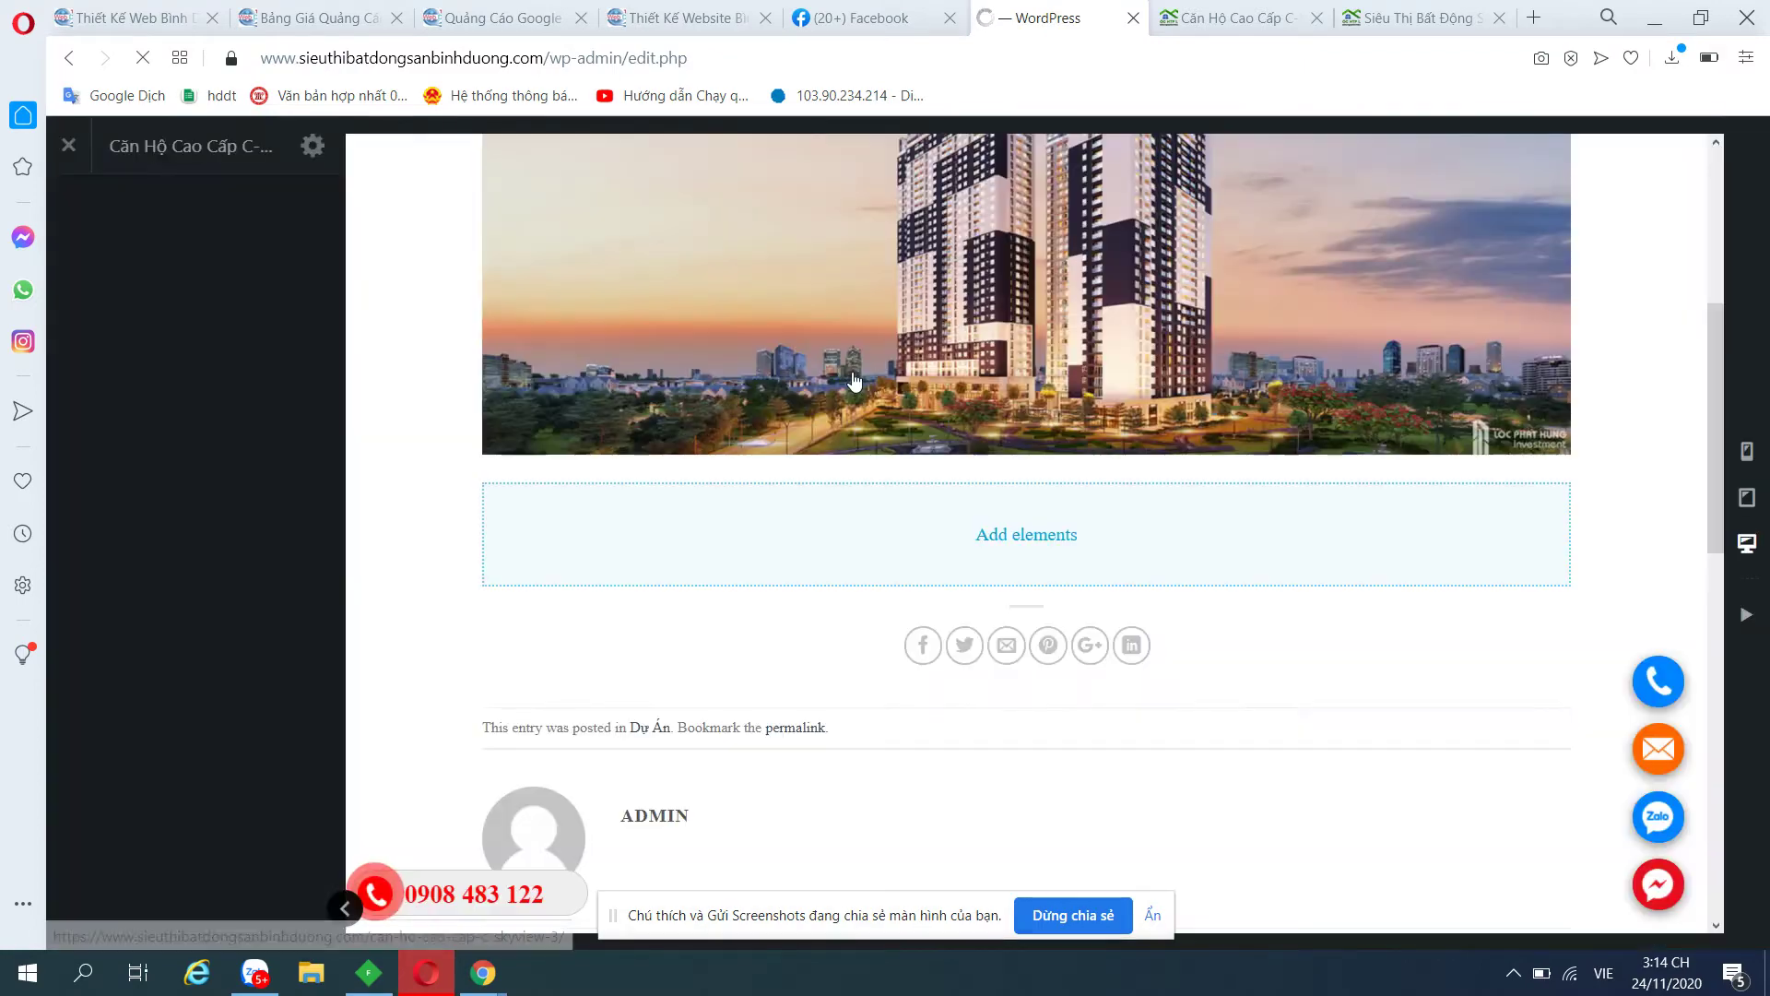
# Open the C-Skyview project dated 16 Tháng Mười Một, 2020 from the homepage and examine its image slider and project overview.
pyautogui.click(1415, 17)
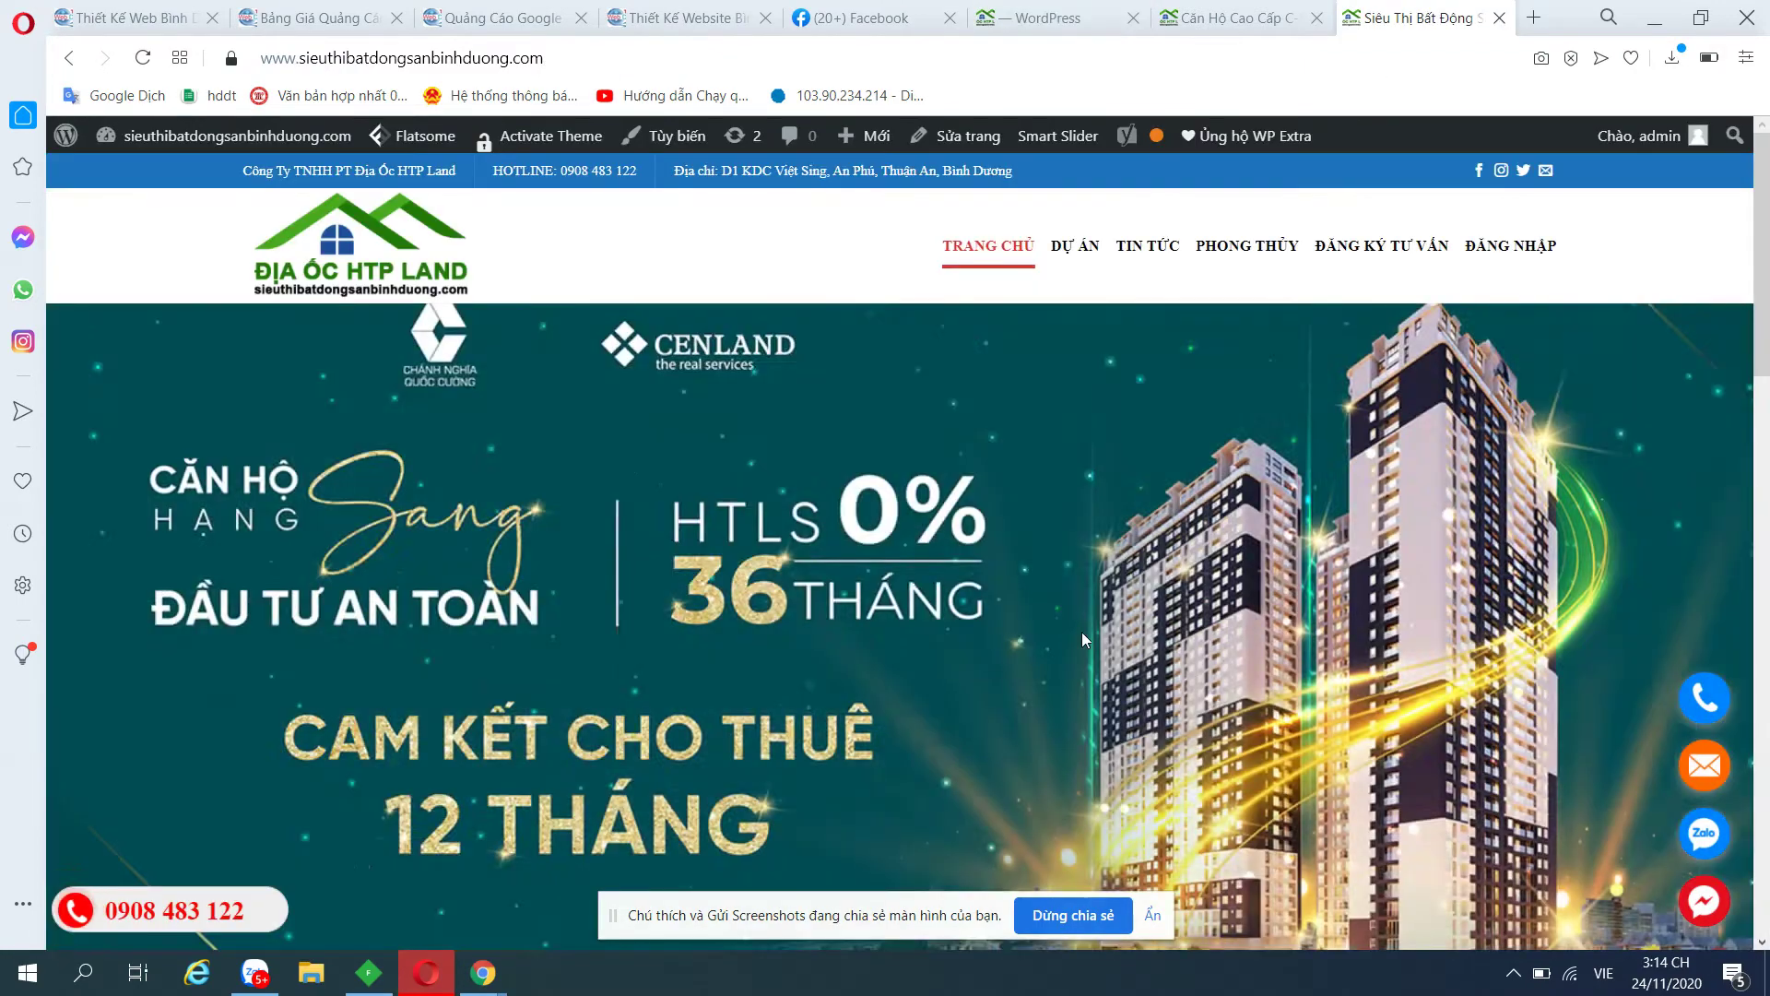
pyautogui.scroll(-5, 1030, 657)
pyautogui.scroll(-3, 1029, 657)
pyautogui.click(1097, 409)
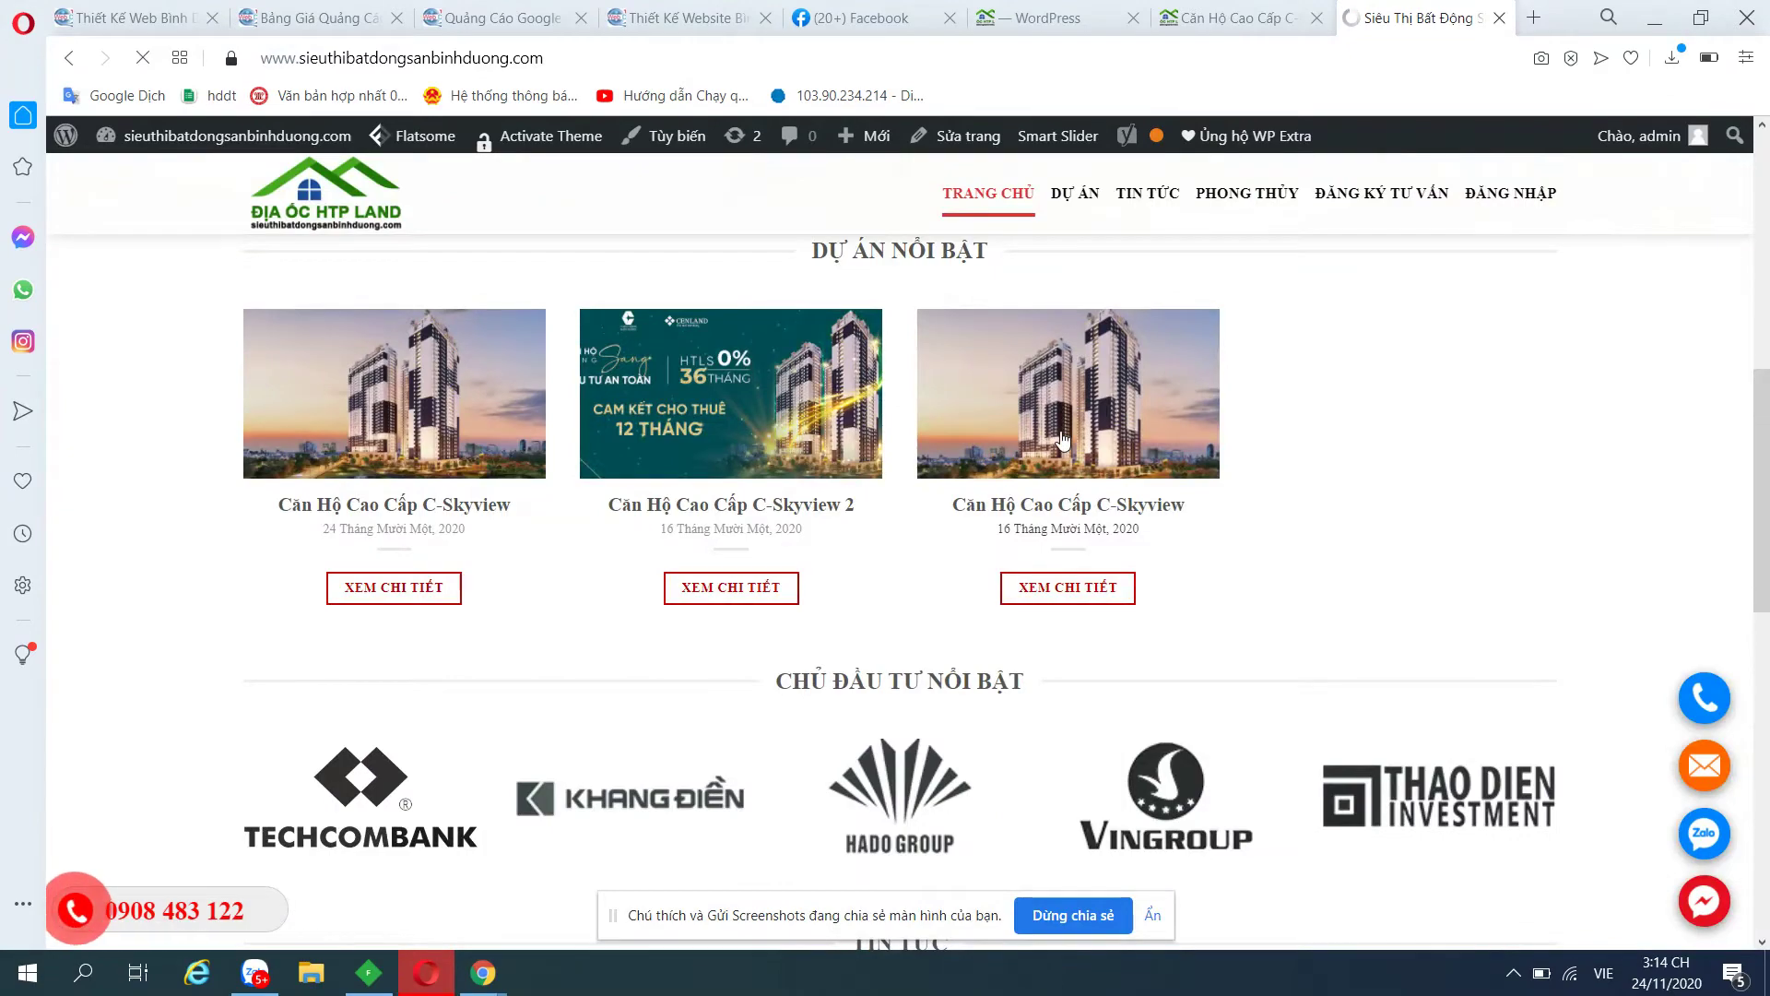
pyautogui.scroll(-10, 1047, 455)
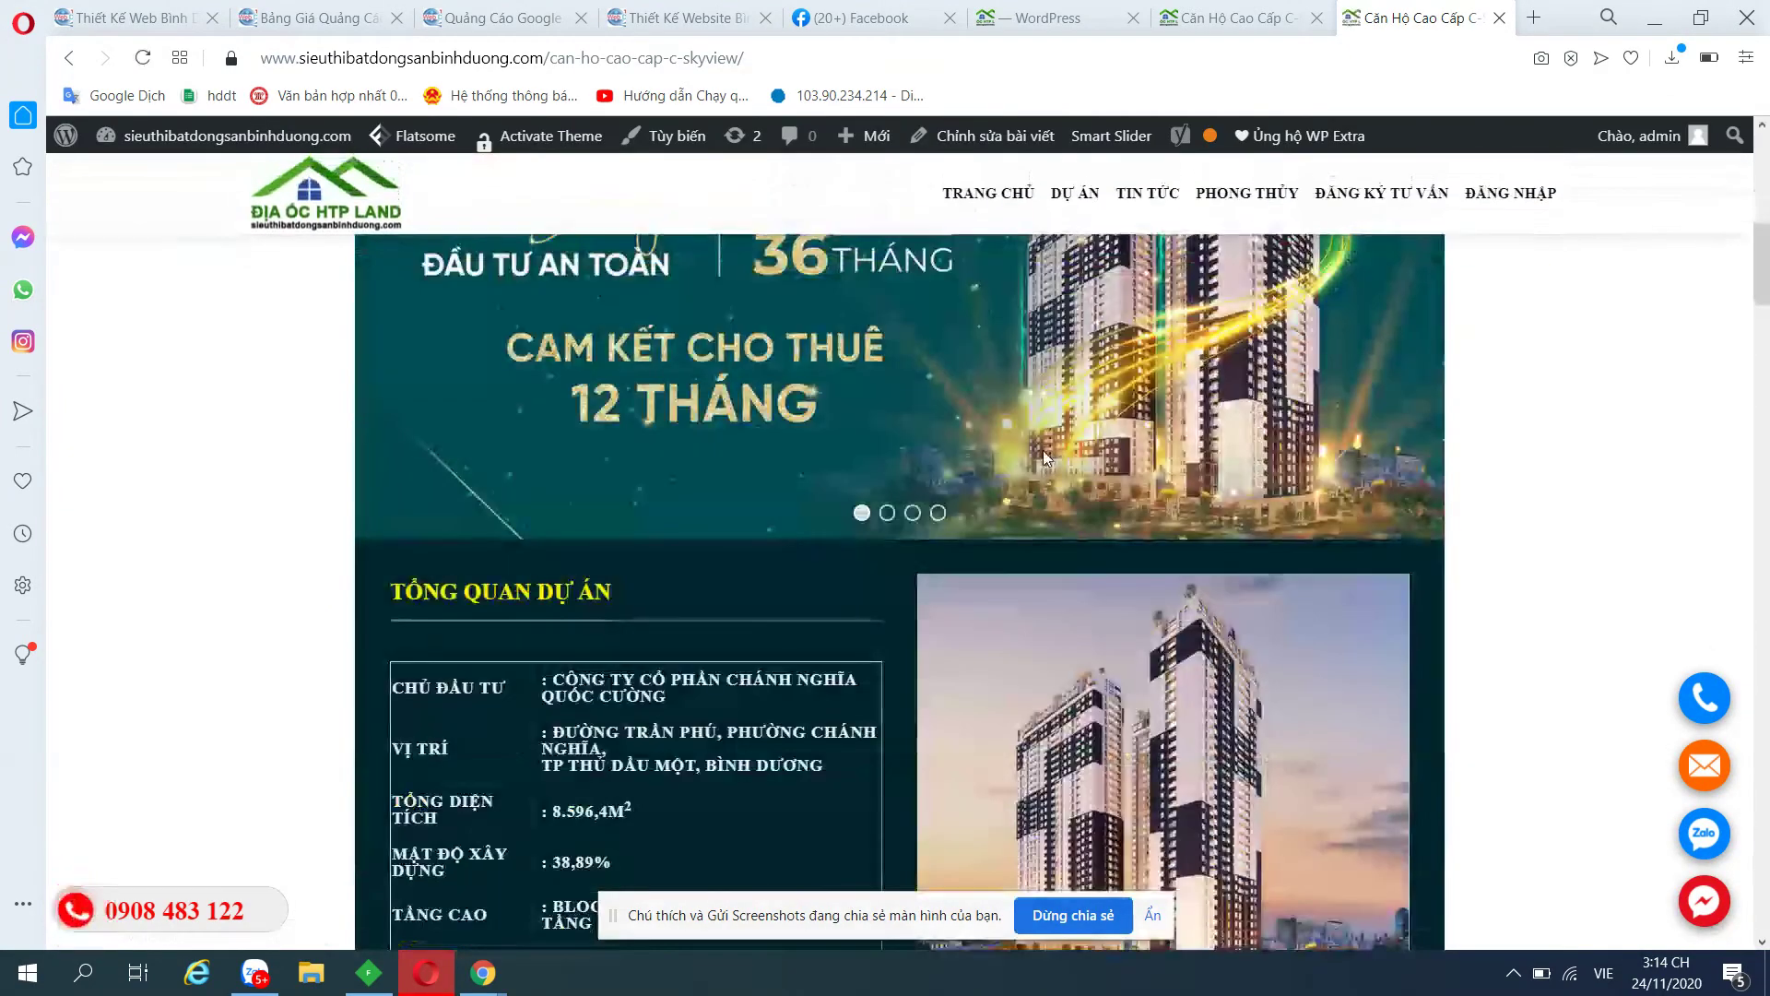
pyautogui.scroll(3, 960, 610)
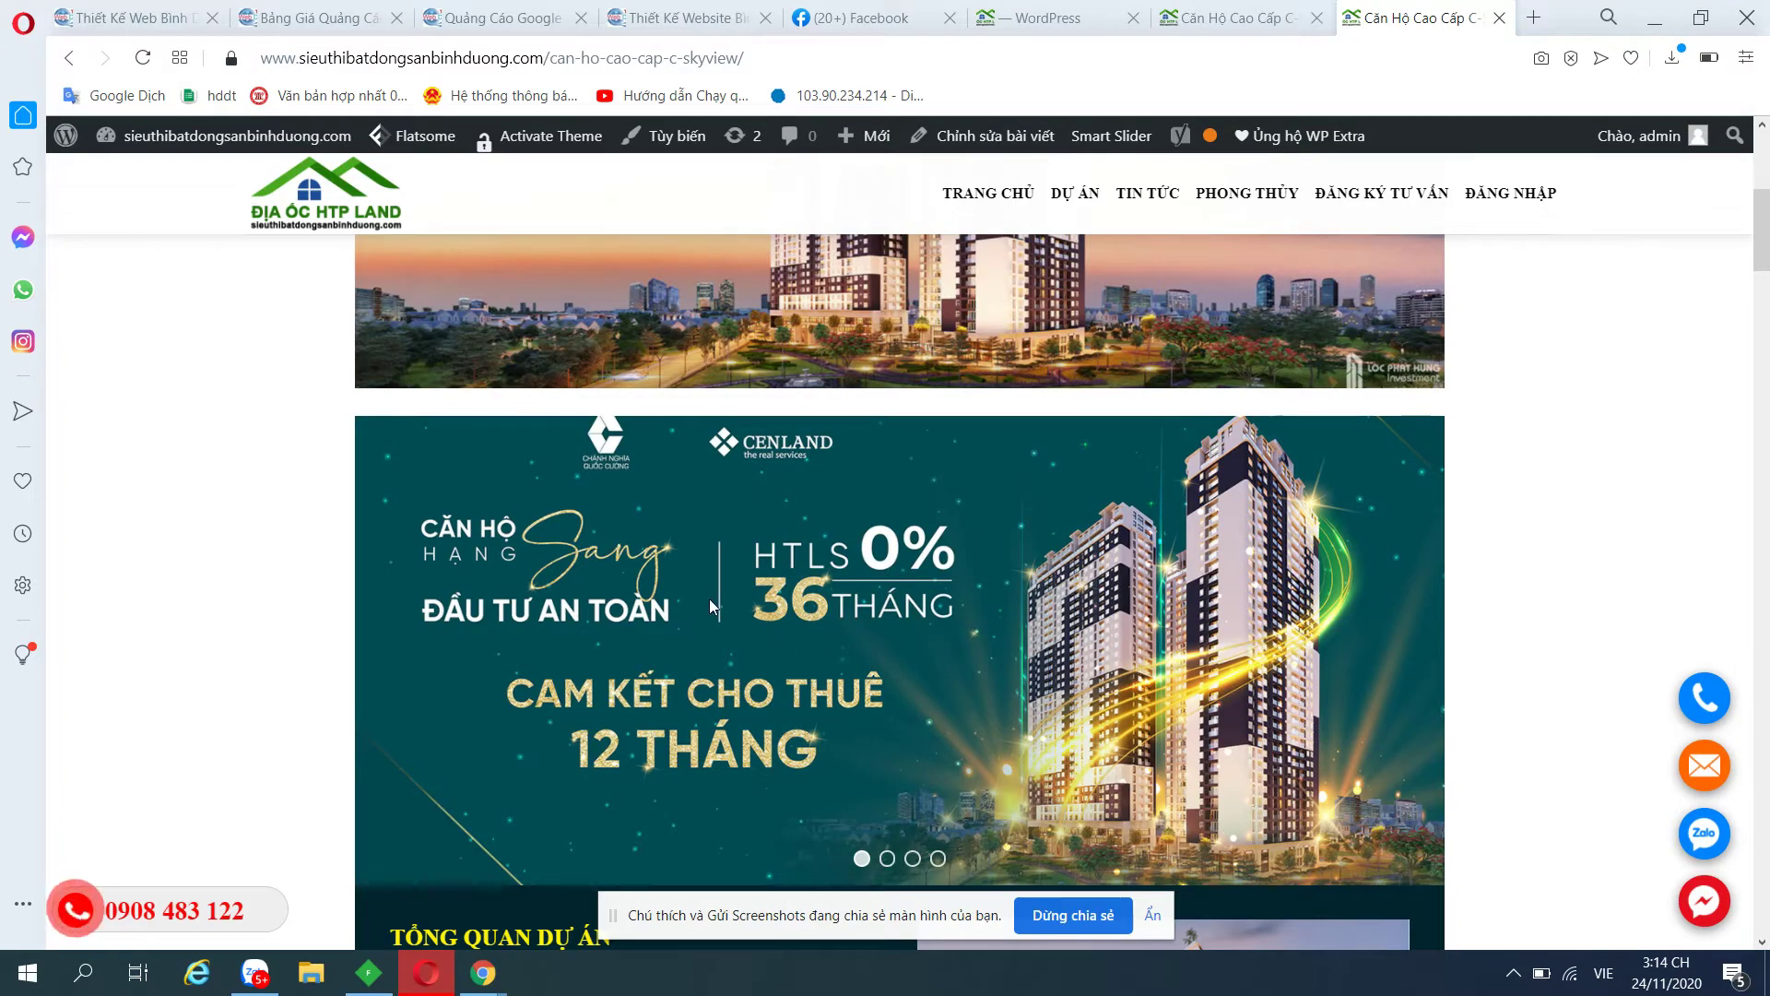
# Open the Smart Slider editing page of the hinhchay slider in a new browser tab.
pyautogui.moveTo(1110, 136)
pyautogui.moveTo(1133, 237)
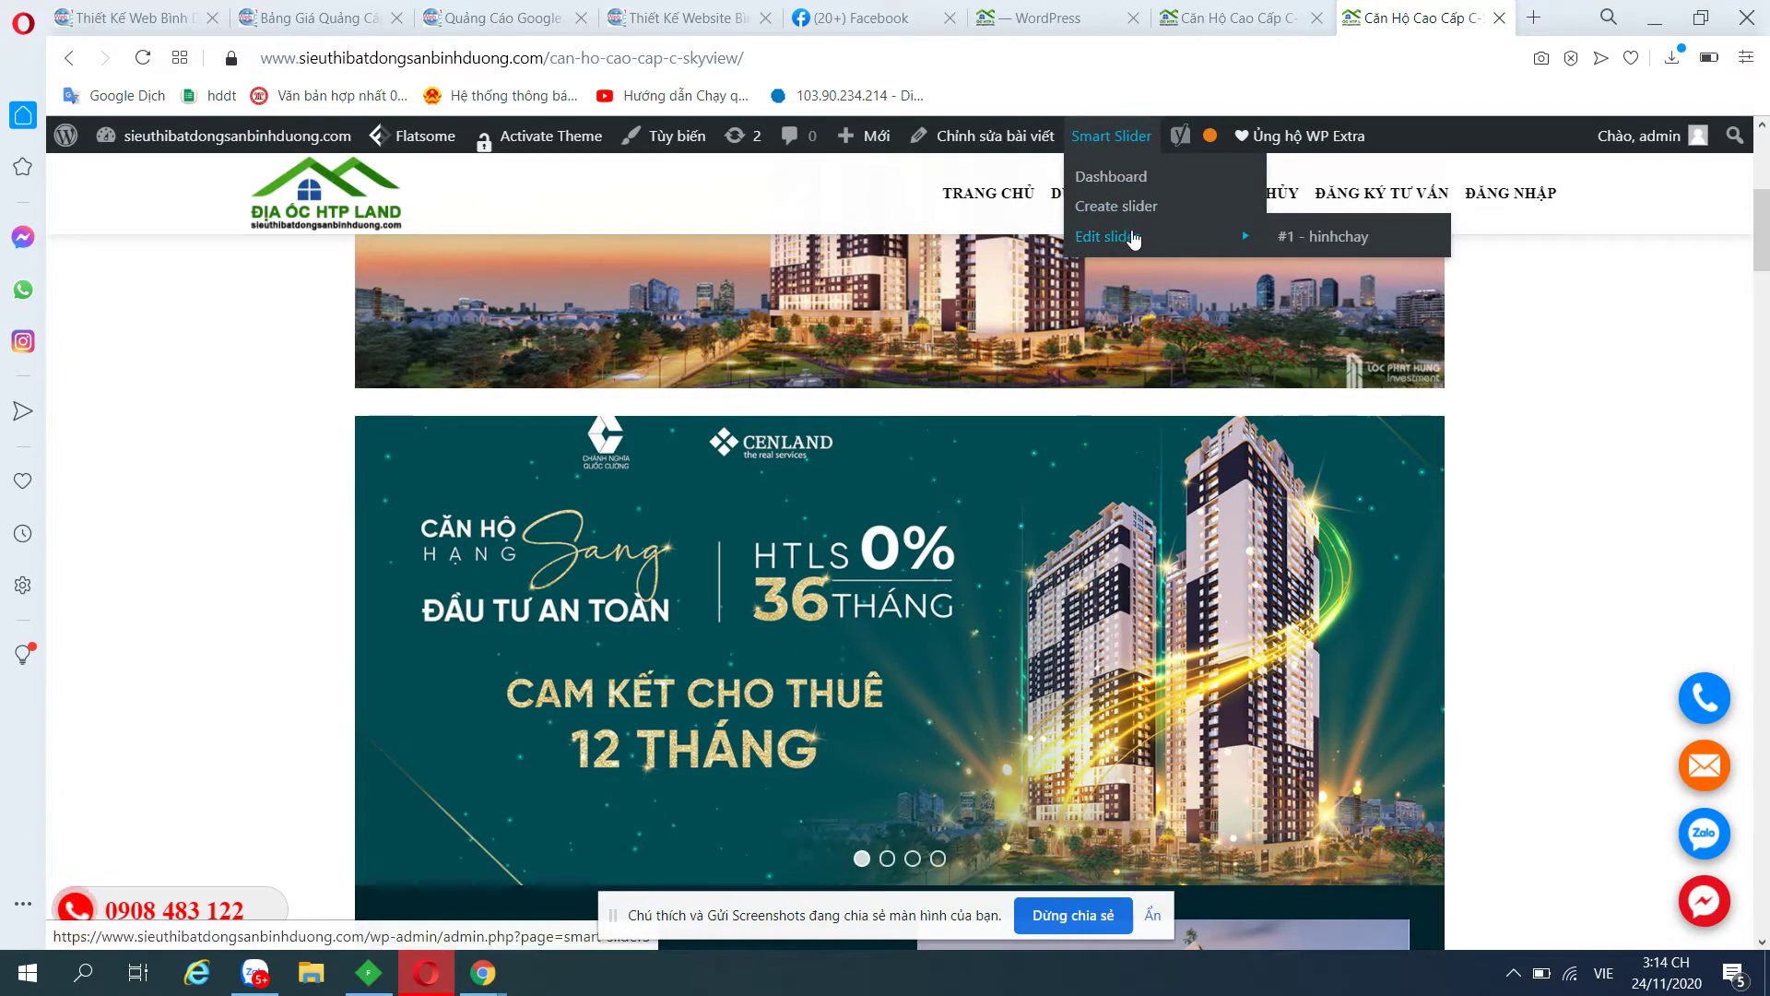
pyautogui.rightClick(1341, 243)
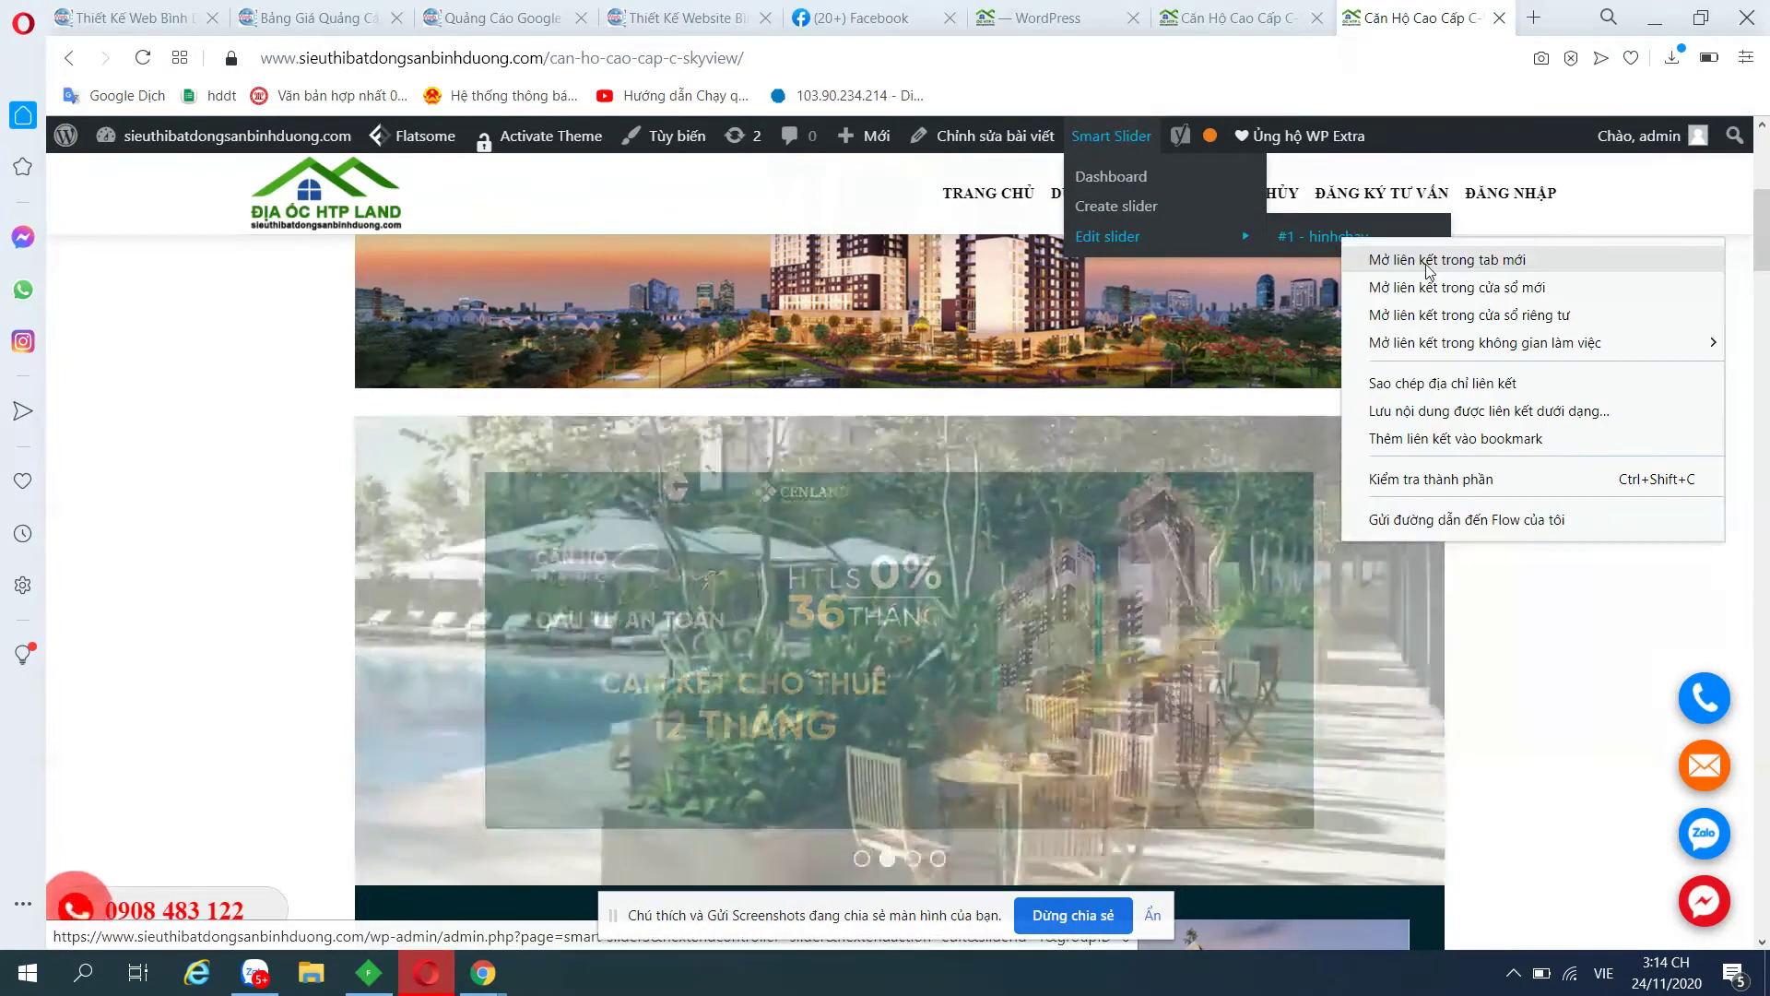
pyautogui.click(1392, 251)
pyautogui.click(1450, 7)
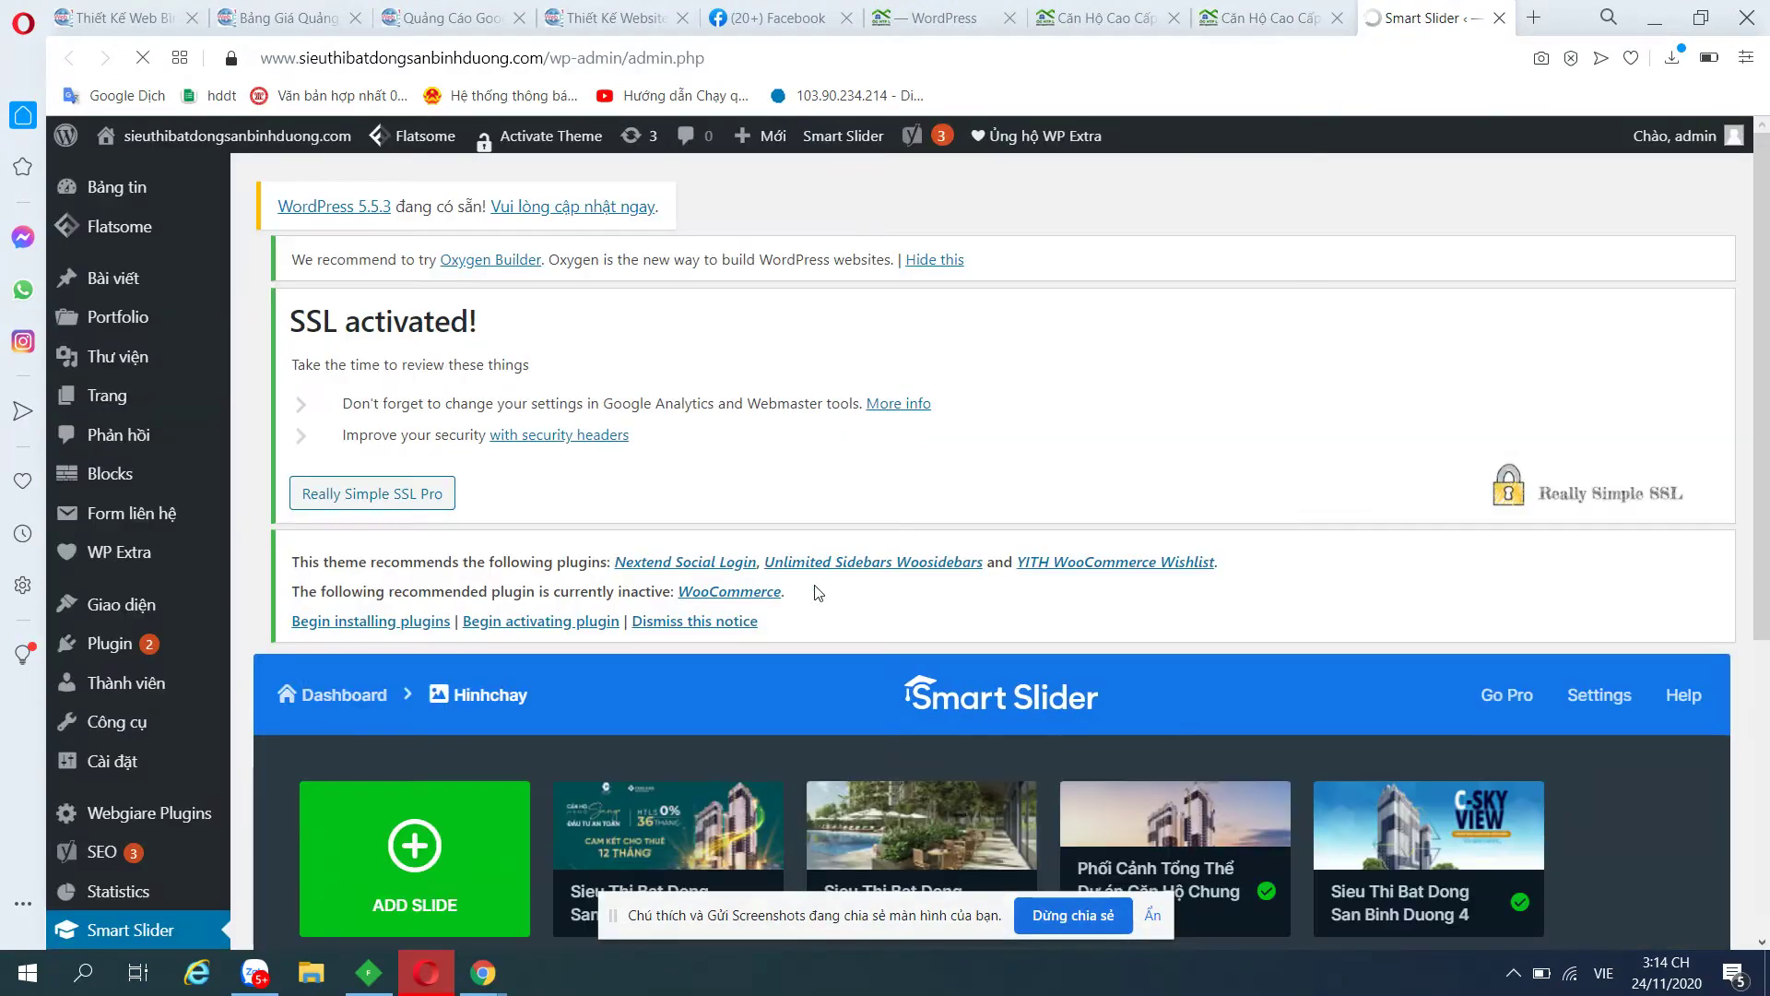
# Copy the shortcode [smartslider3 slider="1"] from the General settings of the hinhchay slider.
pyautogui.scroll(-5, 819, 593)
pyautogui.click(802, 723)
pyautogui.scroll(-4, 439, 605)
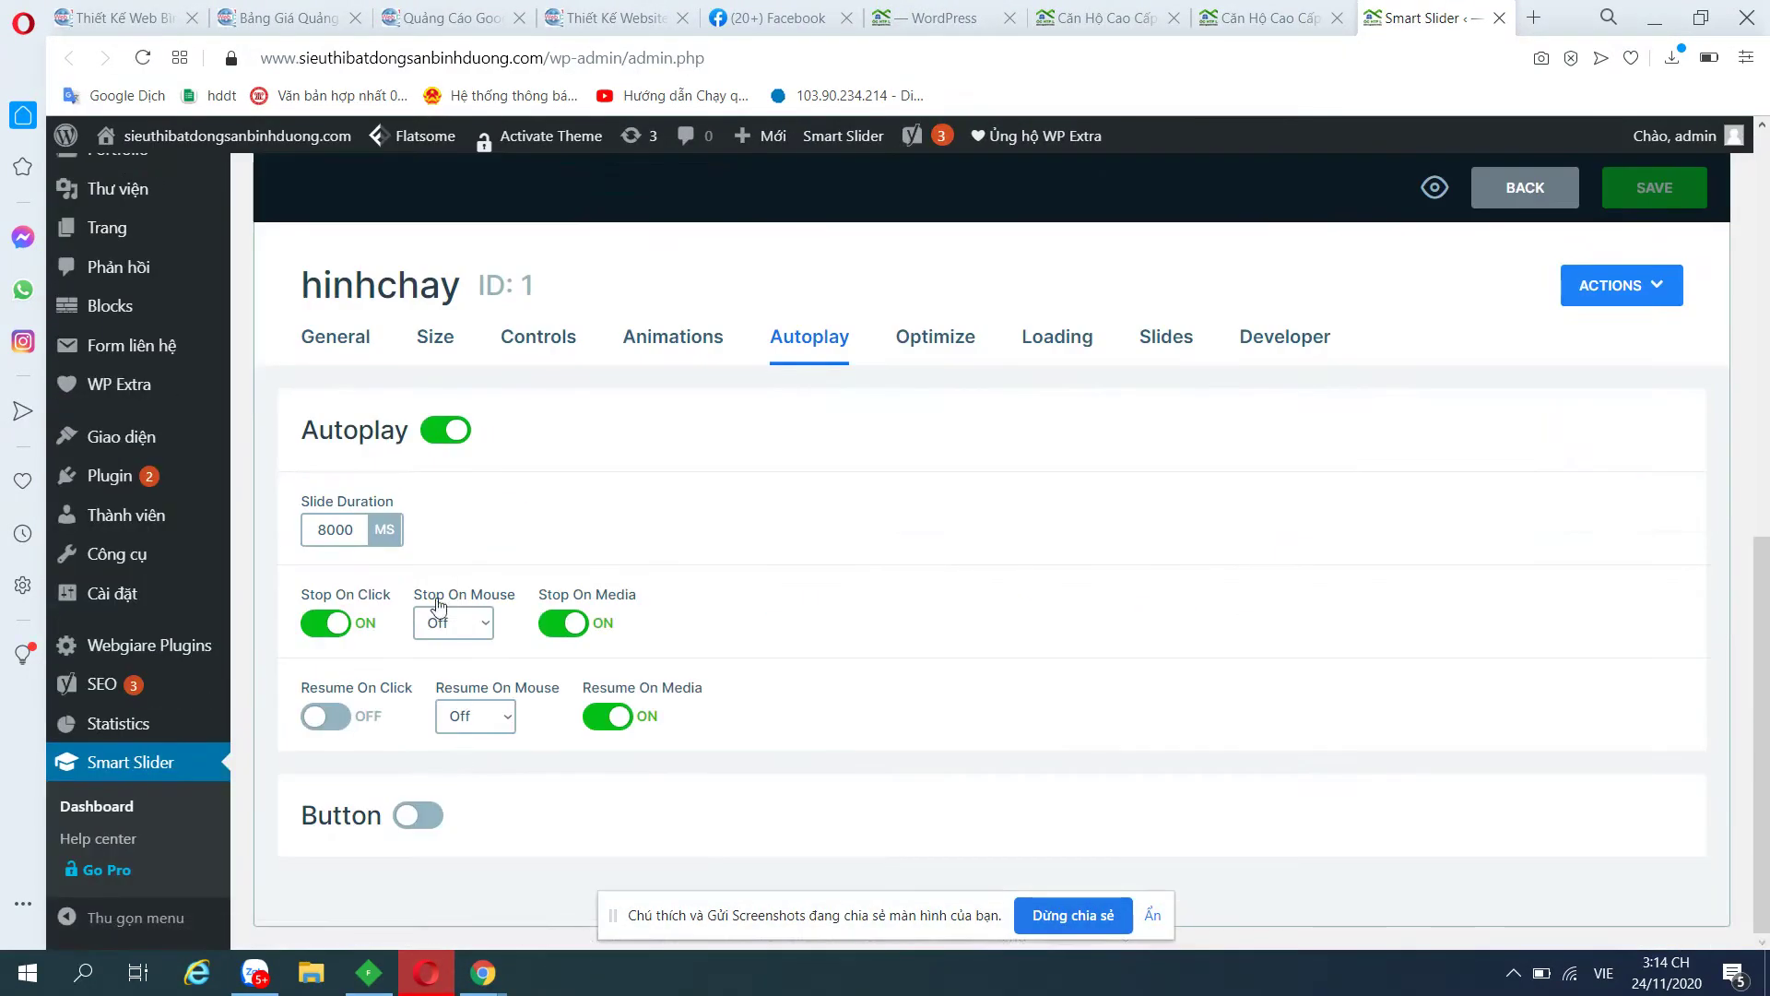
pyautogui.scroll(5, 545, 524)
pyautogui.click(336, 674)
pyautogui.scroll(-4, 514, 651)
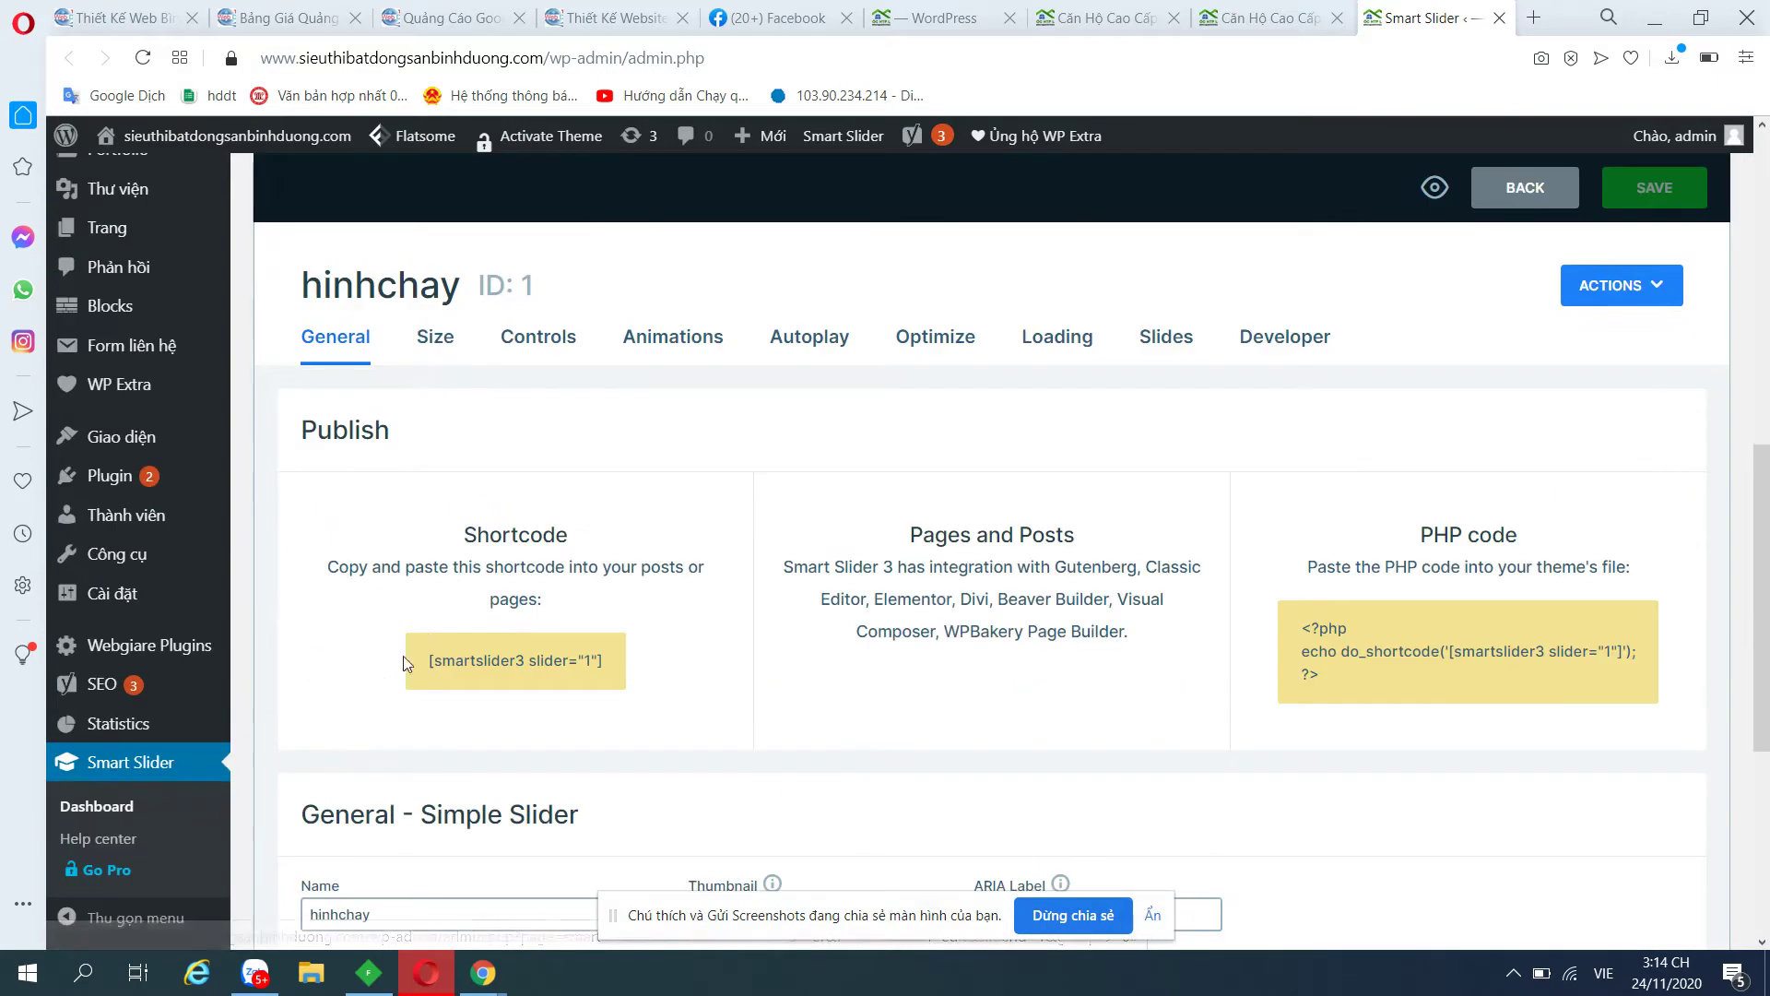
pyautogui.moveTo(613, 663); pyautogui.dragTo(432, 663)
pyautogui.hotkey('ctrl', 'c')
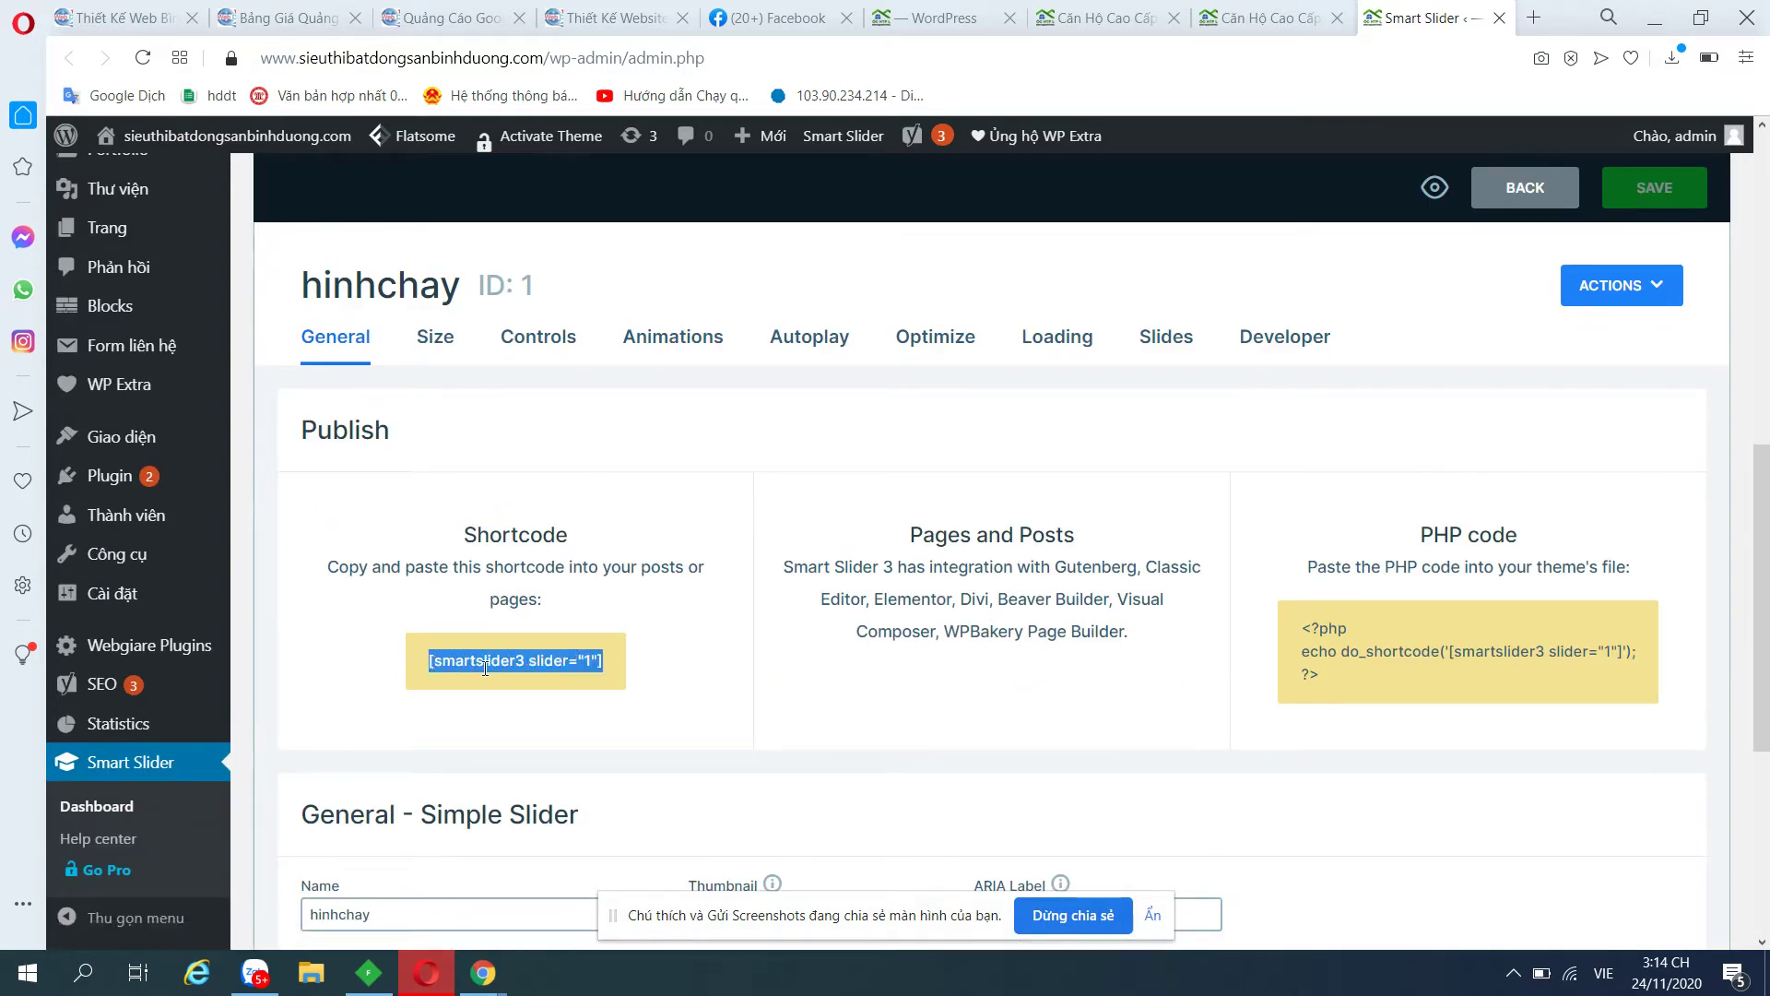
# Return to the UX Builder tab and add a Text element with the Đoạn preset to the post content.
pyautogui.click(1097, 17)
pyautogui.click(940, 18)
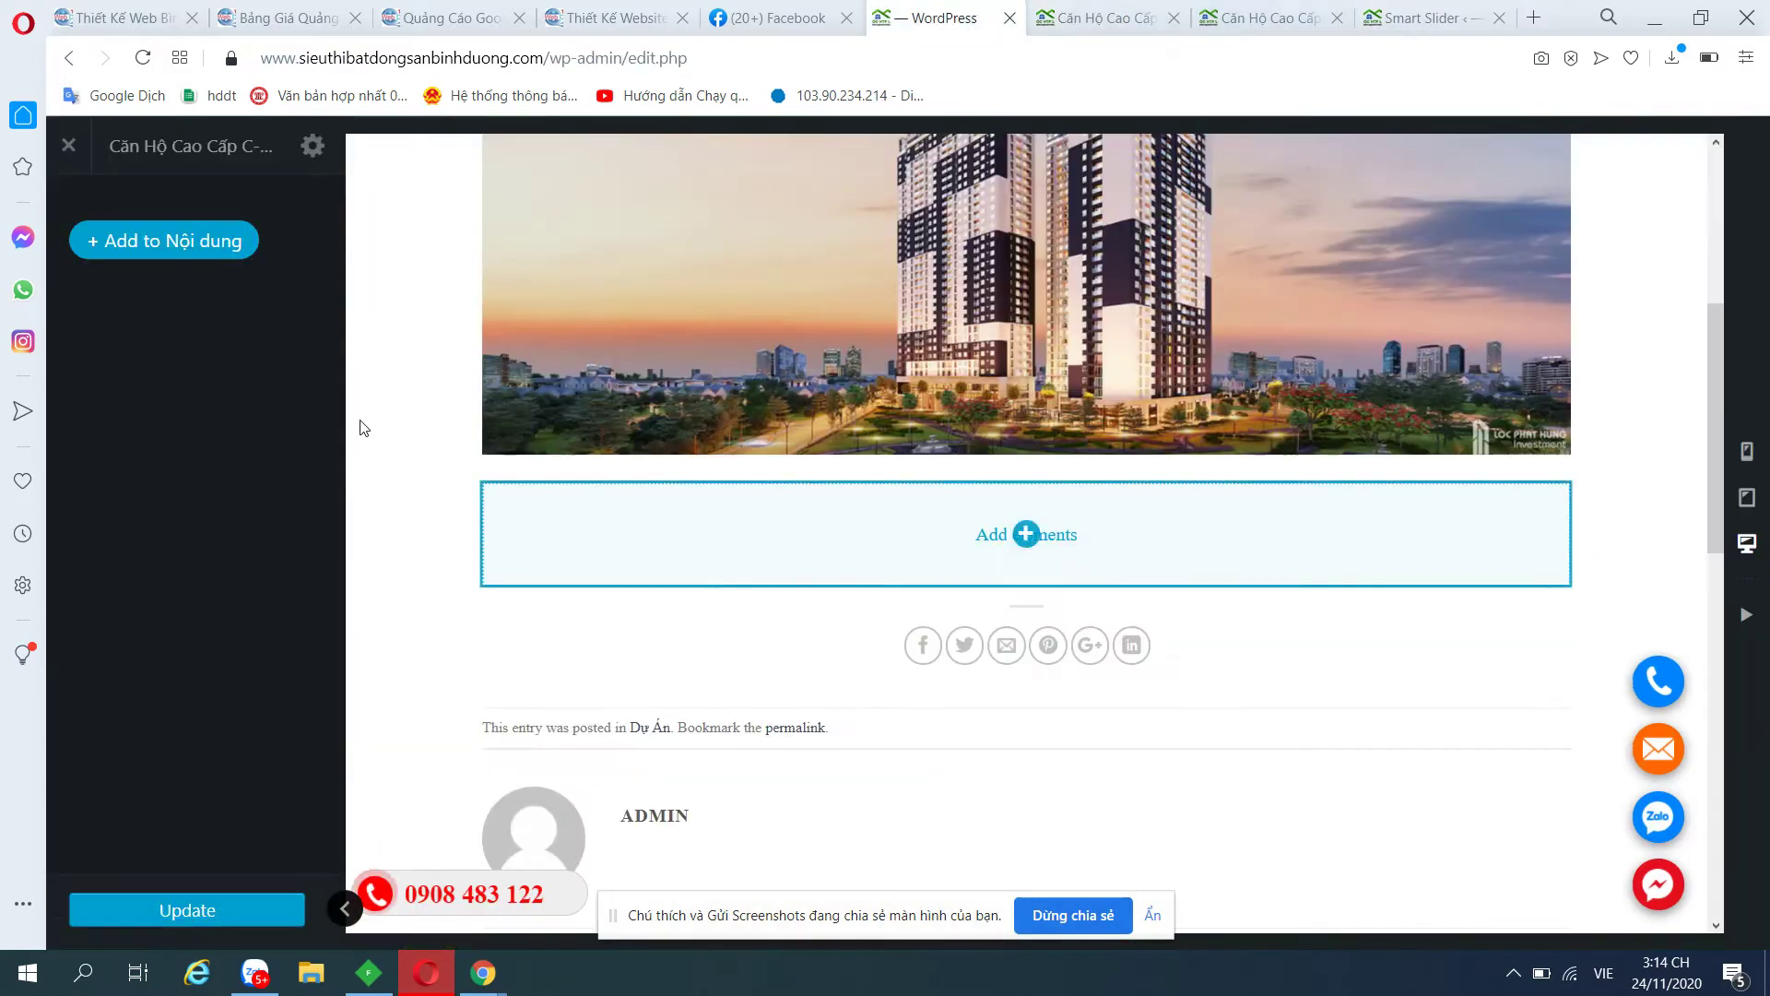
pyautogui.click(185, 245)
pyautogui.scroll(-4, 276, 719)
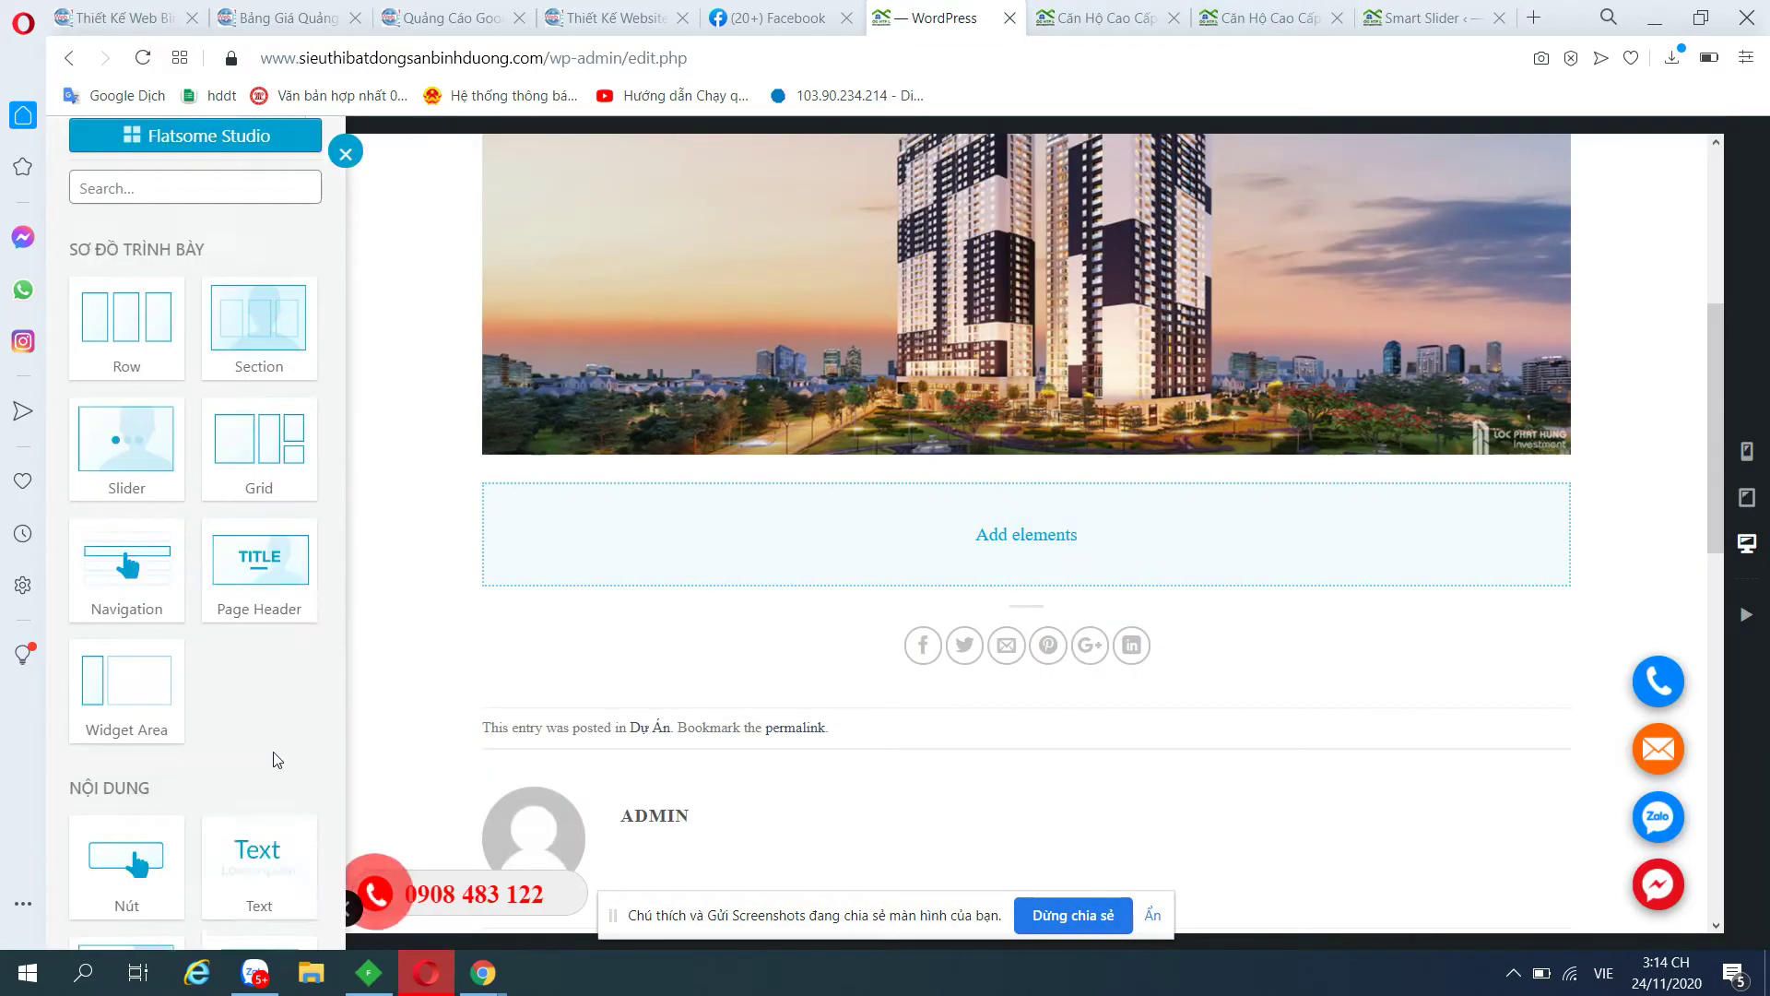
pyautogui.click(256, 648)
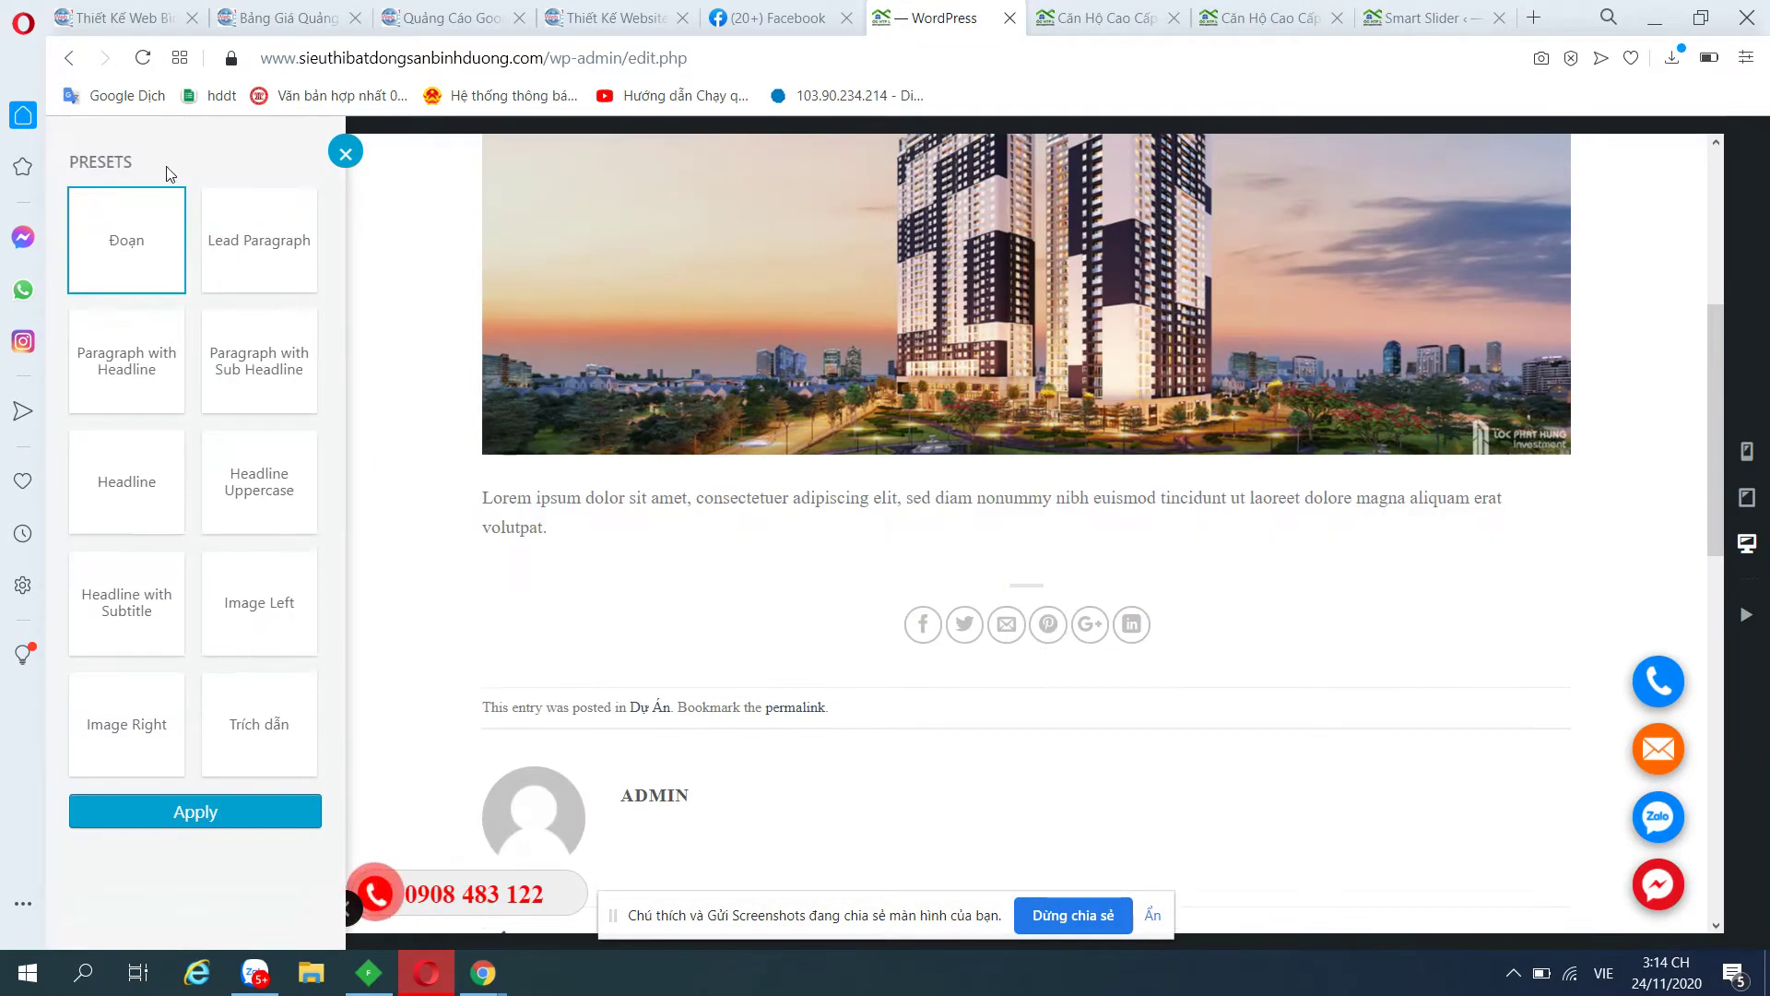
pyautogui.click(238, 815)
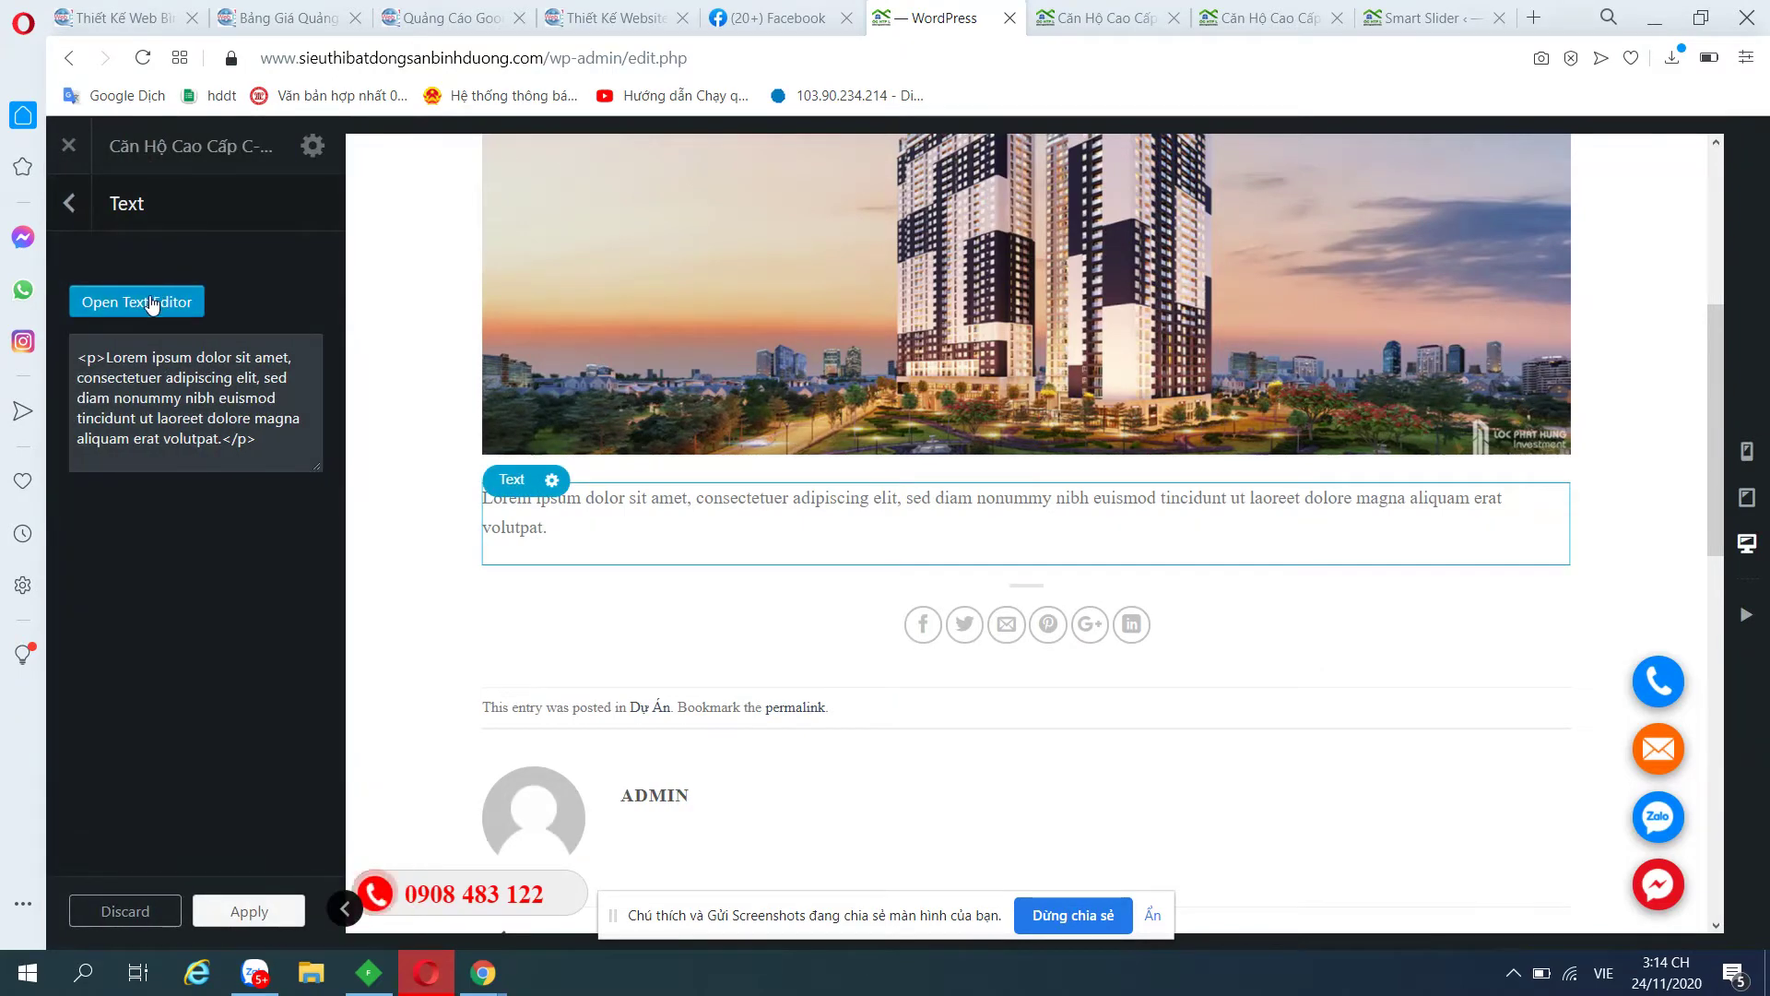
# Replace the placeholder text with the shortcode [smartslider3 slider="1"], apply it and update the post.
pyautogui.click(148, 305)
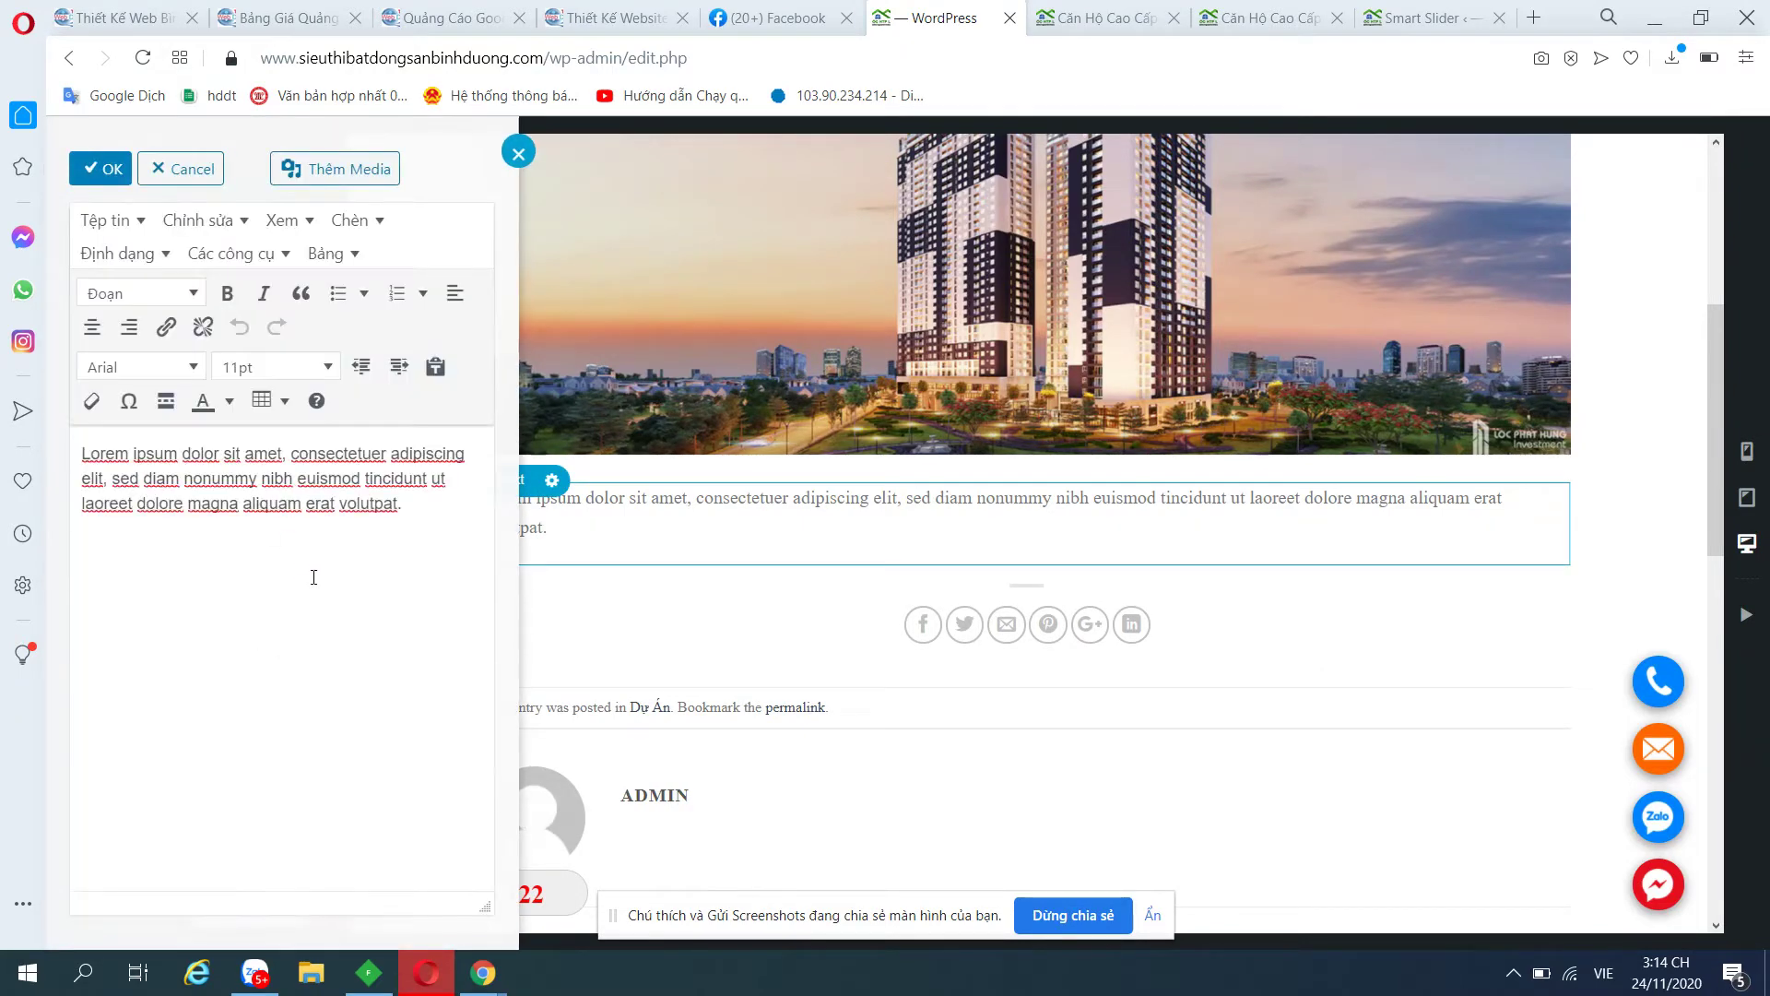
pyautogui.moveTo(426, 515); pyautogui.dragTo(2, 421)
pyautogui.hotkey('ctrl', 'v')
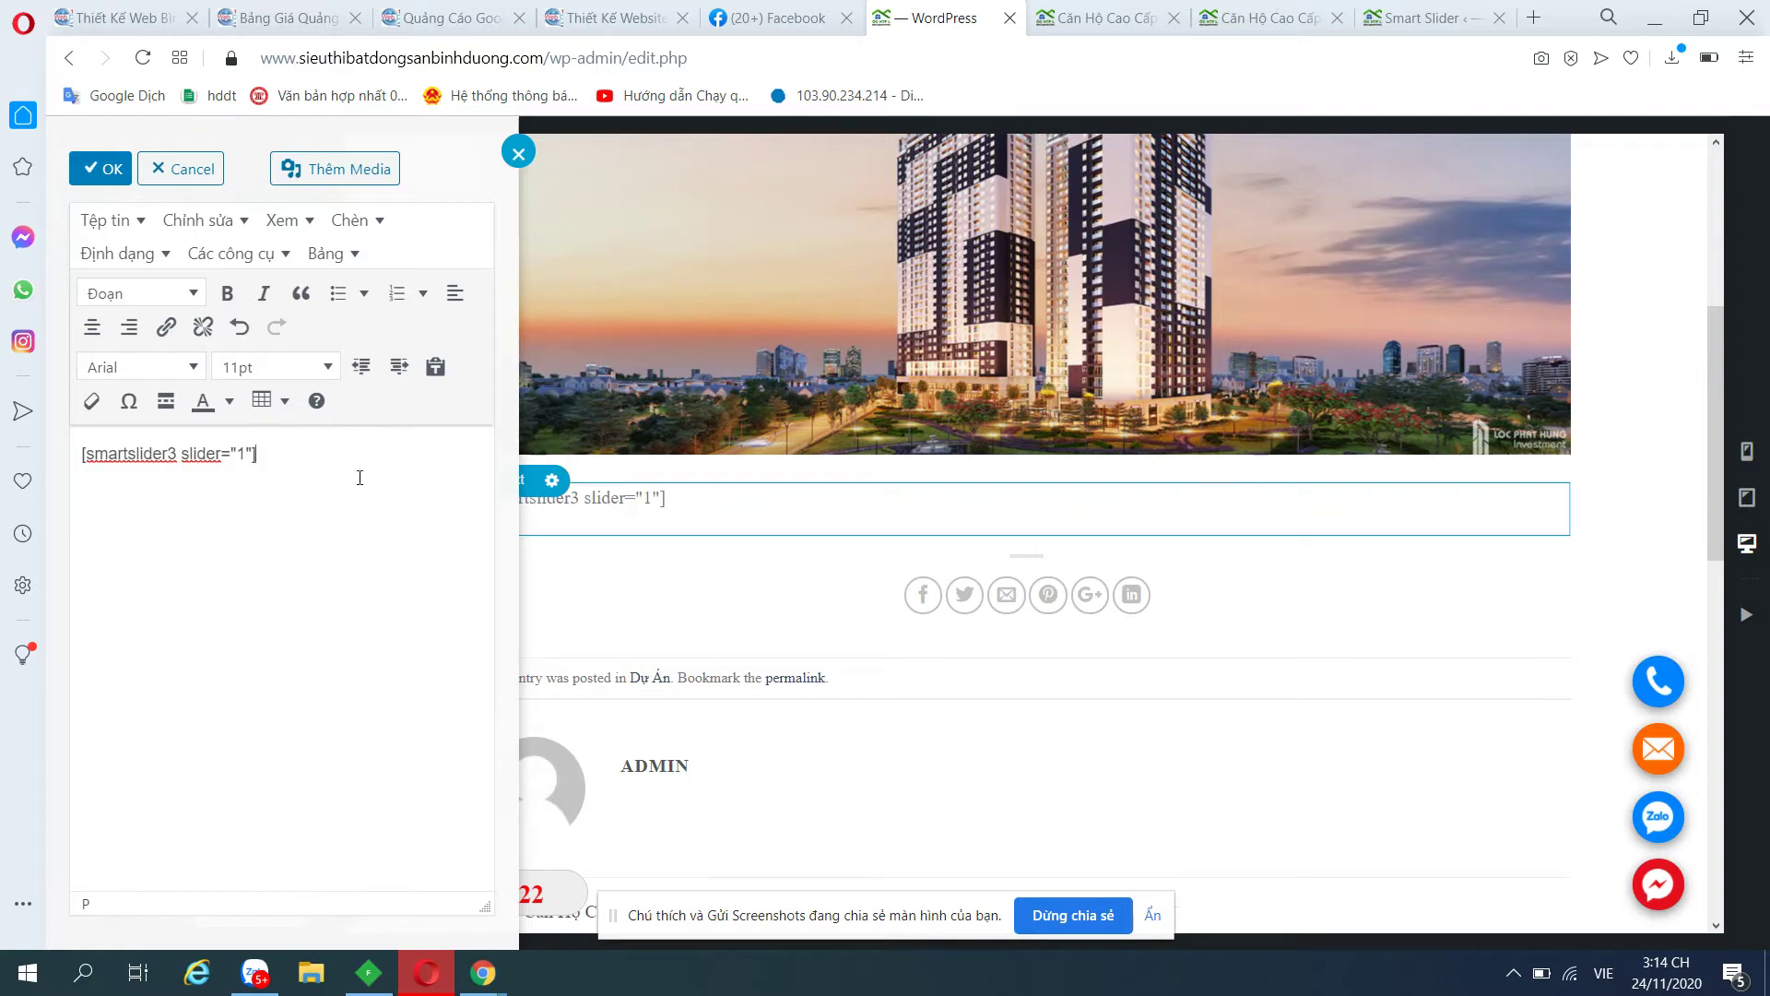
pyautogui.click(108, 171)
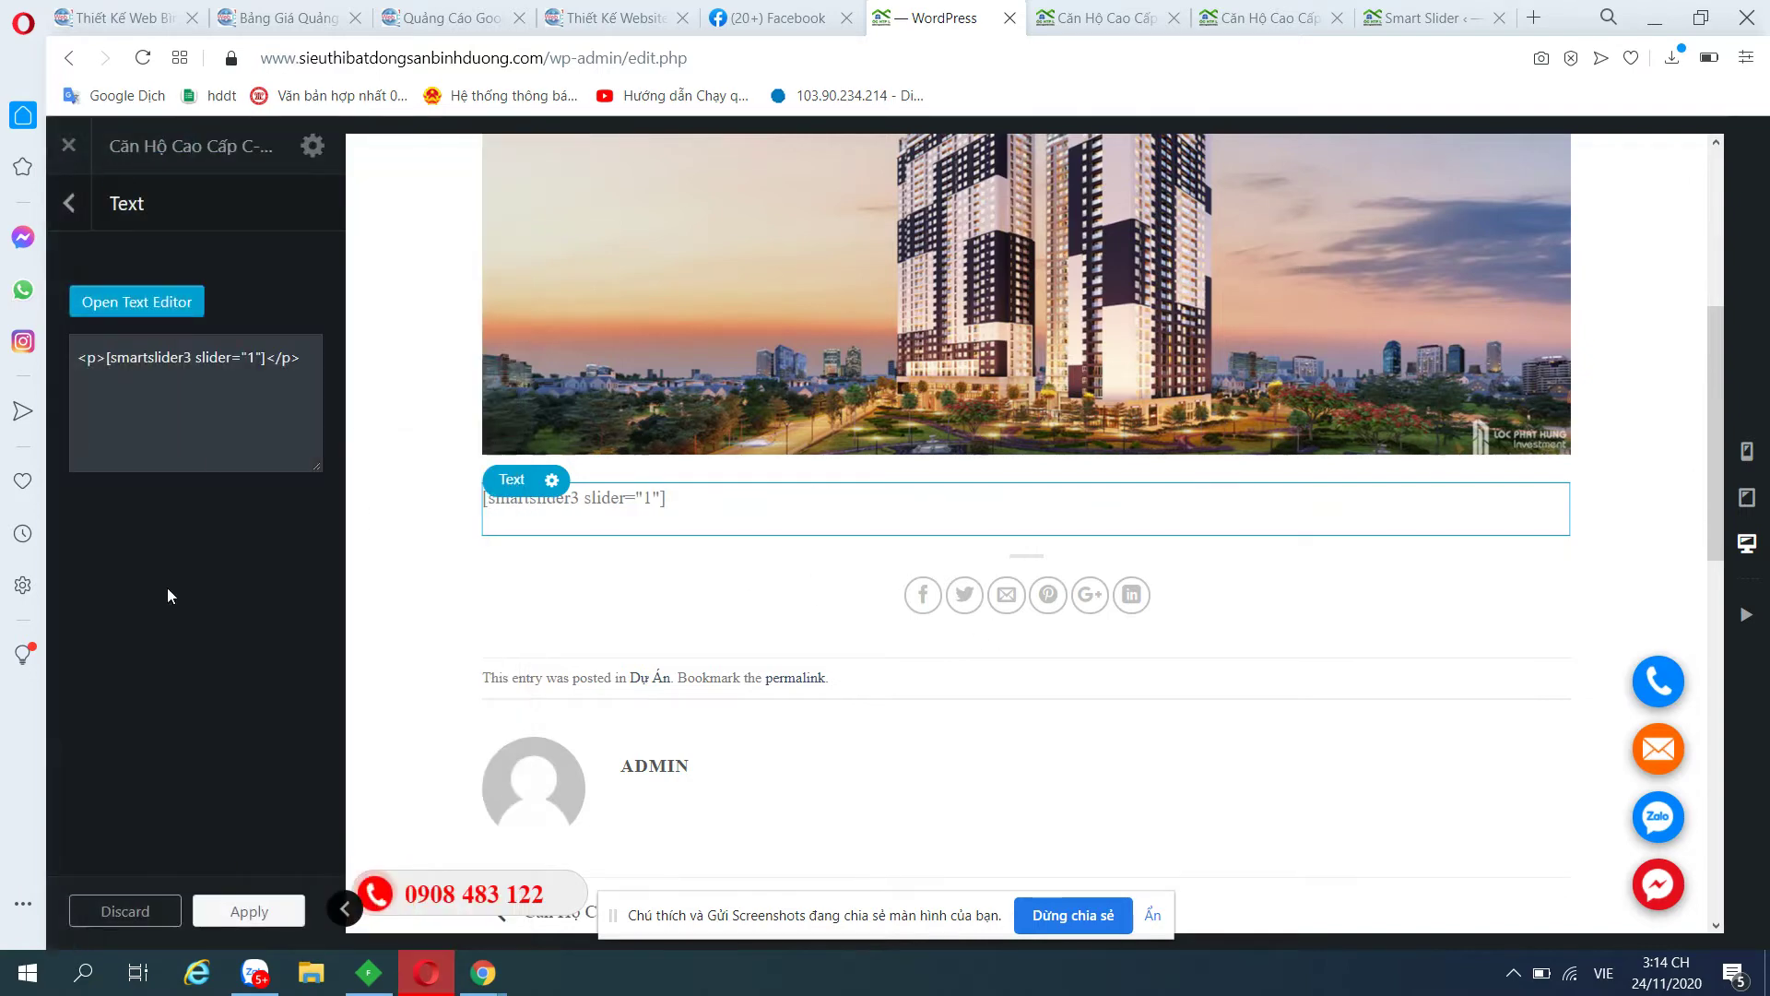
pyautogui.click(248, 909)
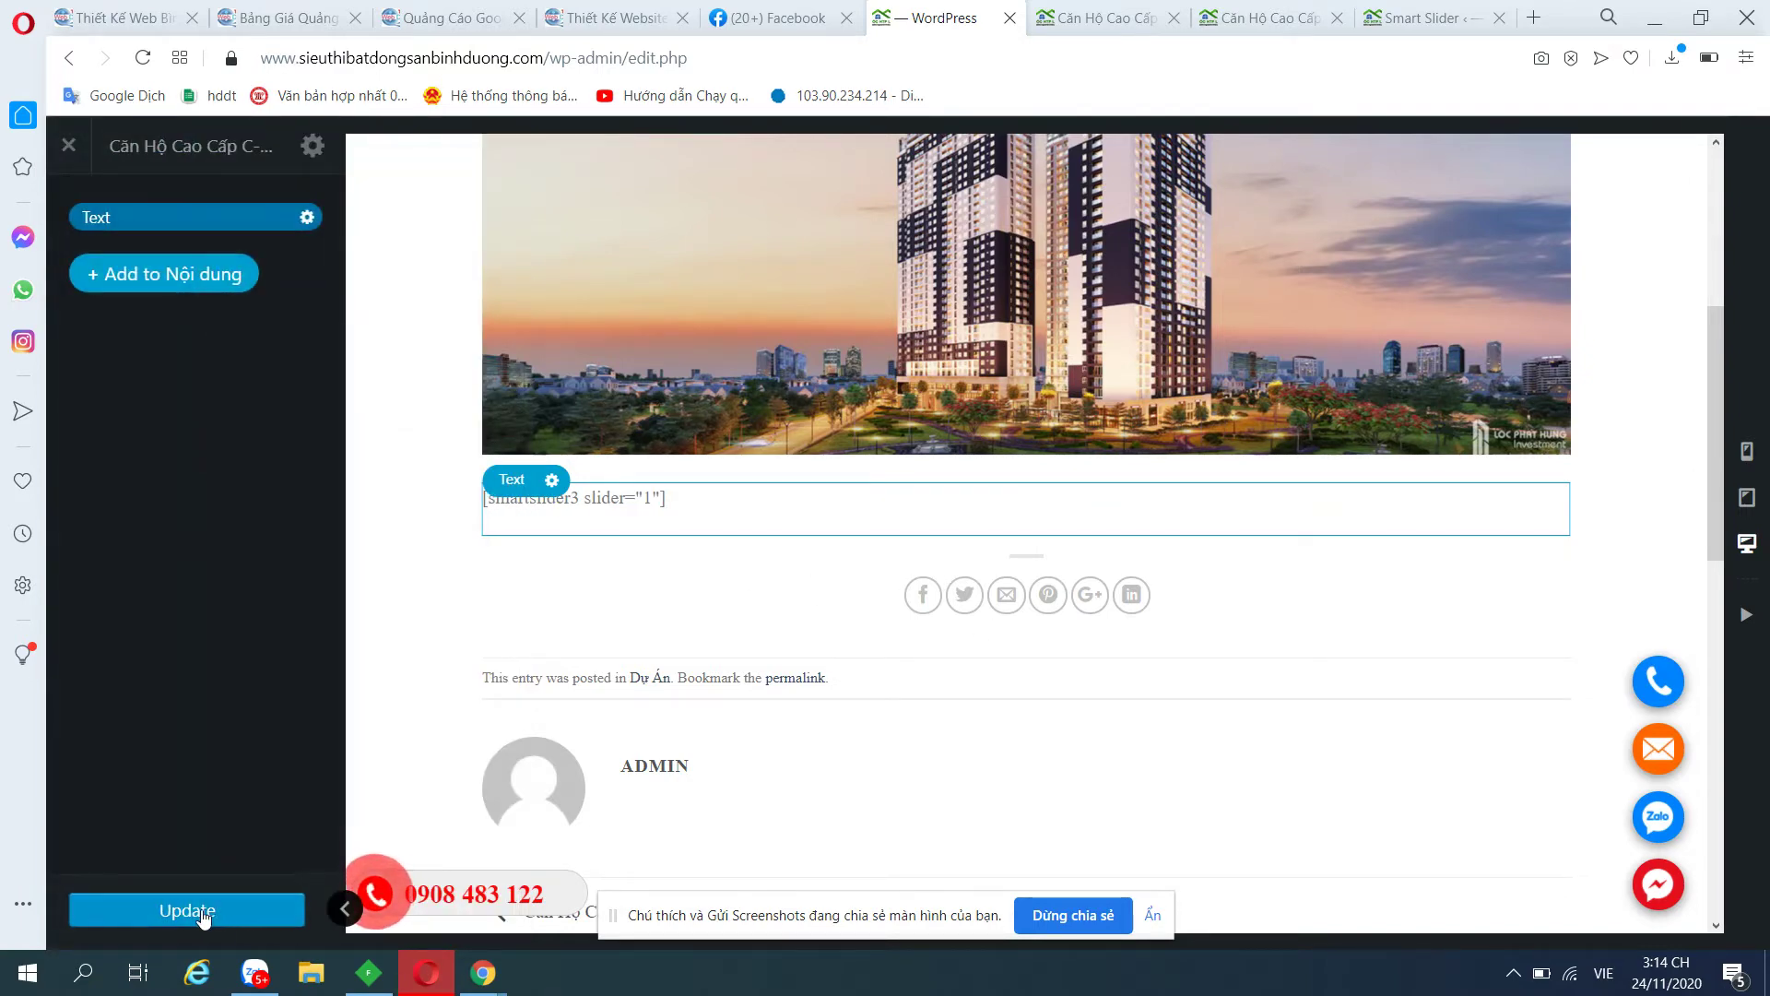
# View the older C-Skyview post's slider, then open the newly published C-Skyview post from the homepage and check its slider.
pyautogui.click(1097, 17)
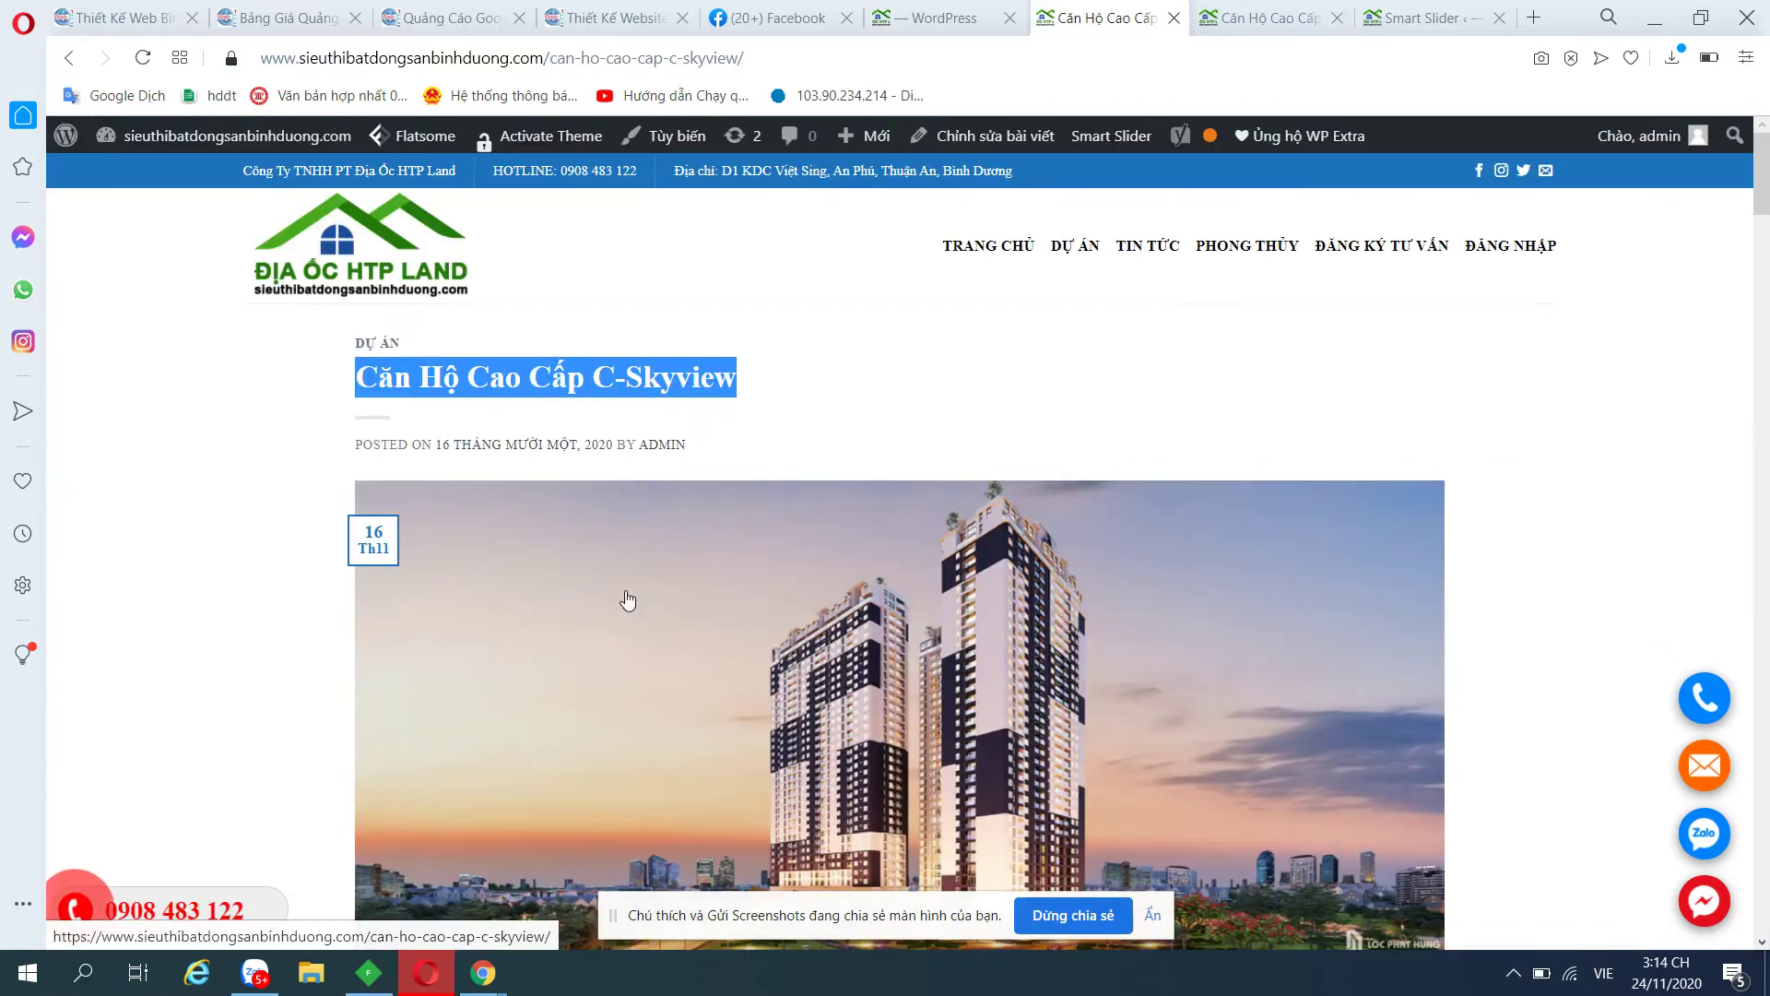
pyautogui.scroll(-5, 647, 710)
pyautogui.click(1263, 17)
pyautogui.scroll(-5, 885, 553)
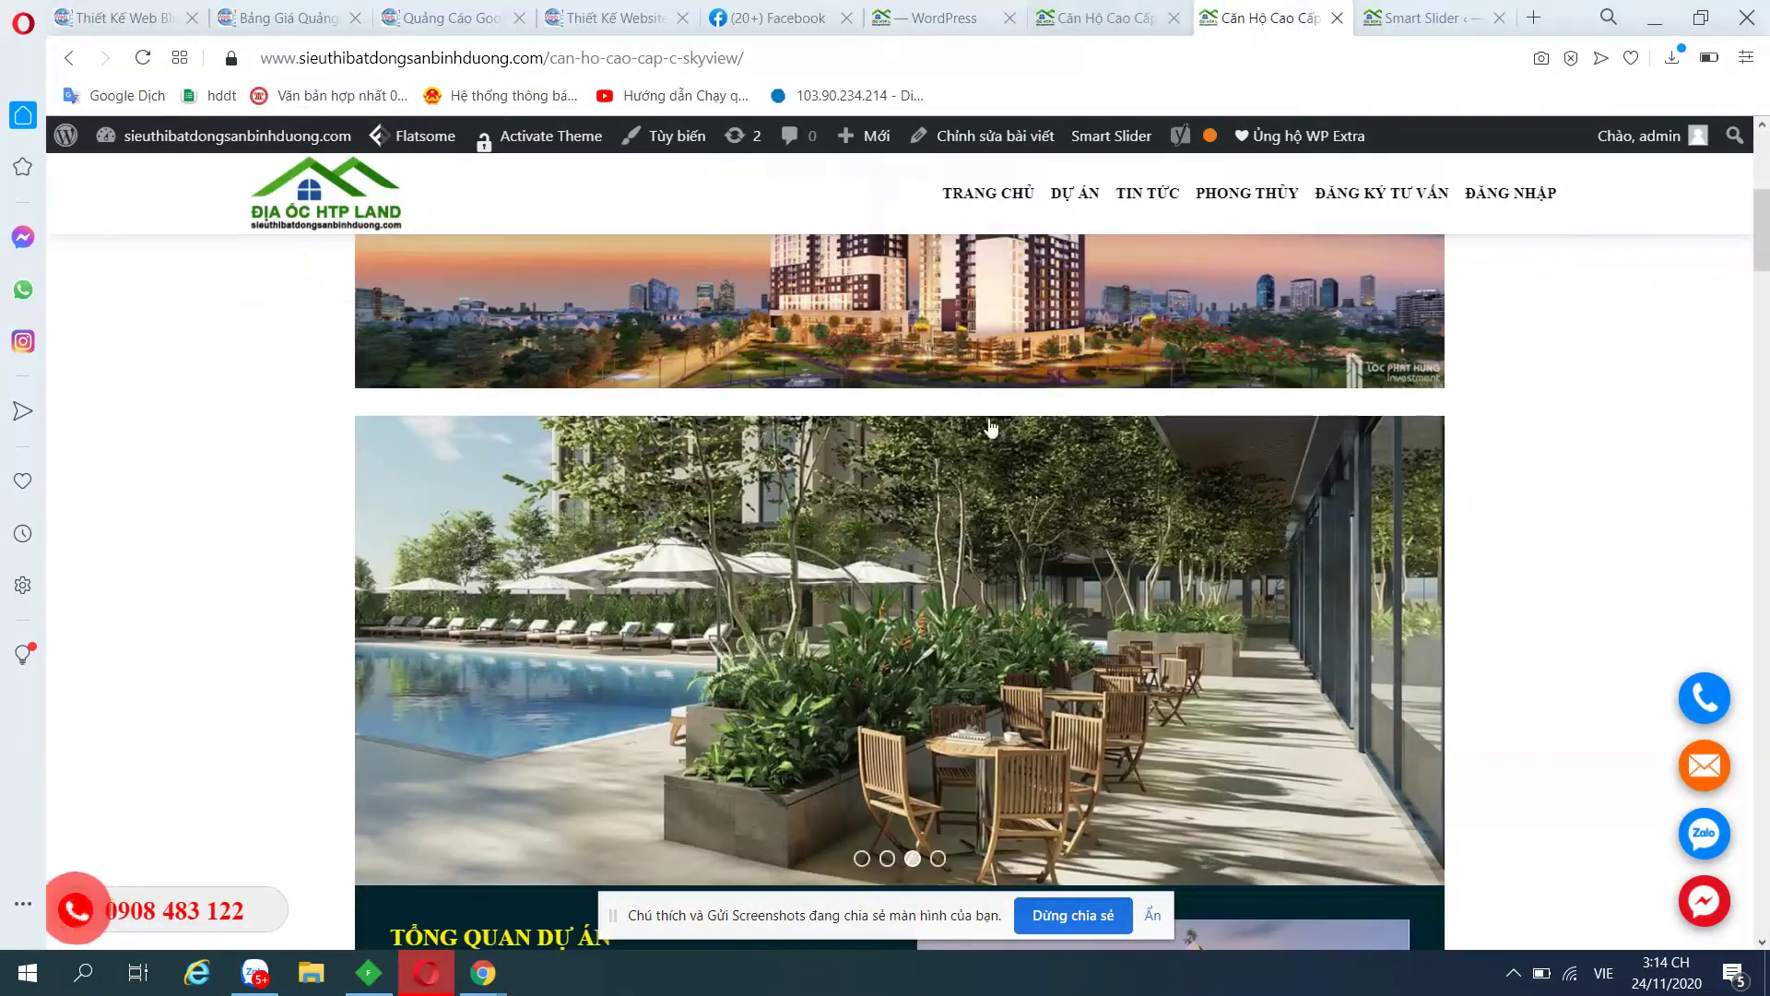
pyautogui.scroll(5, 572, 300)
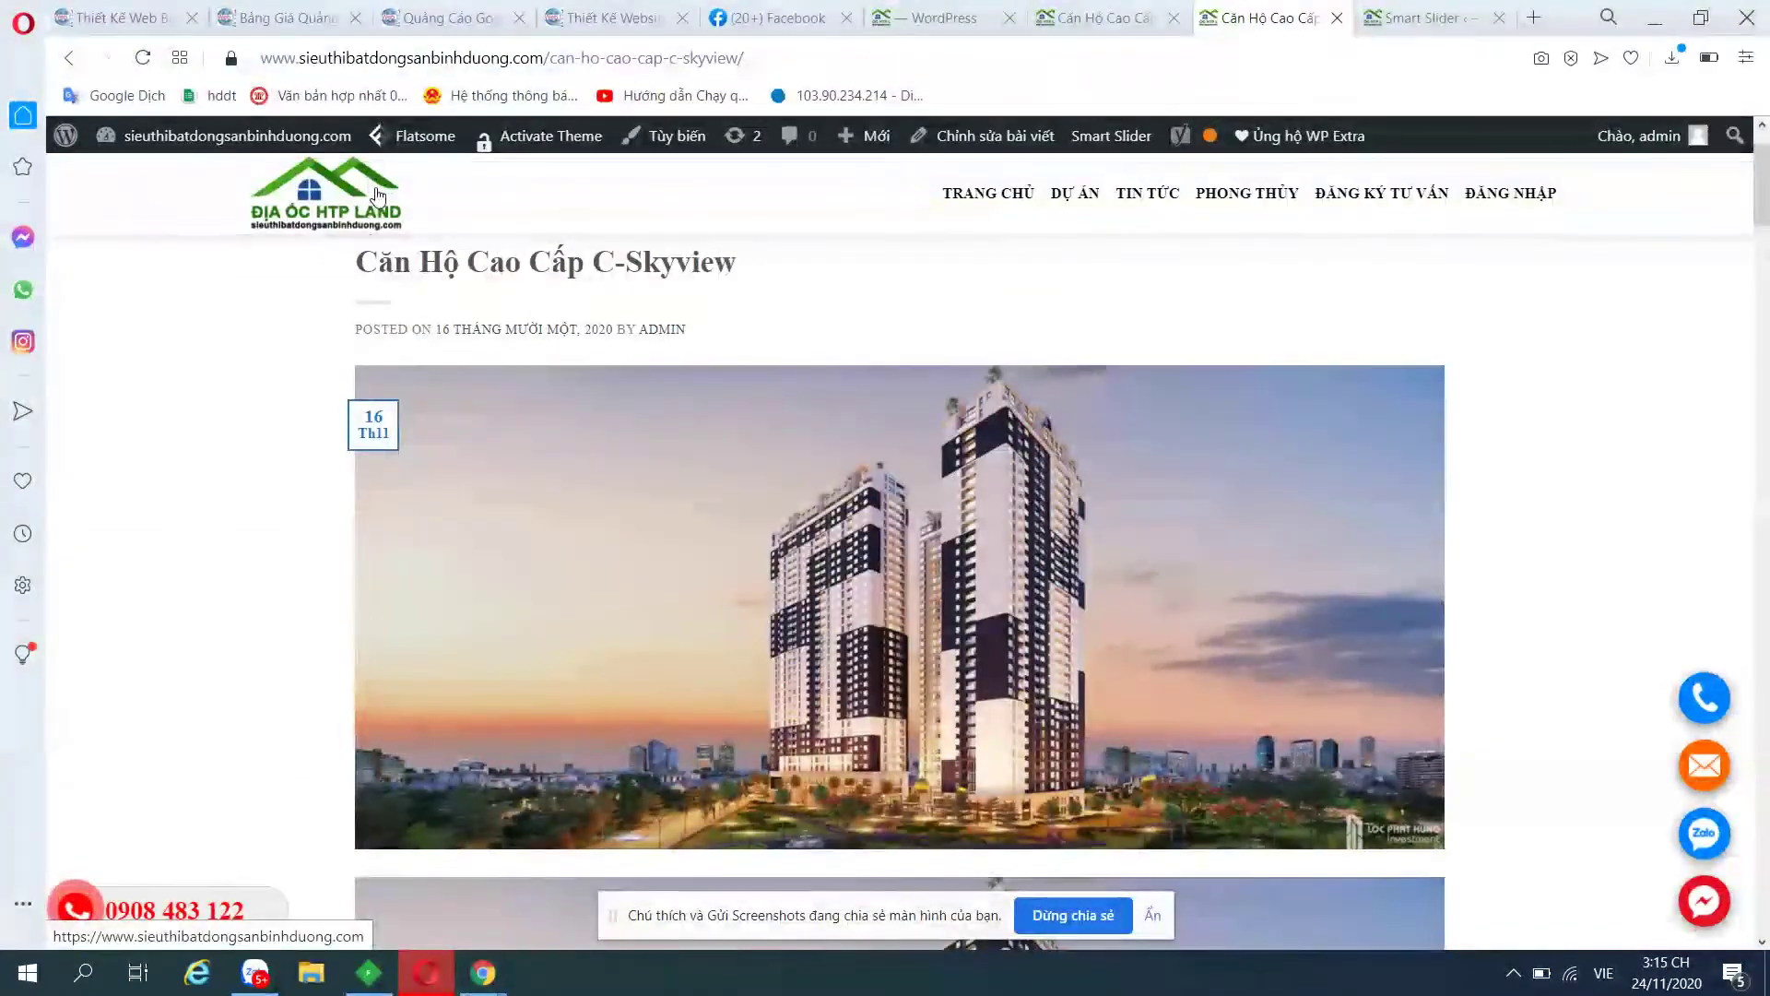
pyautogui.press('F5')
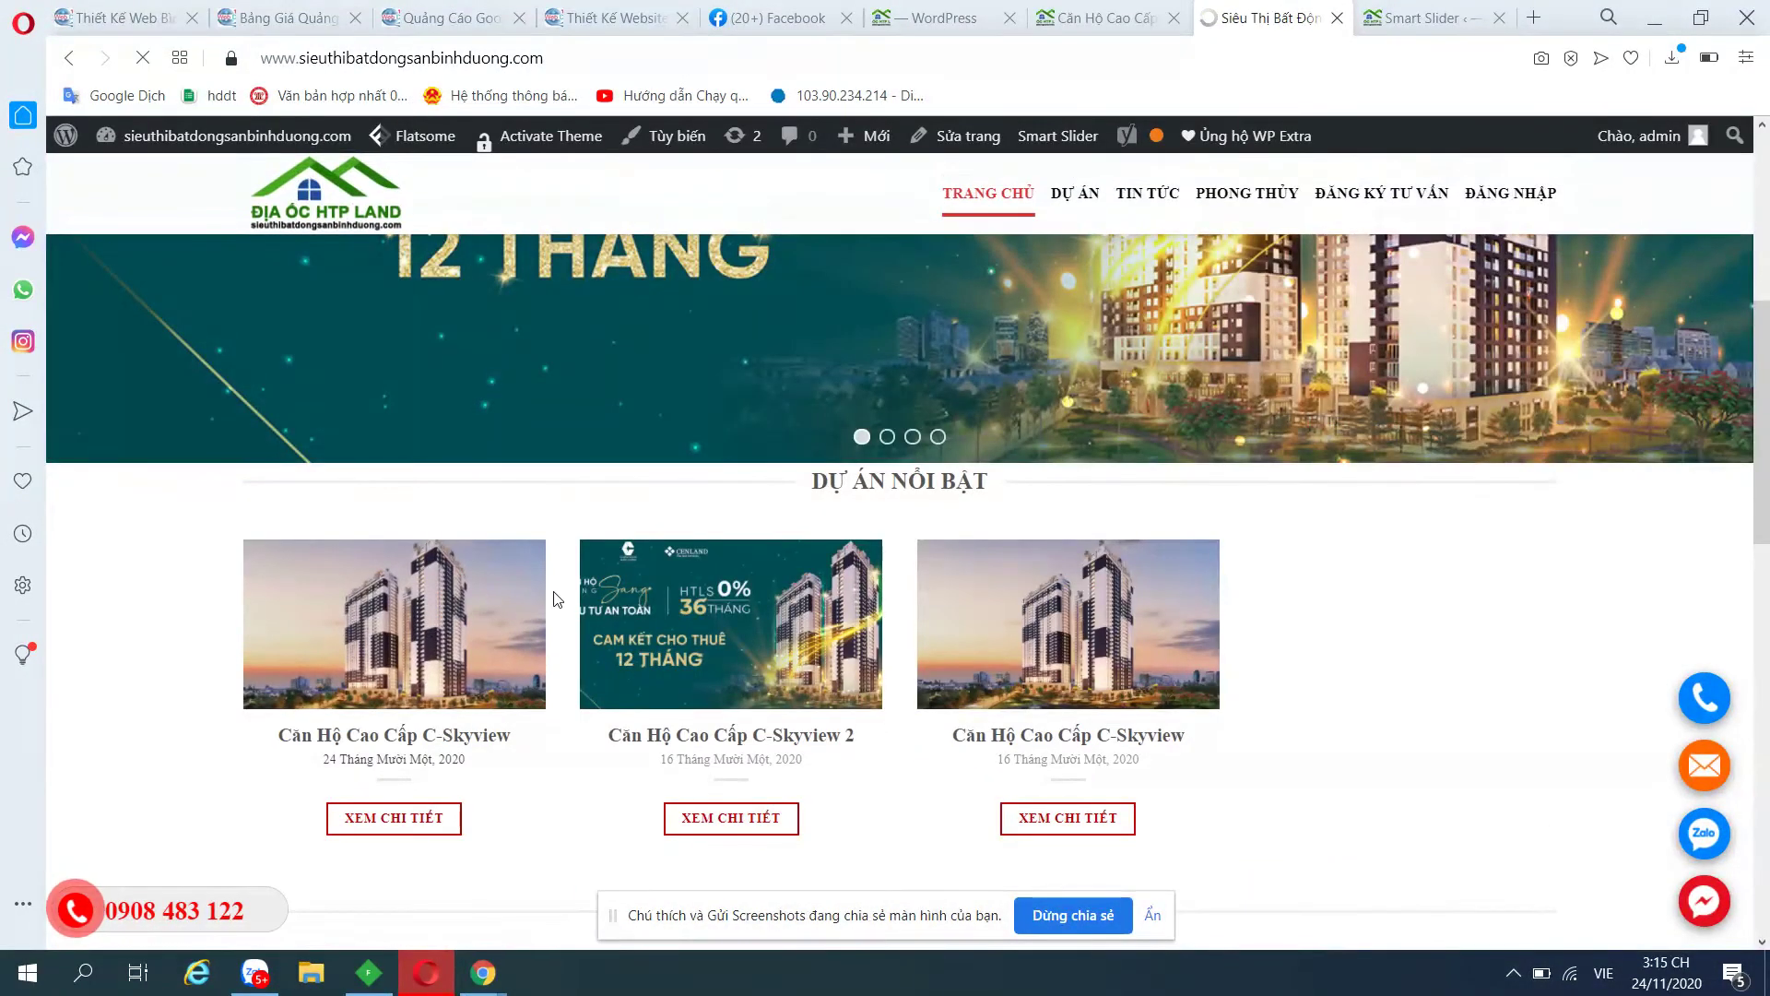
pyautogui.click(1164, 605)
pyautogui.scroll(-10, 1166, 604)
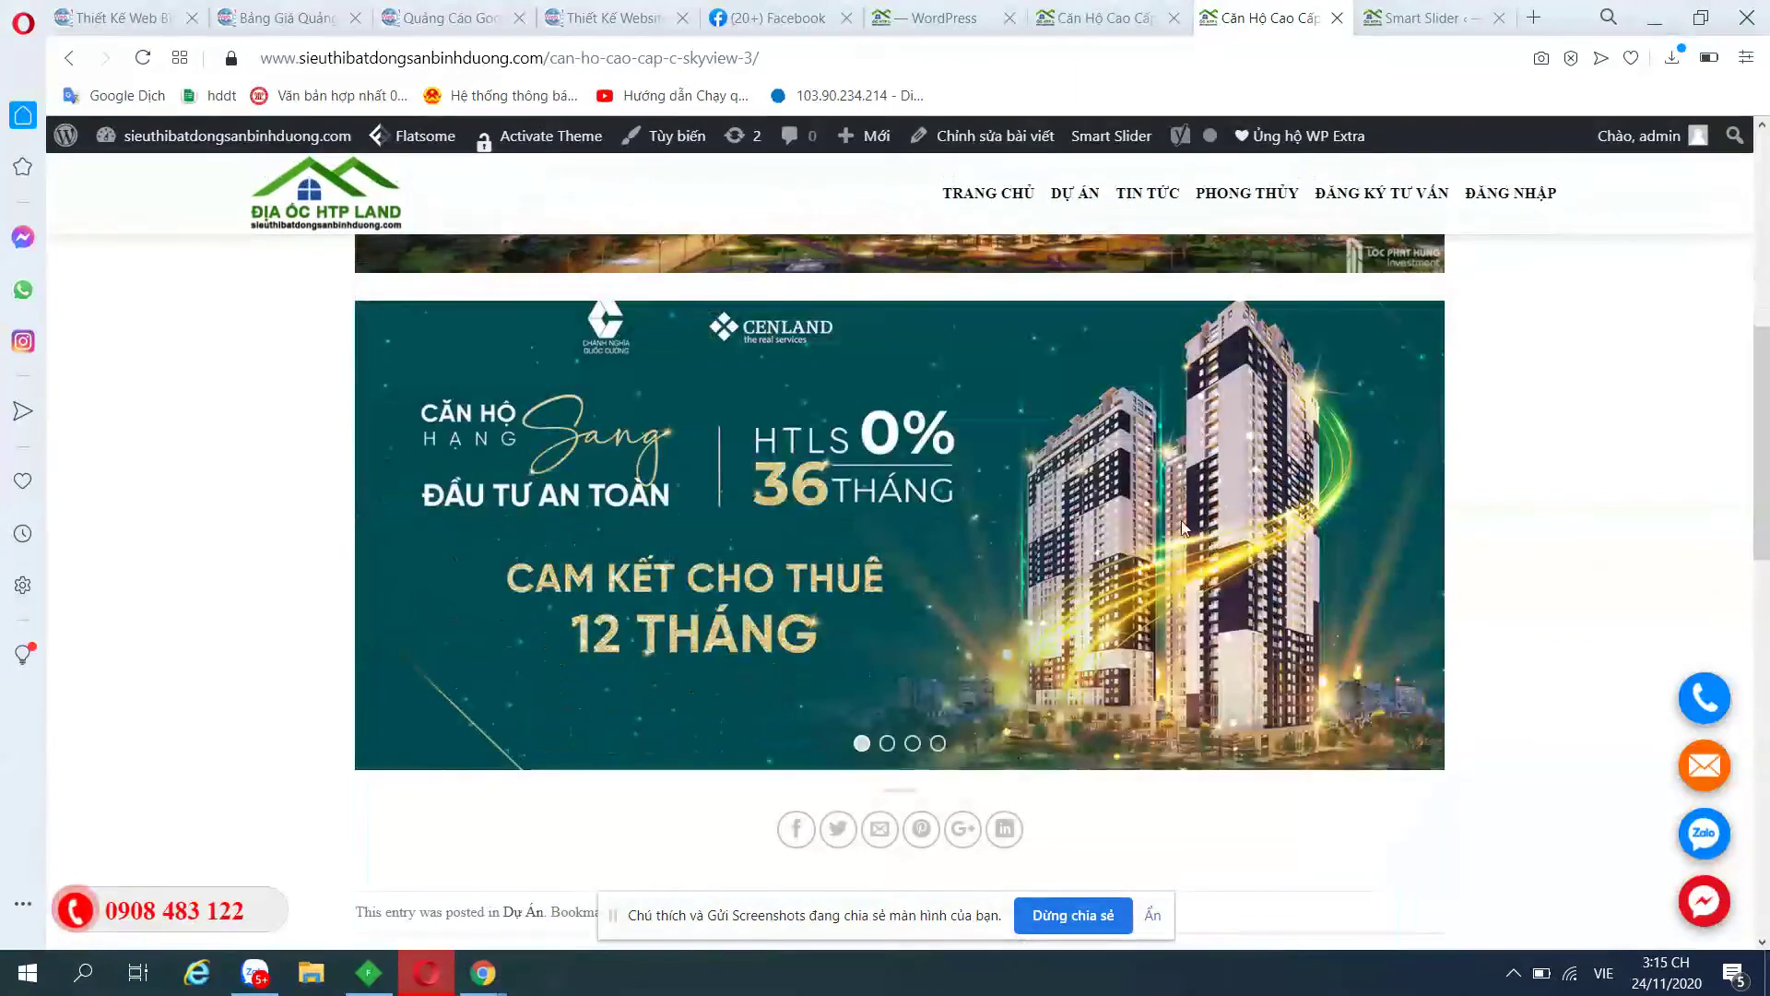
# Compare the new post's content below the slider with the Tổng Quan Dự Án section of the older C-Skyview post.
pyautogui.click(936, 18)
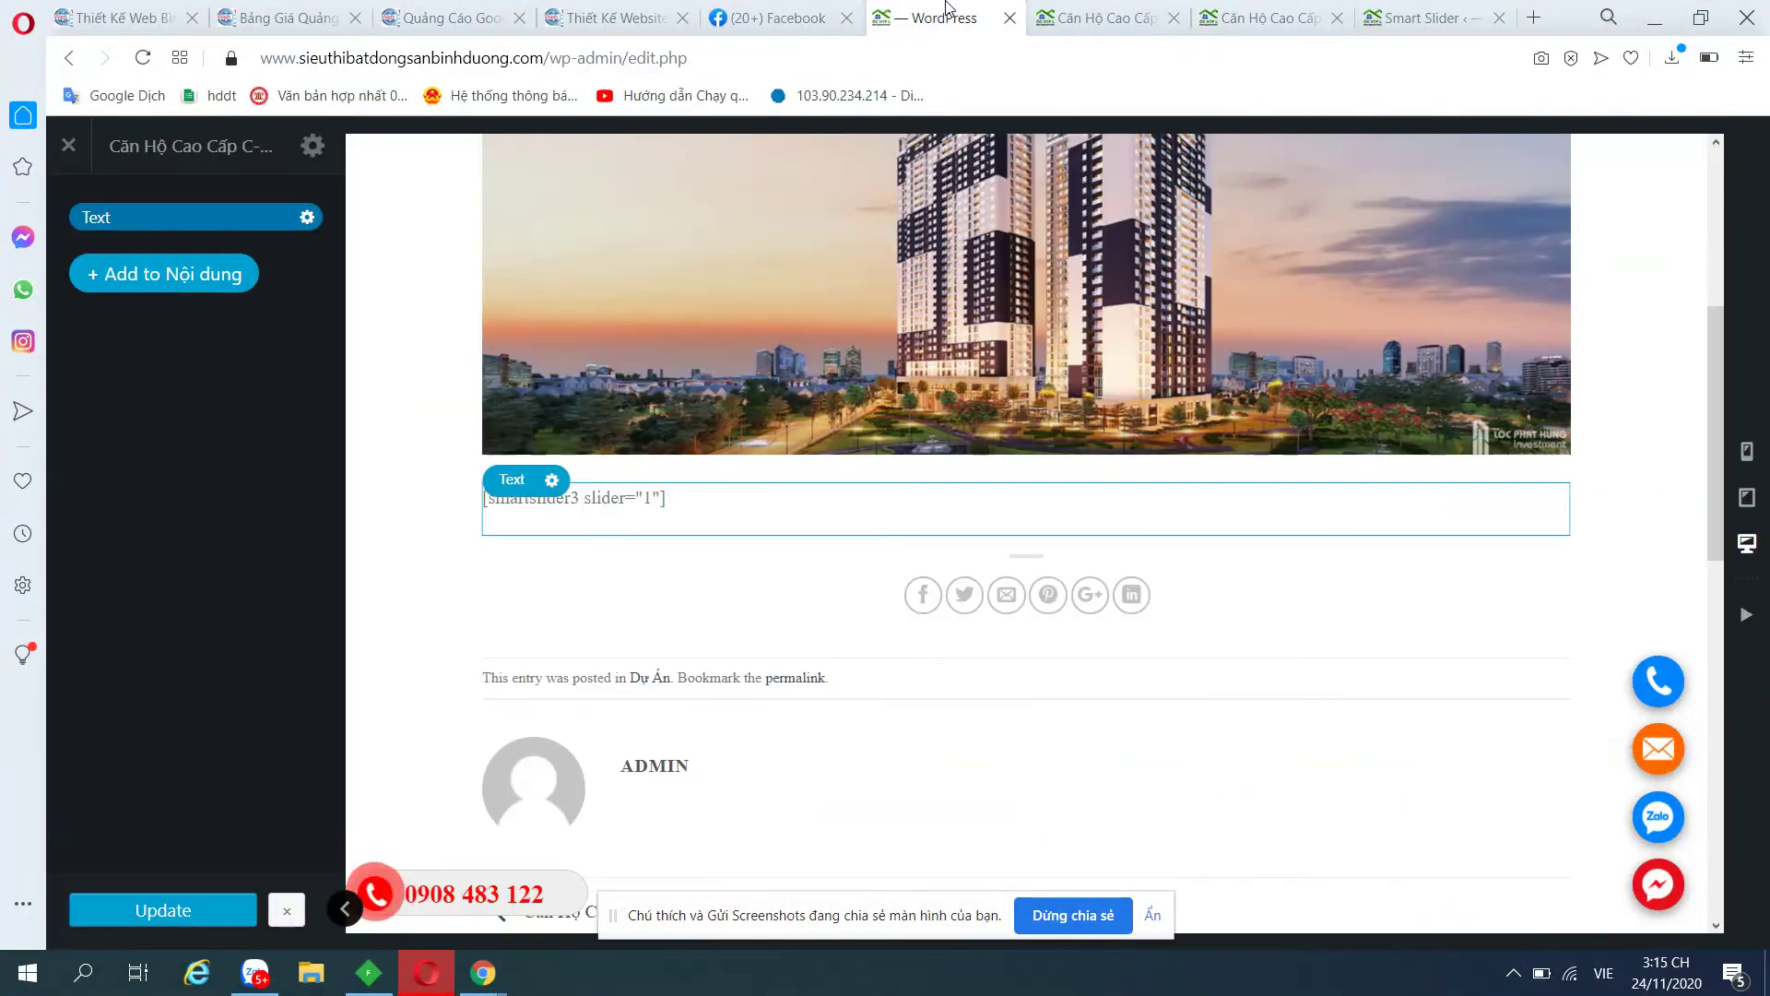
pyautogui.click(1475, 17)
pyautogui.click(1266, 11)
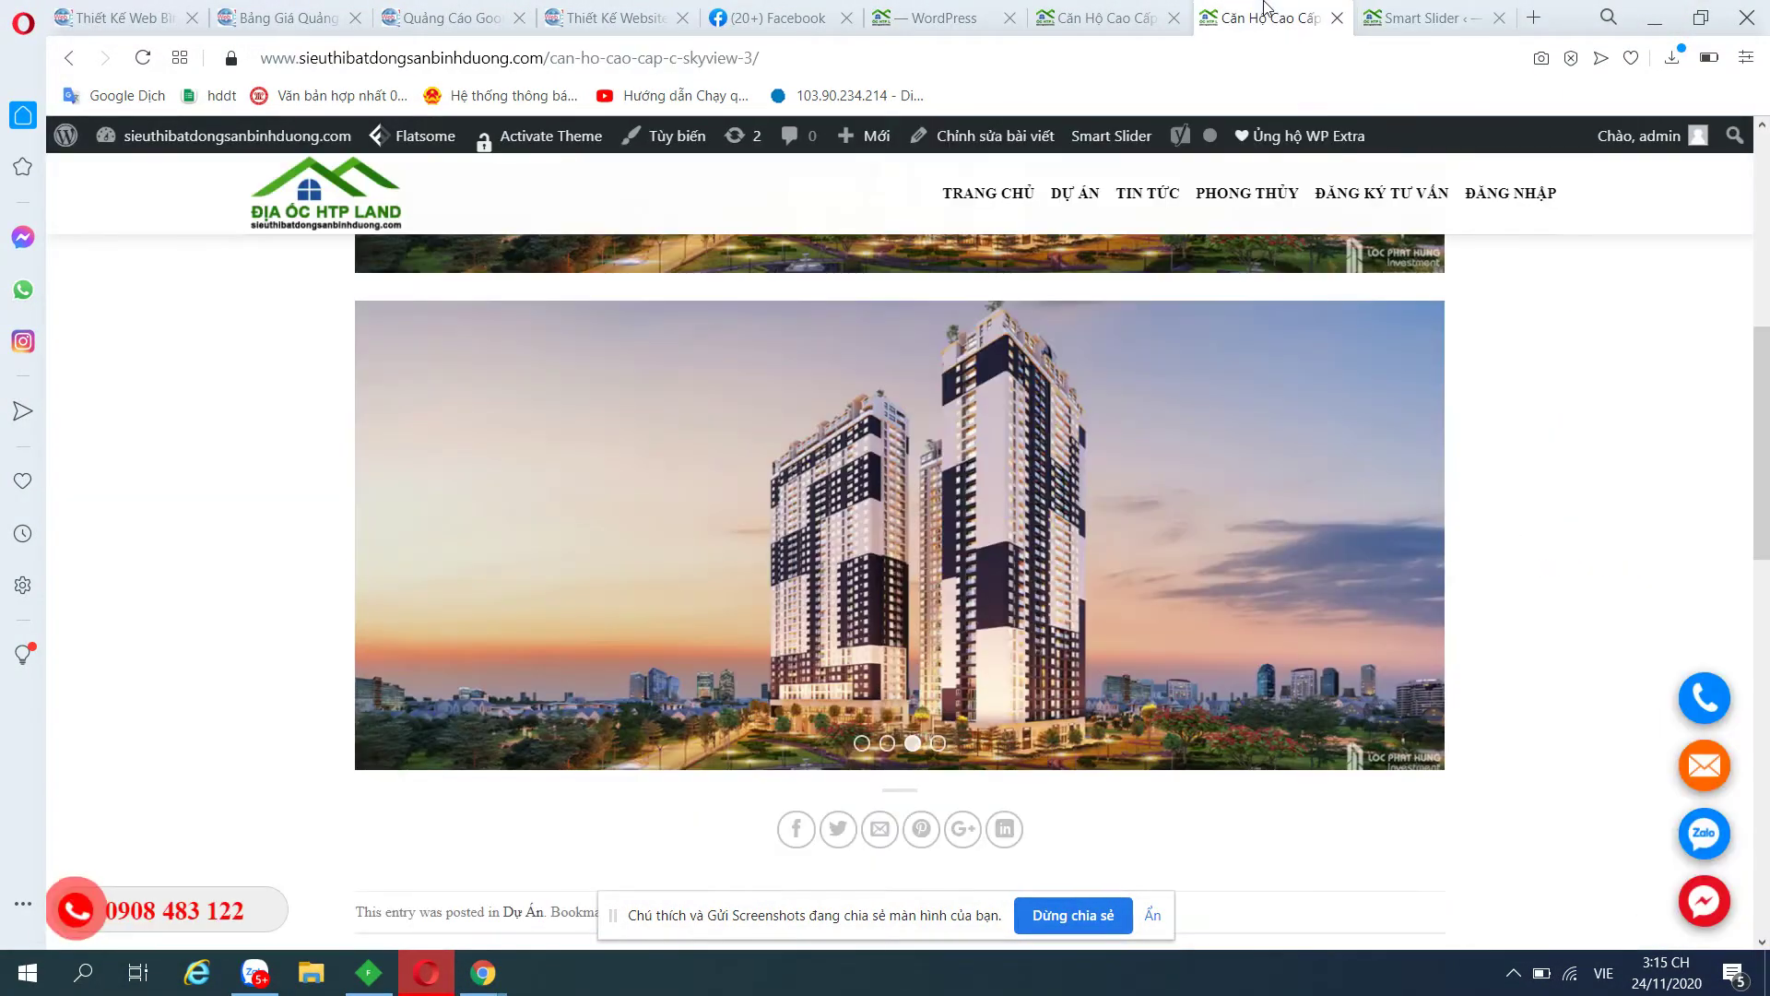
pyautogui.scroll(-5, 986, 676)
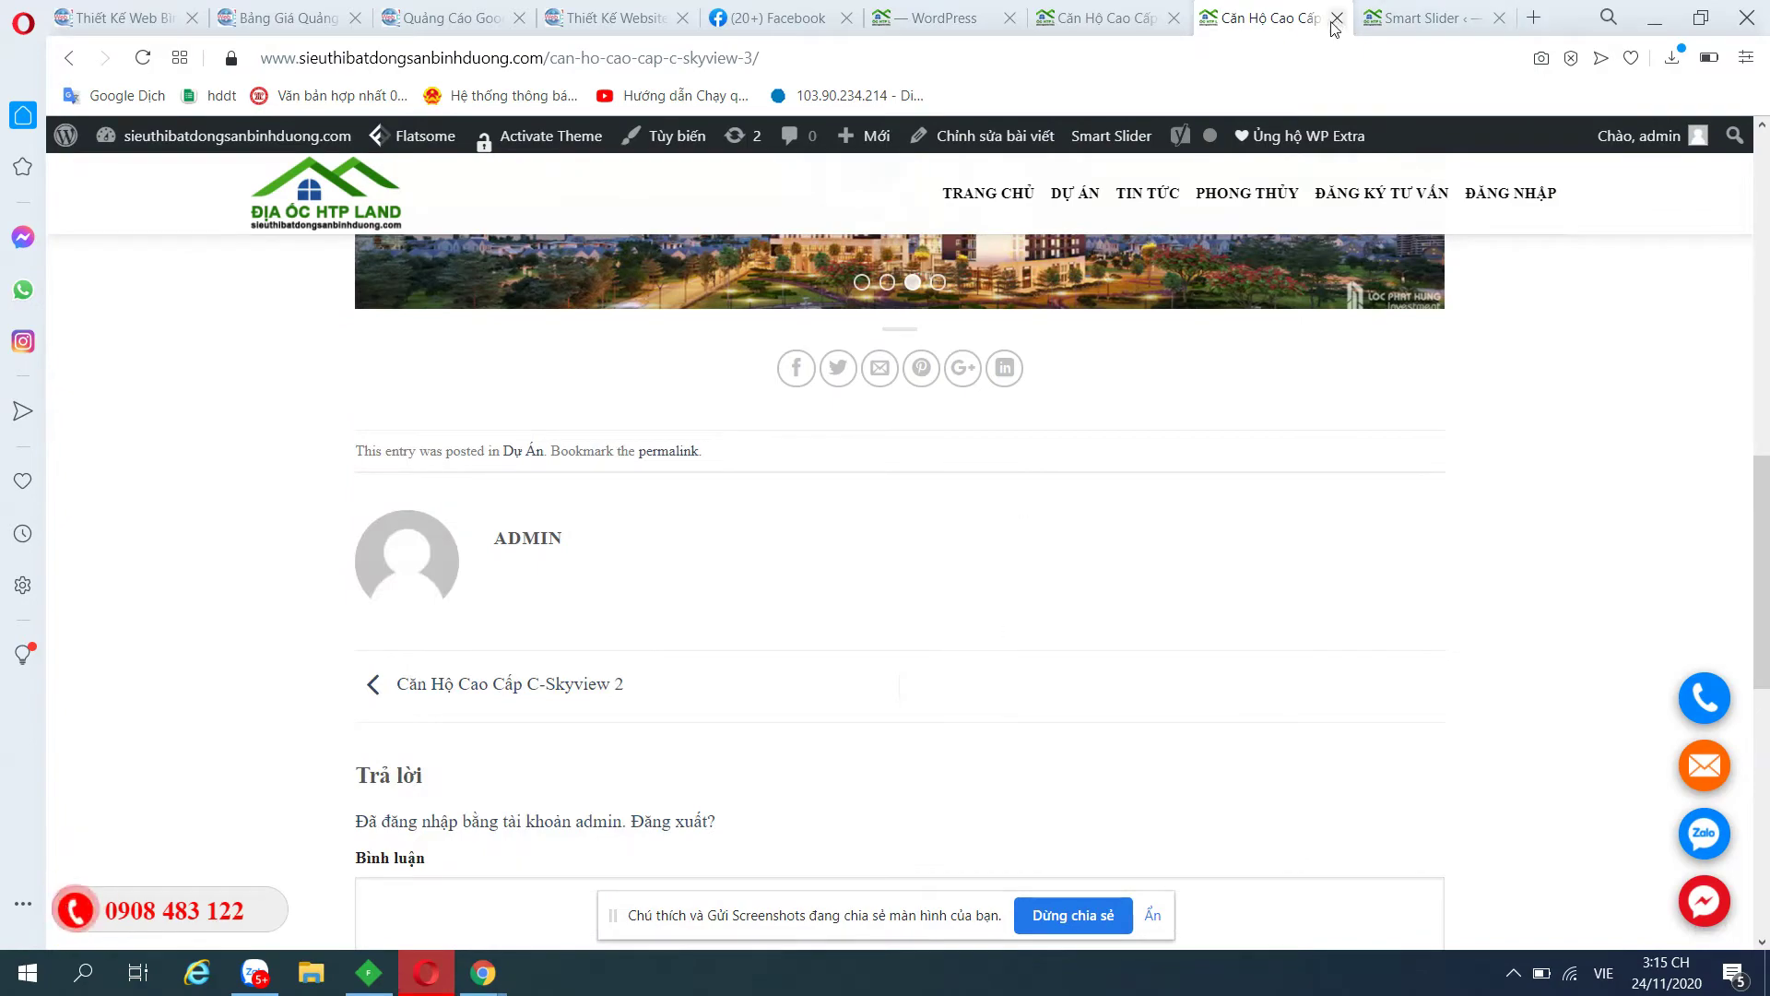
pyautogui.click(1097, 17)
pyautogui.scroll(-10, 854, 683)
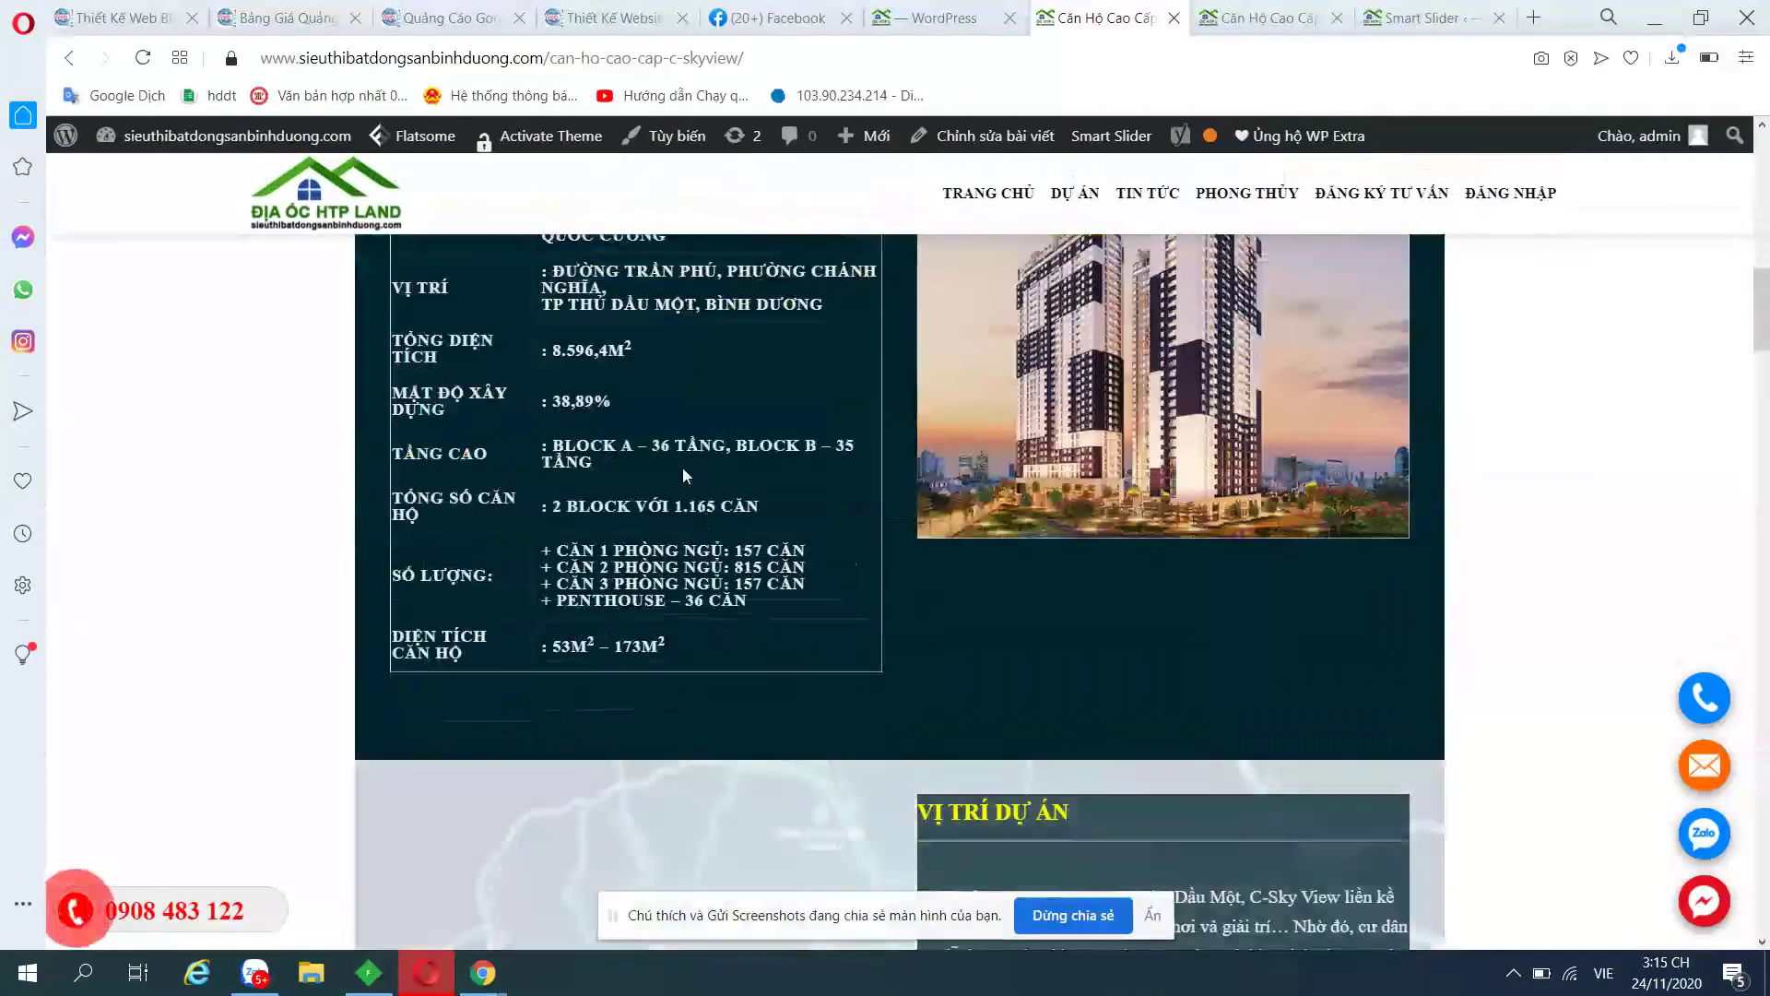
pyautogui.scroll(3, 682, 466)
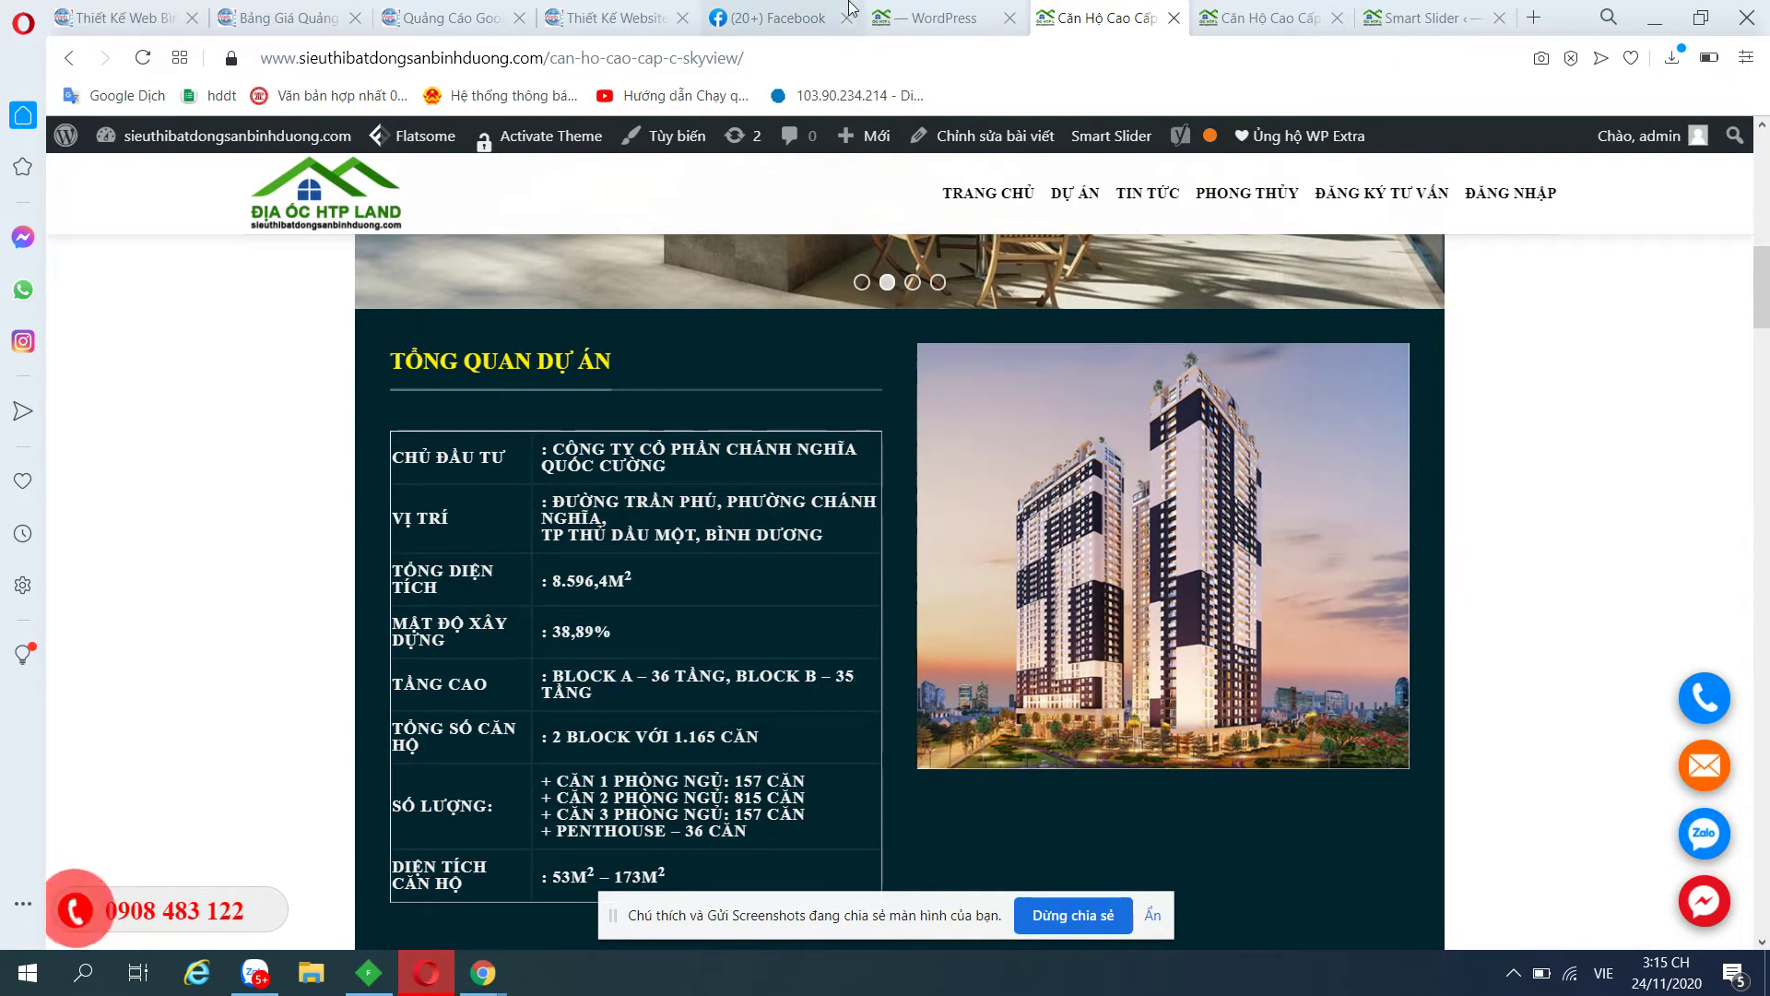
# Return to UX Builder and add a Row with the 2 Columns preset below the slider shortcode.
pyautogui.click(774, 18)
pyautogui.click(931, 18)
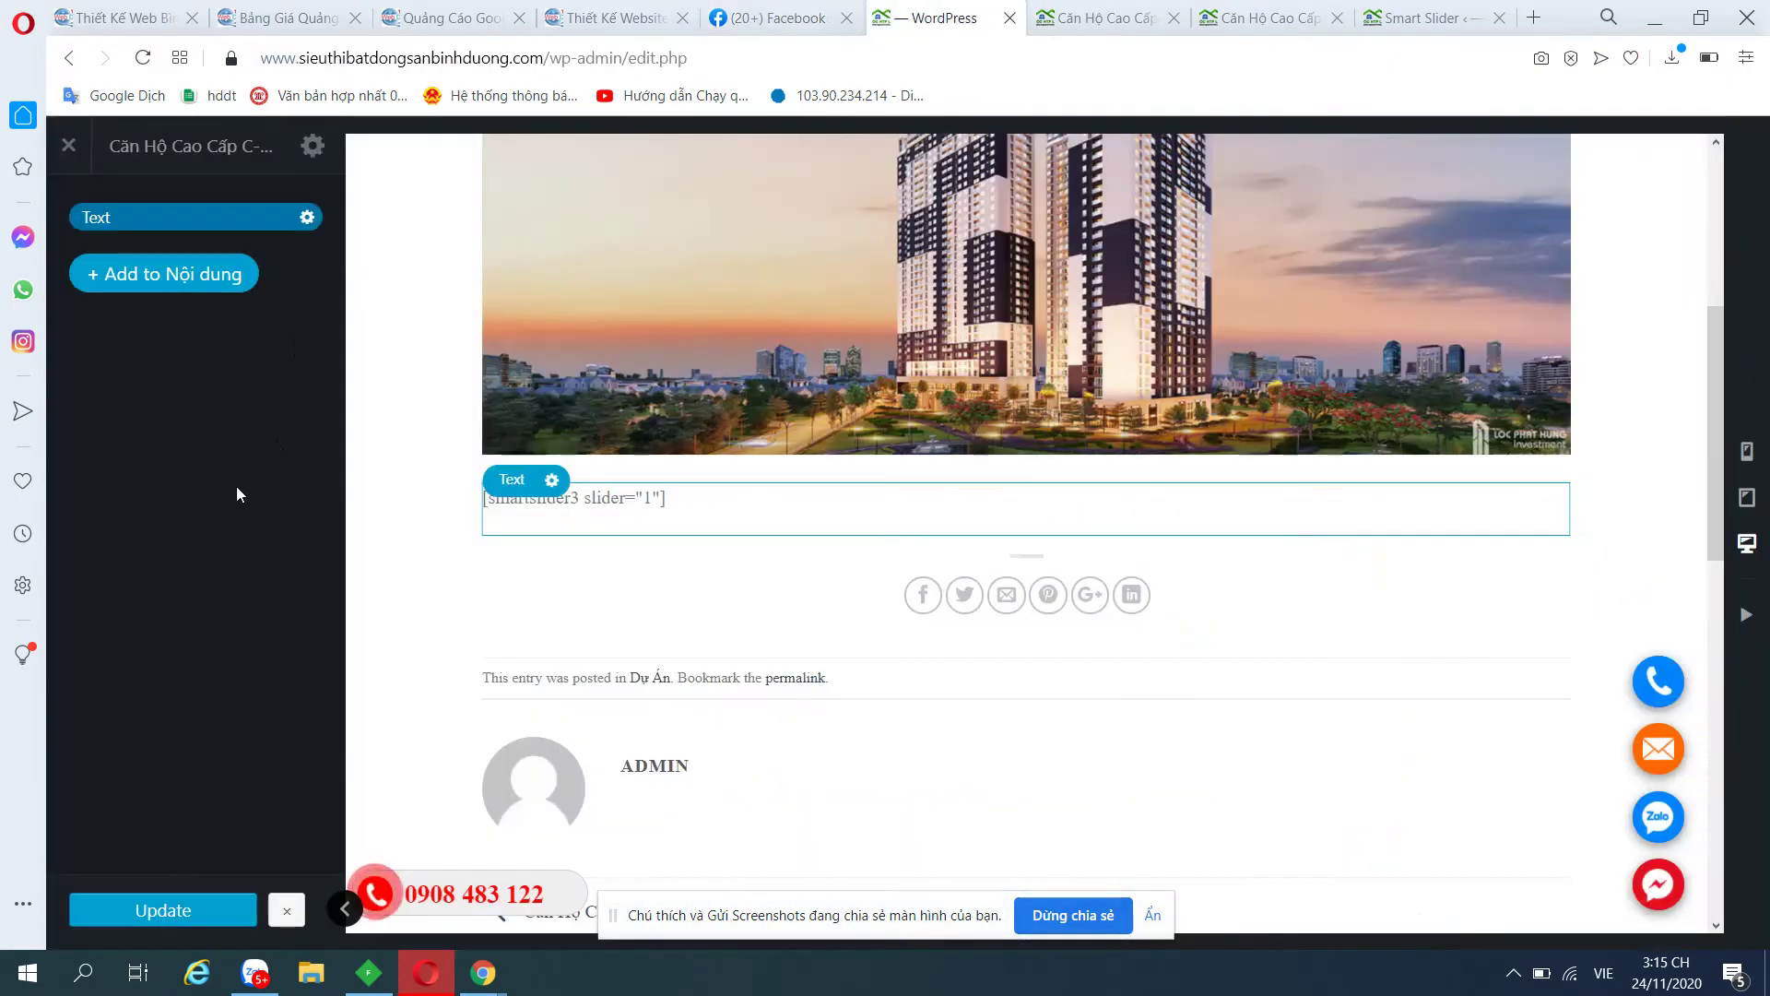
pyautogui.click(164, 279)
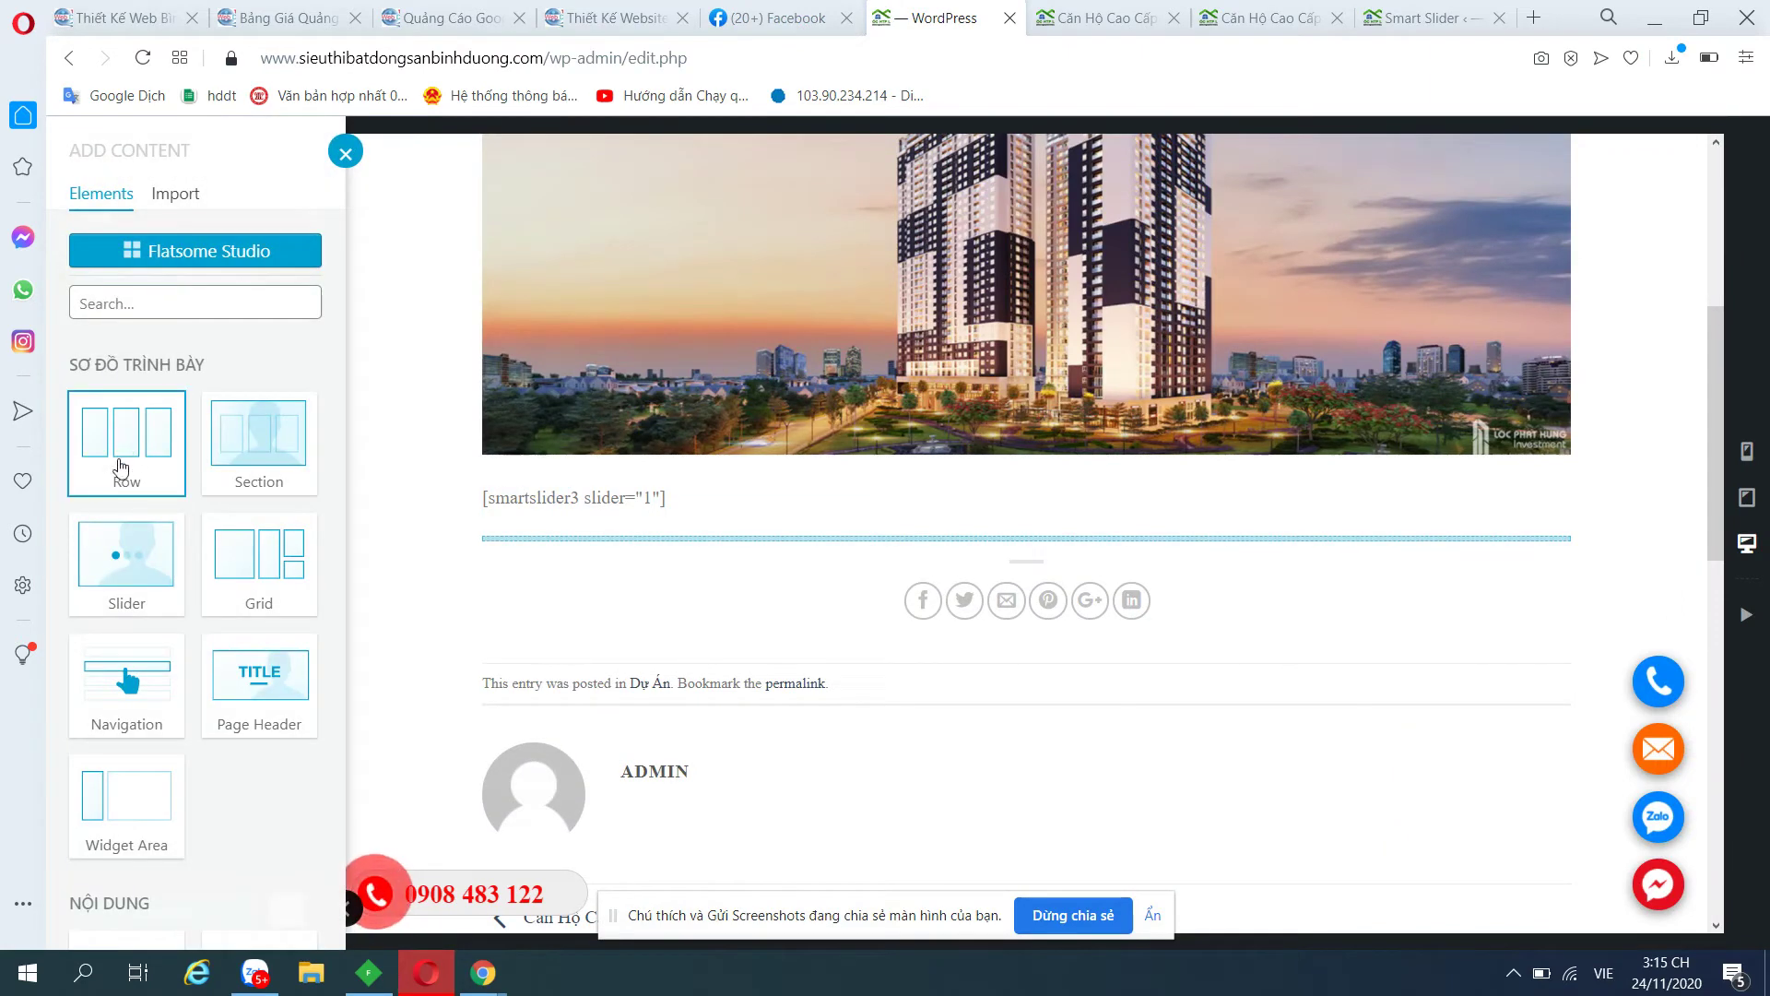
pyautogui.click(118, 456)
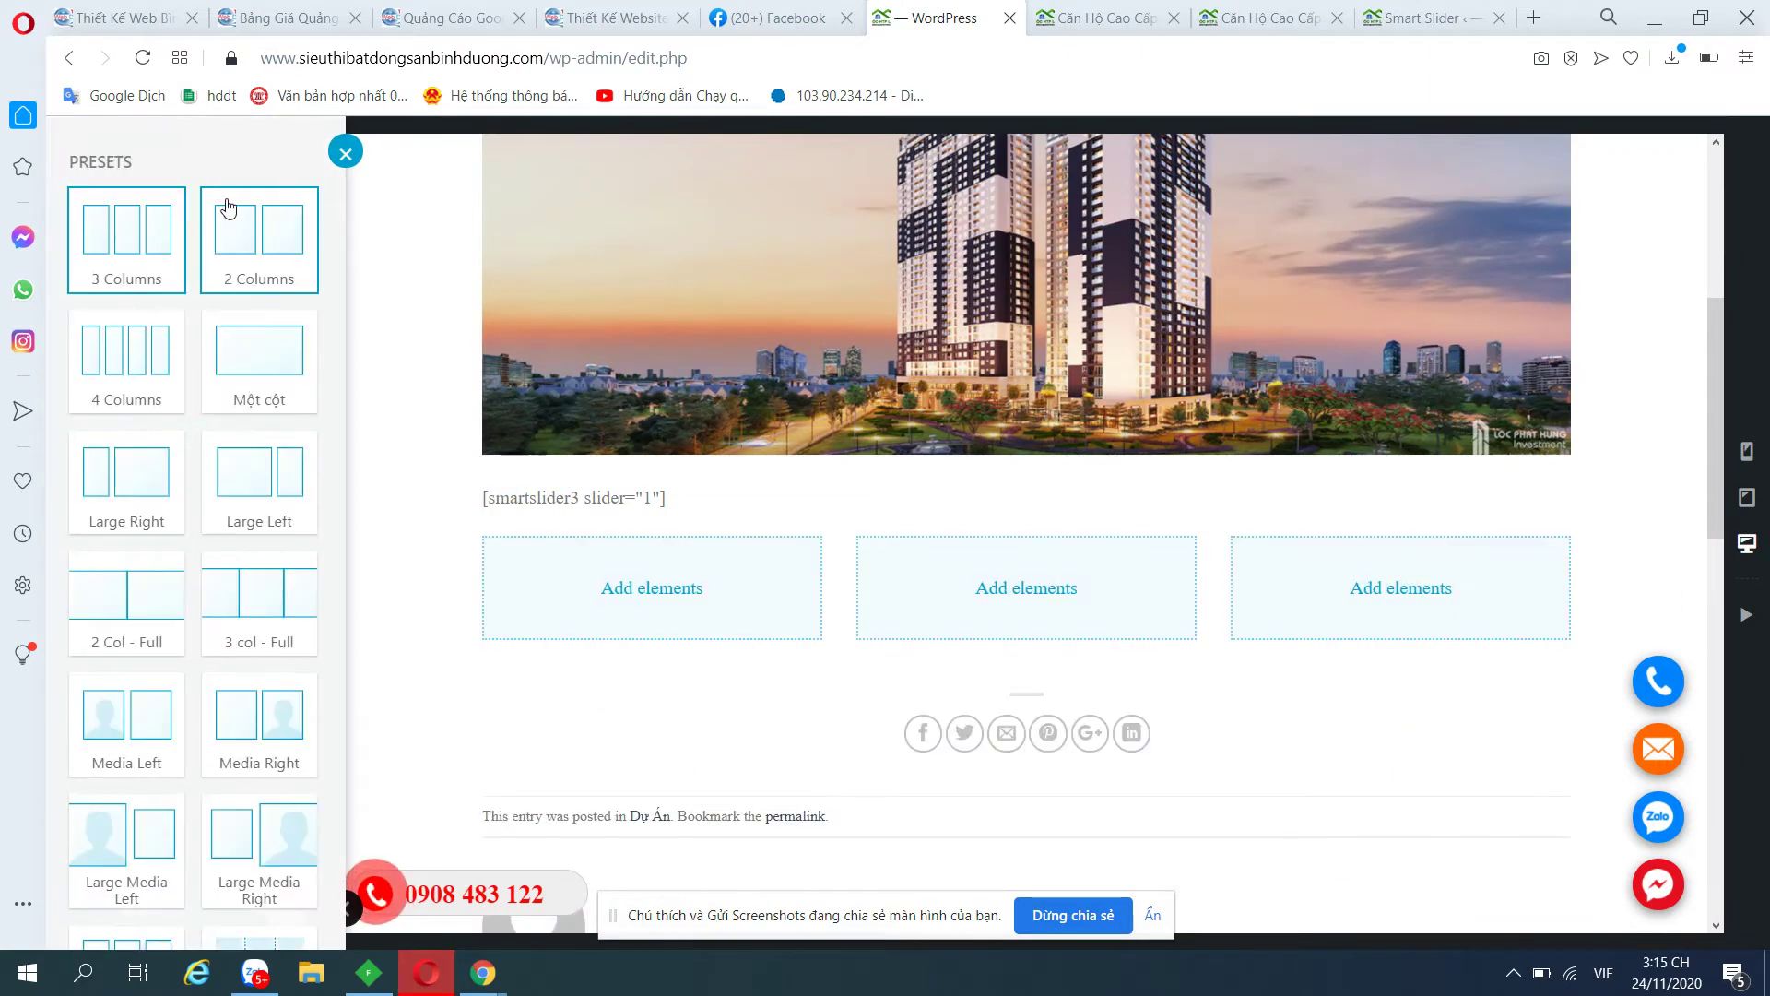
pyautogui.click(274, 245)
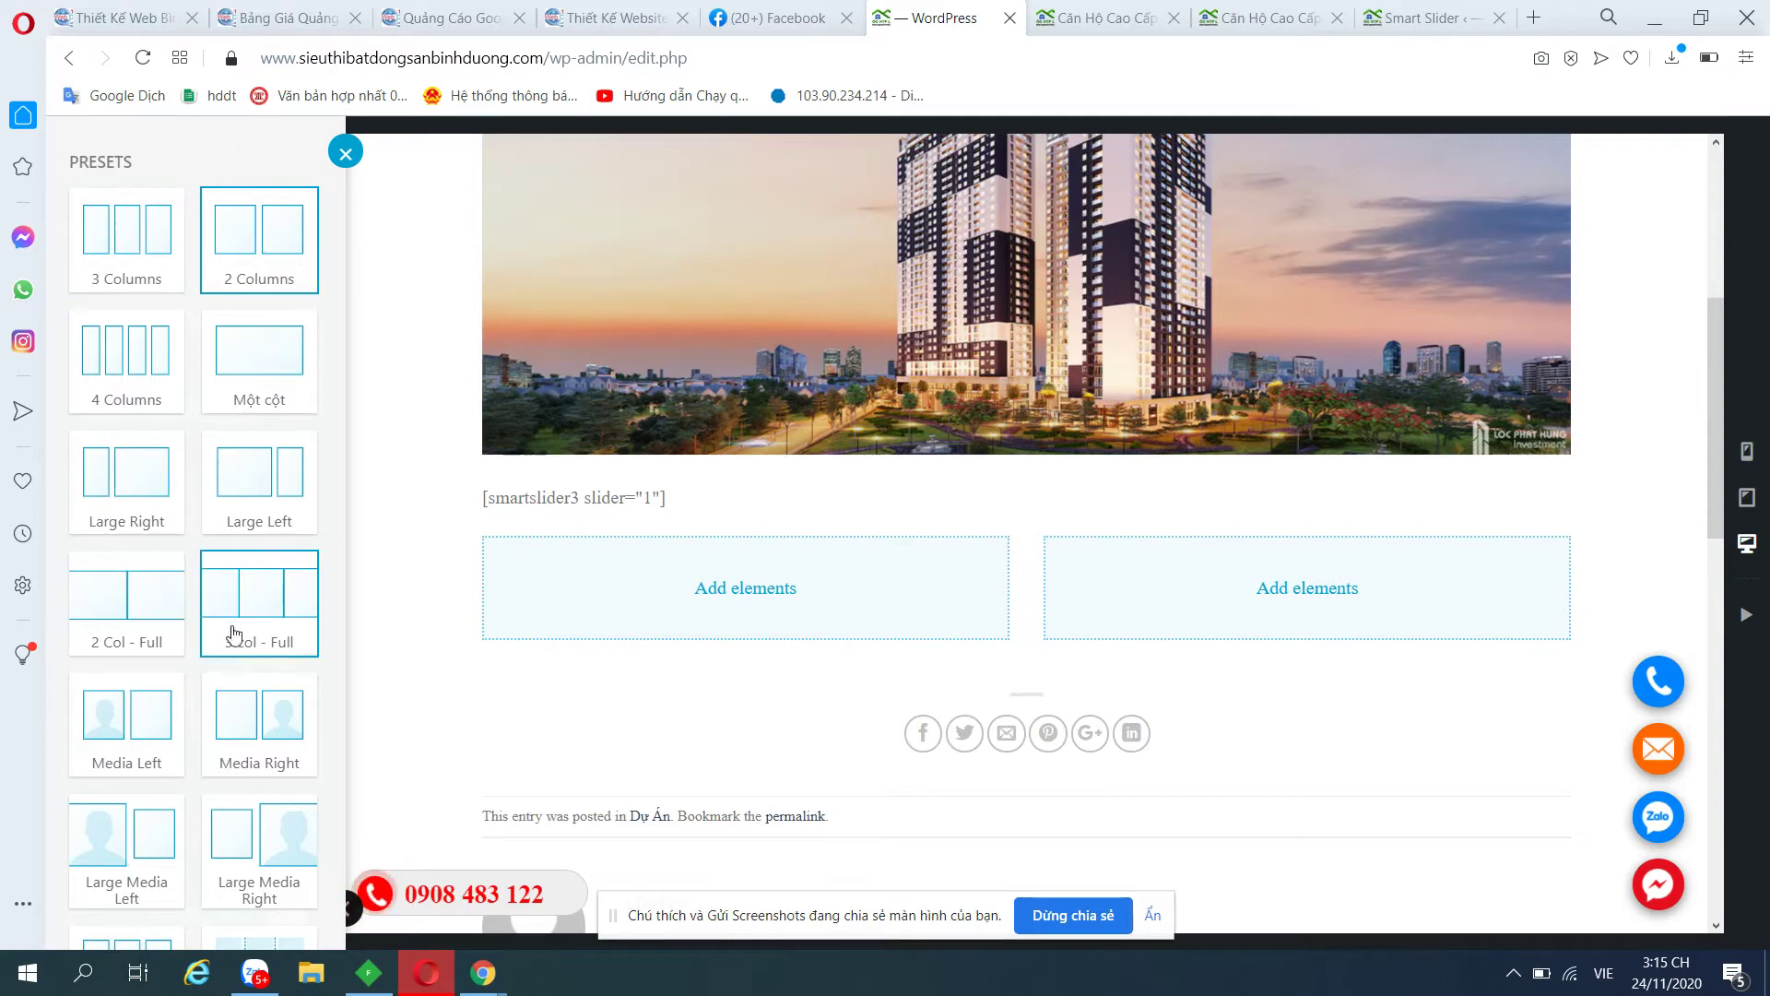
pyautogui.scroll(-2, 233, 634)
pyautogui.click(207, 899)
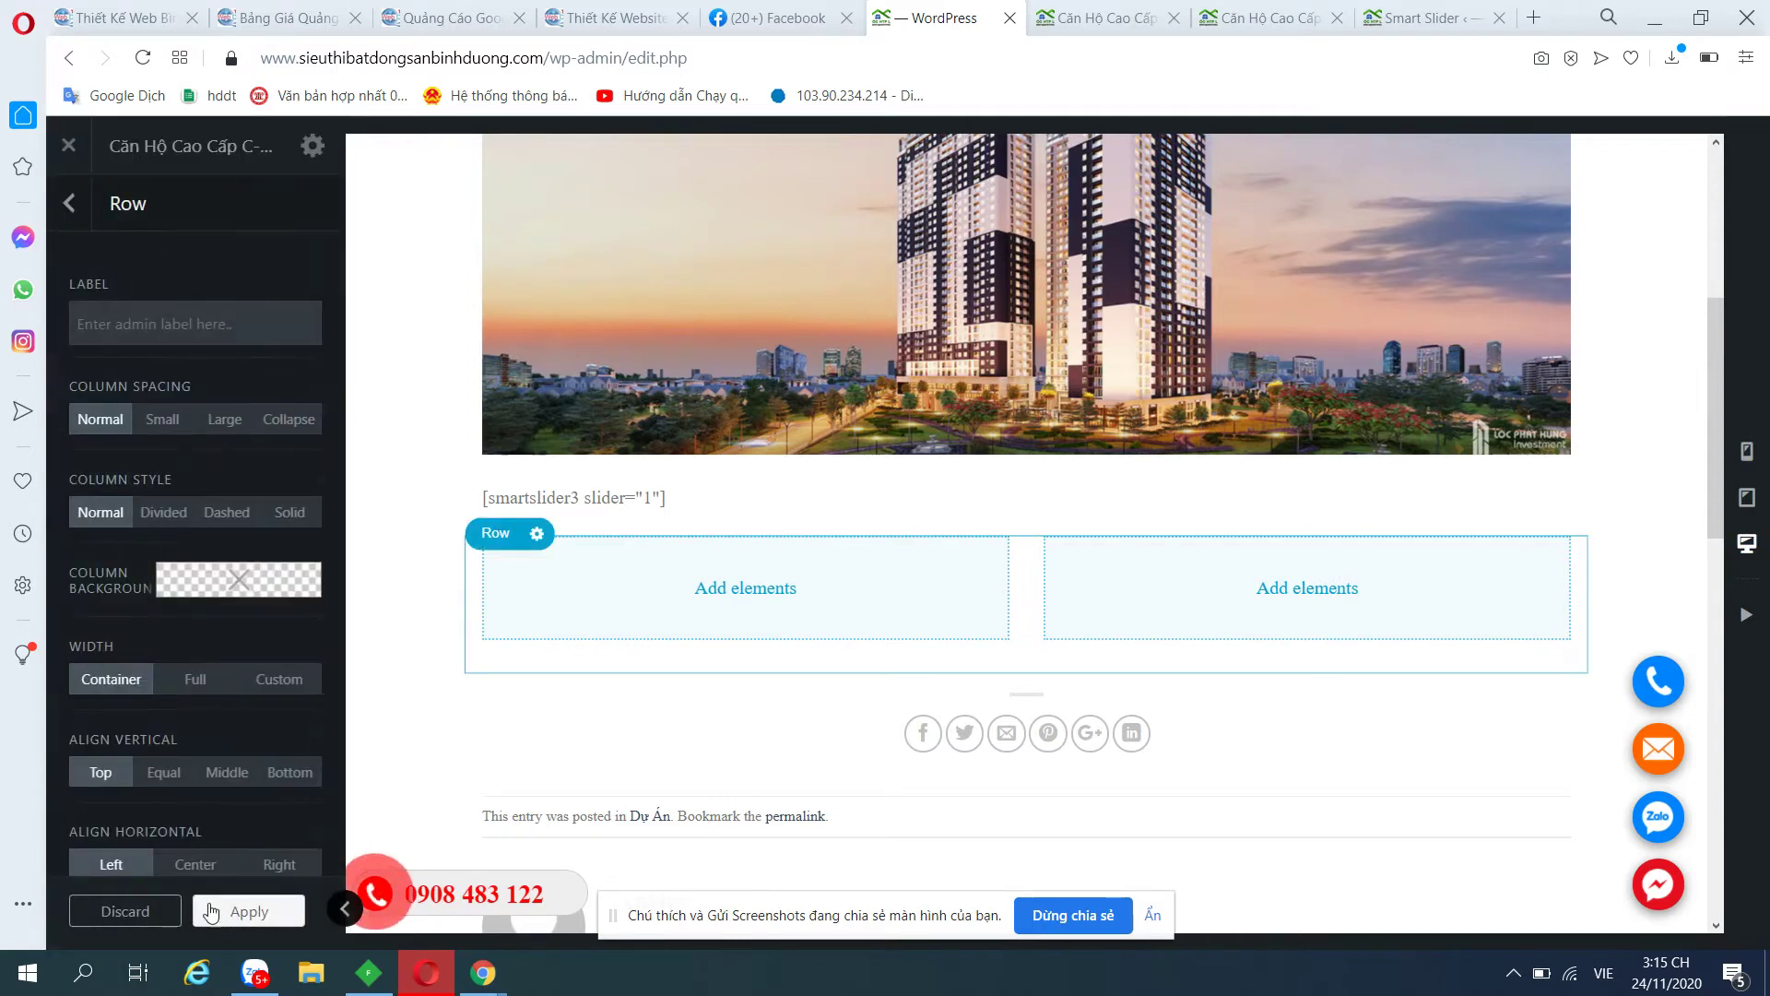
pyautogui.click(237, 911)
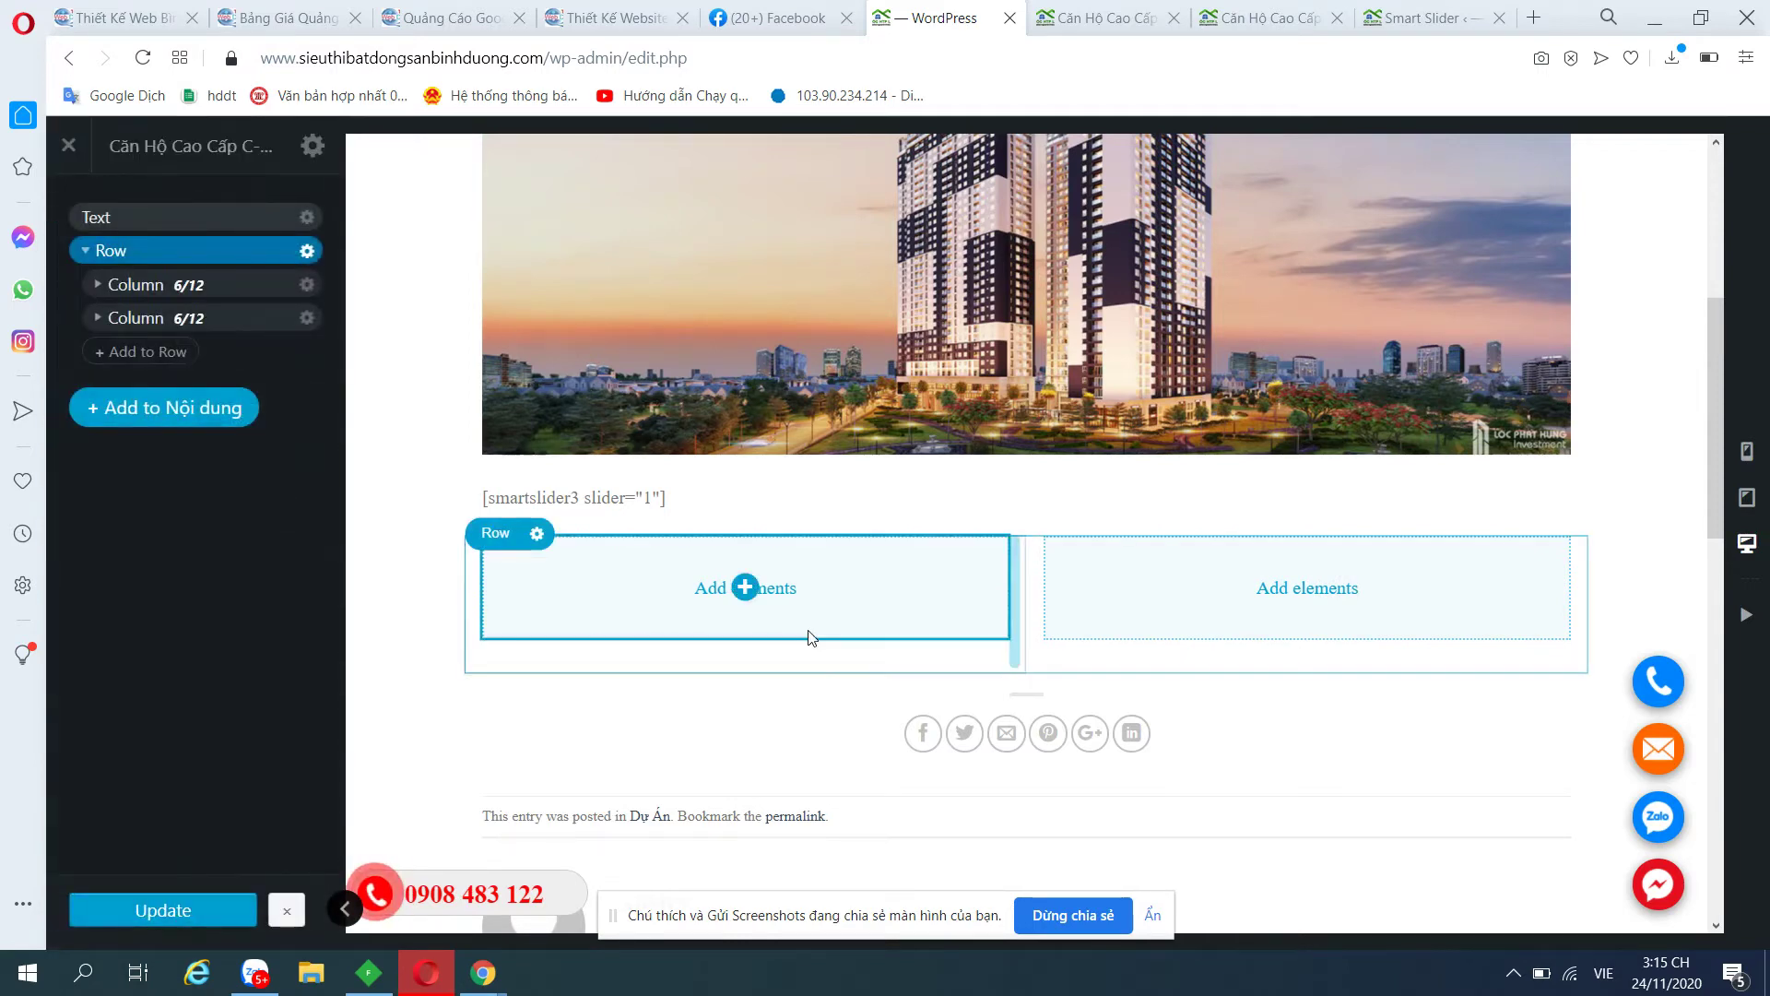
# Add a Banner element to the first column of the row, keeping its default preset.
pyautogui.scroll(1, 911, 636)
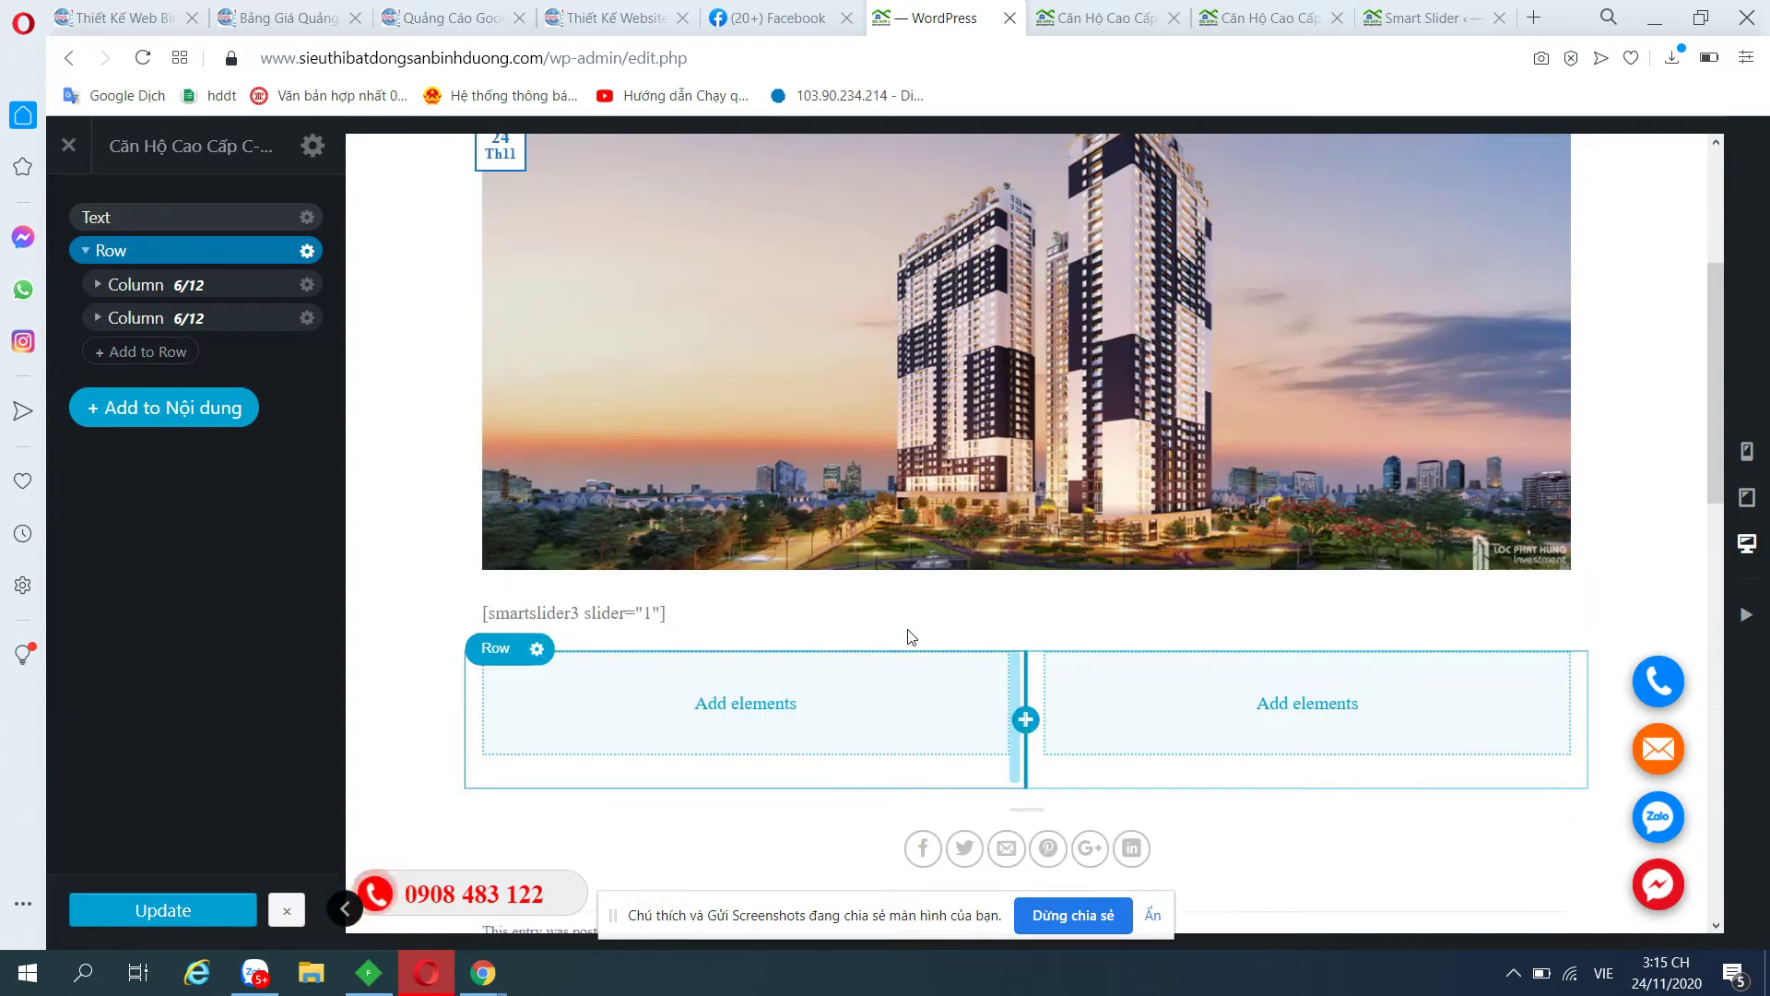
pyautogui.click(745, 703)
pyautogui.scroll(-5, 257, 590)
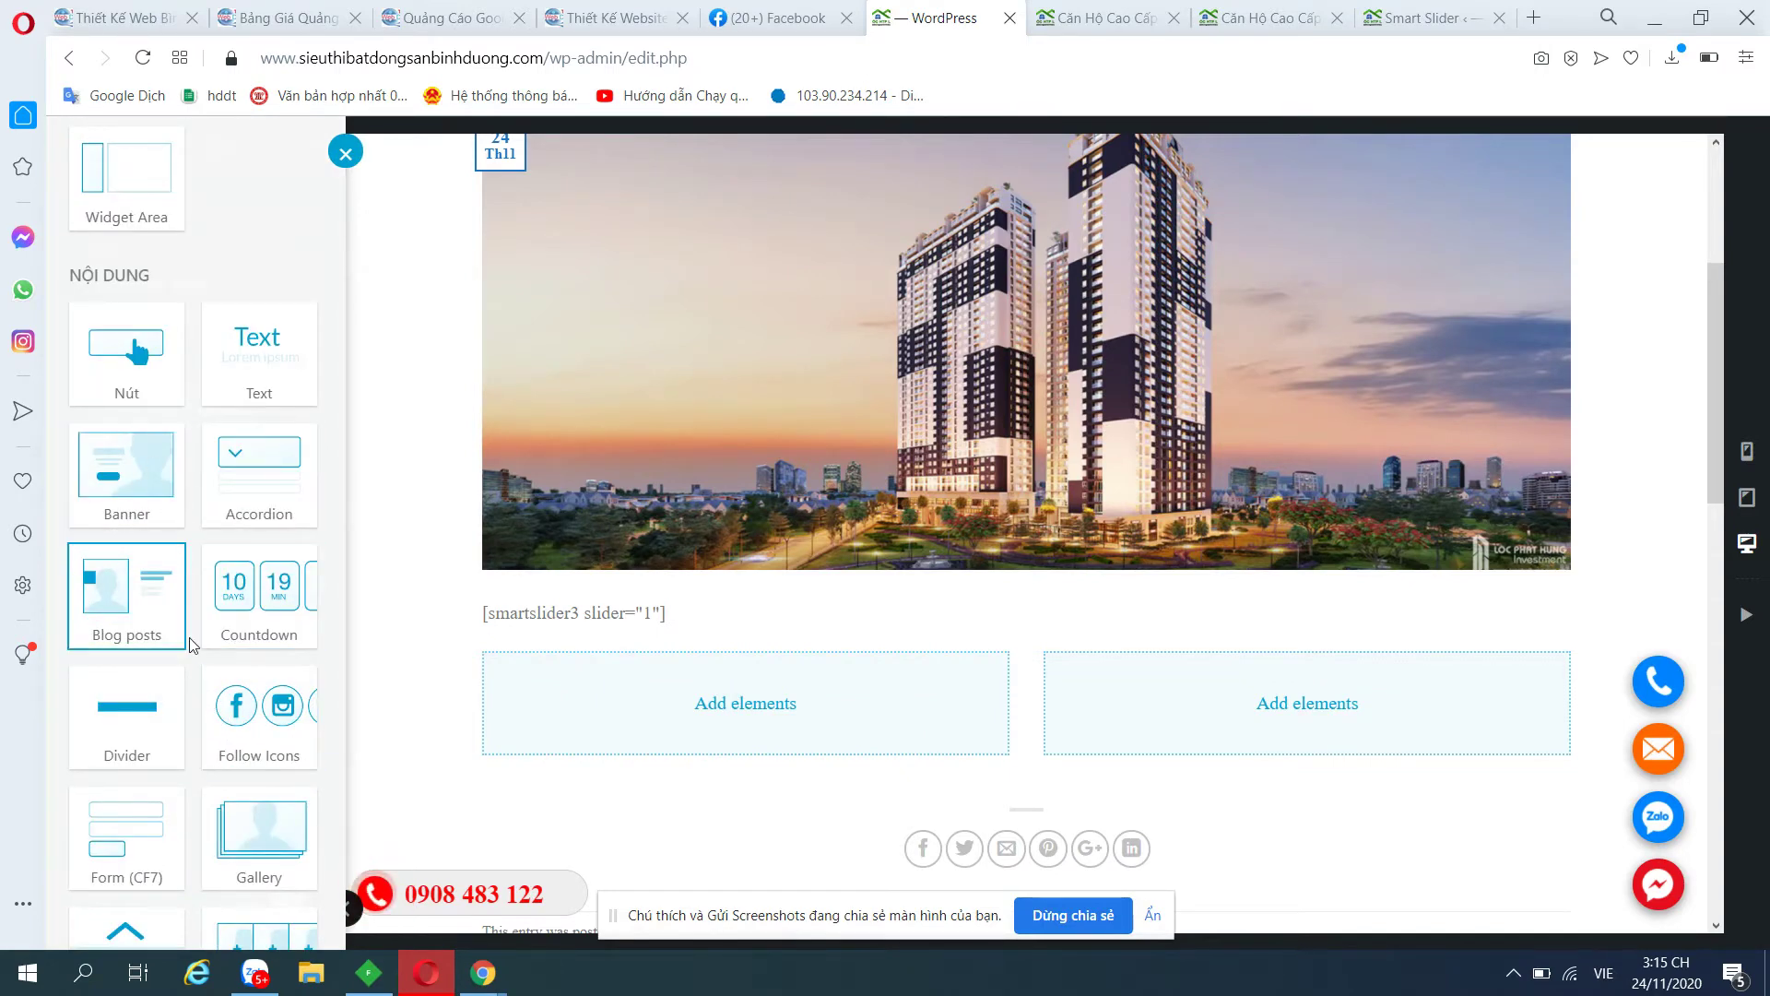
pyautogui.scroll(-4, 189, 770)
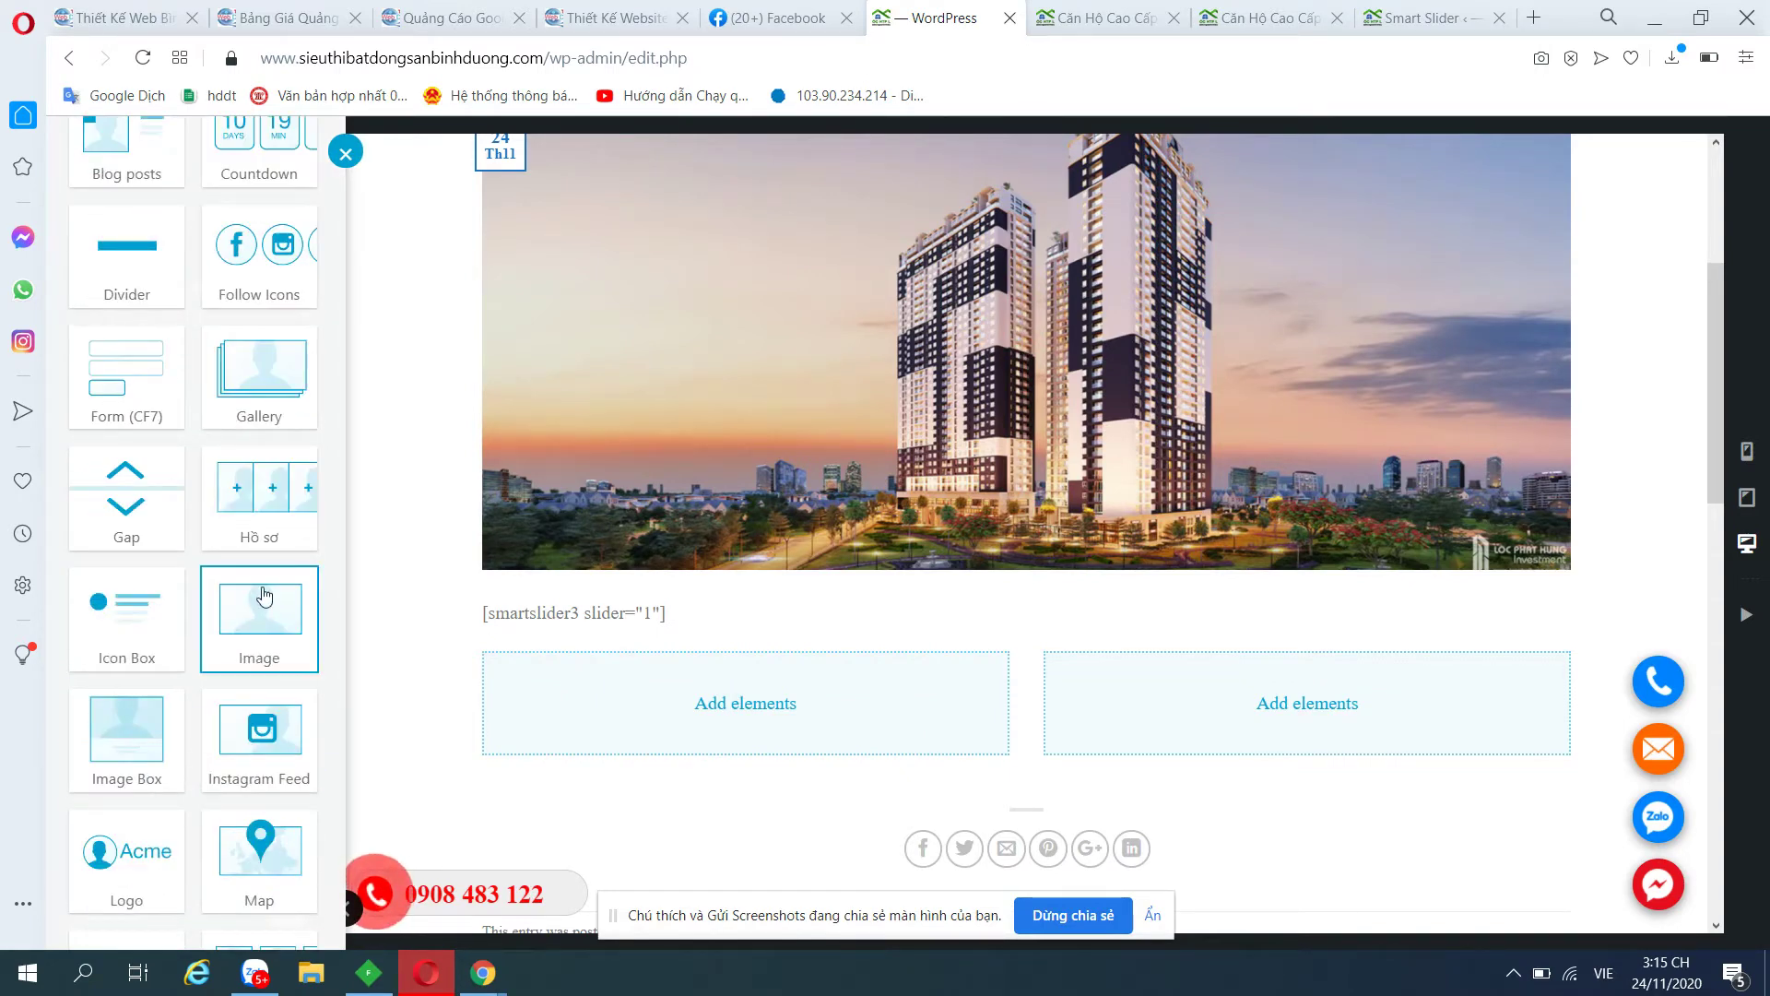
pyautogui.scroll(3, 273, 656)
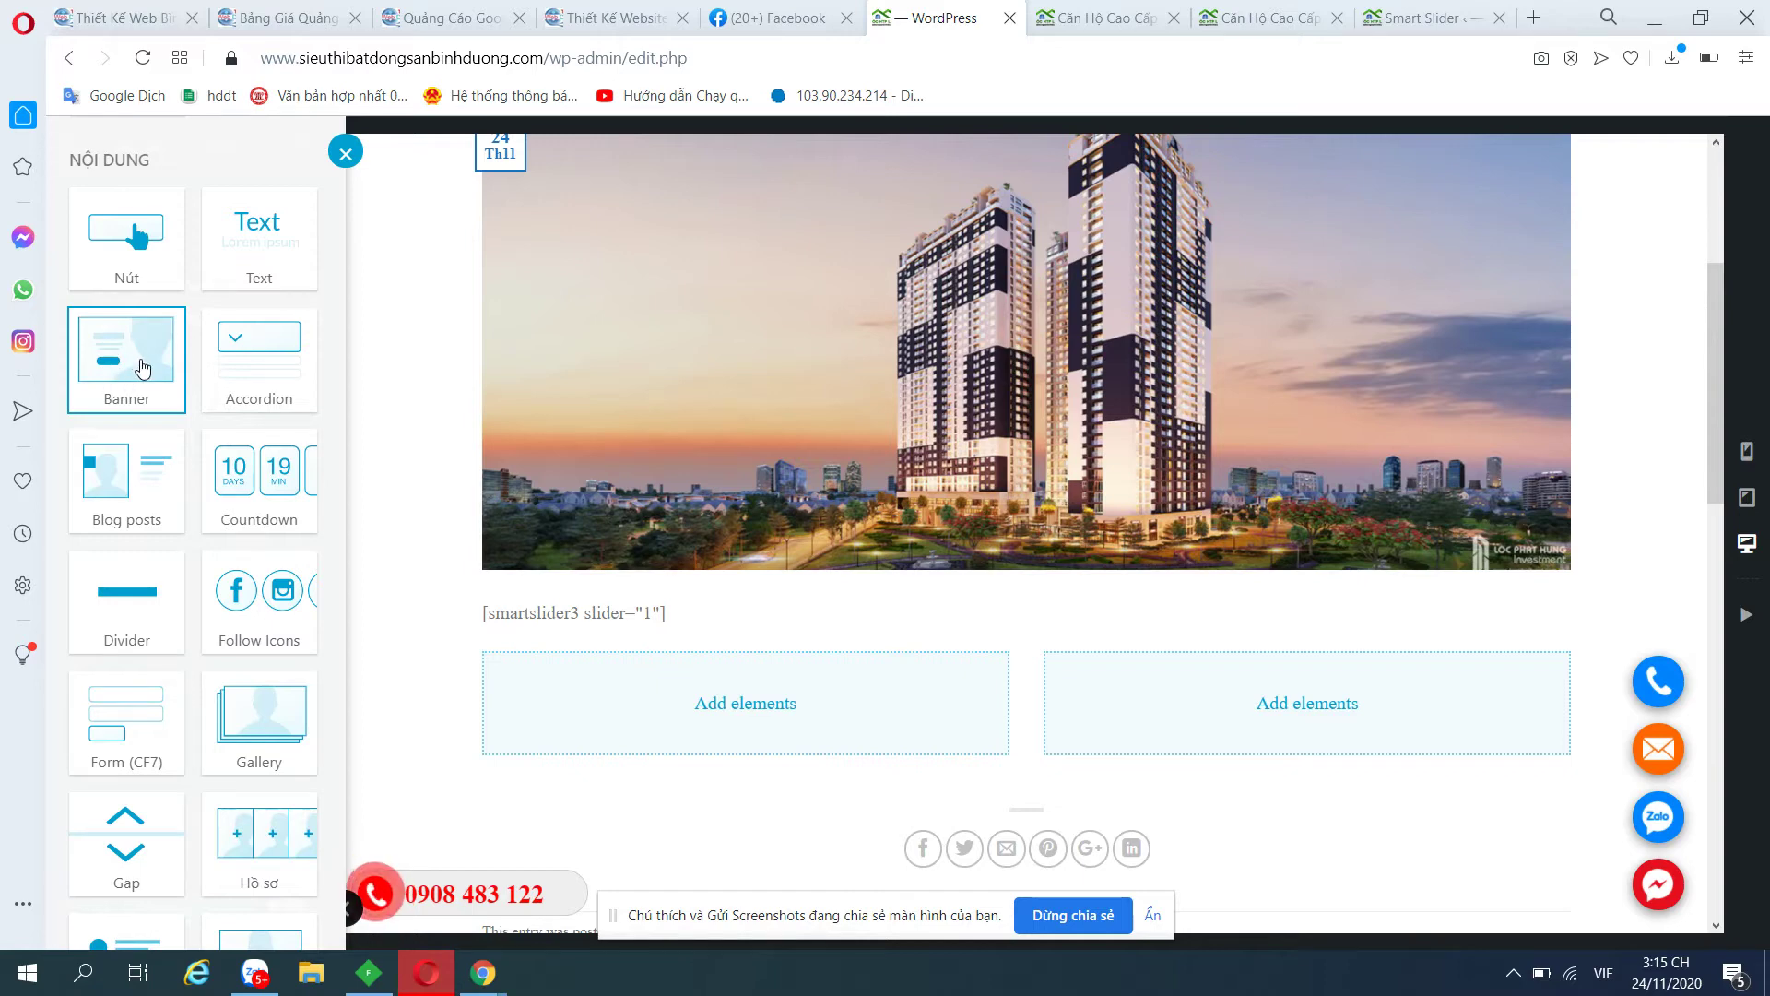
pyautogui.click(141, 369)
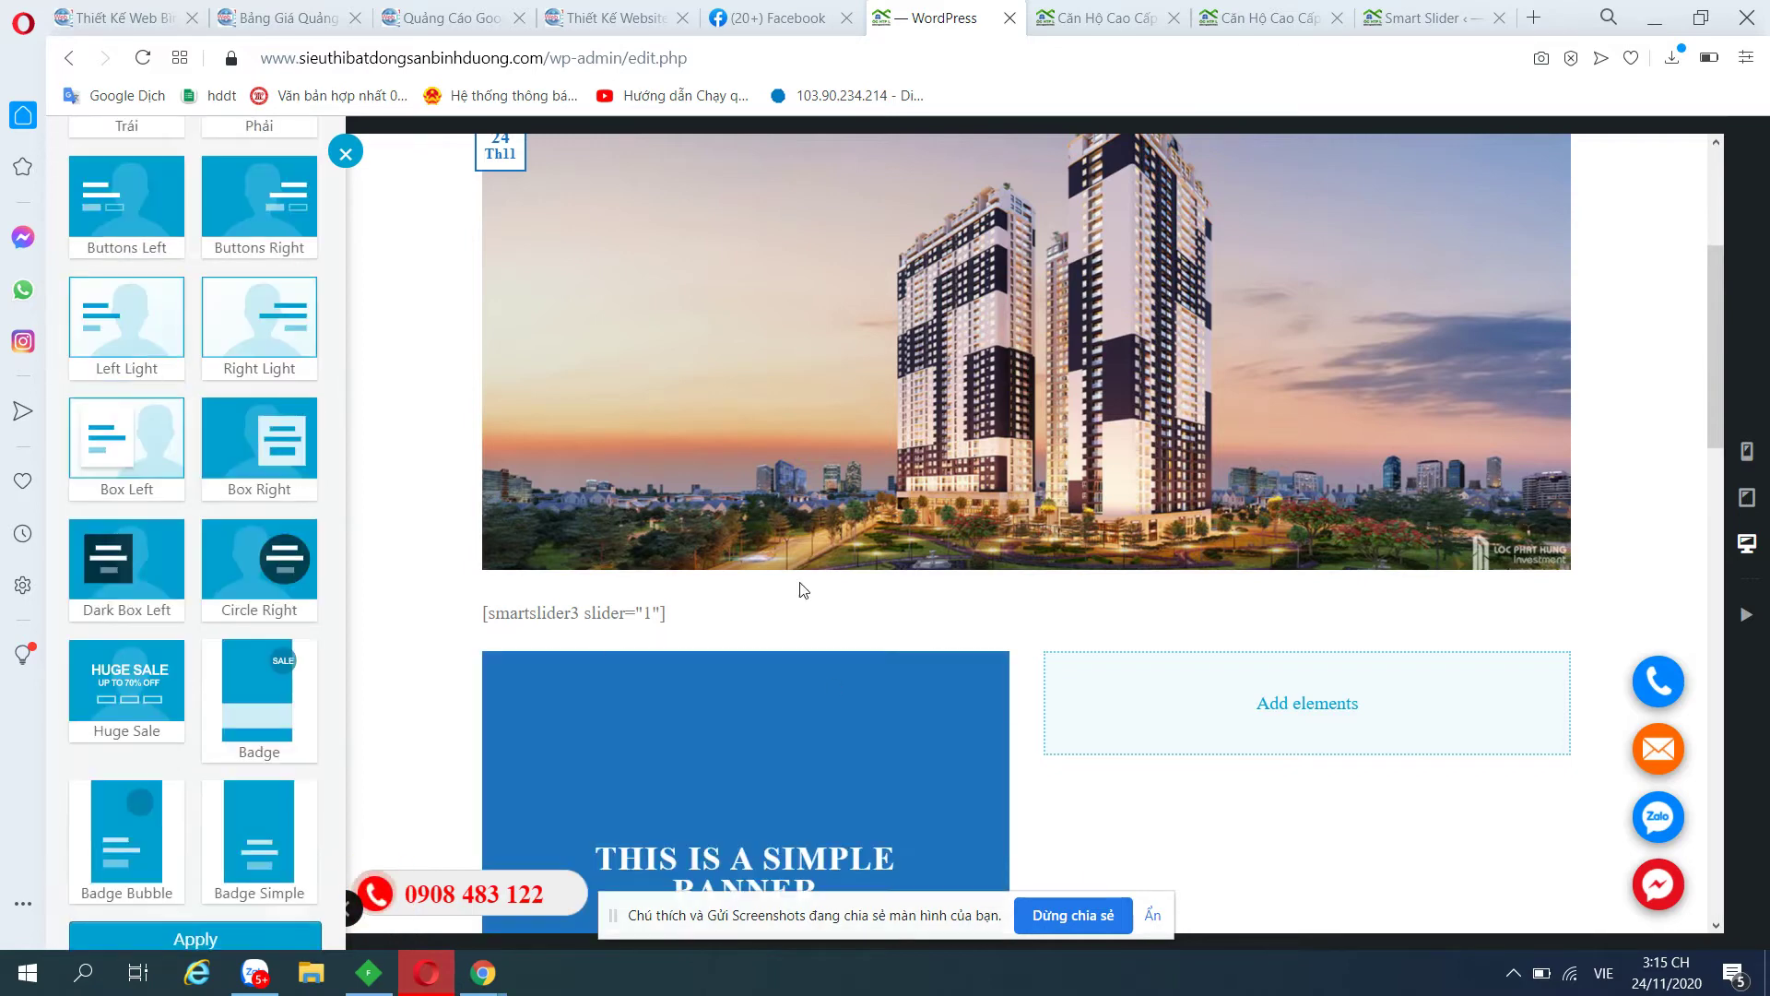
pyautogui.scroll(-1, 230, 876)
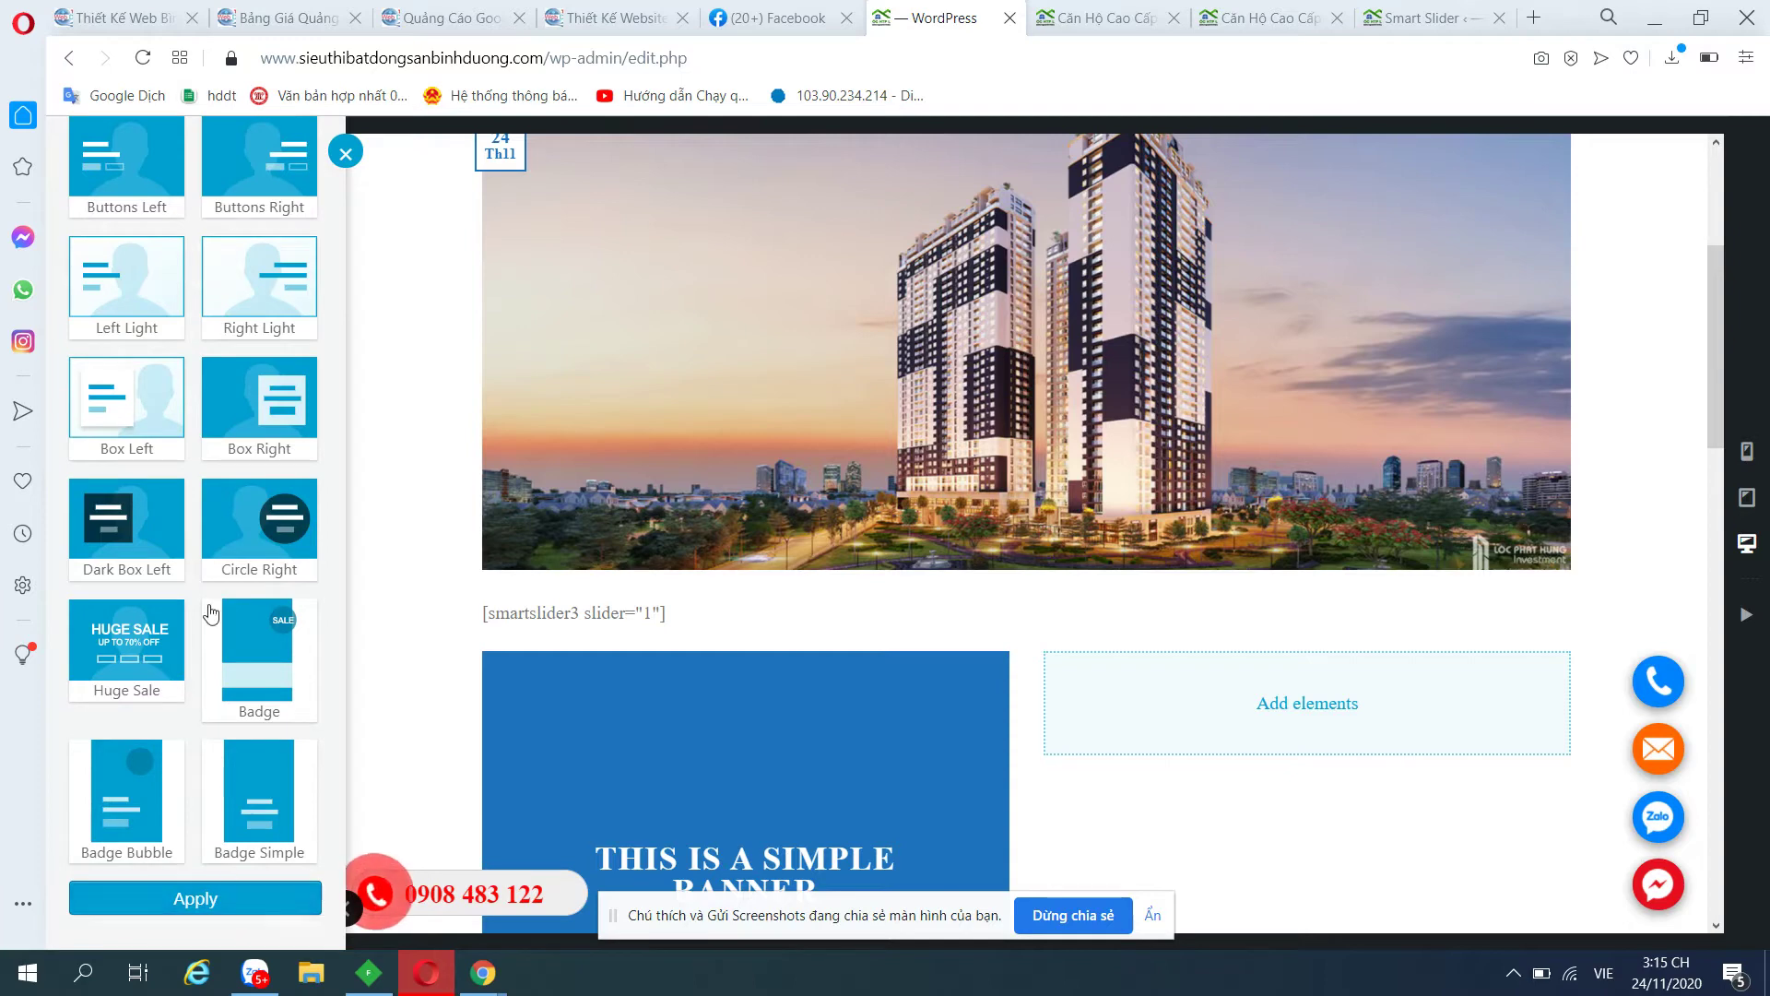
pyautogui.scroll(4, 196, 332)
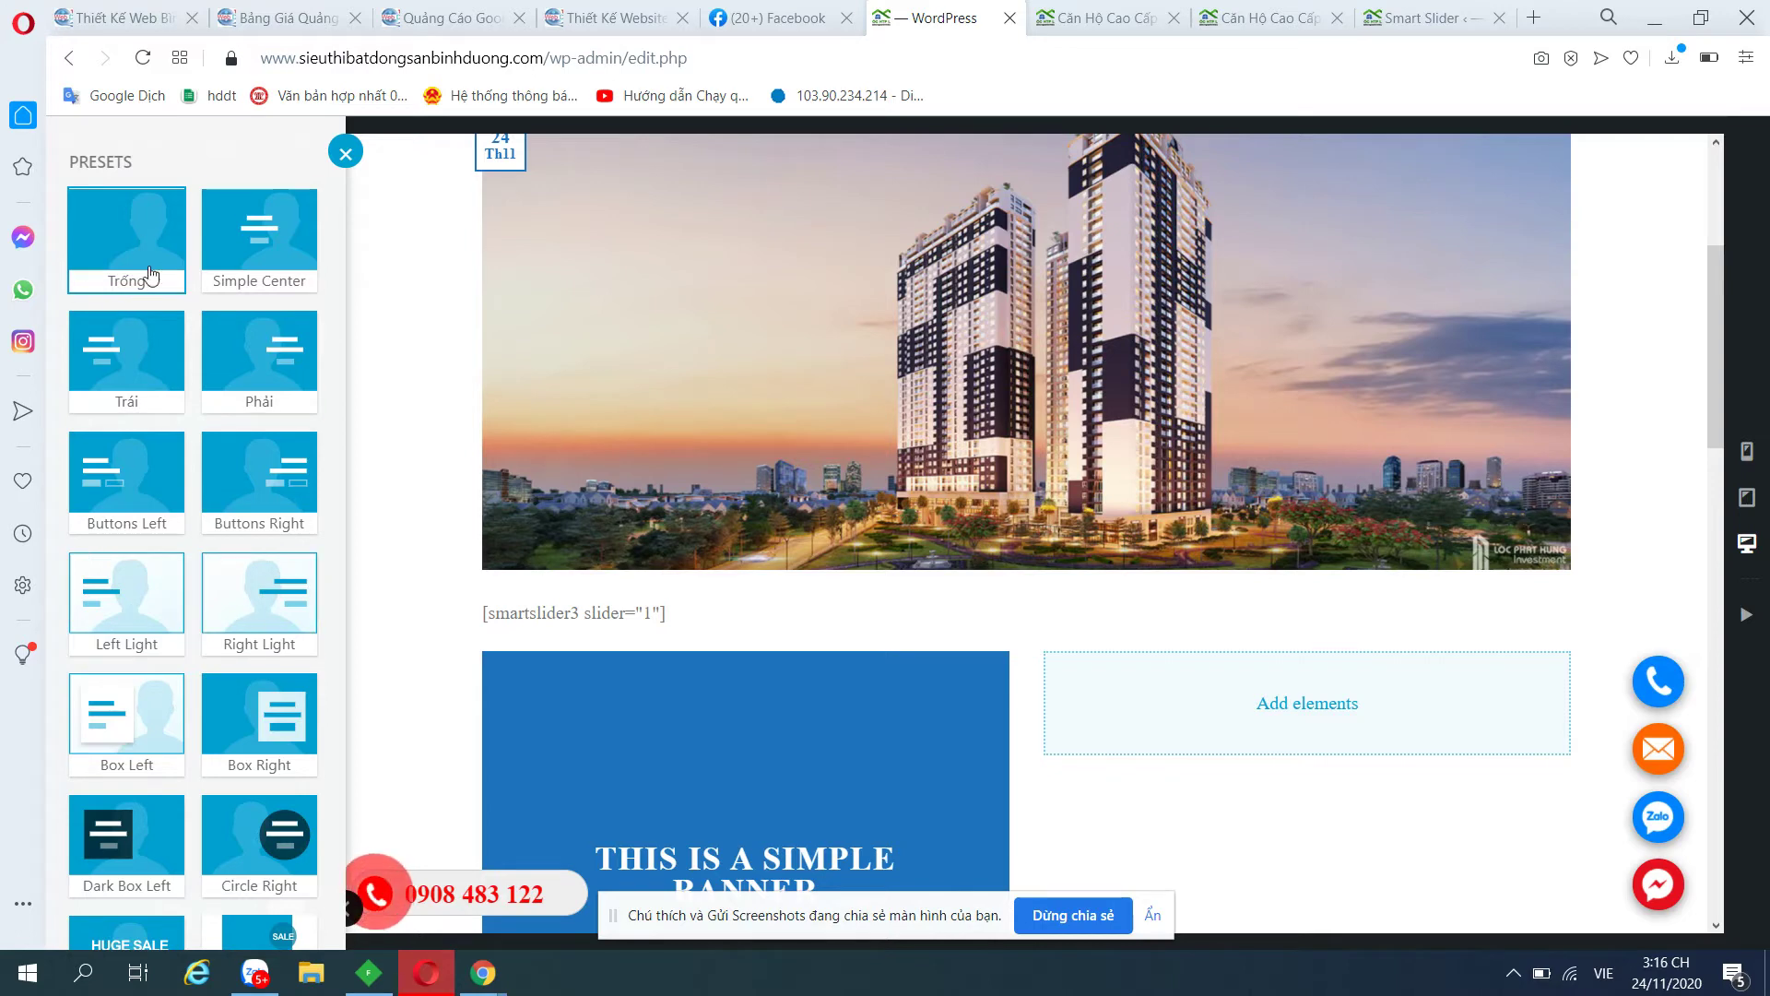
pyautogui.scroll(-3, 168, 741)
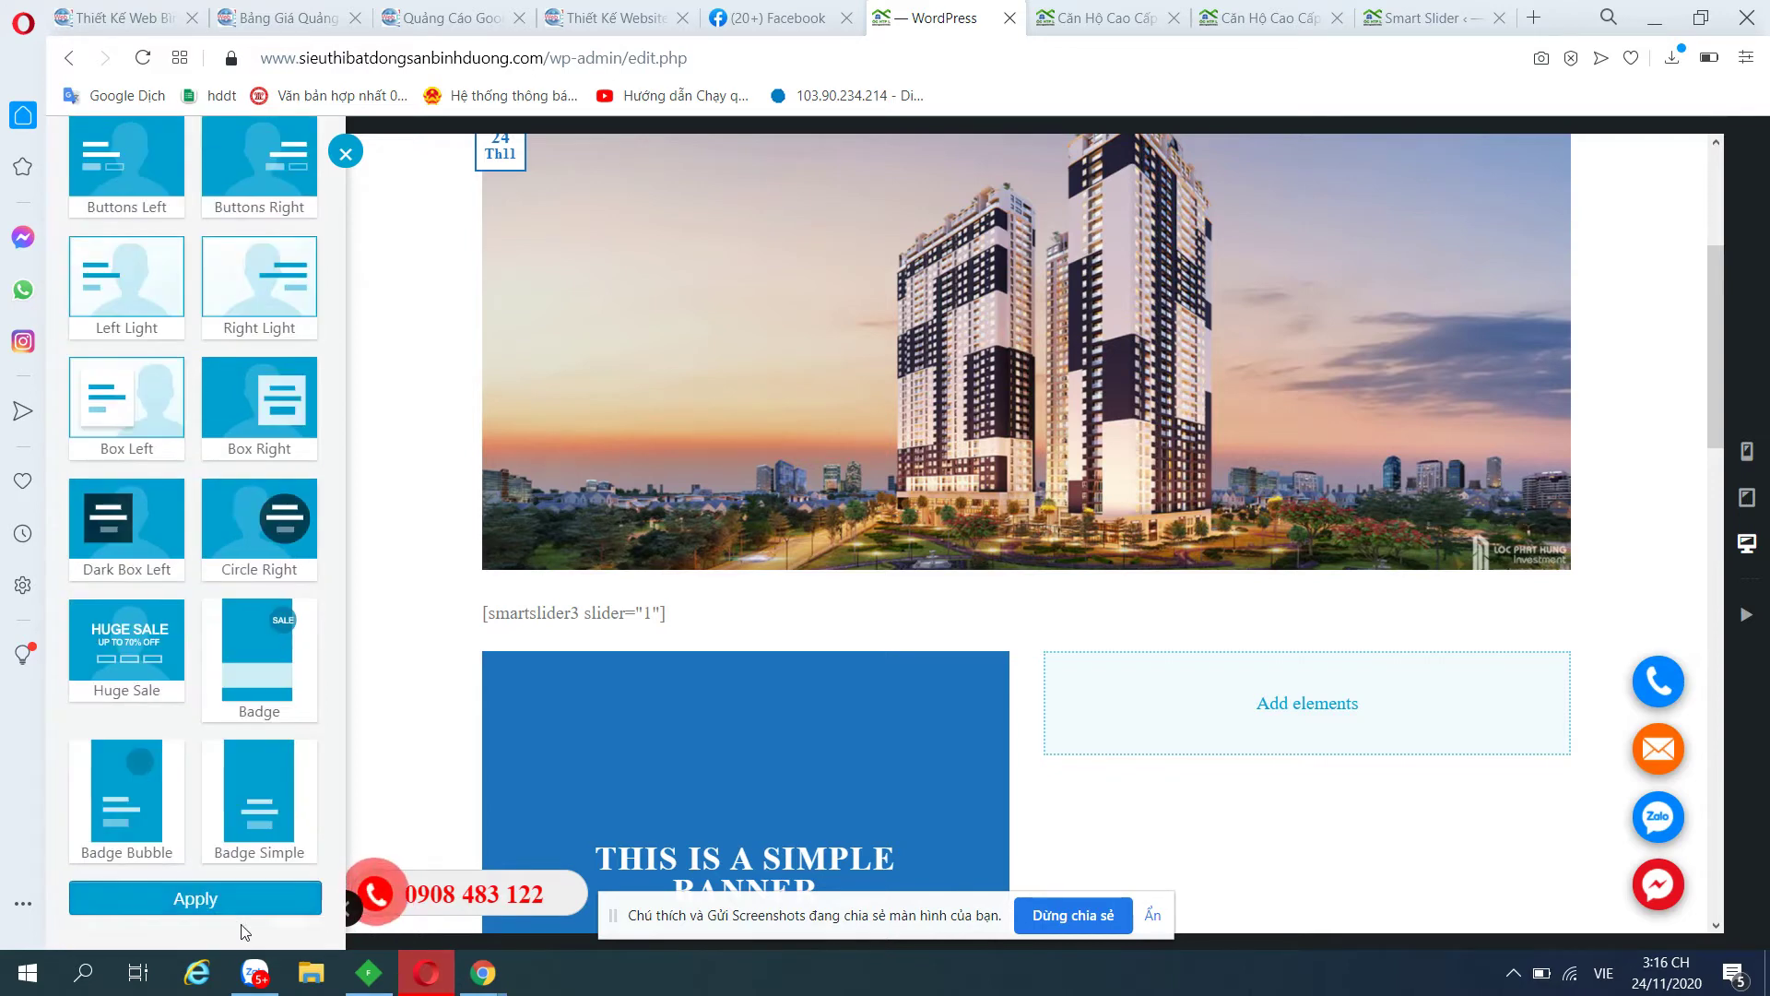
# Upload the image sieu-thi-bat-dong-san-binh-duong-5 and use it as the banner's background.
pyautogui.click(825, 772)
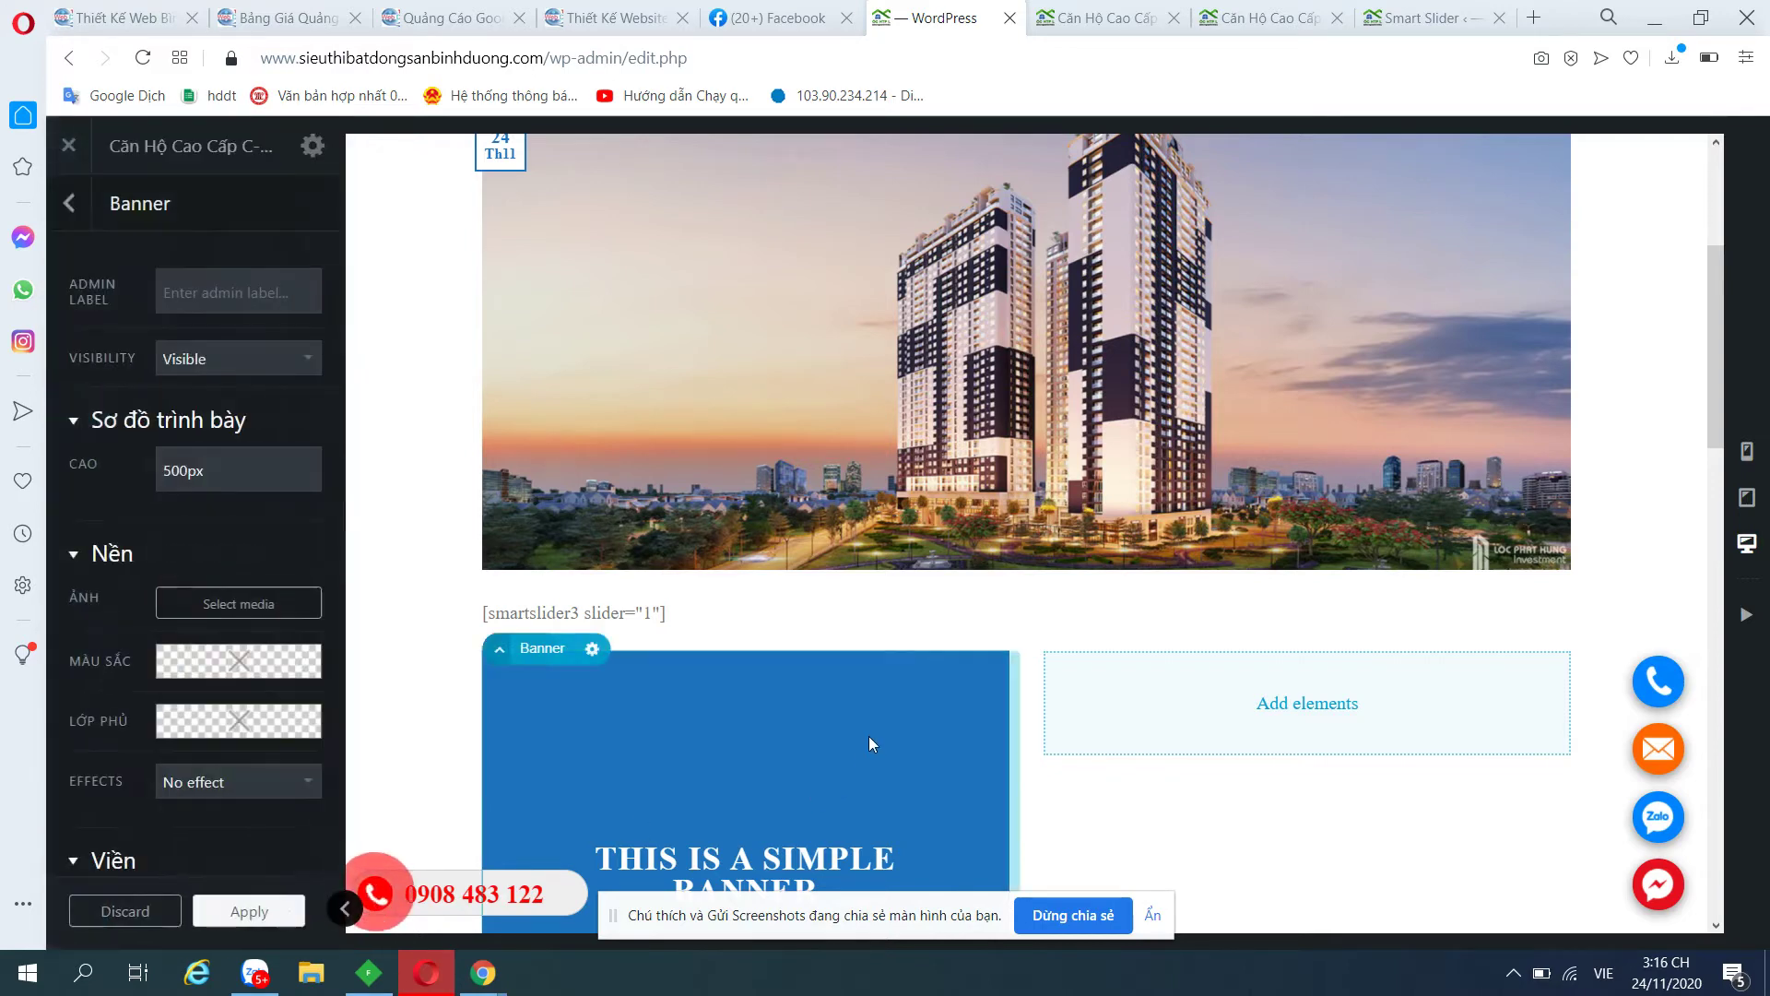
pyautogui.click(240, 603)
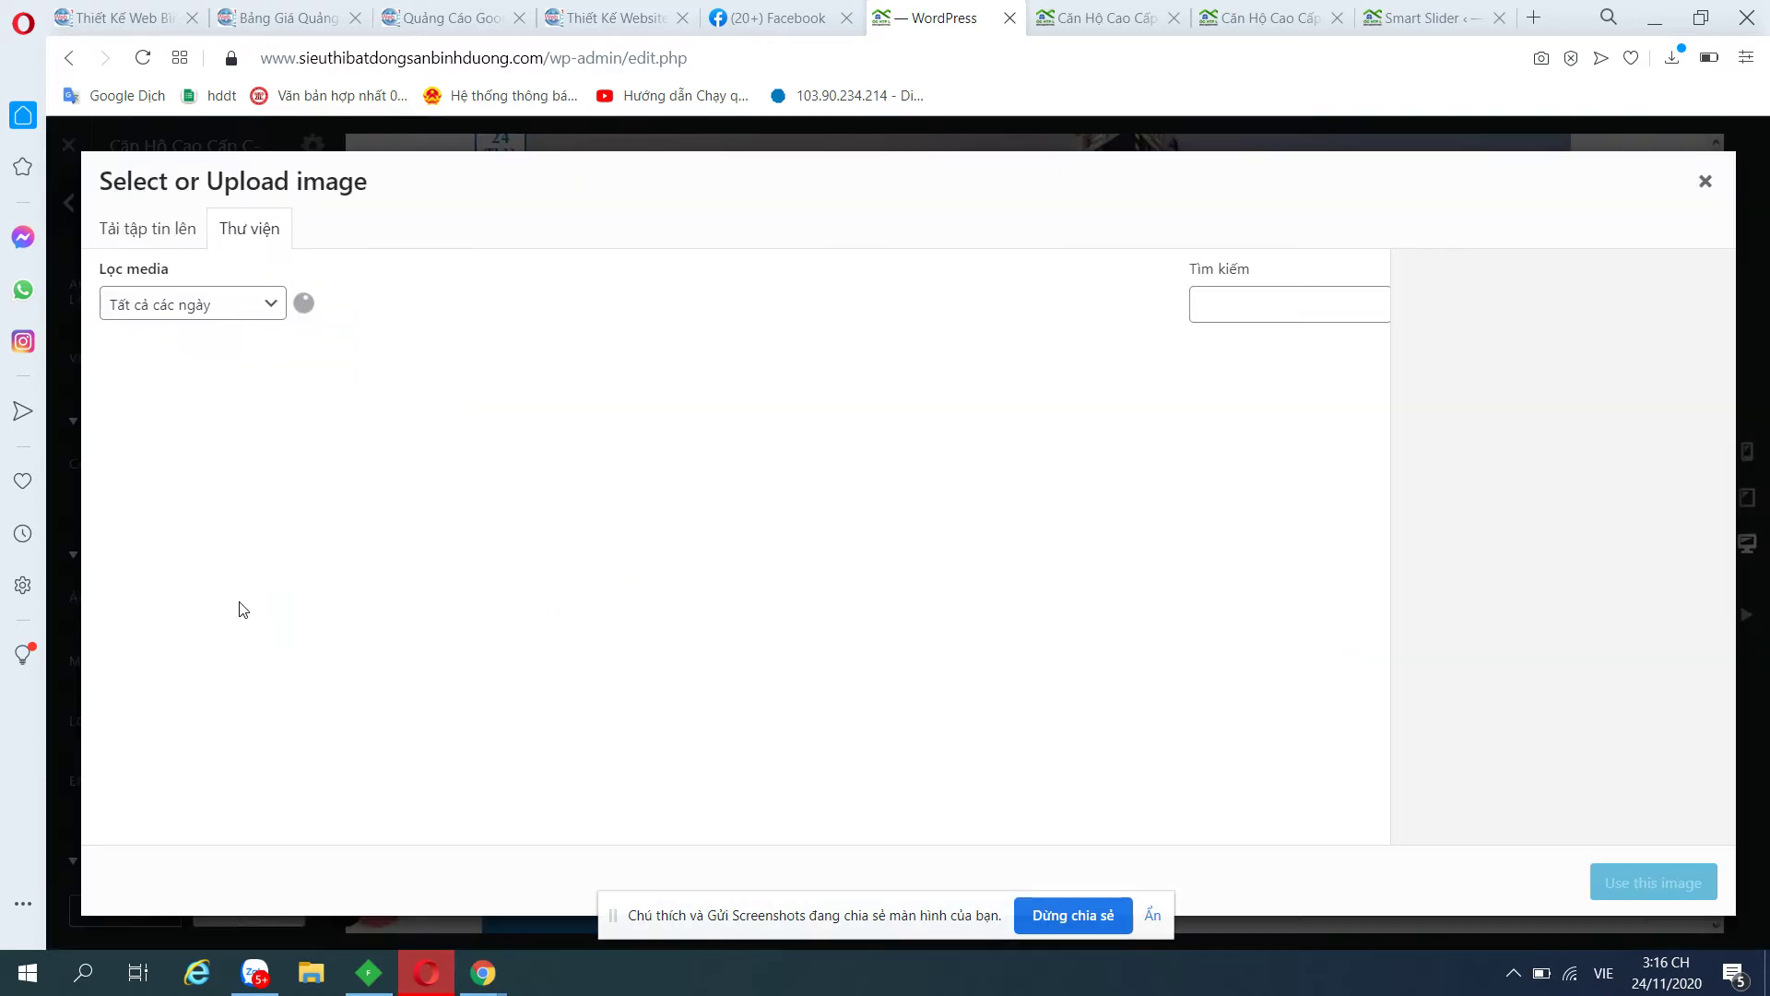
pyautogui.click(167, 242)
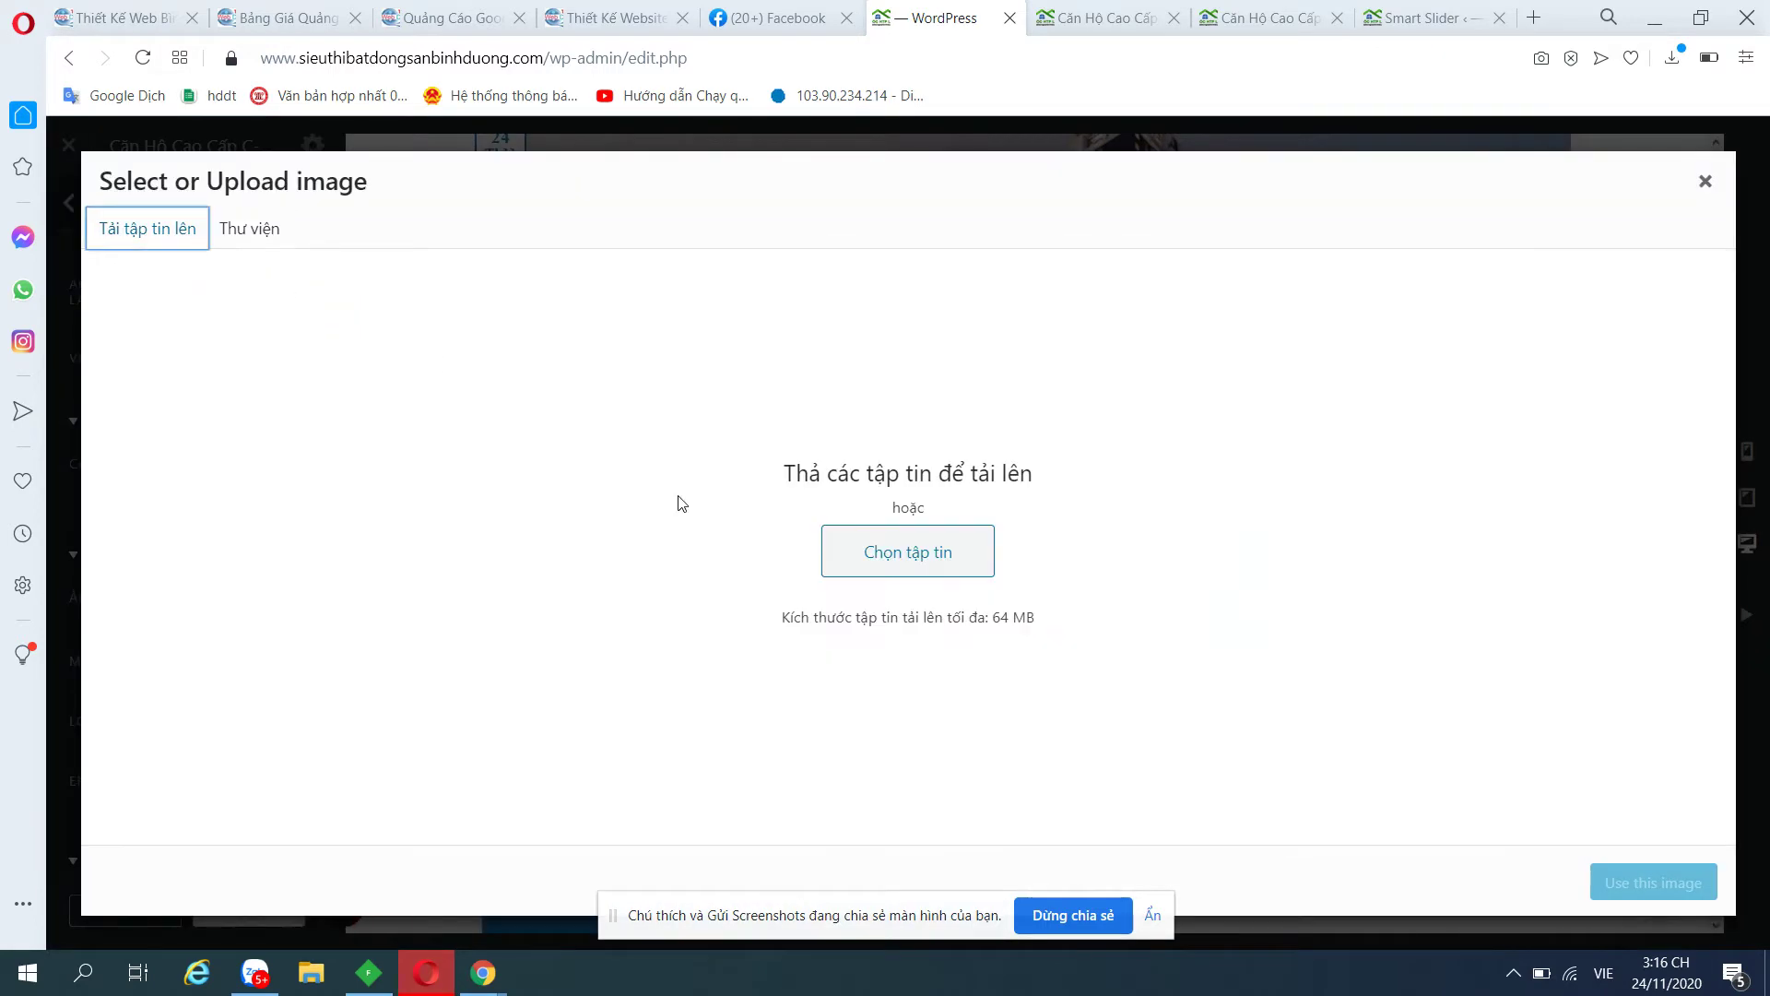
pyautogui.click(903, 572)
pyautogui.click(496, 484)
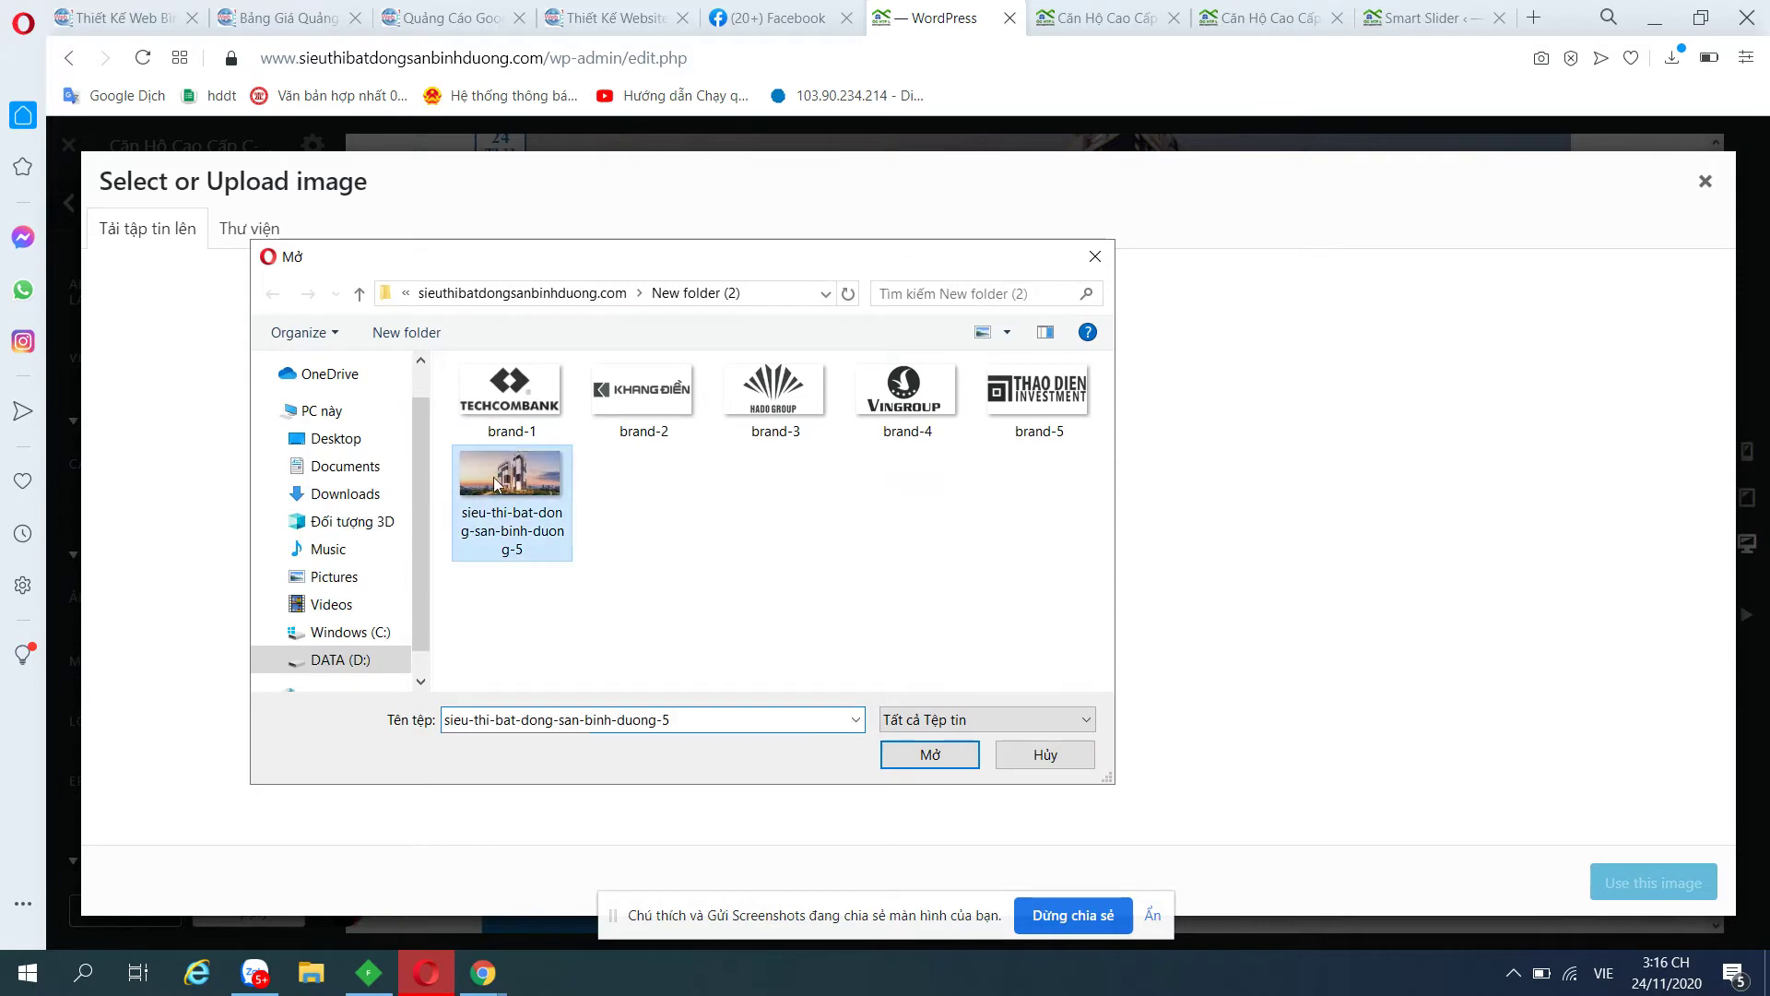
pyautogui.click(918, 747)
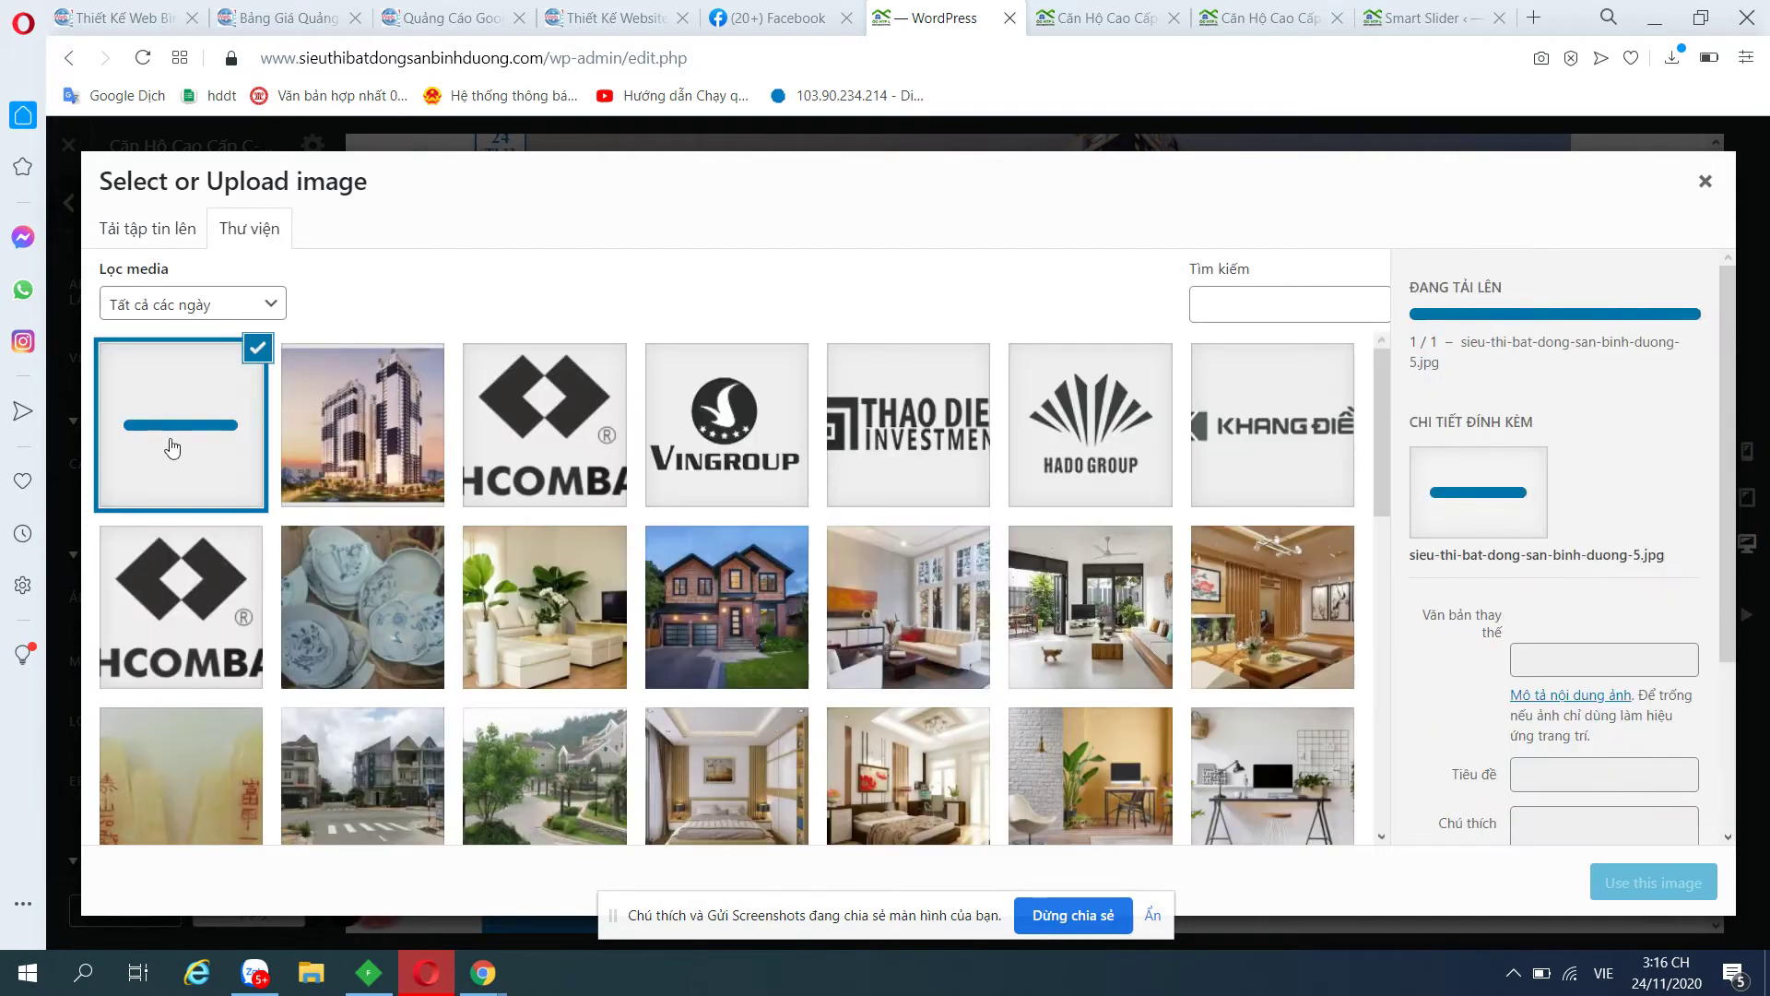
pyautogui.click(1650, 882)
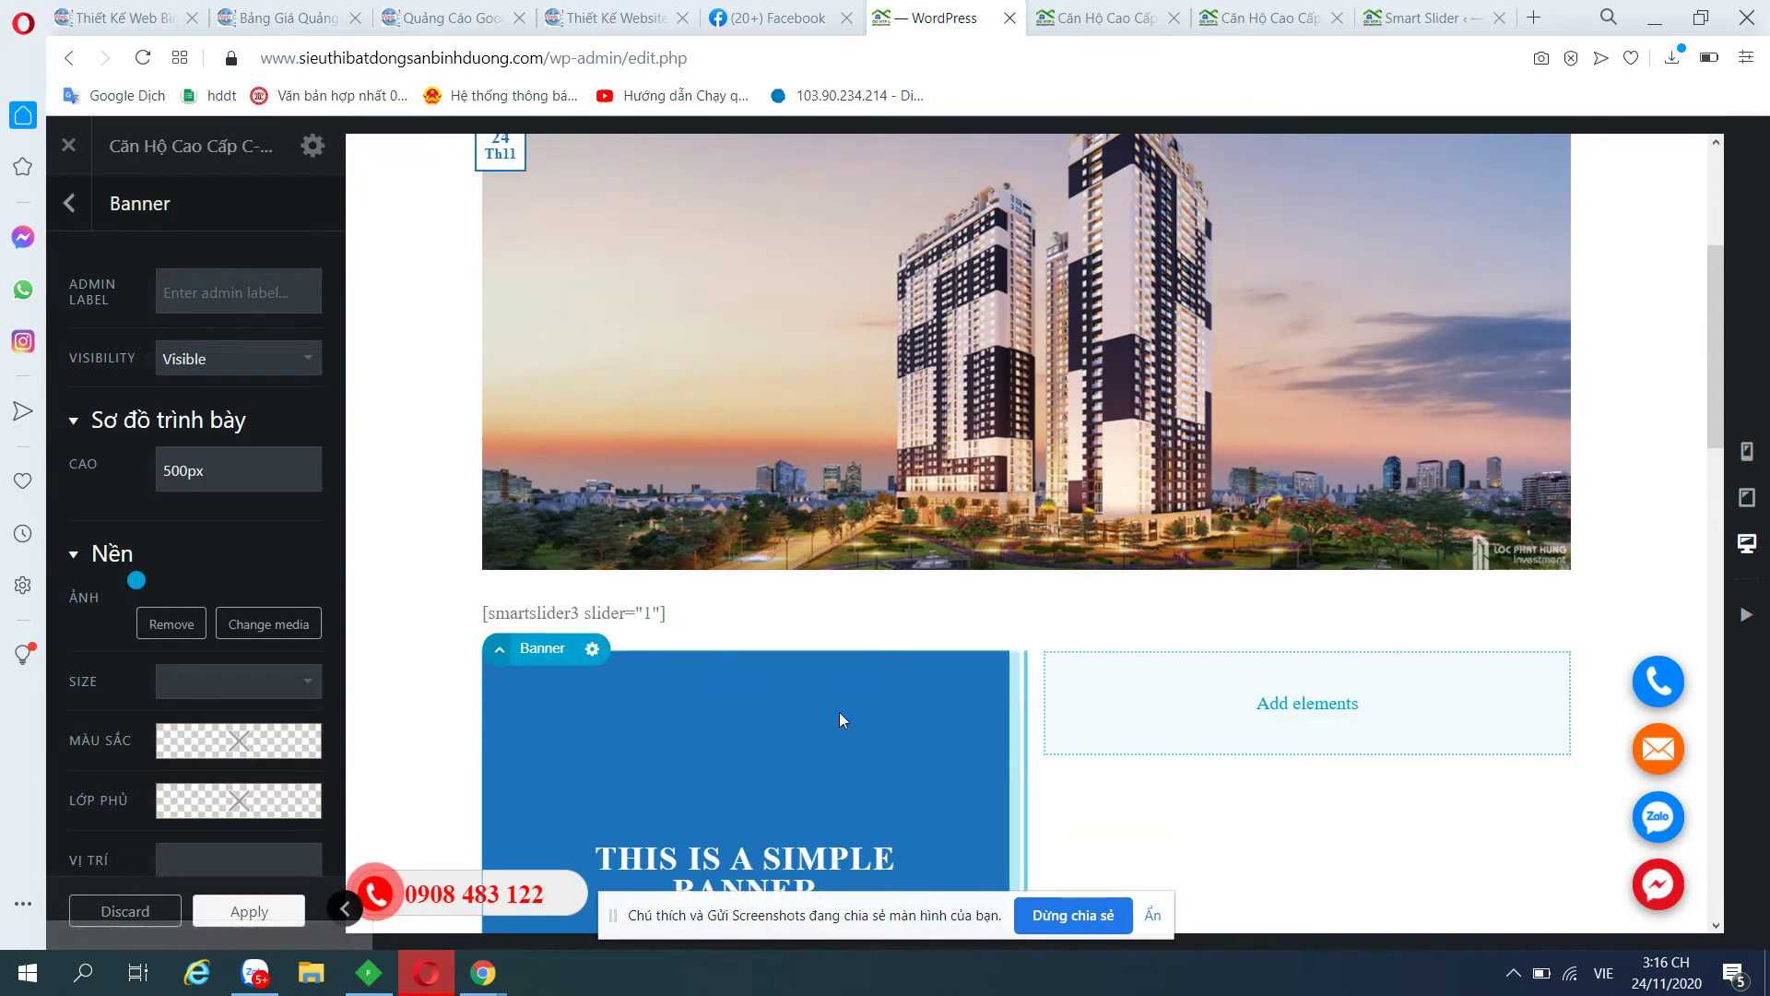
# Set the banner's overlay (Lớp phủ) to the semi-transparent dark preset colour.
pyautogui.scroll(-2, 998, 576)
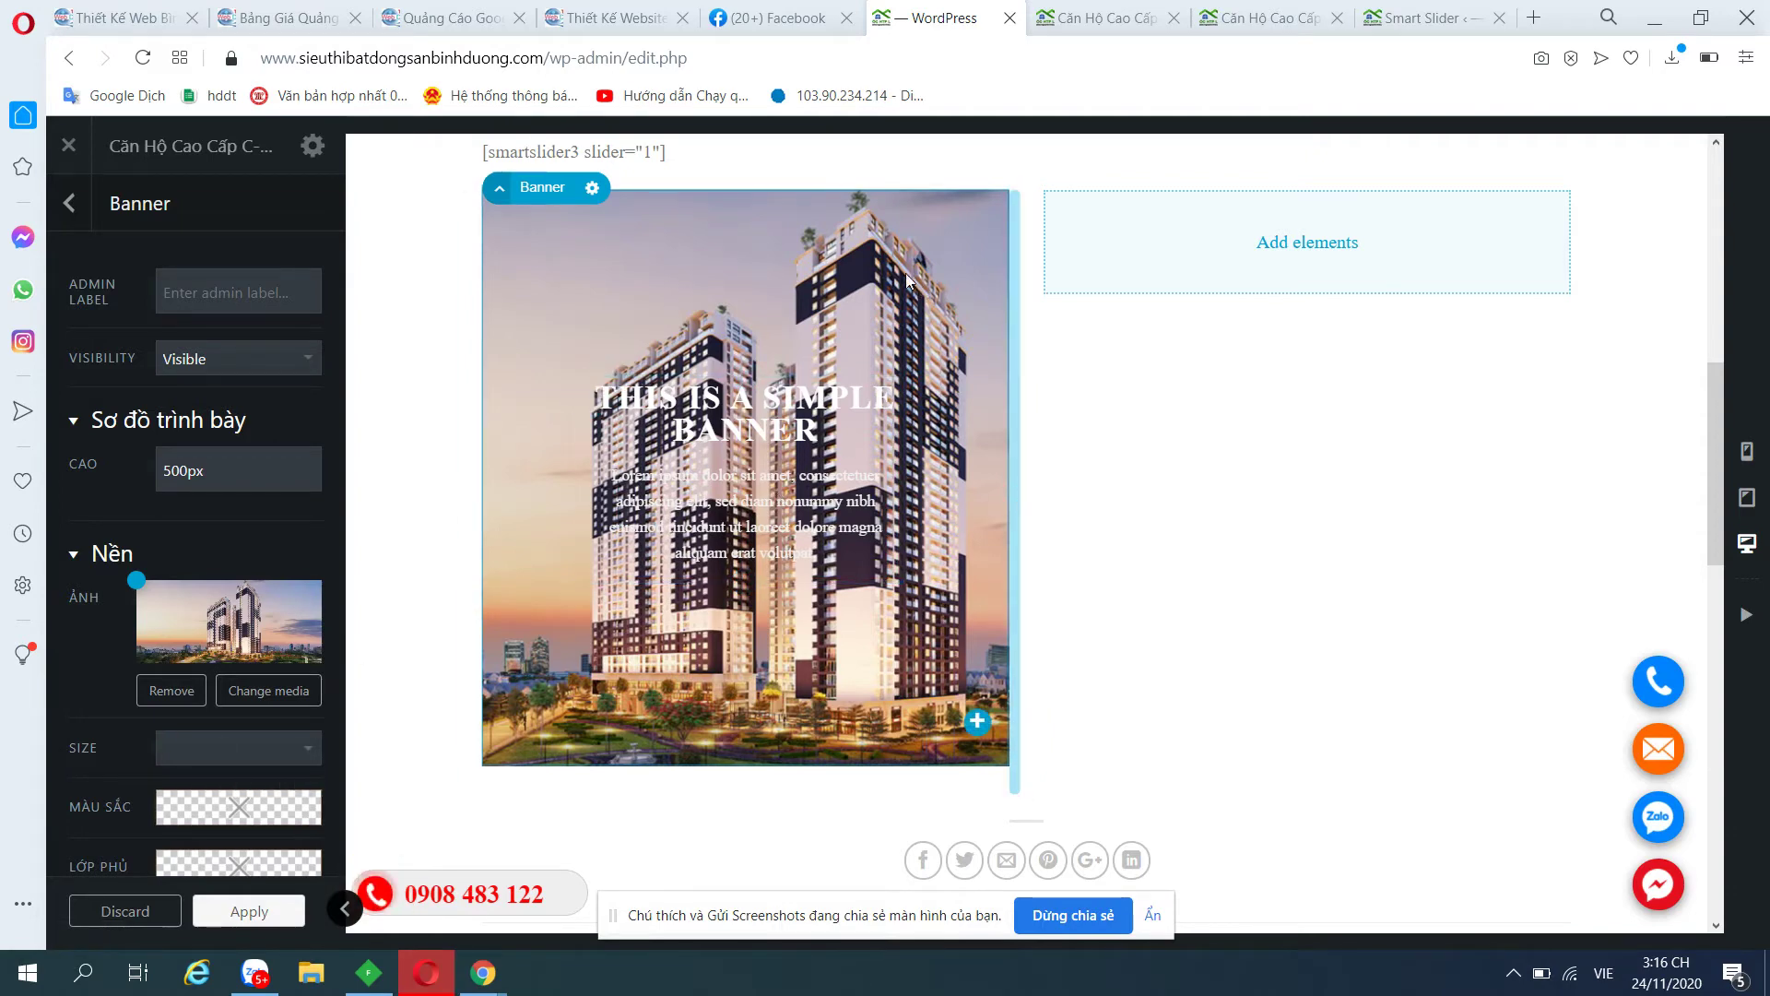
pyautogui.scroll(-3, 258, 664)
pyautogui.moveTo(245, 638)
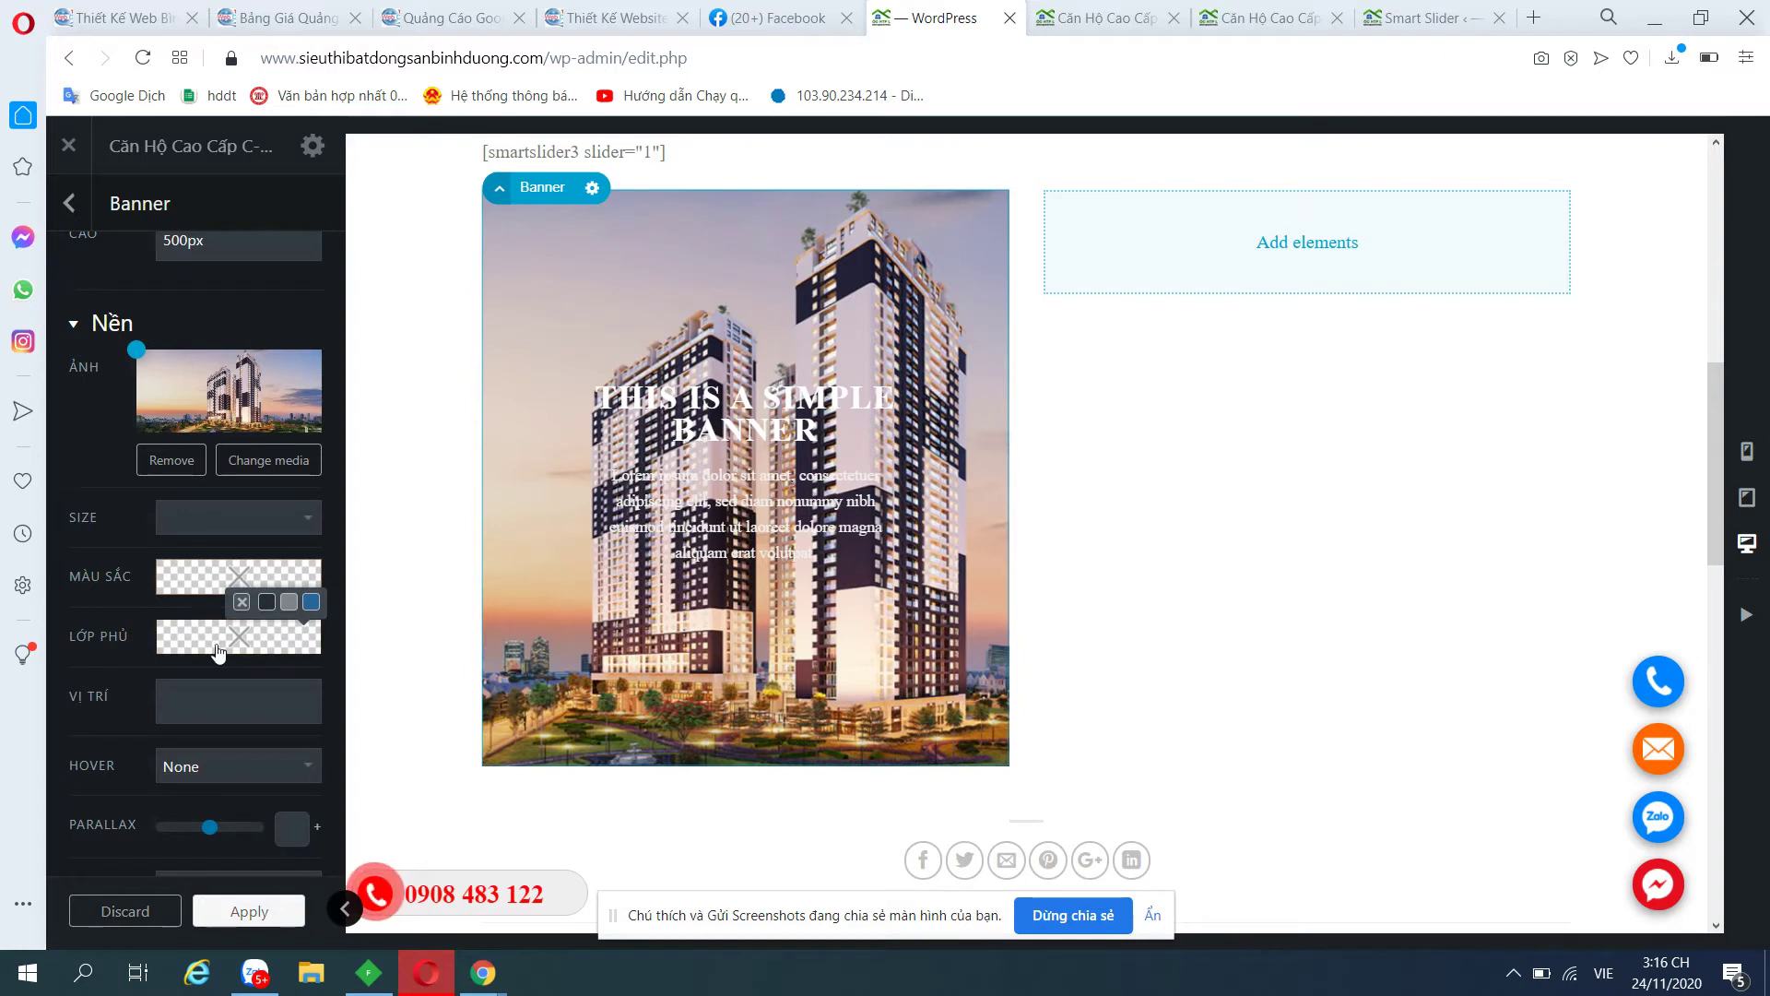
pyautogui.click(291, 603)
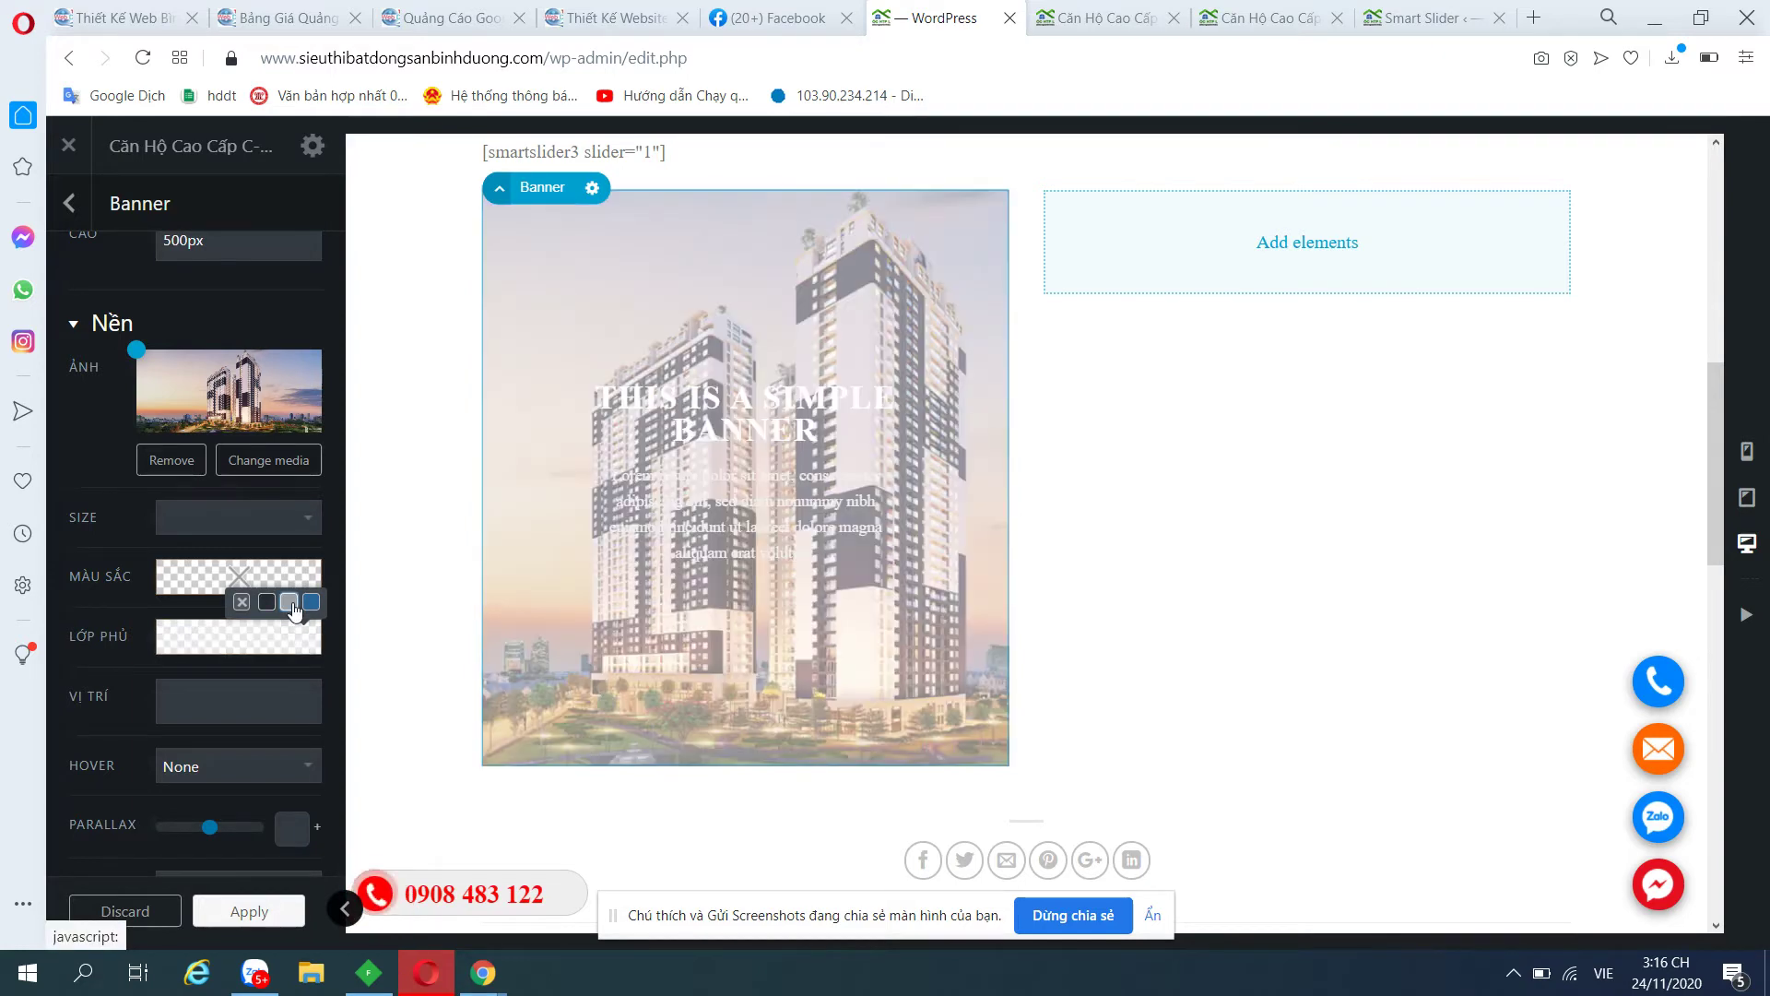
pyautogui.click(267, 602)
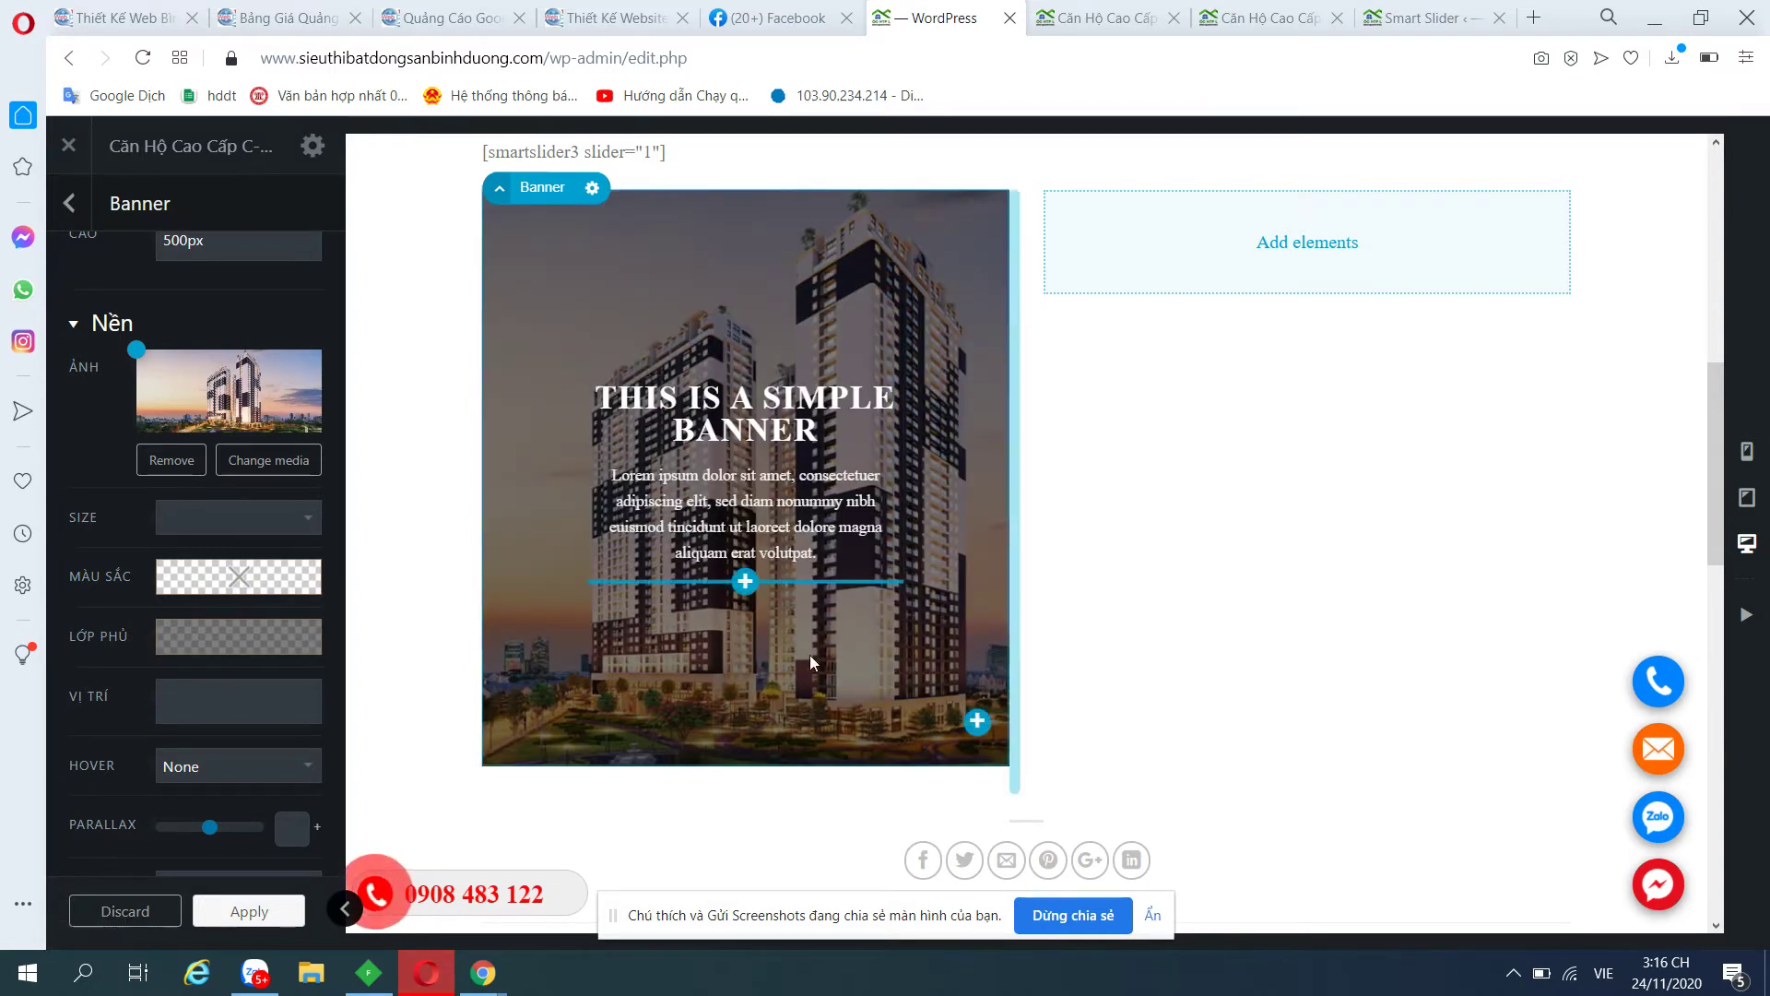
pyautogui.moveTo(238, 579)
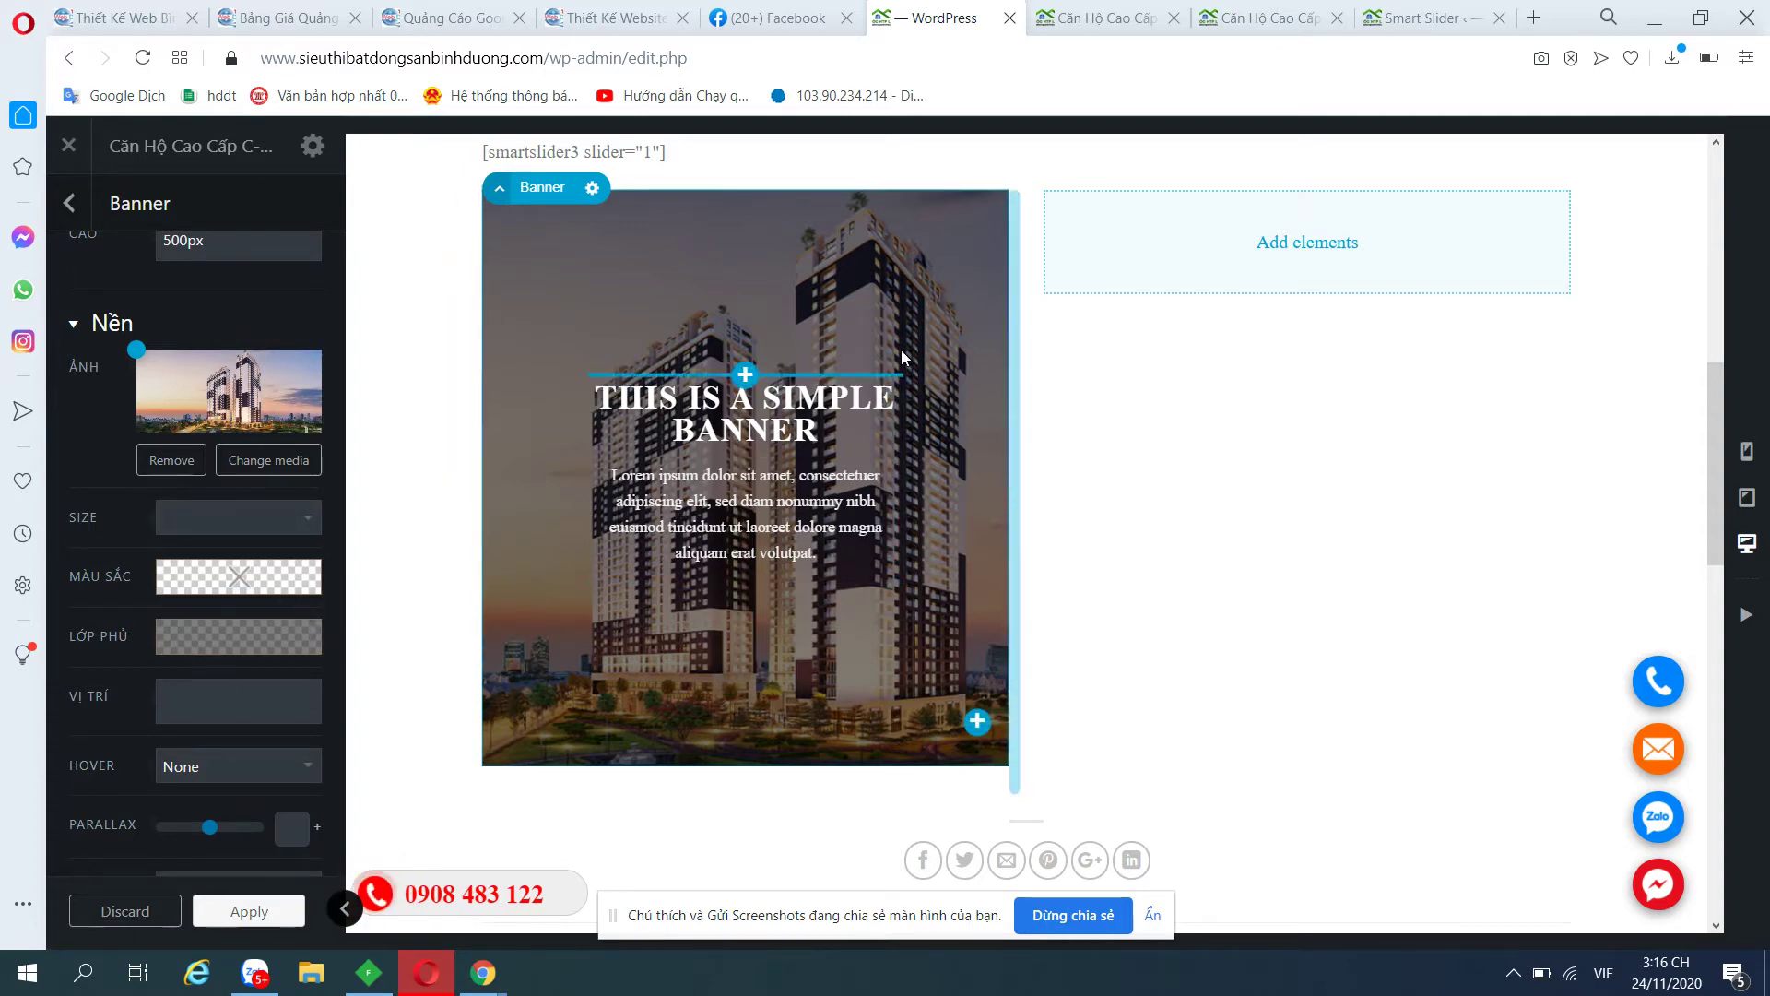
# Open the banner's text in the text editor and replace the heading with DỰ ÁN A.
pyautogui.click(782, 421)
pyautogui.click(151, 299)
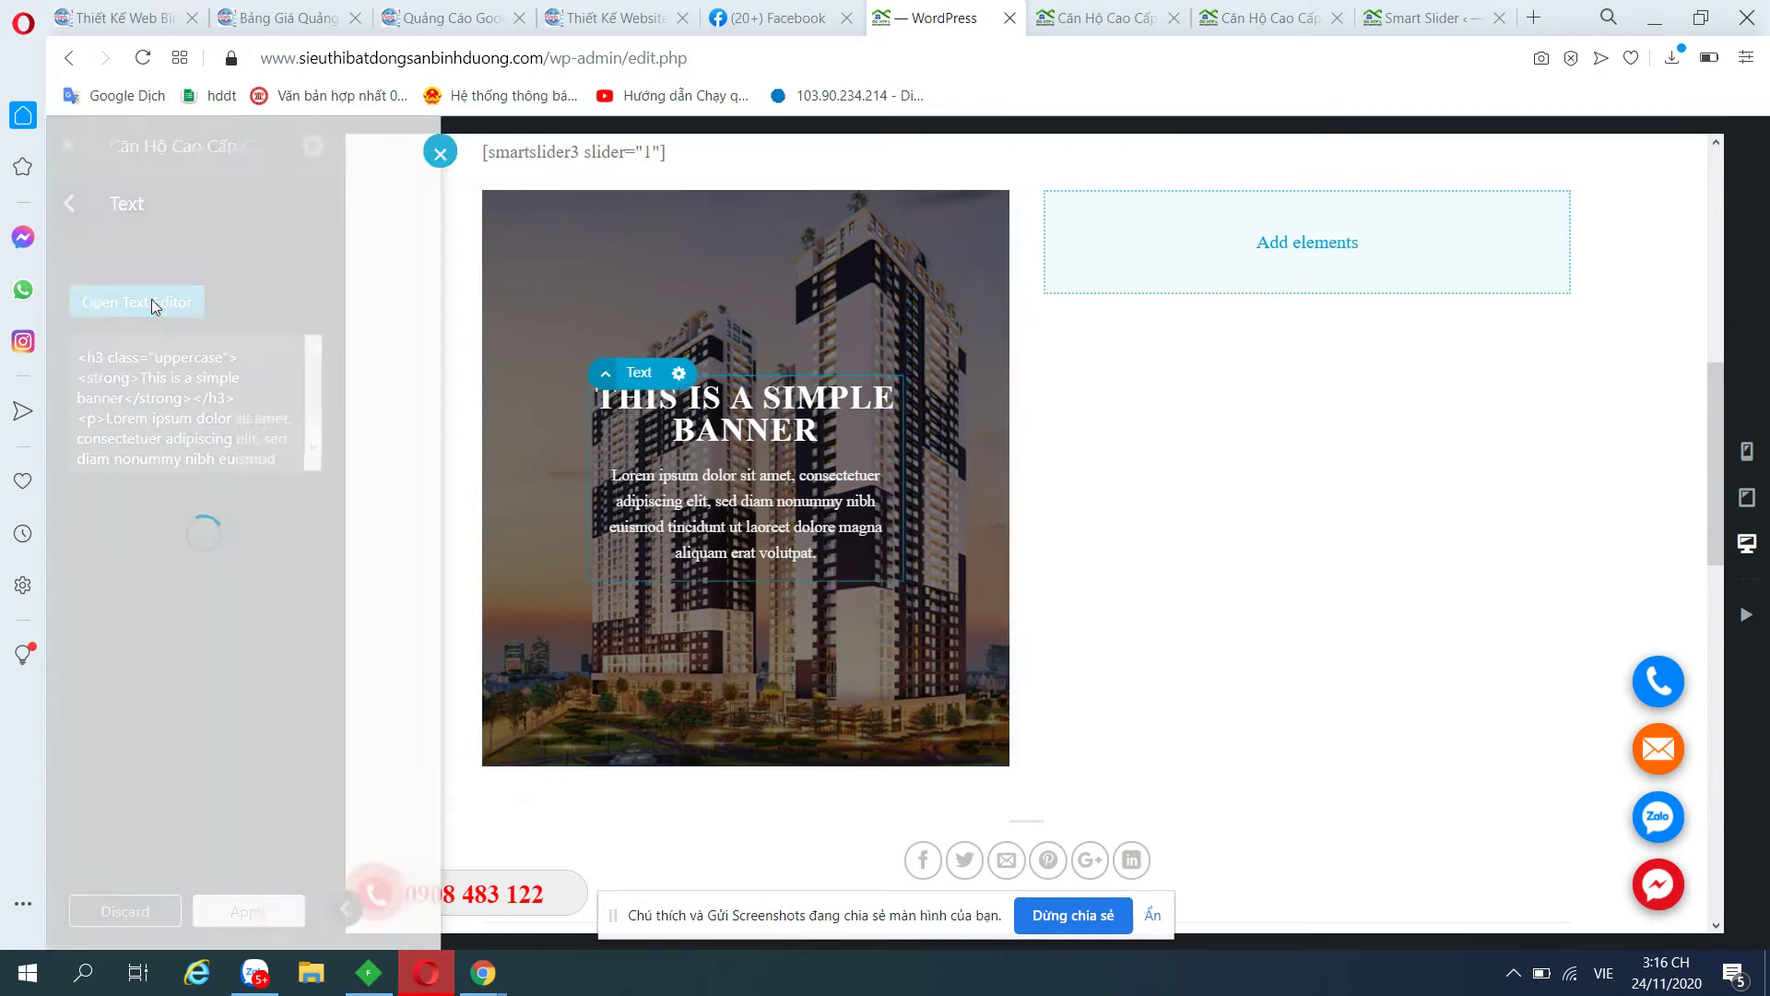
pyautogui.moveTo(77, 465)
pyautogui.mouseDown()
pyautogui.moveTo(438, 454)
pyautogui.moveTo(71, 468)
pyautogui.mouseUp()
pyautogui.tripleClick(92, 529)
pyautogui.write('D')
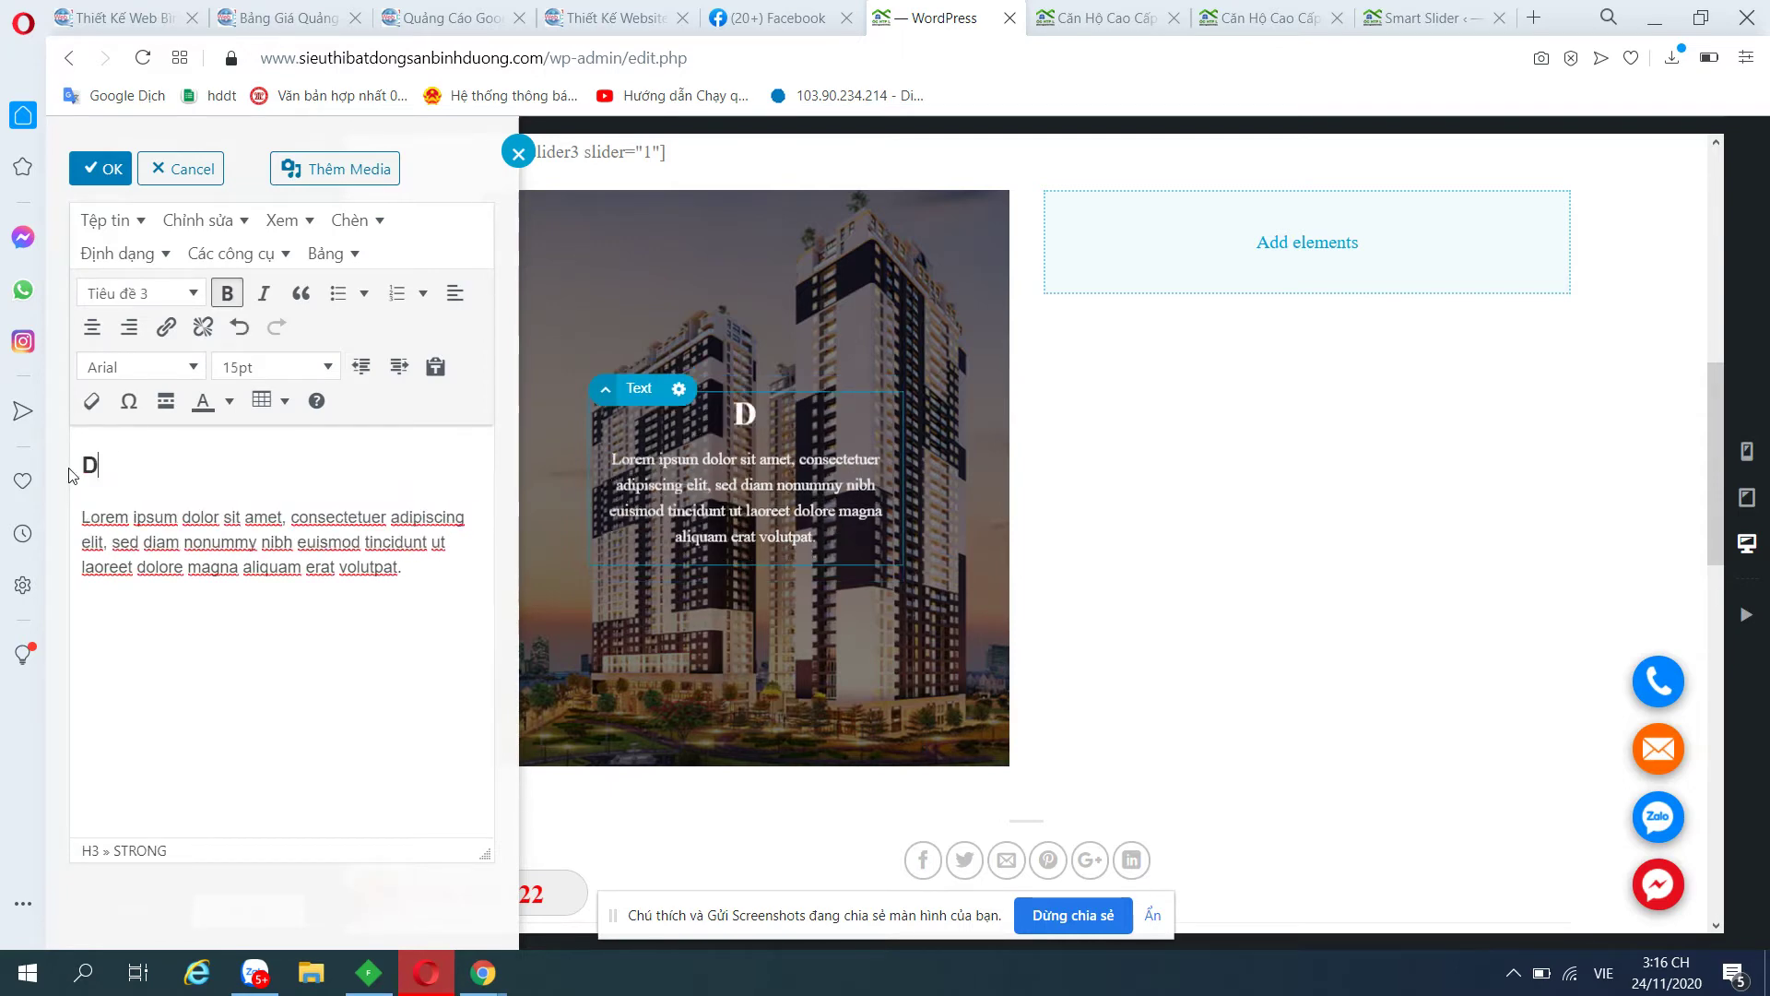
pyautogui.write('Ự ÁN A')
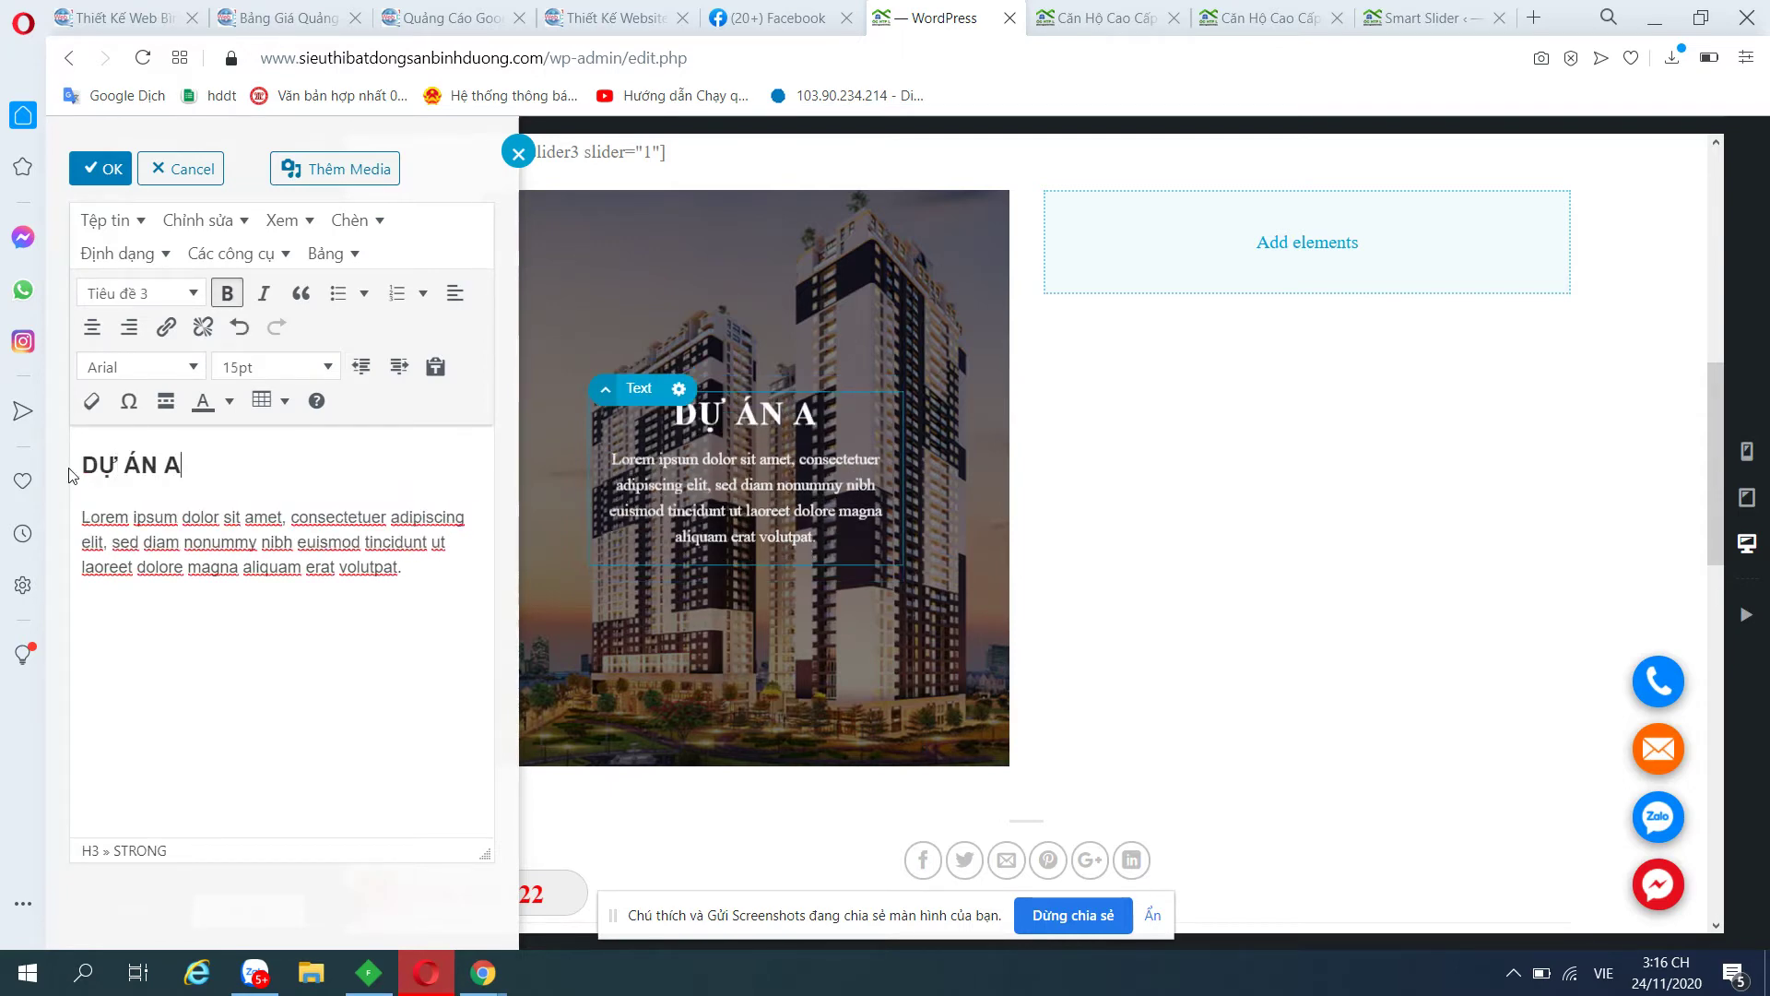
# Replace the banner's placeholder paragraph with GIÁ: 200TR and apply the changes.
pyautogui.moveTo(82, 517); pyautogui.dragTo(426, 574)
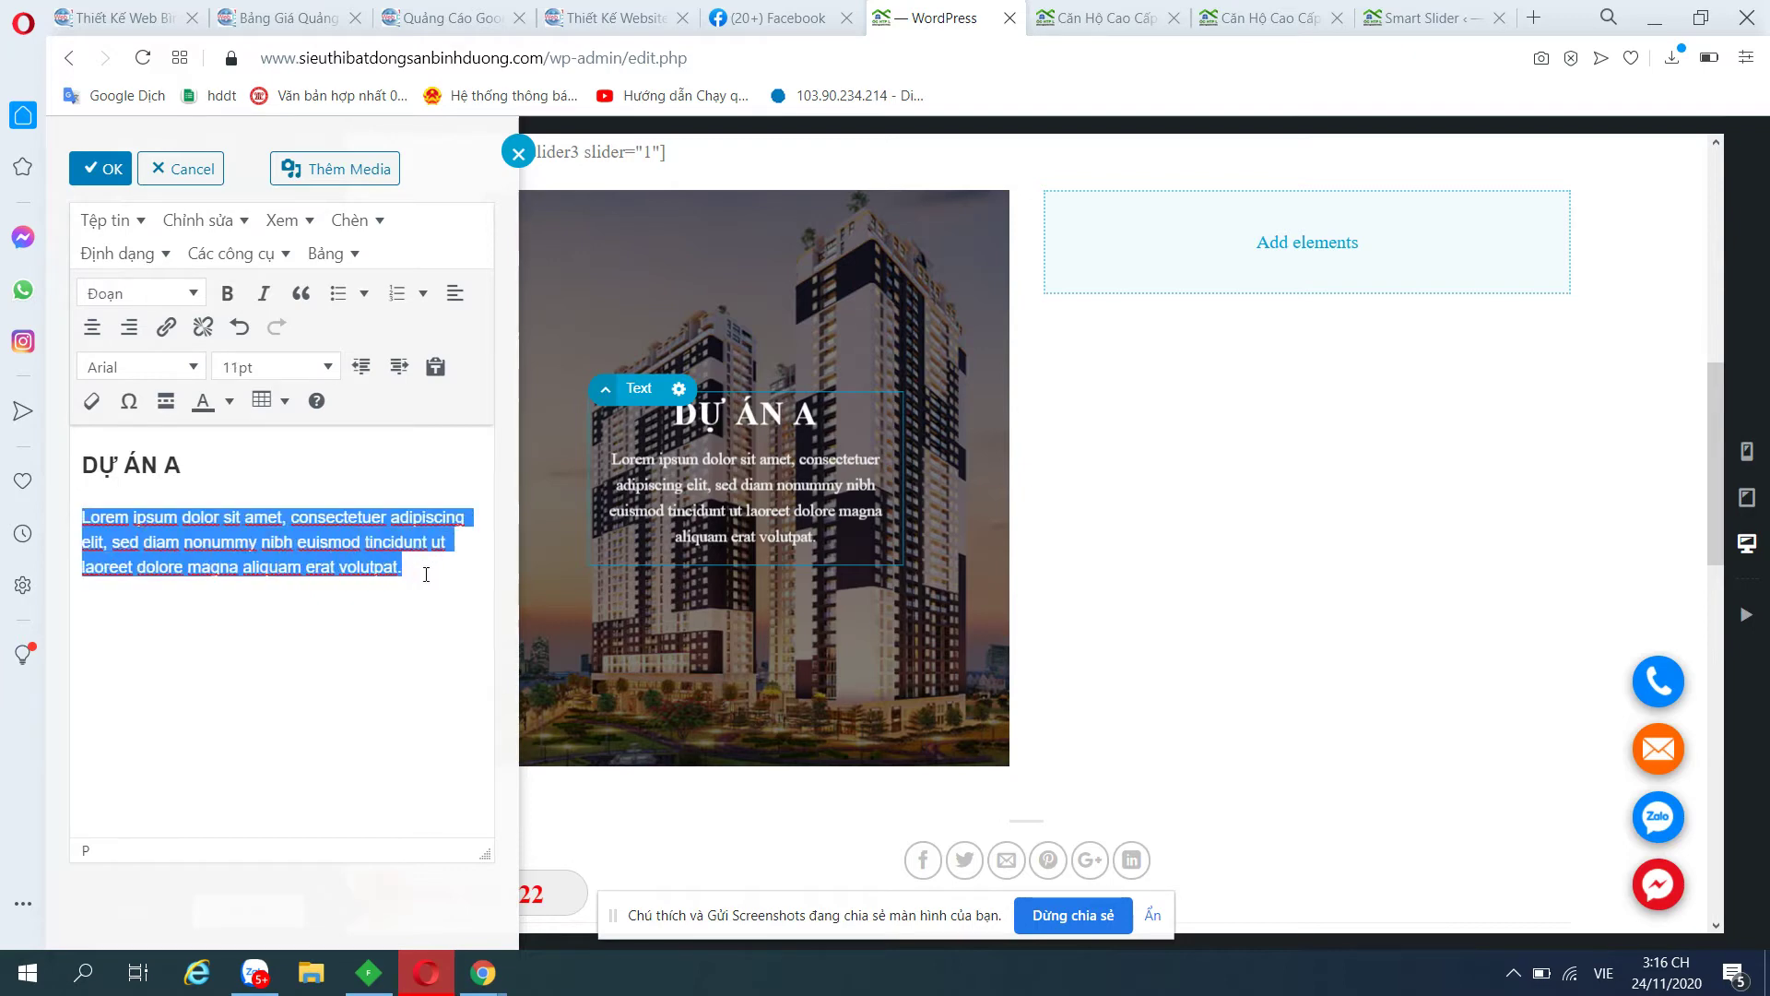
pyautogui.write('GIA')
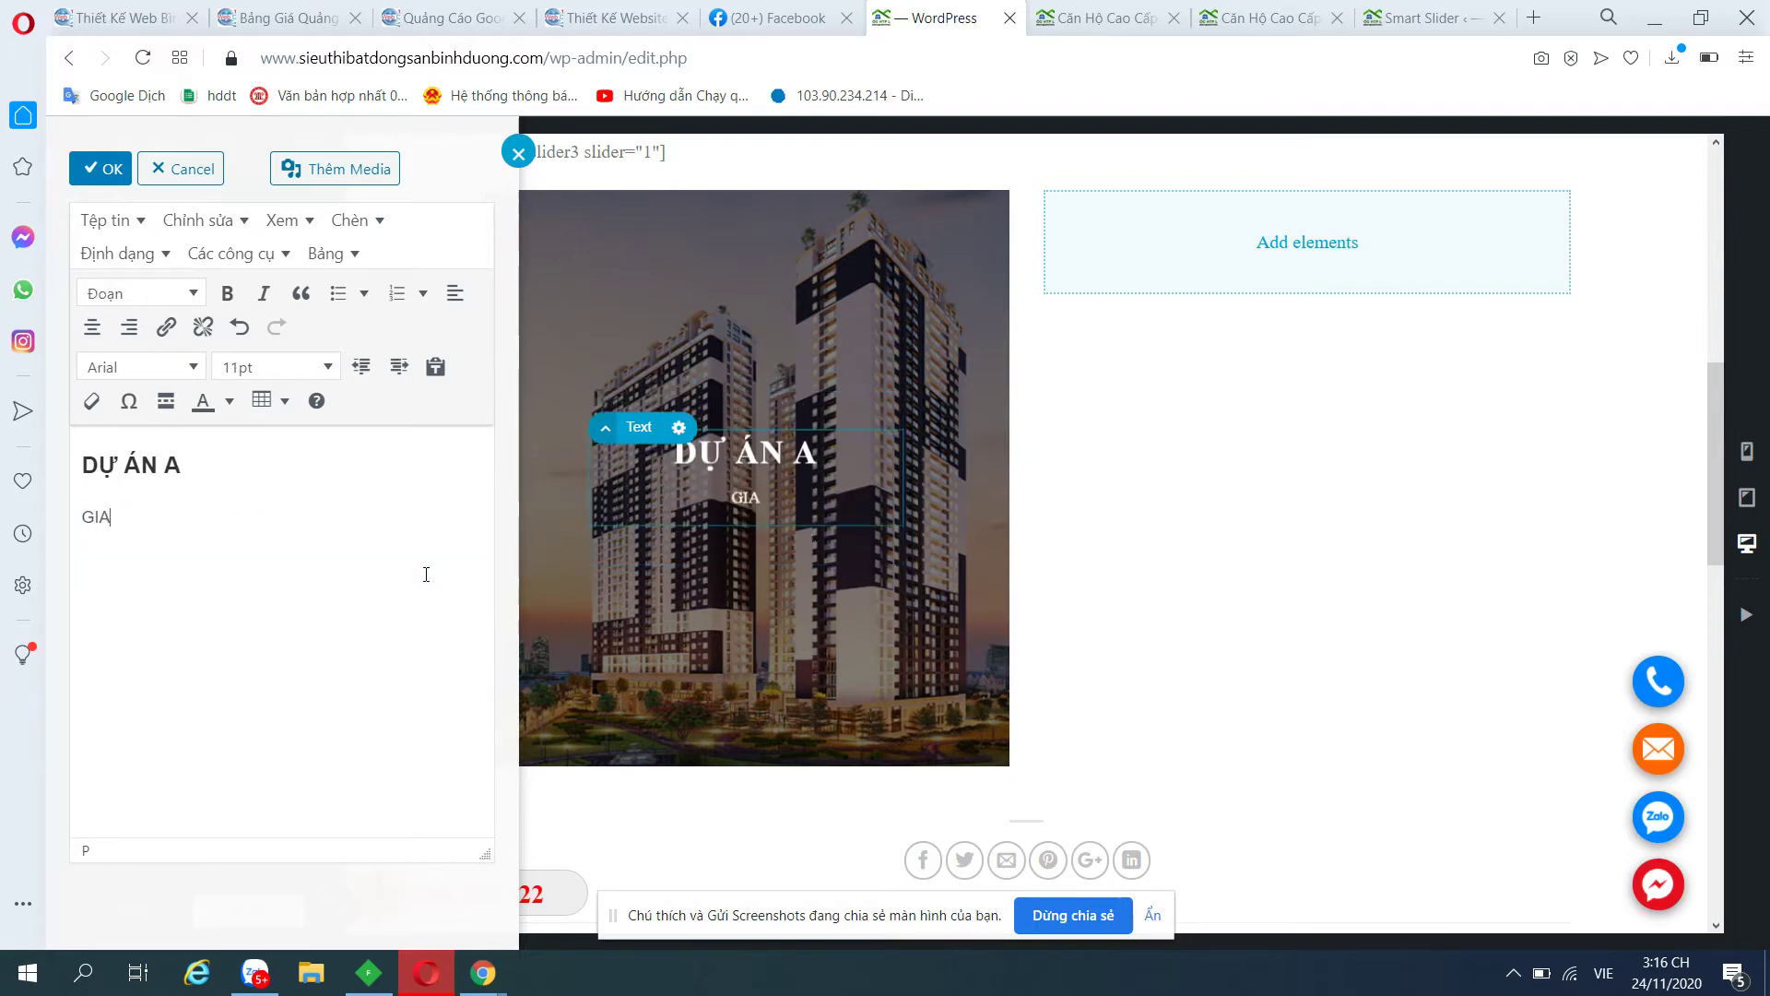
pyautogui.write(': 200TR')
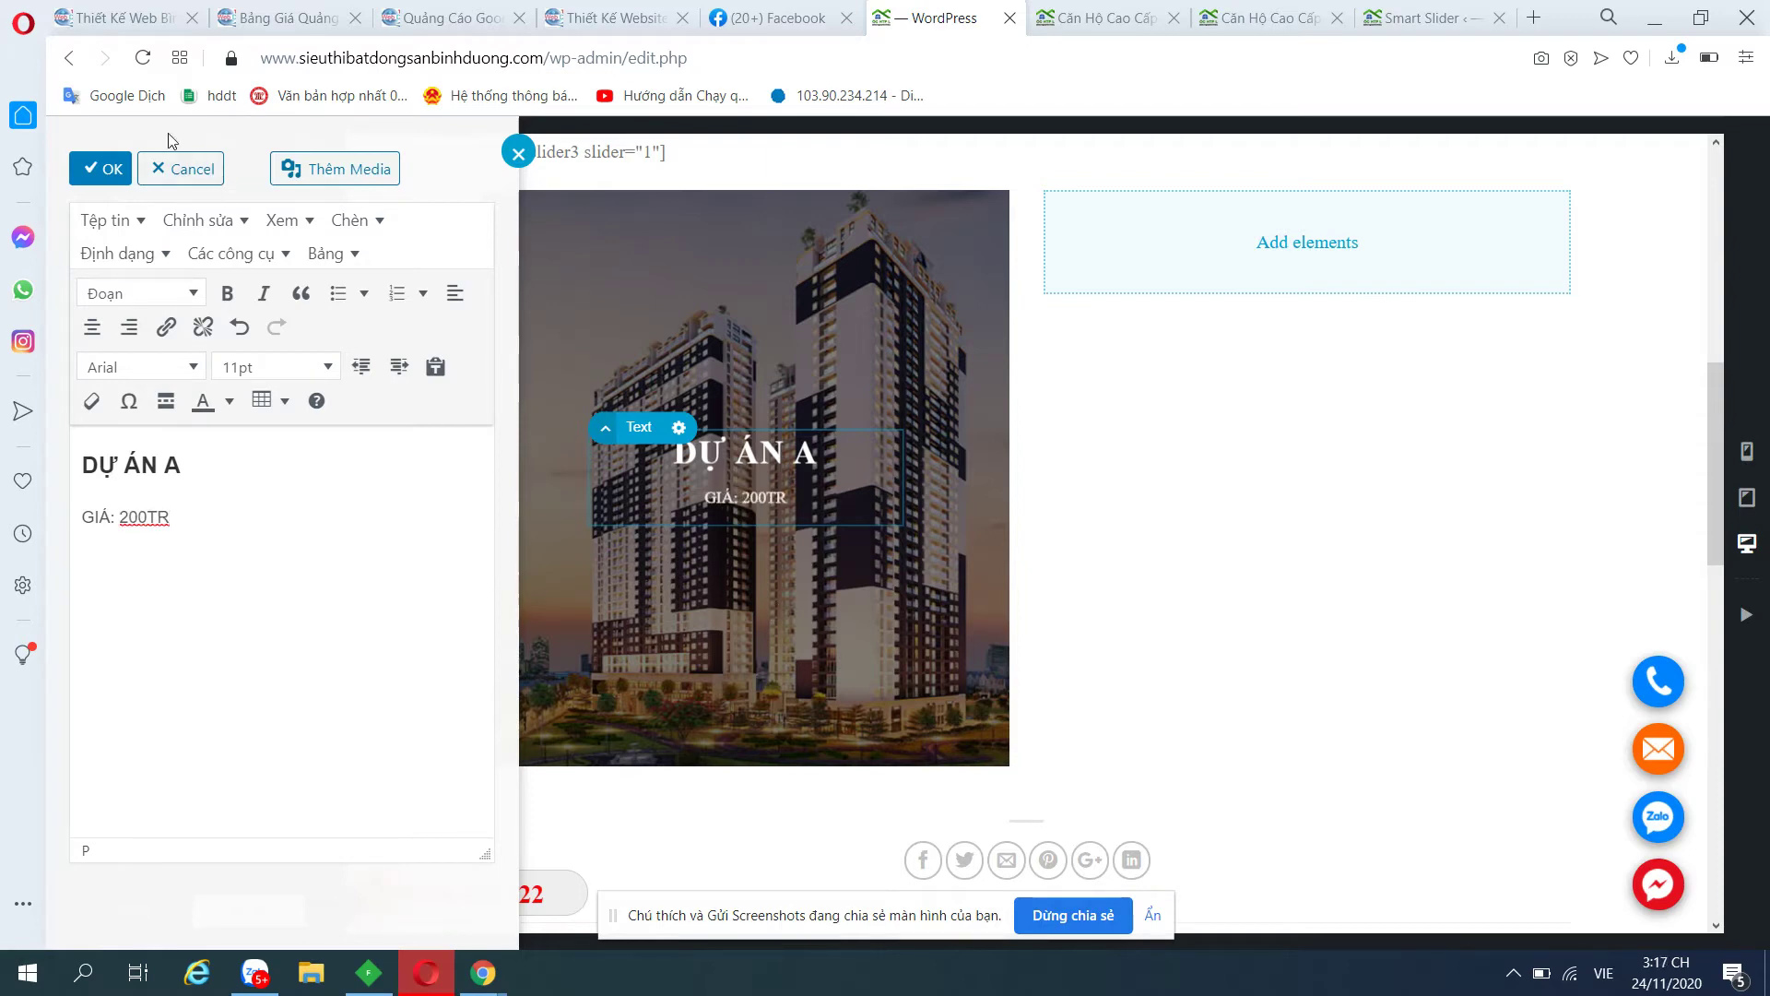
pyautogui.click(108, 171)
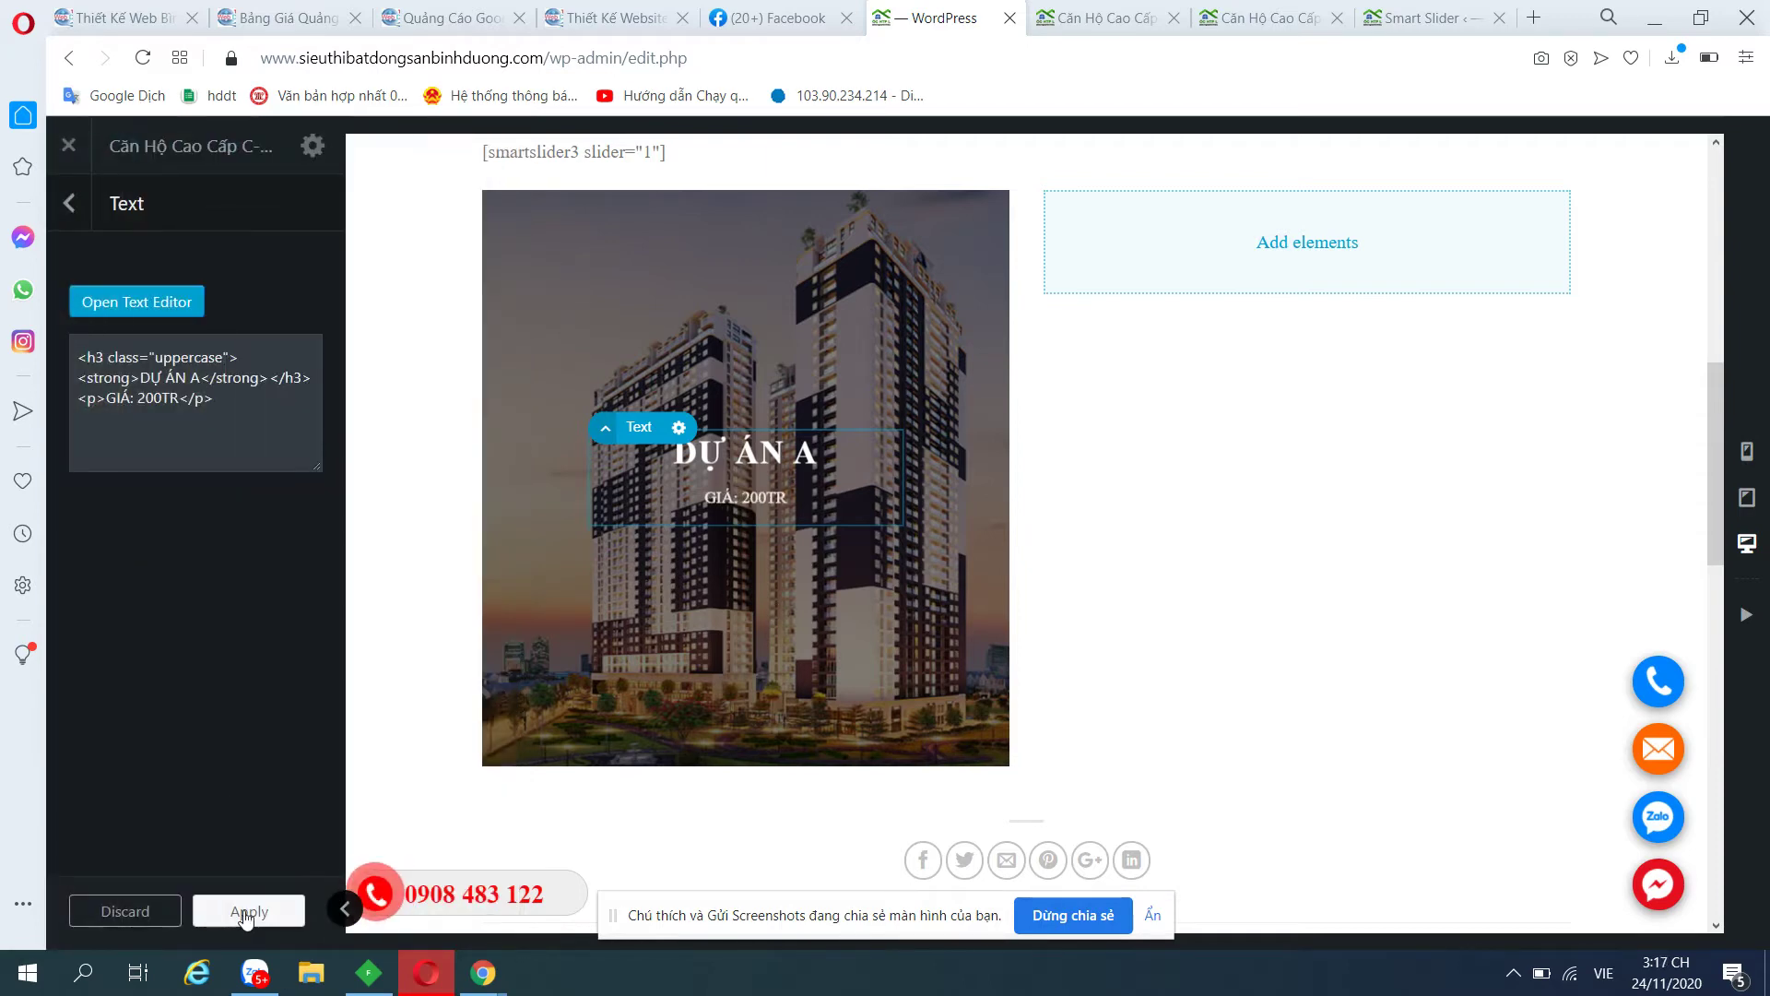
pyautogui.click(246, 912)
pyautogui.click(203, 912)
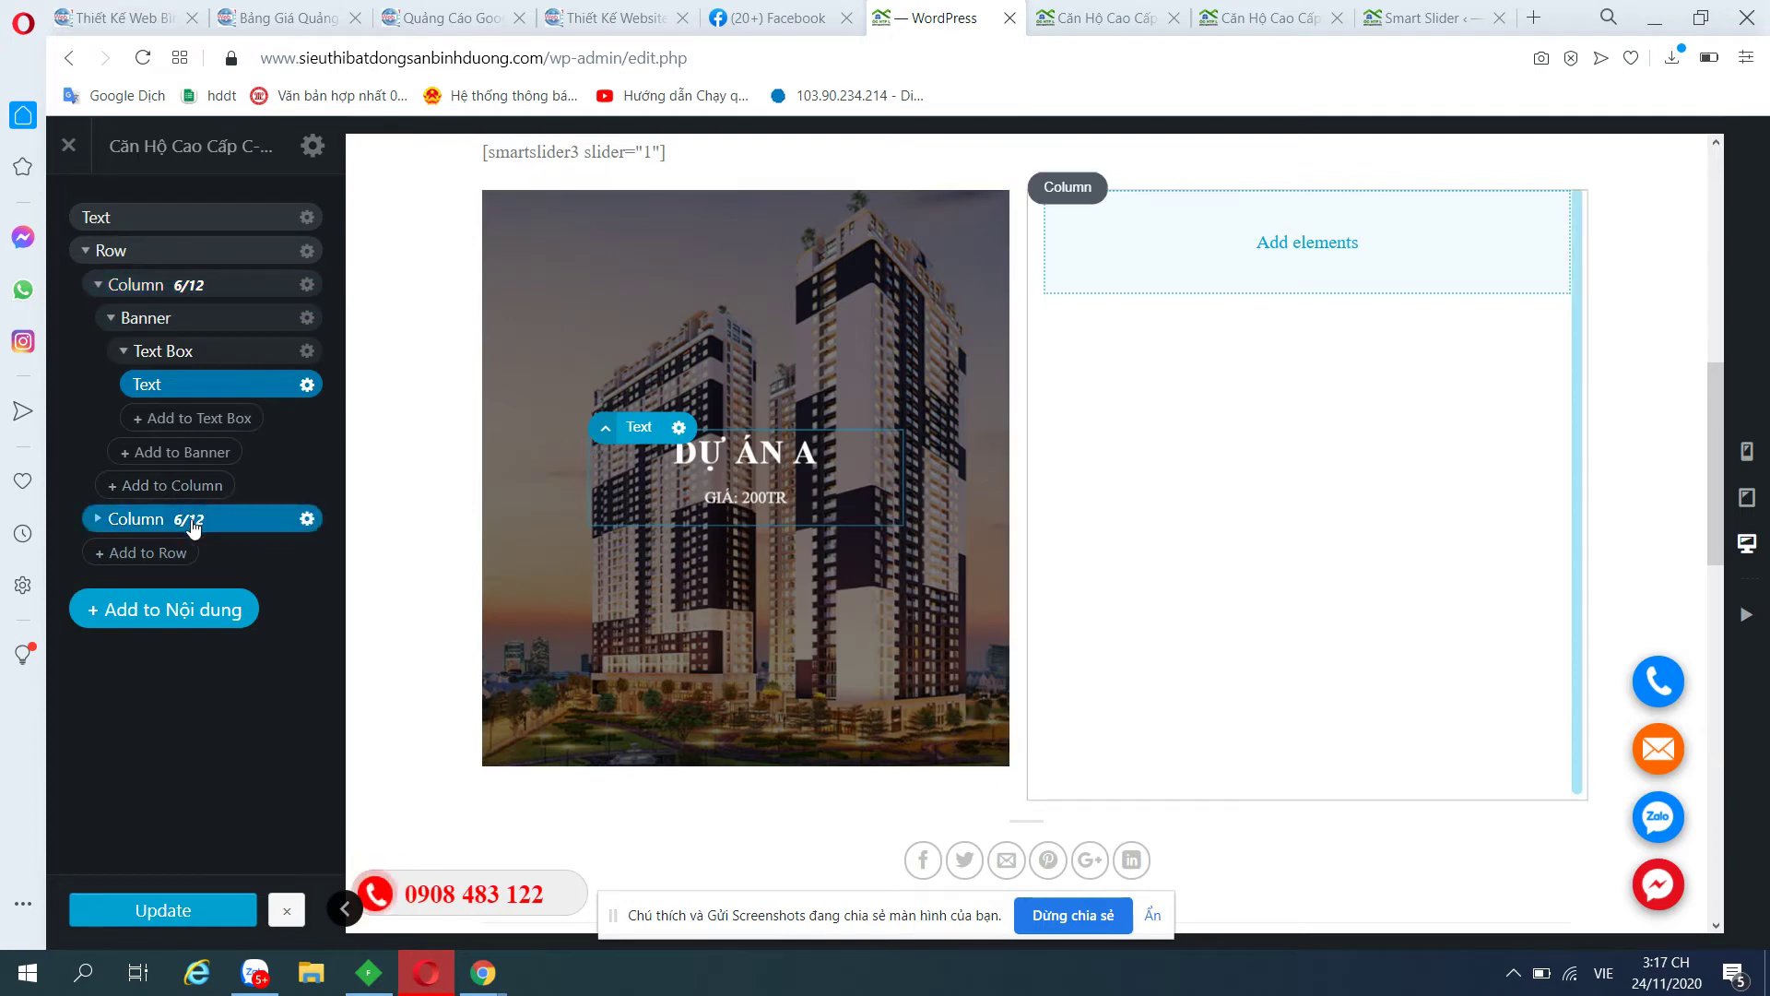
# Add a Text element with the Đoạn preset to the second column of the row.
pyautogui.click(97, 518)
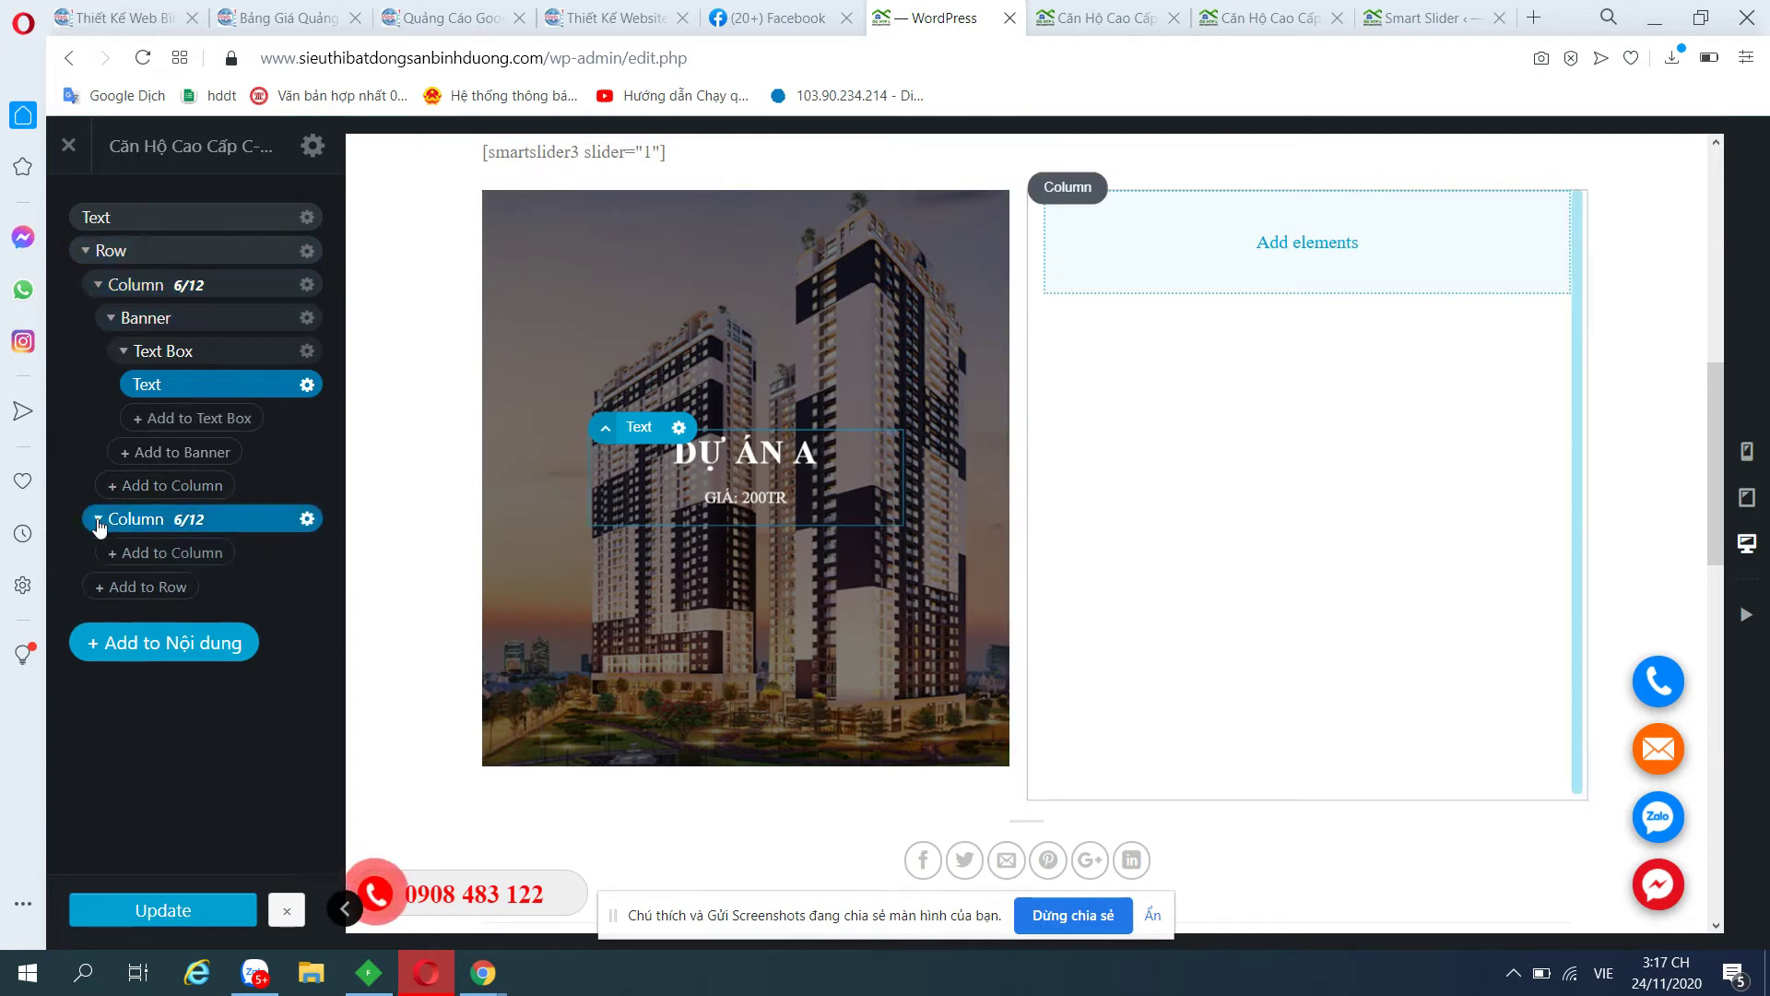
pyautogui.click(1309, 241)
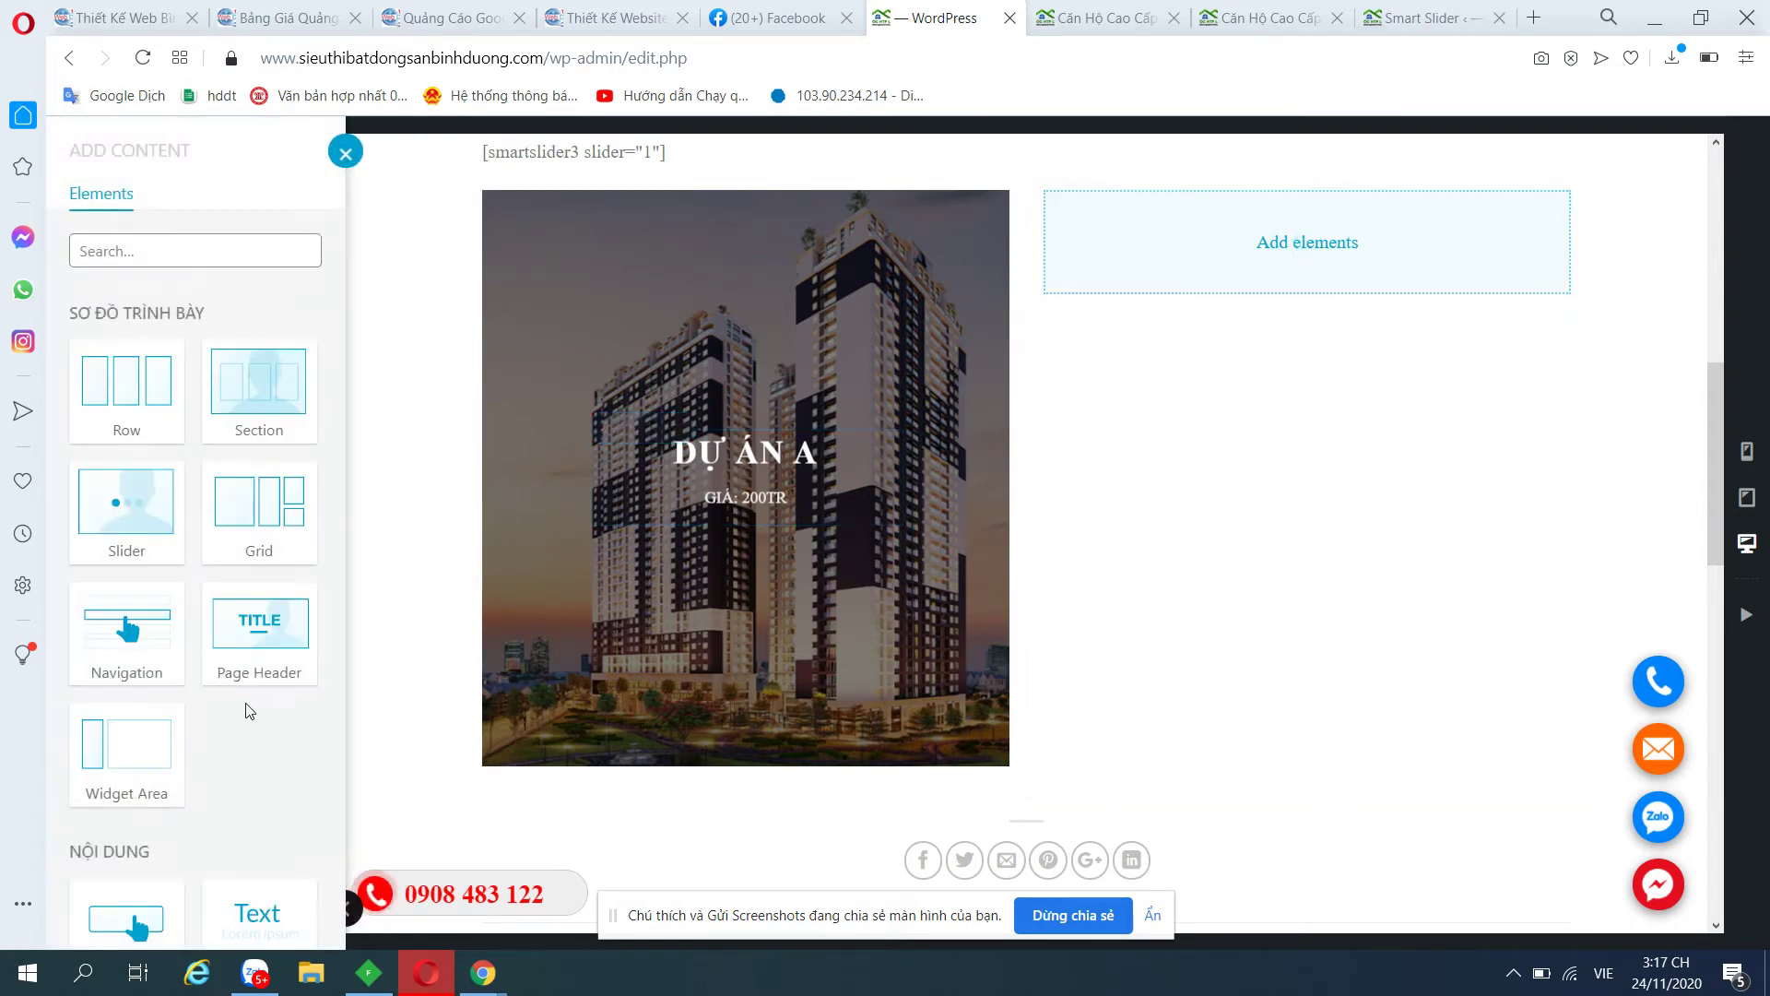
pyautogui.scroll(-4, 252, 712)
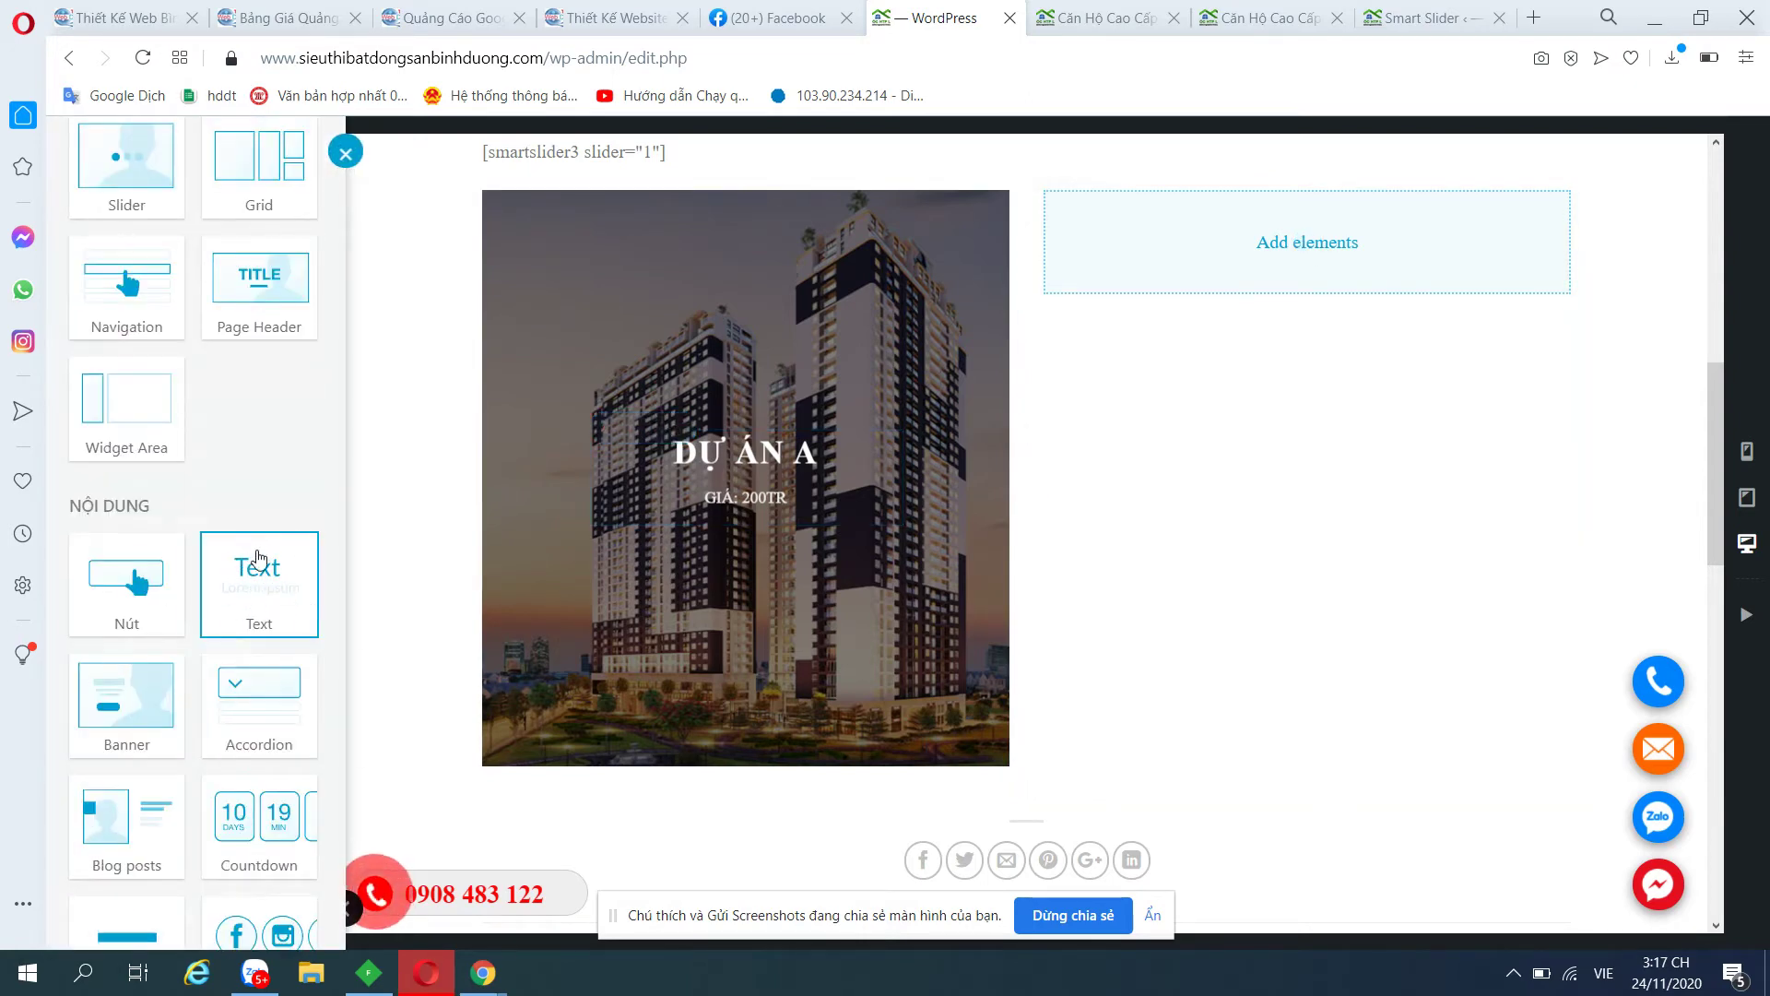
pyautogui.click(255, 594)
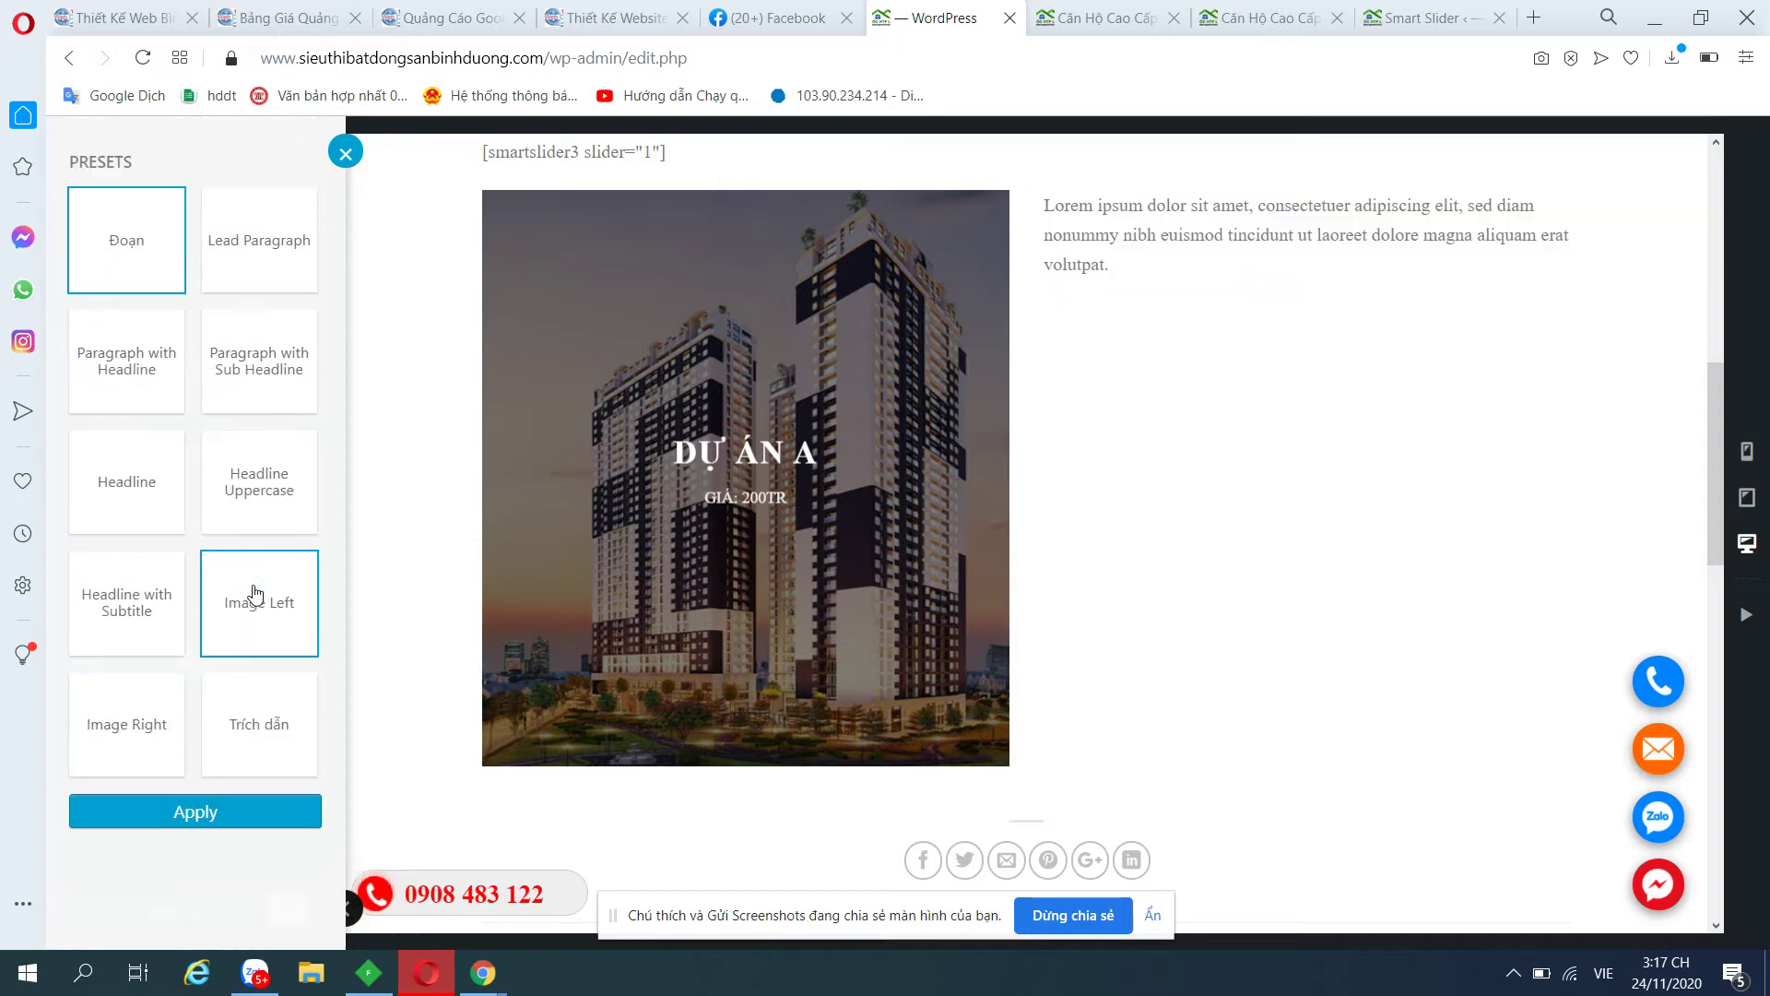
pyautogui.click(253, 809)
# Switch to the published C-Skyview project page and select its TỔNG QUAN DỰ ÁN heading and whole overview table.
pyautogui.click(1272, 16)
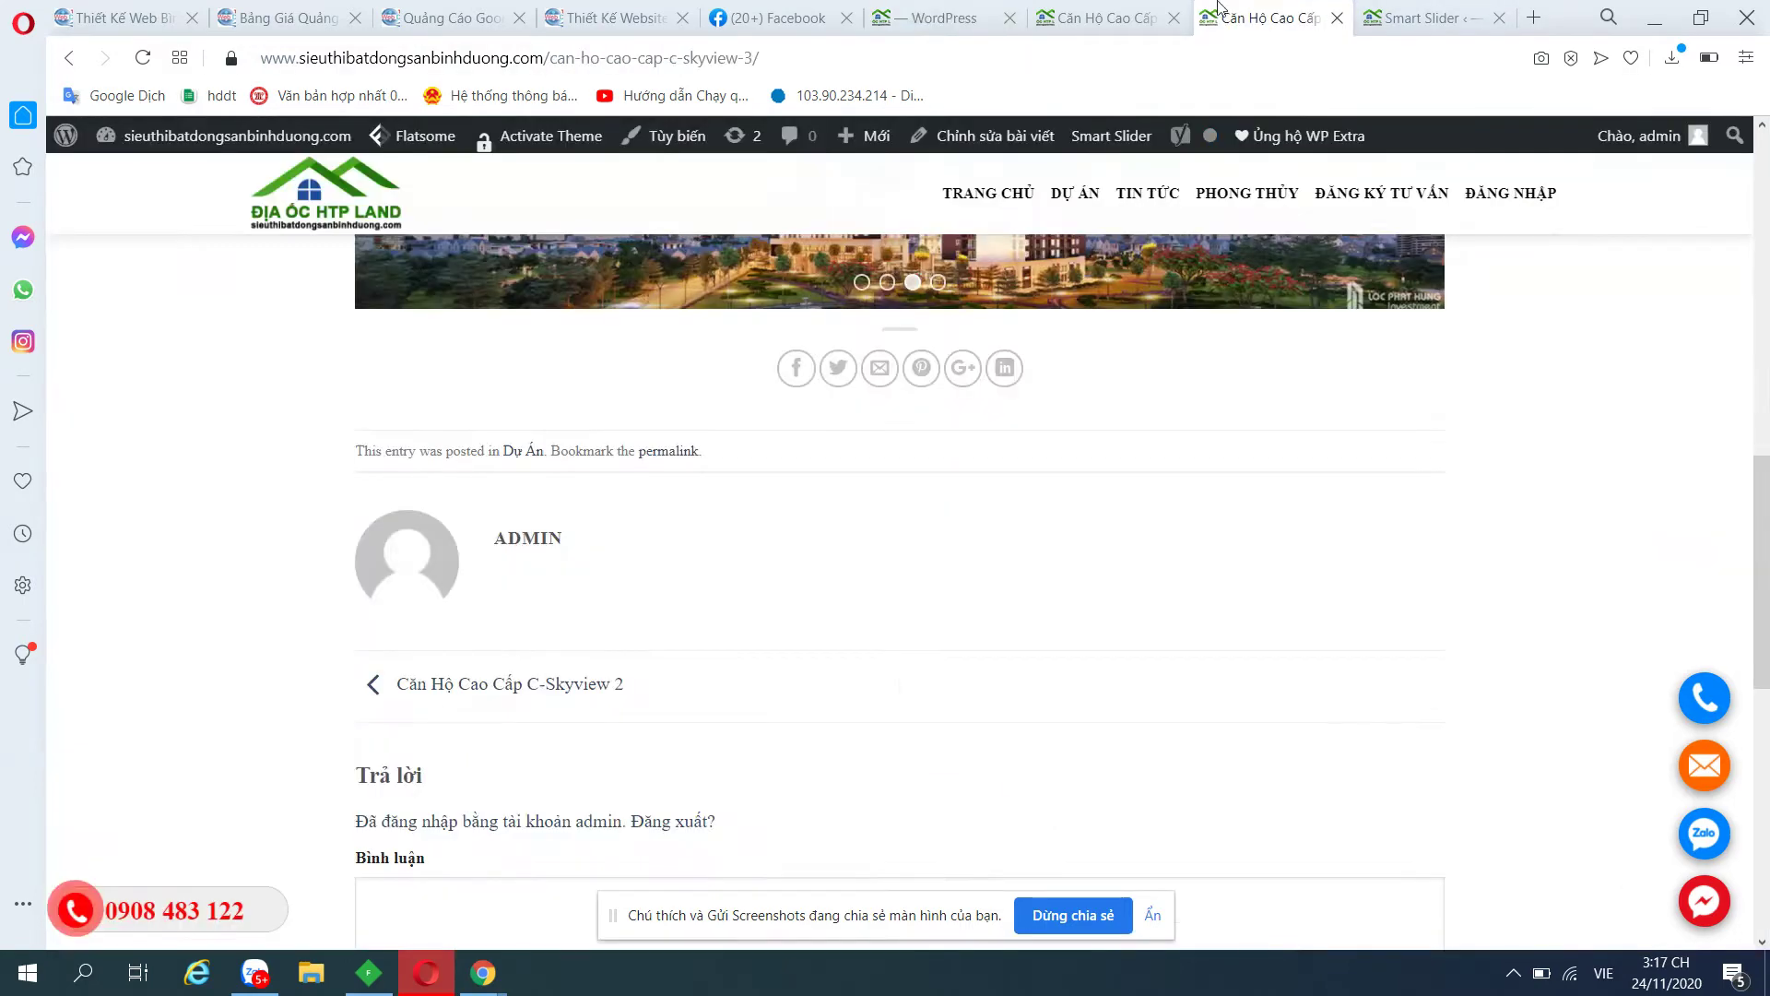
pyautogui.click(1101, 16)
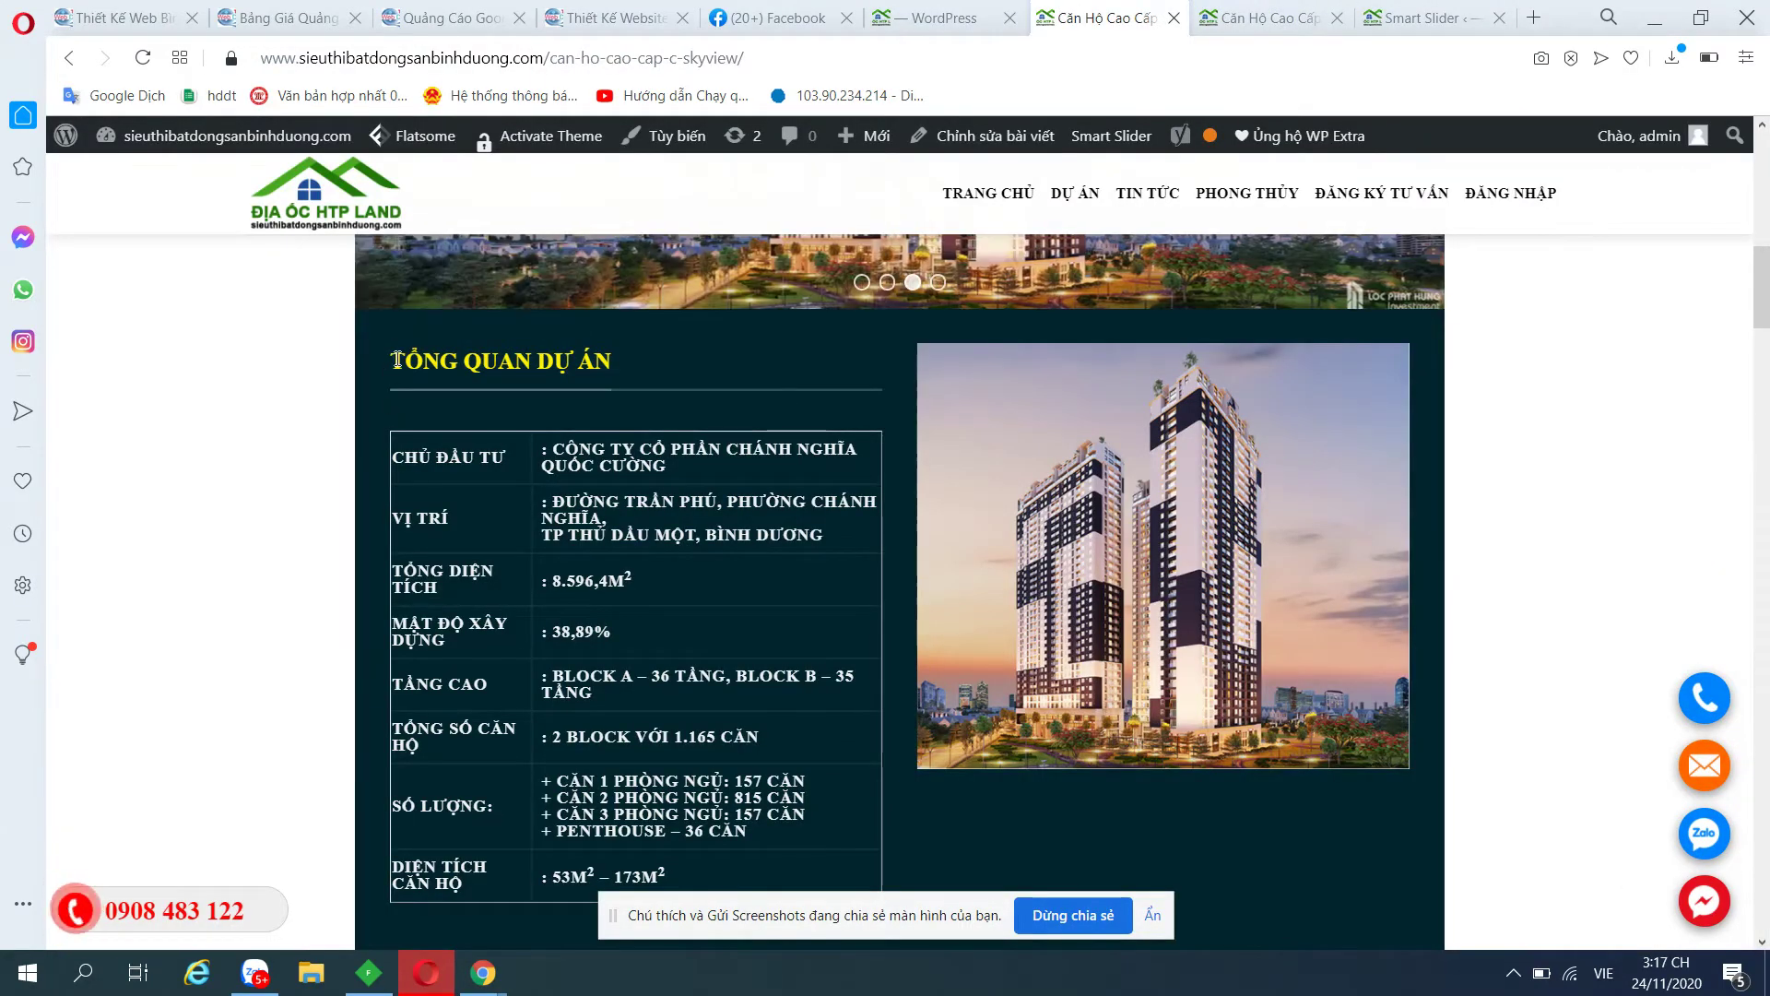
pyautogui.moveTo(452, 412); pyautogui.dragTo(712, 871)
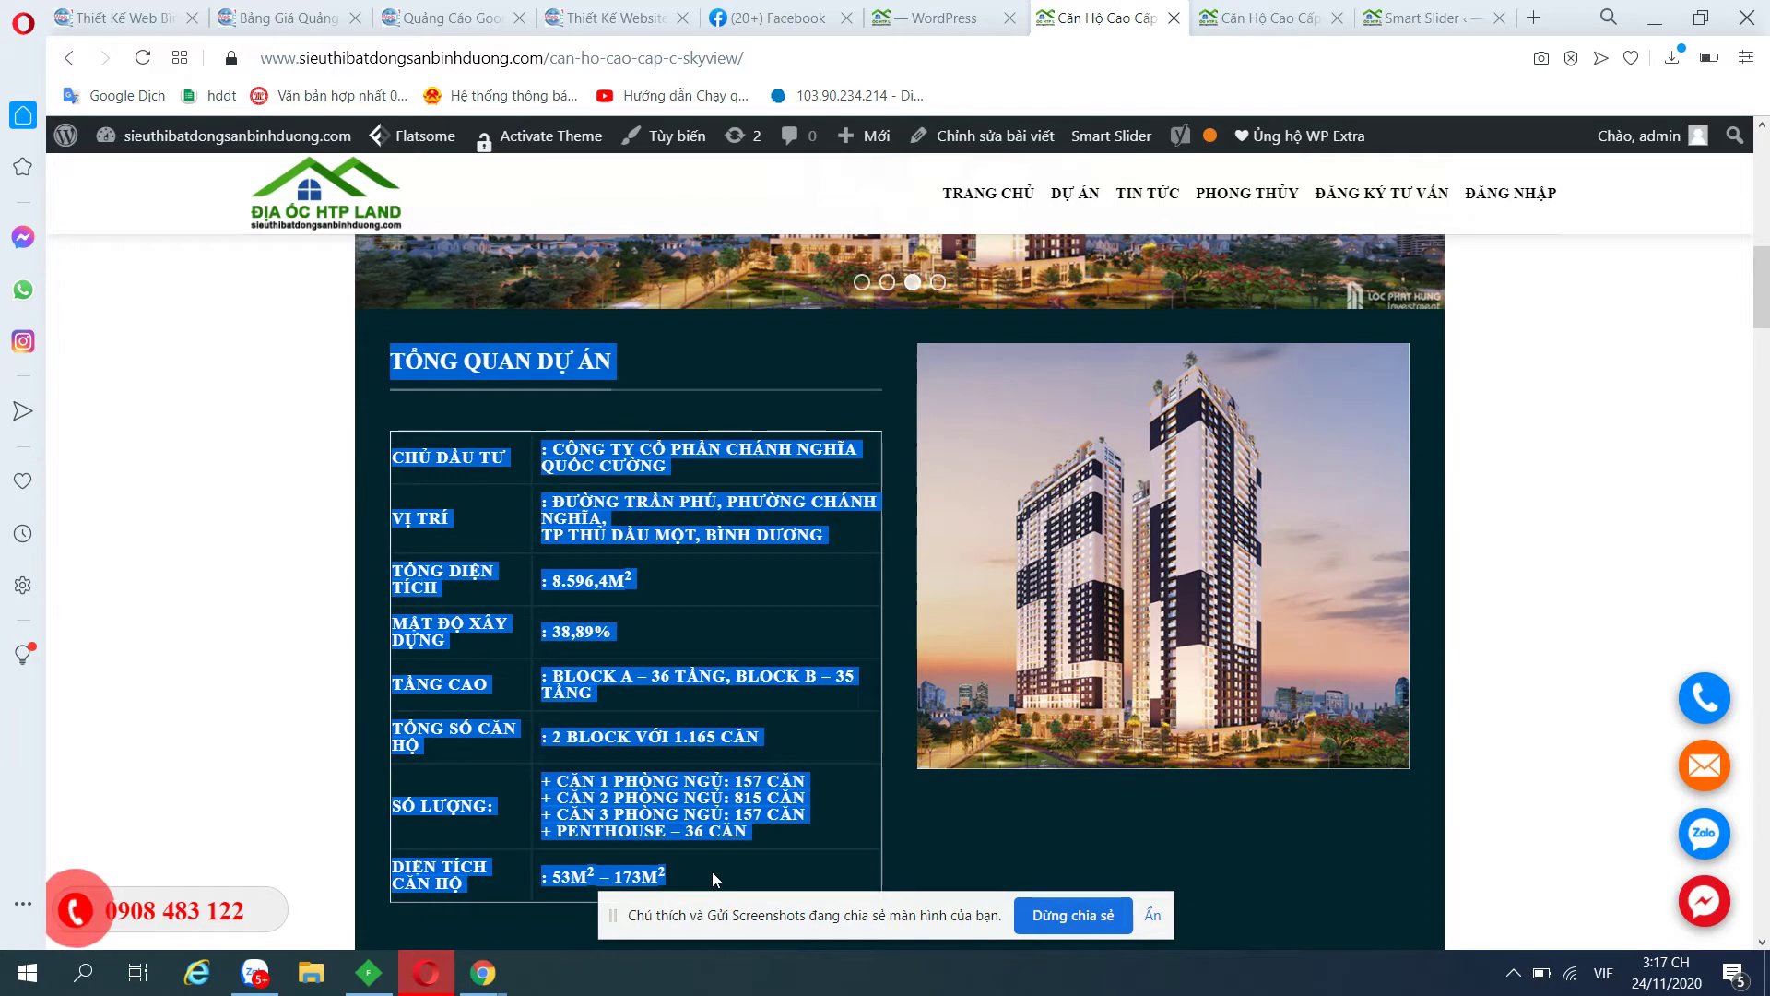
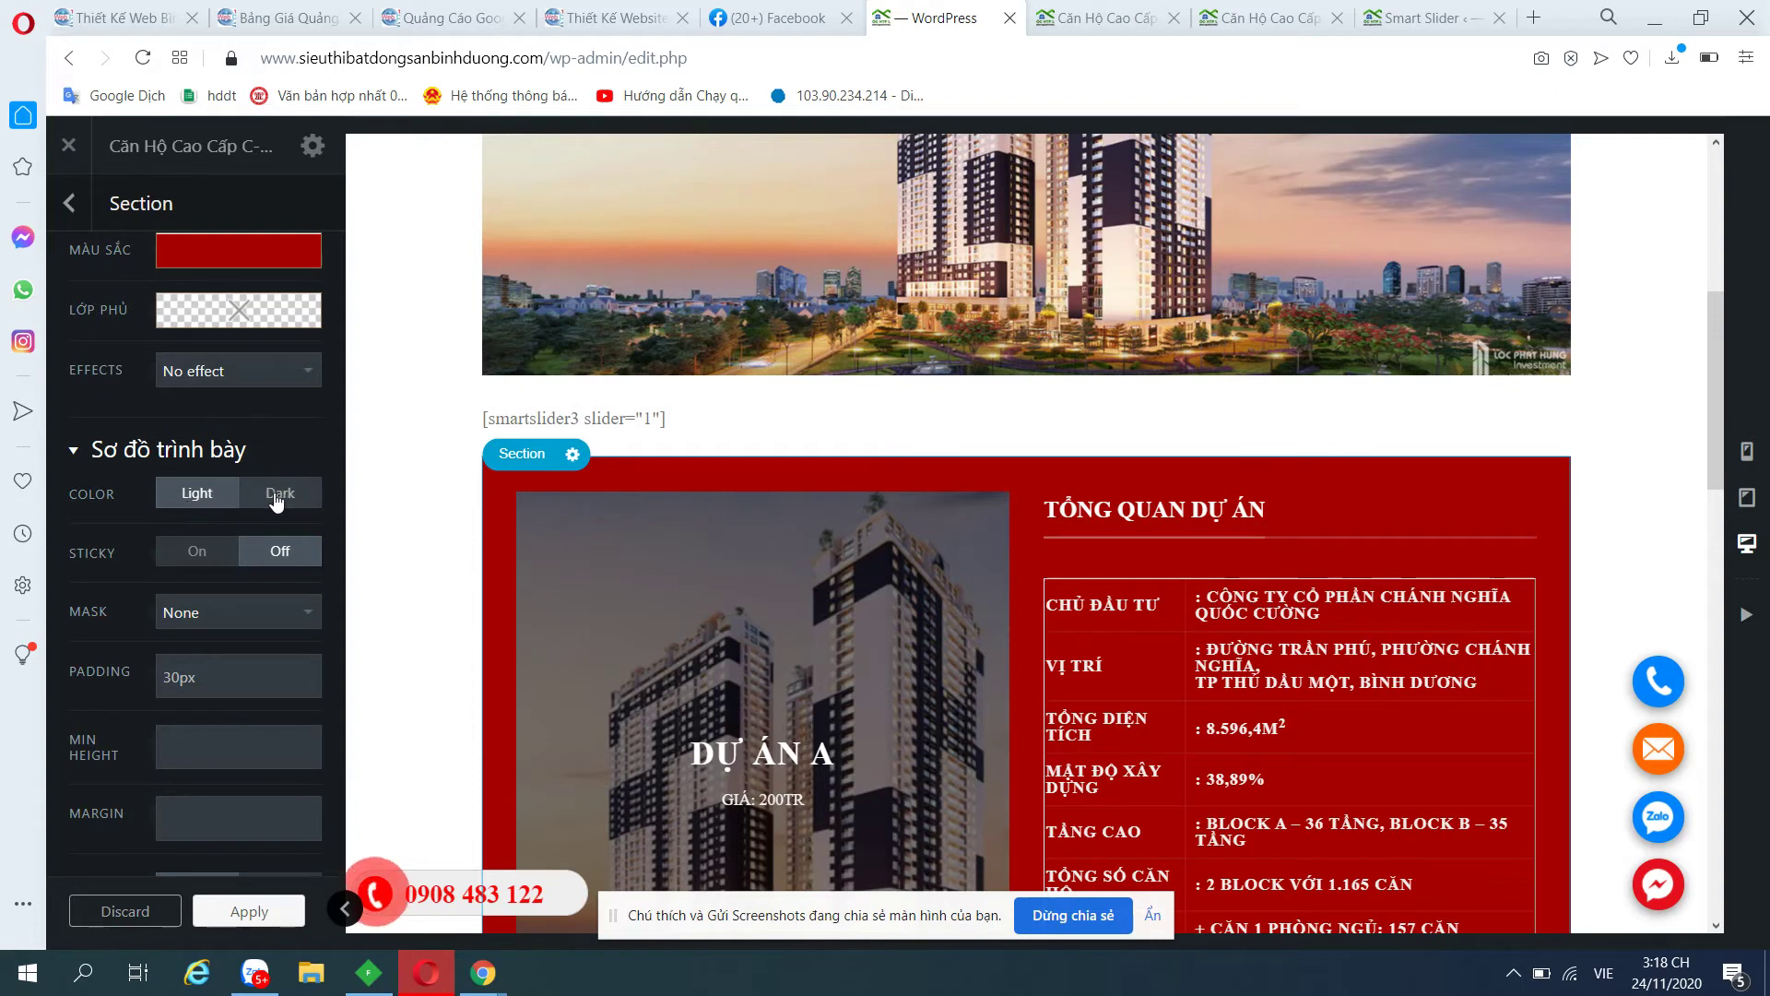
# Set the red section's colour scheme to Light, try Sticky on and return it to Off, and apply the section settings.
pyautogui.click(194, 495)
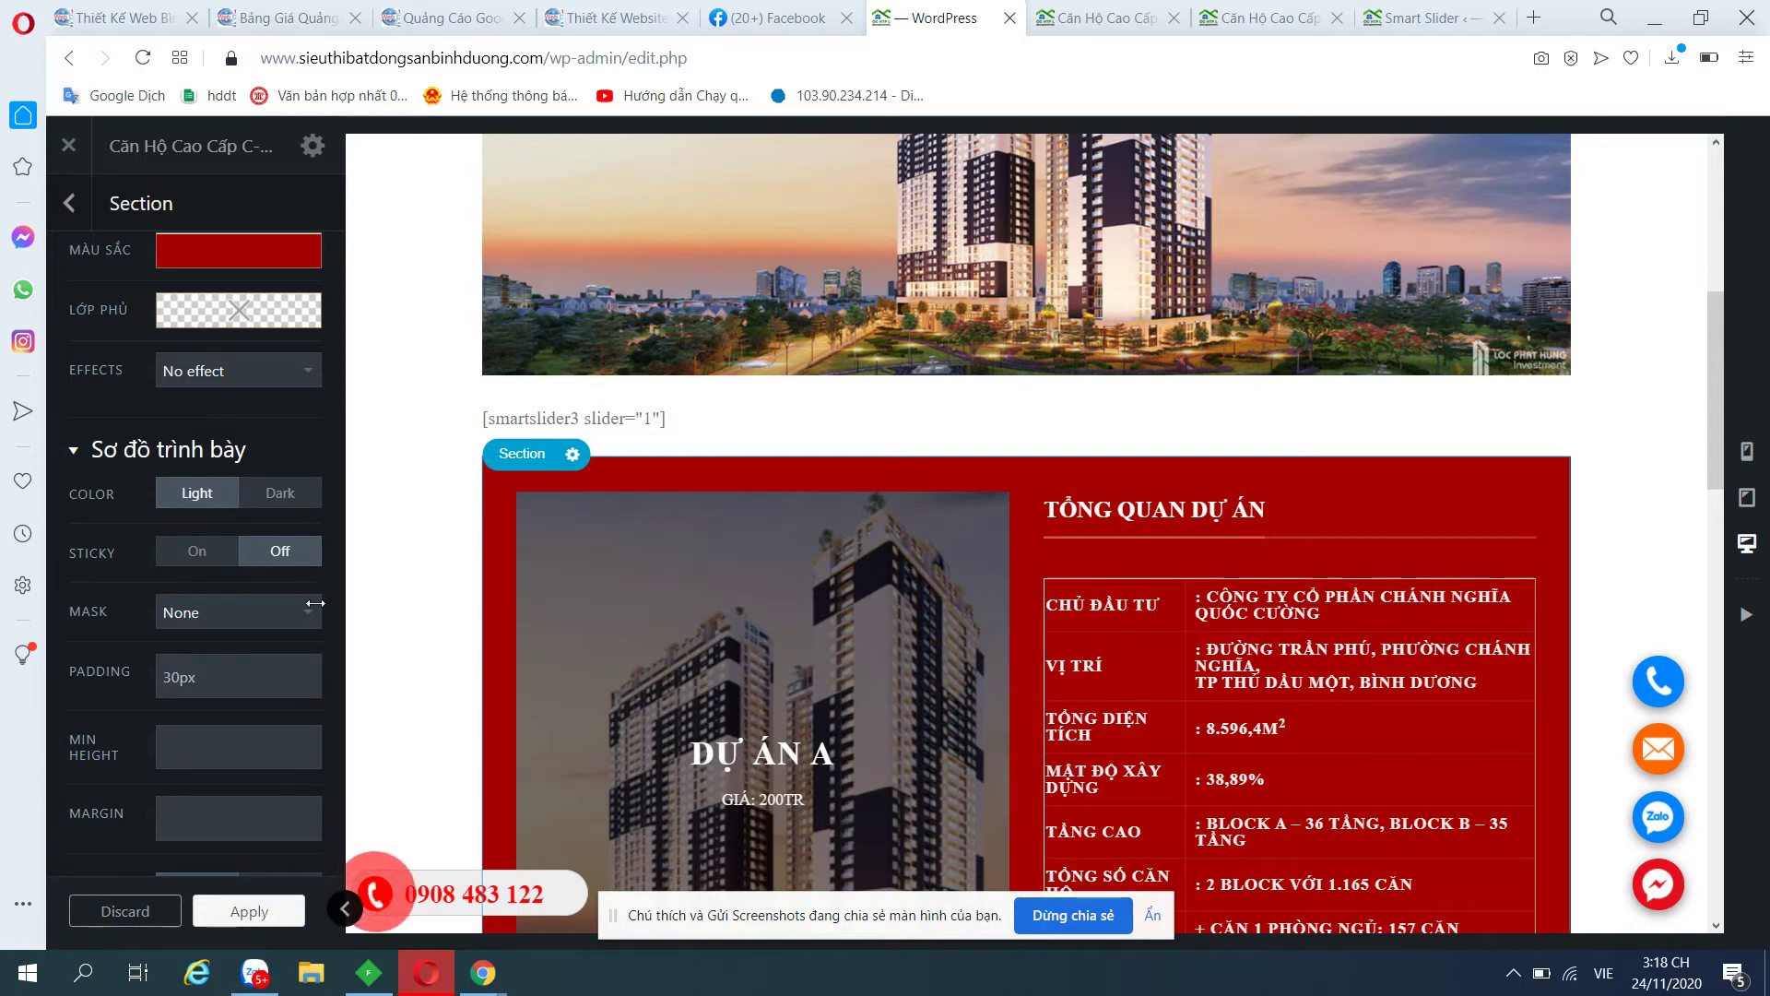
pyautogui.click(197, 551)
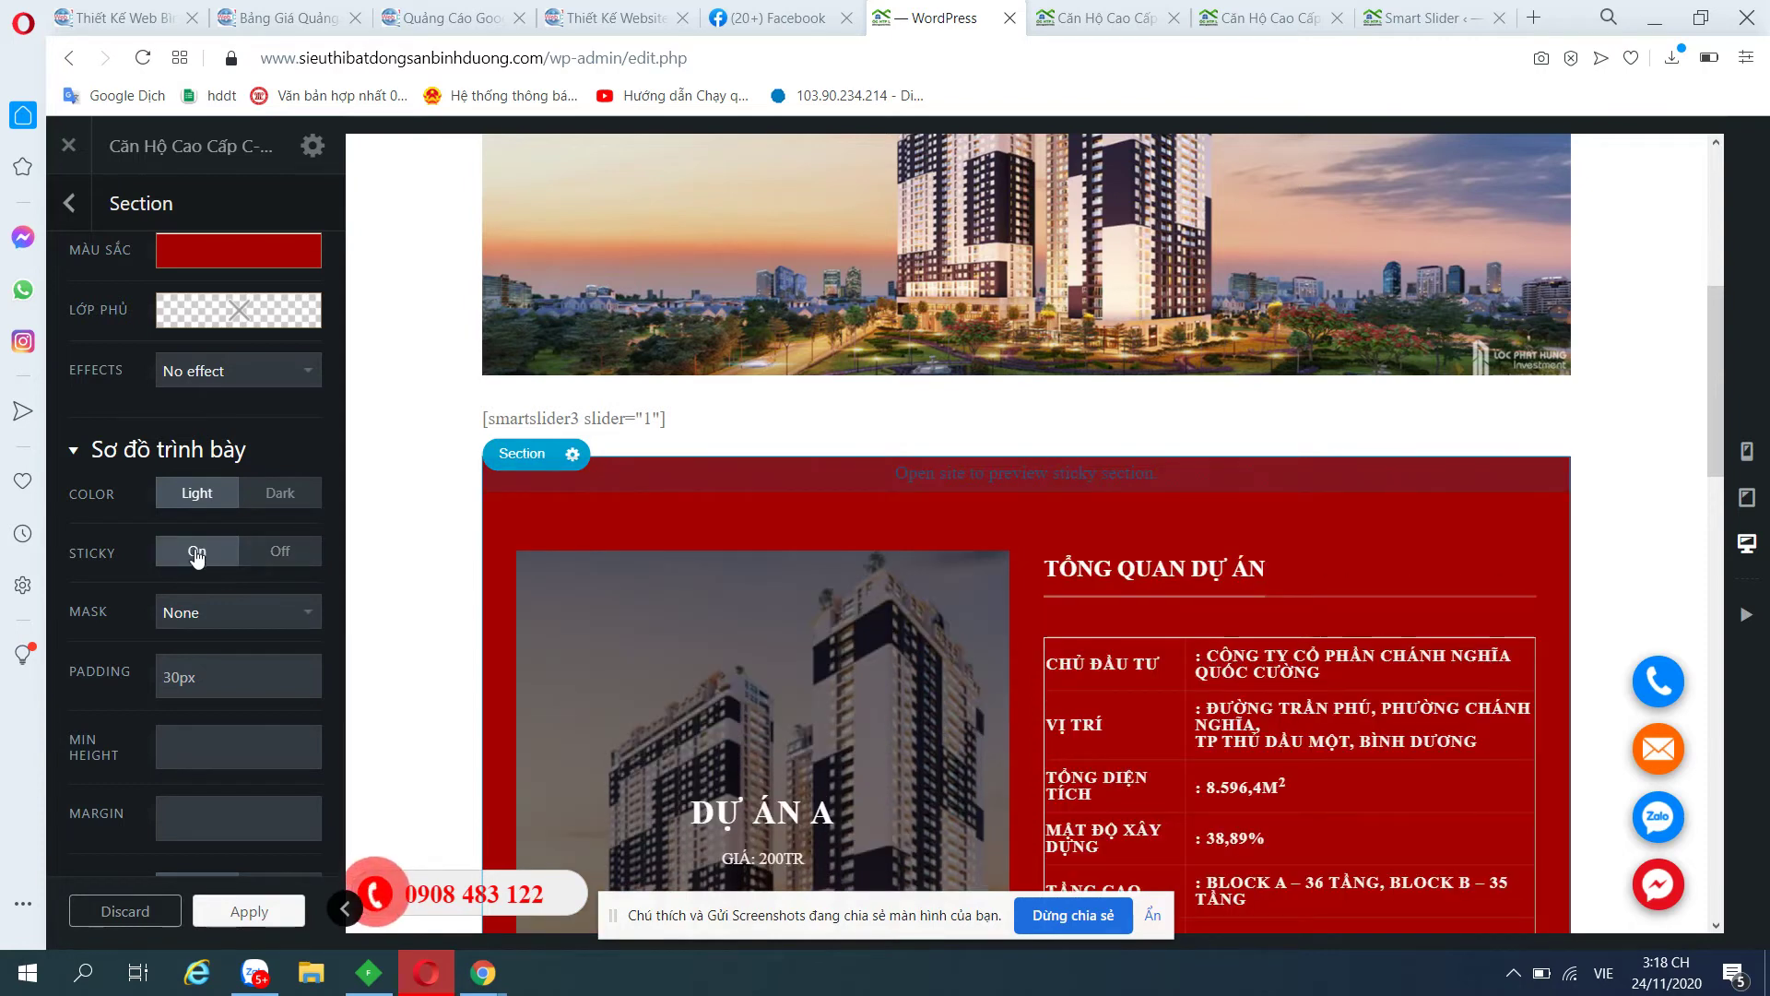
pyautogui.click(282, 553)
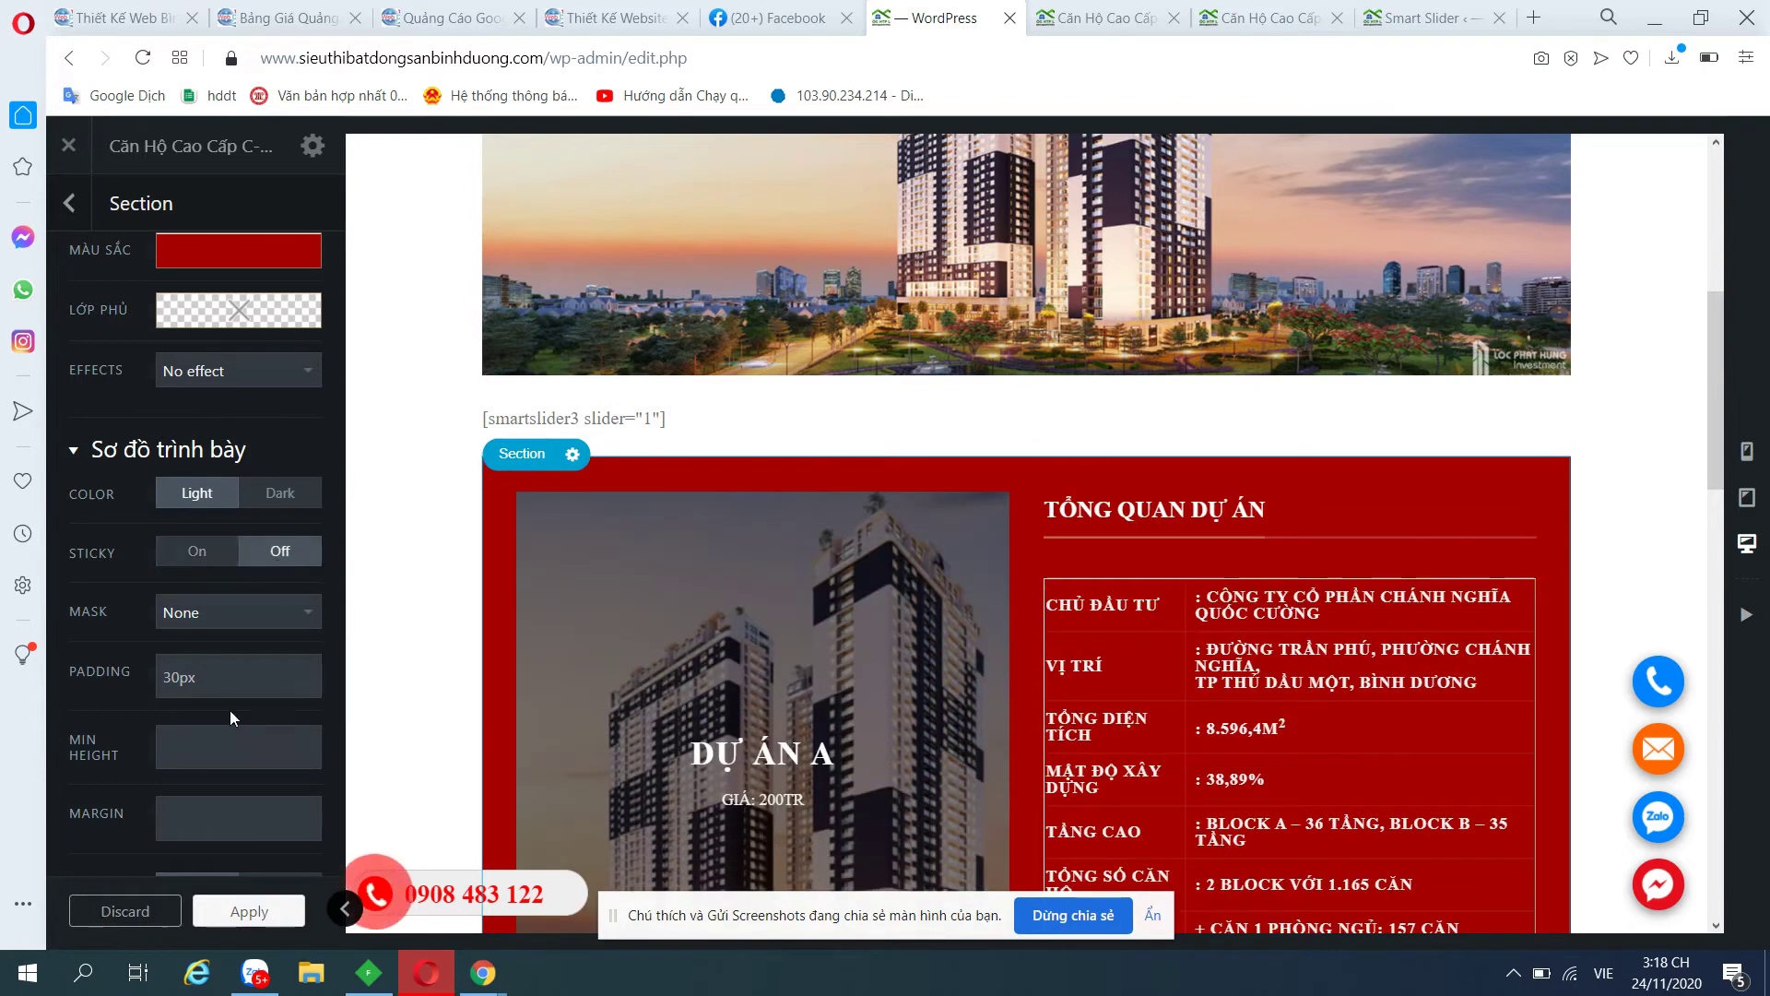
pyautogui.click(248, 910)
pyautogui.scroll(-3, 1038, 660)
pyautogui.scroll(3, 849, 588)
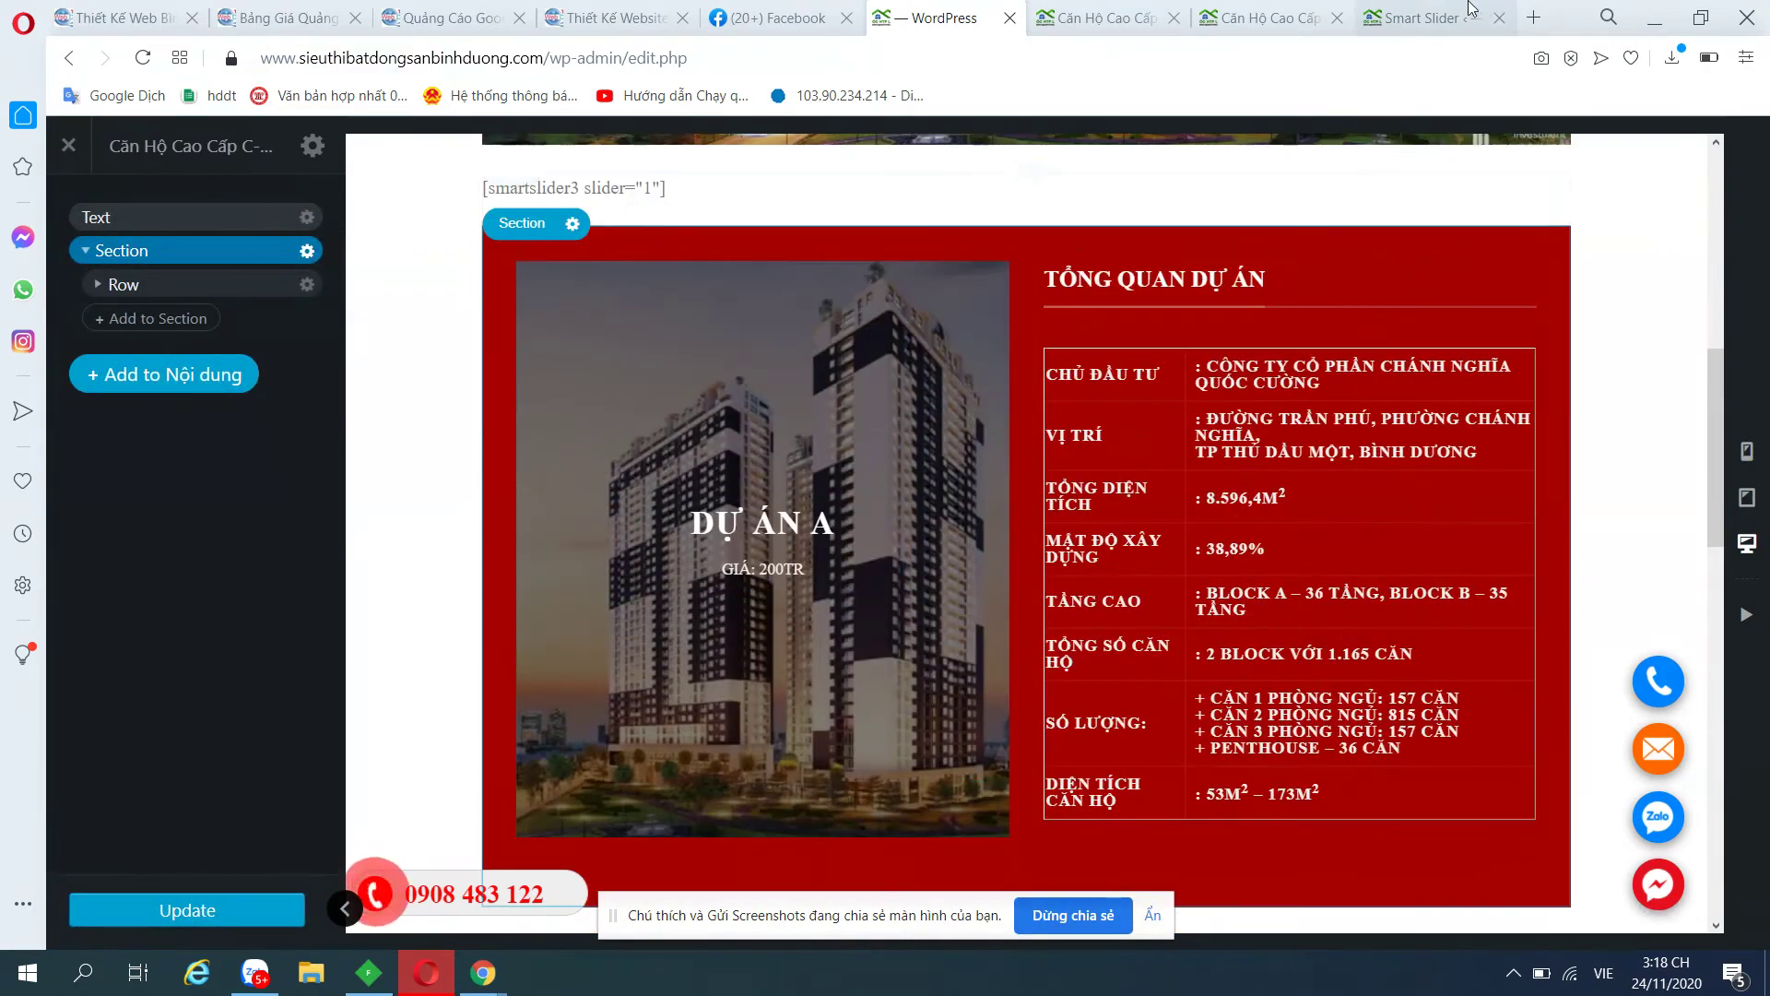
# Examine the map-backed VỊ TRÍ DỰ ÁN section and the living-space section below it on the published C-Skyview page.
pyautogui.click(1106, 17)
pyautogui.scroll(-10, 876, 412)
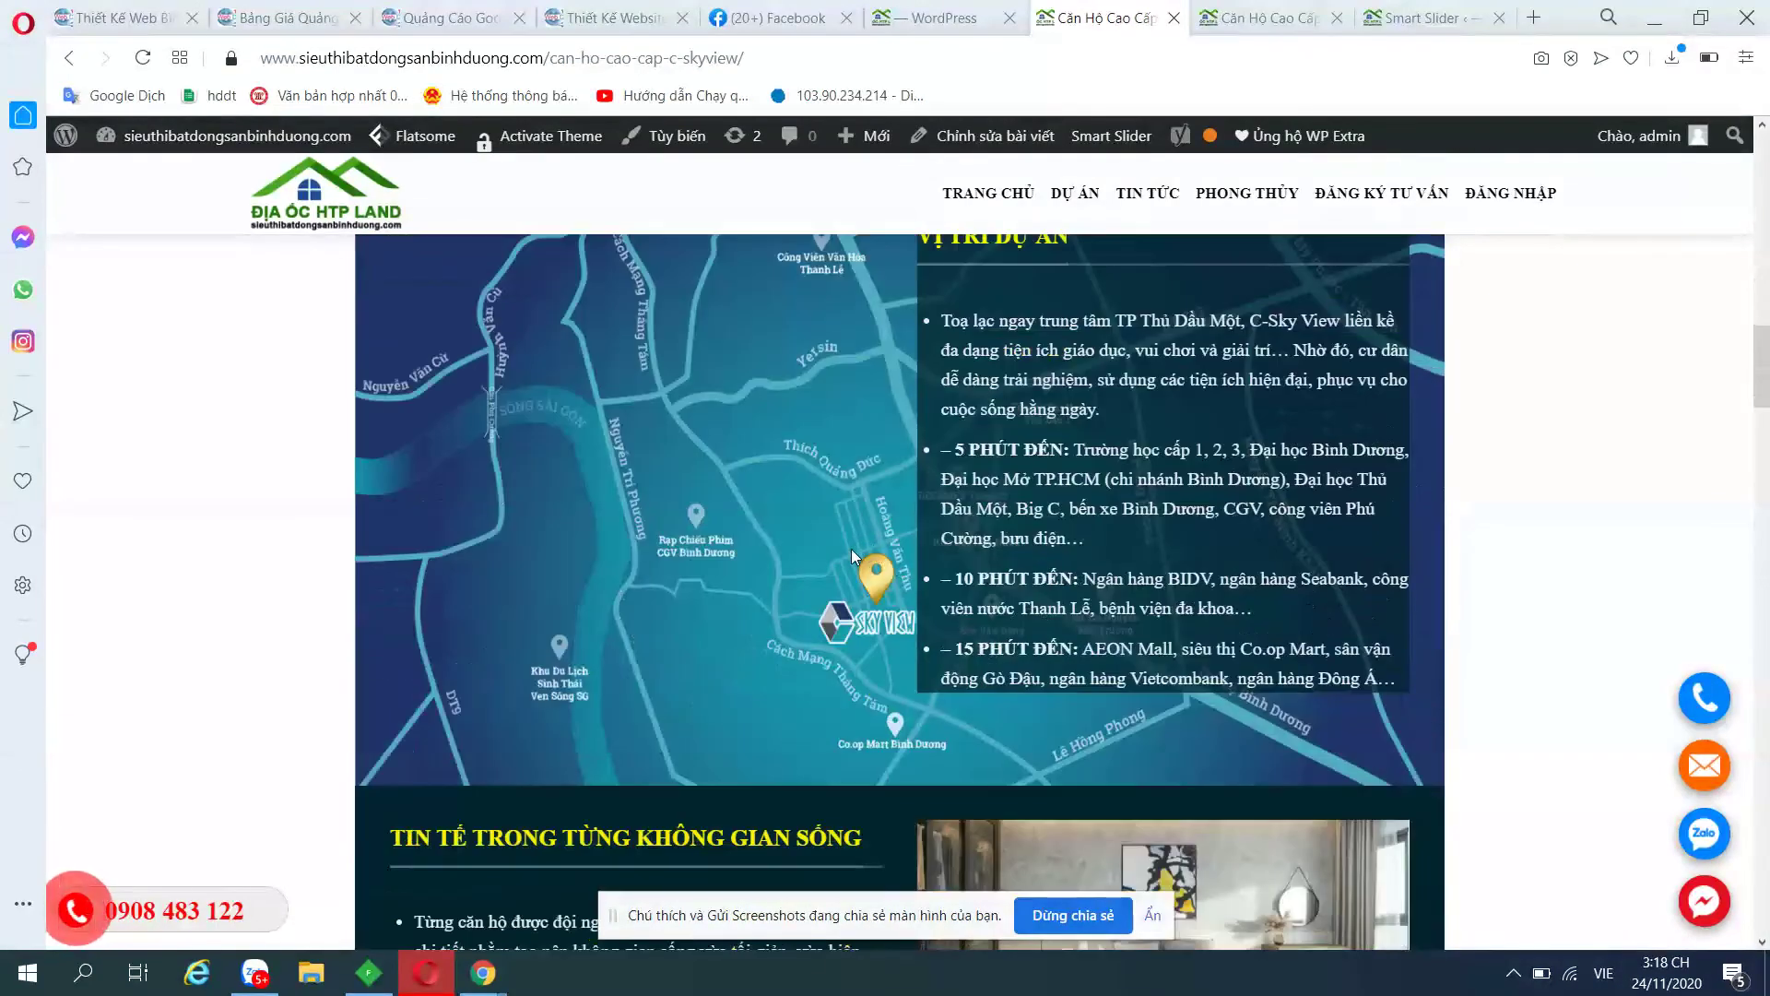
pyautogui.scroll(2, 903, 540)
pyautogui.scroll(-2, 953, 527)
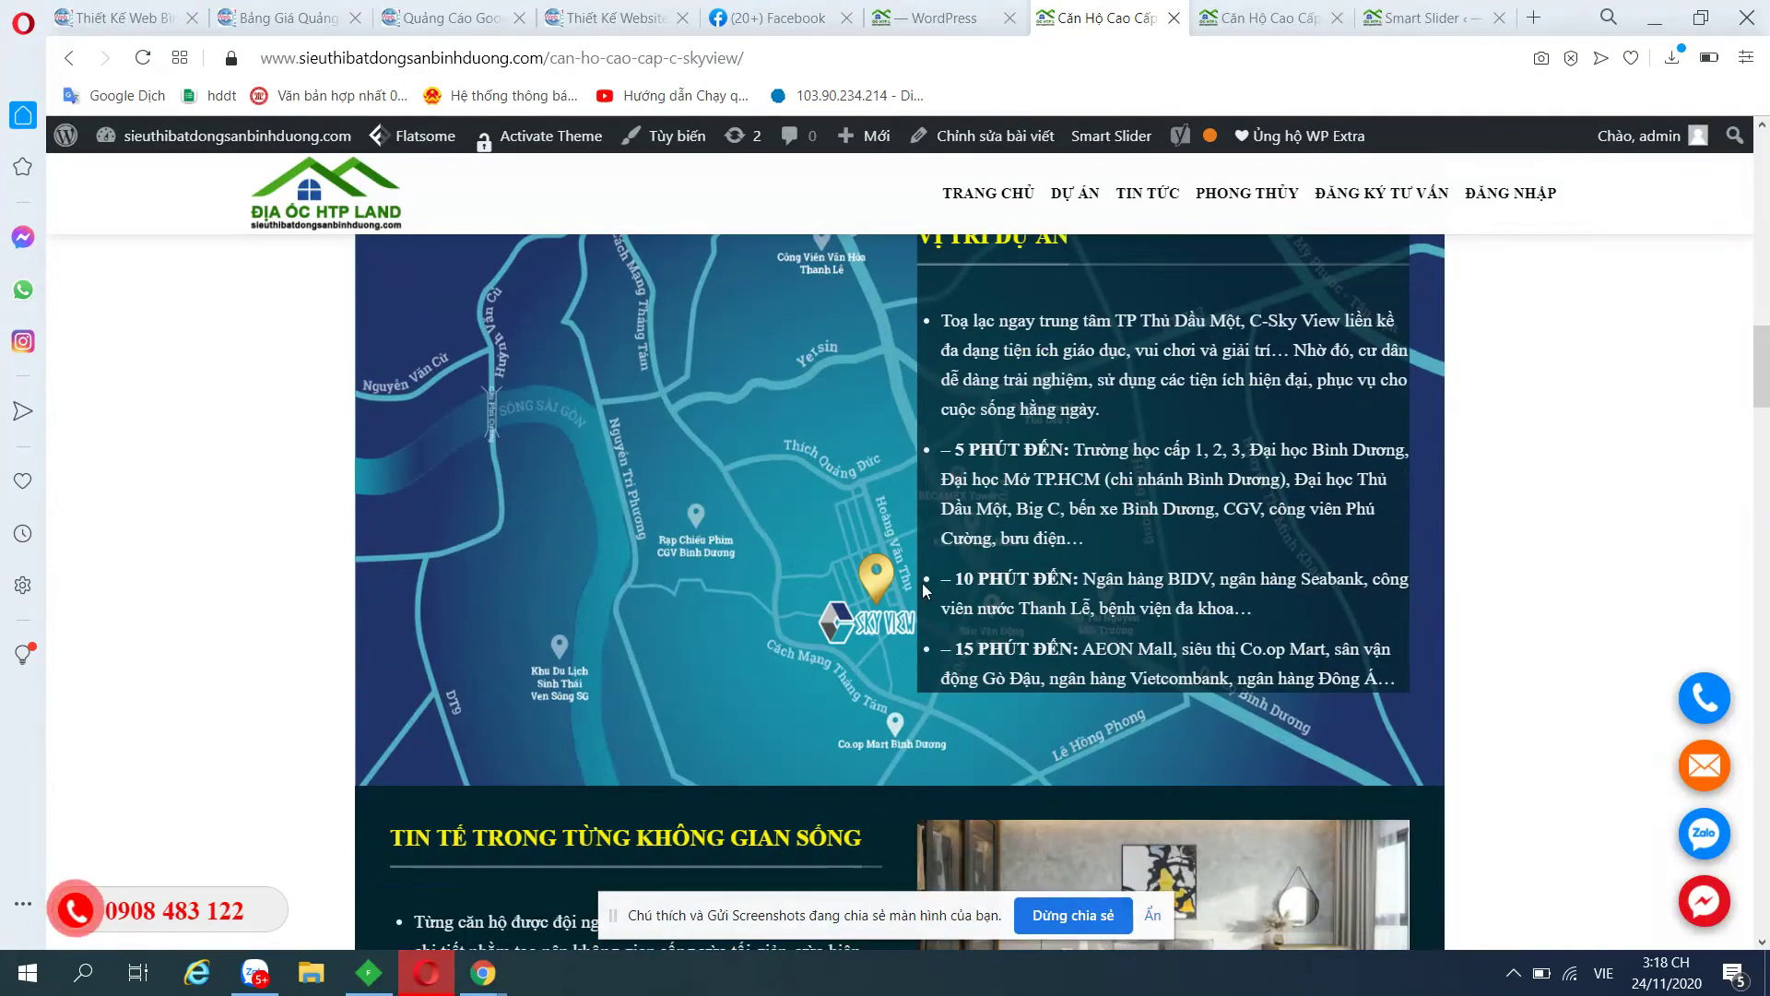
pyautogui.scroll(2, 603, 547)
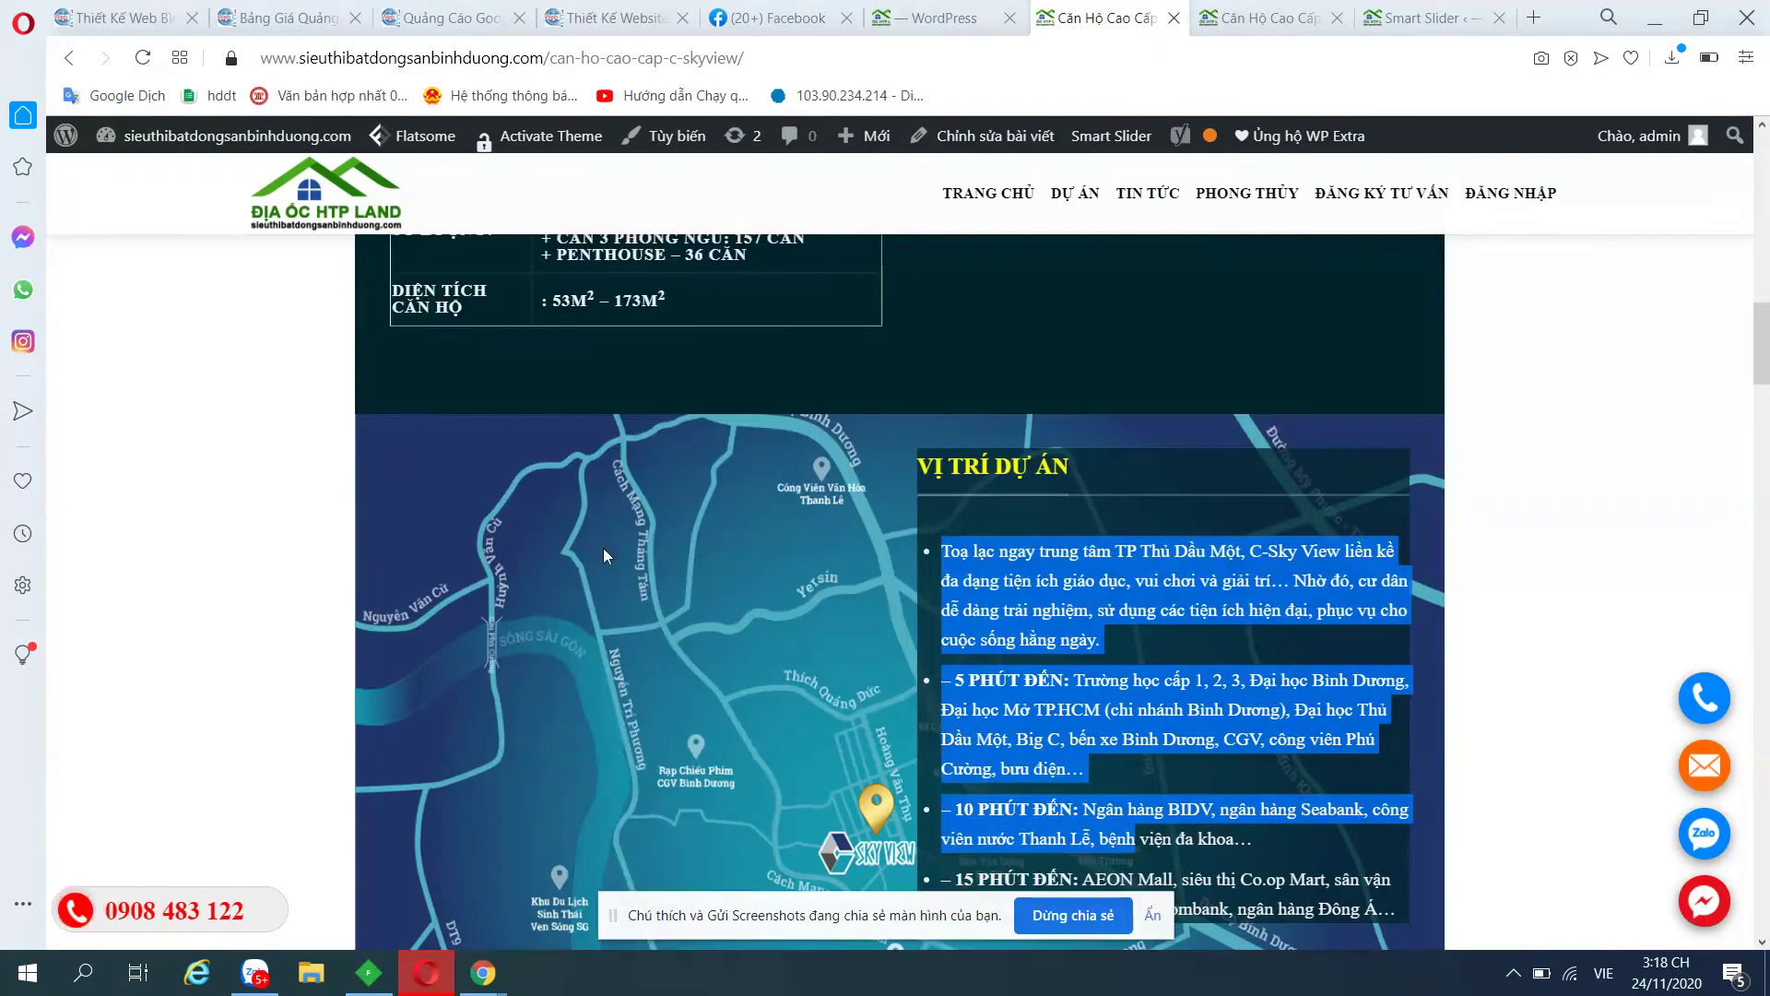
pyautogui.scroll(-2, 578, 616)
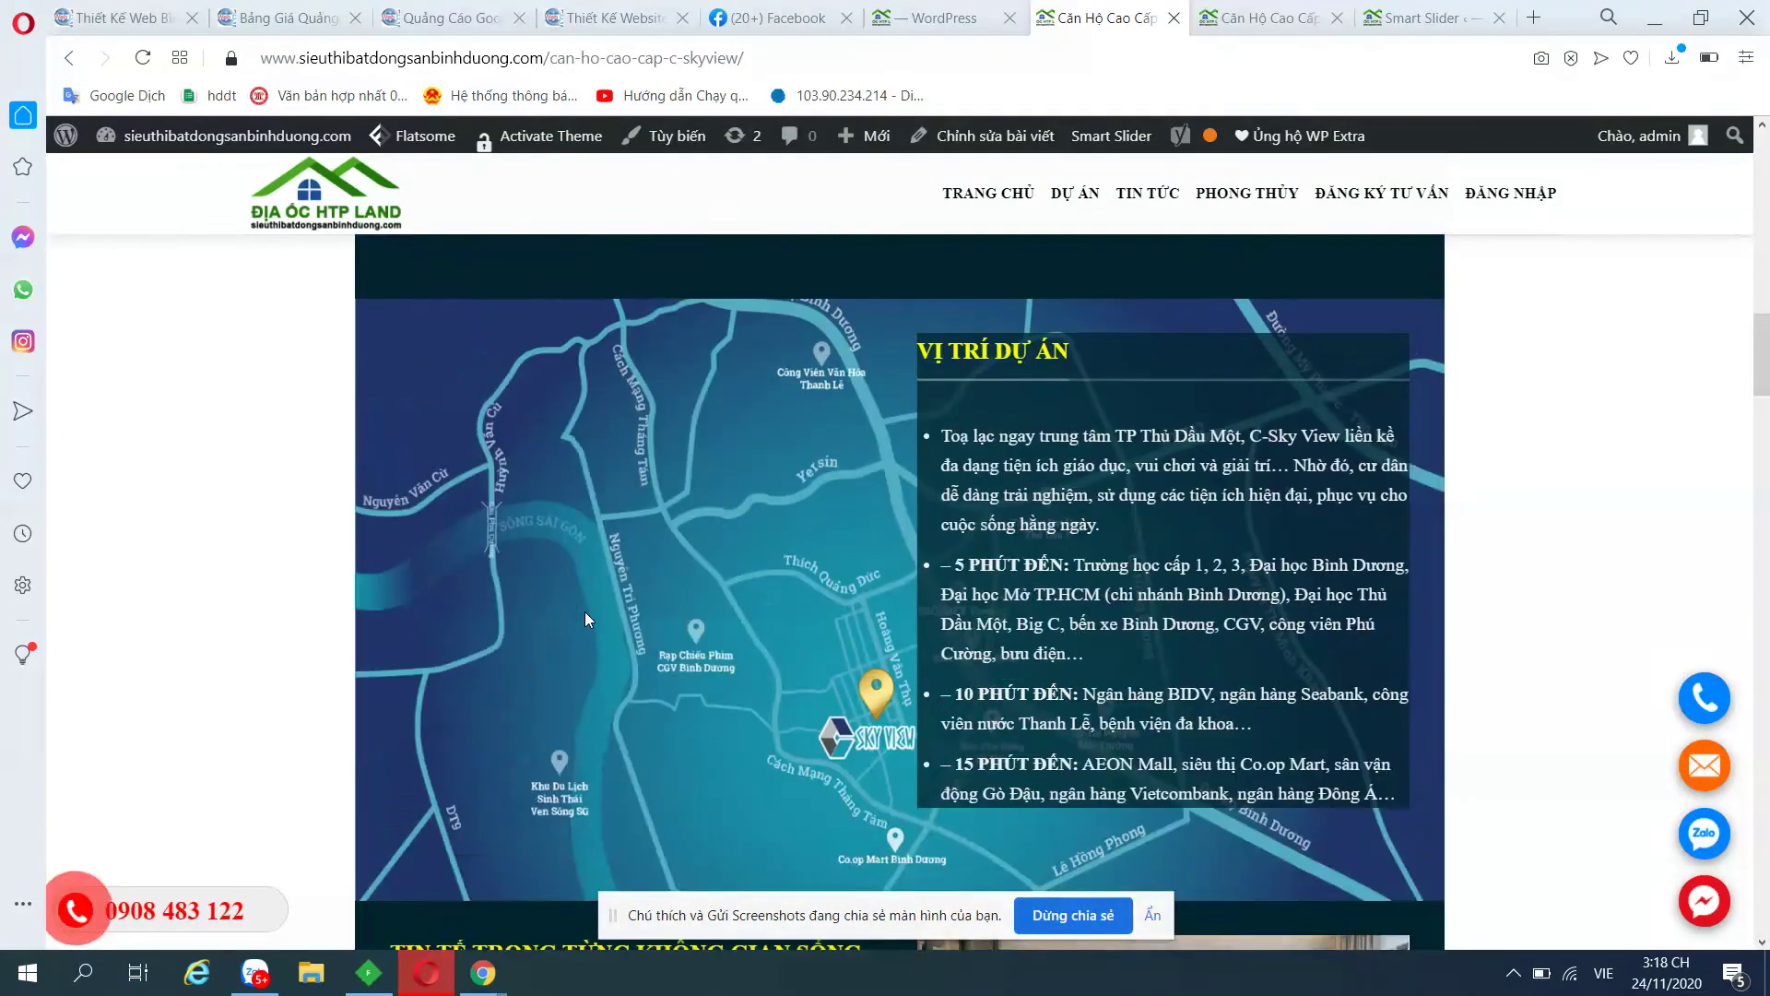
pyautogui.scroll(2, 584, 611)
pyautogui.scroll(-8, 710, 654)
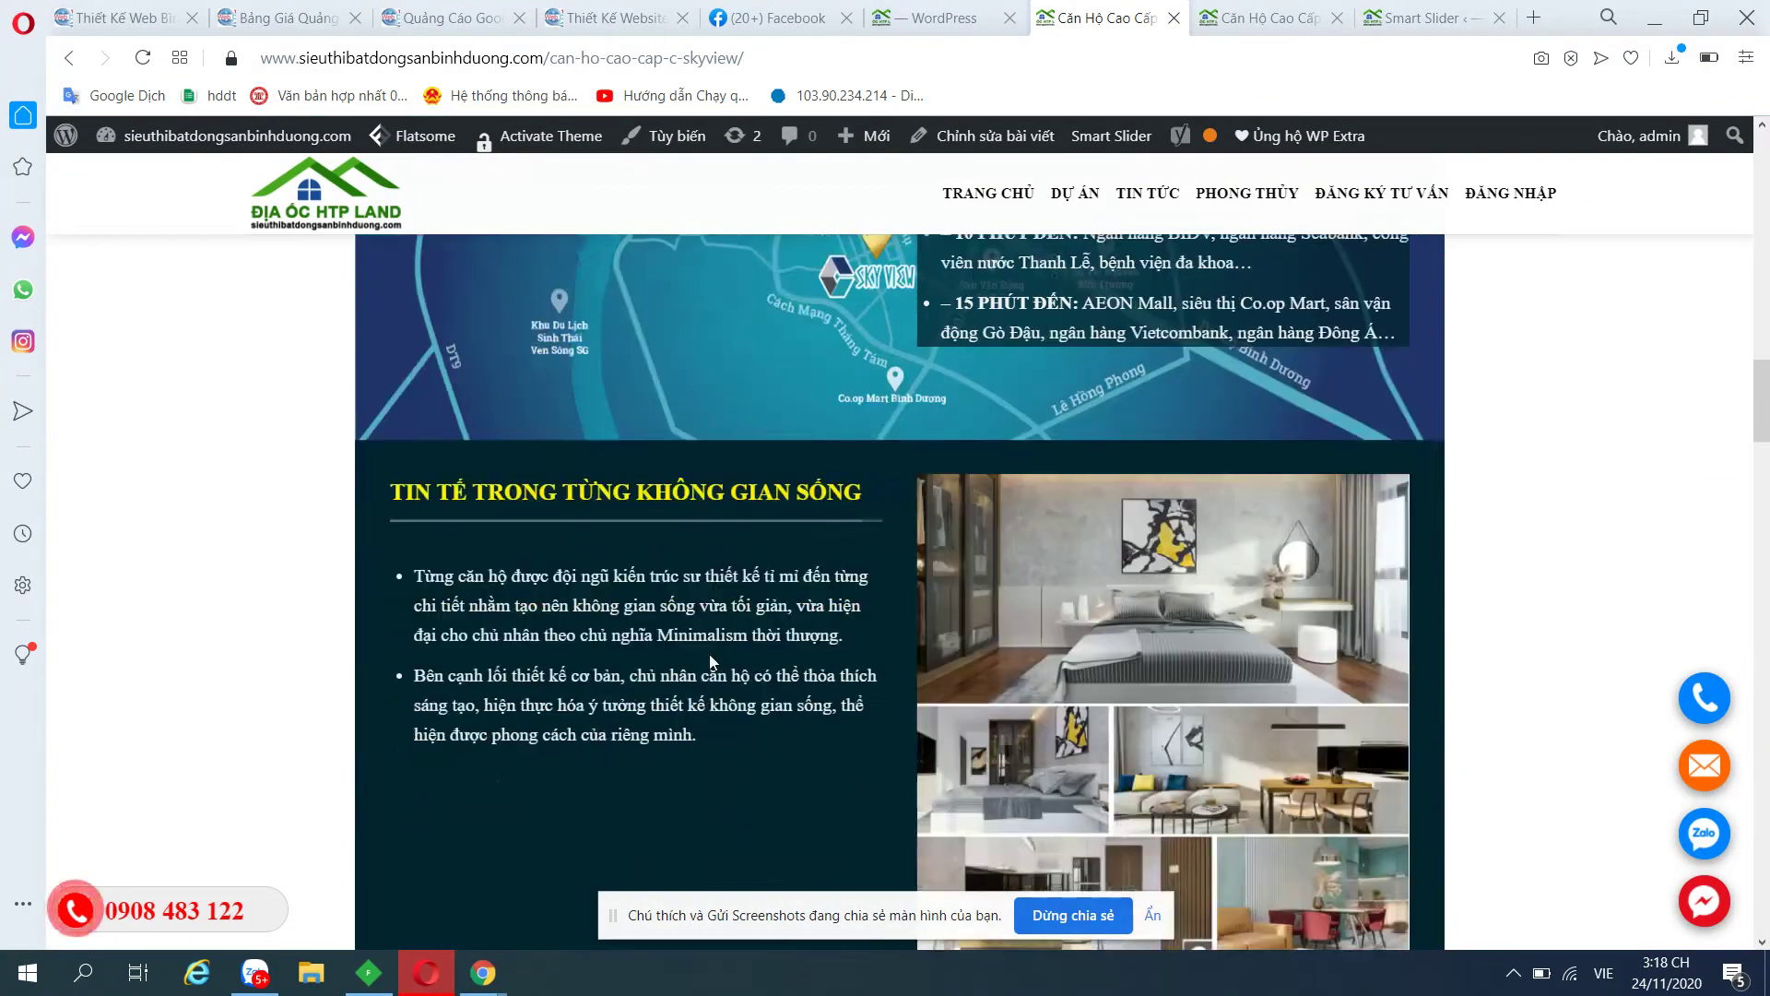
# Copy the TIN TẾ TRONG TỪNG KHÔNG GIAN SỐNG heading with its two bullet paragraphs and compare the page with the builder layout.
pyautogui.scroll(2, 597, 531)
pyautogui.moveTo(392, 374); pyautogui.dragTo(698, 622)
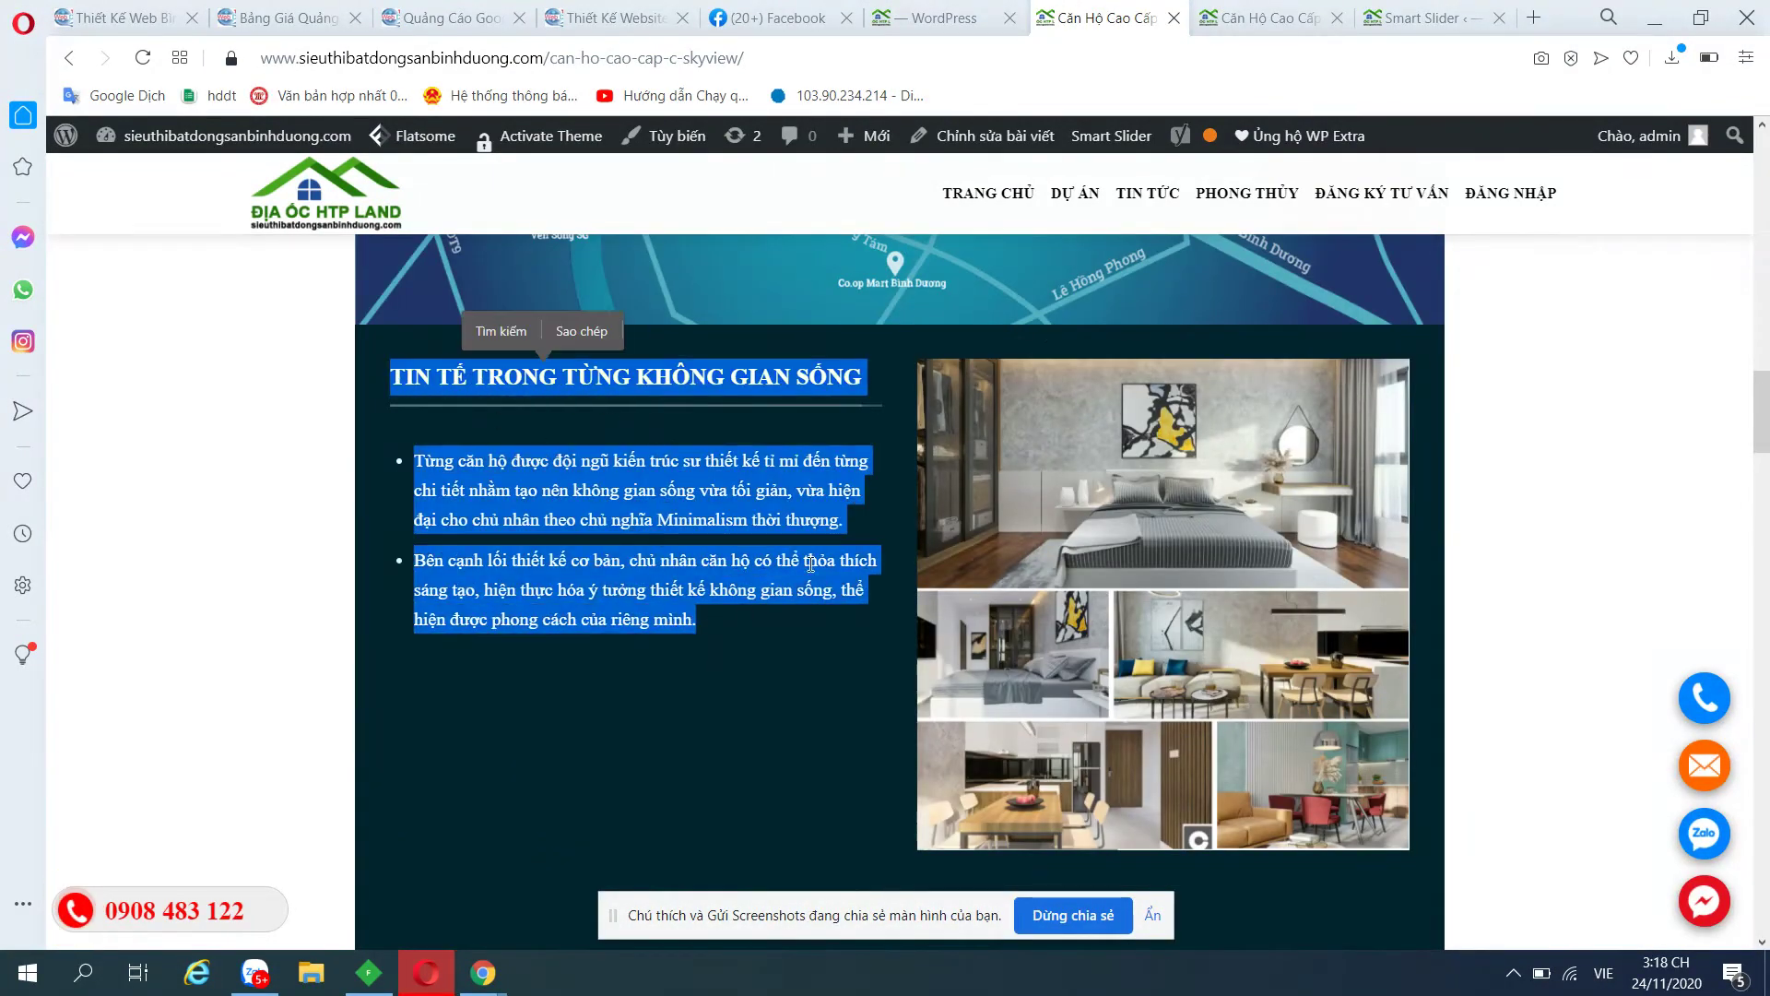
pyautogui.hotkey('ctrl', 'c')
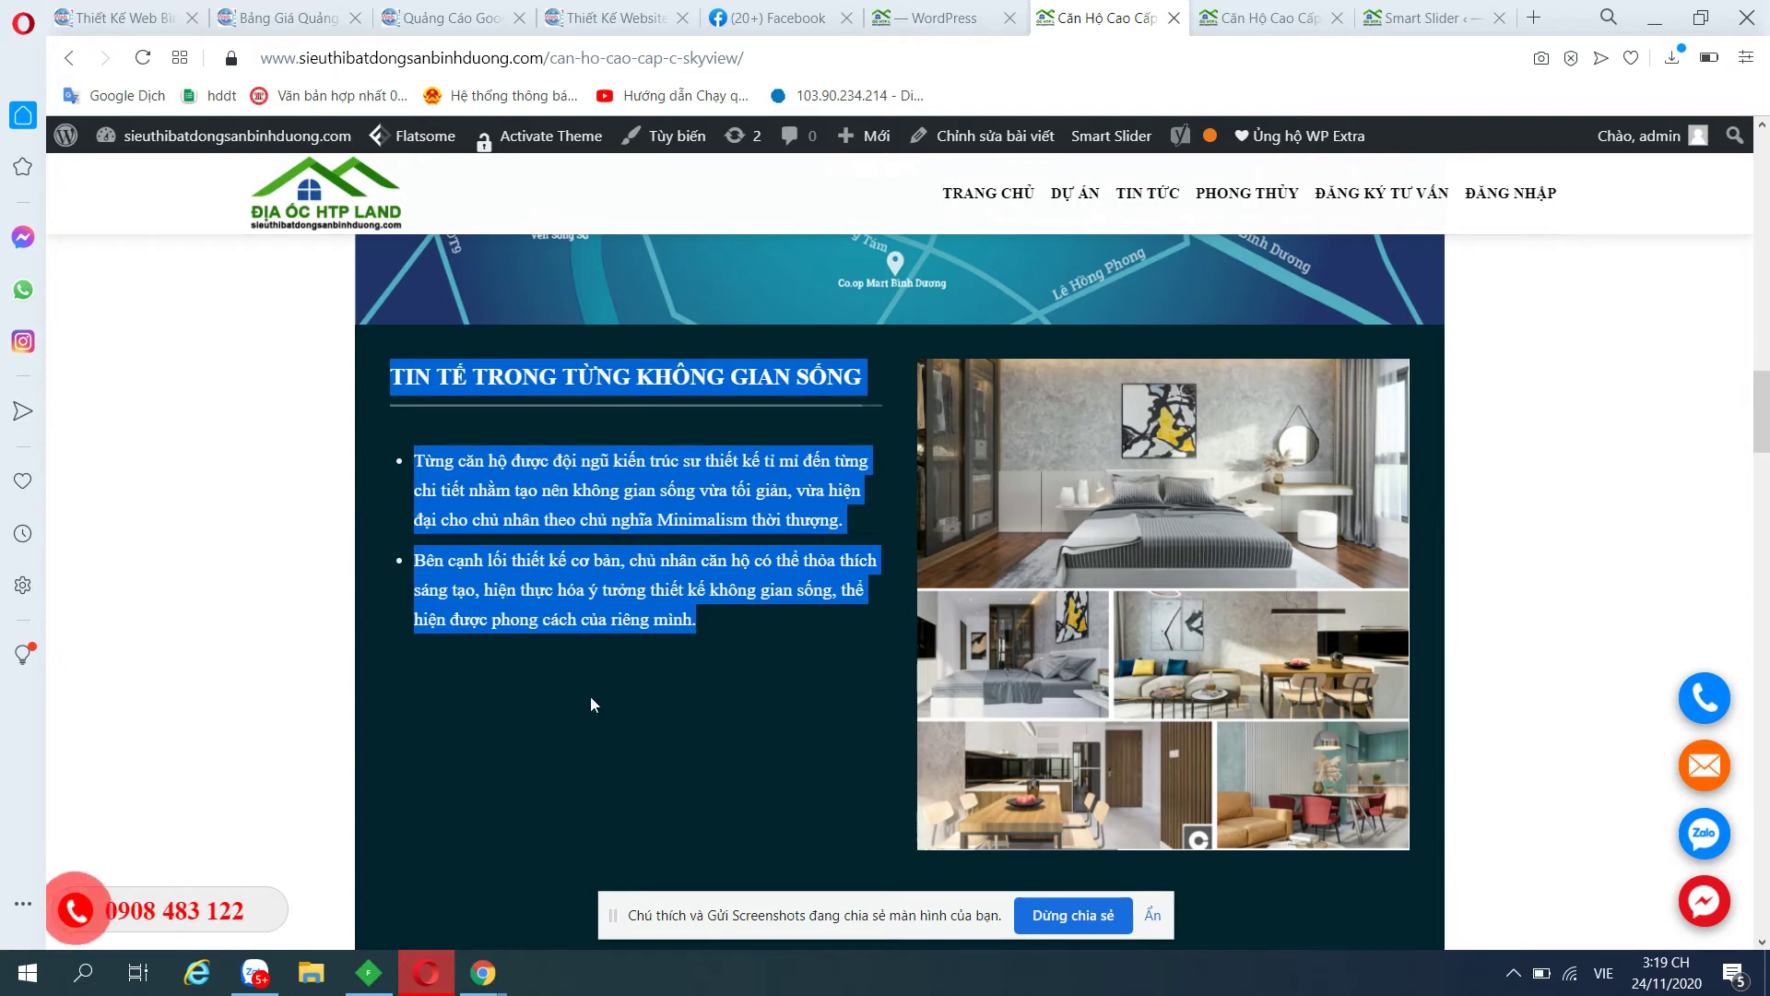
pyautogui.click(418, 725)
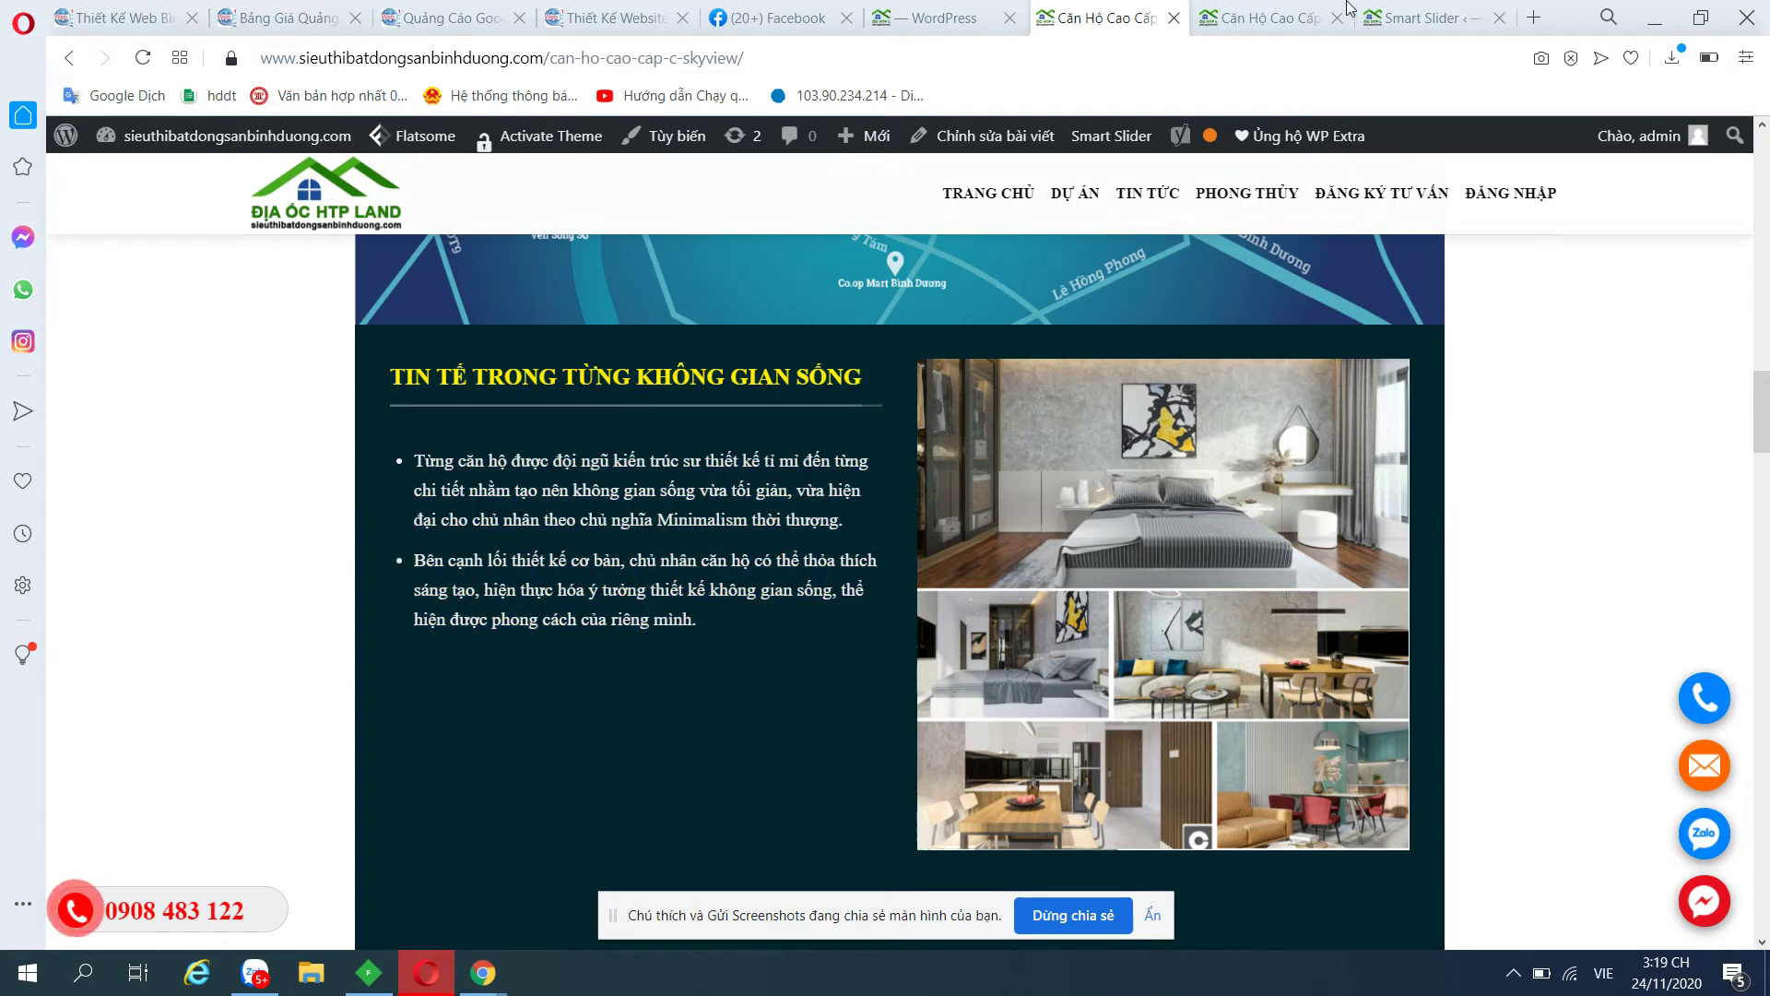
pyautogui.click(931, 18)
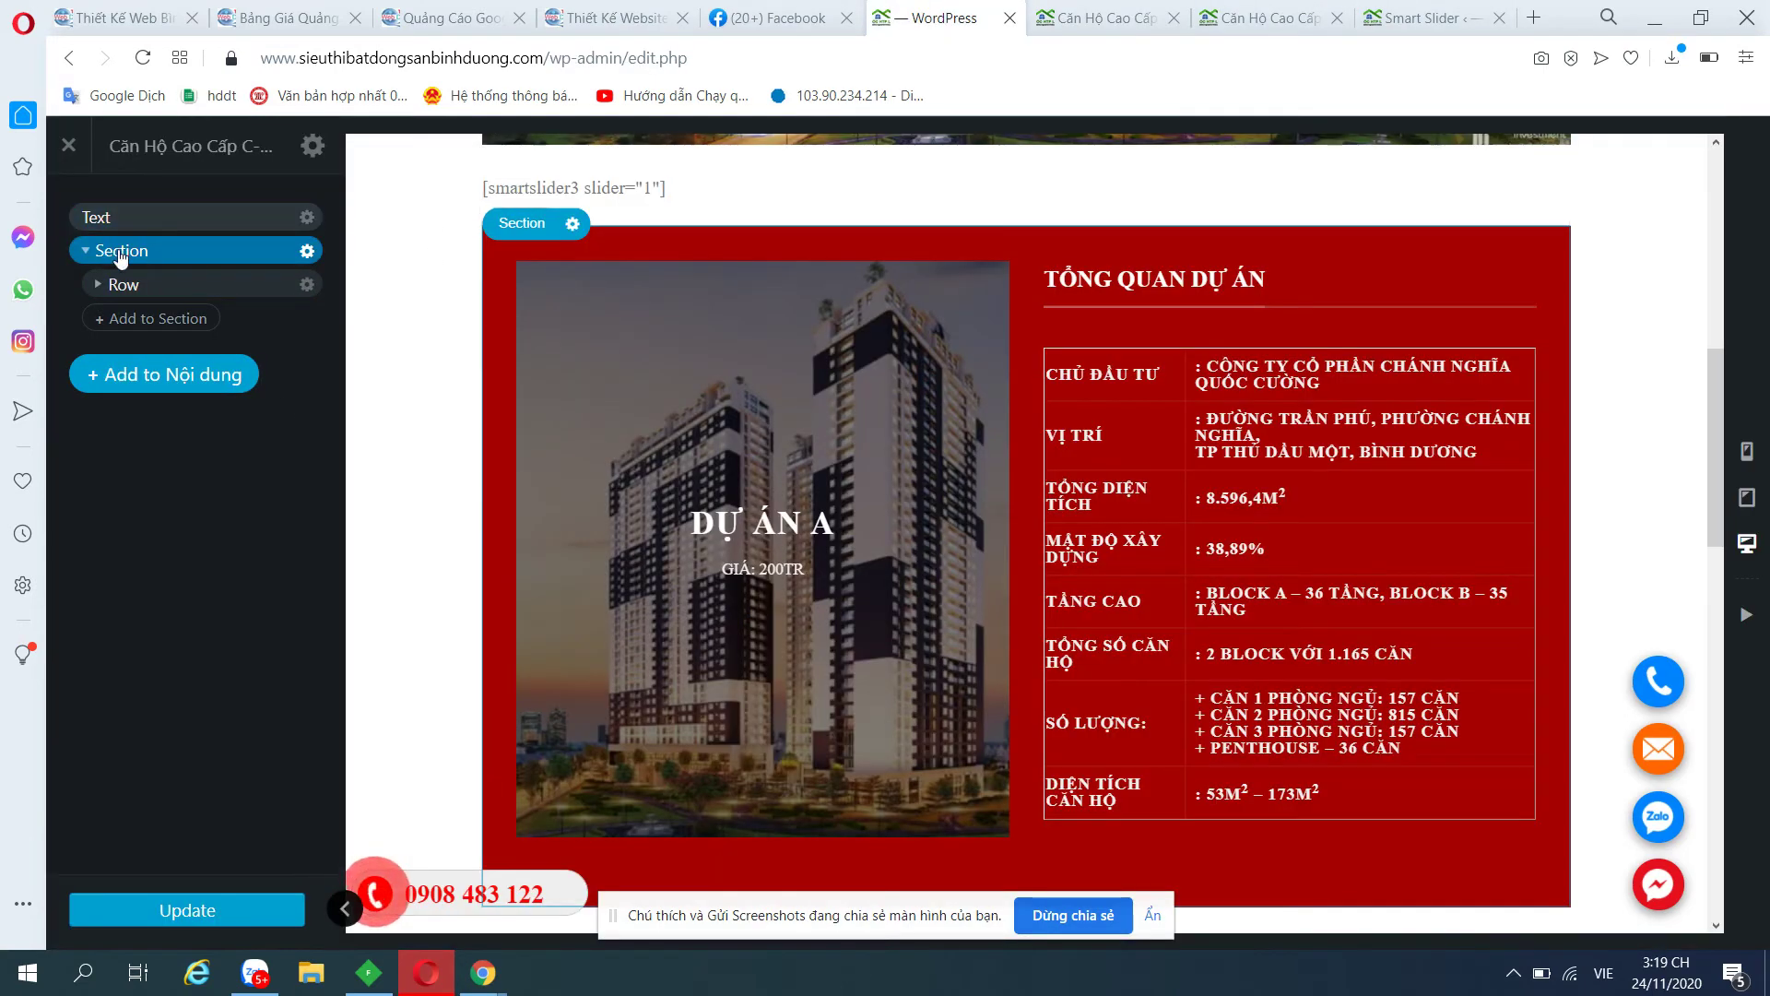
pyautogui.click(1125, 11)
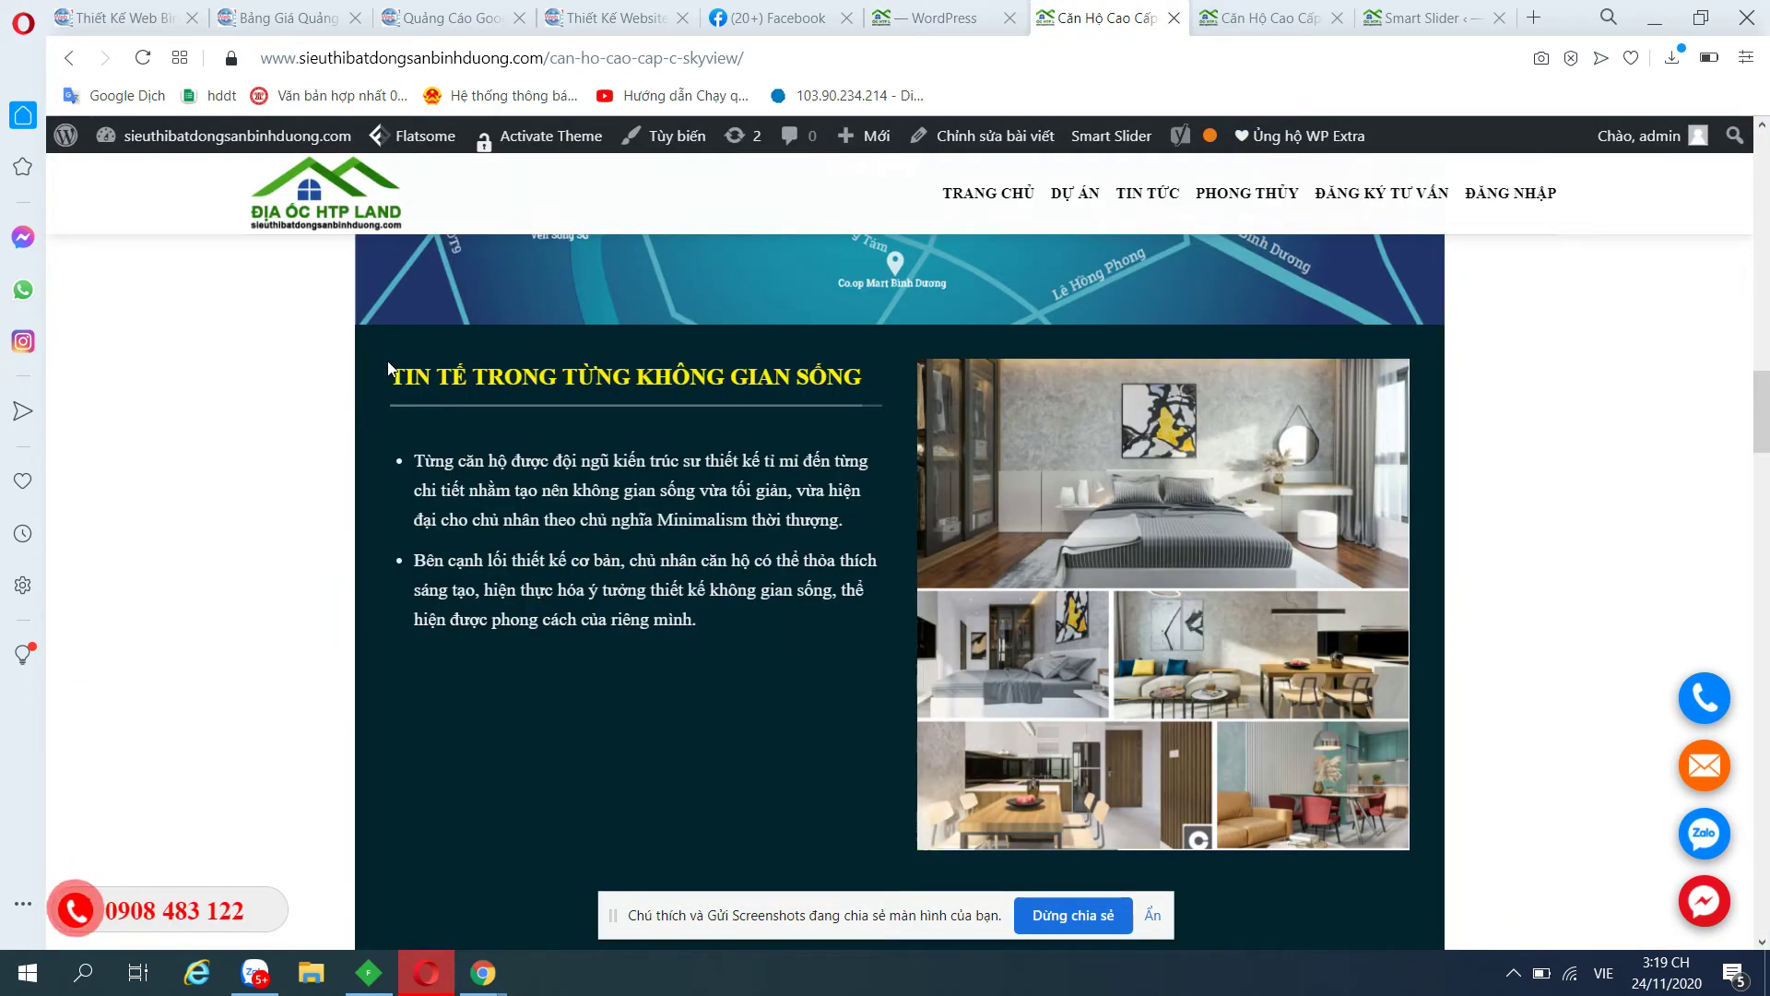
# Back in the page builder, add a new empty Section to the content below the red overview section.
pyautogui.click(931, 17)
pyautogui.click(151, 367)
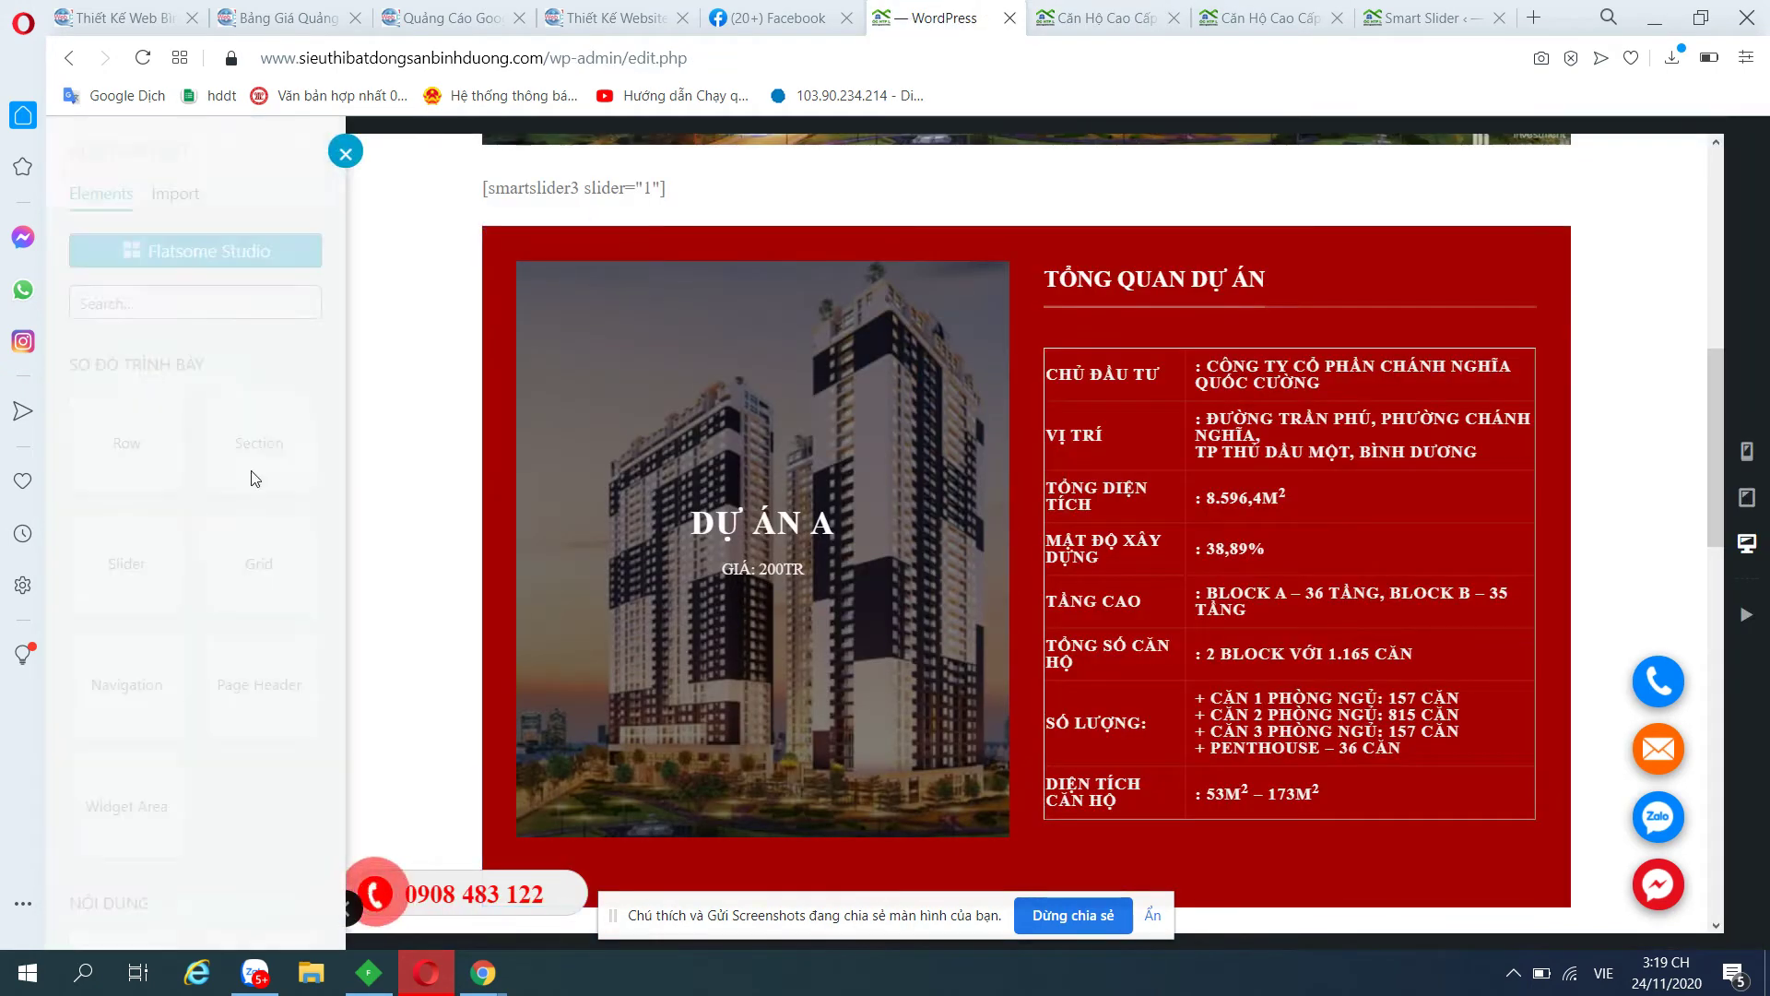
pyautogui.click(255, 466)
pyautogui.scroll(-3, 210, 806)
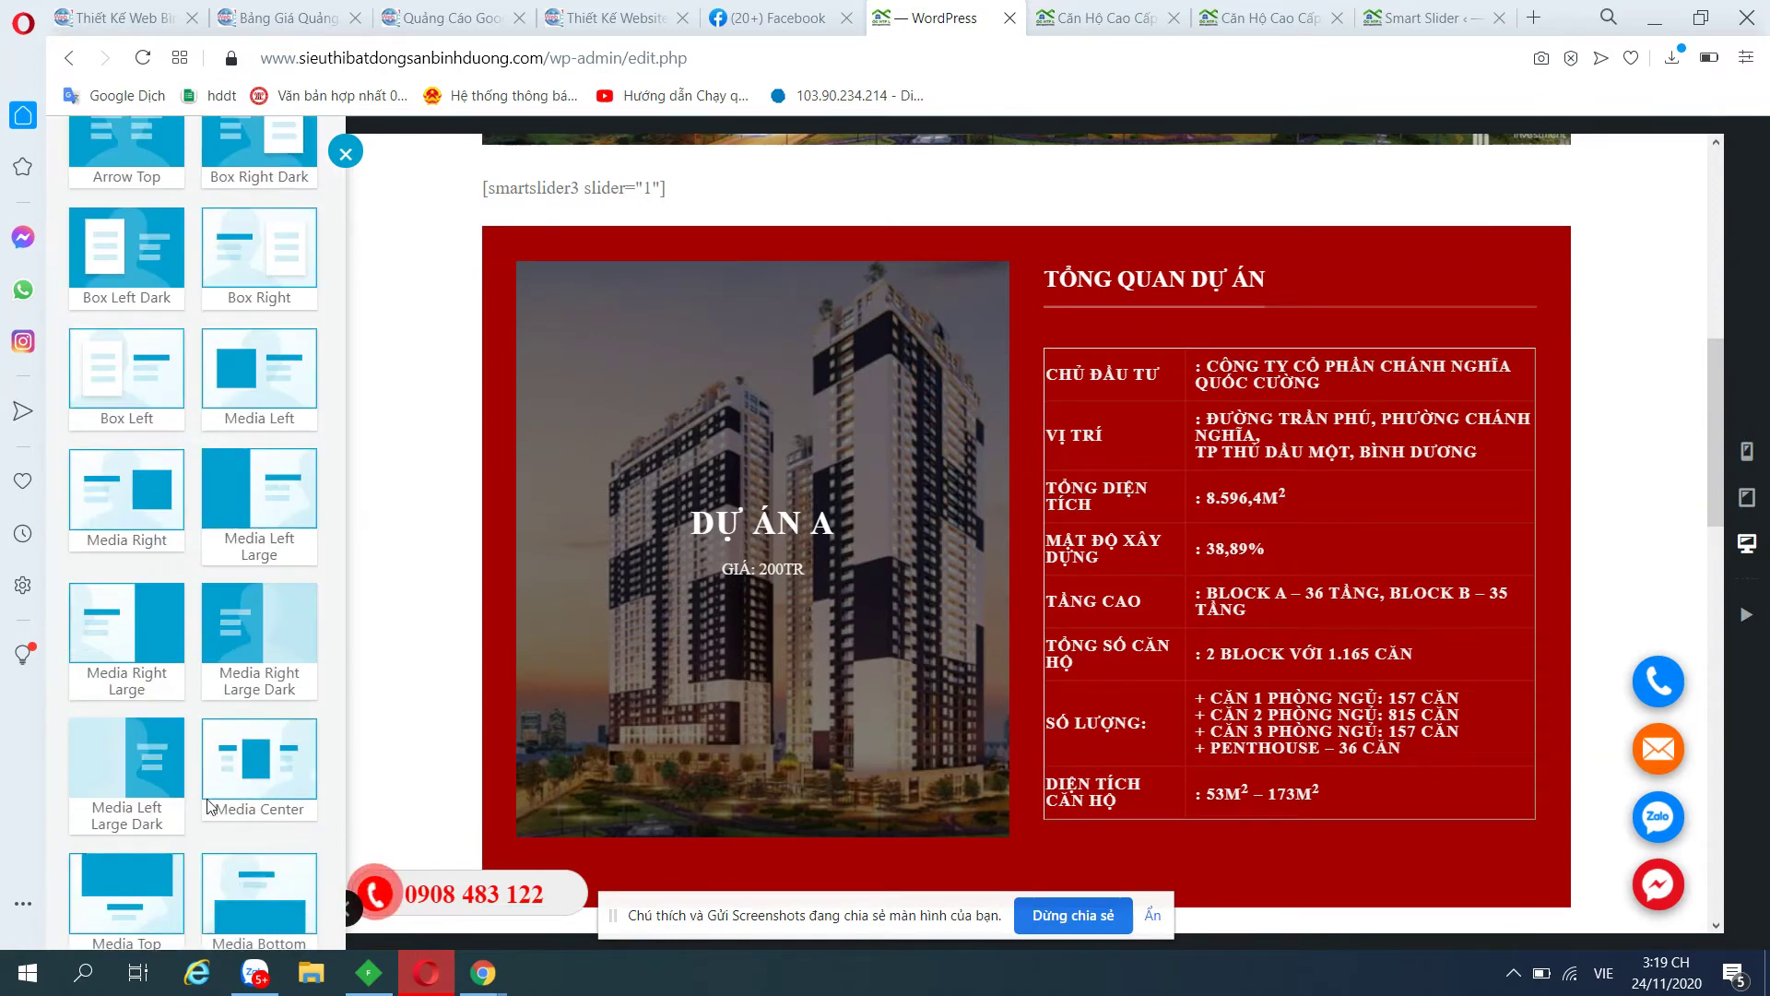
pyautogui.click(210, 806)
pyautogui.click(197, 901)
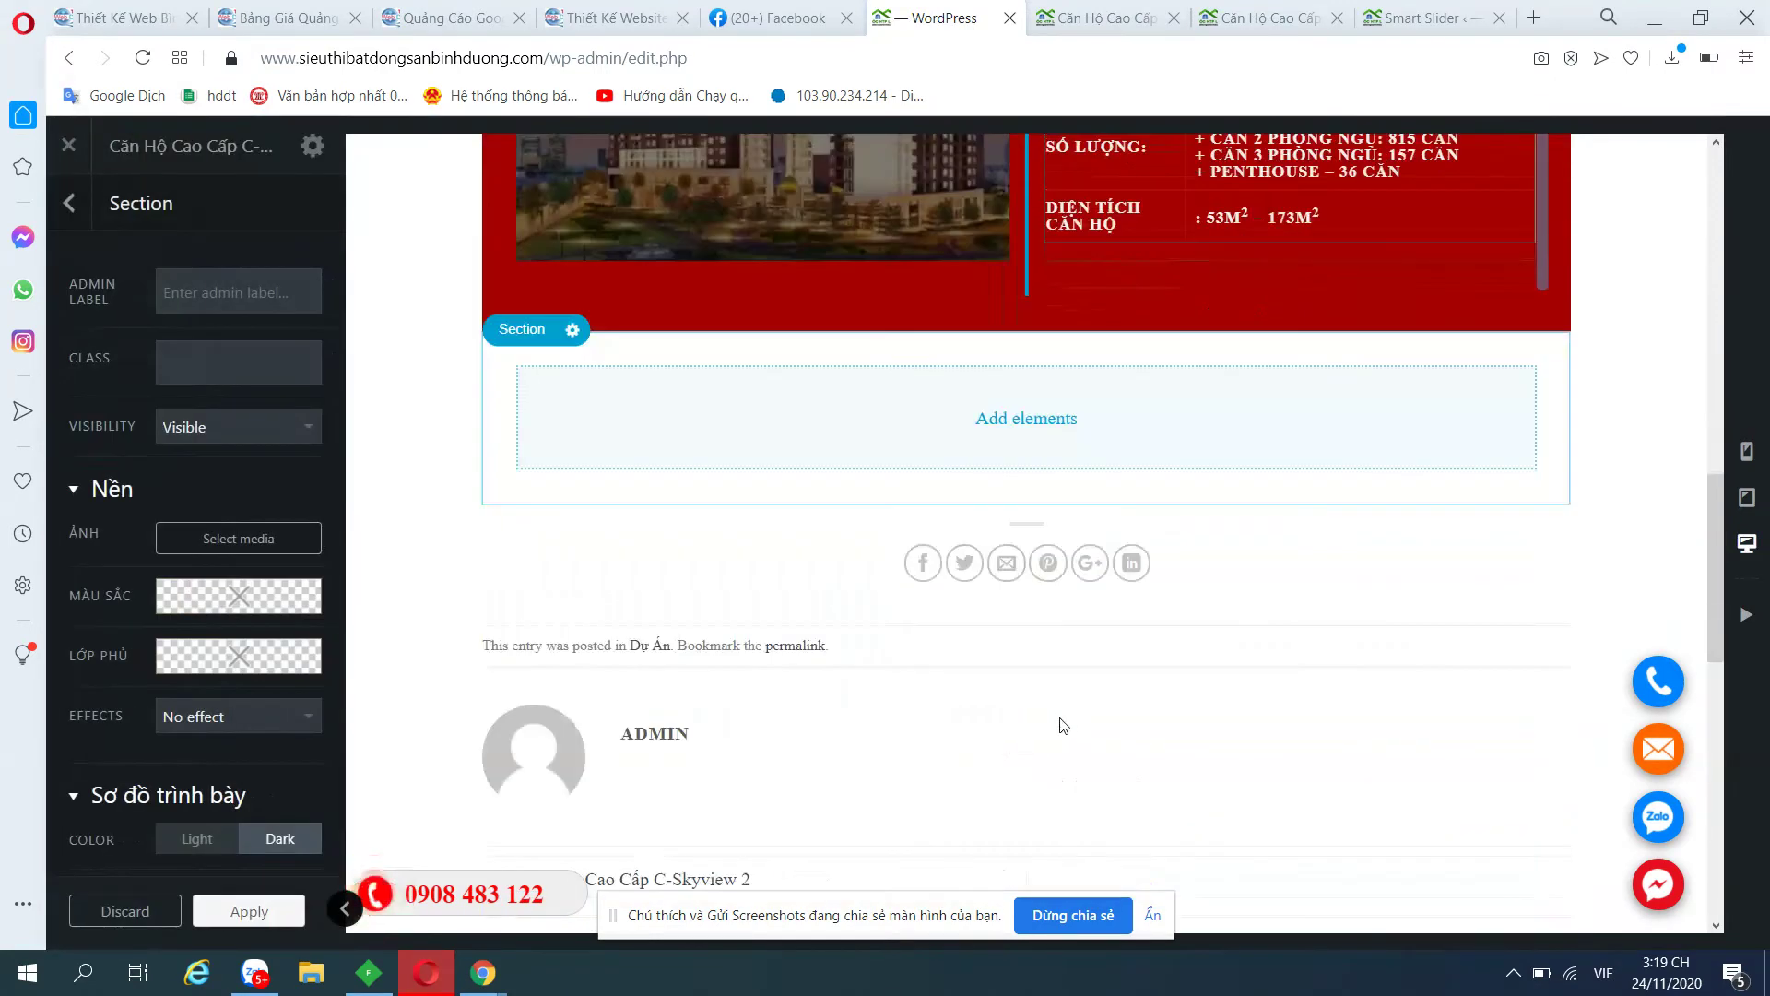
# Set the new section's background colour to magenta, rgb(253, 0, 192), and apply the changes.
pyautogui.click(238, 595)
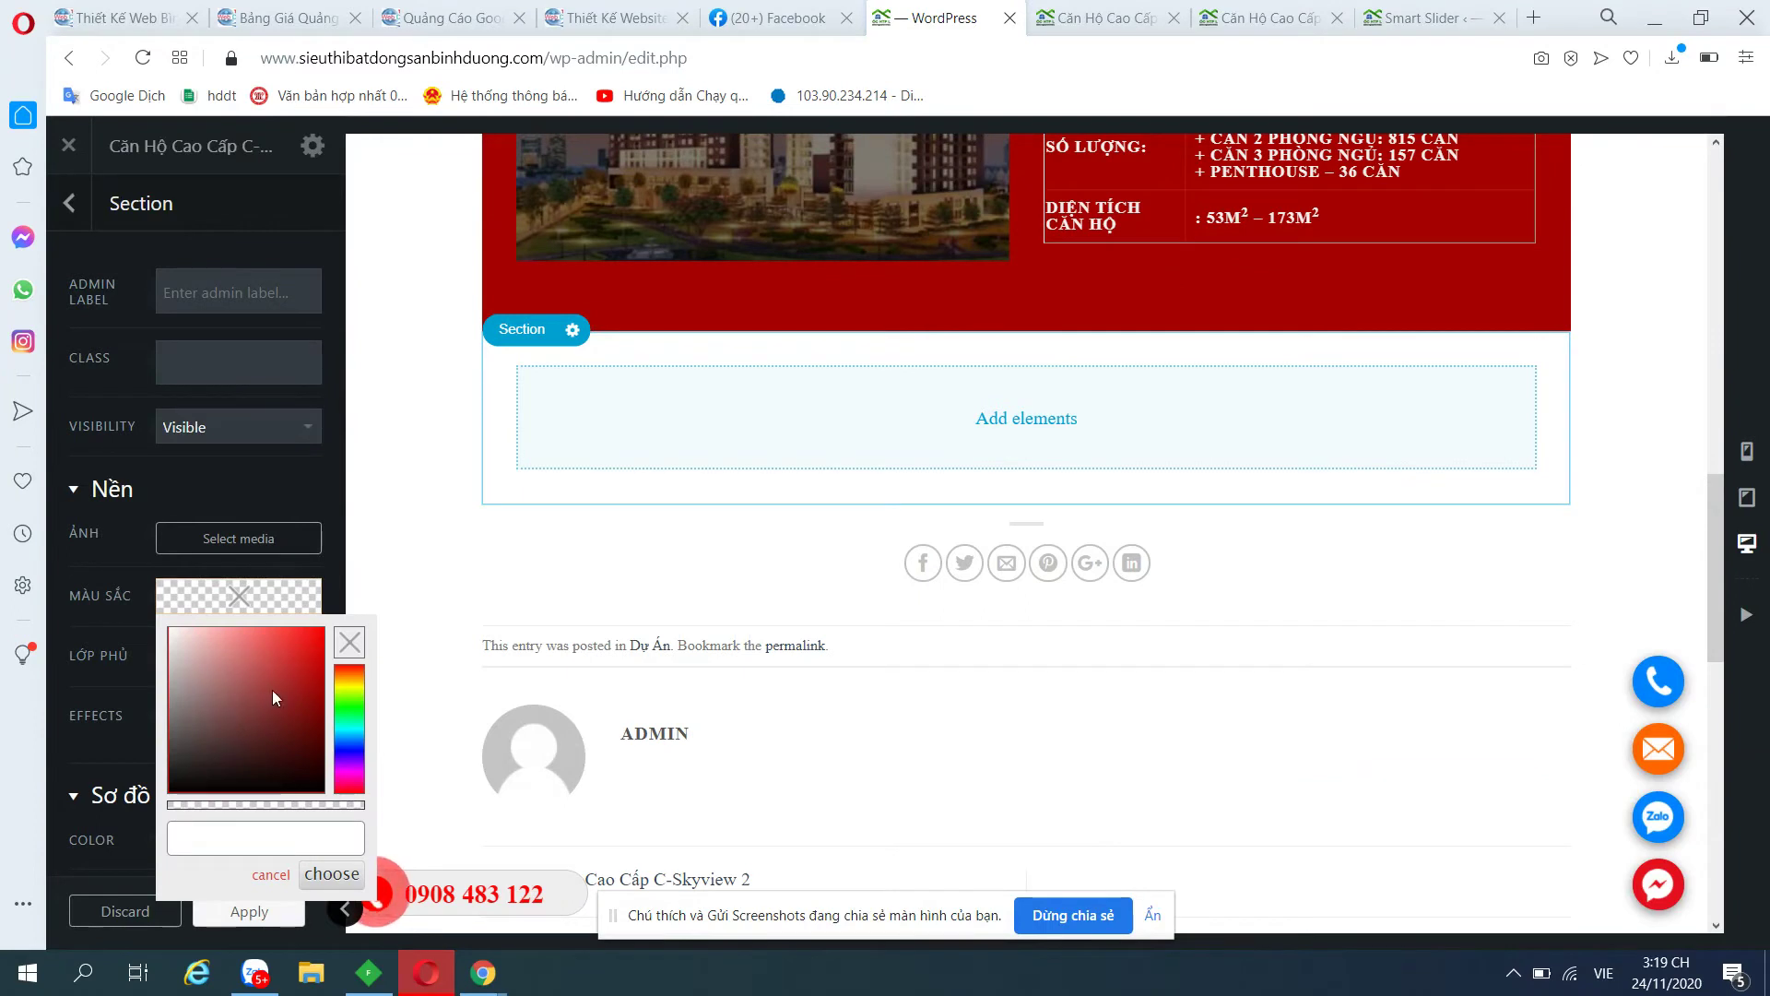
pyautogui.click(356, 772)
pyautogui.click(323, 627)
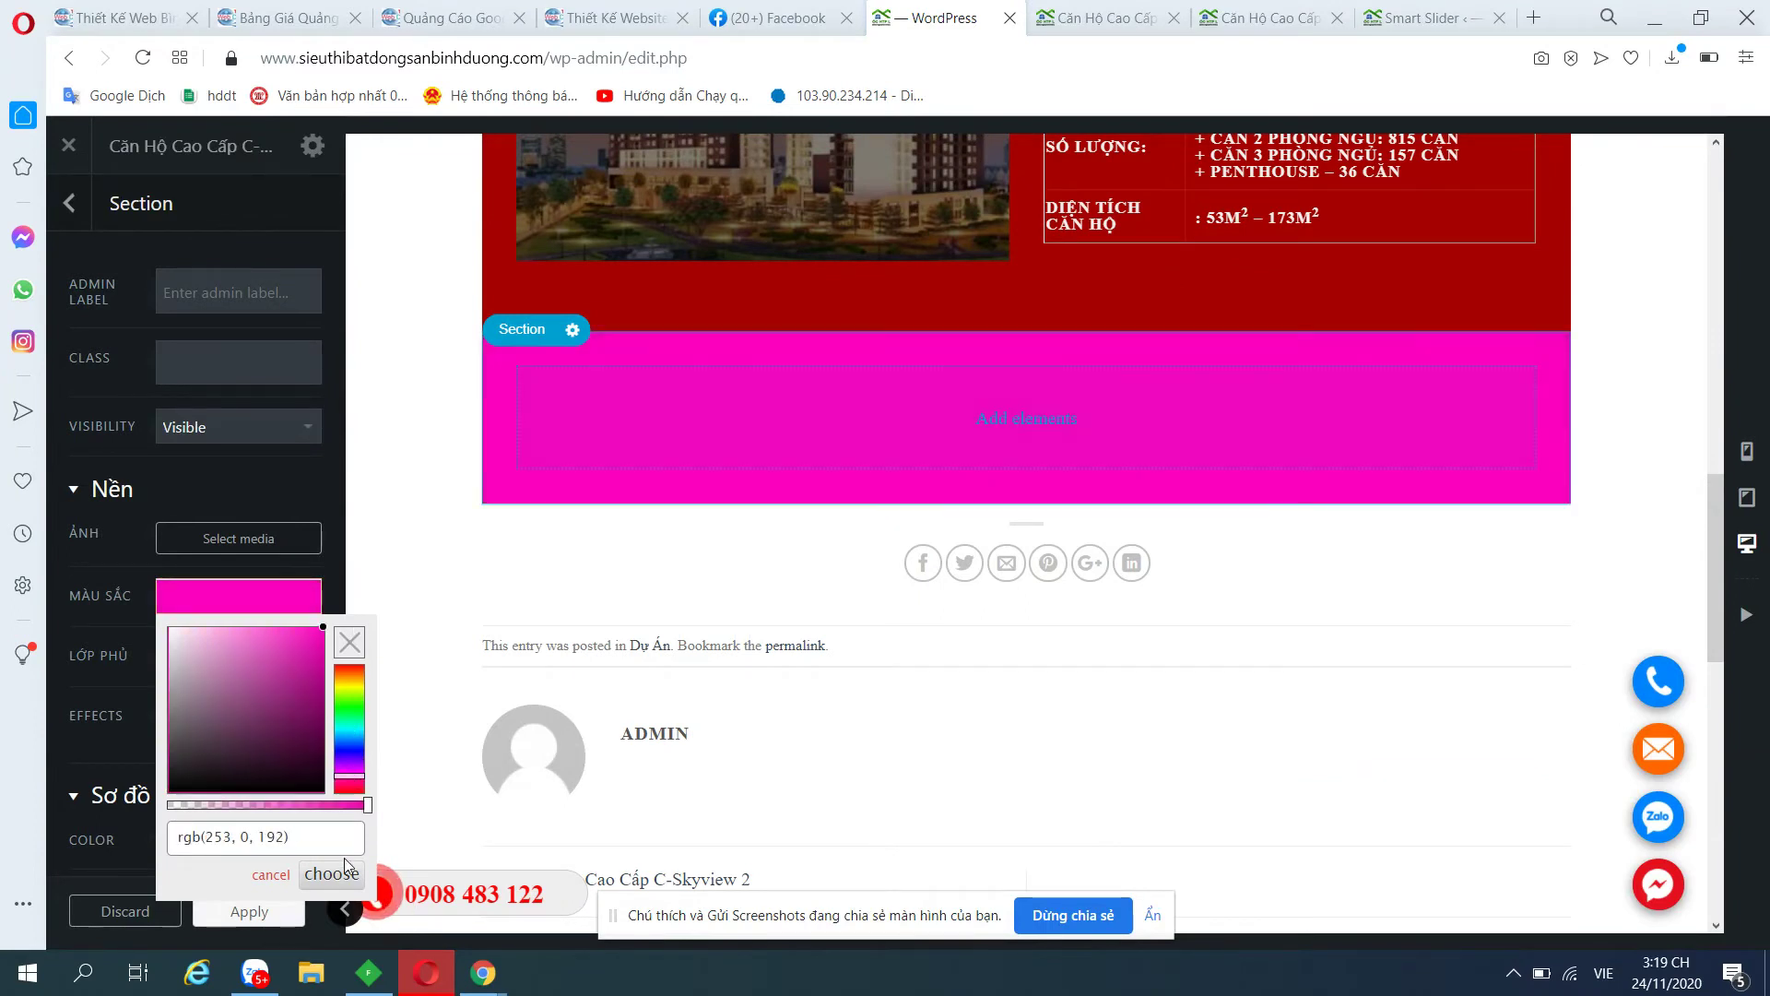
pyautogui.click(343, 872)
pyautogui.click(251, 908)
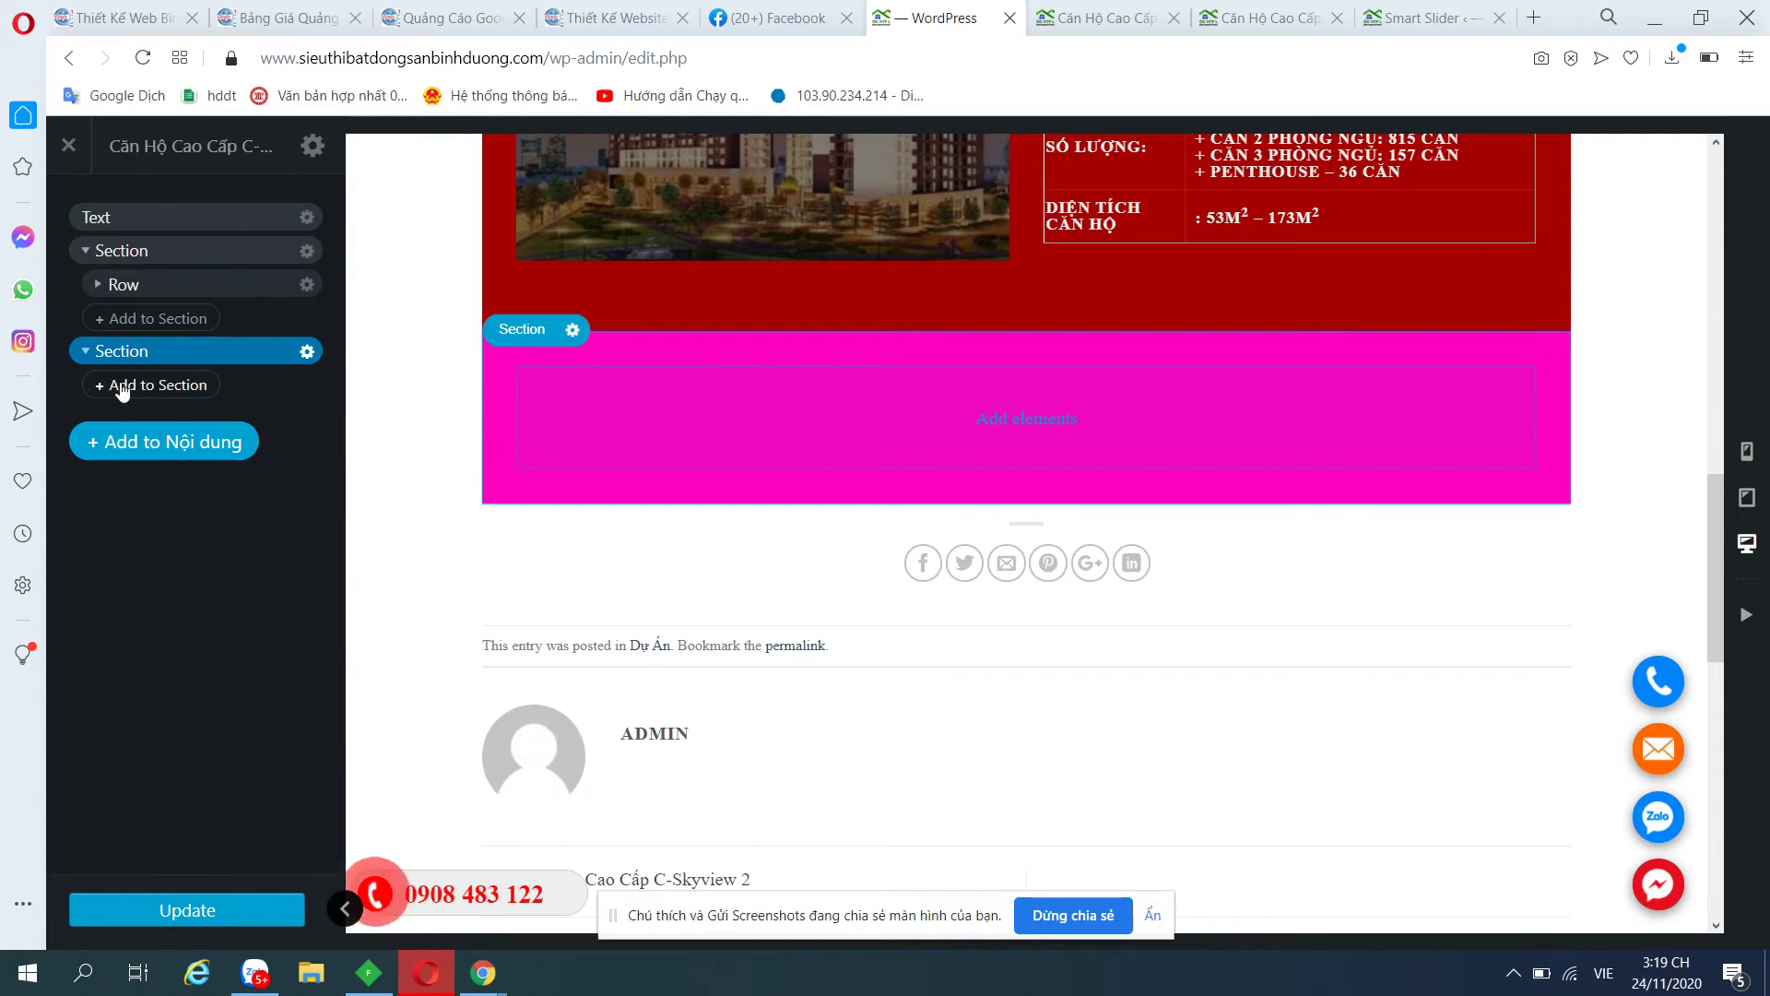
# Add a Row with the 2 Columns preset inside the magenta section and apply its settings.
pyautogui.click(129, 387)
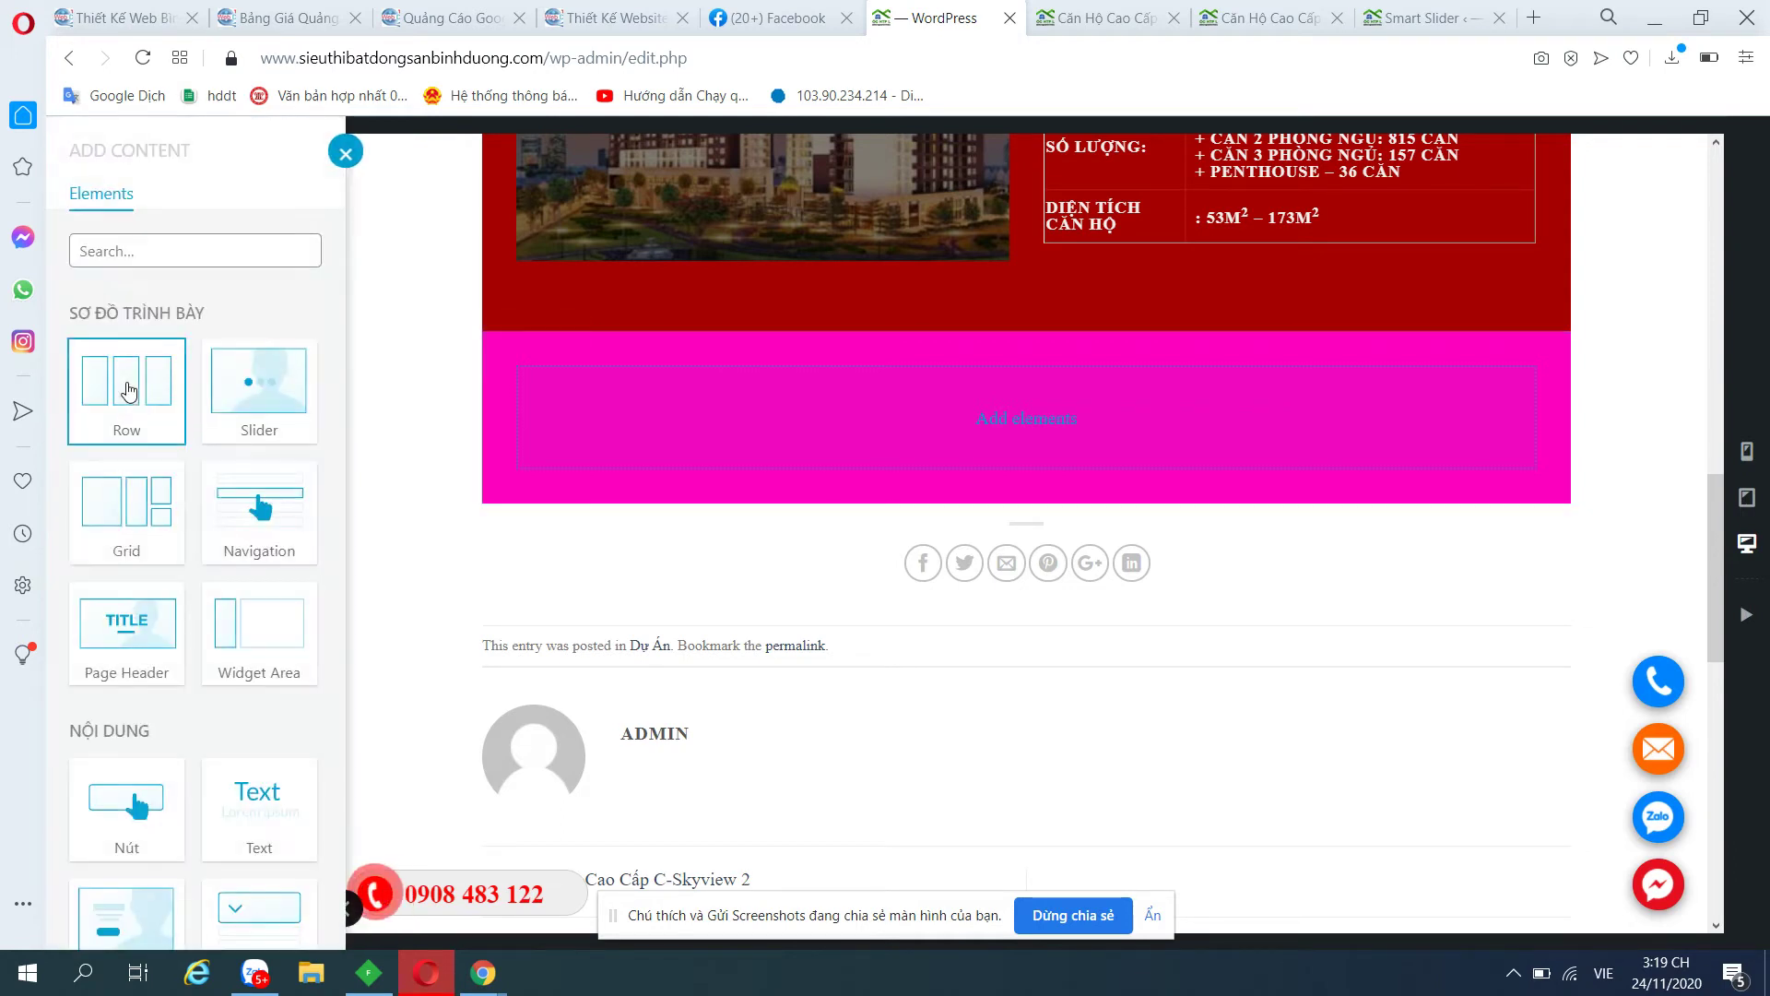
pyautogui.click(141, 394)
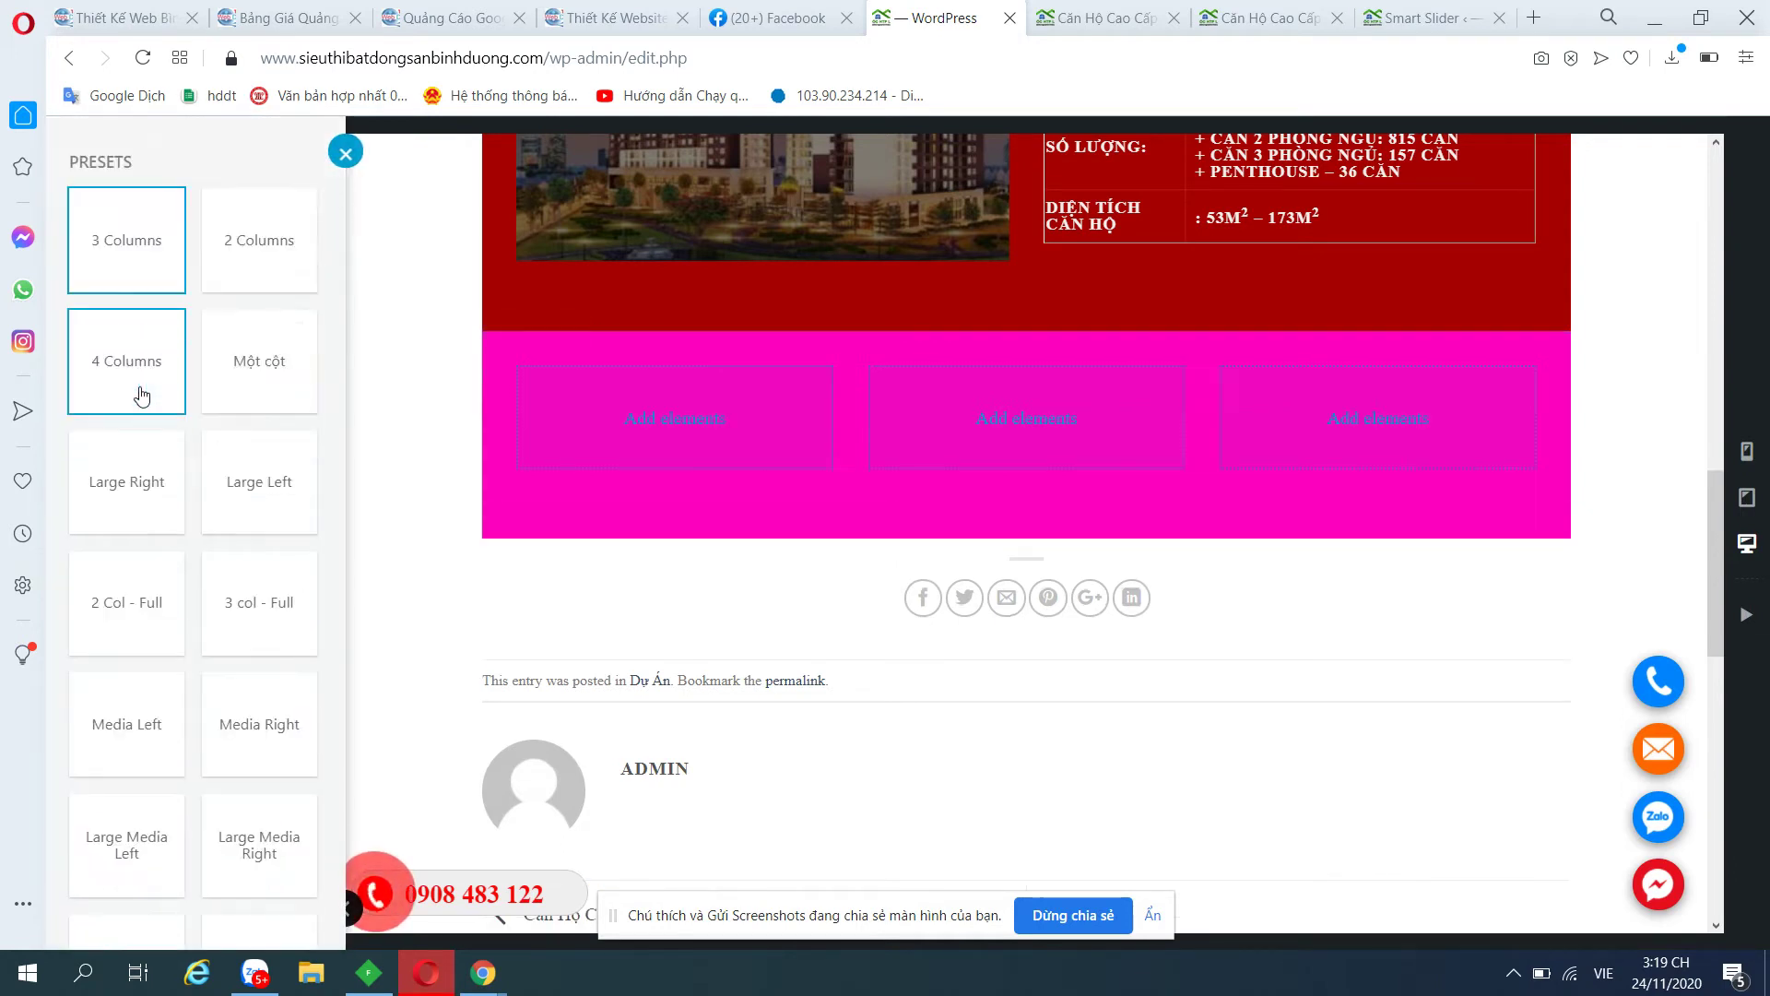
pyautogui.click(258, 234)
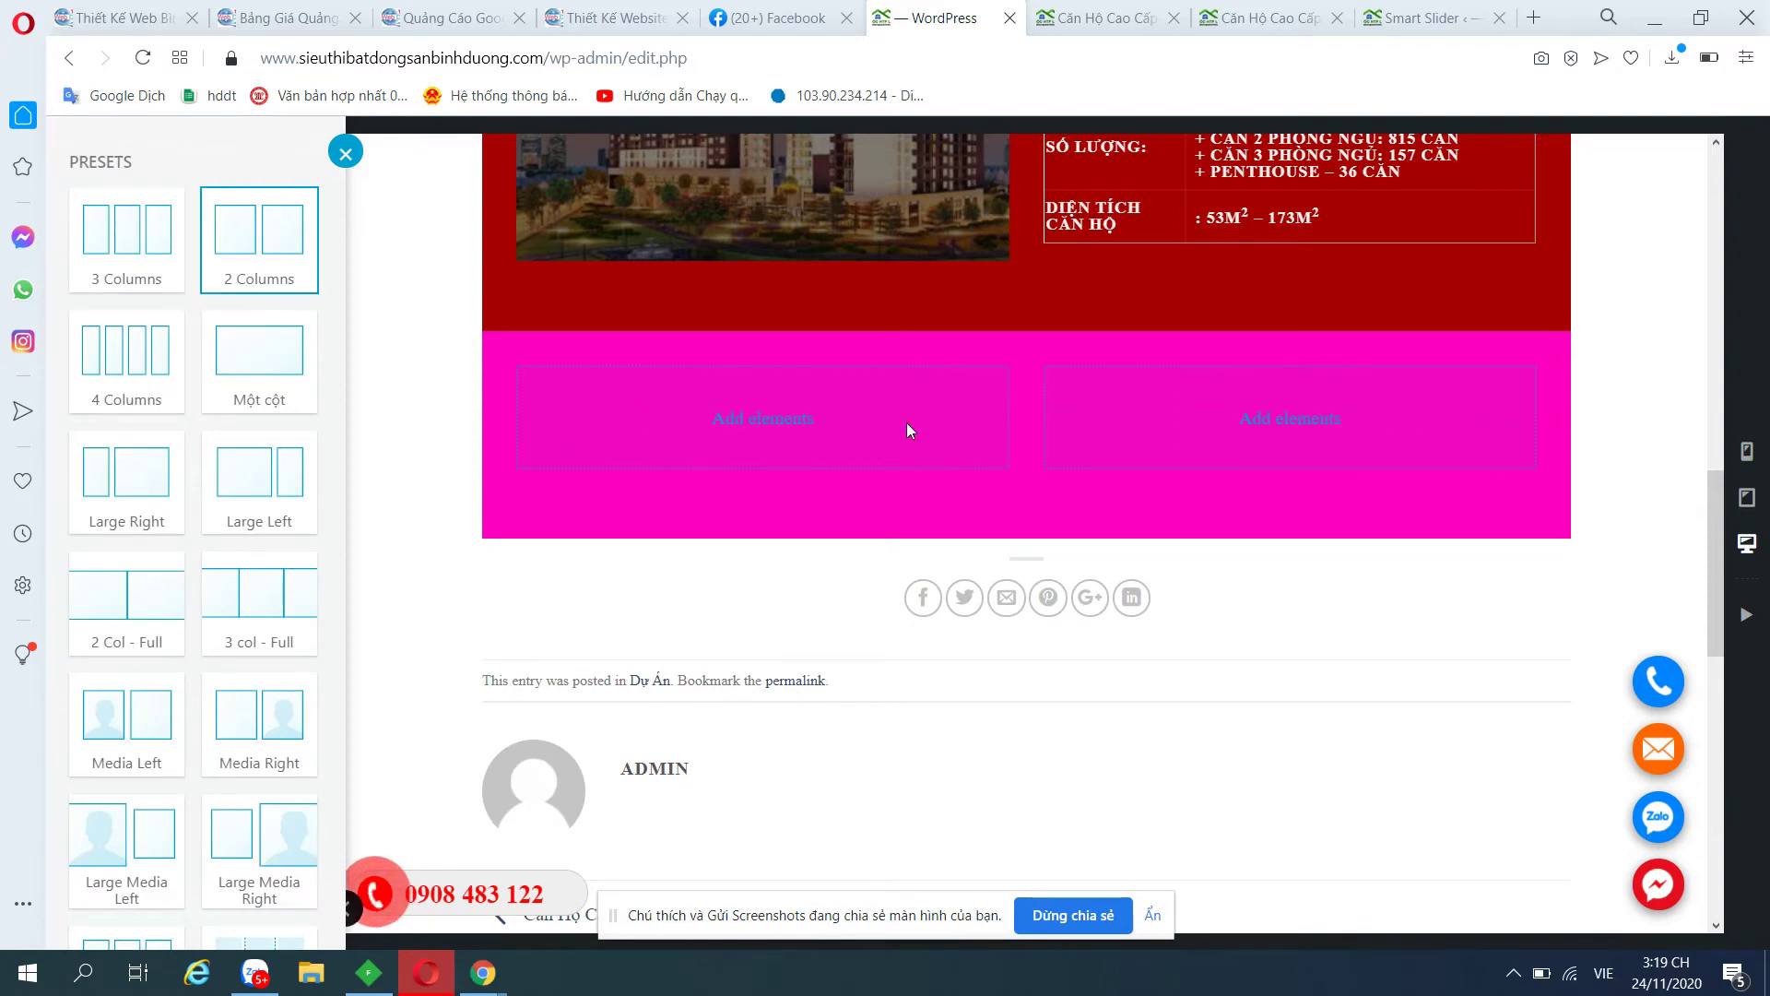
pyautogui.scroll(-2, 230, 894)
pyautogui.click(228, 908)
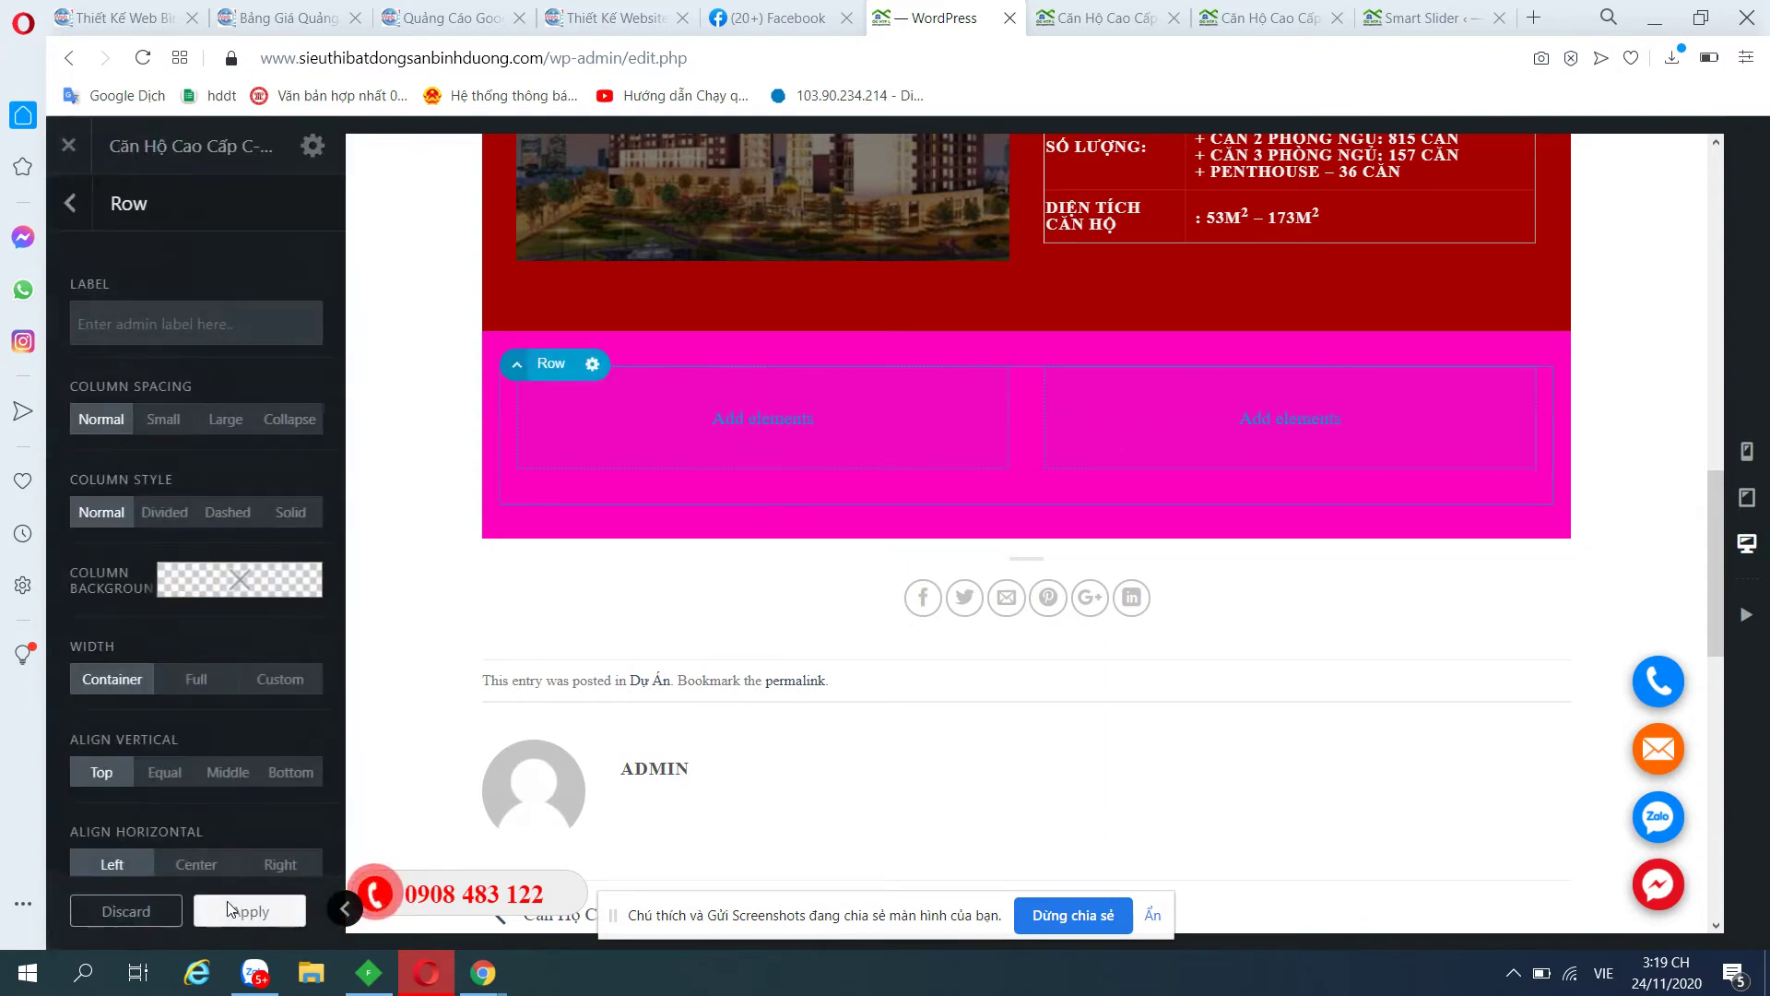
pyautogui.click(238, 908)
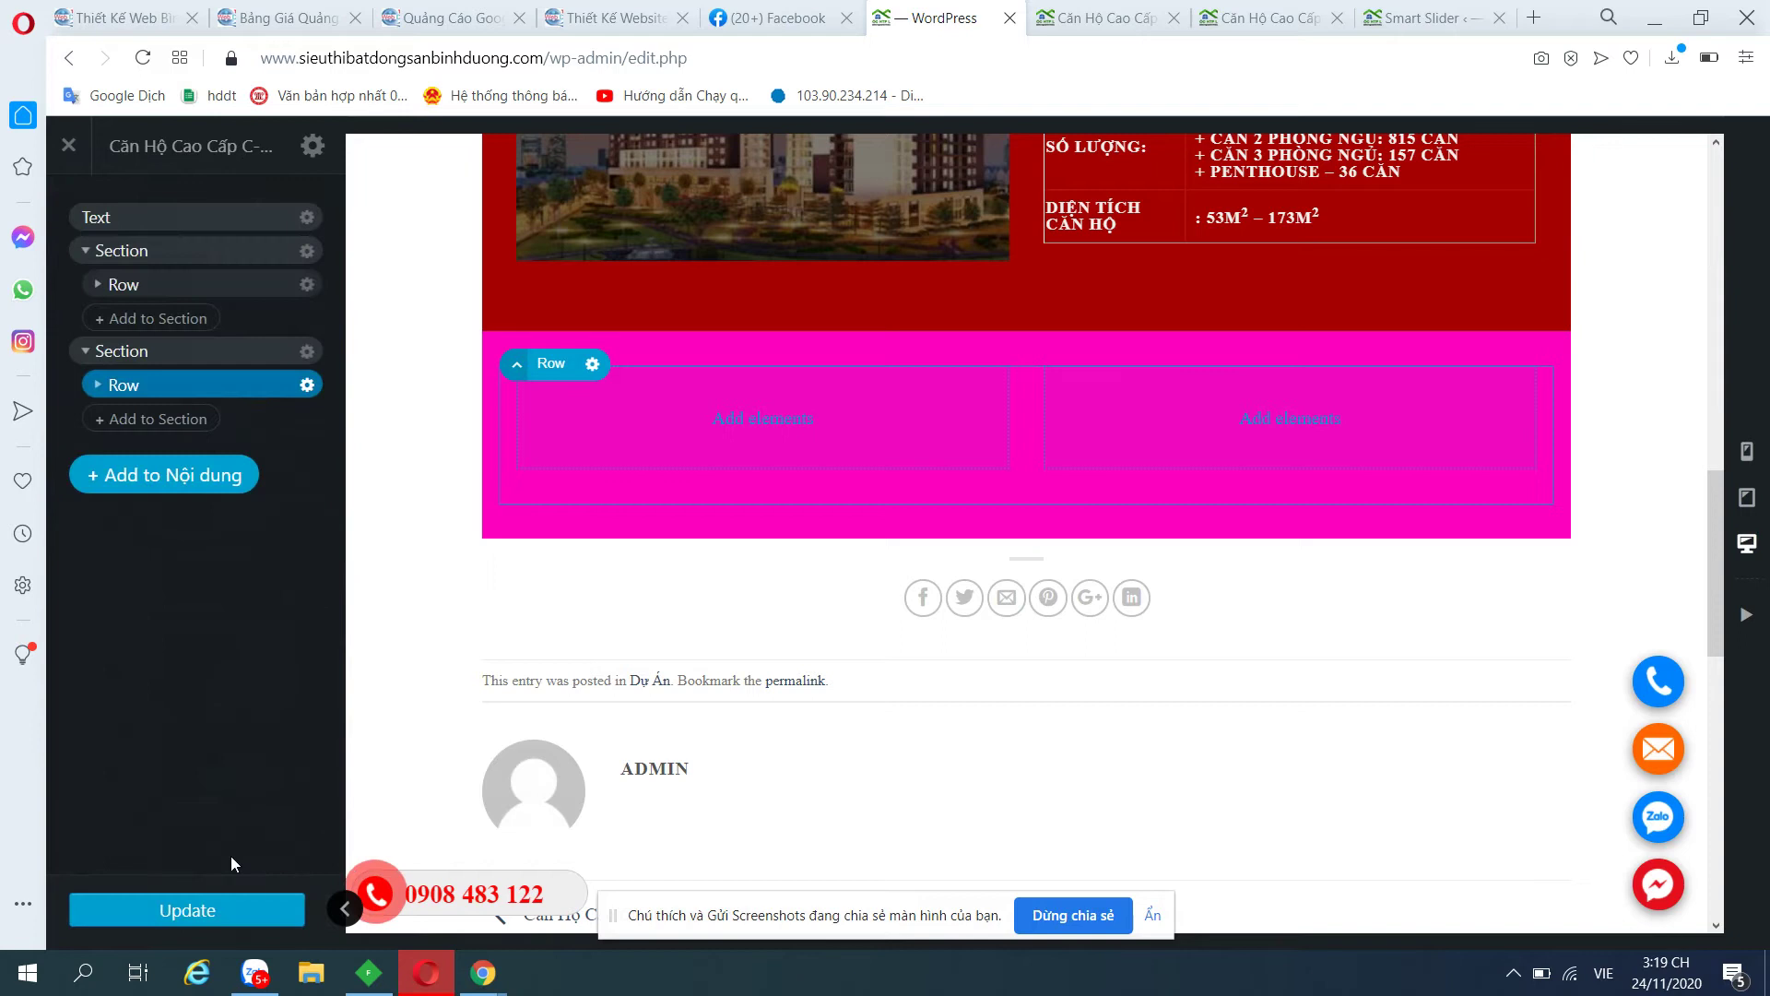
# Add a Text element with the Đoạn preset to the first column of the magenta section's row.
pyautogui.click(98, 385)
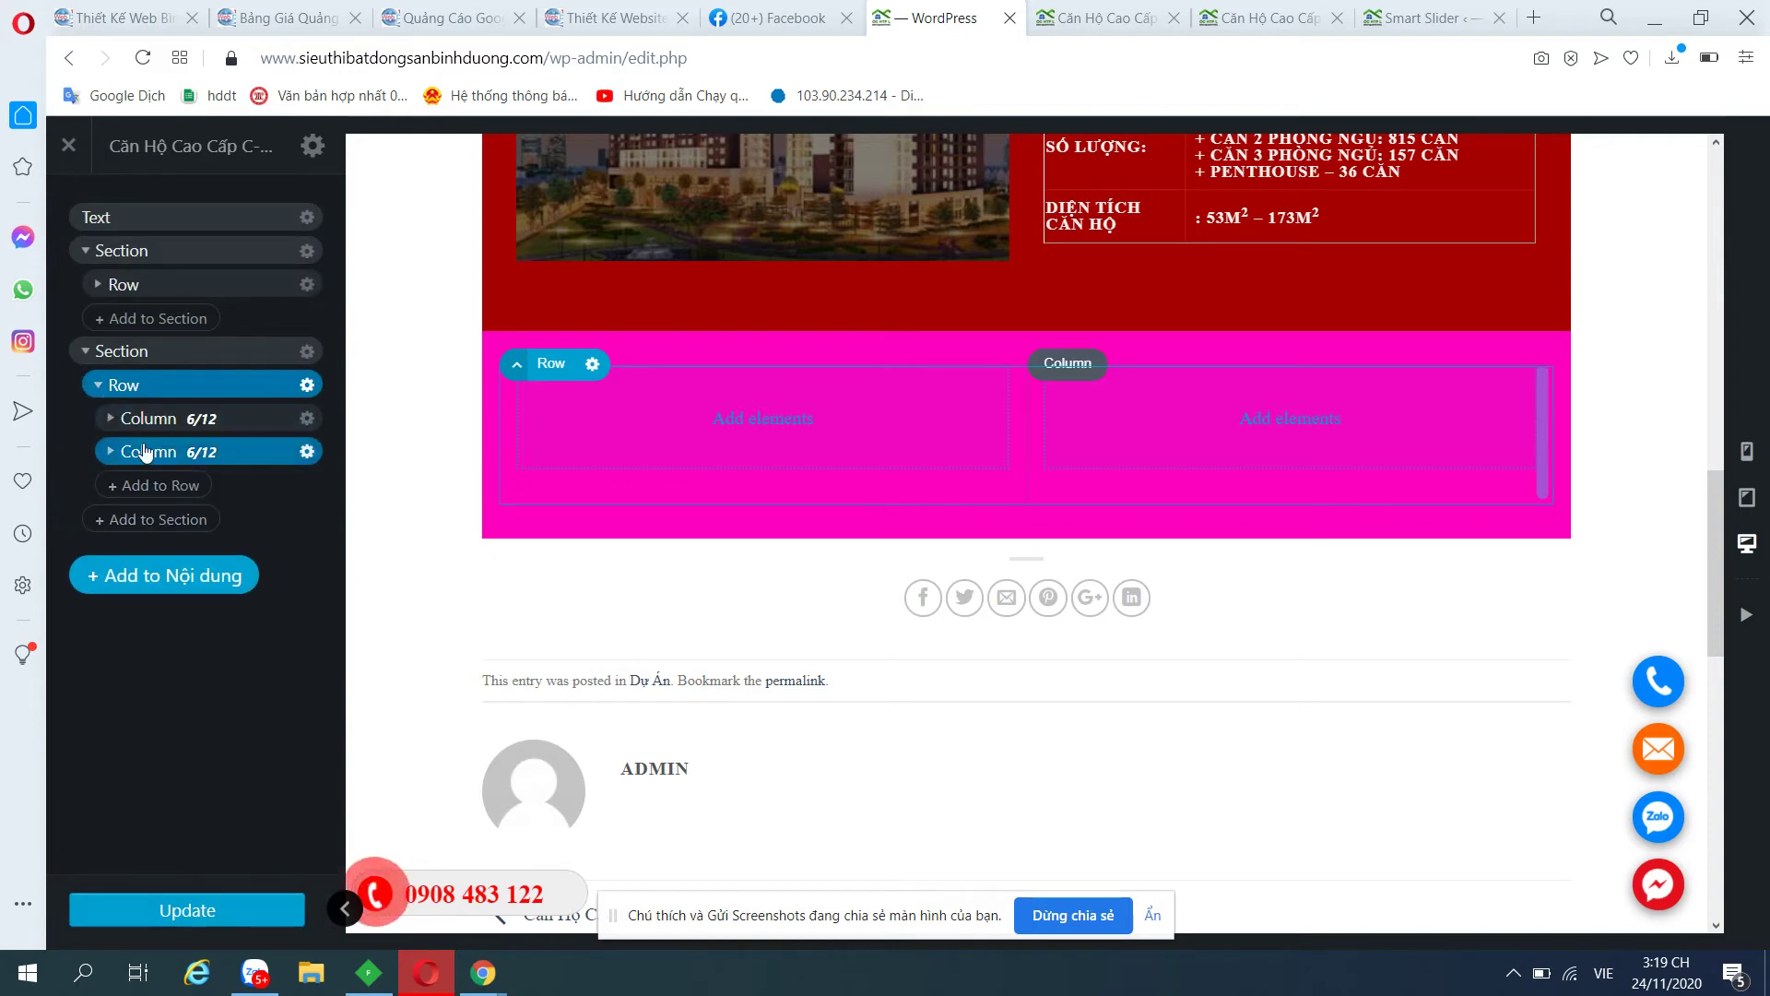
pyautogui.click(112, 421)
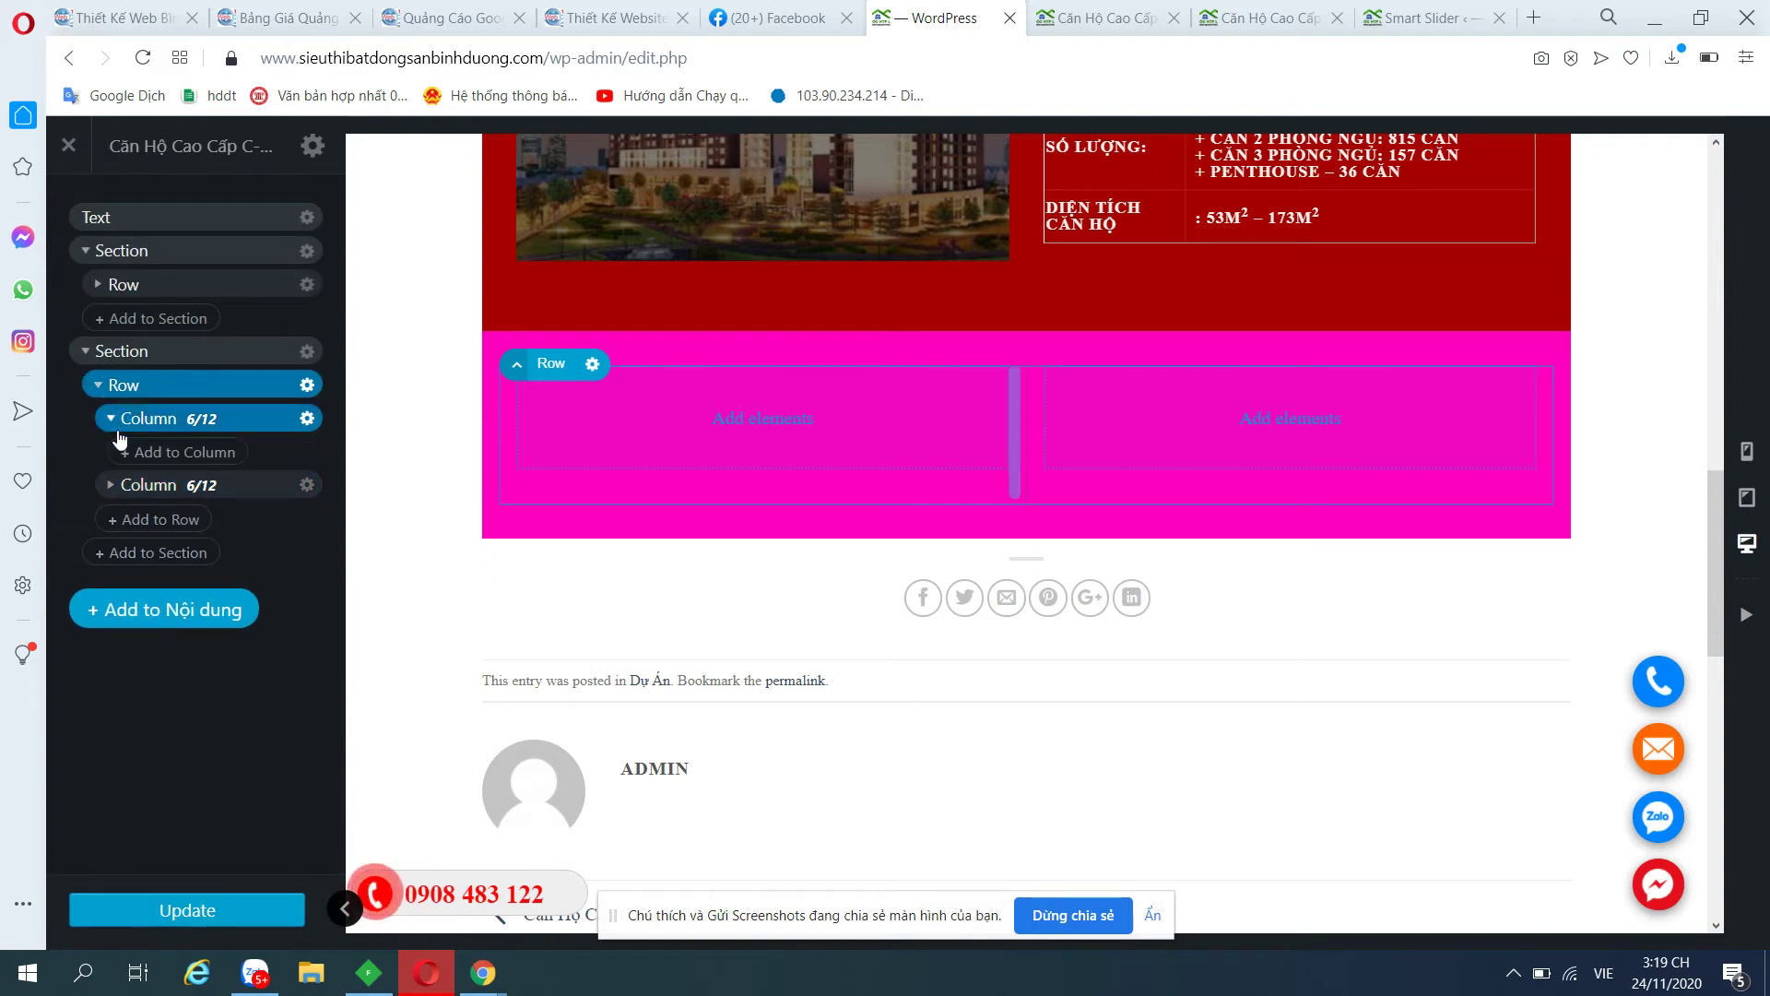
pyautogui.click(158, 450)
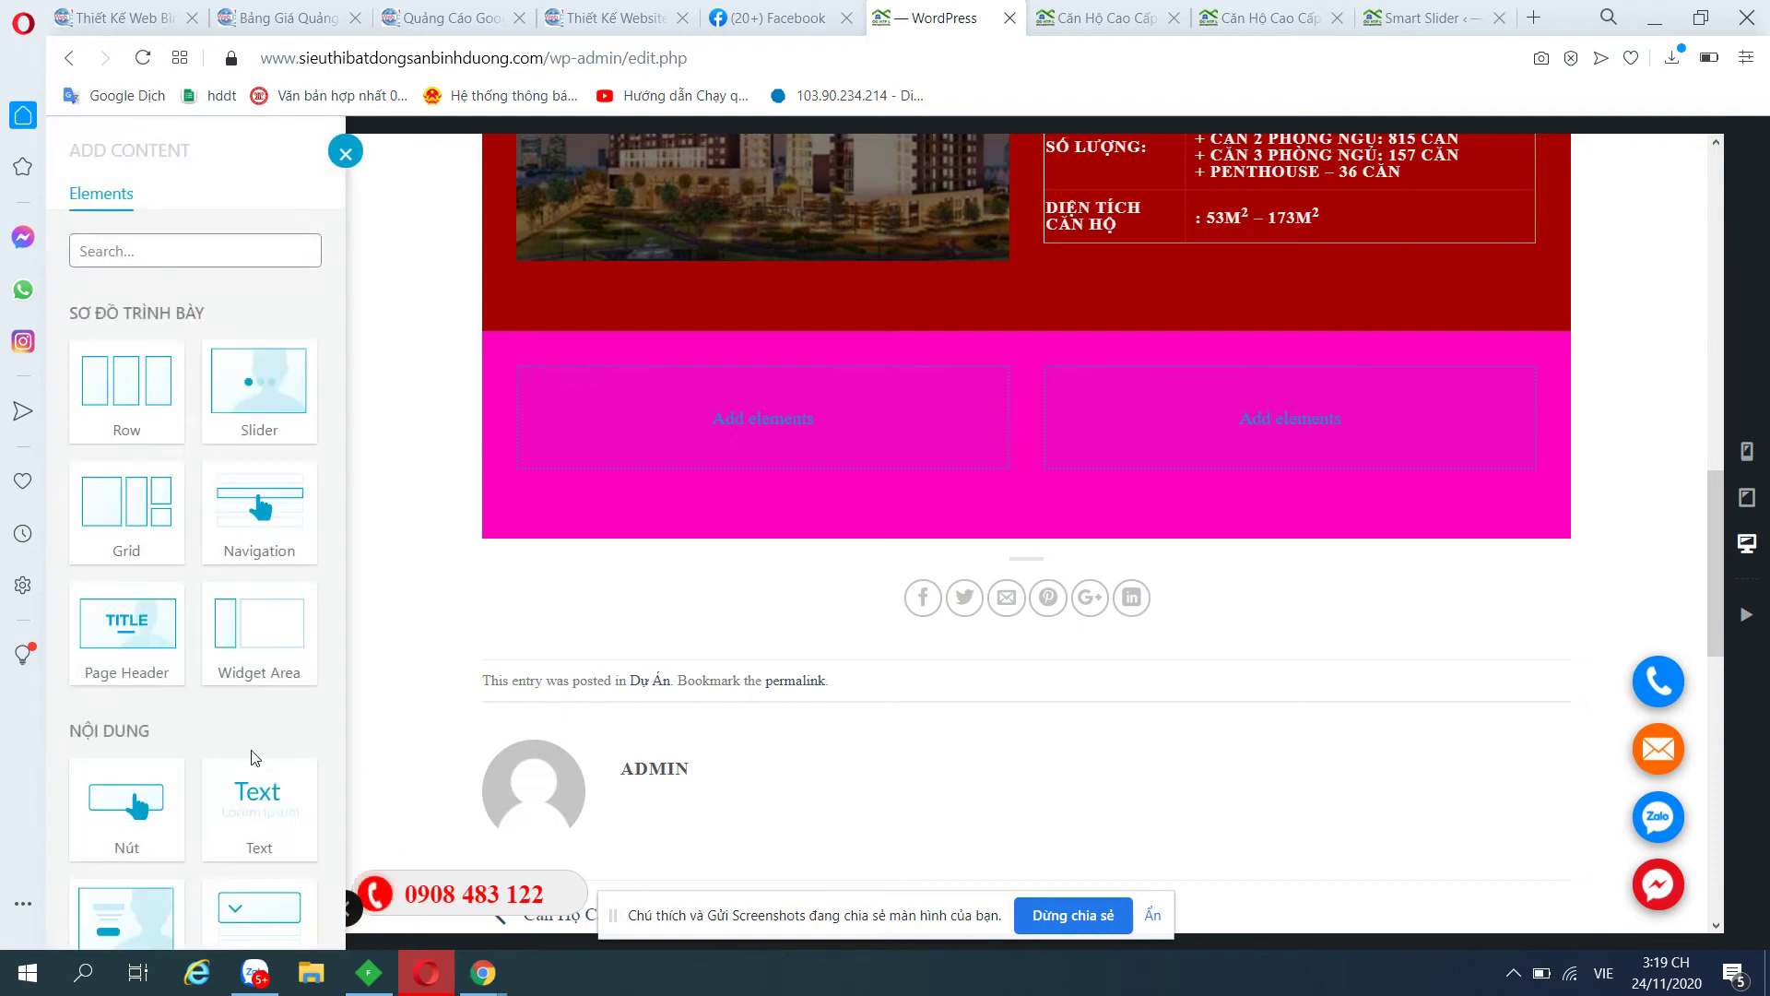
pyautogui.scroll(-4, 255, 757)
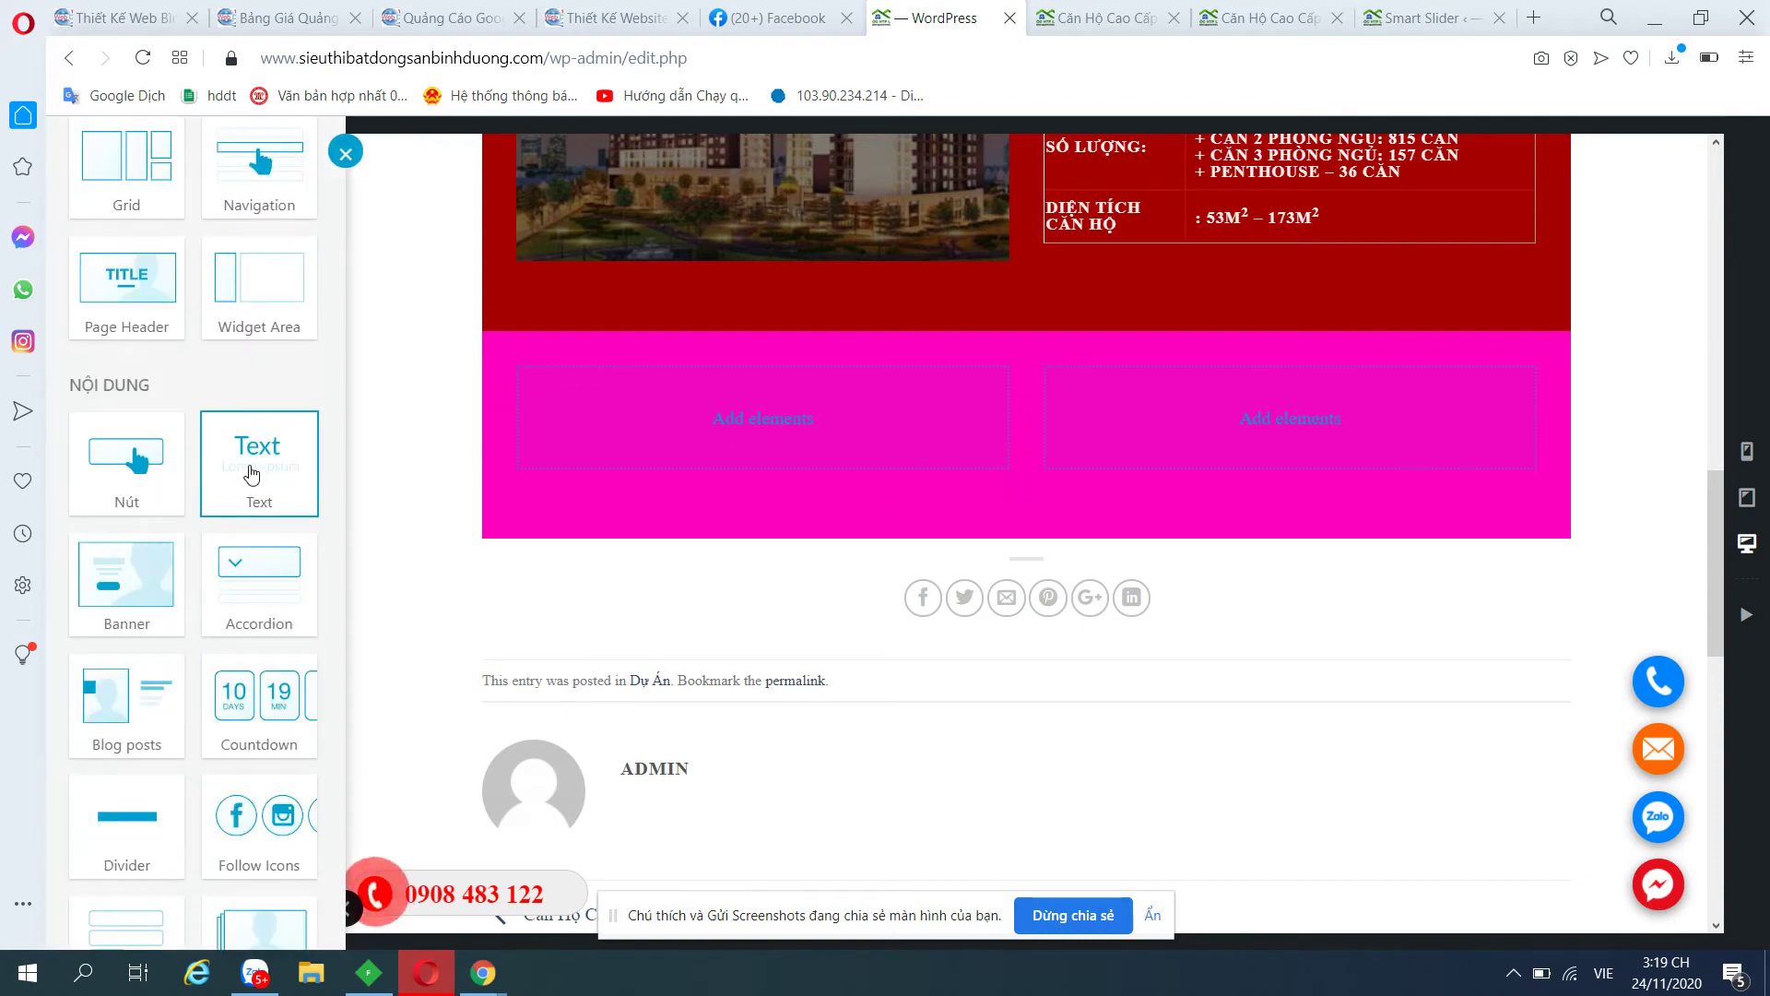
pyautogui.scroll(-6, 129, 581)
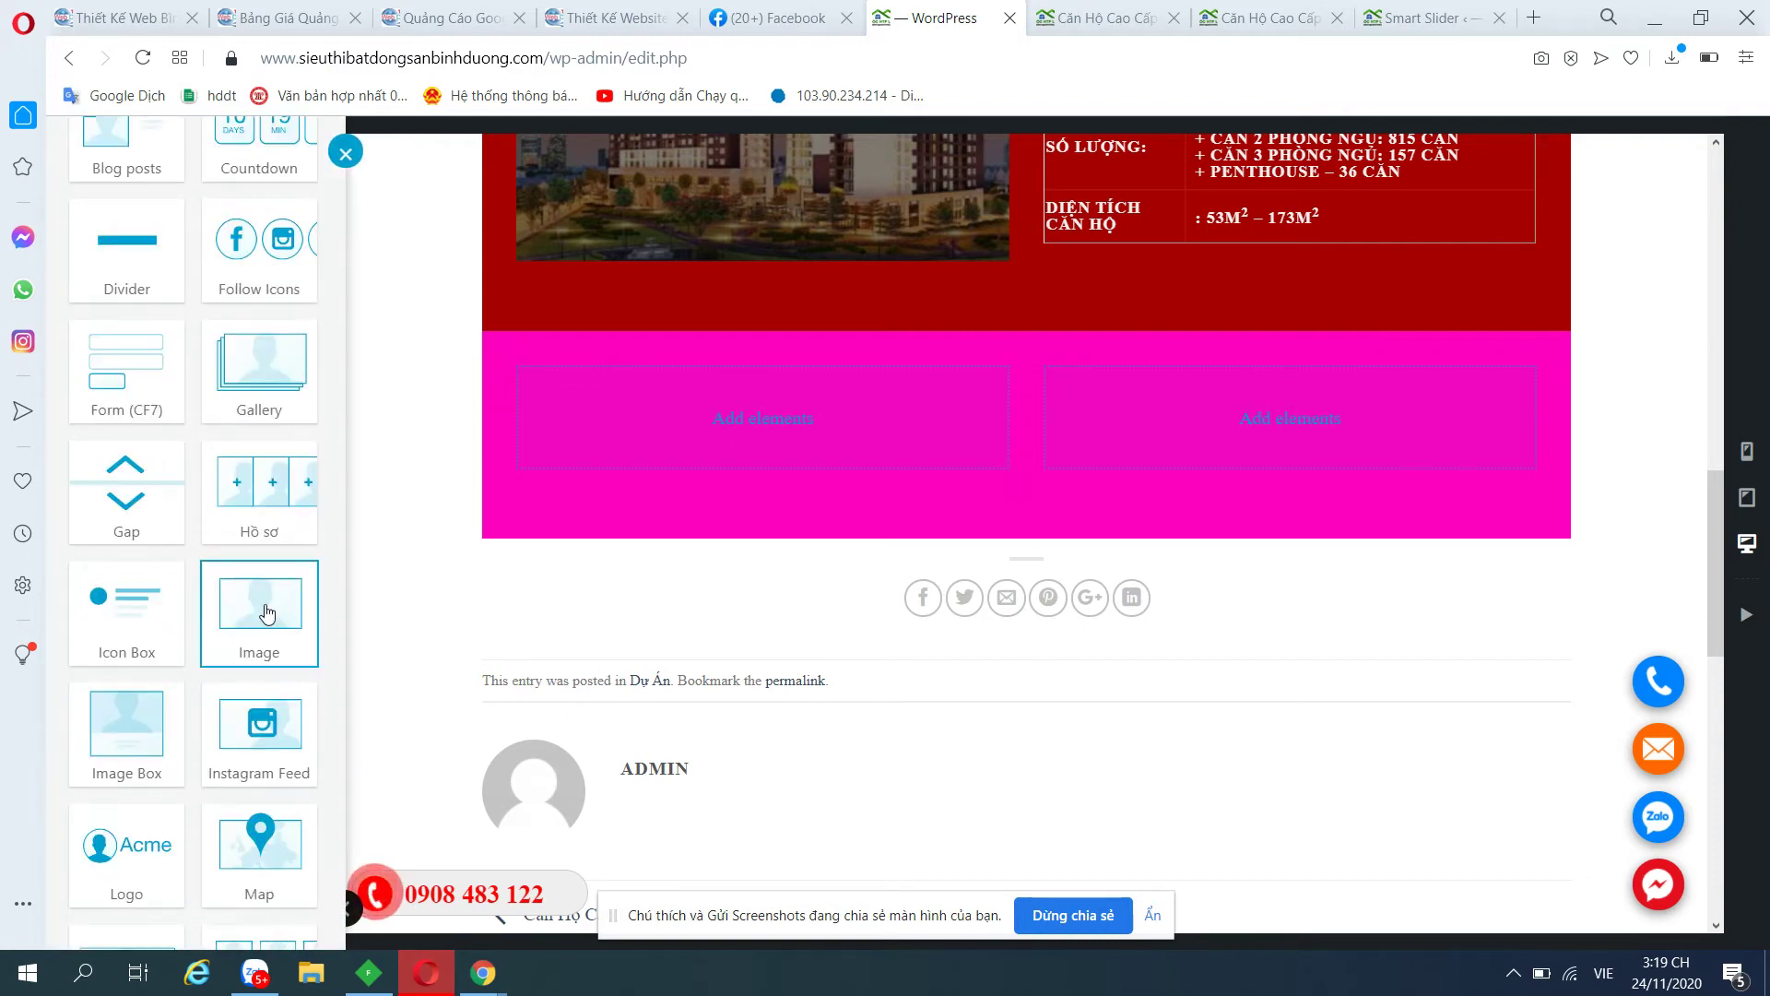
pyautogui.scroll(4, 247, 630)
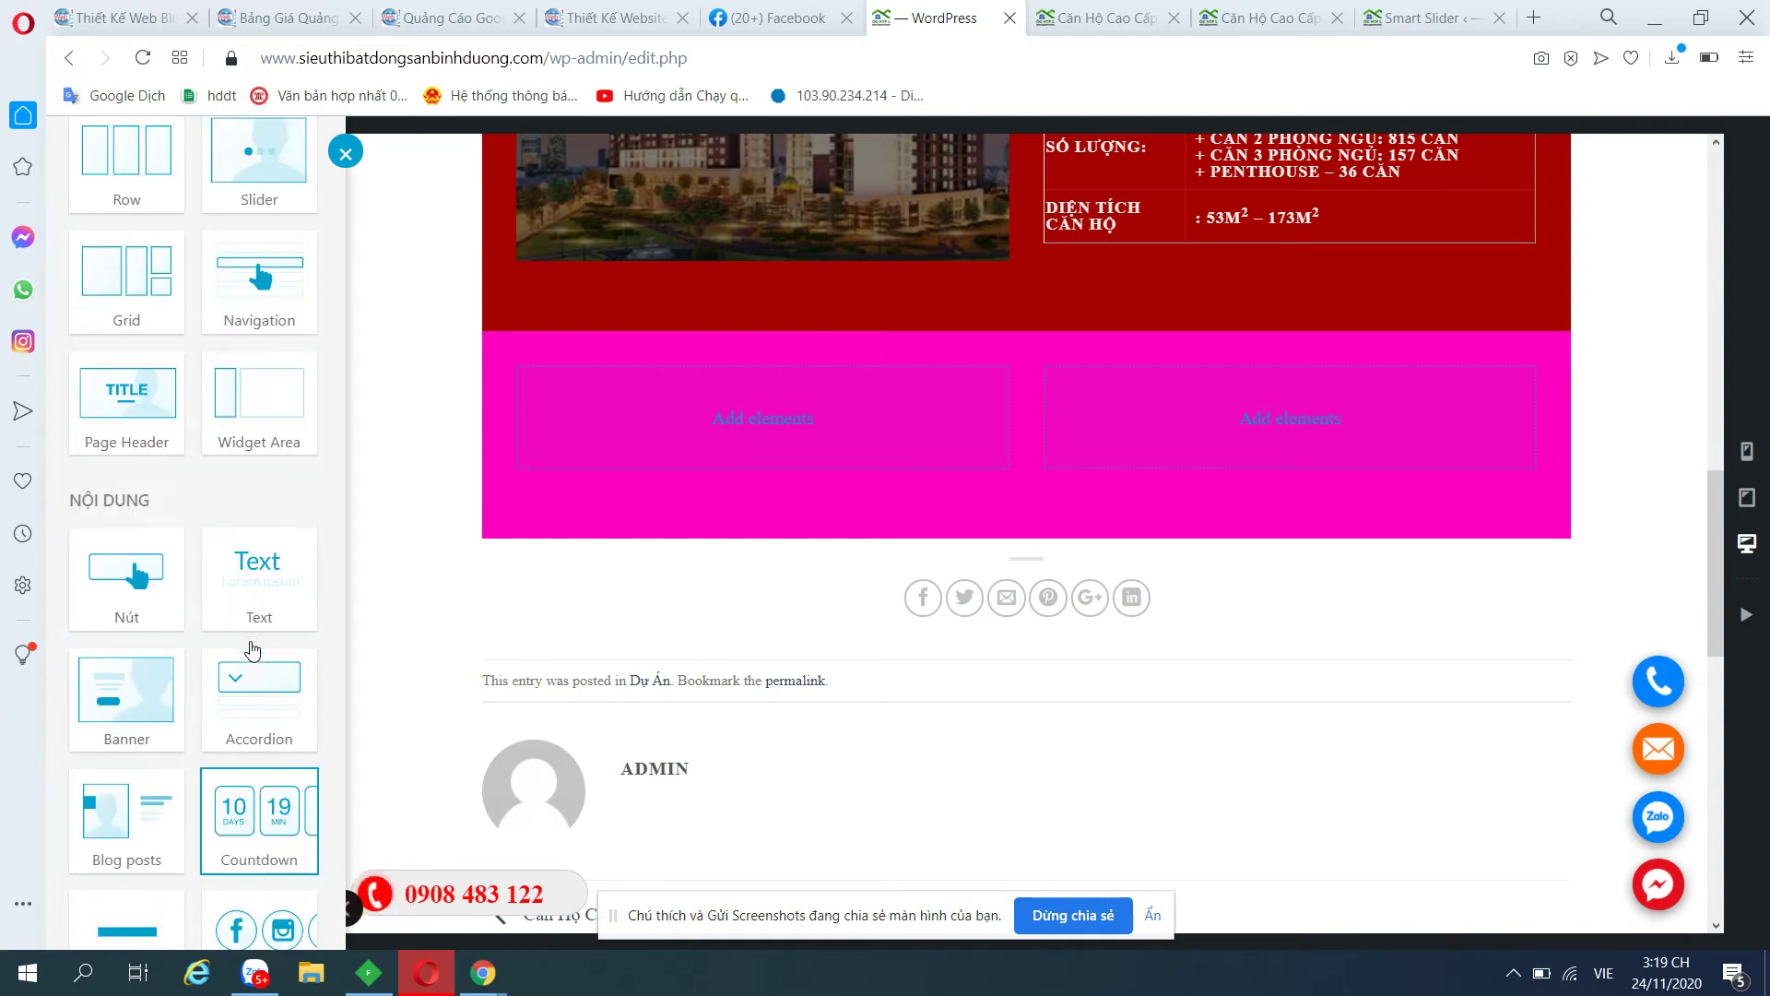
pyautogui.click(261, 591)
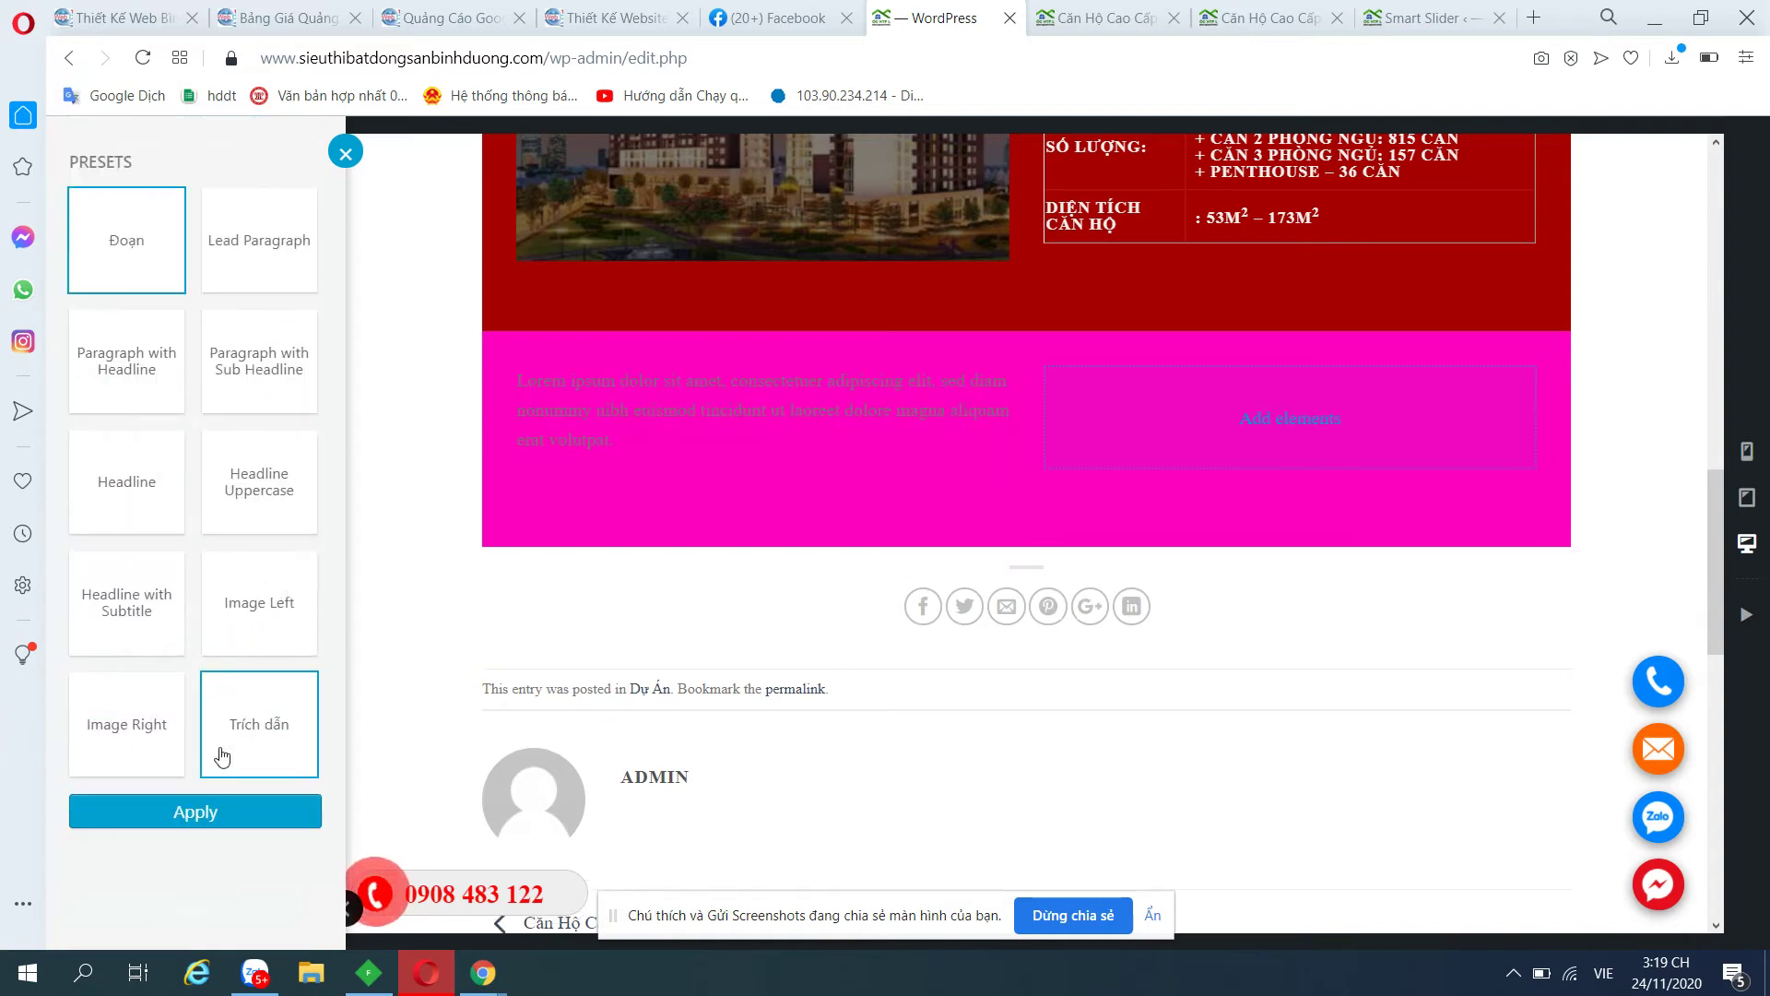
pyautogui.click(224, 809)
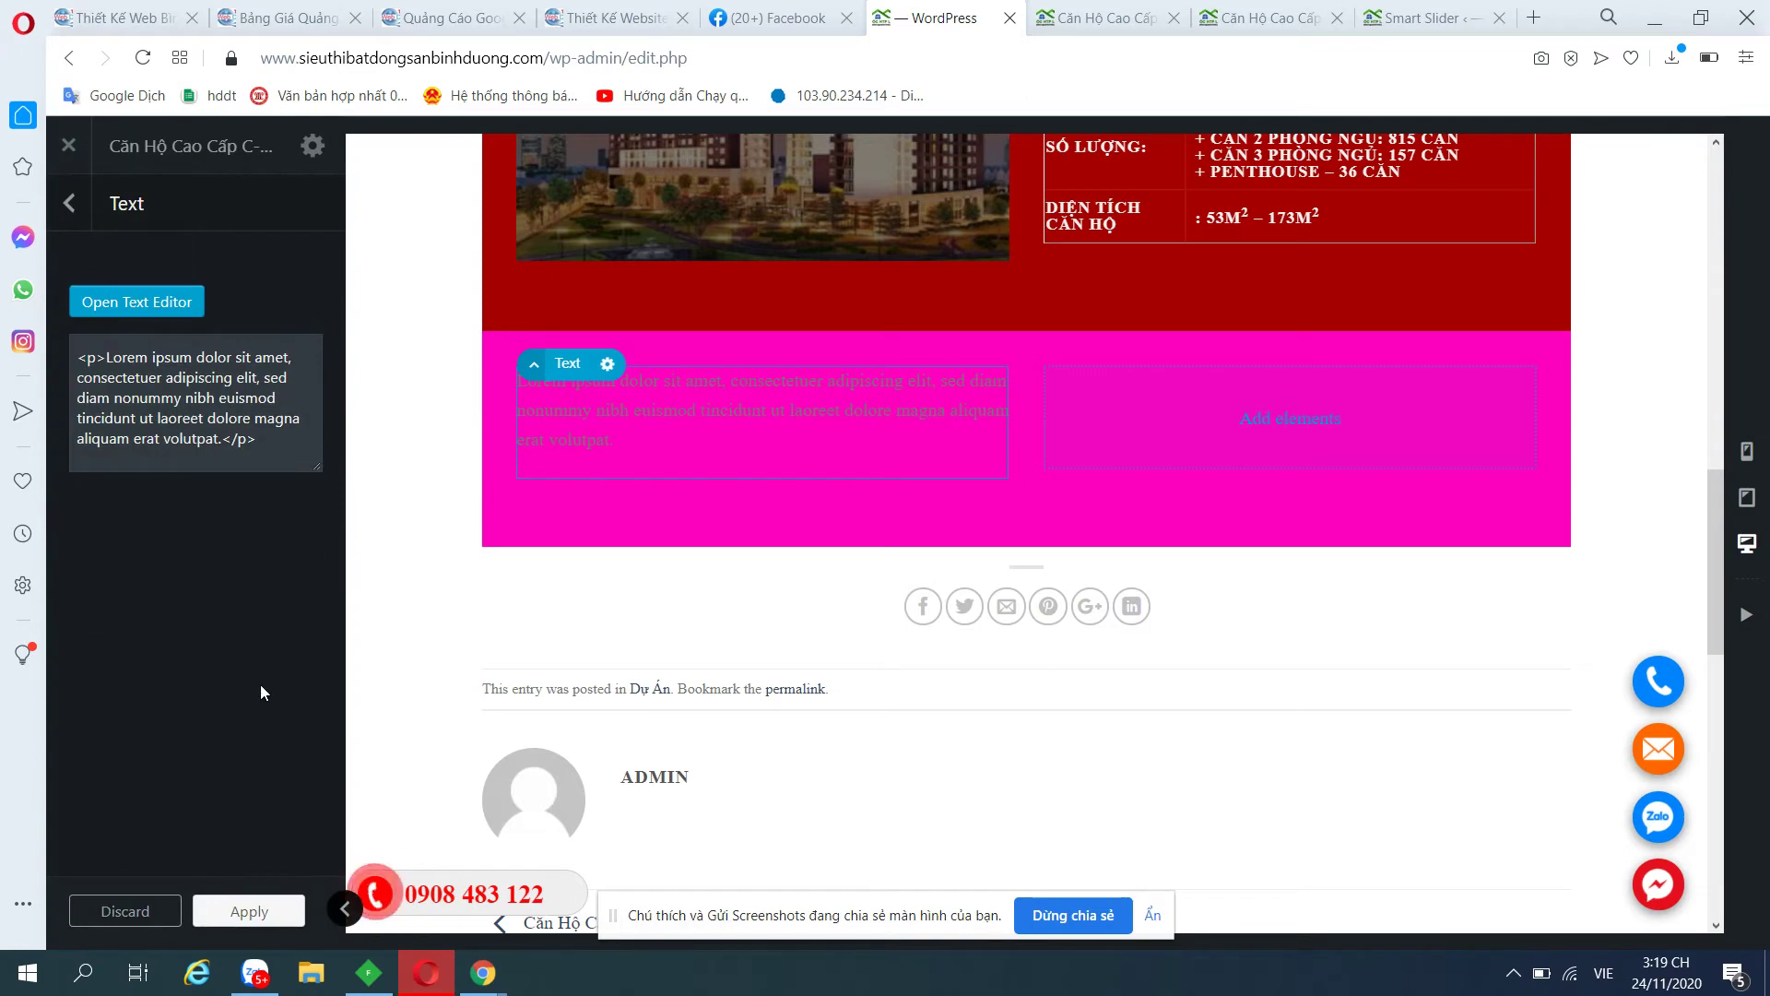
# Replace the placeholder text with the TIN TẾ TRONG TỪNG KHÔNG GIAN SỐNG heading and its two bullets copied from the published C-Skyview page.
pyautogui.click(167, 302)
pyautogui.hotkey('ctrl', 'Tab')
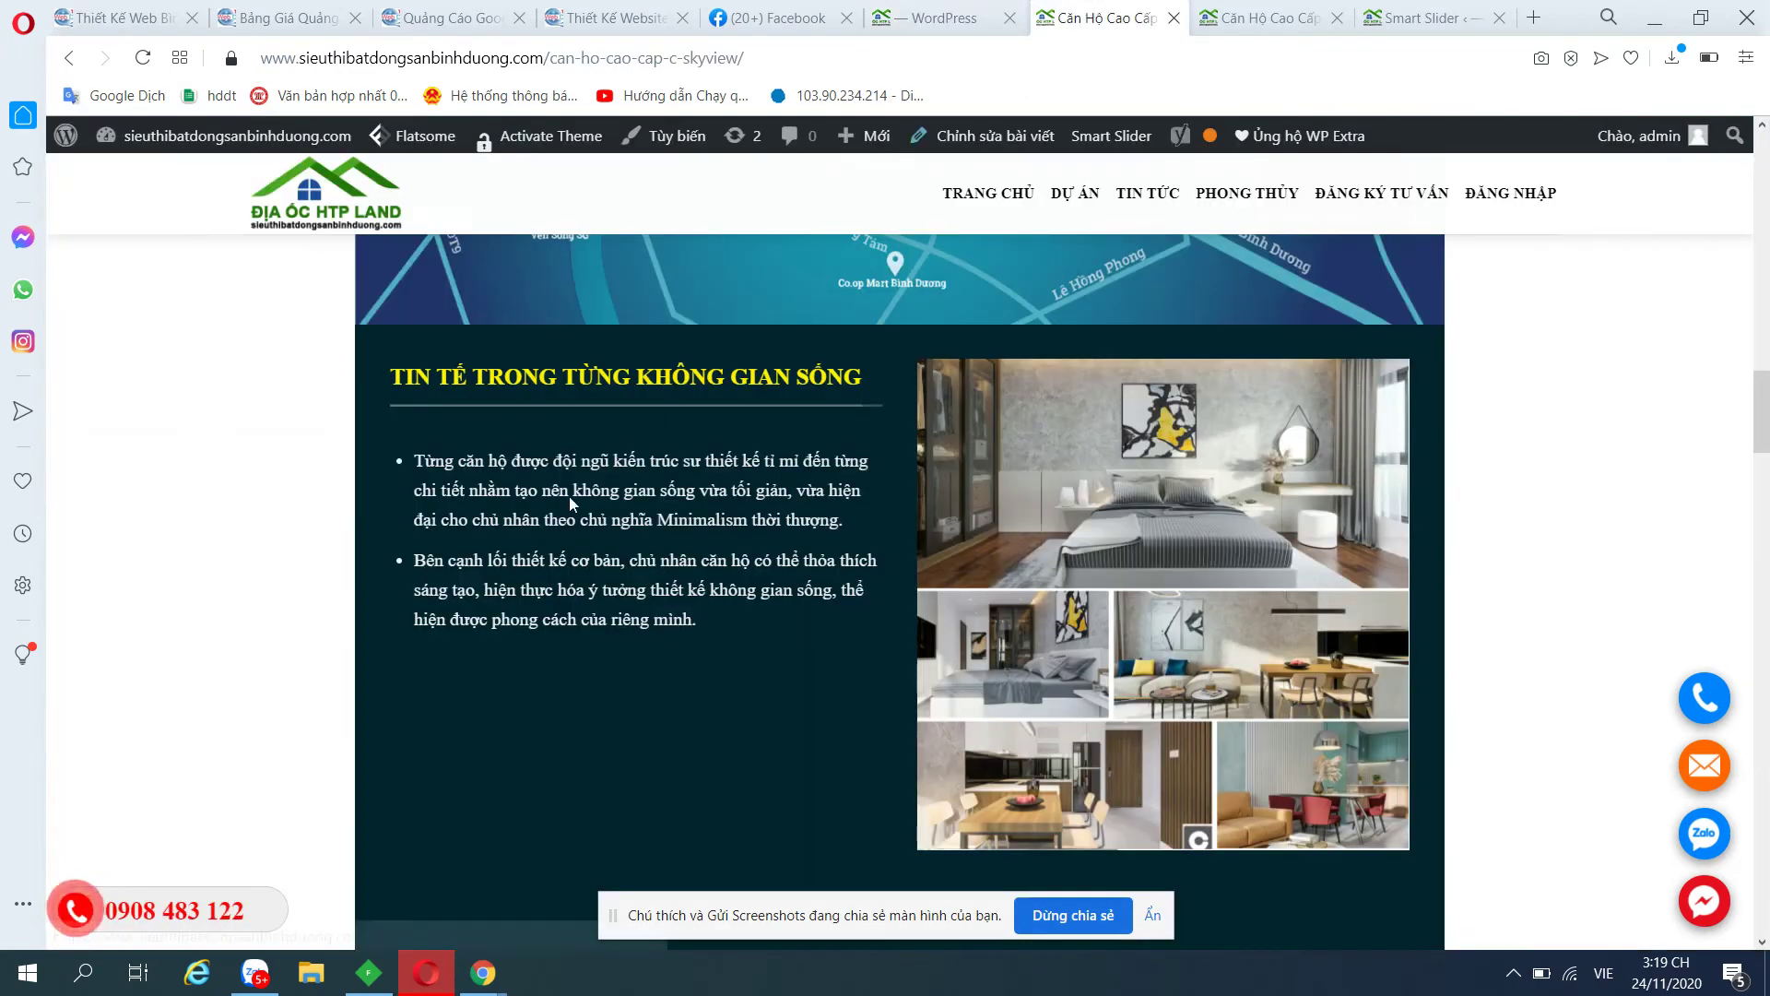
pyautogui.moveTo(389, 376); pyautogui.dragTo(710, 627)
pyautogui.hotkey('ctrl', 'c')
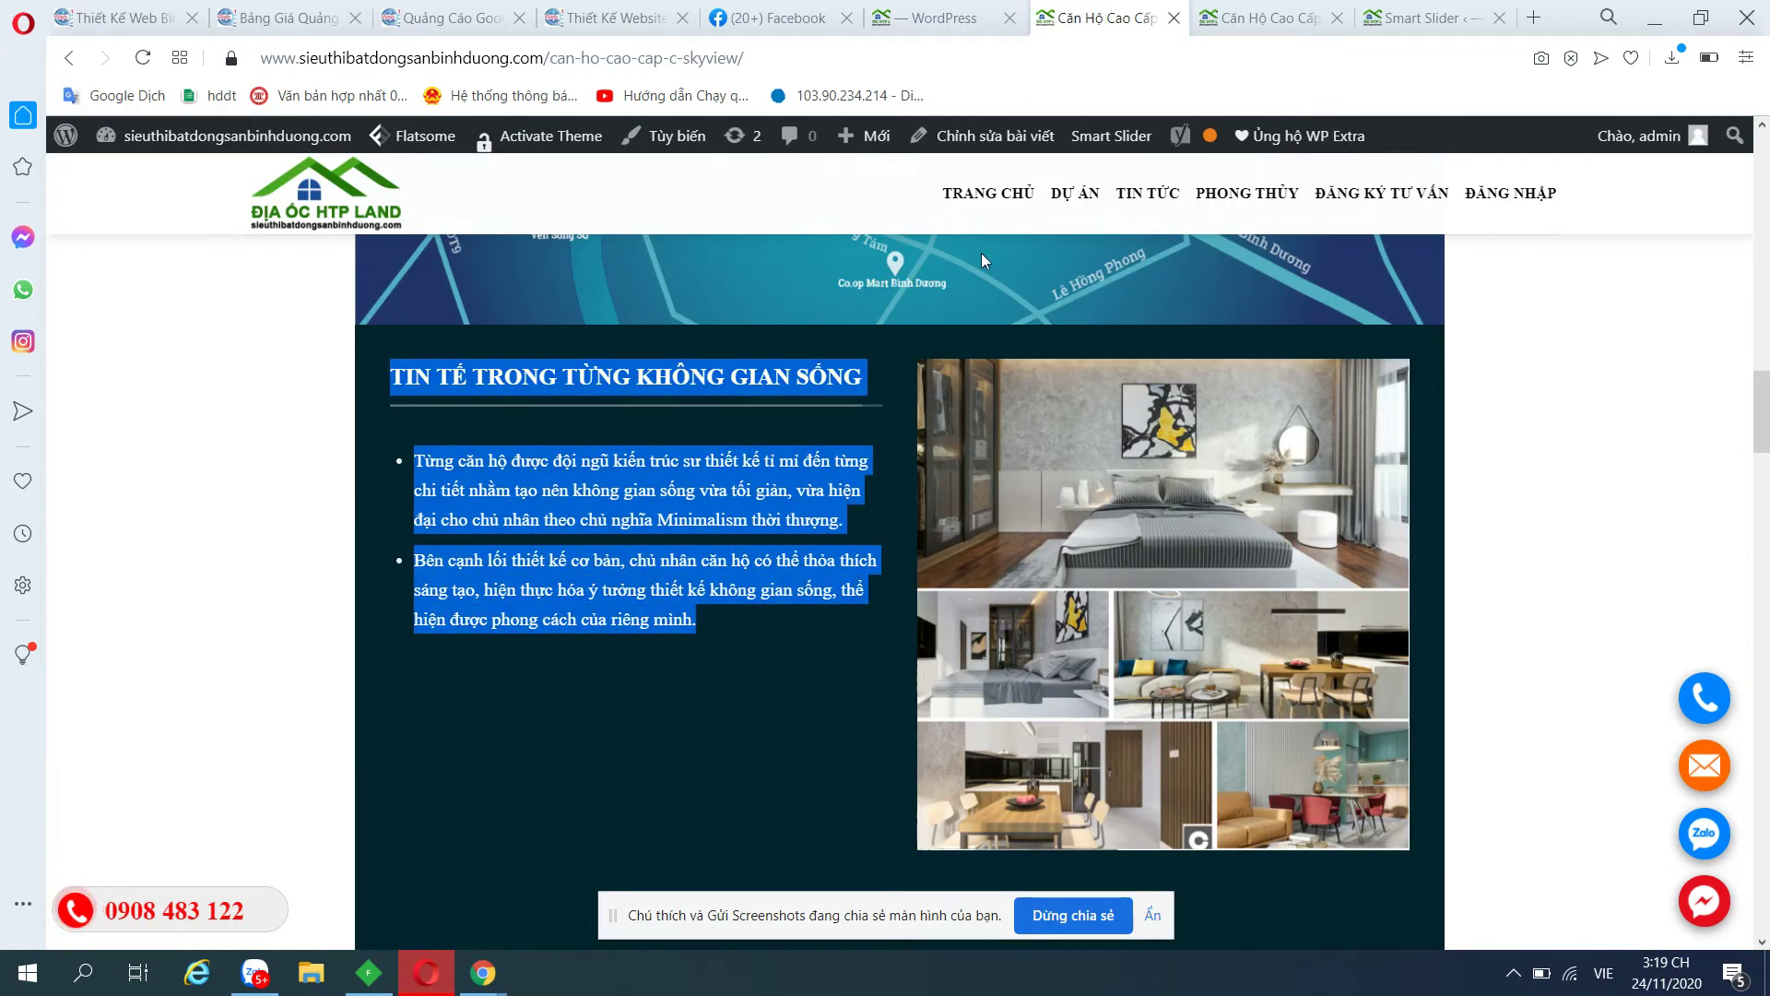
pyautogui.click(955, 21)
pyautogui.hotkey('ctrl', 'a')
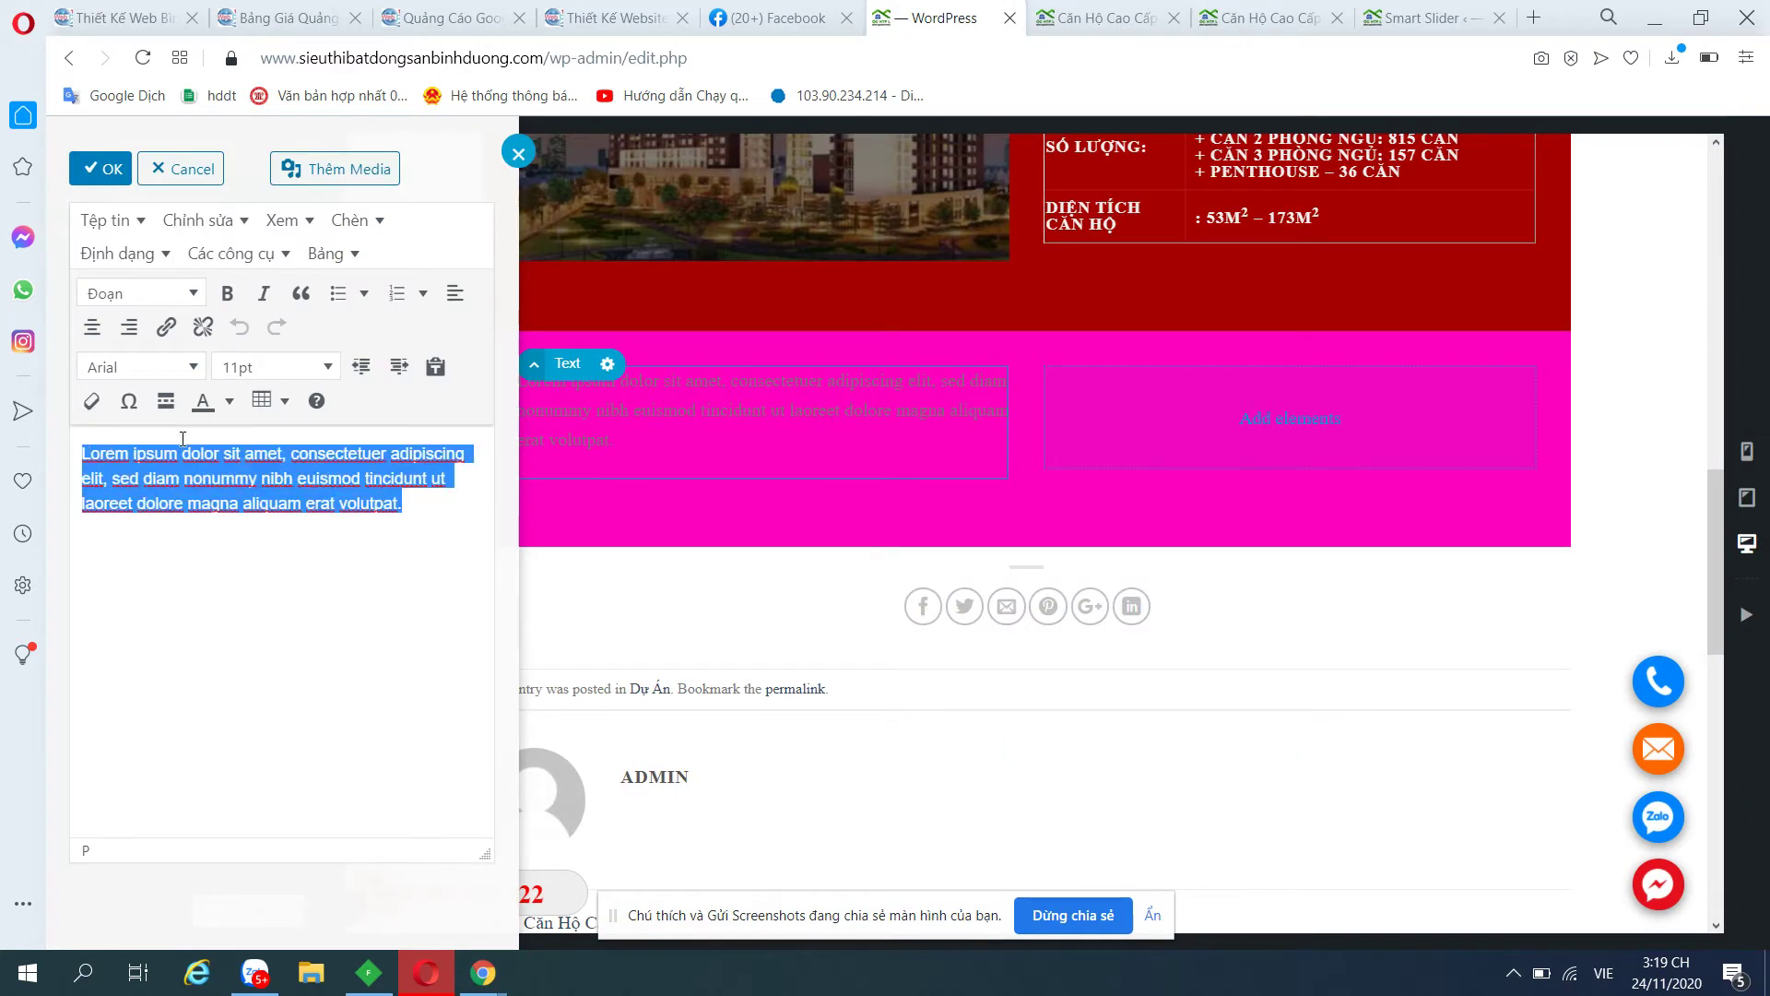
pyautogui.hotkey('ctrl', 'v')
# Colour the TIN TẾ TRONG TỪNG KHÔNG GIAN SỐNG heading yellow (#ffff00).
pyautogui.click(170, 495)
pyautogui.moveTo(169, 495); pyautogui.dragTo(175, 405)
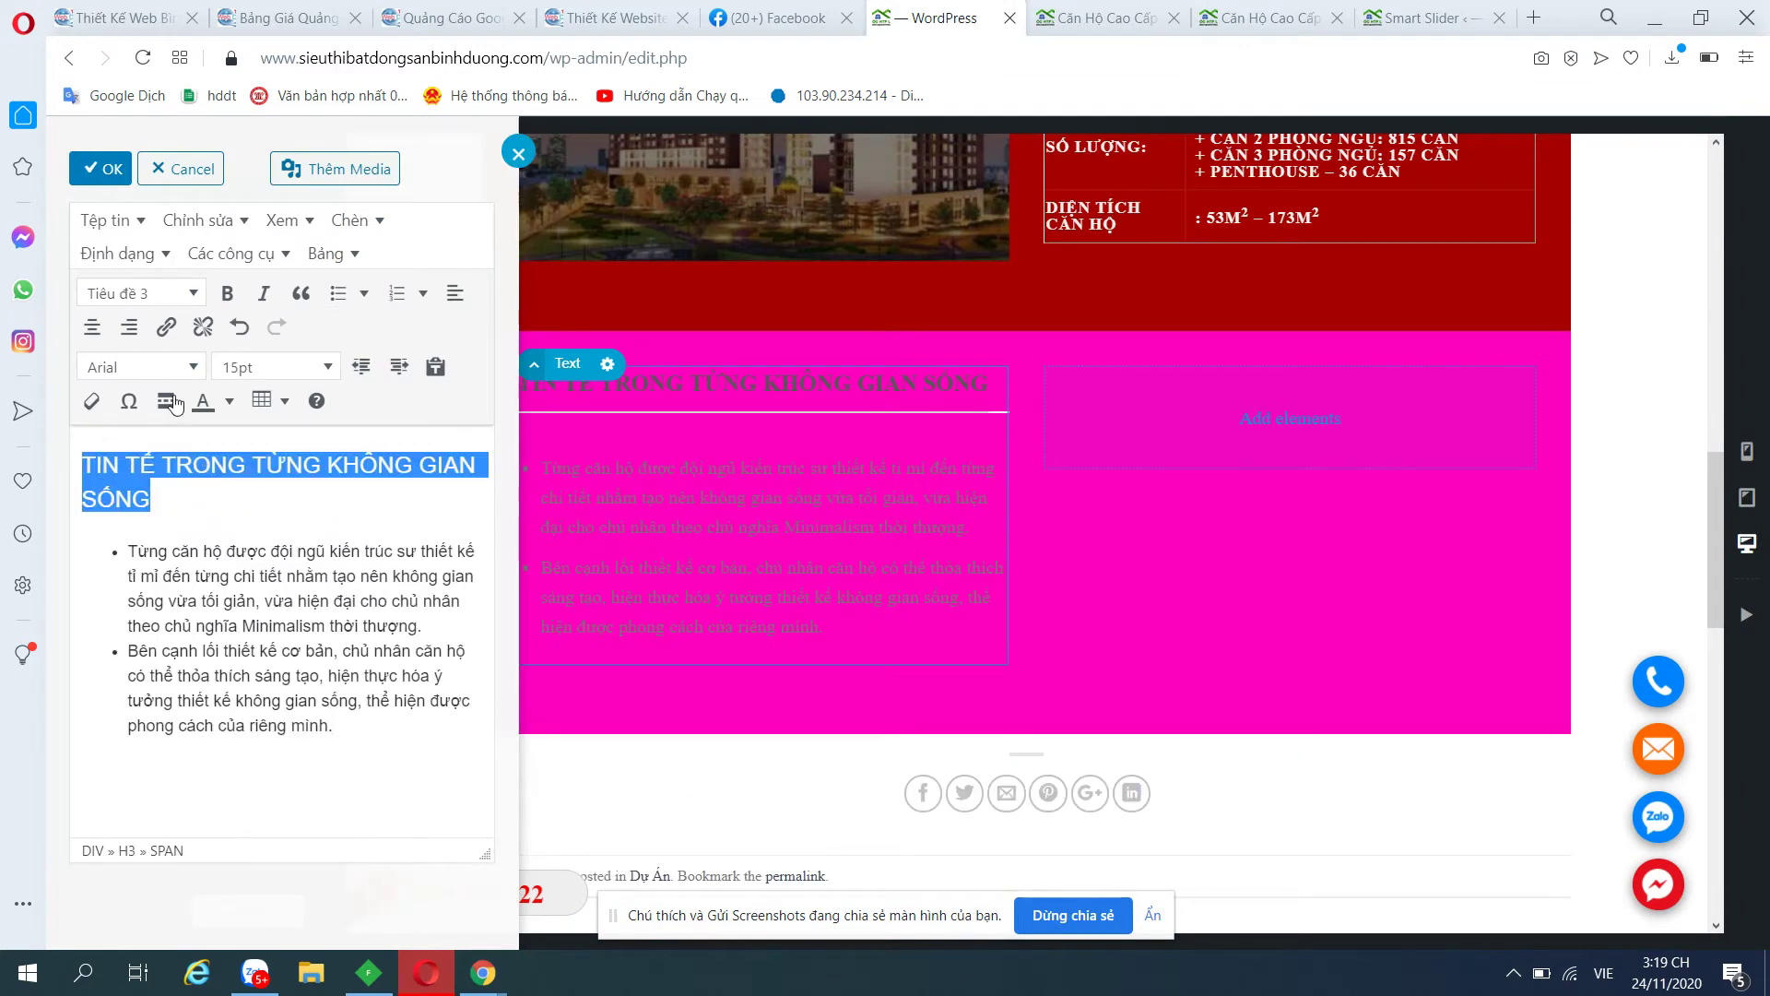
pyautogui.click(228, 402)
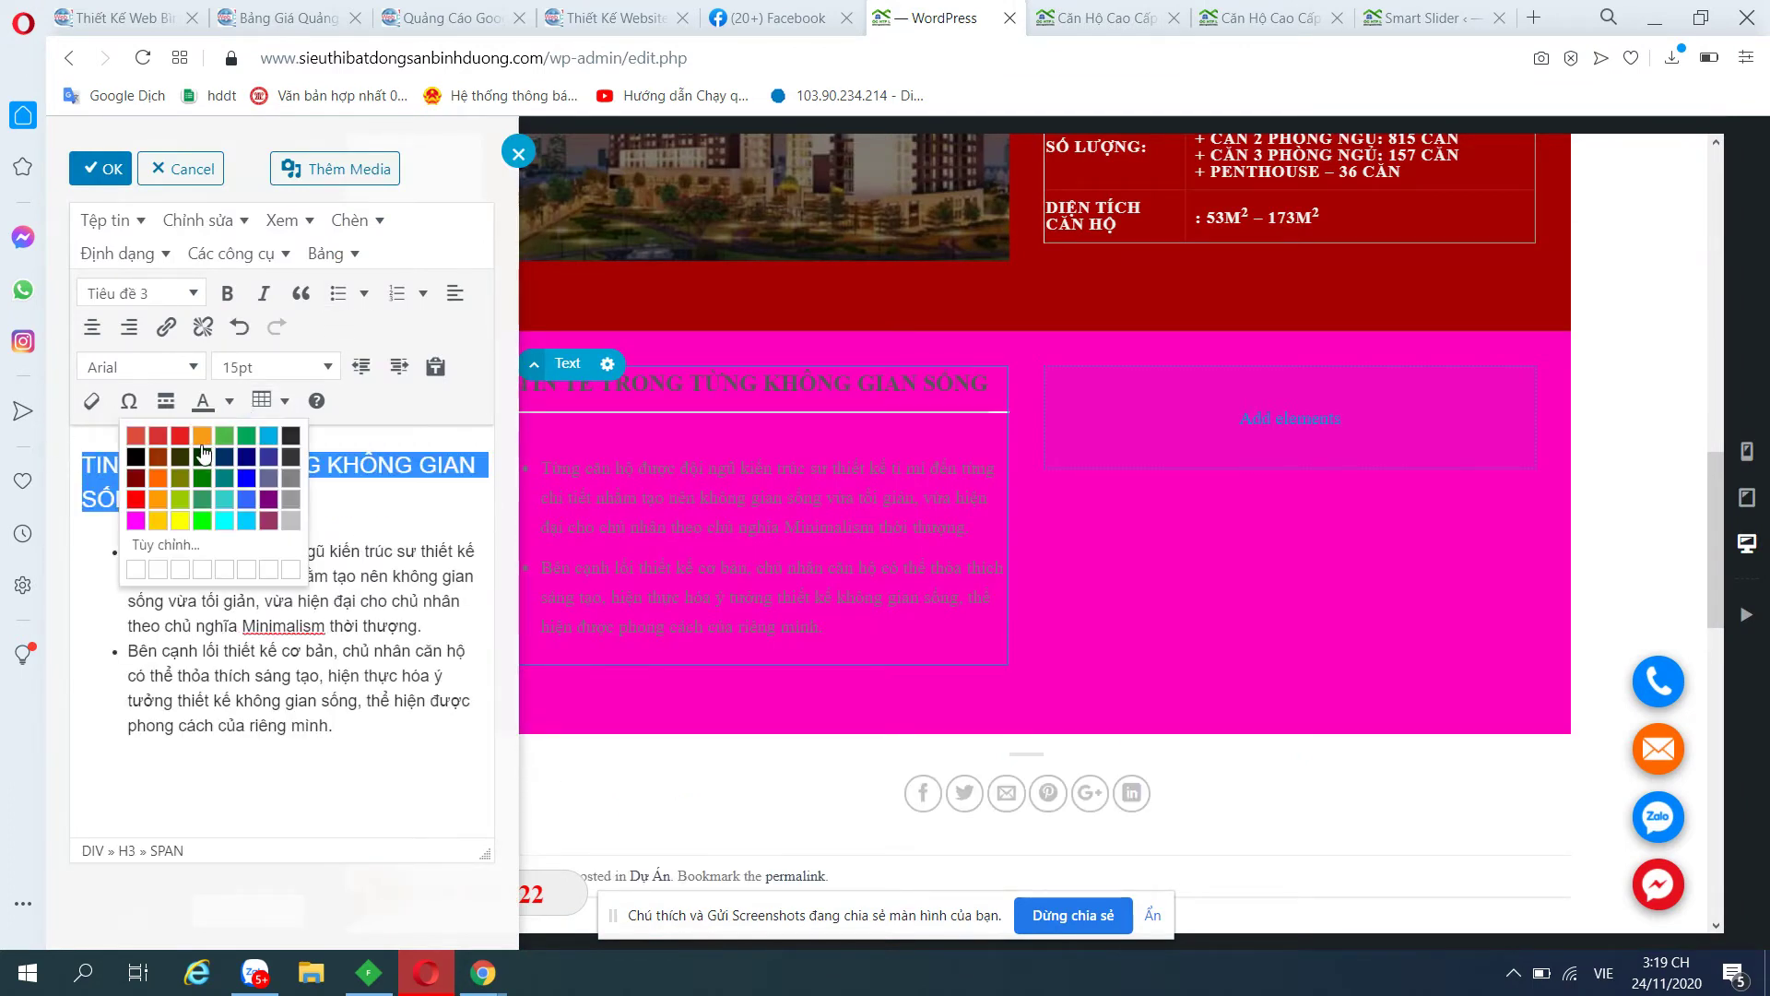
pyautogui.click(179, 522)
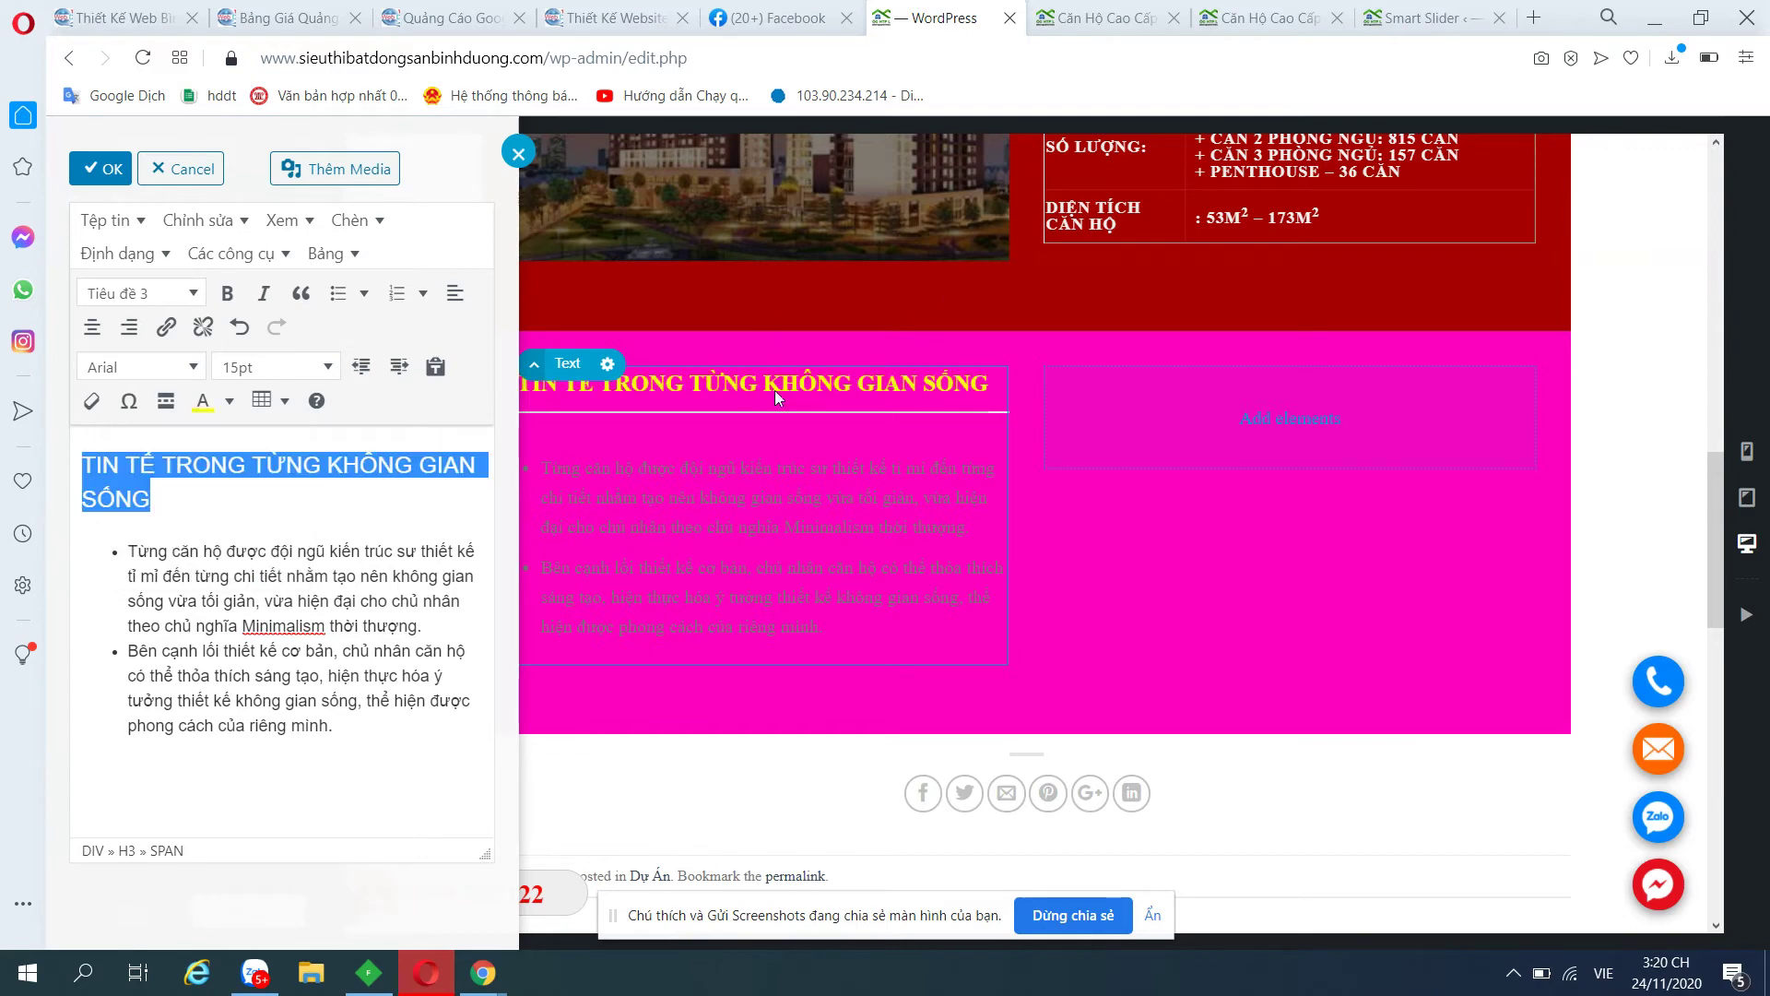
# Try orange, darker orange and light grey text colours on the two bullet paragraphs.
pyautogui.moveTo(129, 550); pyautogui.dragTo(356, 720)
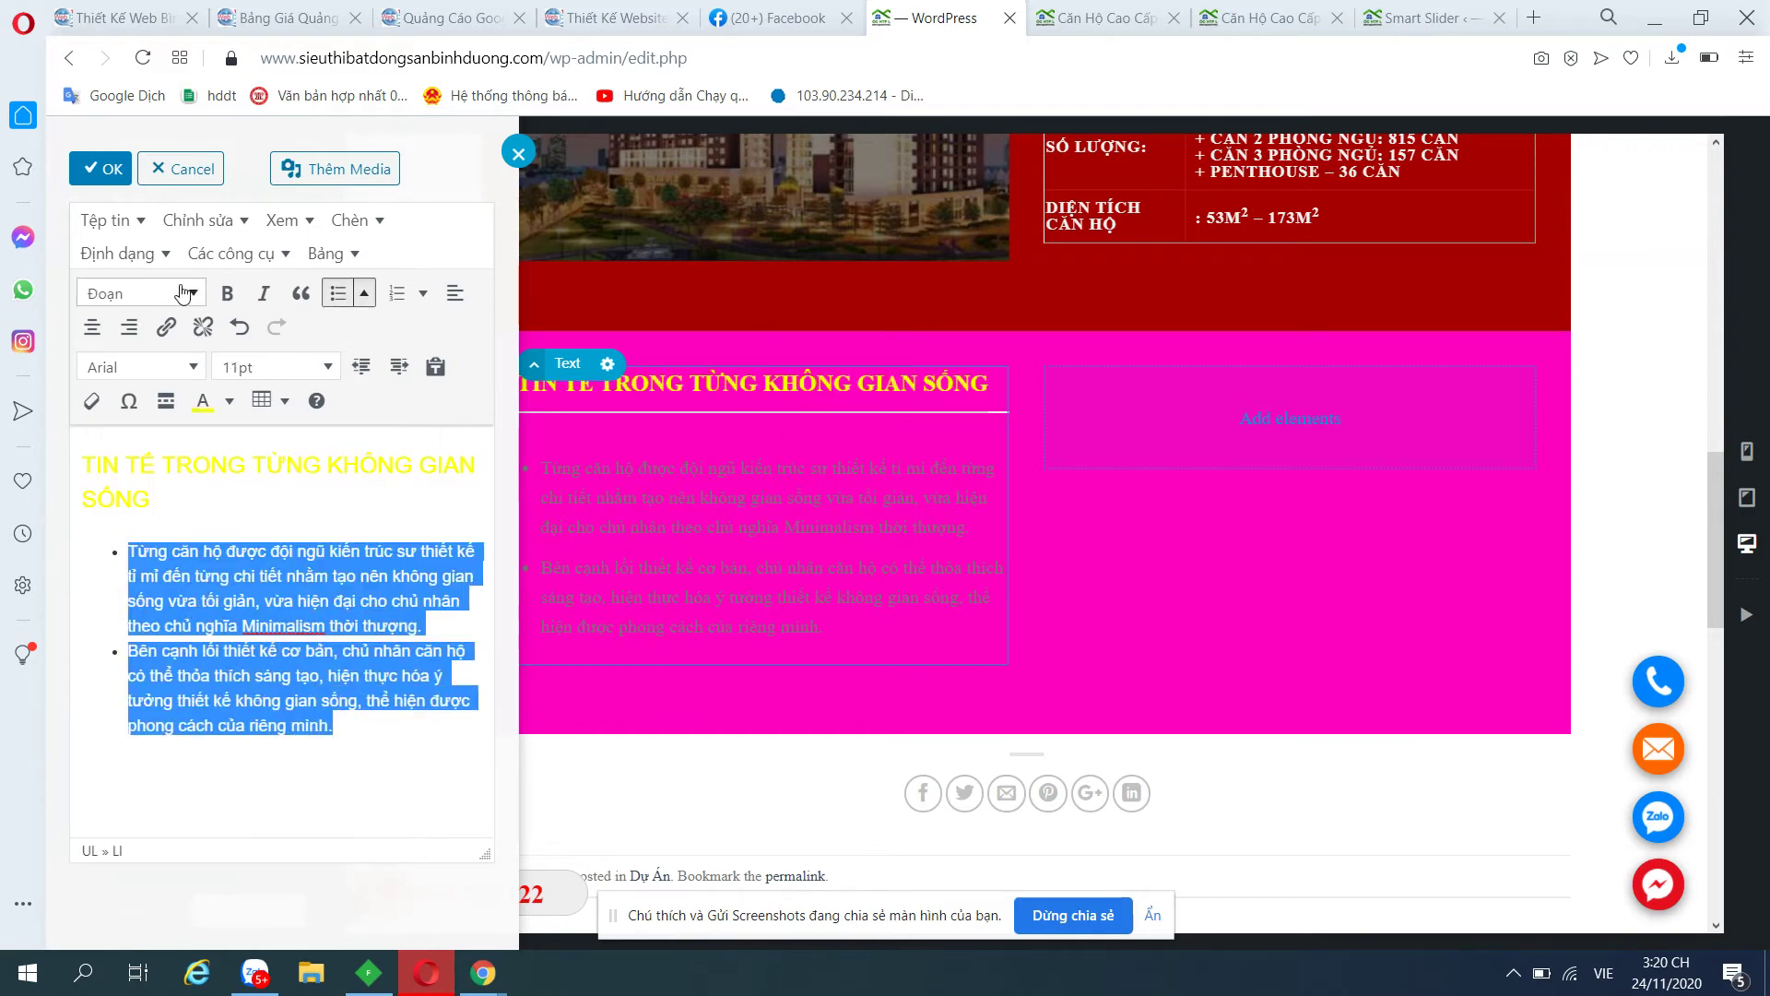
pyautogui.click(230, 403)
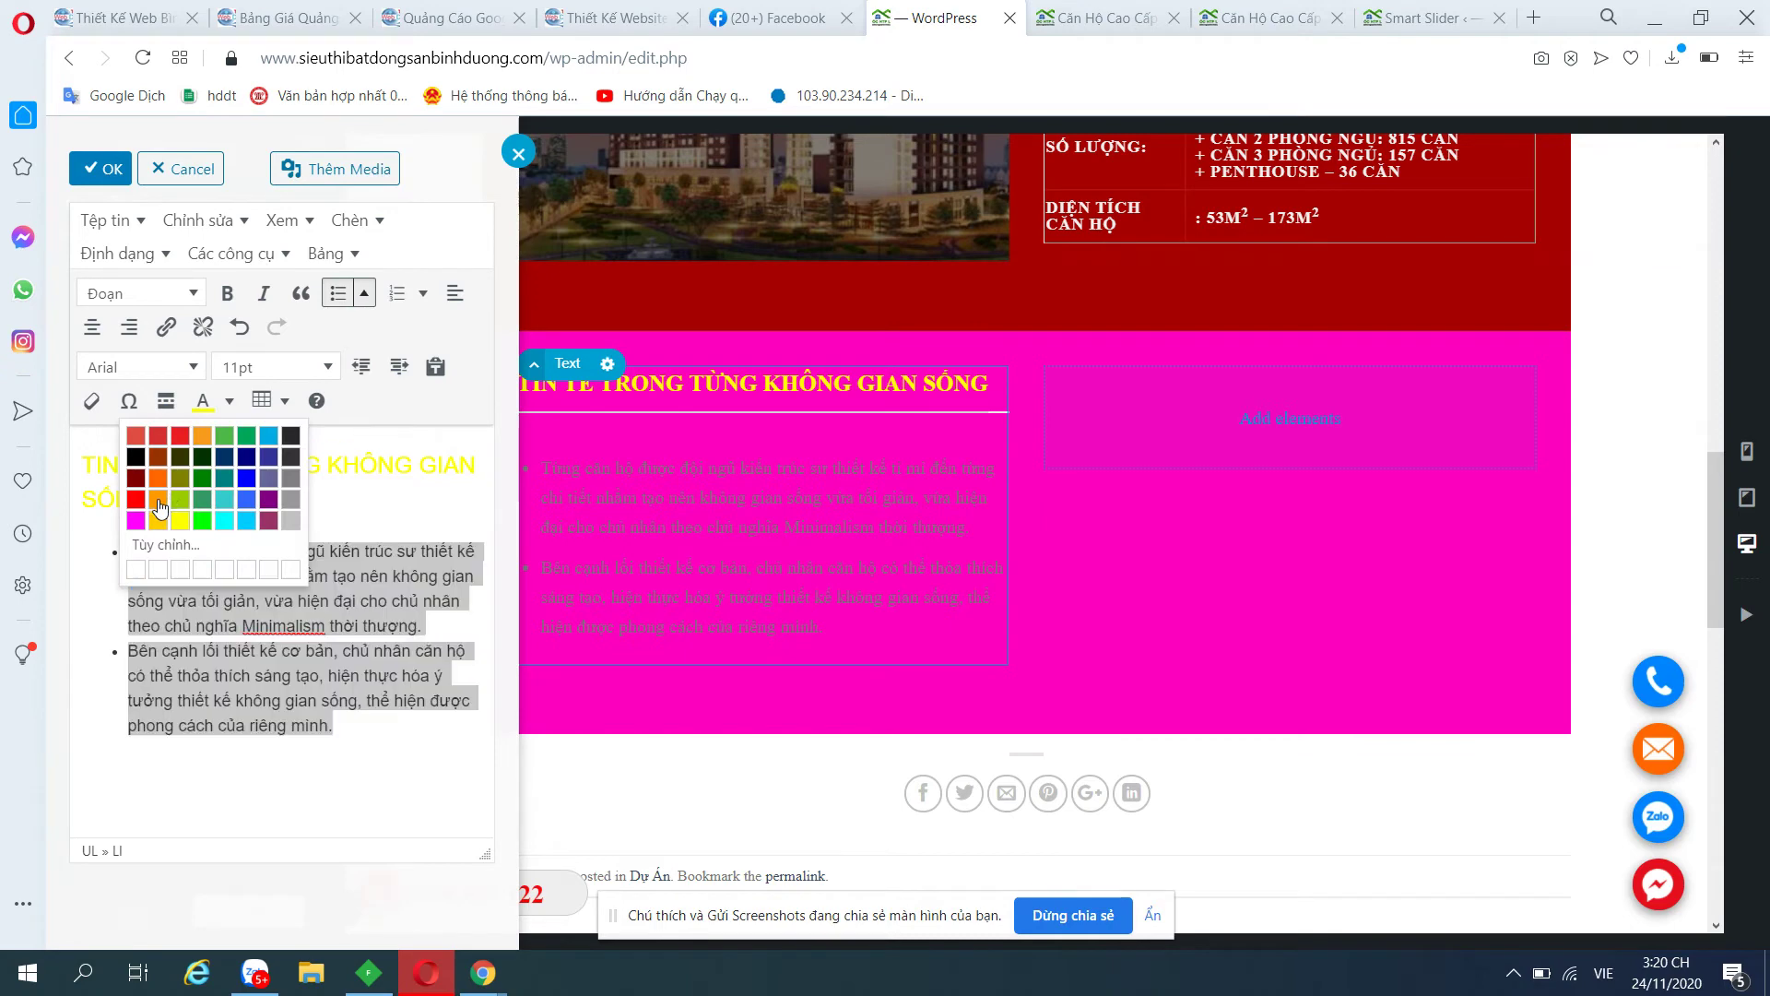
pyautogui.click(161, 499)
pyautogui.click(229, 401)
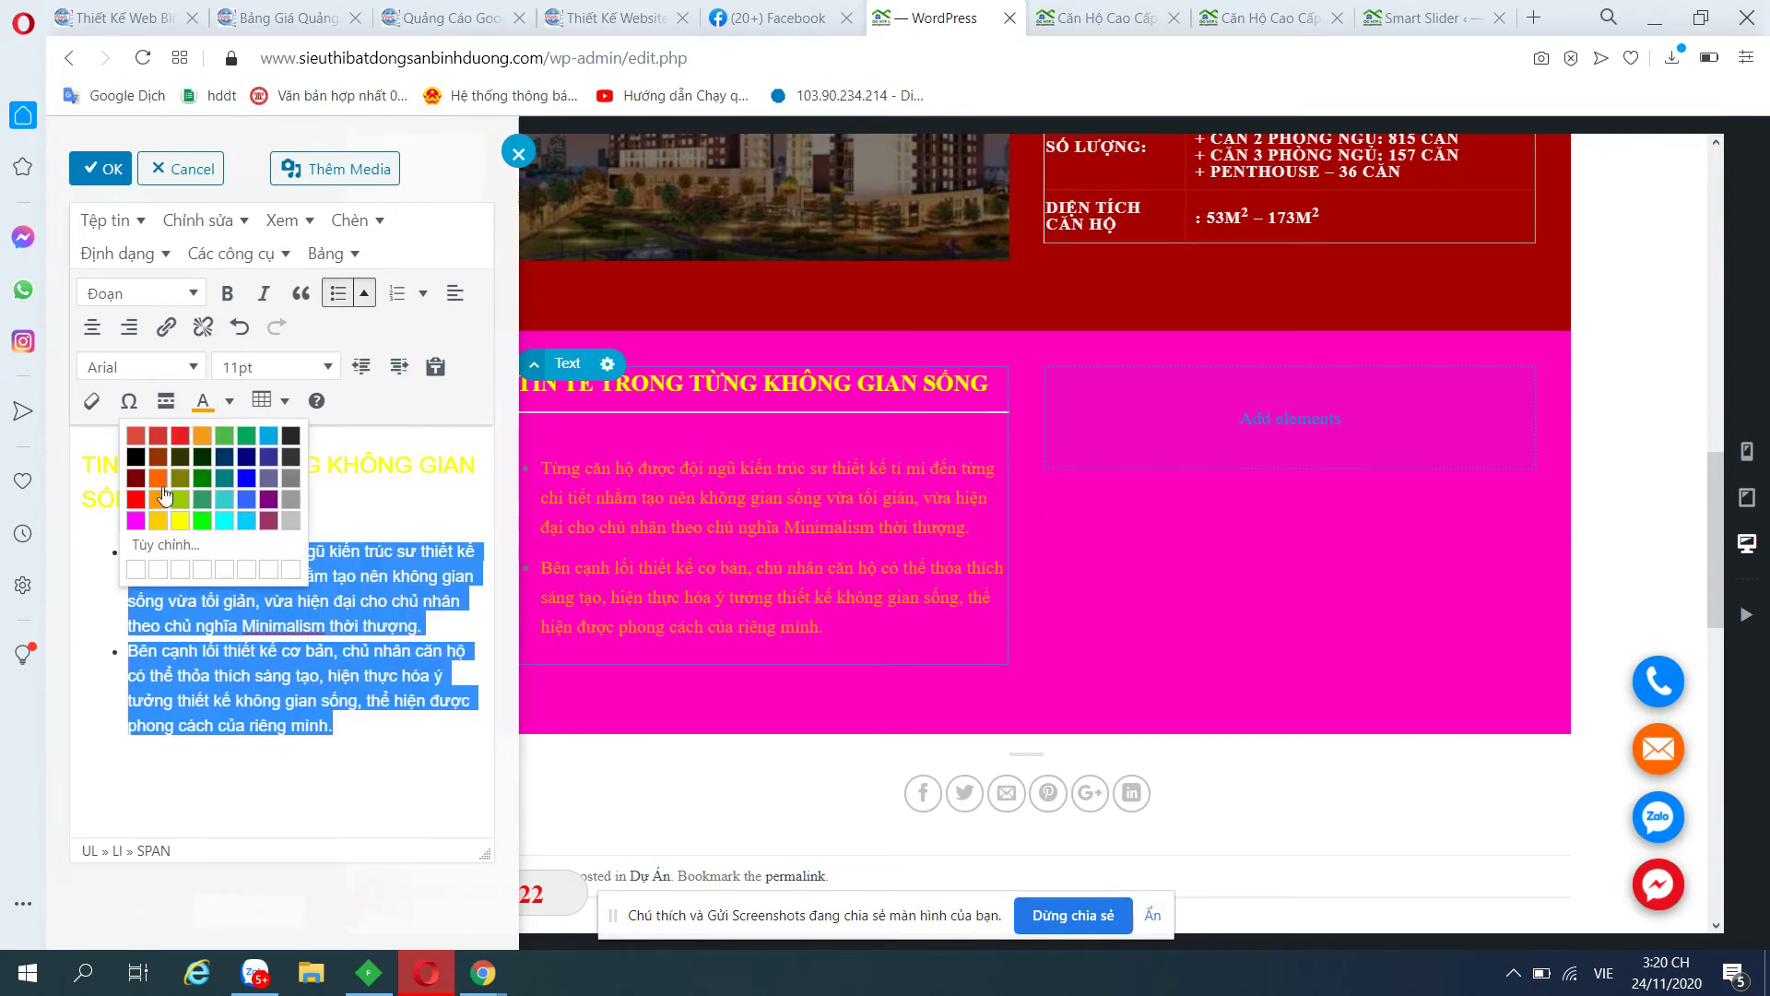
pyautogui.click(164, 483)
pyautogui.click(230, 401)
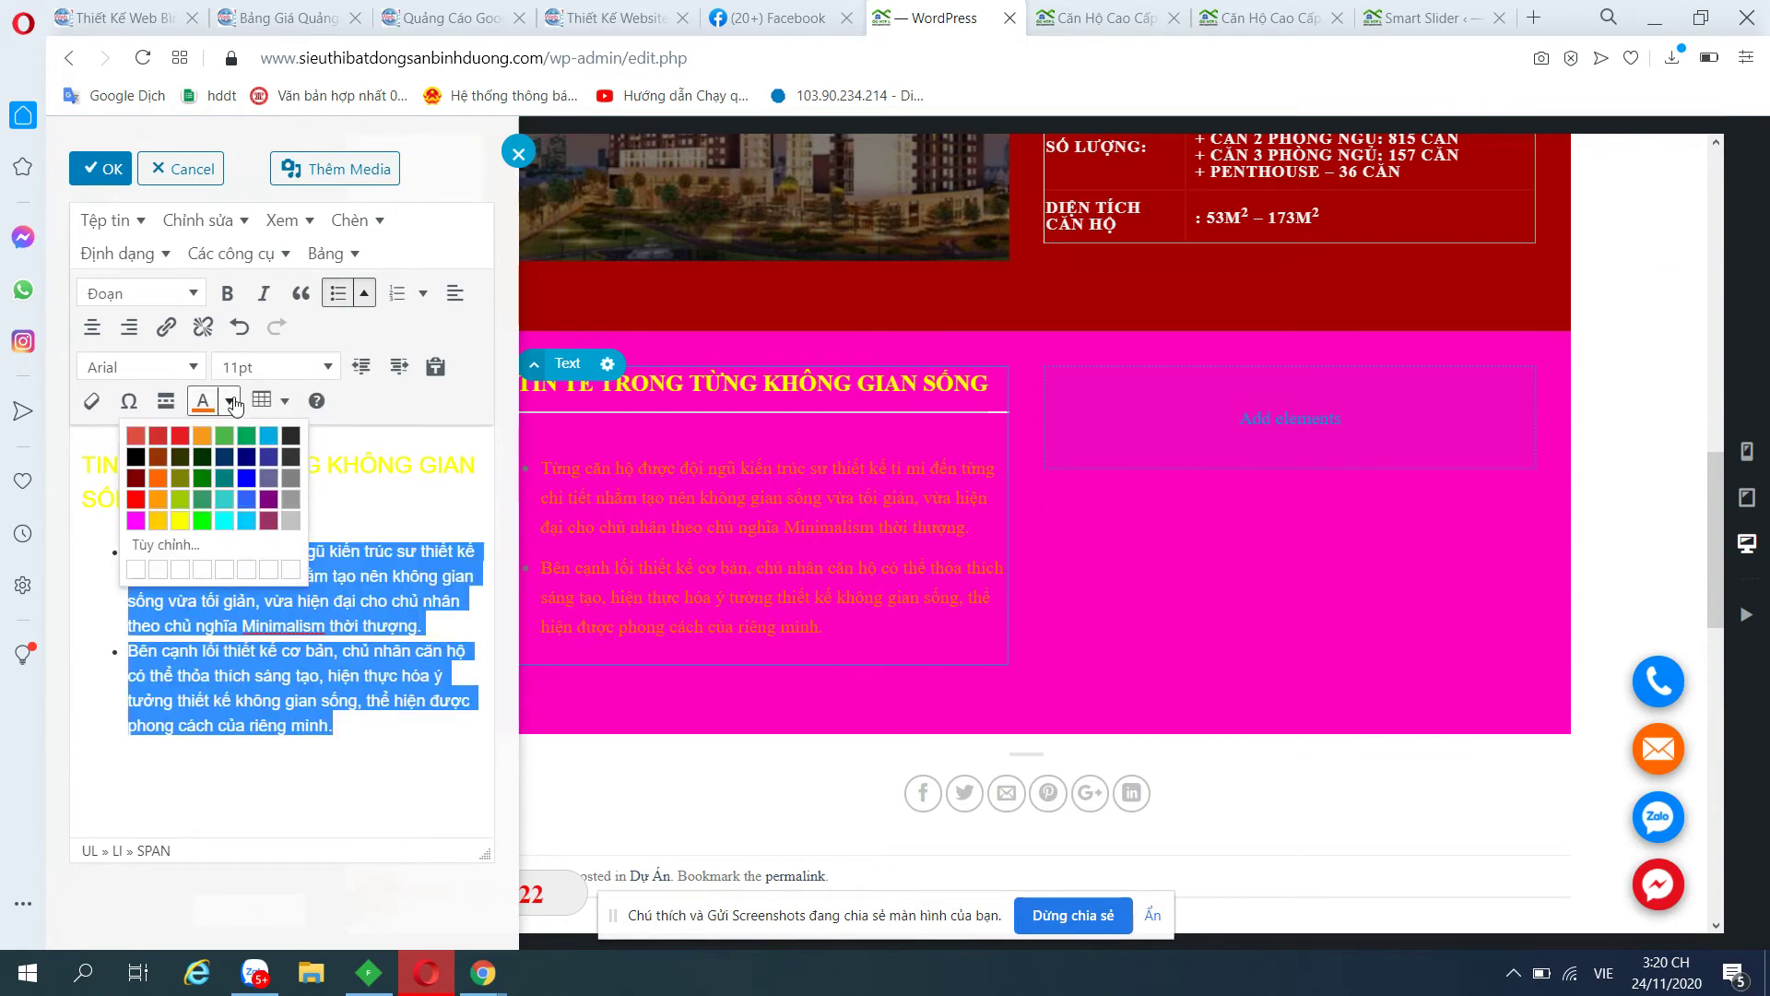
pyautogui.click(288, 522)
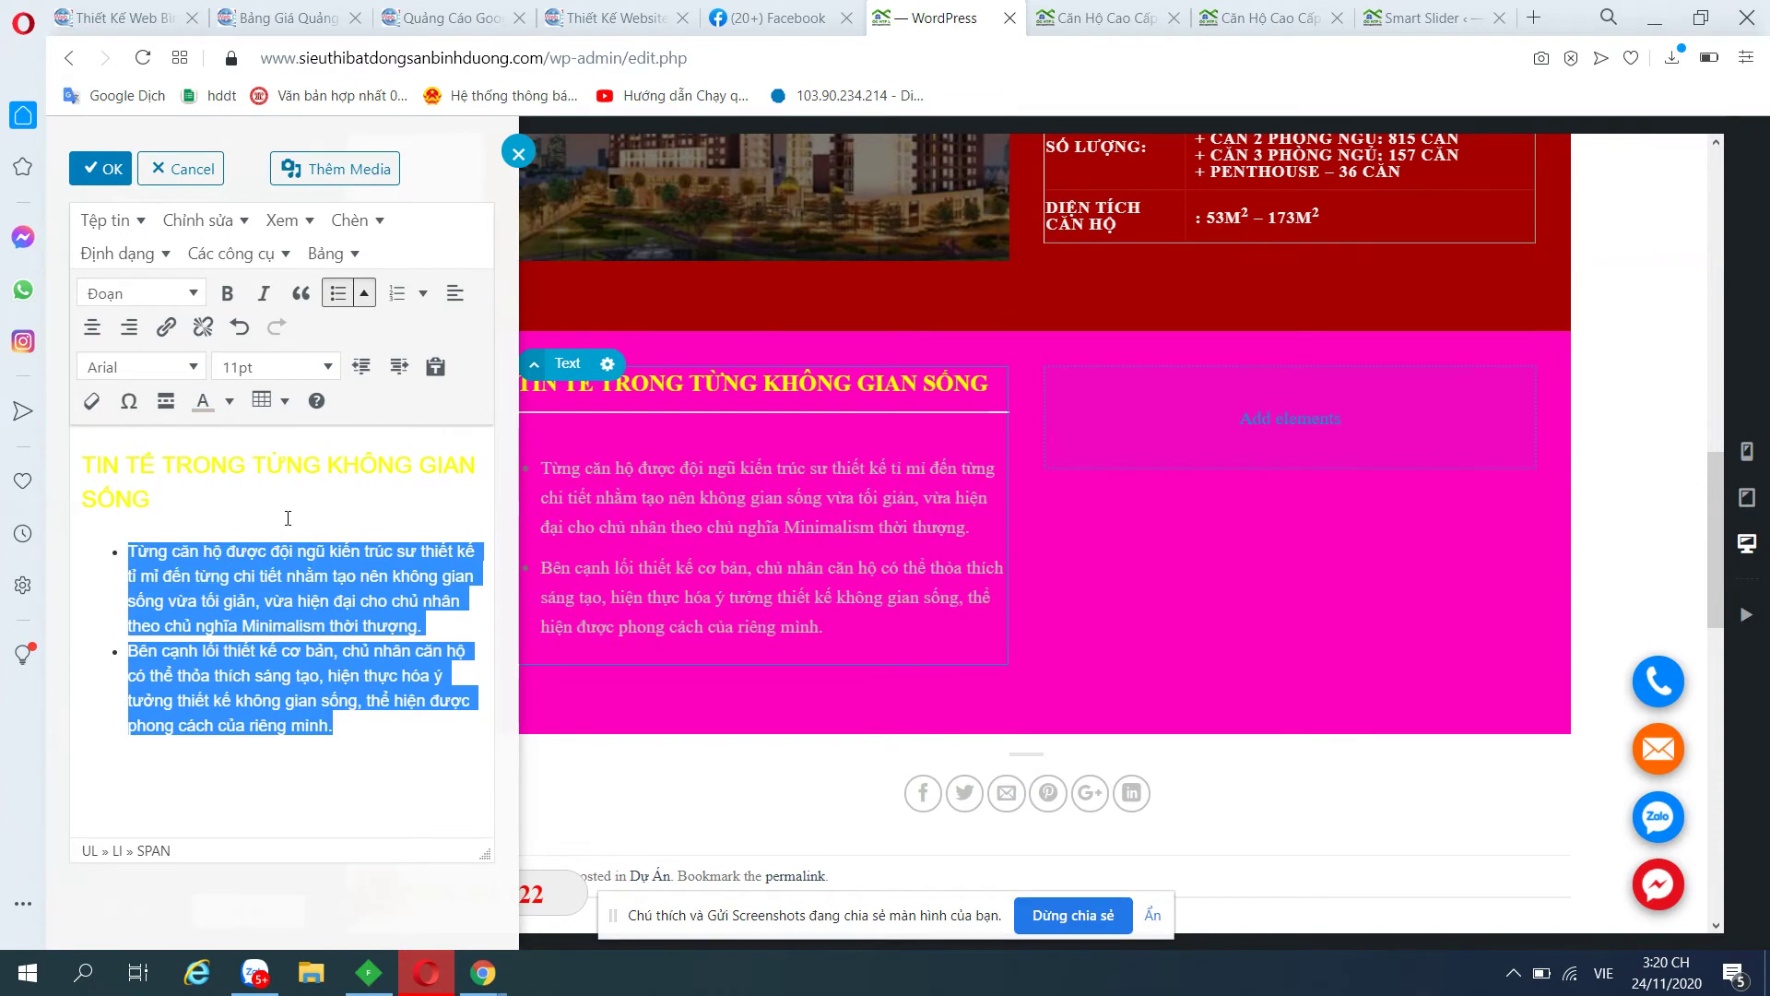
# Give the two bullet paragraphs a custom white text colour, ffffff.
pyautogui.click(232, 403)
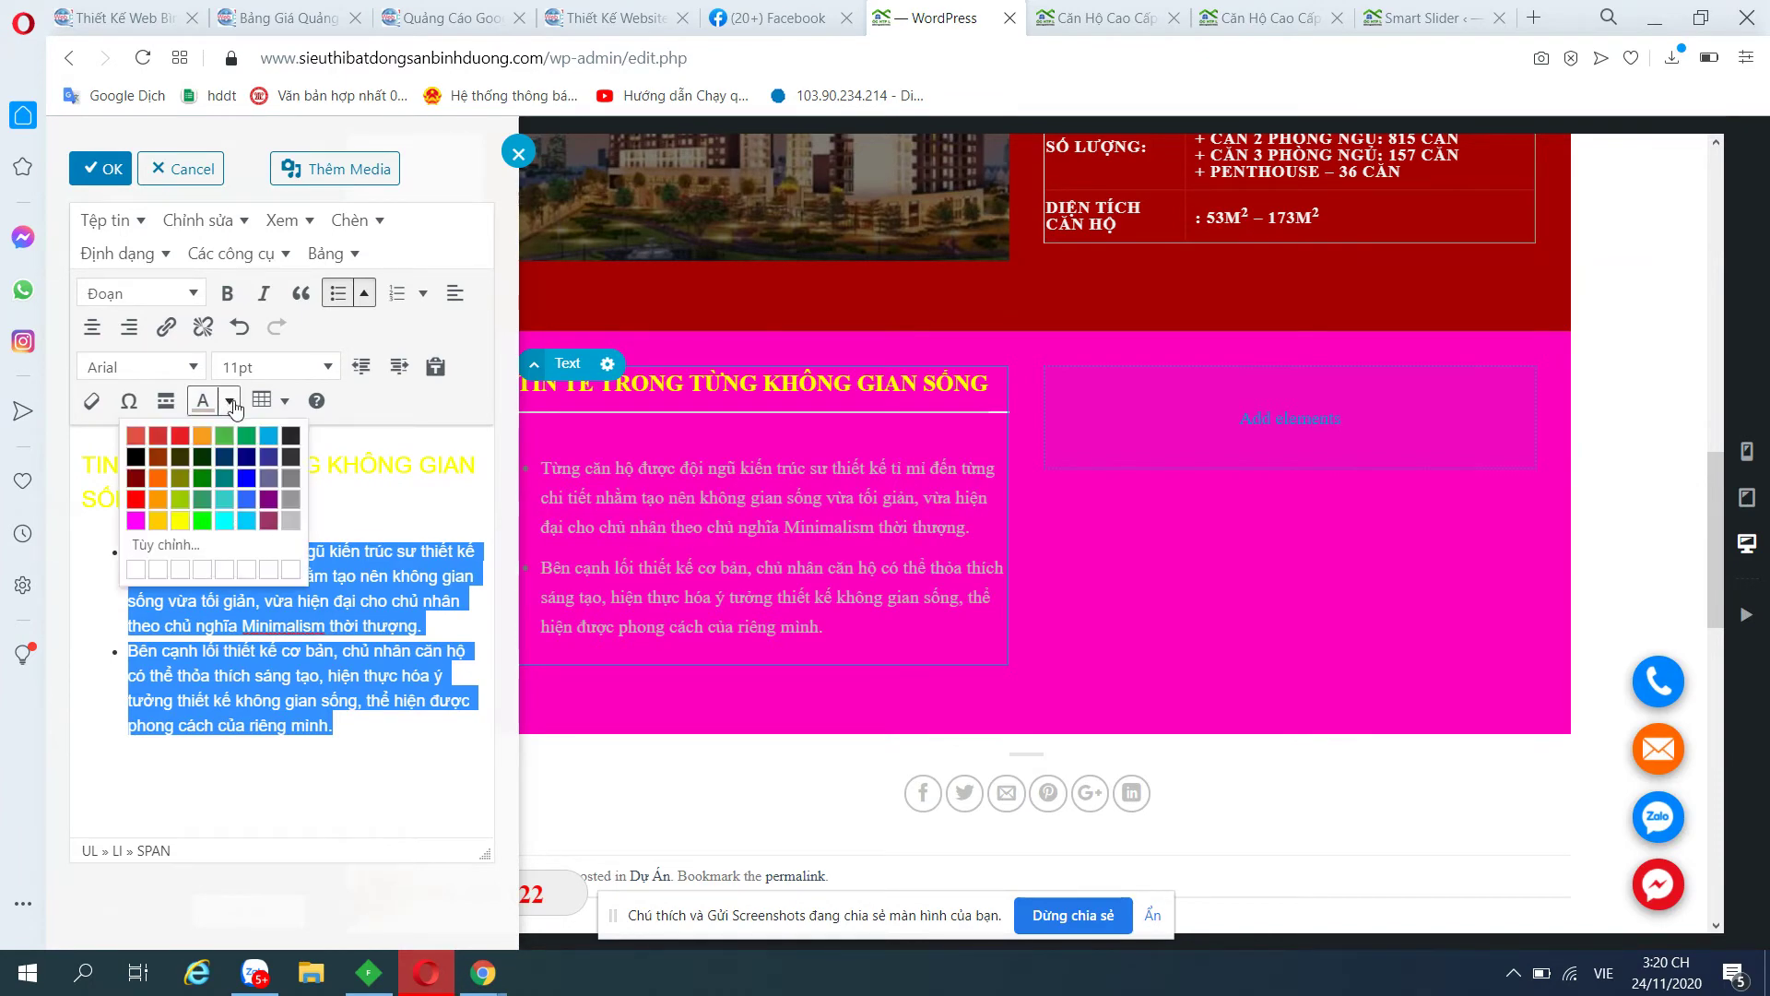
pyautogui.click(162, 544)
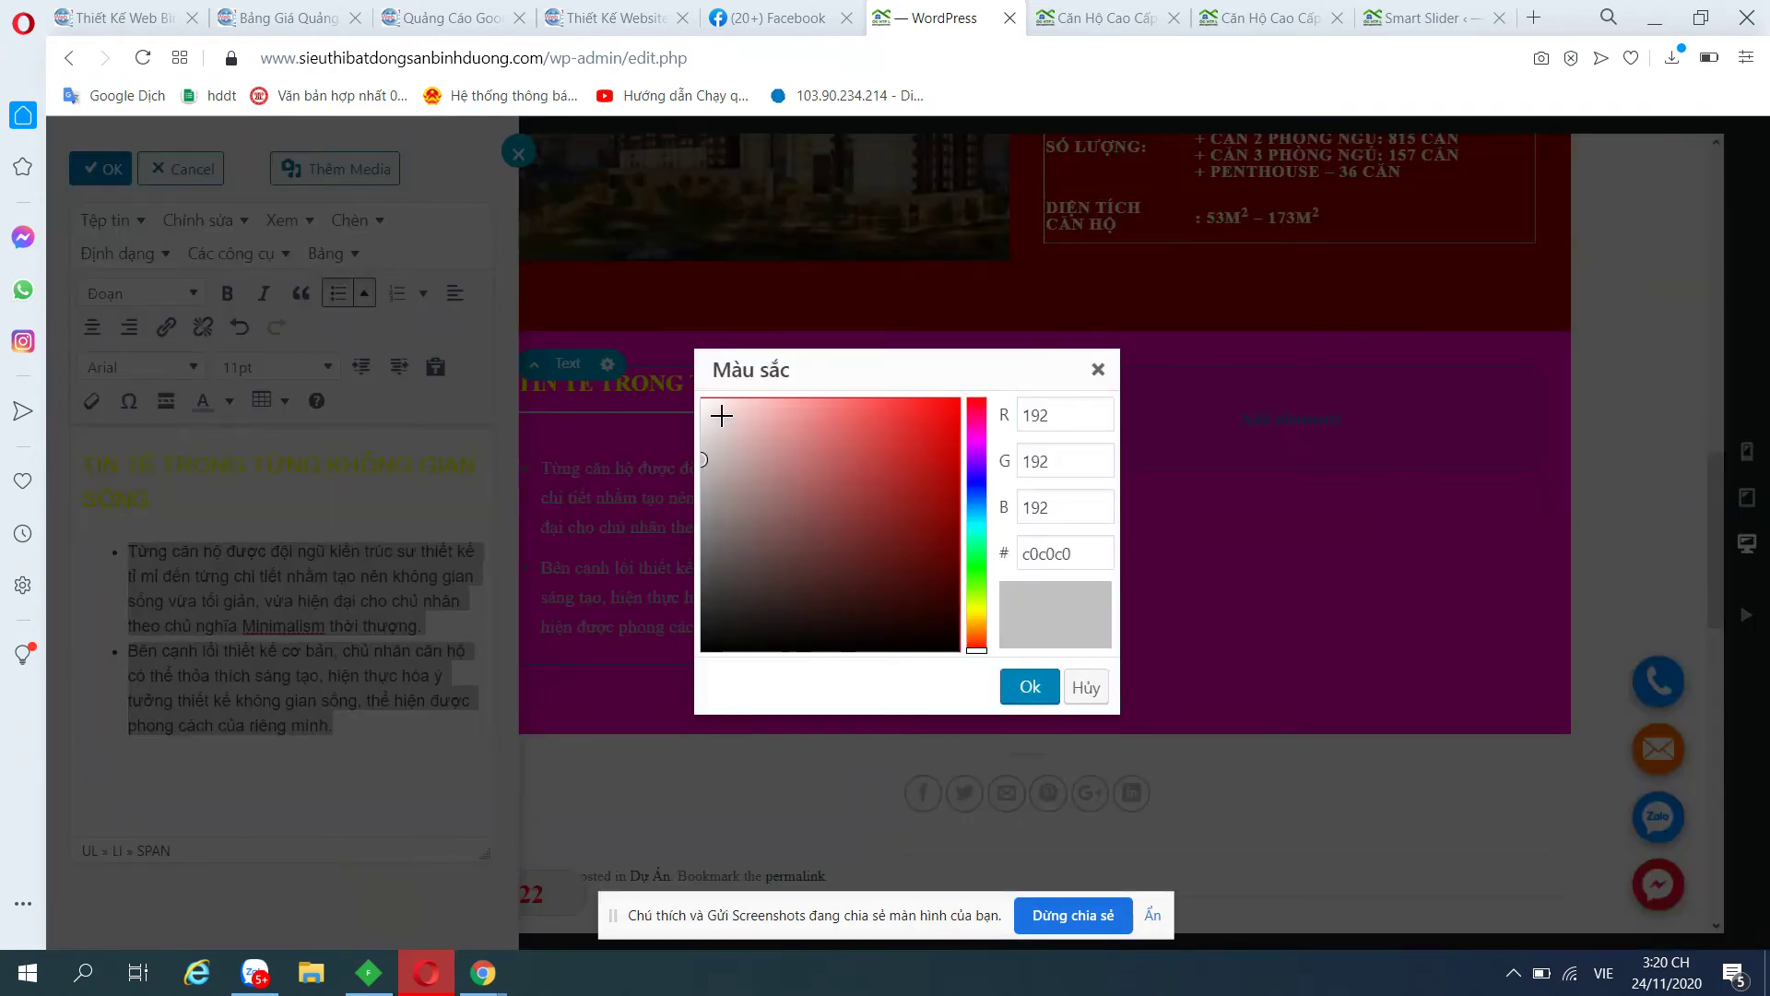
pyautogui.moveTo(723, 458); pyautogui.dragTo(689, 378)
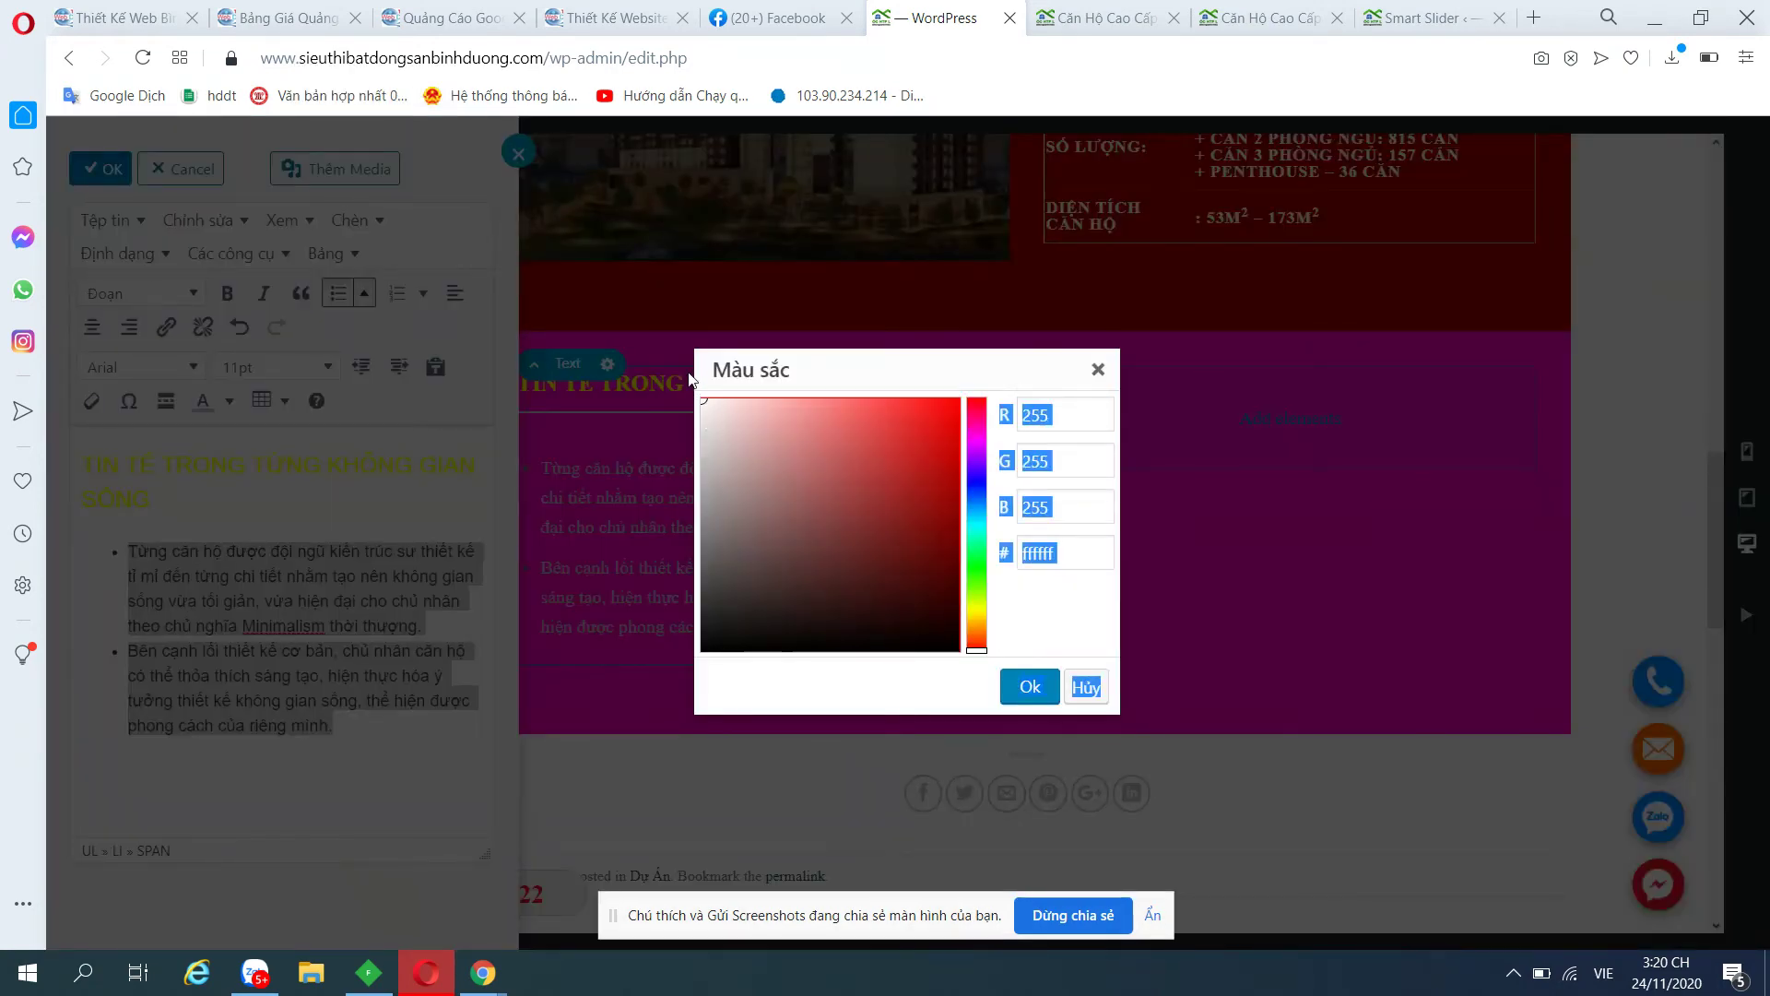
pyautogui.click(1002, 684)
# Clear the colour formatting from the two bullet paragraphs, then confirm and apply the Text element's content.
pyautogui.click(329, 654)
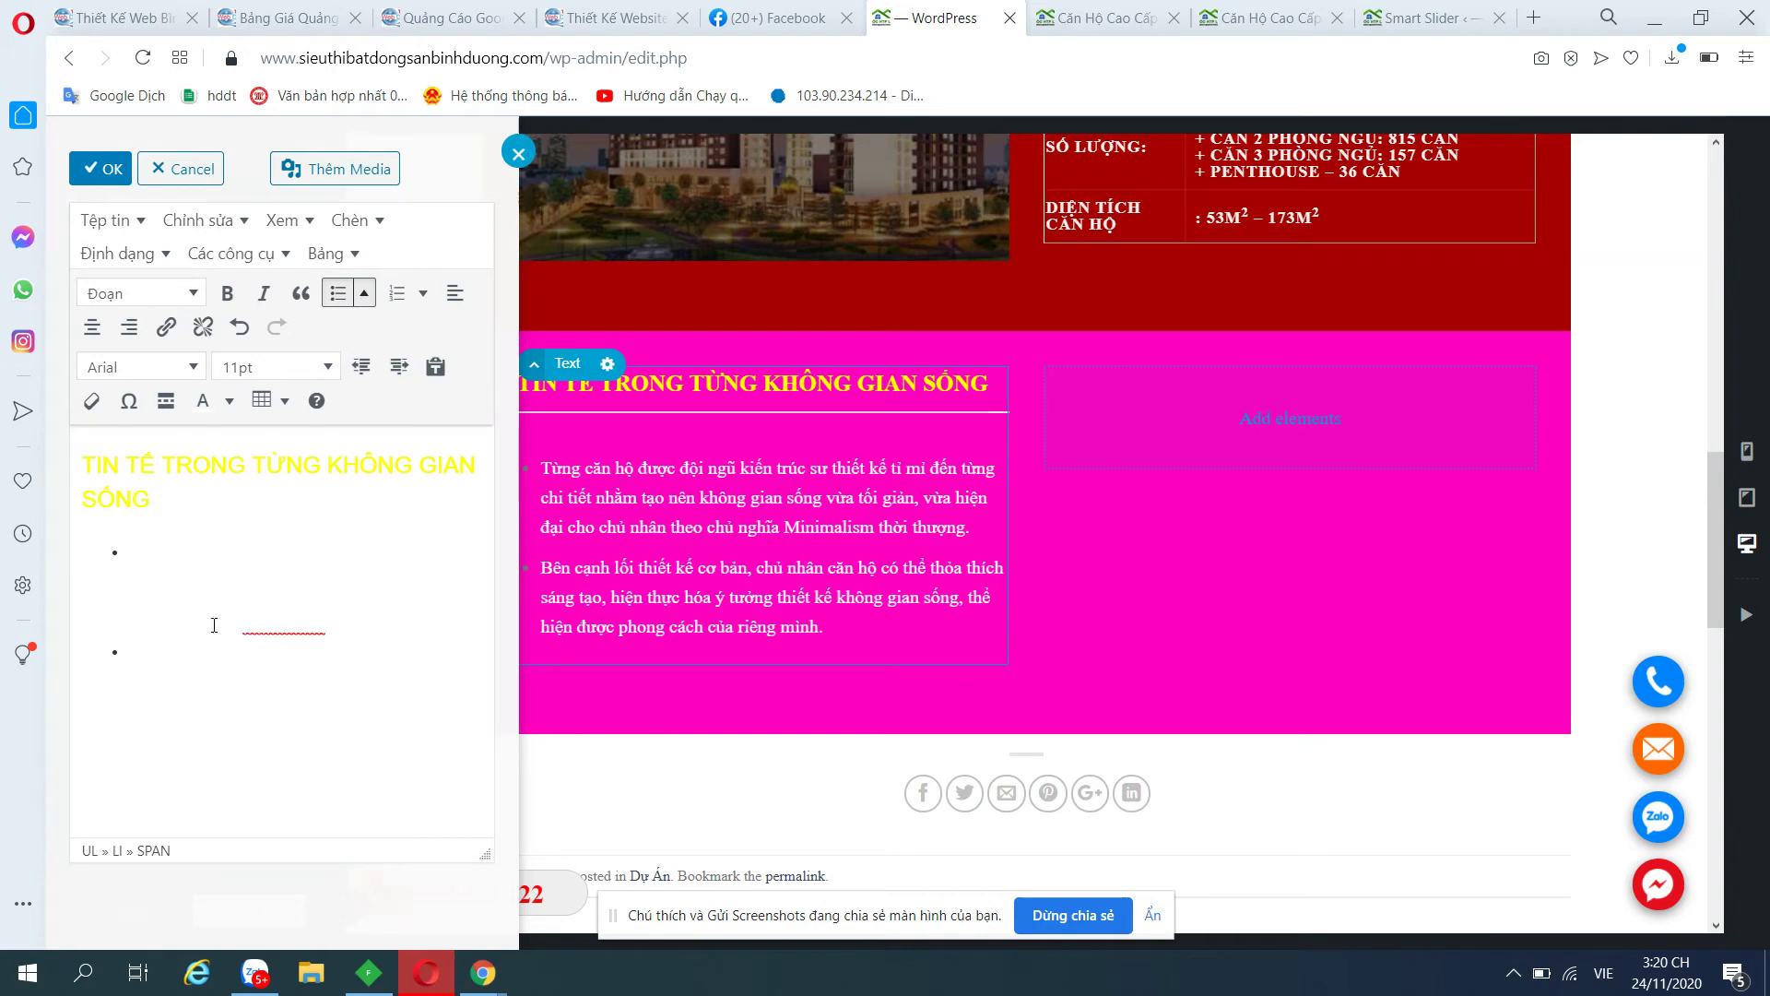
pyautogui.moveTo(118, 528)
pyautogui.mouseDown()
pyautogui.moveTo(440, 766)
pyautogui.moveTo(133, 556)
pyautogui.mouseUp()
pyautogui.click(330, 733)
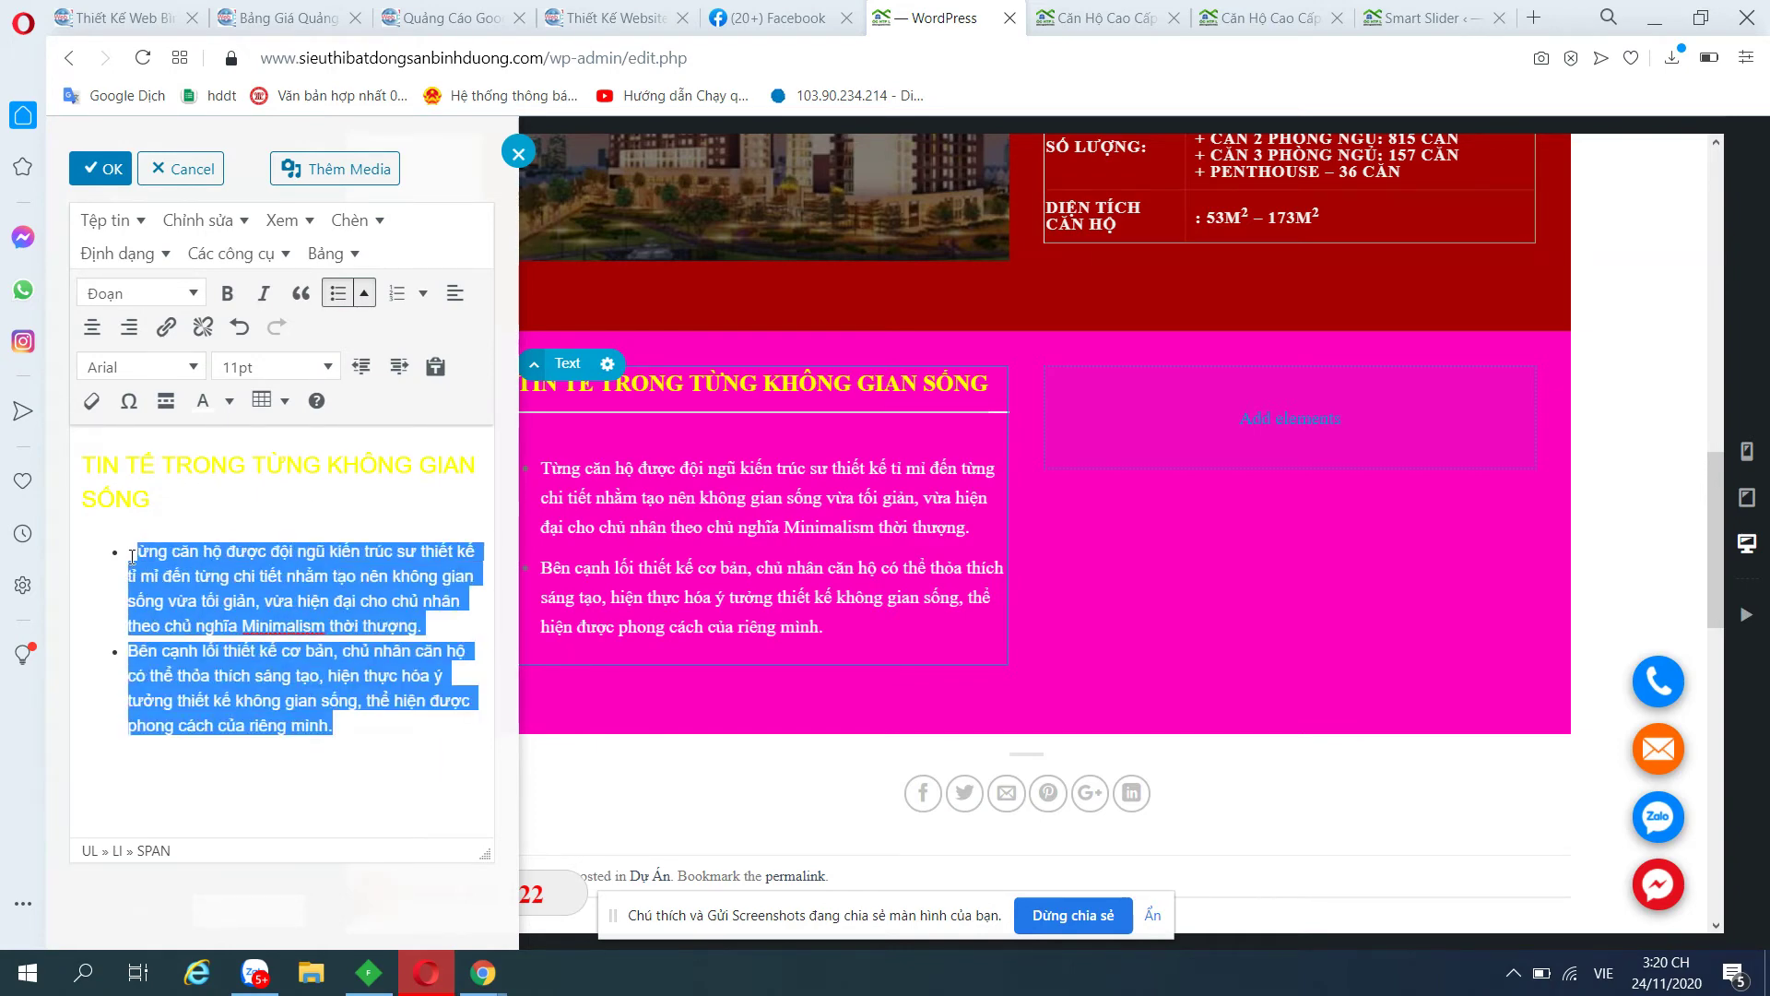
pyautogui.click(229, 400)
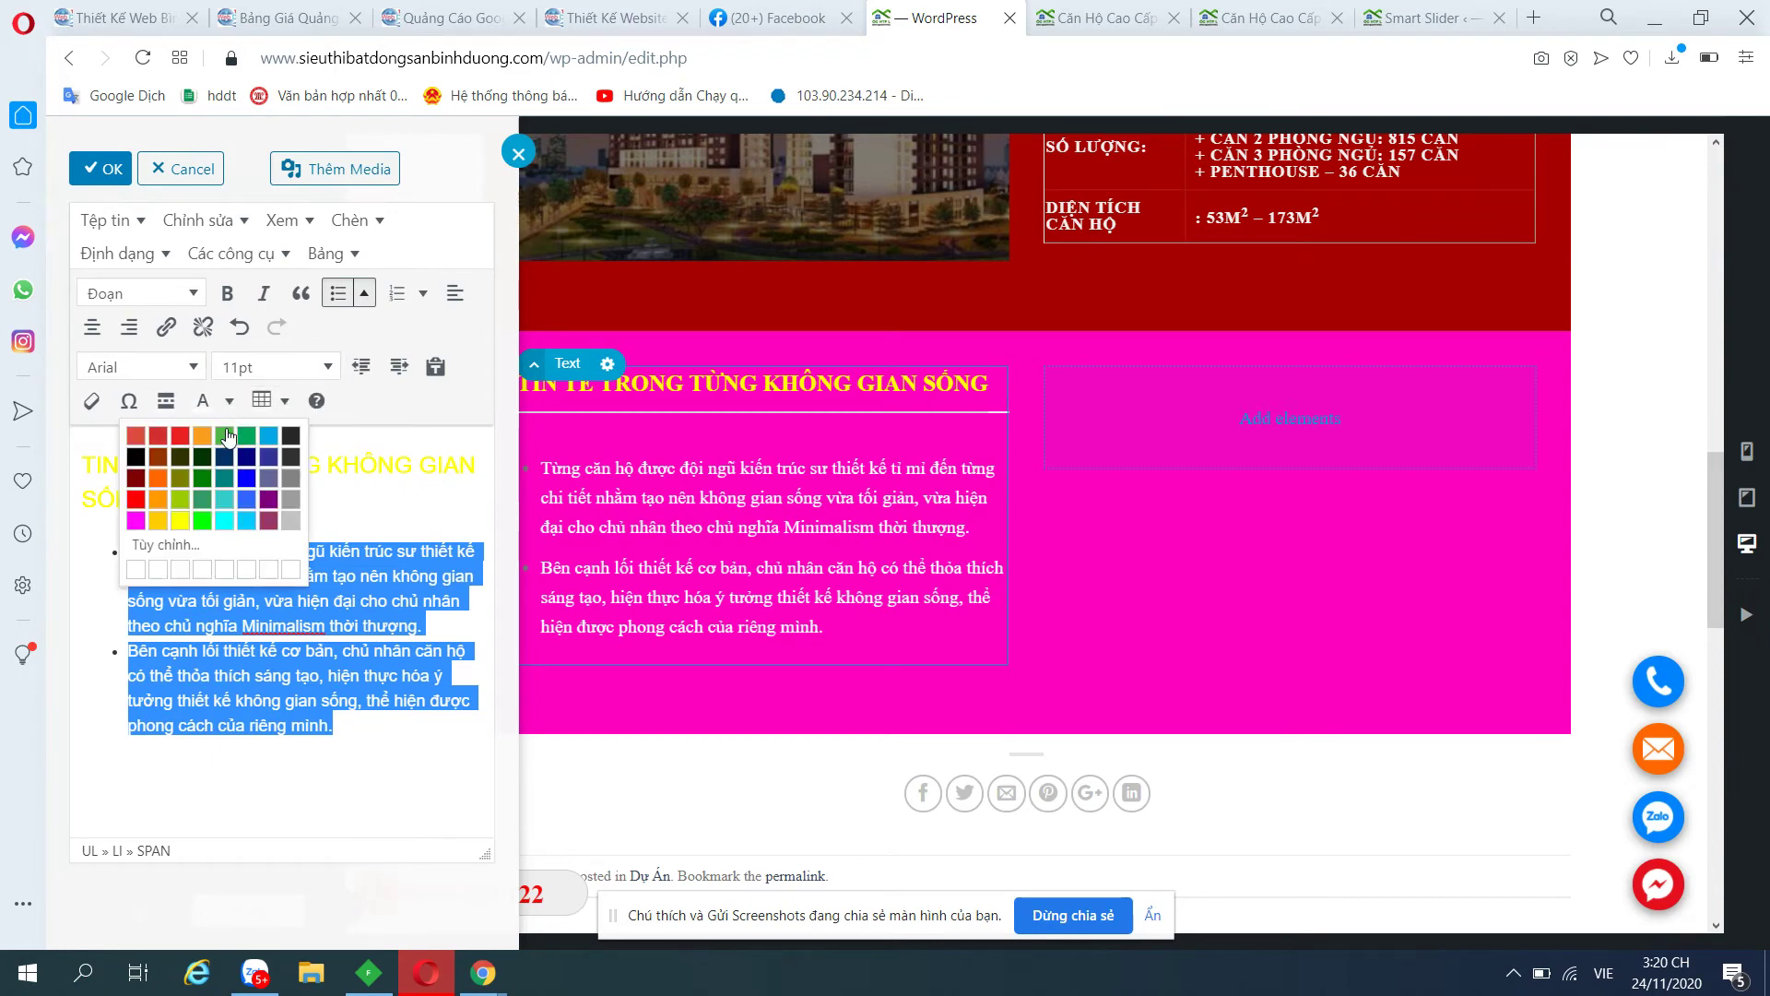
pyautogui.click(91, 400)
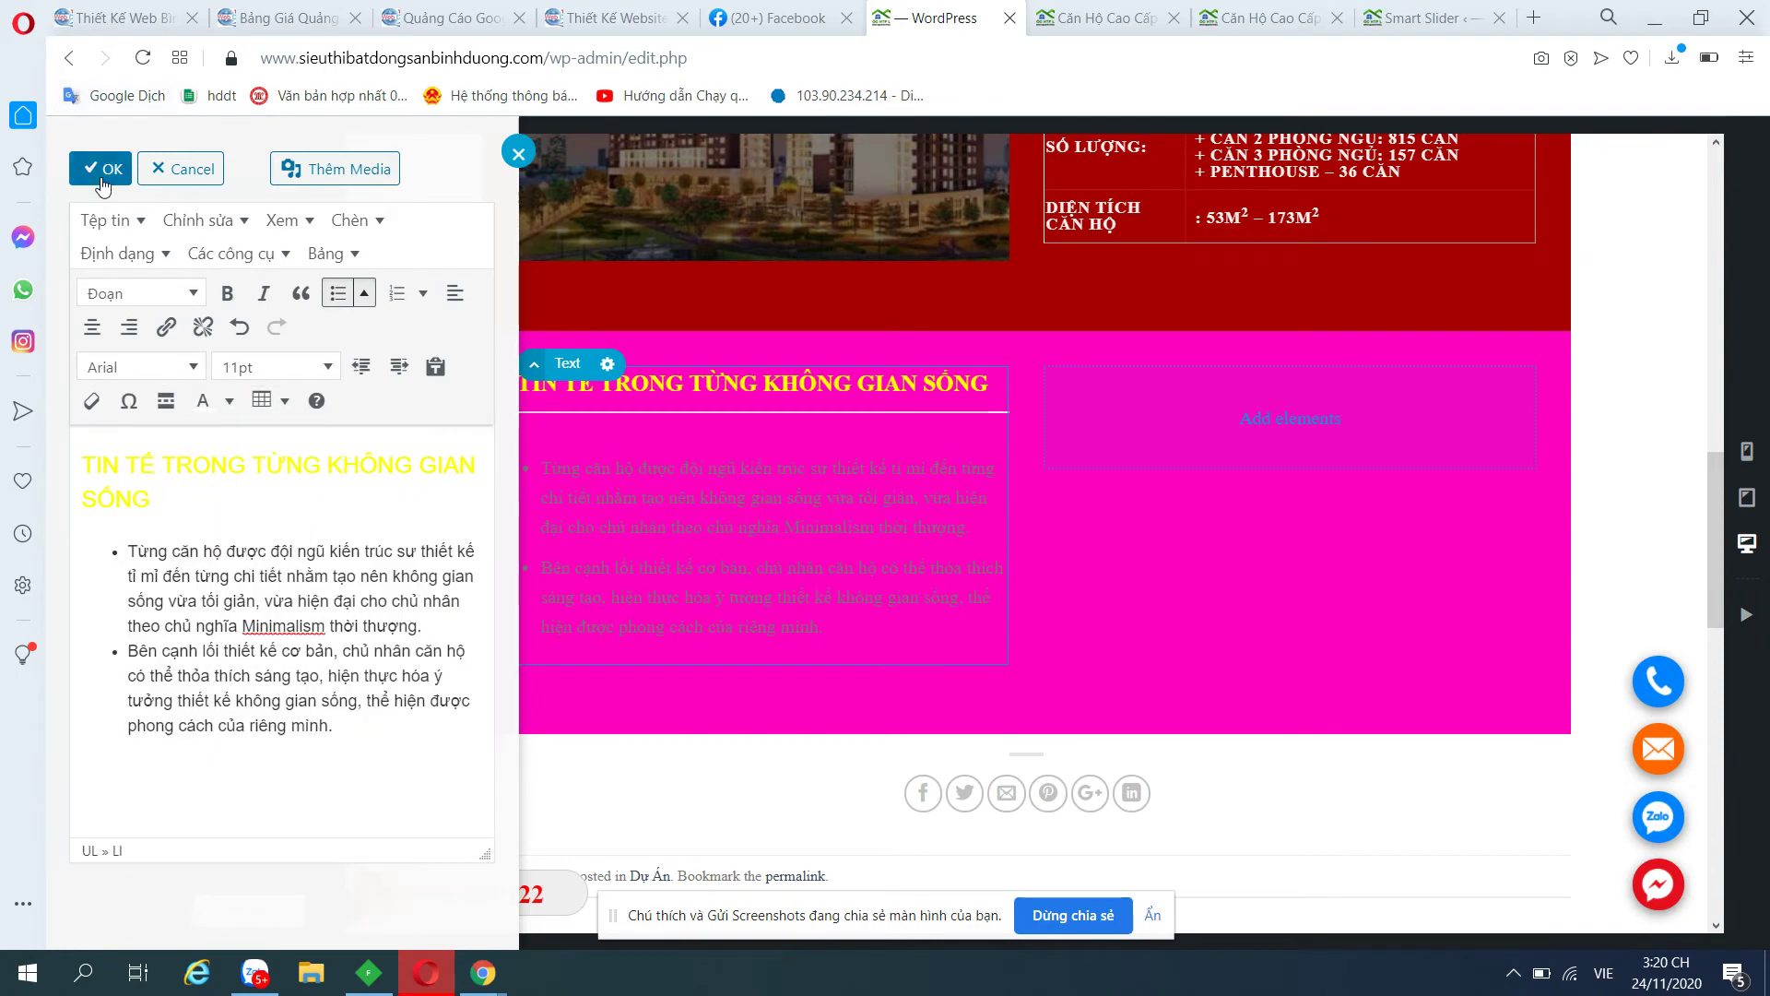
pyautogui.click(102, 175)
pyautogui.click(249, 911)
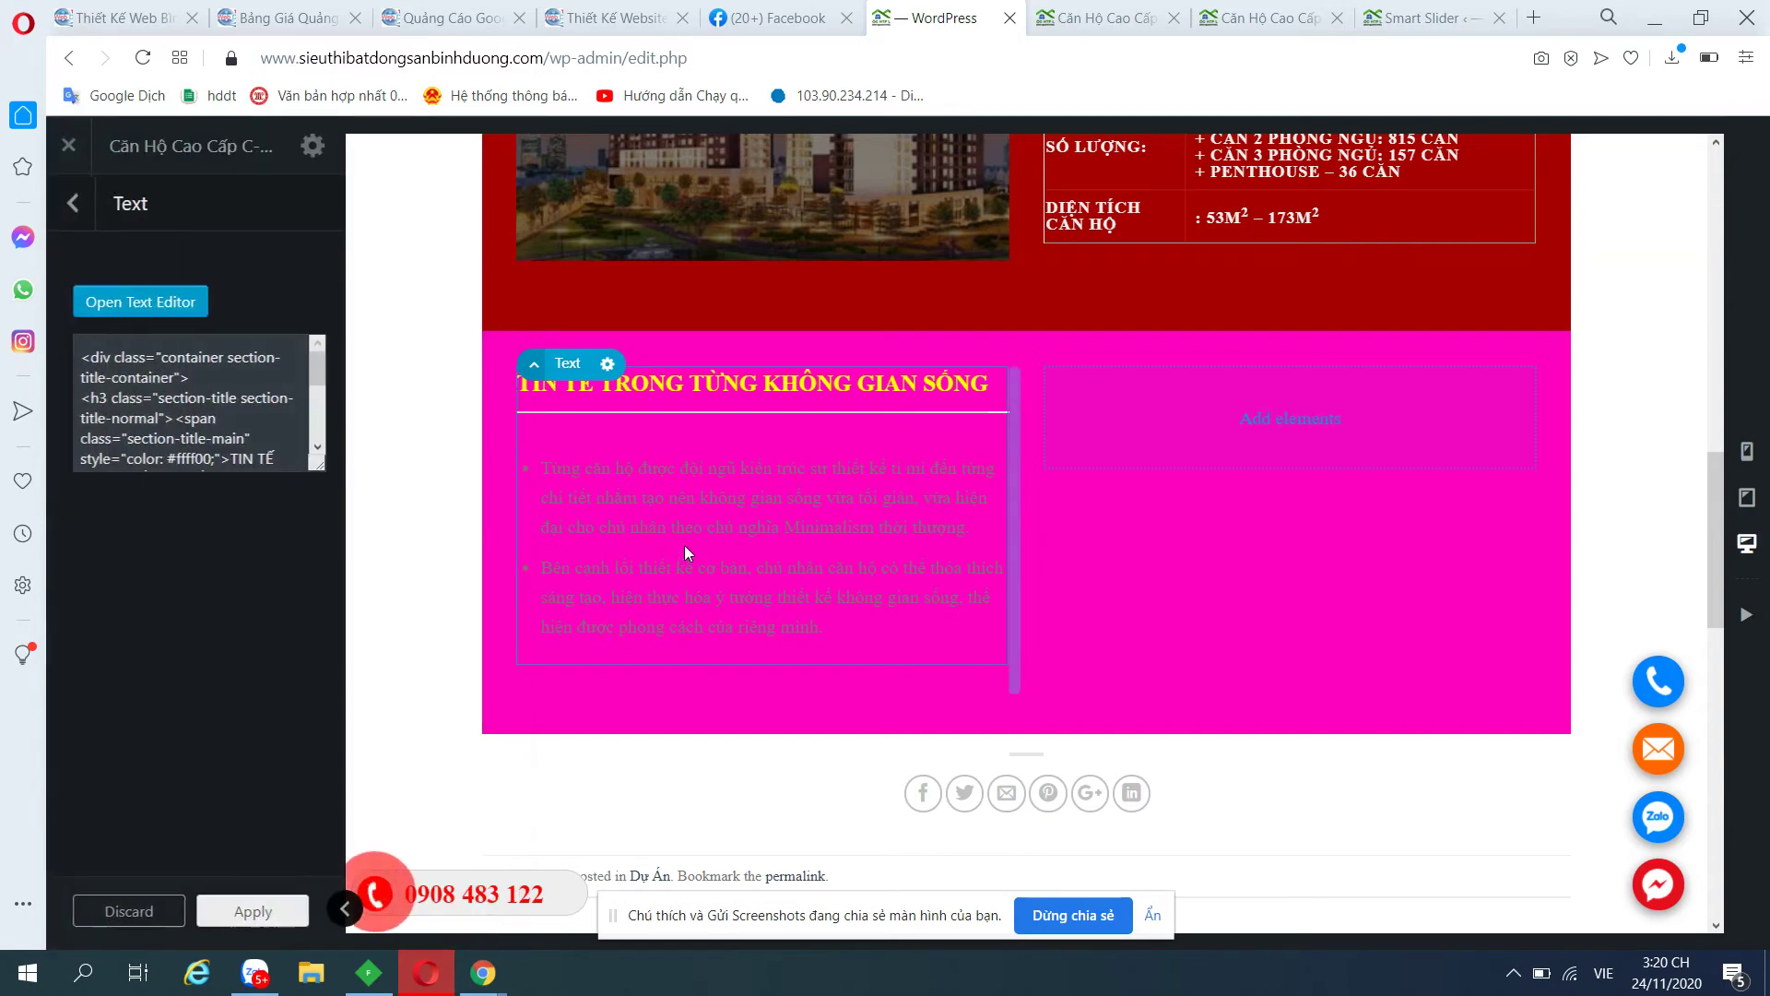
# Set the magenta section's layout Color option to Light and apply the section settings.
pyautogui.click(318, 354)
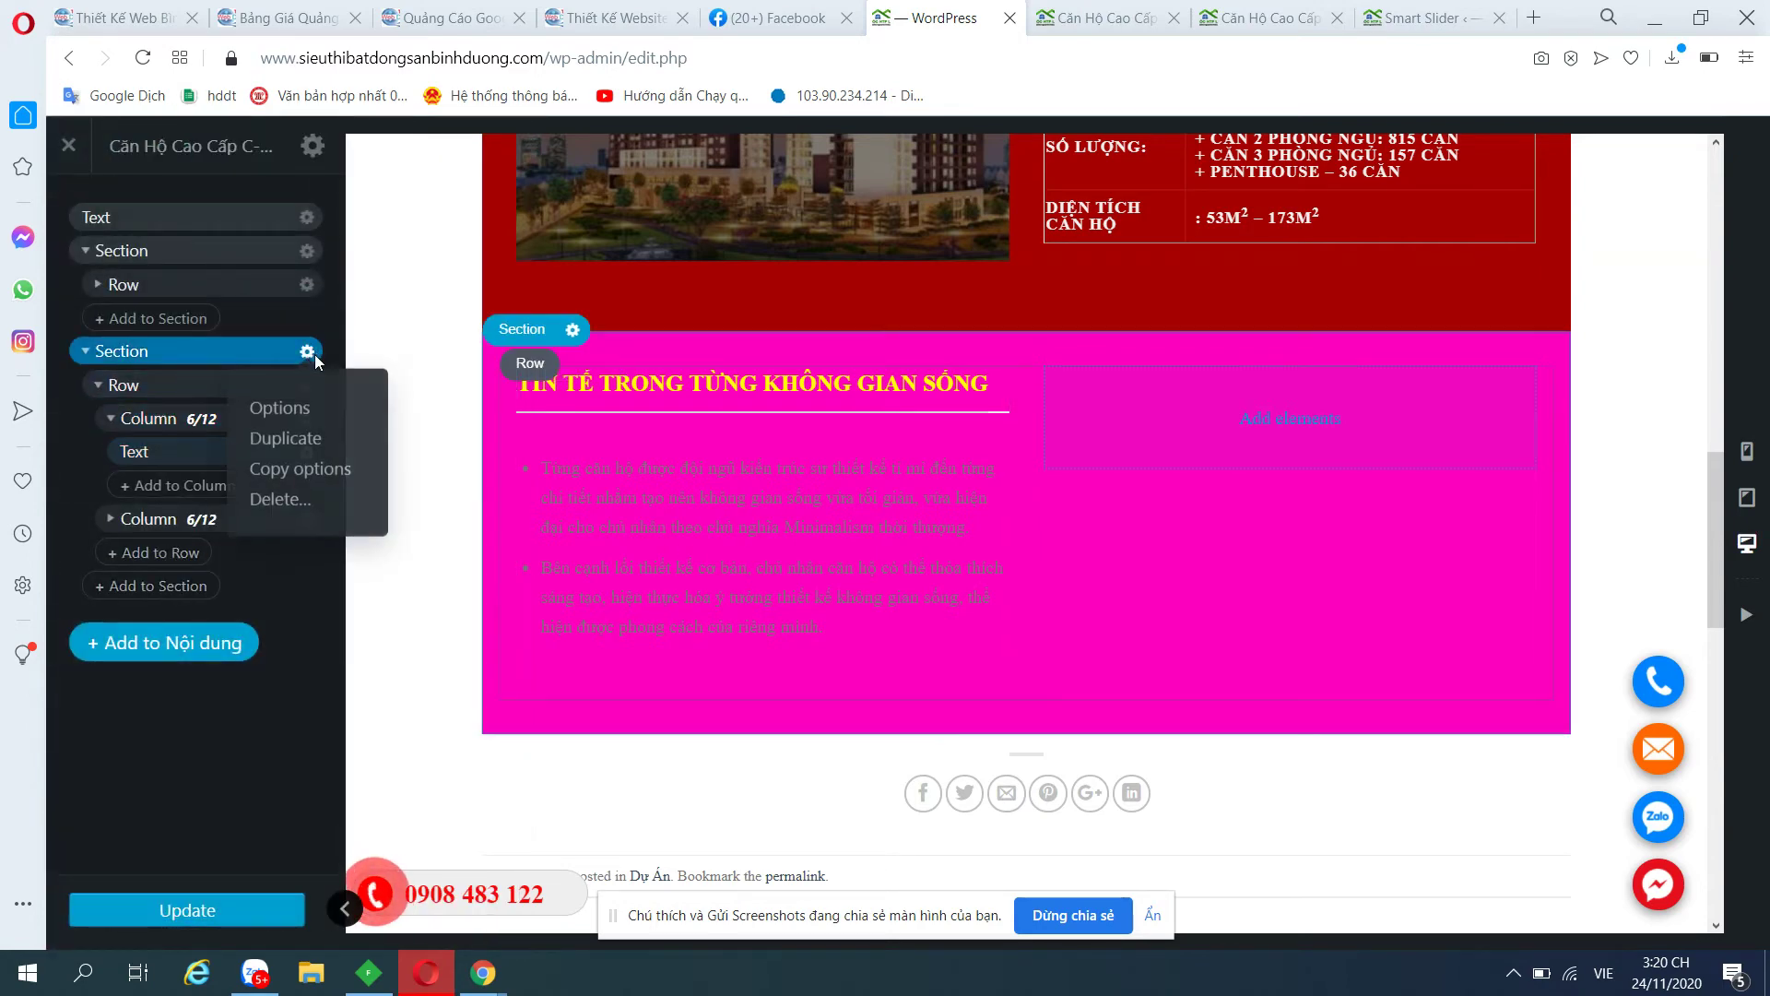
pyautogui.click(279, 409)
pyautogui.scroll(-1, 247, 680)
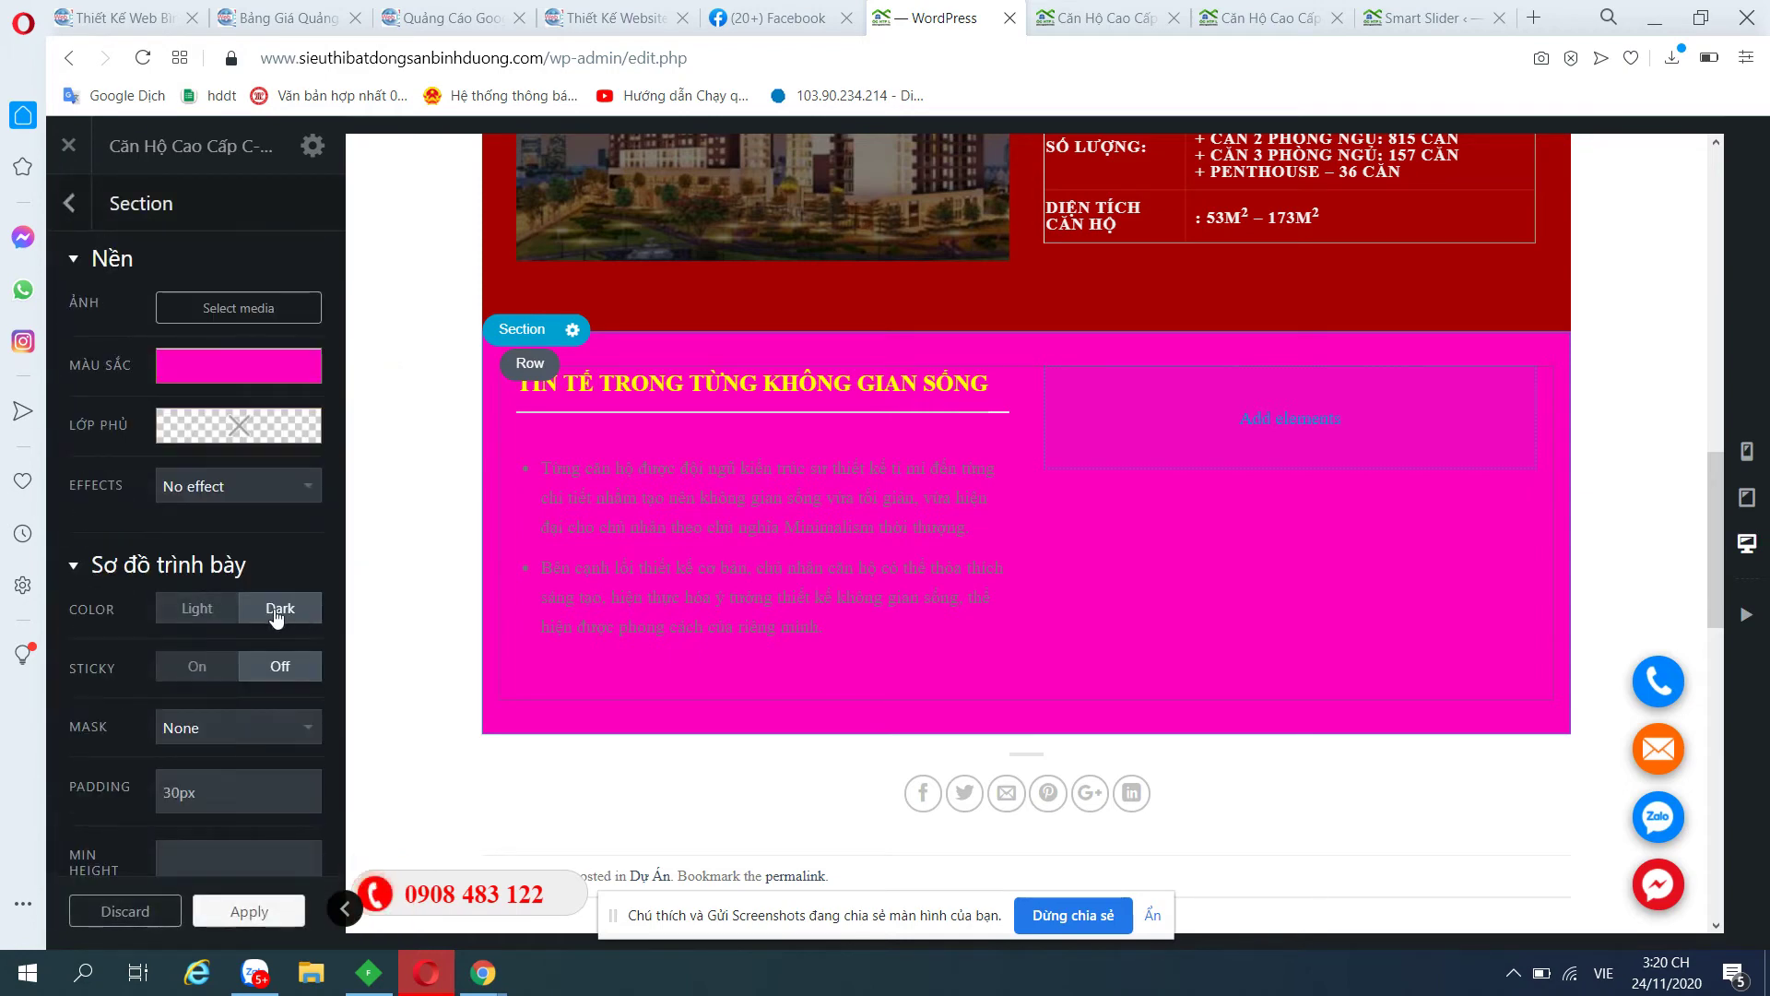
pyautogui.click(204, 614)
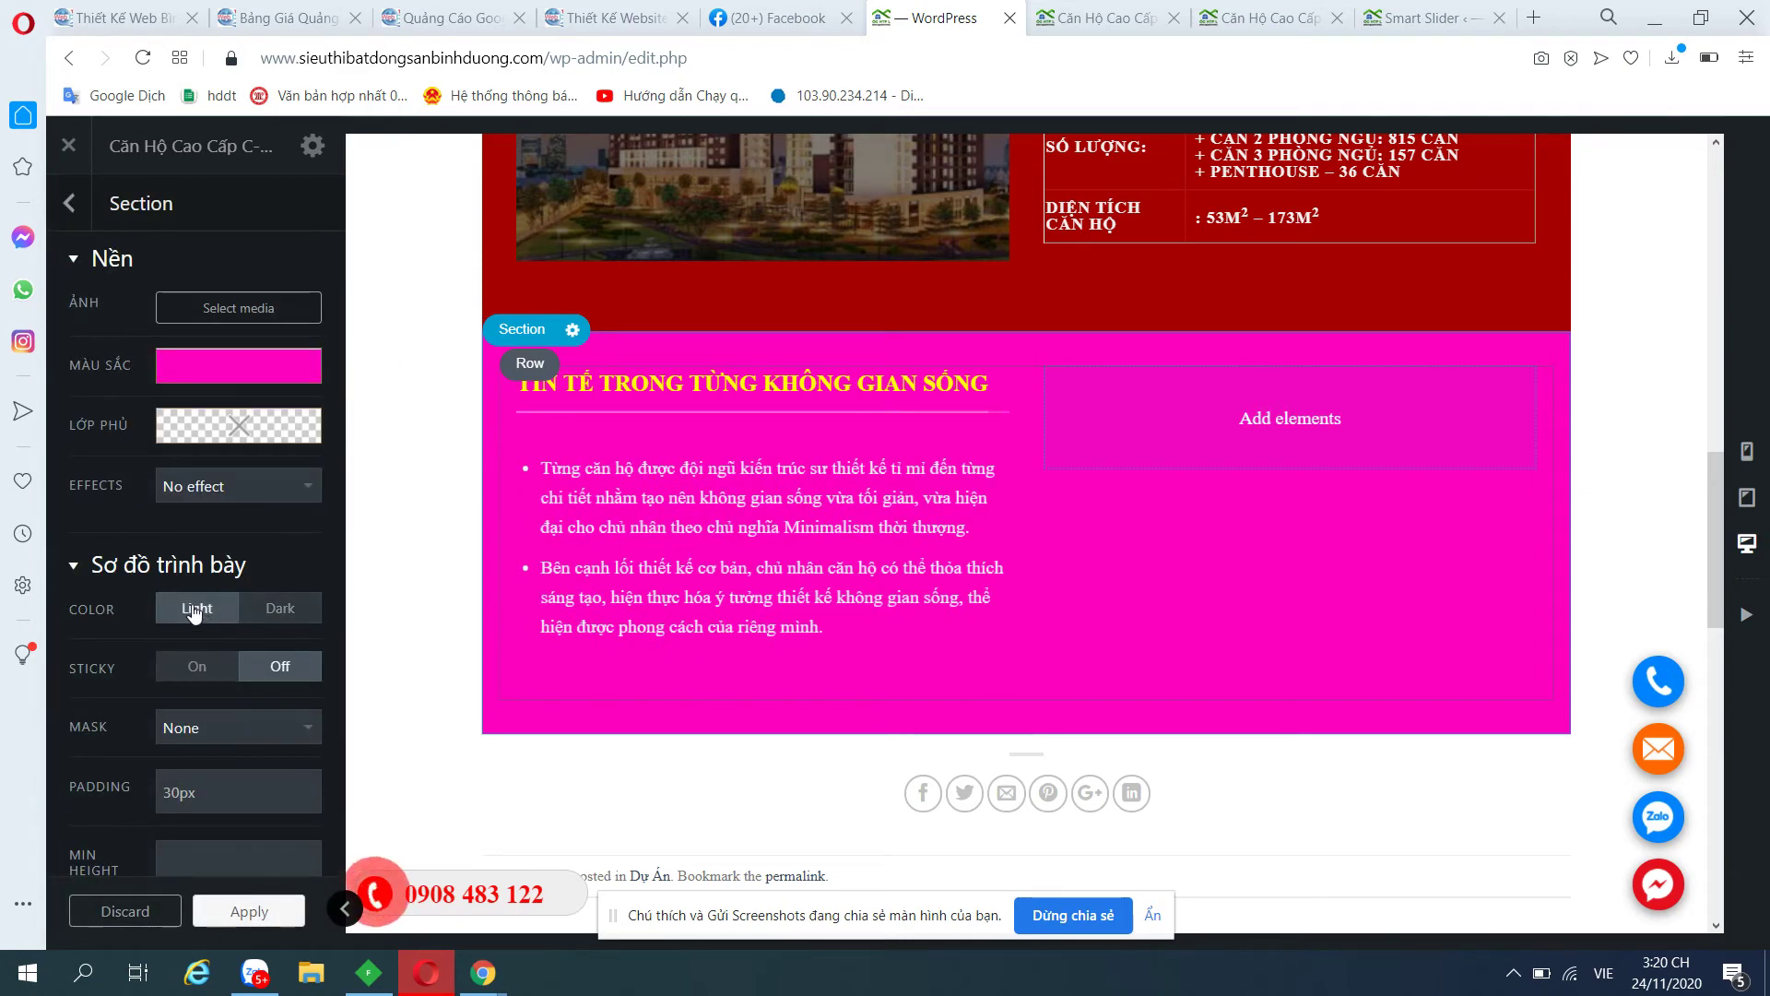
pyautogui.click(267, 920)
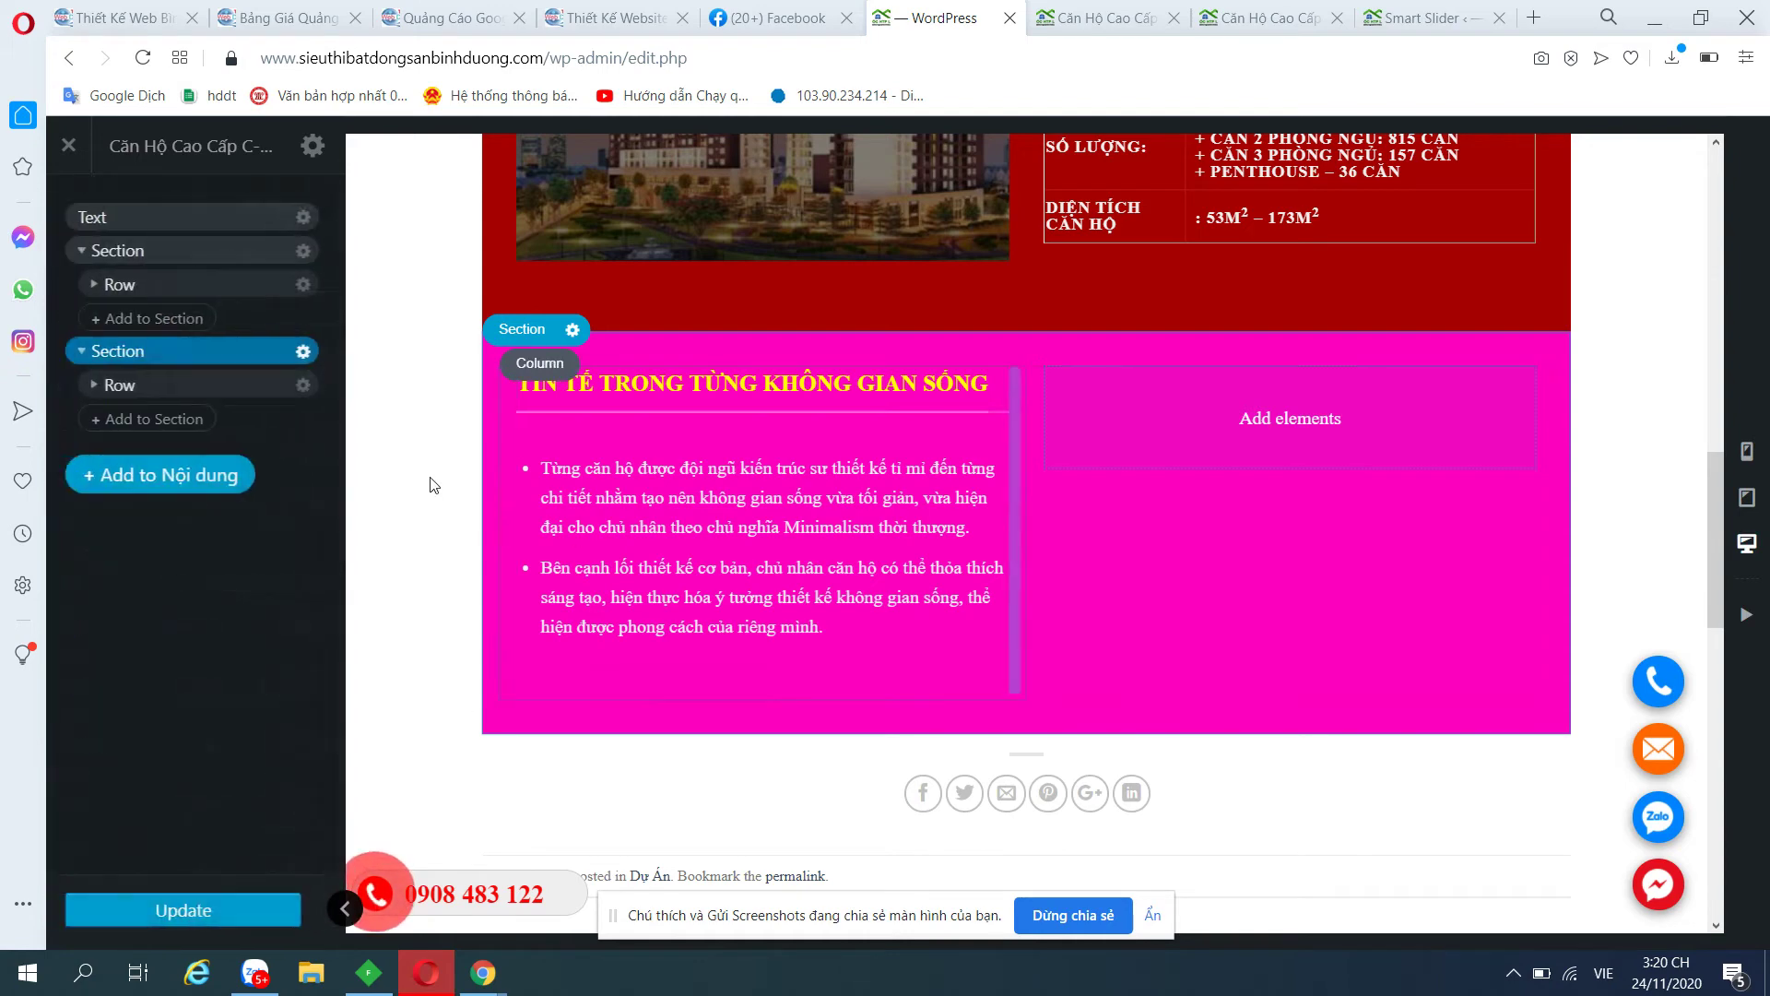
# Reopen the text block's editor, check the bullet paragraphs' formatting and close it with the content as is.
pyautogui.click(613, 567)
pyautogui.click(182, 303)
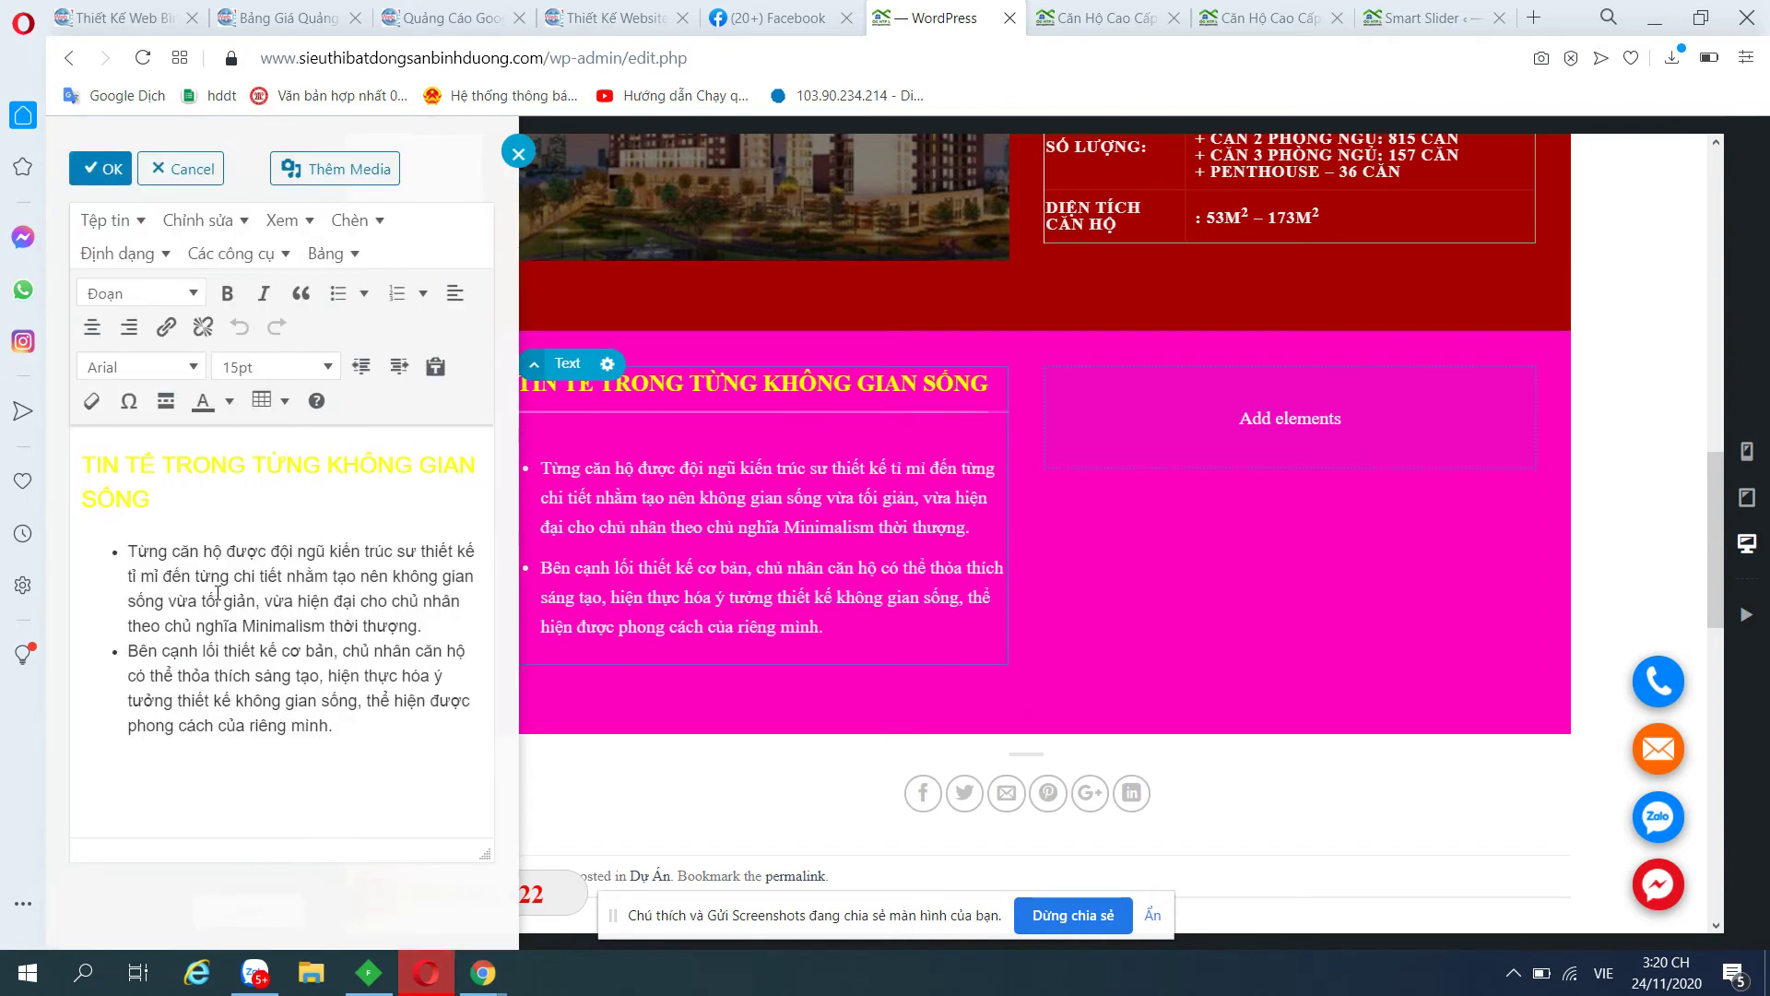
pyautogui.moveTo(124, 544); pyautogui.dragTo(352, 724)
pyautogui.click(352, 724)
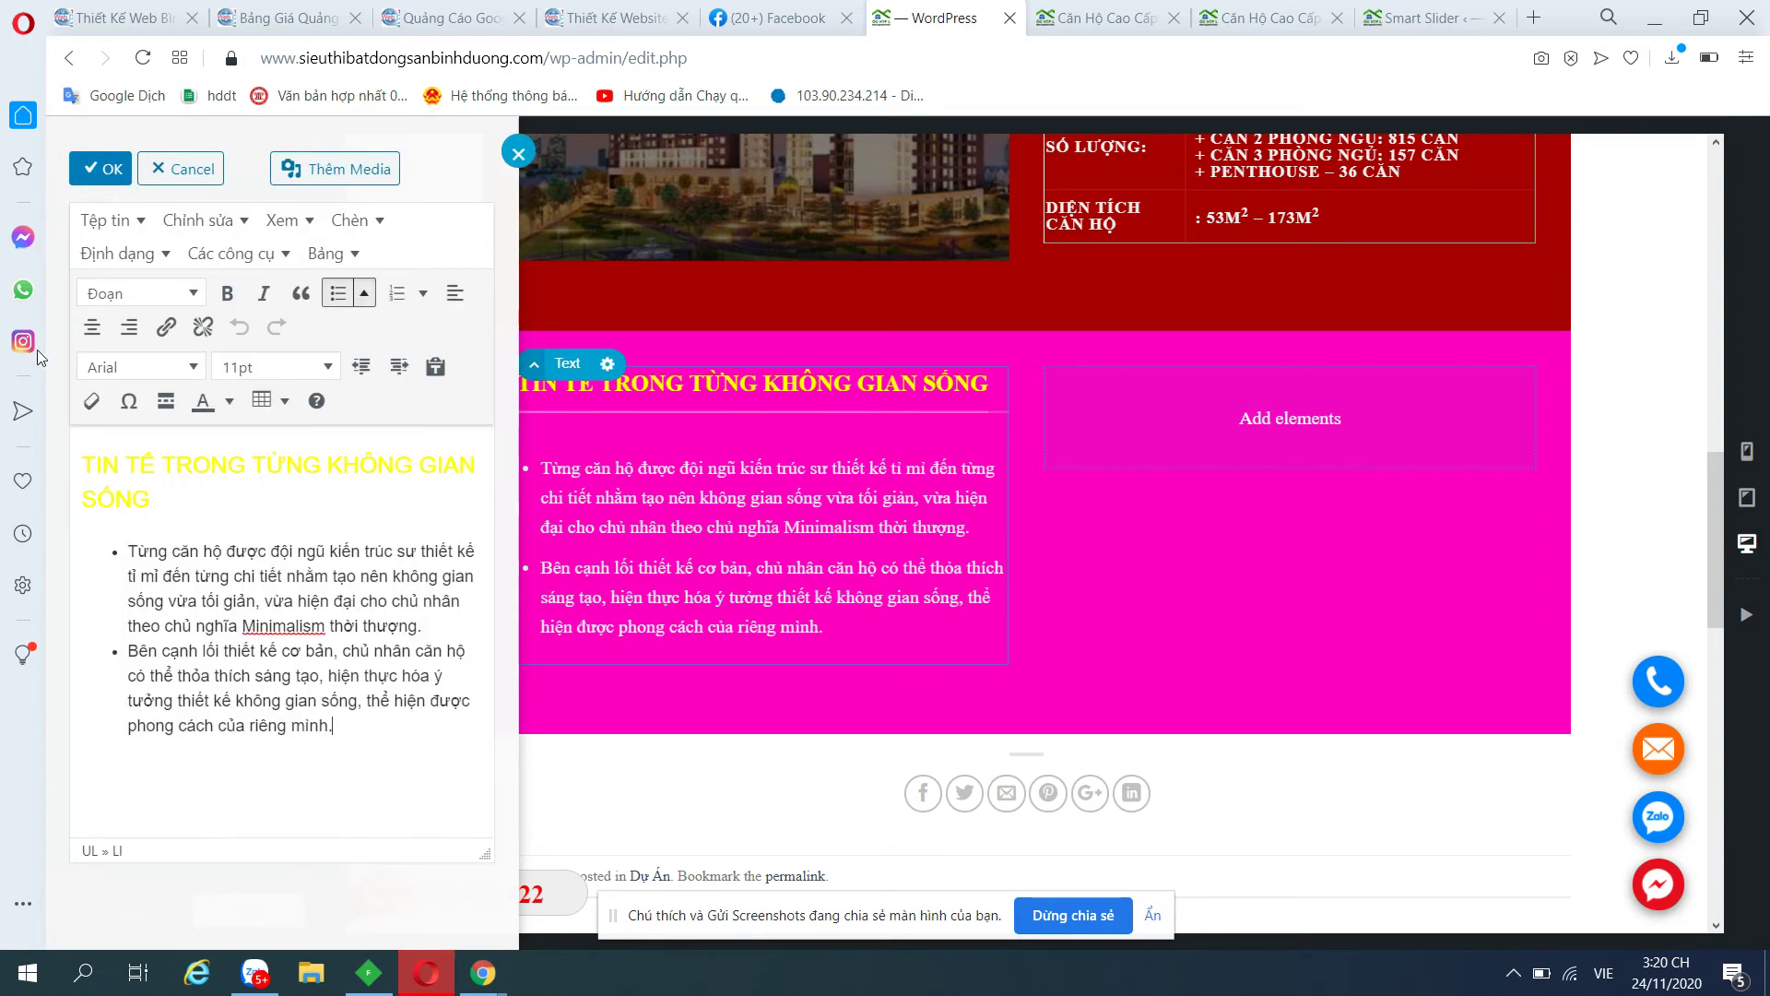
pyautogui.click(111, 169)
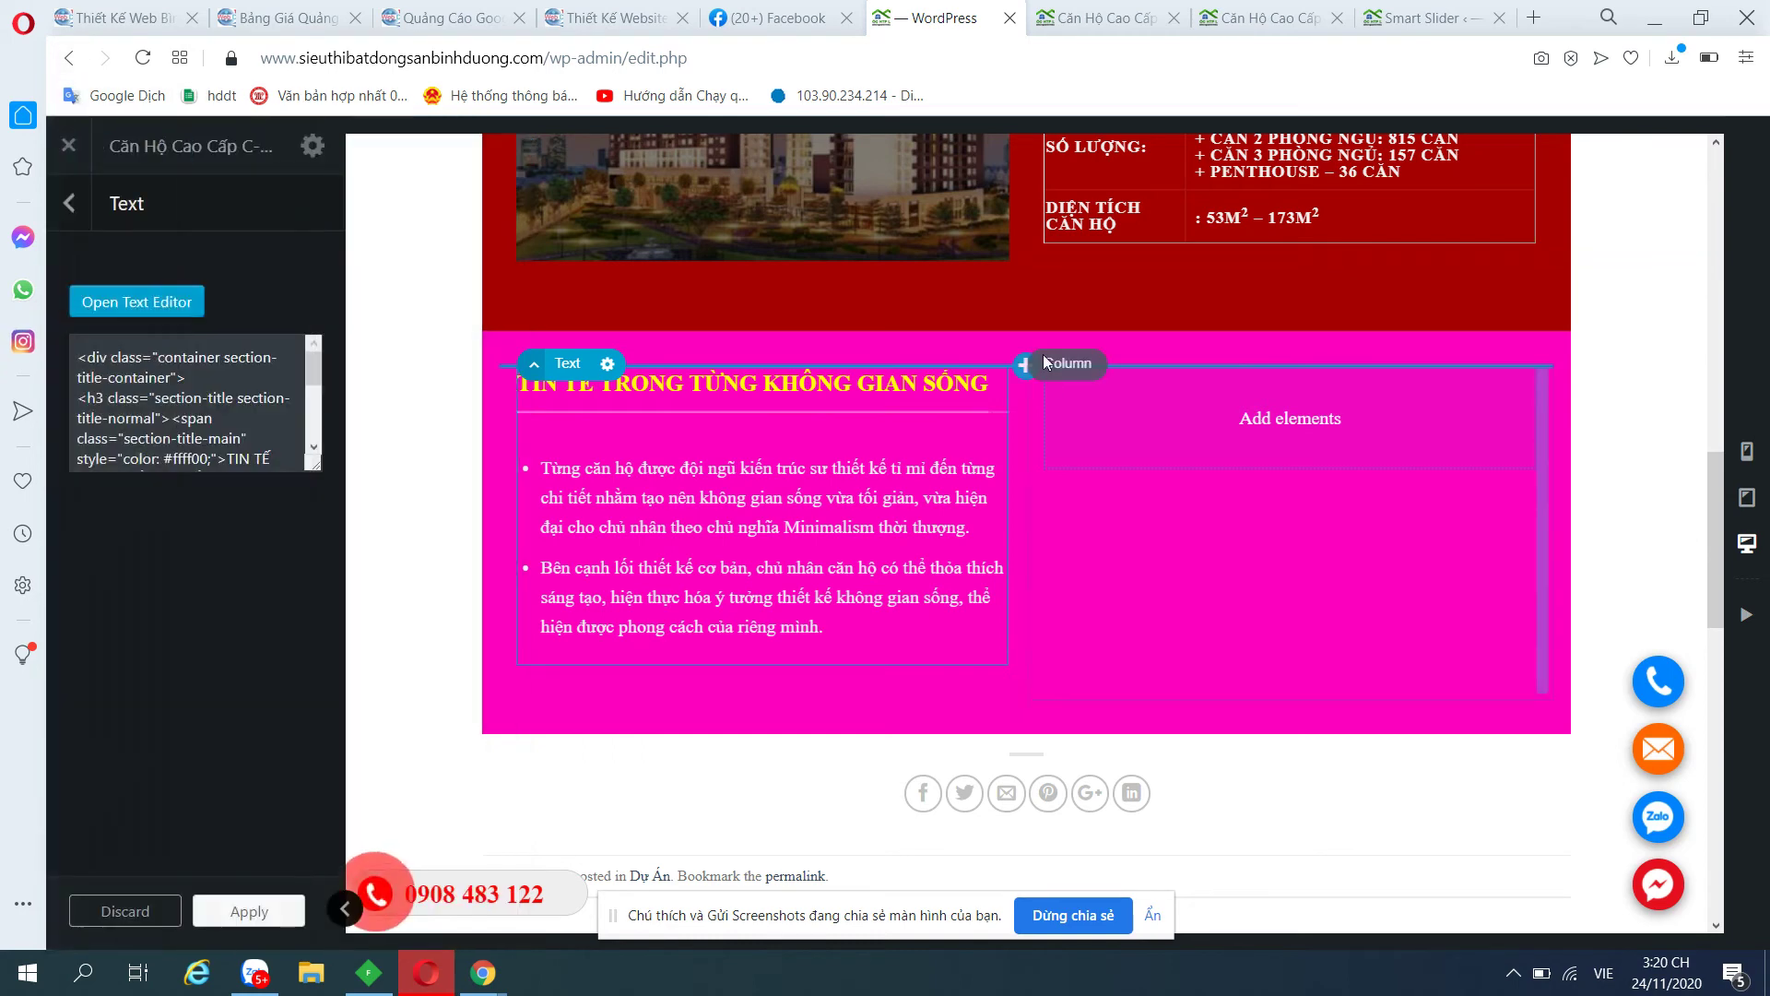
# Add an Image element to the empty second column of the magenta section.
pyautogui.click(1290, 420)
pyautogui.scroll(-8, 221, 645)
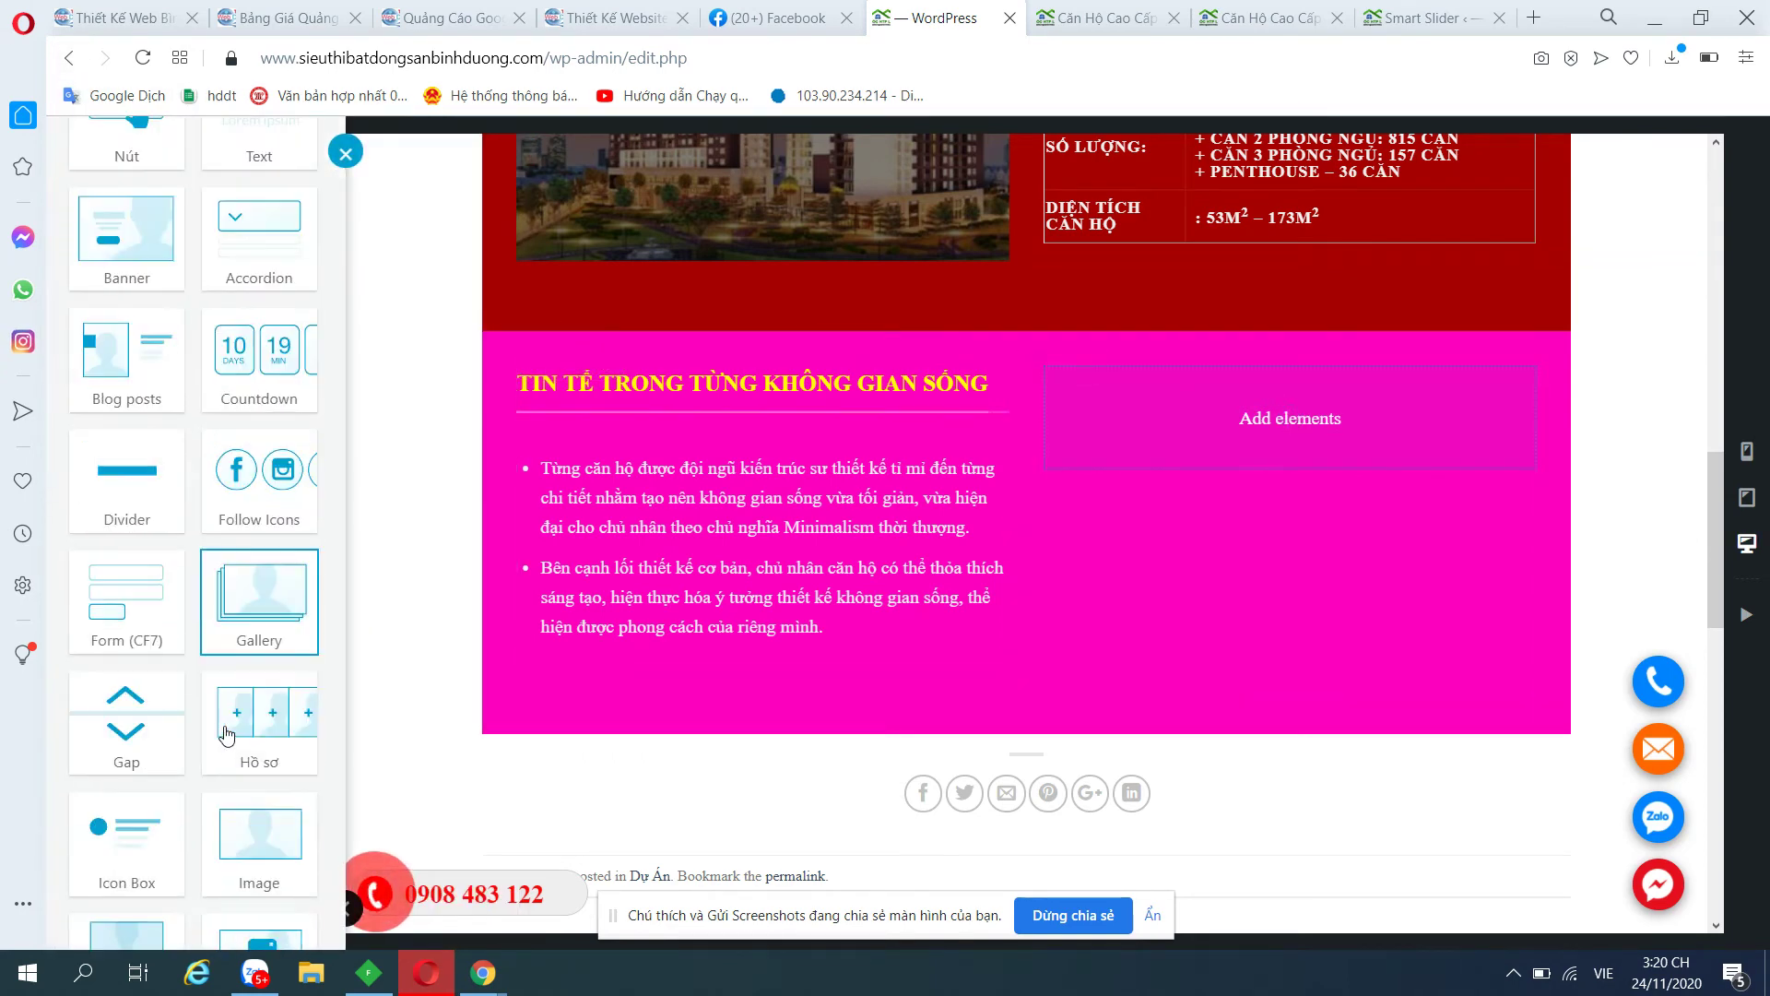
pyautogui.click(277, 518)
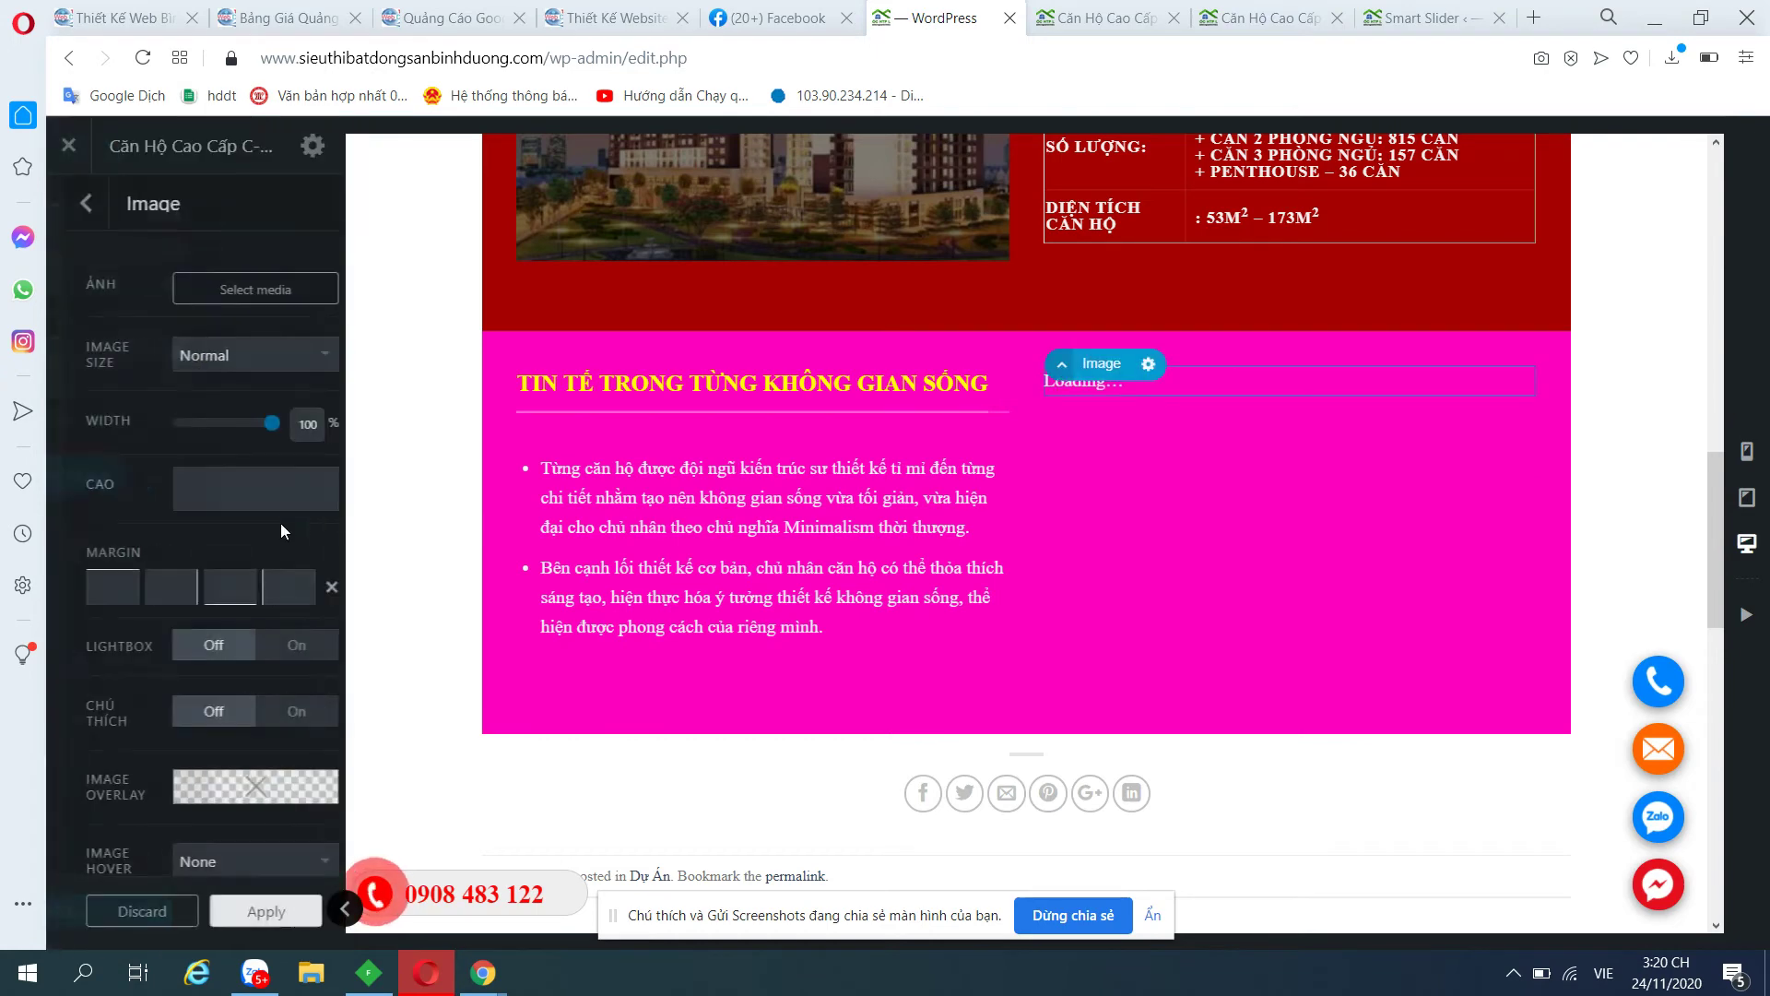
# Save the interior collage image from the published C-Skyview page as sieu-thi-bat-dong-san-binh-duong-8.jpg and return to the builder.
pyautogui.click(1097, 18)
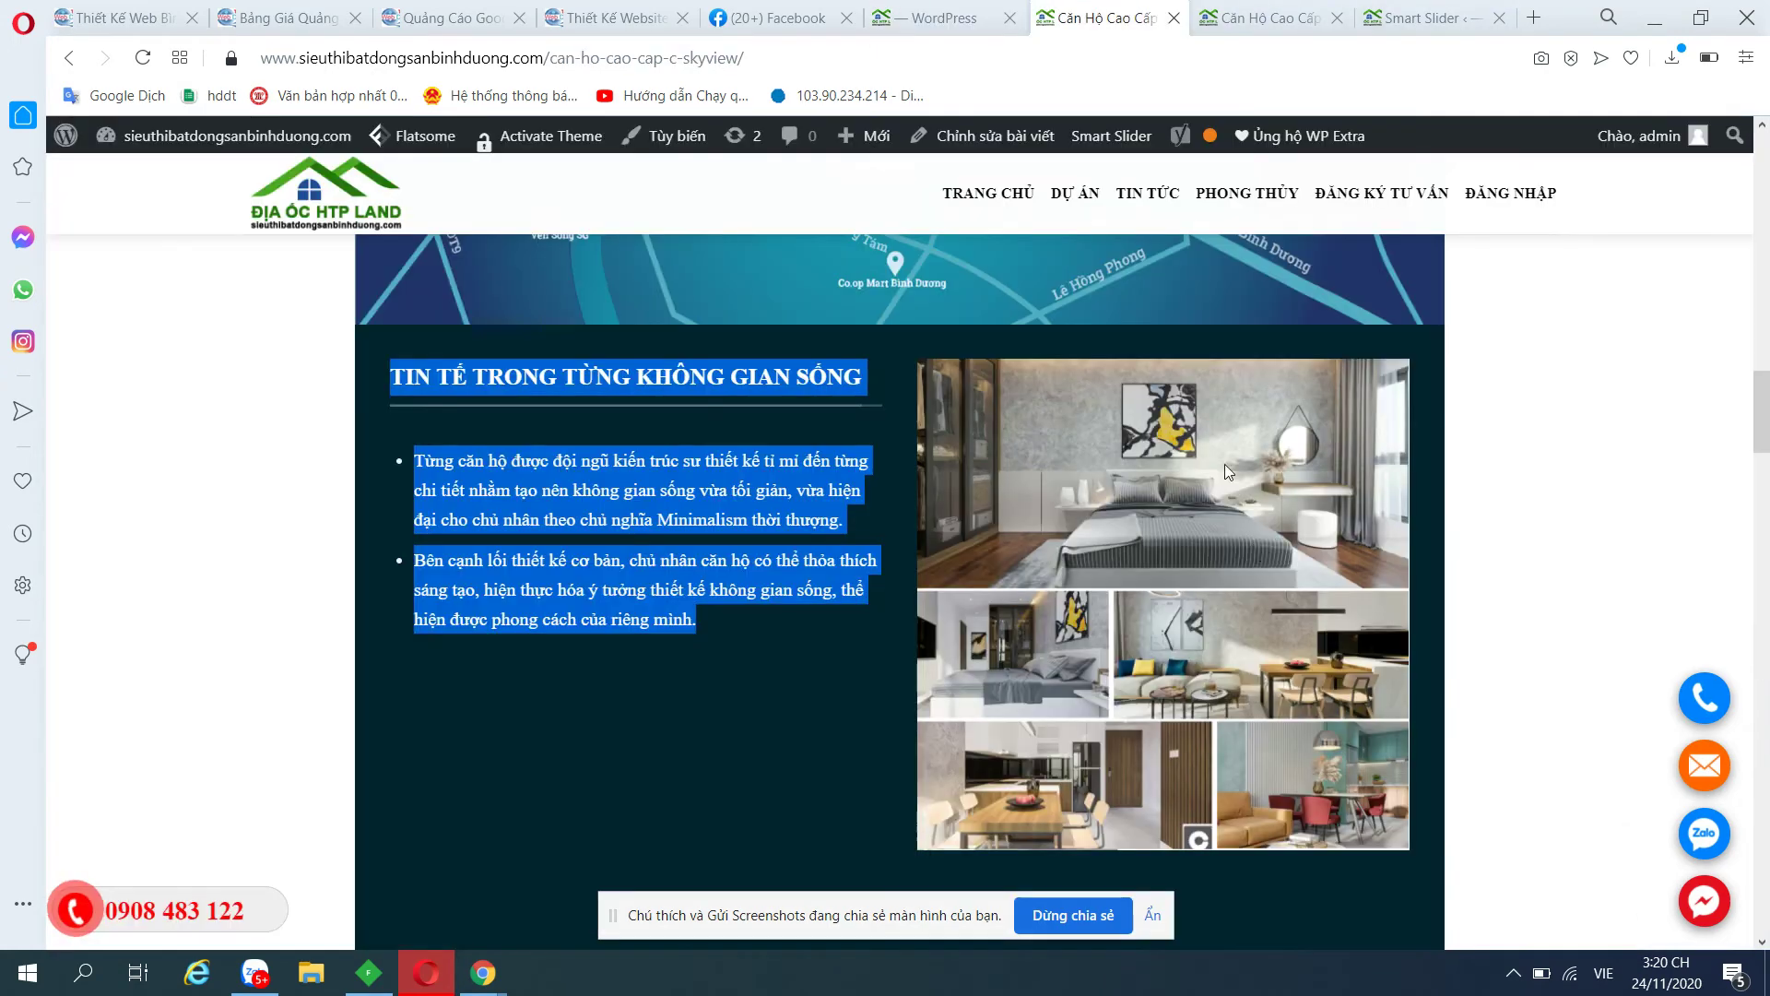
pyautogui.rightClick(1188, 530)
pyautogui.click(1296, 581)
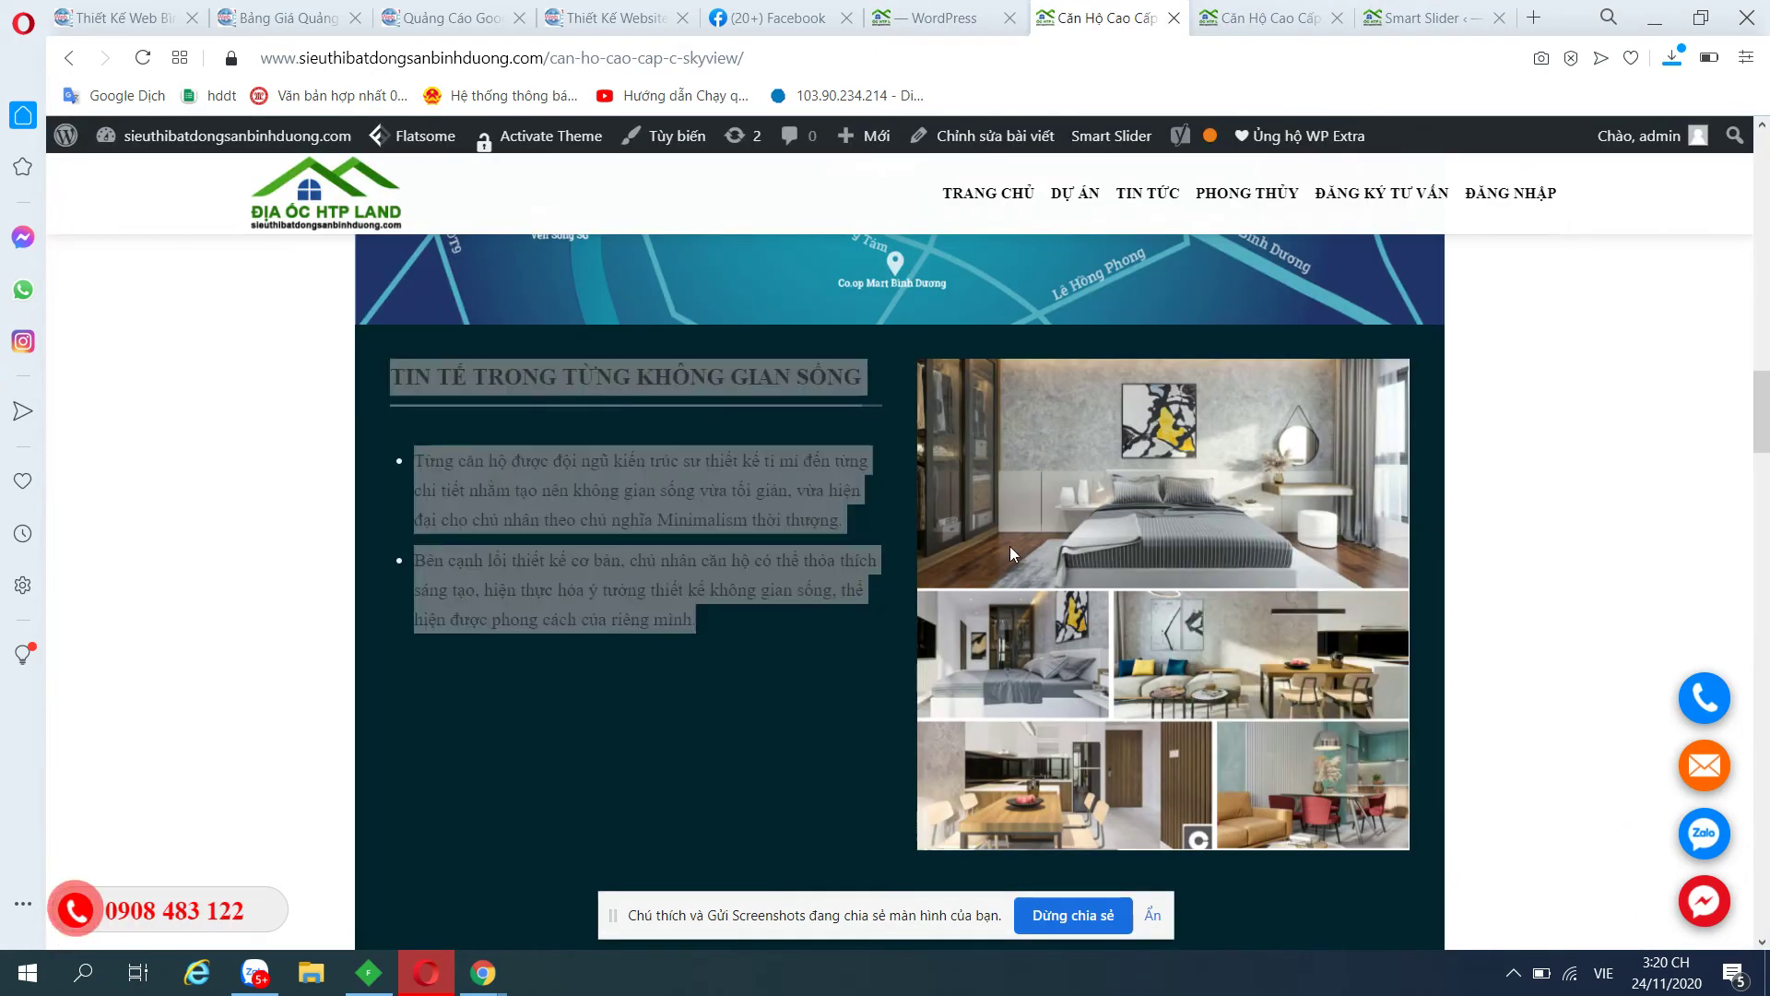
pyautogui.click(929, 758)
pyautogui.click(940, 18)
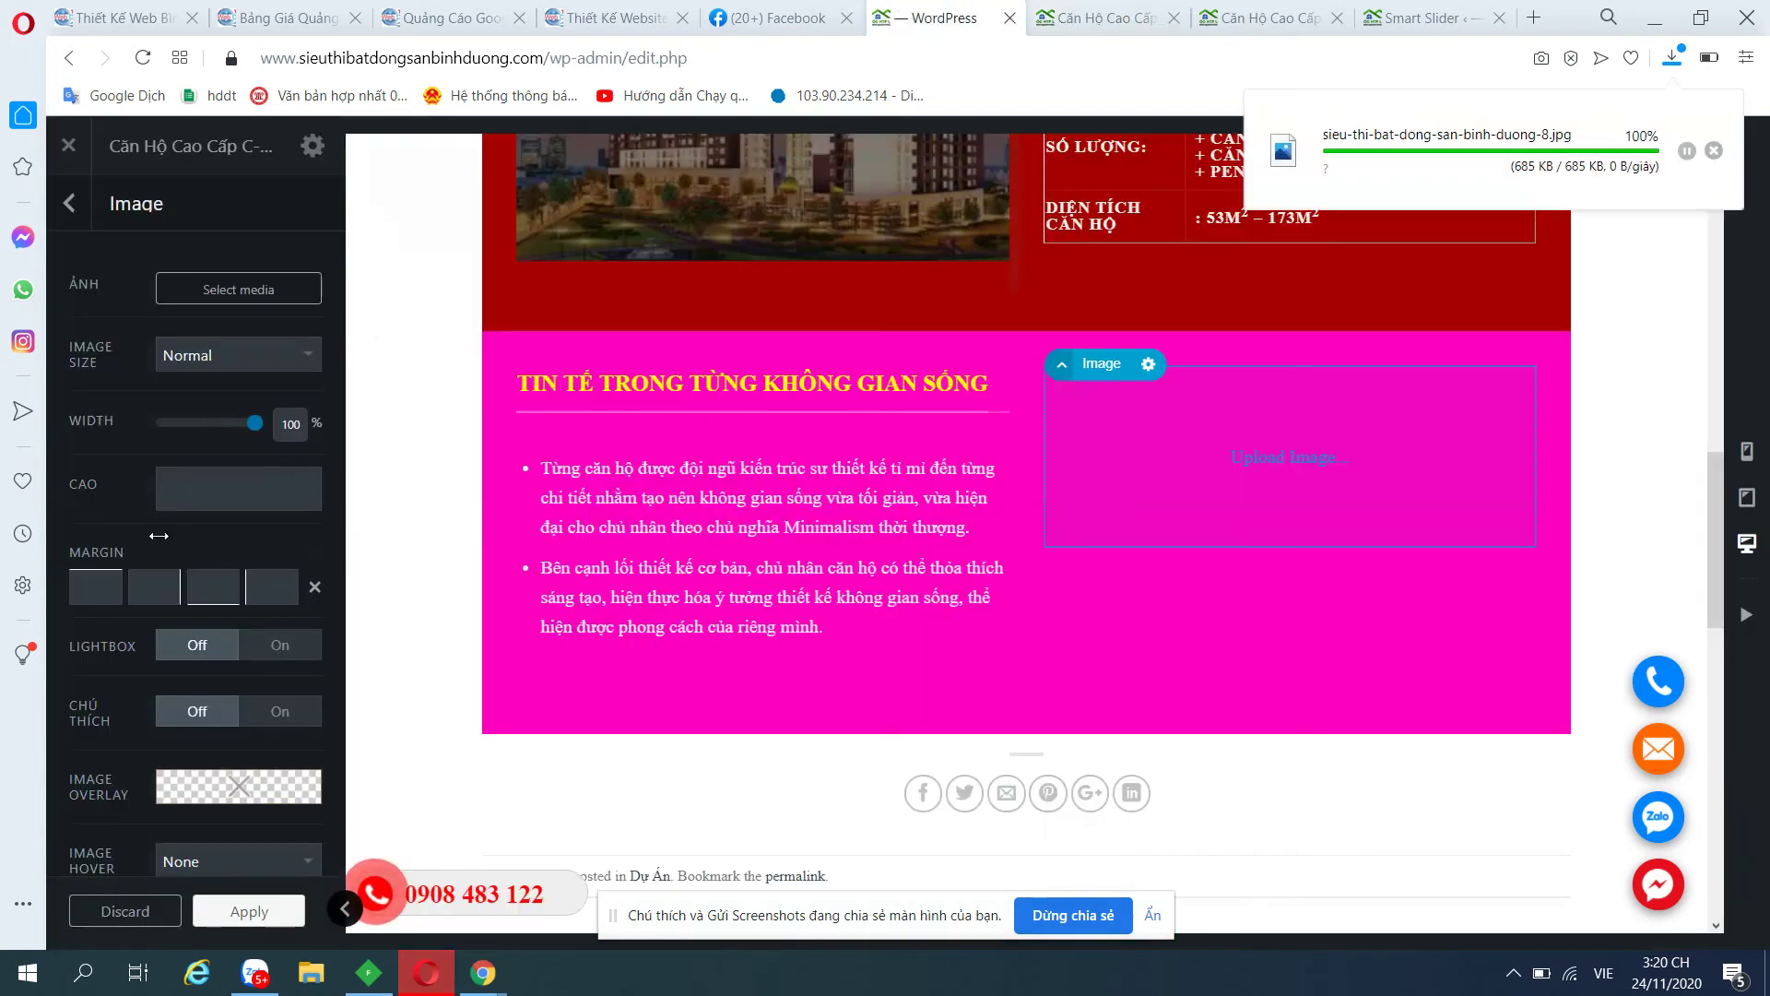
# Upload sieu-thi-bat-dong-san-binh-duong-8.jpg as the new Image element's picture and apply the element's settings.
pyautogui.click(221, 292)
pyautogui.click(171, 232)
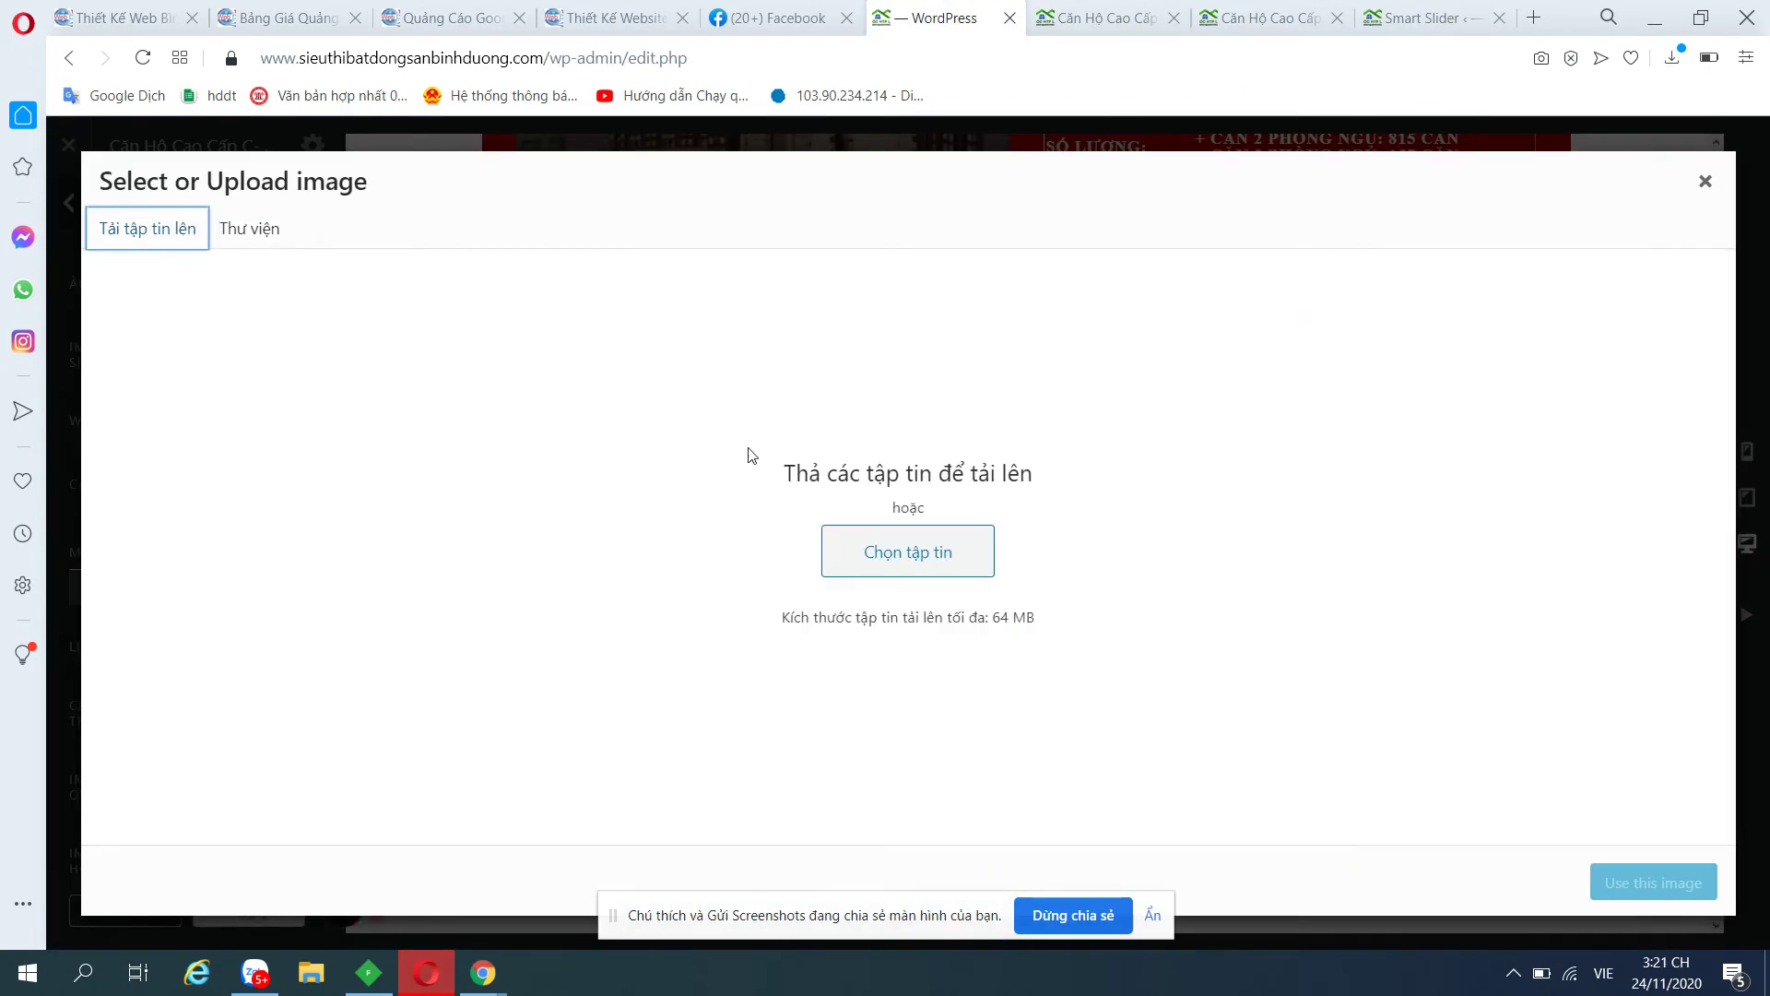
pyautogui.click(876, 549)
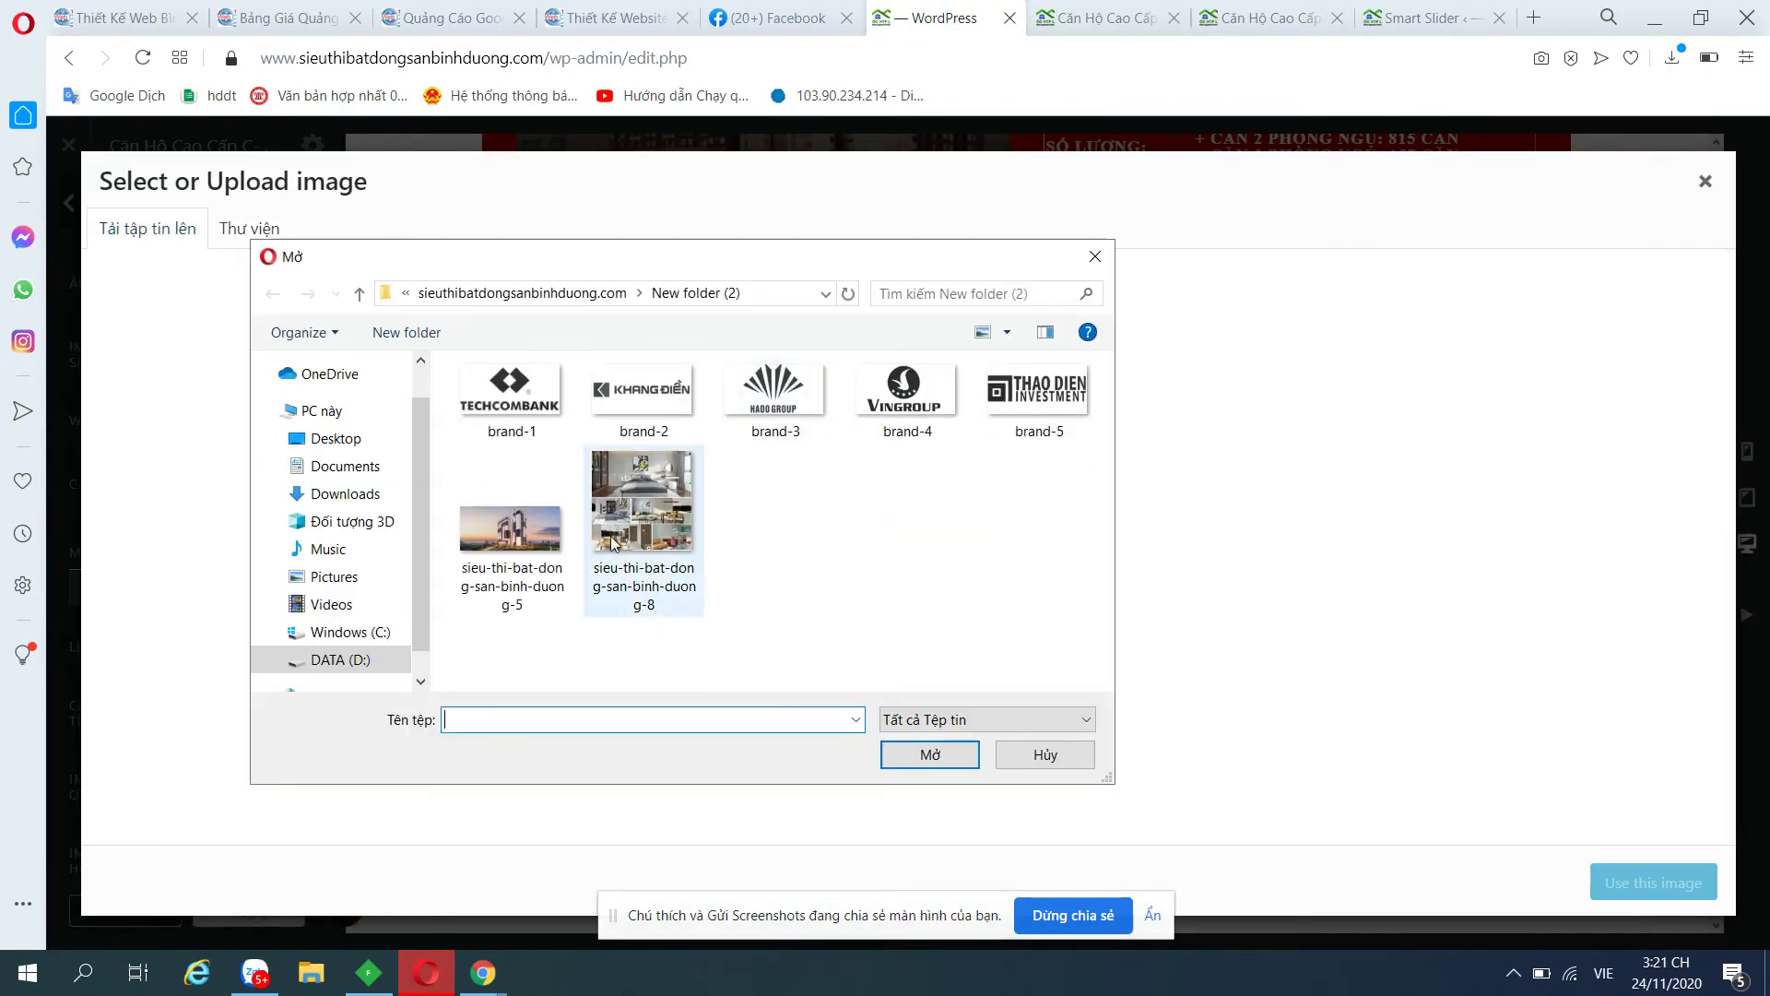
pyautogui.doubleClick(634, 505)
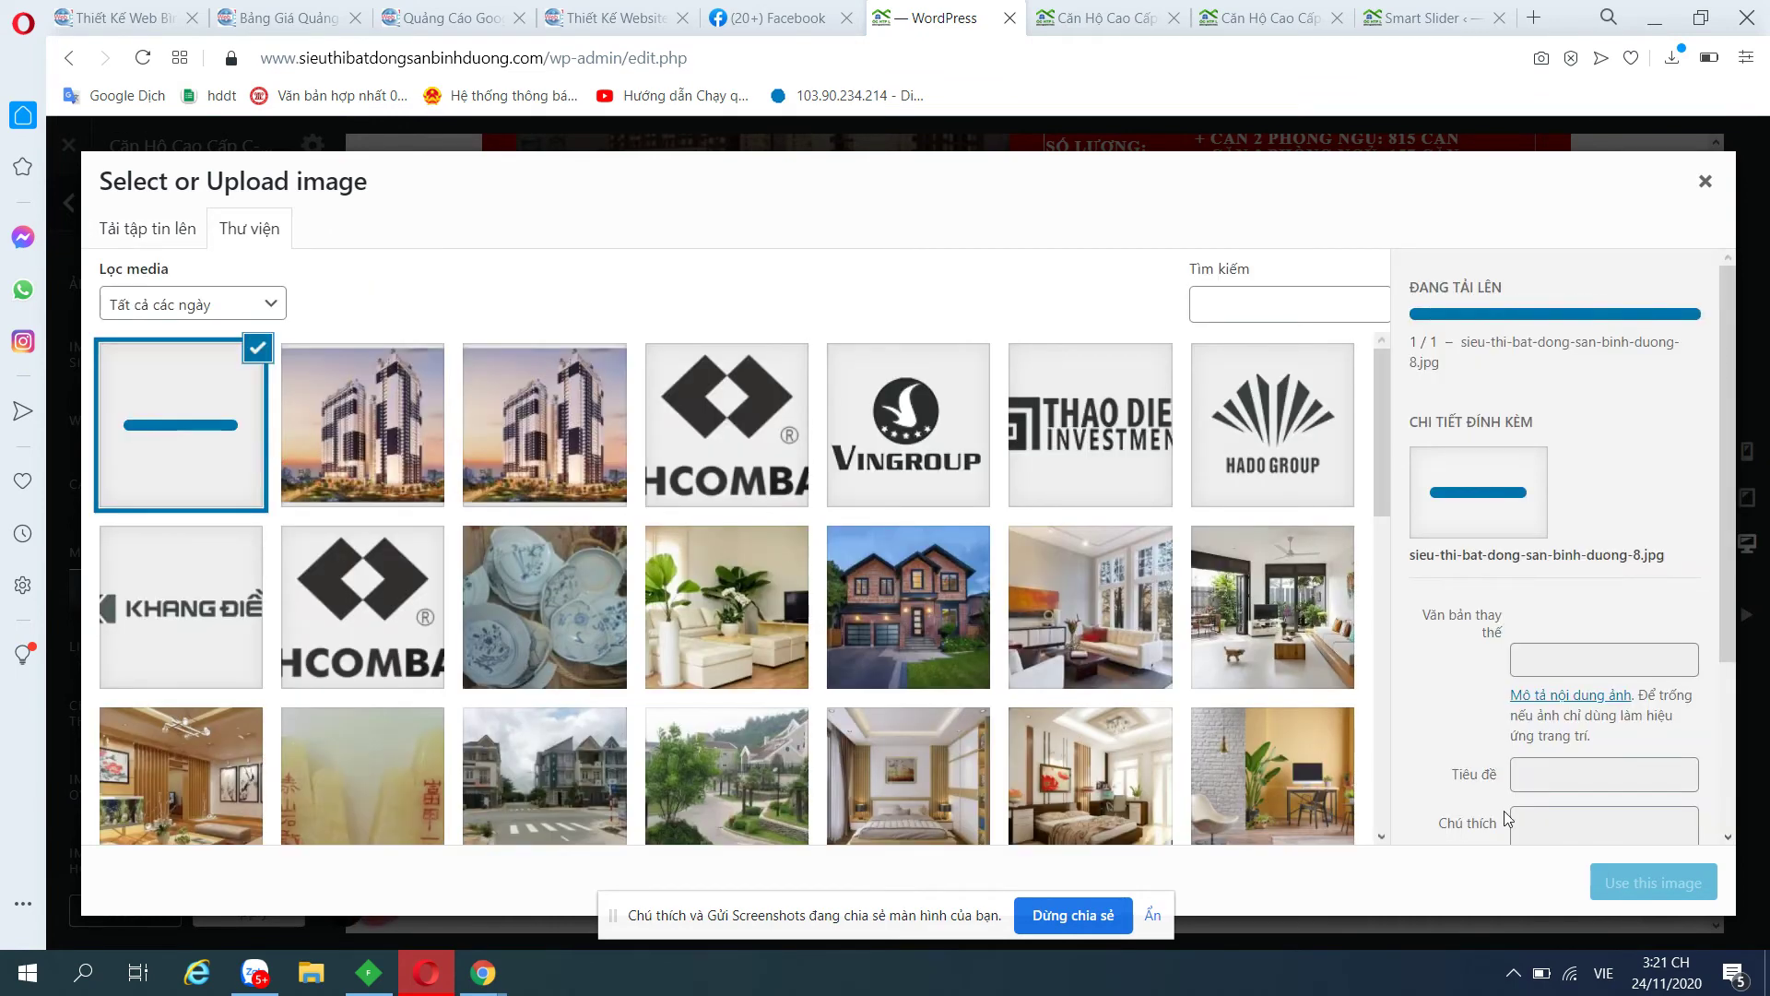
pyautogui.click(1646, 880)
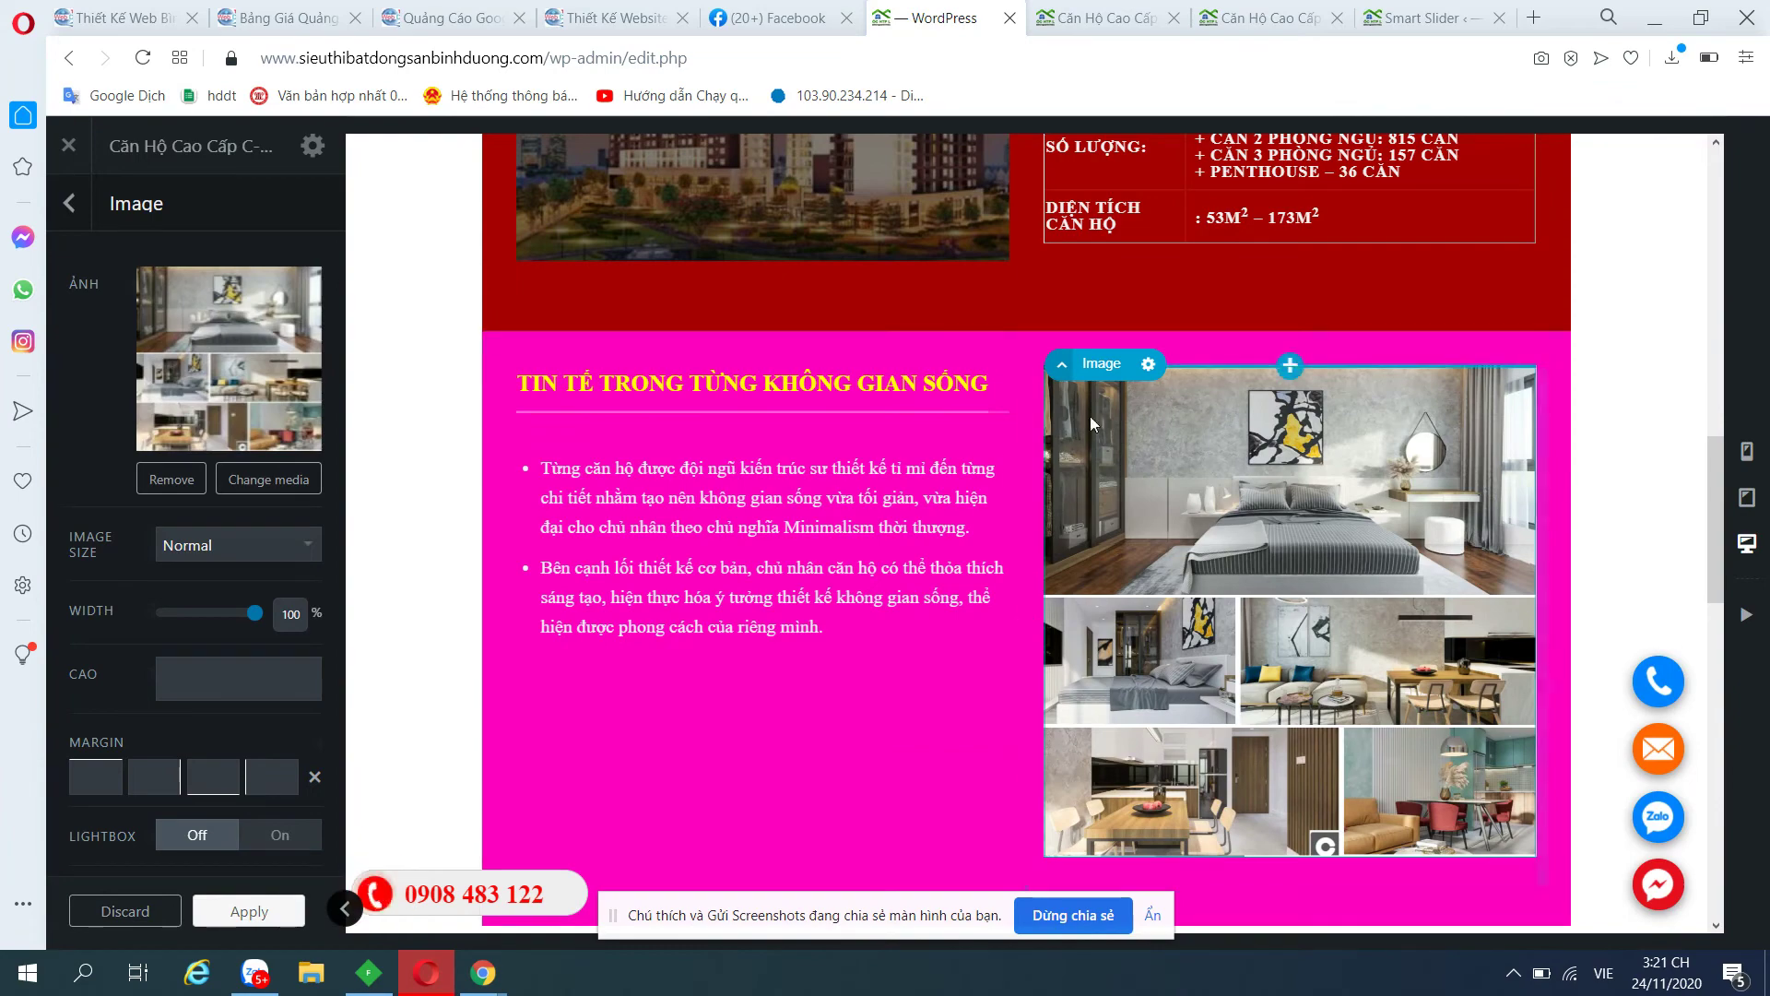
pyautogui.click(263, 910)
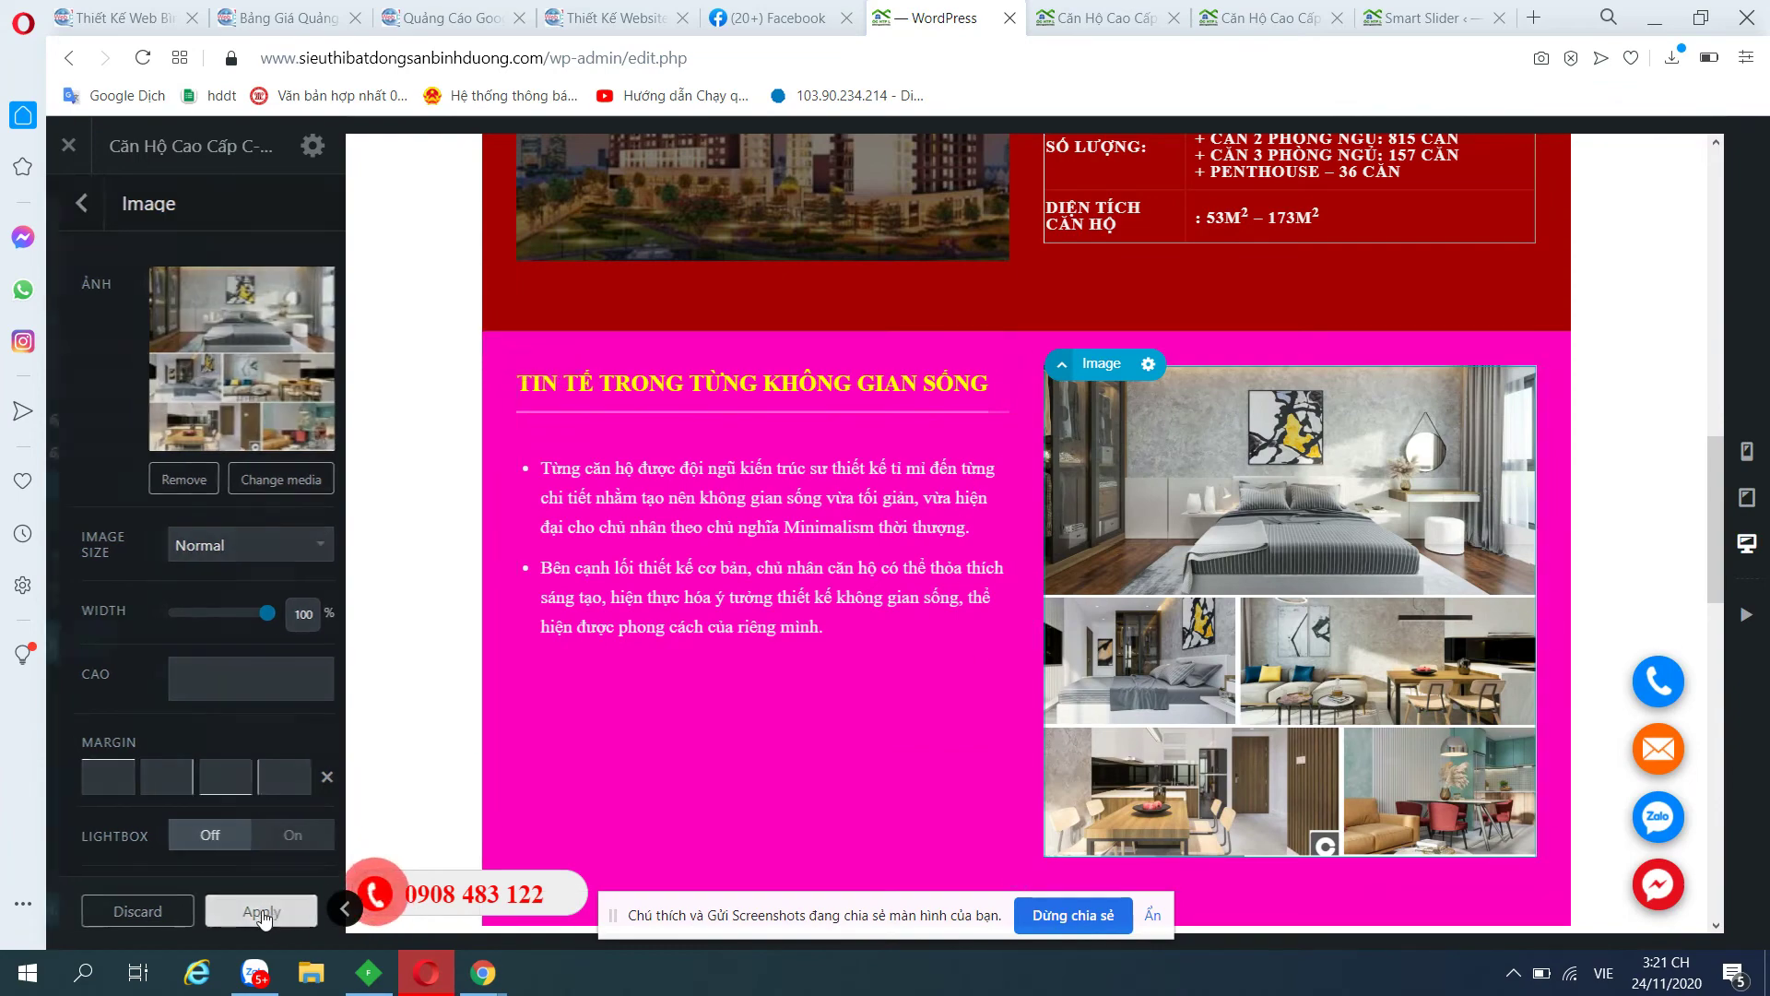
# Review the remaining sections of the published C-Skyview page, from the interior collage through the payment policy to the footer.
pyautogui.click(1123, 11)
pyautogui.scroll(-4, 885, 579)
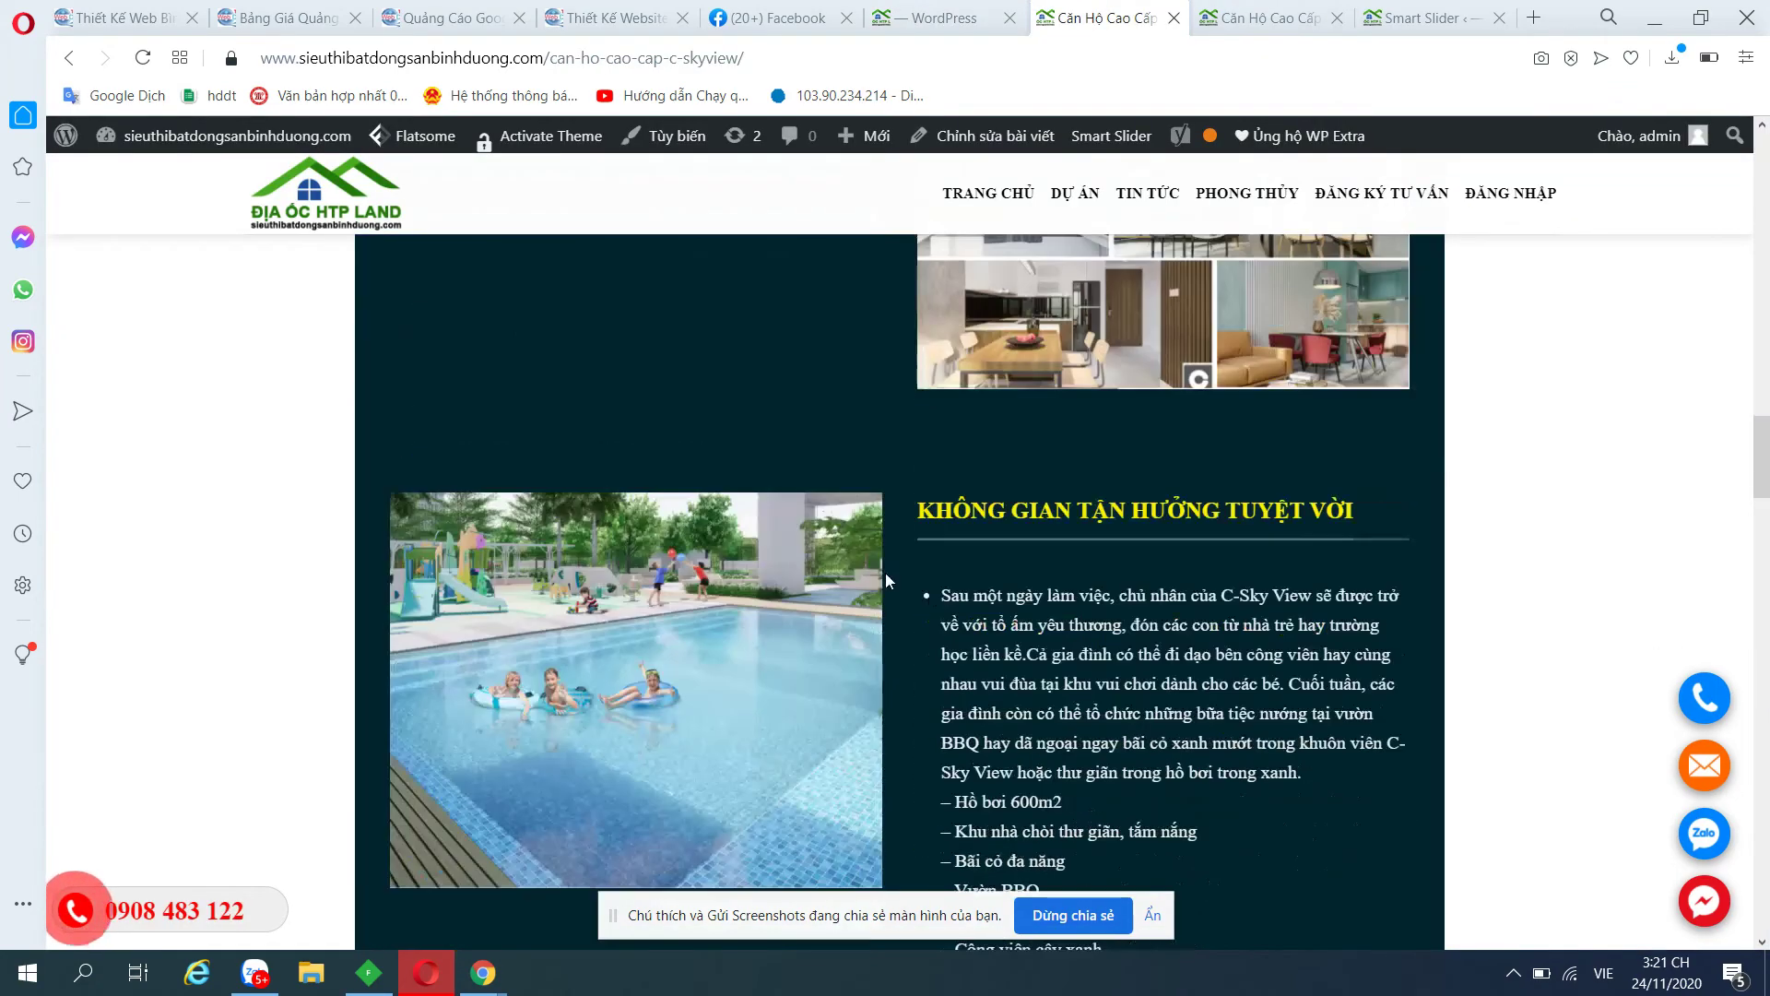
pyautogui.scroll(-3, 771, 383)
pyautogui.scroll(6, 625, 363)
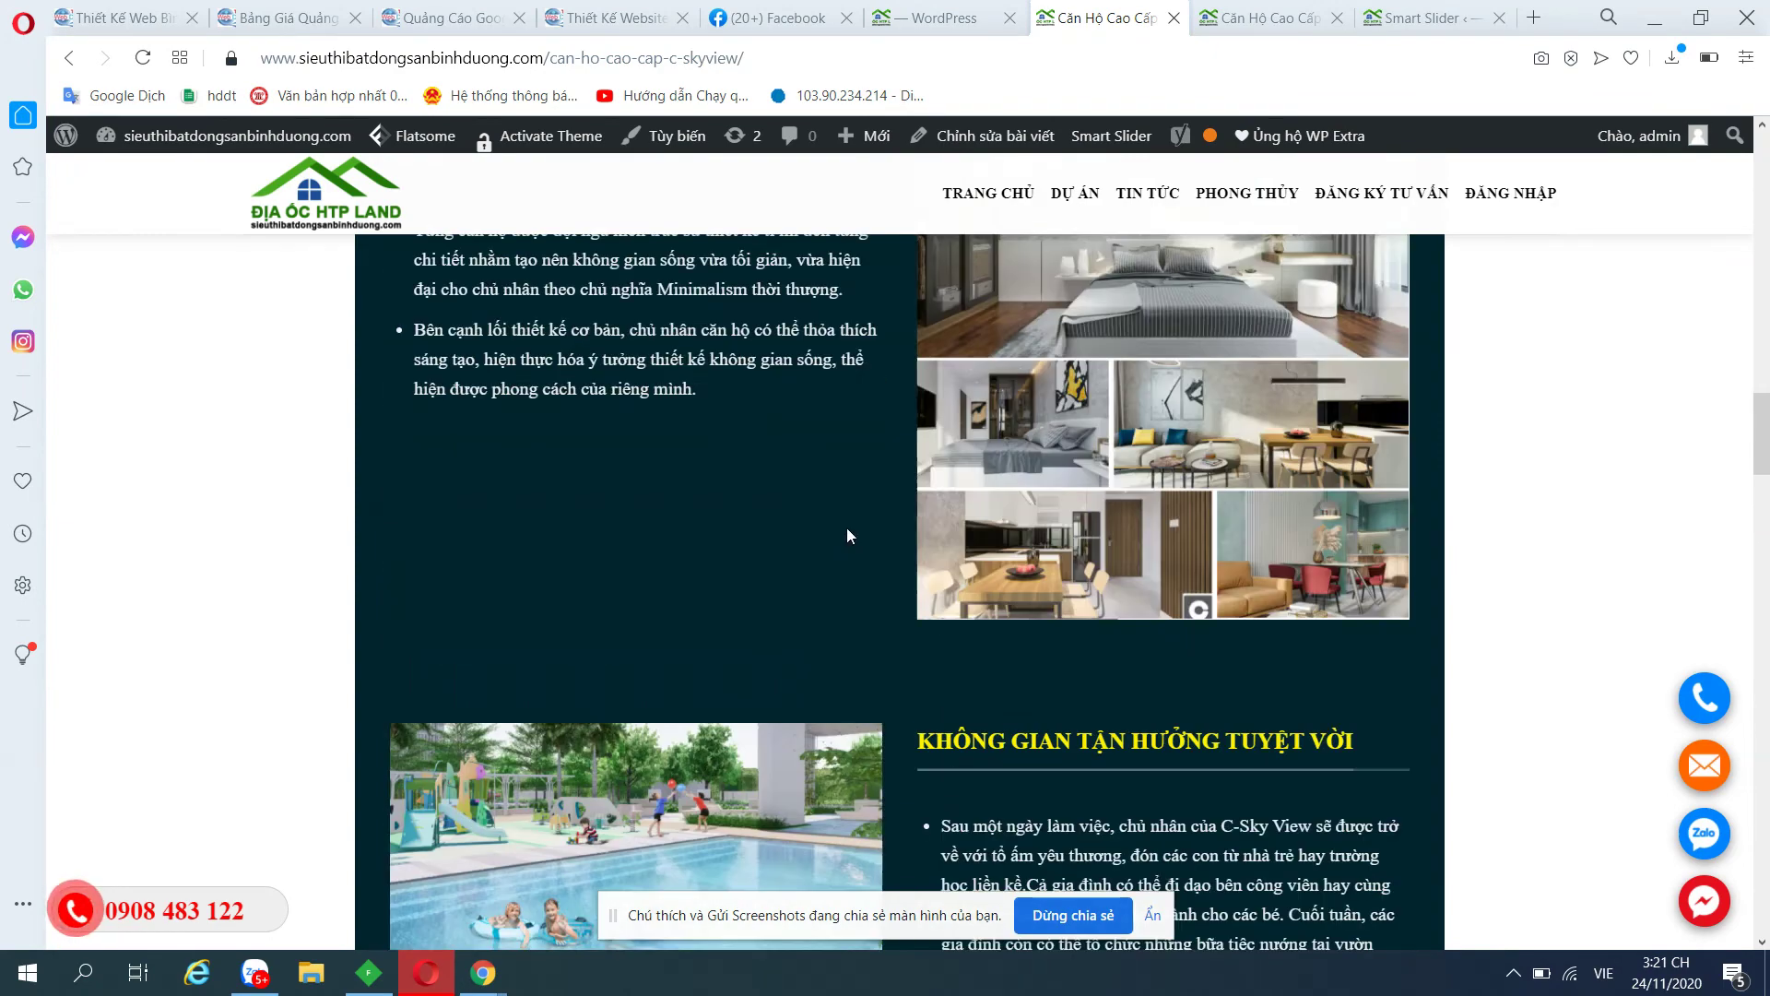
pyautogui.scroll(-3, 649, 542)
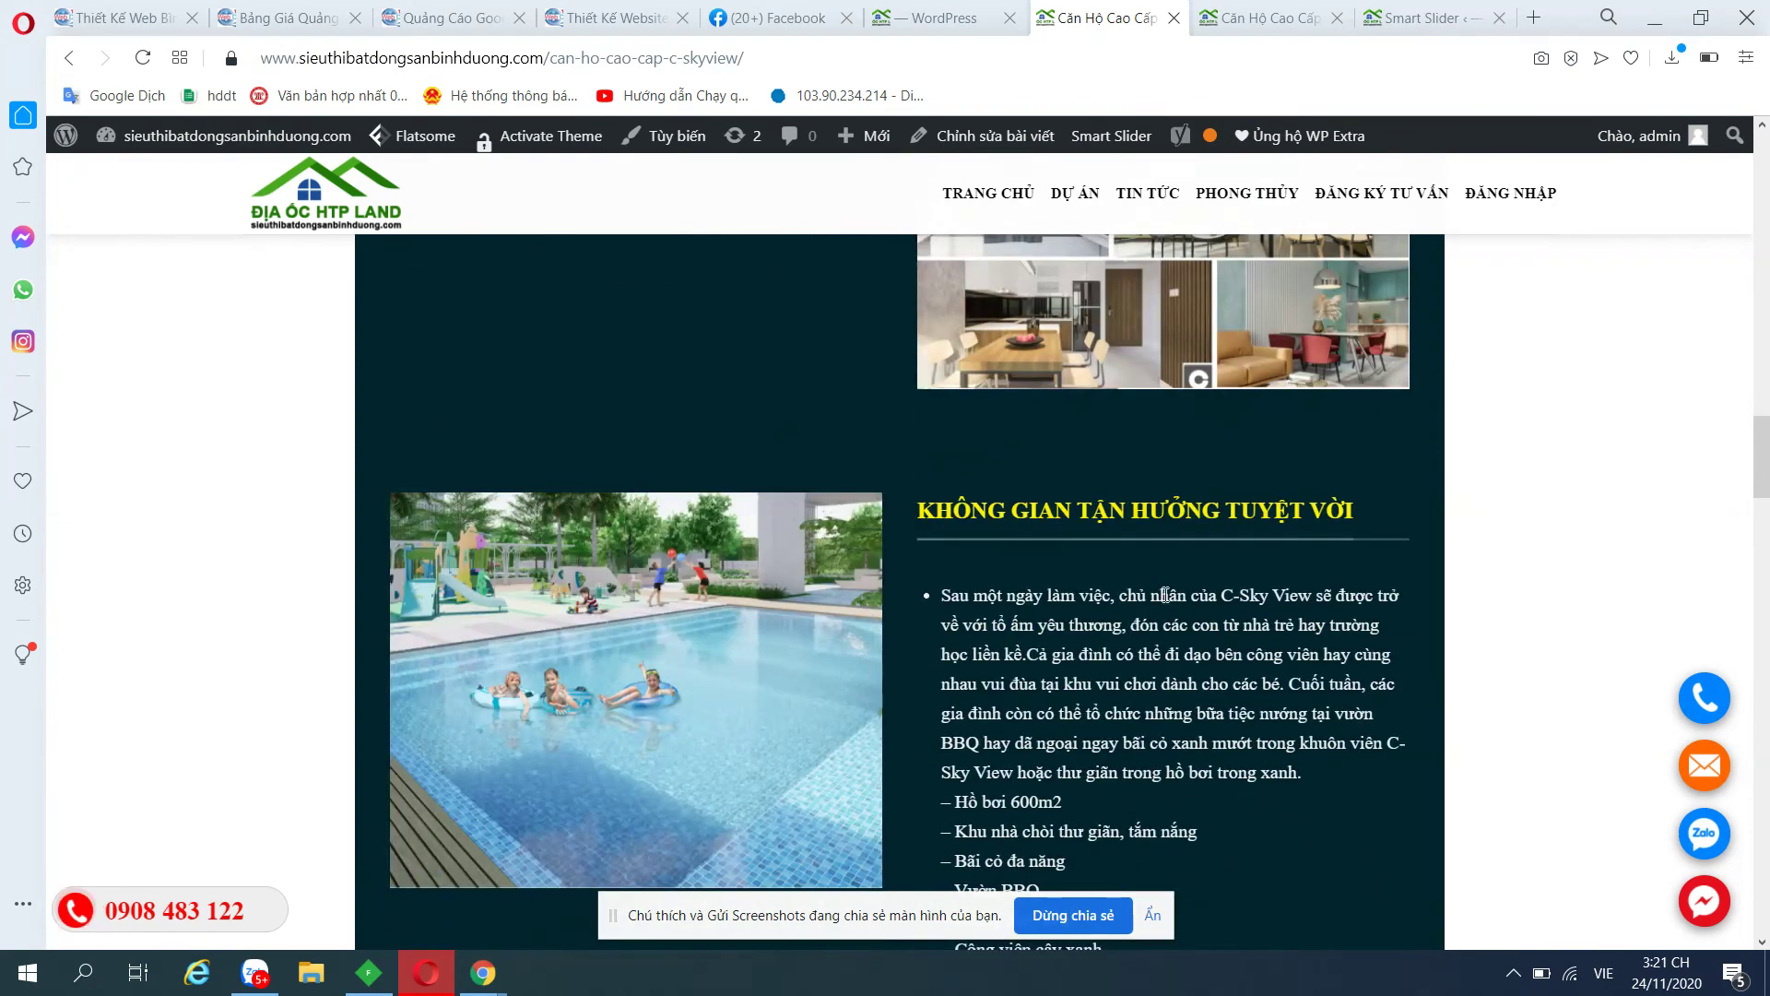
pyautogui.scroll(-10, 1053, 645)
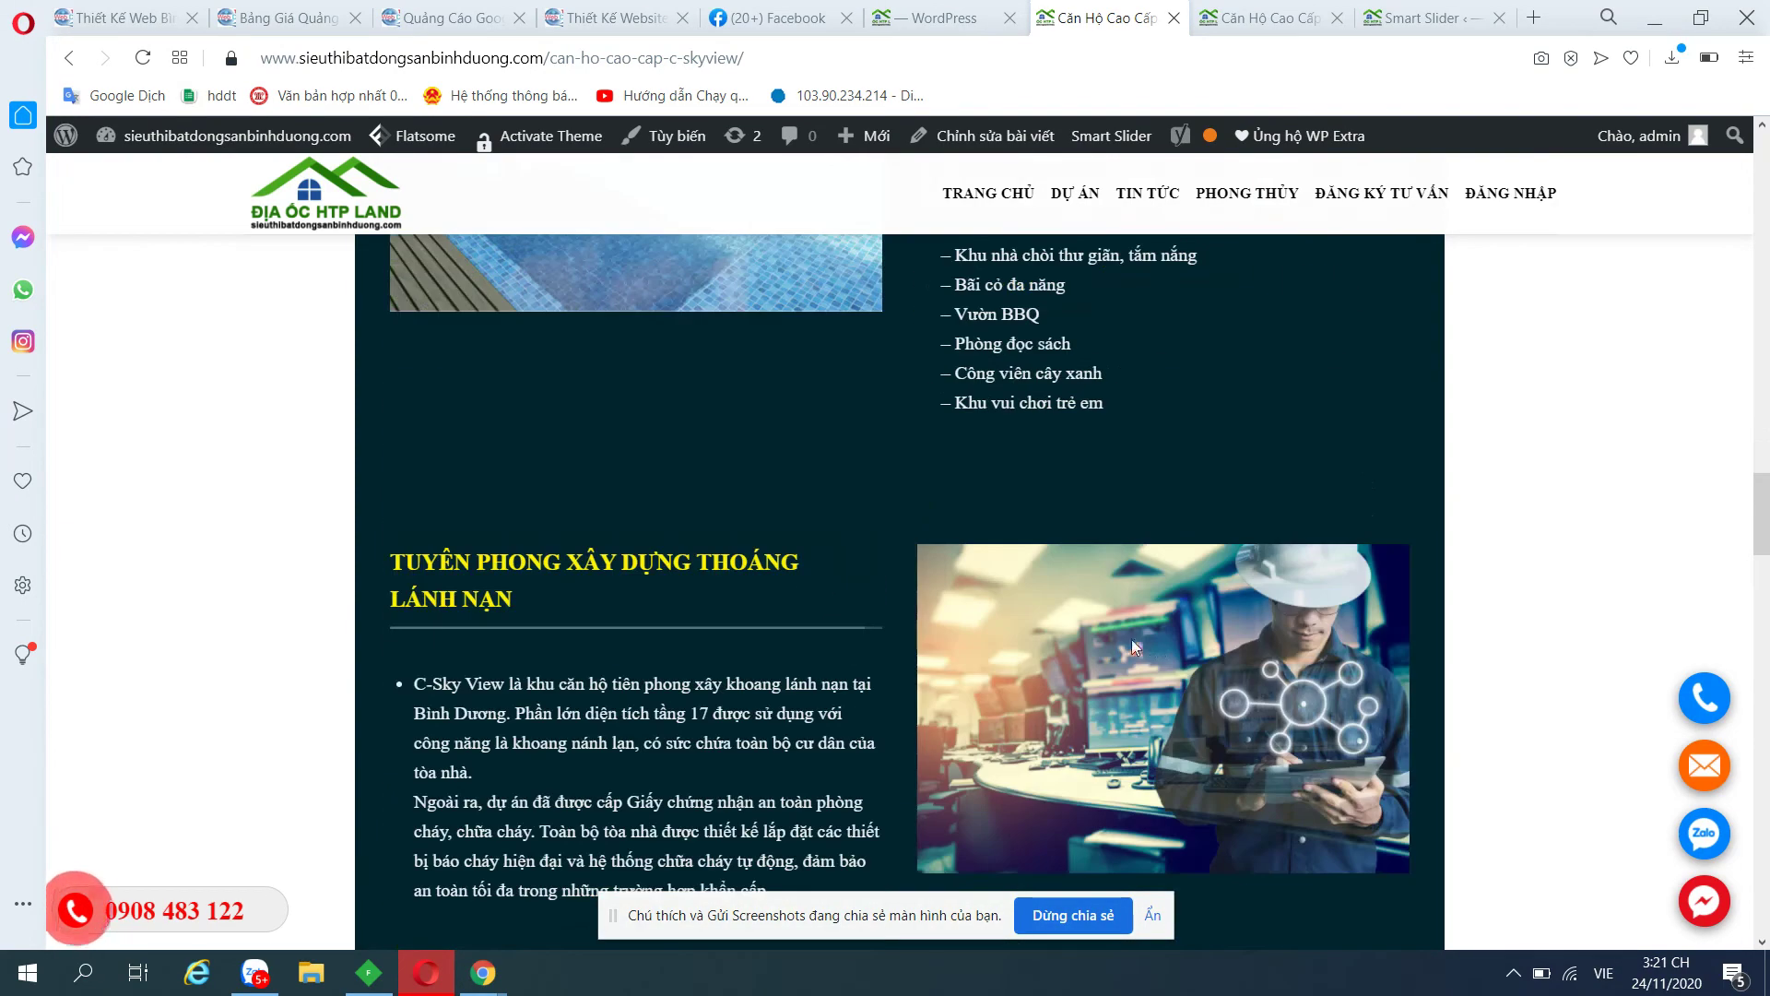
pyautogui.scroll(-6, 998, 511)
pyautogui.scroll(-3, 546, 472)
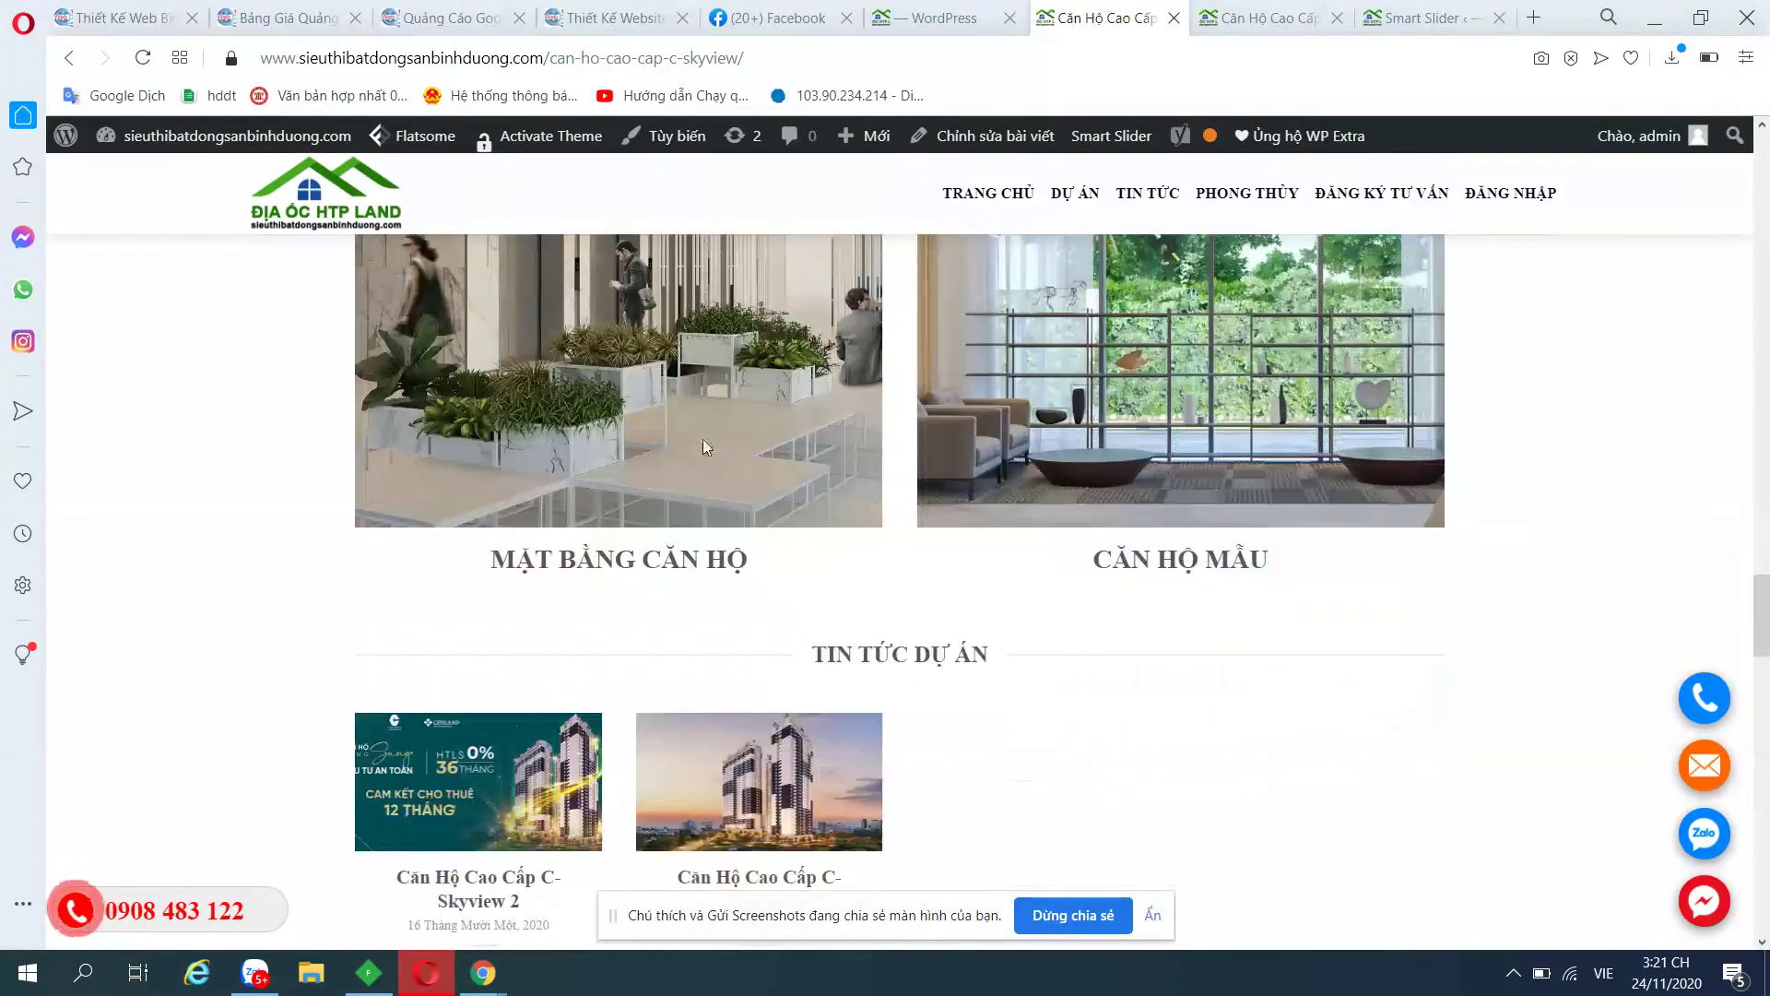
pyautogui.scroll(-10, 1382, 399)
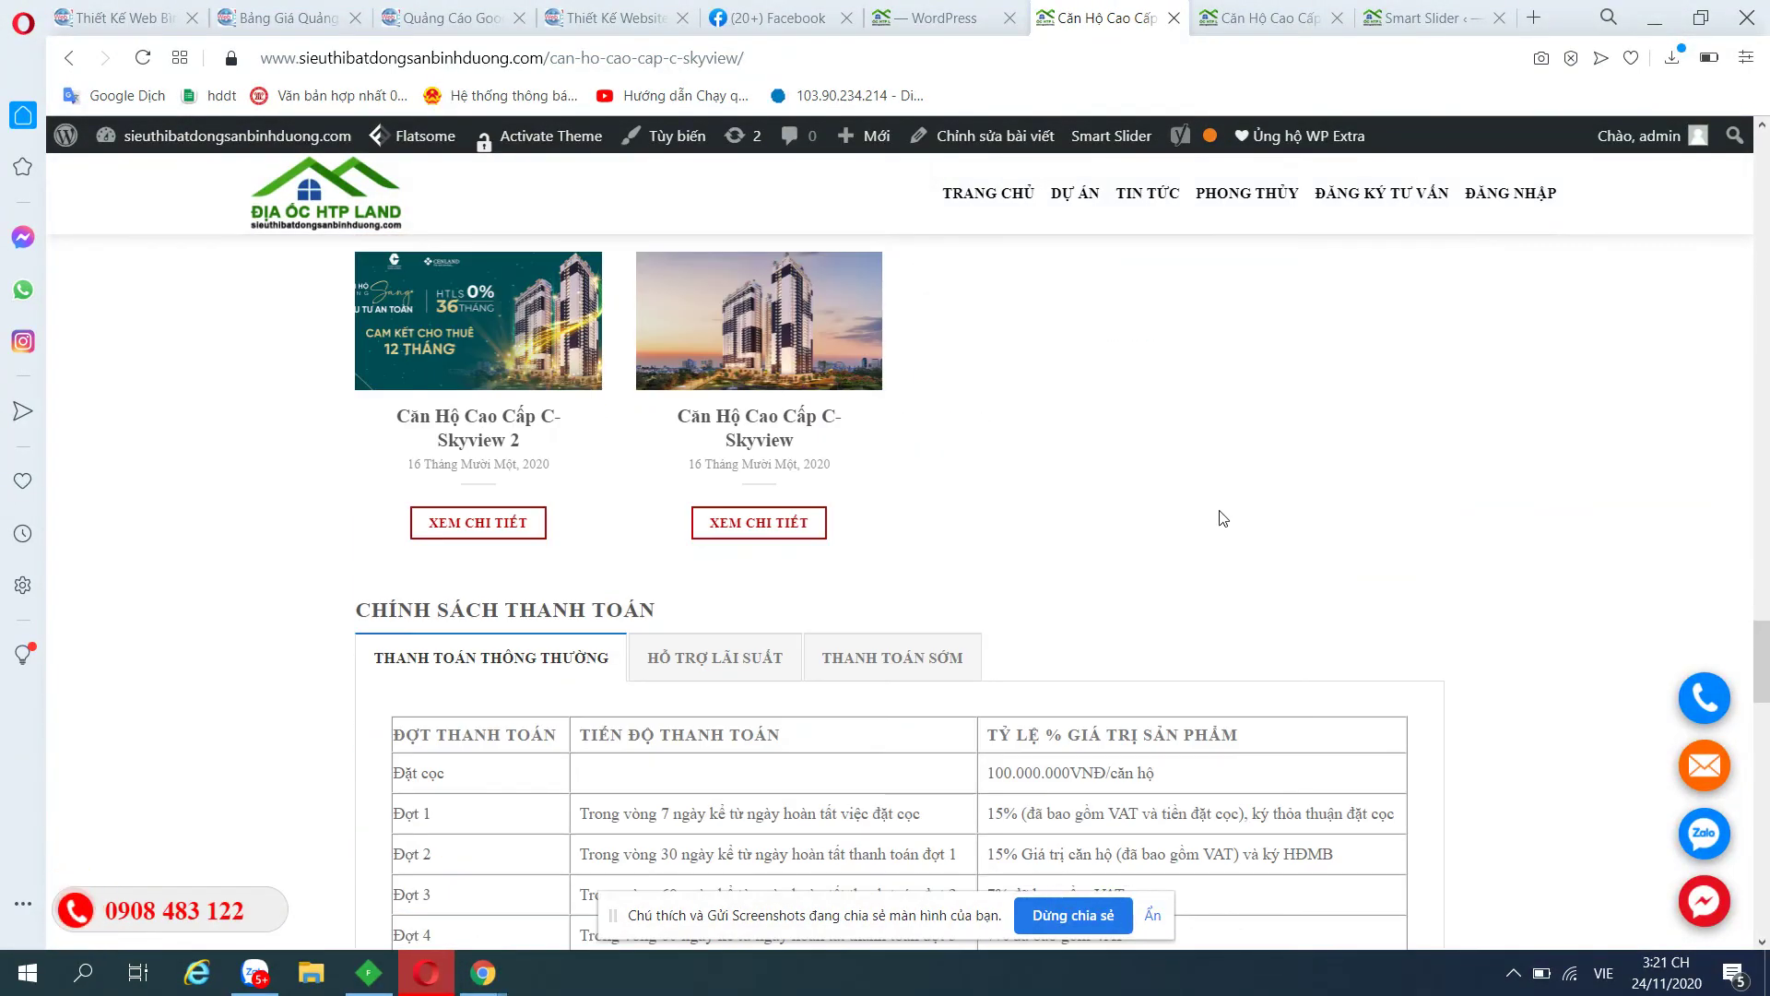
pyautogui.scroll(2, 477, 523)
pyautogui.scroll(-10, 413, 524)
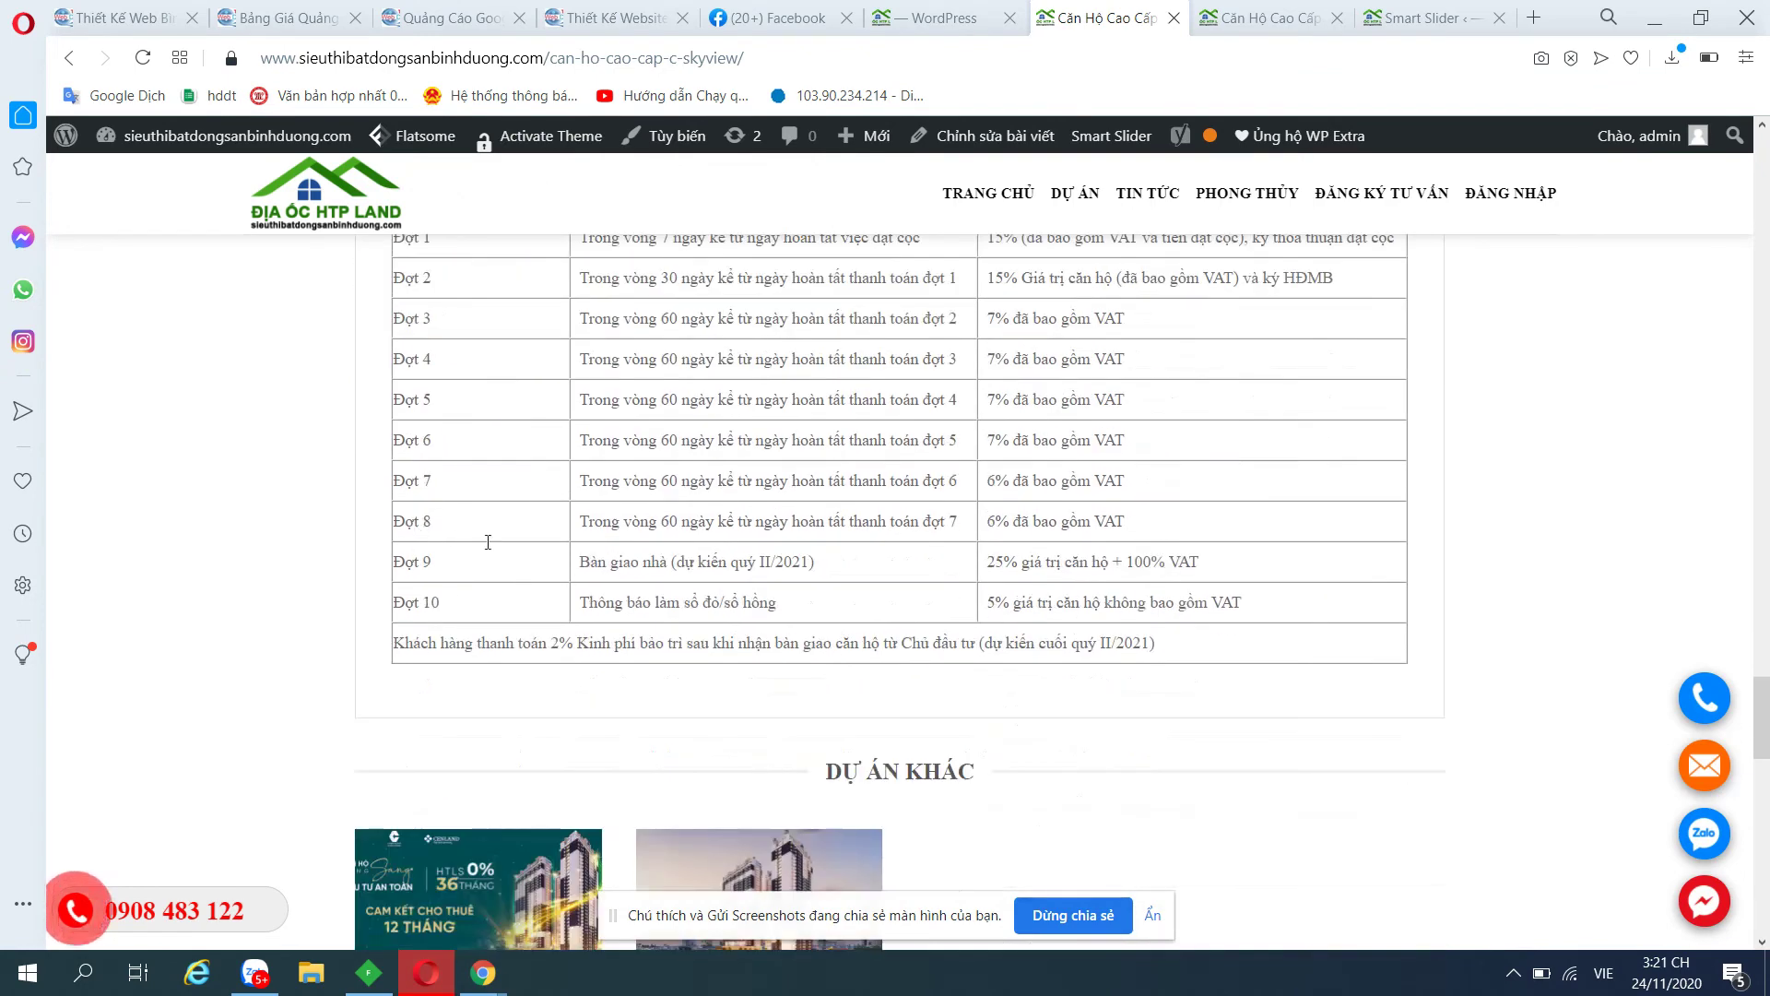
pyautogui.scroll(3, 766, 533)
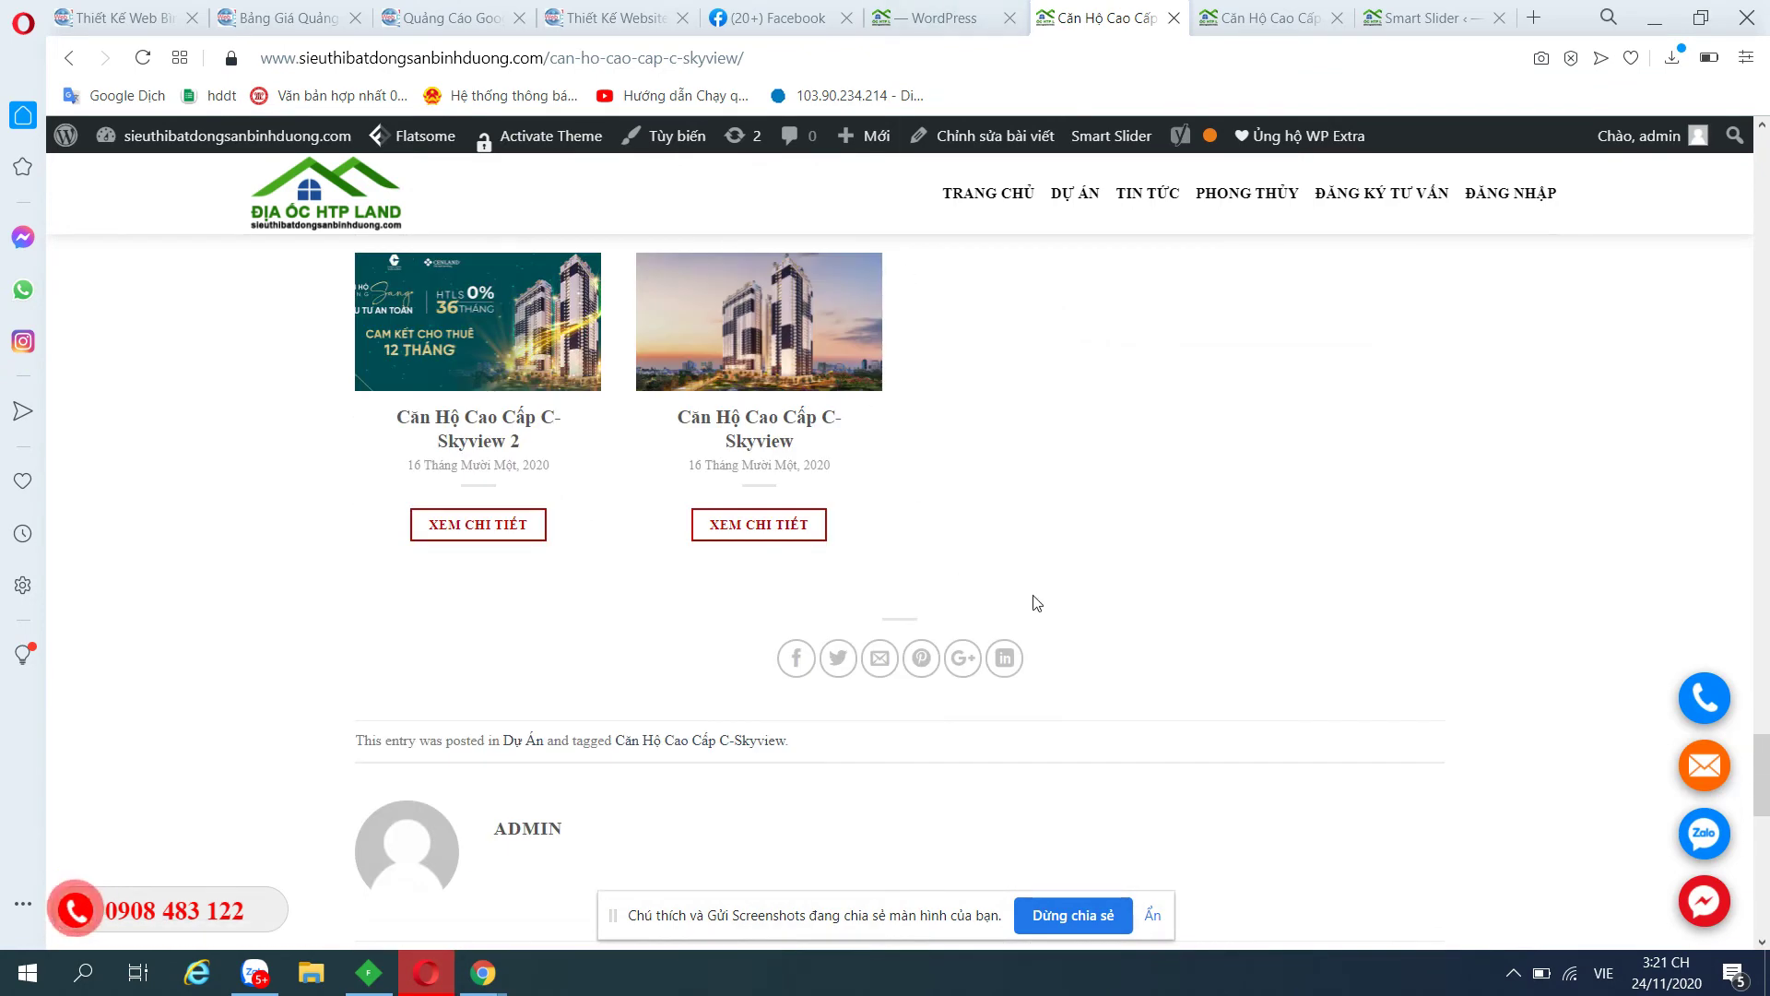
pyautogui.scroll(-12, 1035, 601)
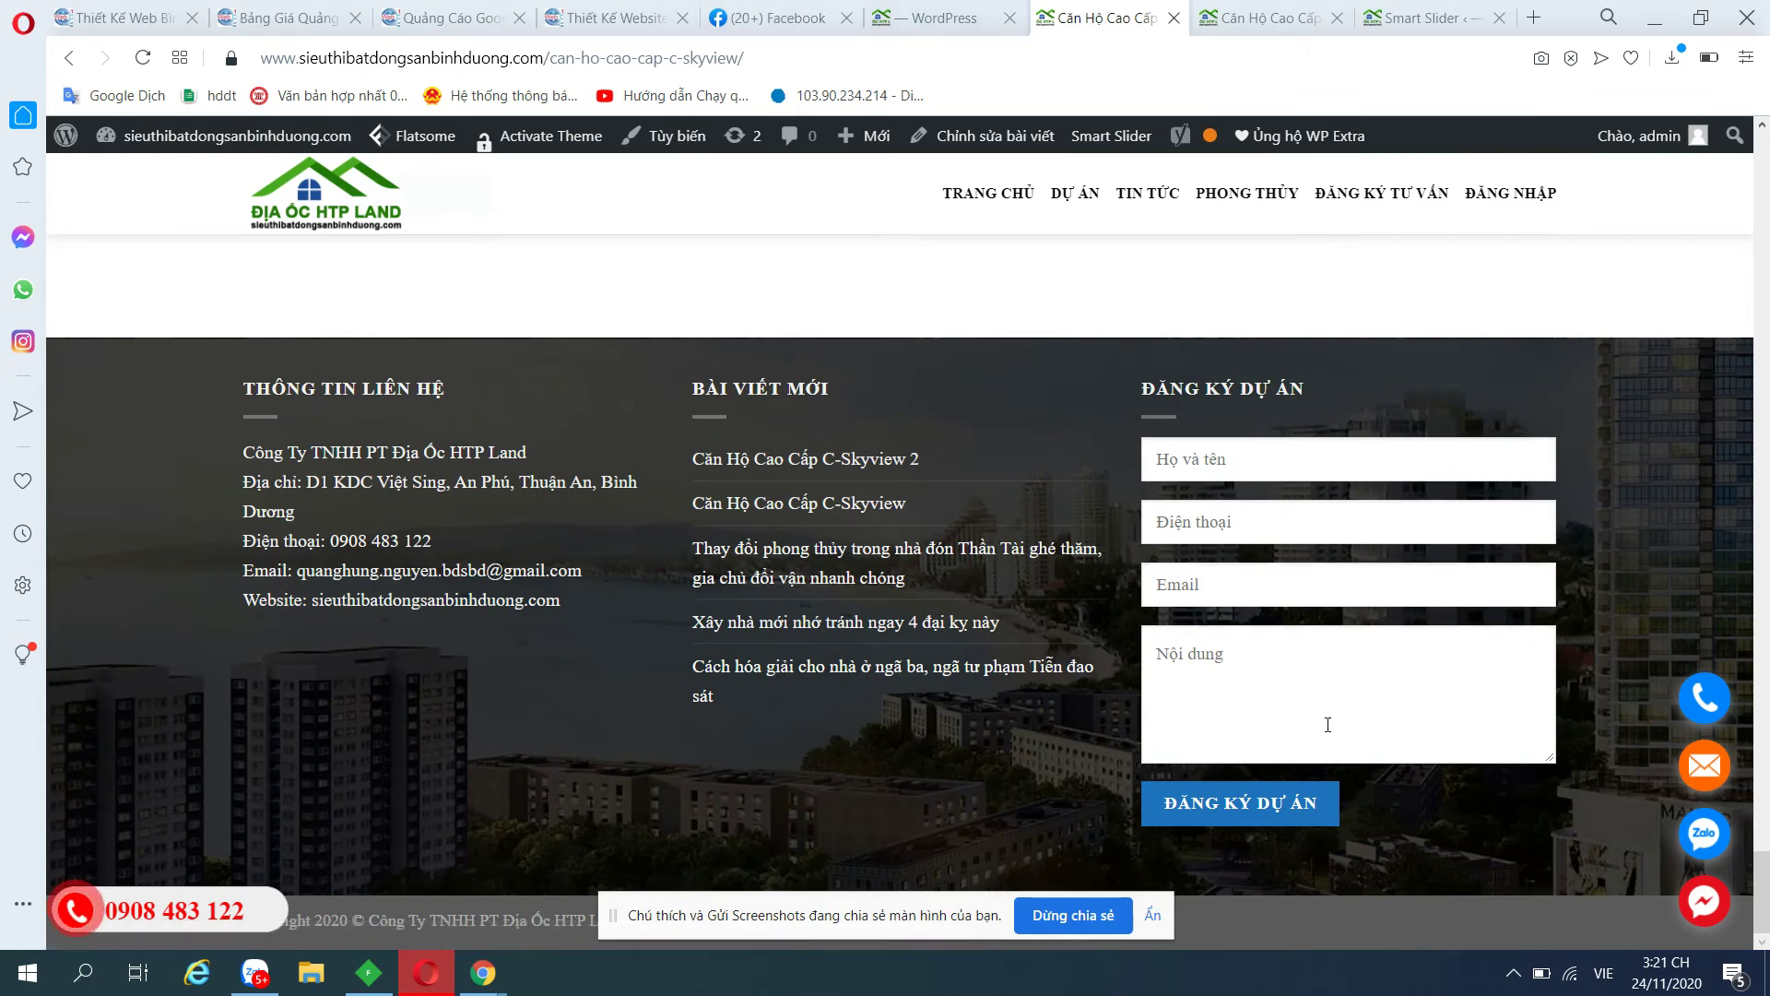
# Open the site's admin dashboard from the C-Skyview 3 page and go to the Widget management page.
pyautogui.click(1295, 9)
pyautogui.scroll(3, 558, 530)
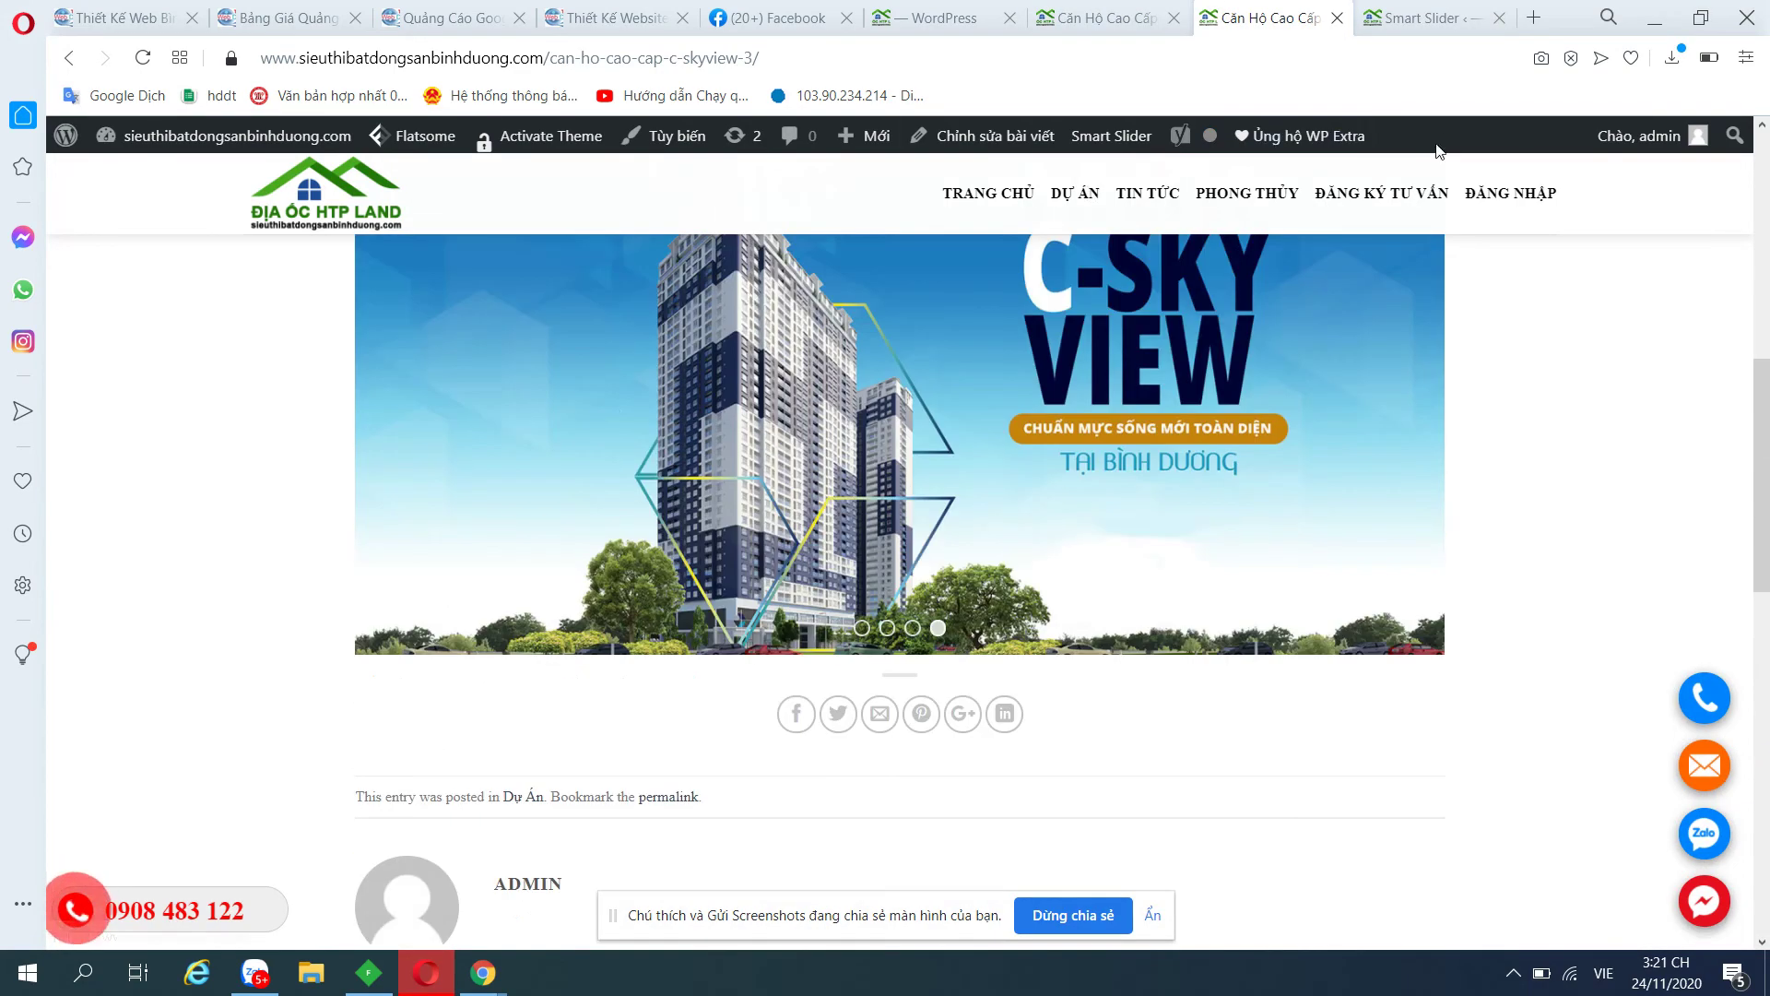
pyautogui.click(1531, 196)
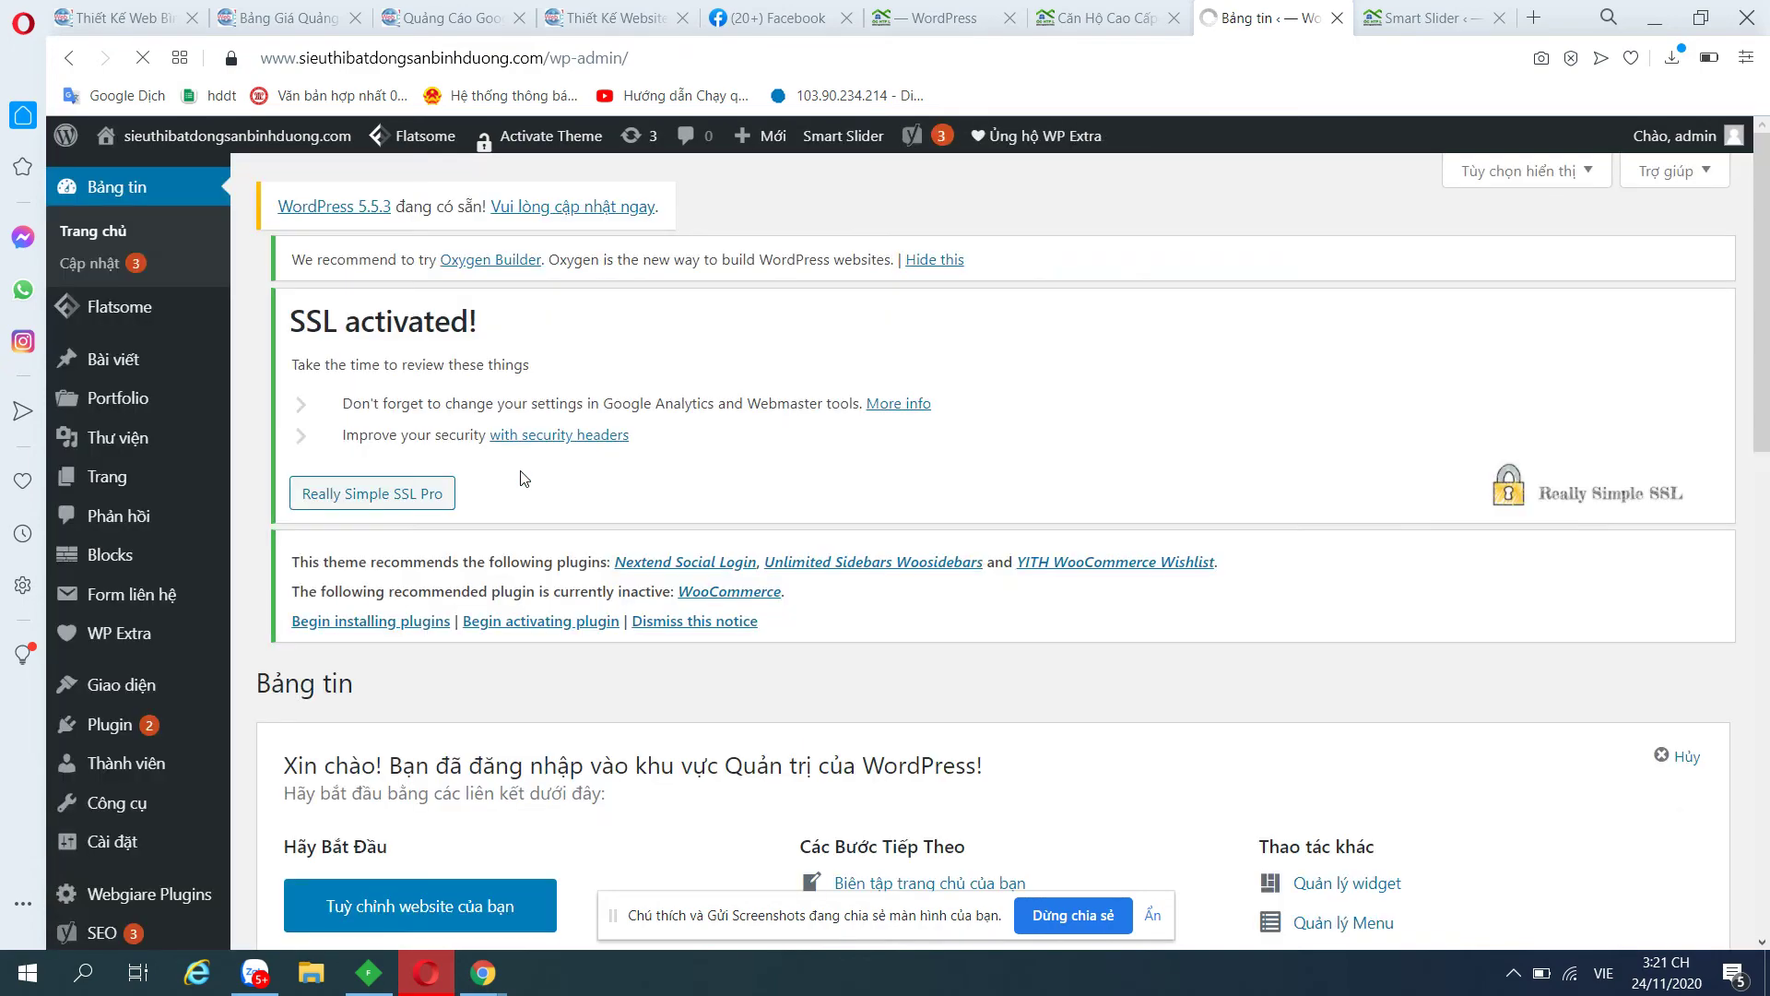
pyautogui.scroll(-3, 523, 477)
pyautogui.moveTo(127, 555)
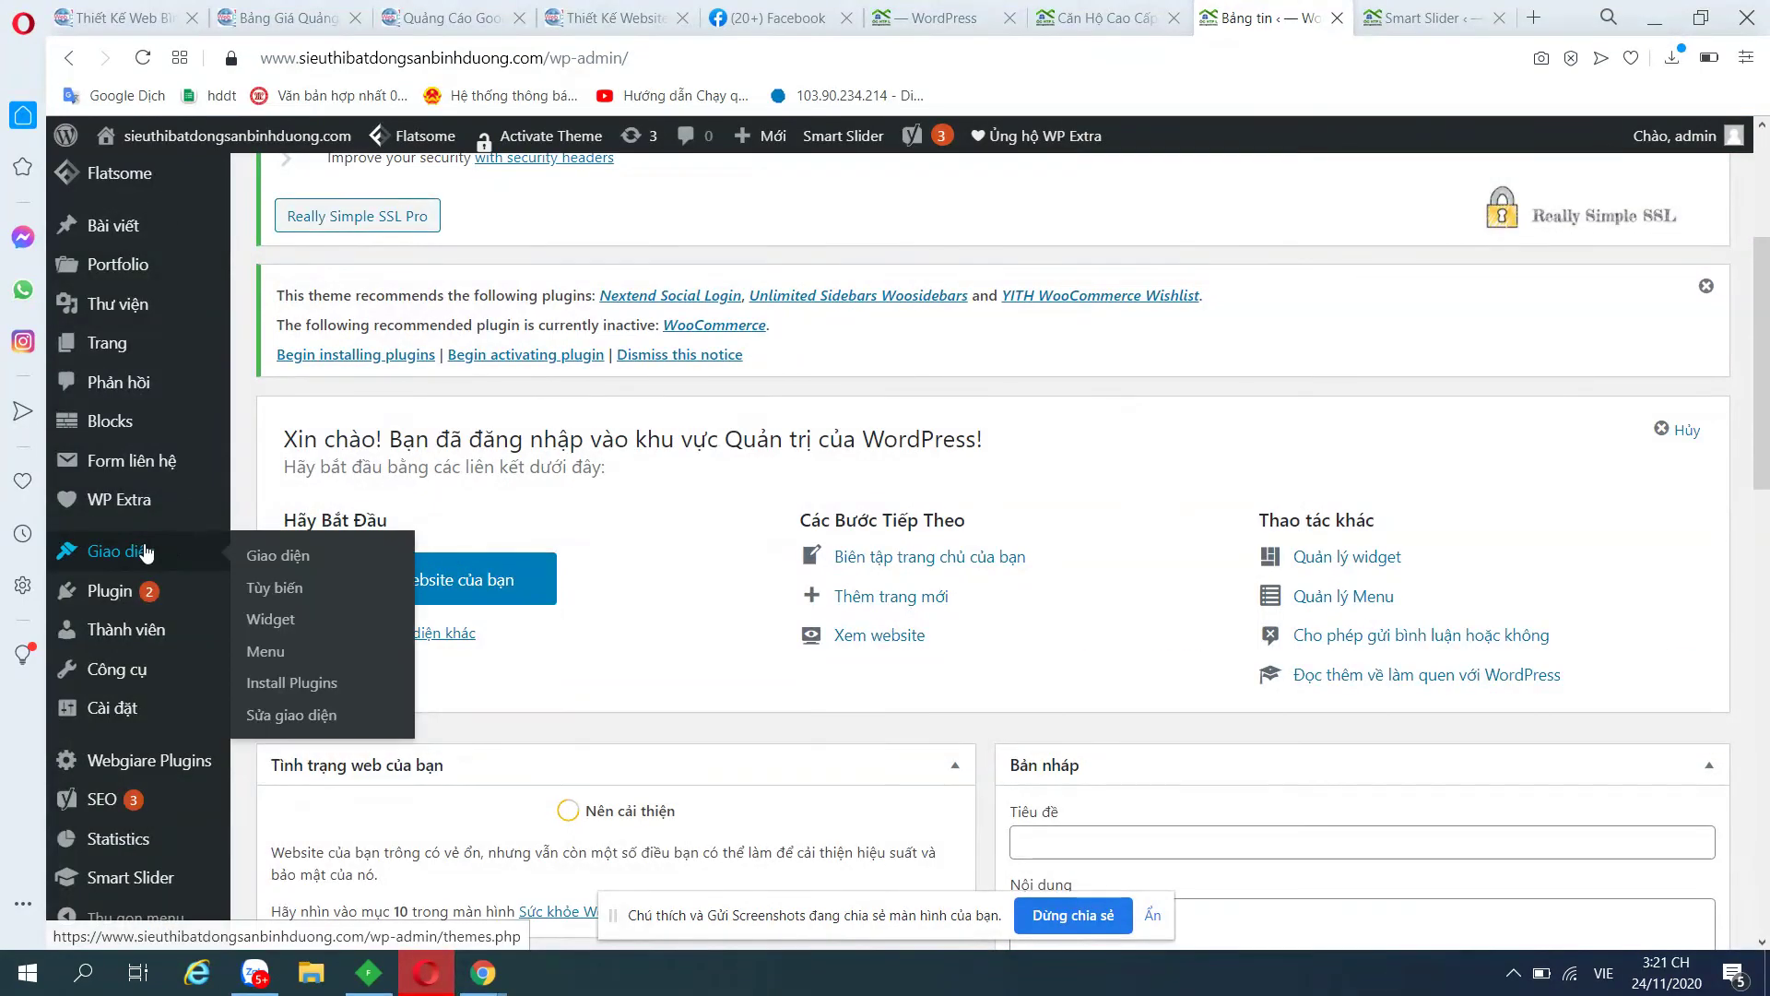
pyautogui.click(274, 622)
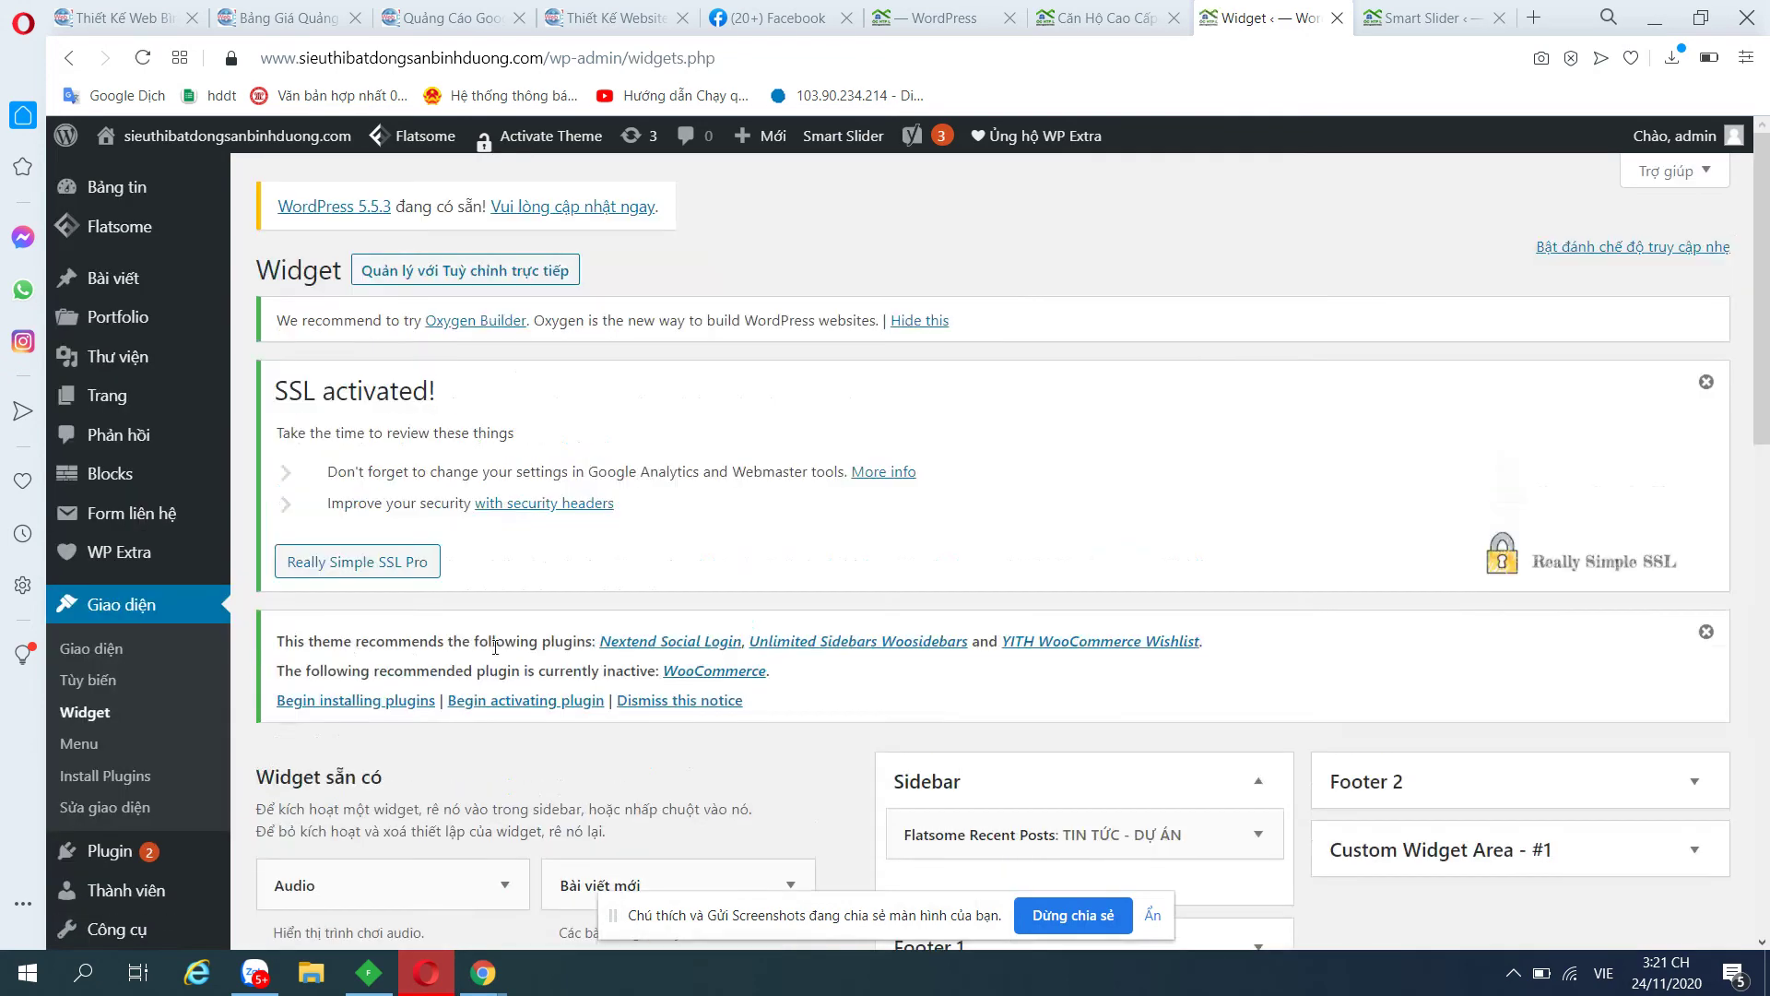
# Expand the Footer 1 widget area and its THÔNG TIN LIÊN HỆ text widget to view the contact content.
pyautogui.scroll(-6, 921, 659)
pyautogui.scroll(2, 1171, 444)
pyautogui.click(1256, 488)
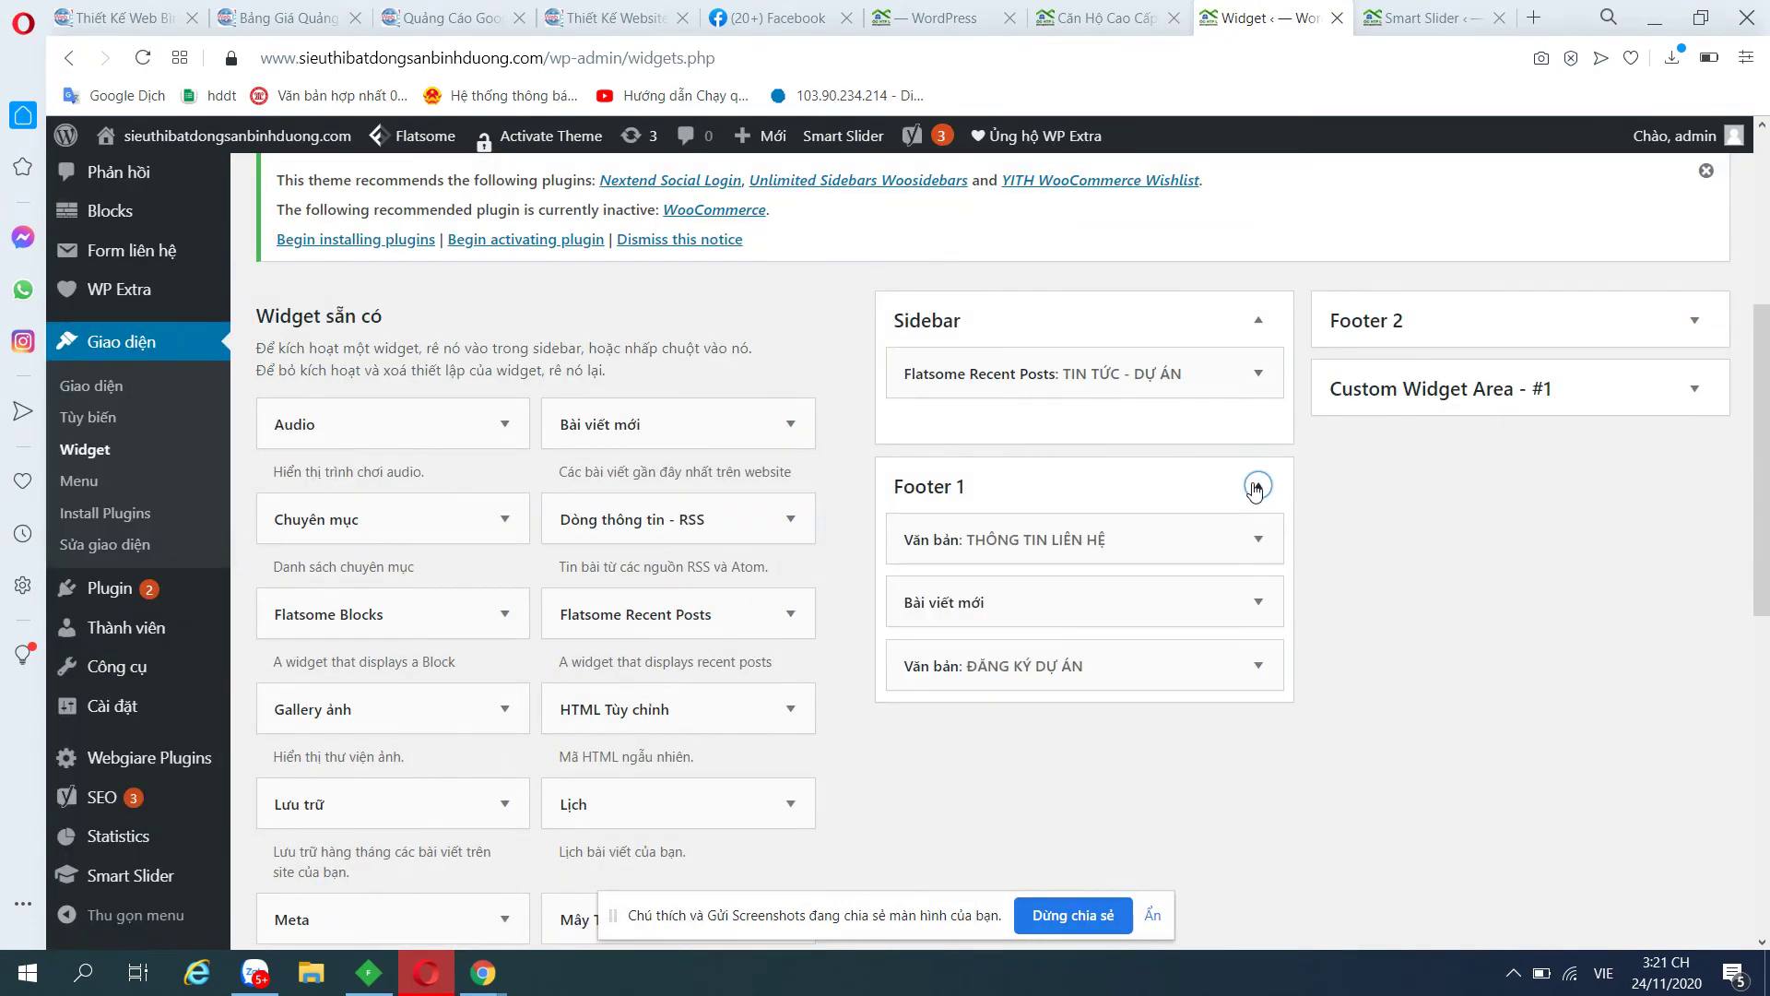
pyautogui.click(1259, 541)
pyautogui.scroll(-5, 1361, 625)
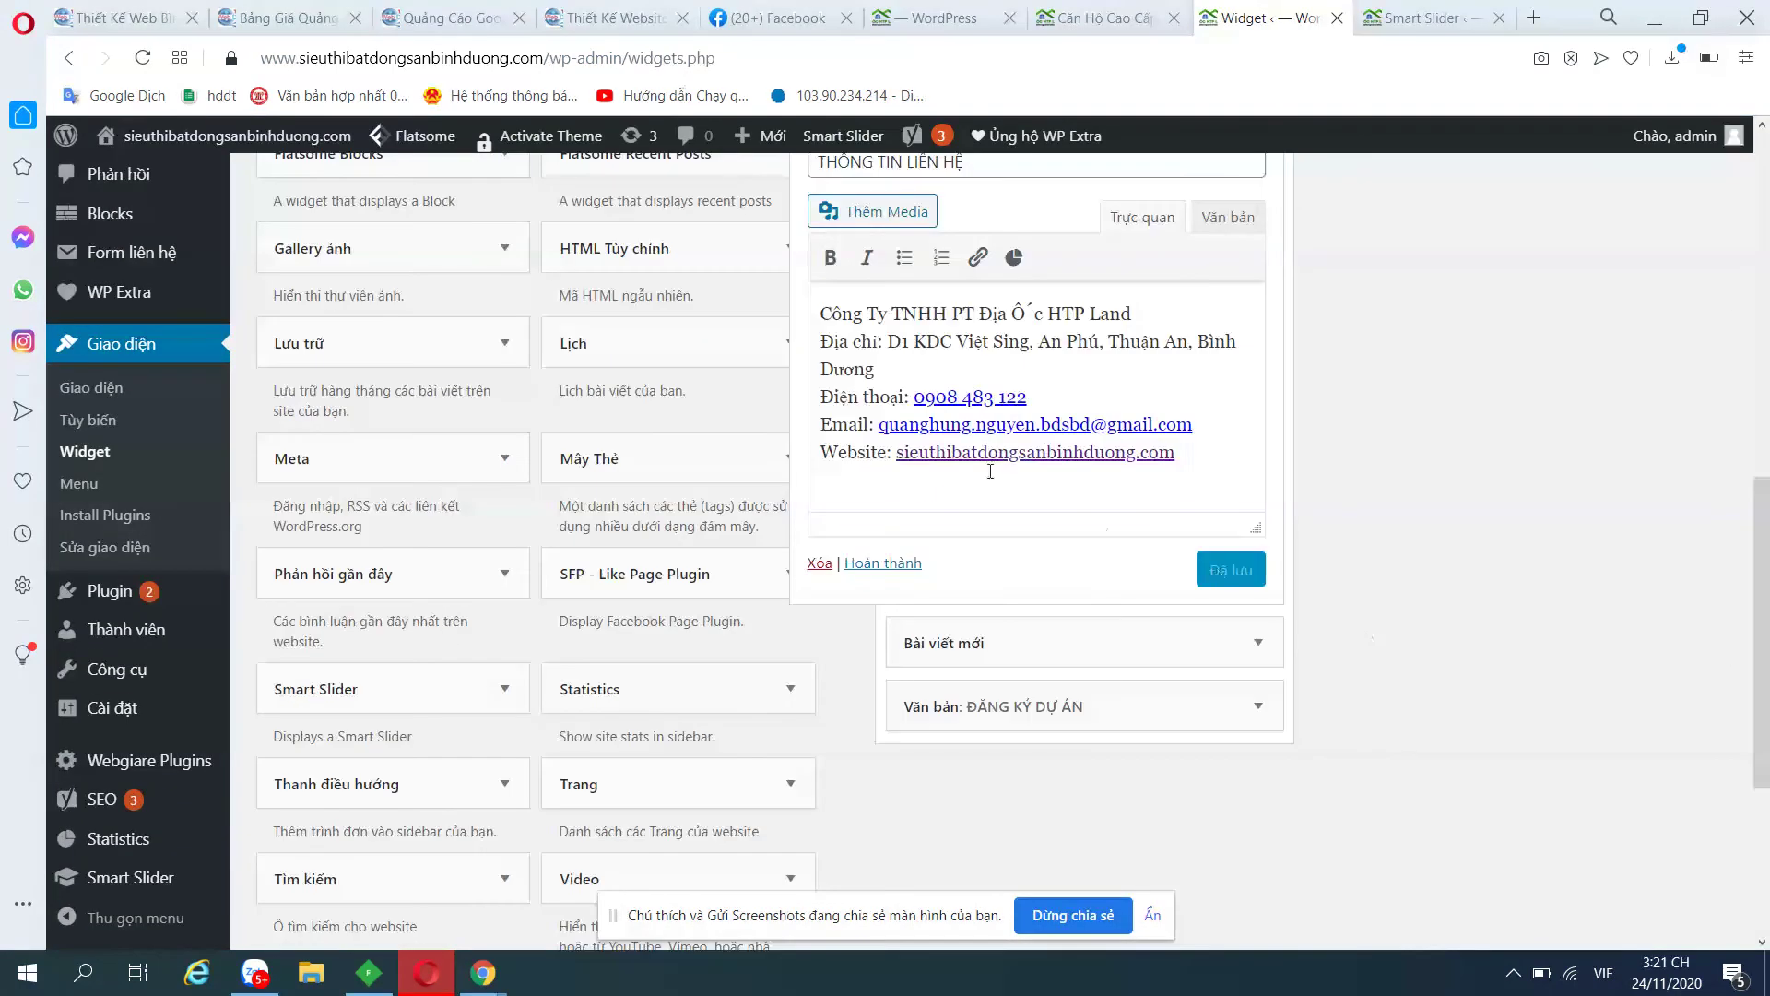
# Select the contact widget's text and compare it with the THÔNG TIN LIÊN HỆ block in the published page's footer.
pyautogui.hotkey('ctrl', 'a')
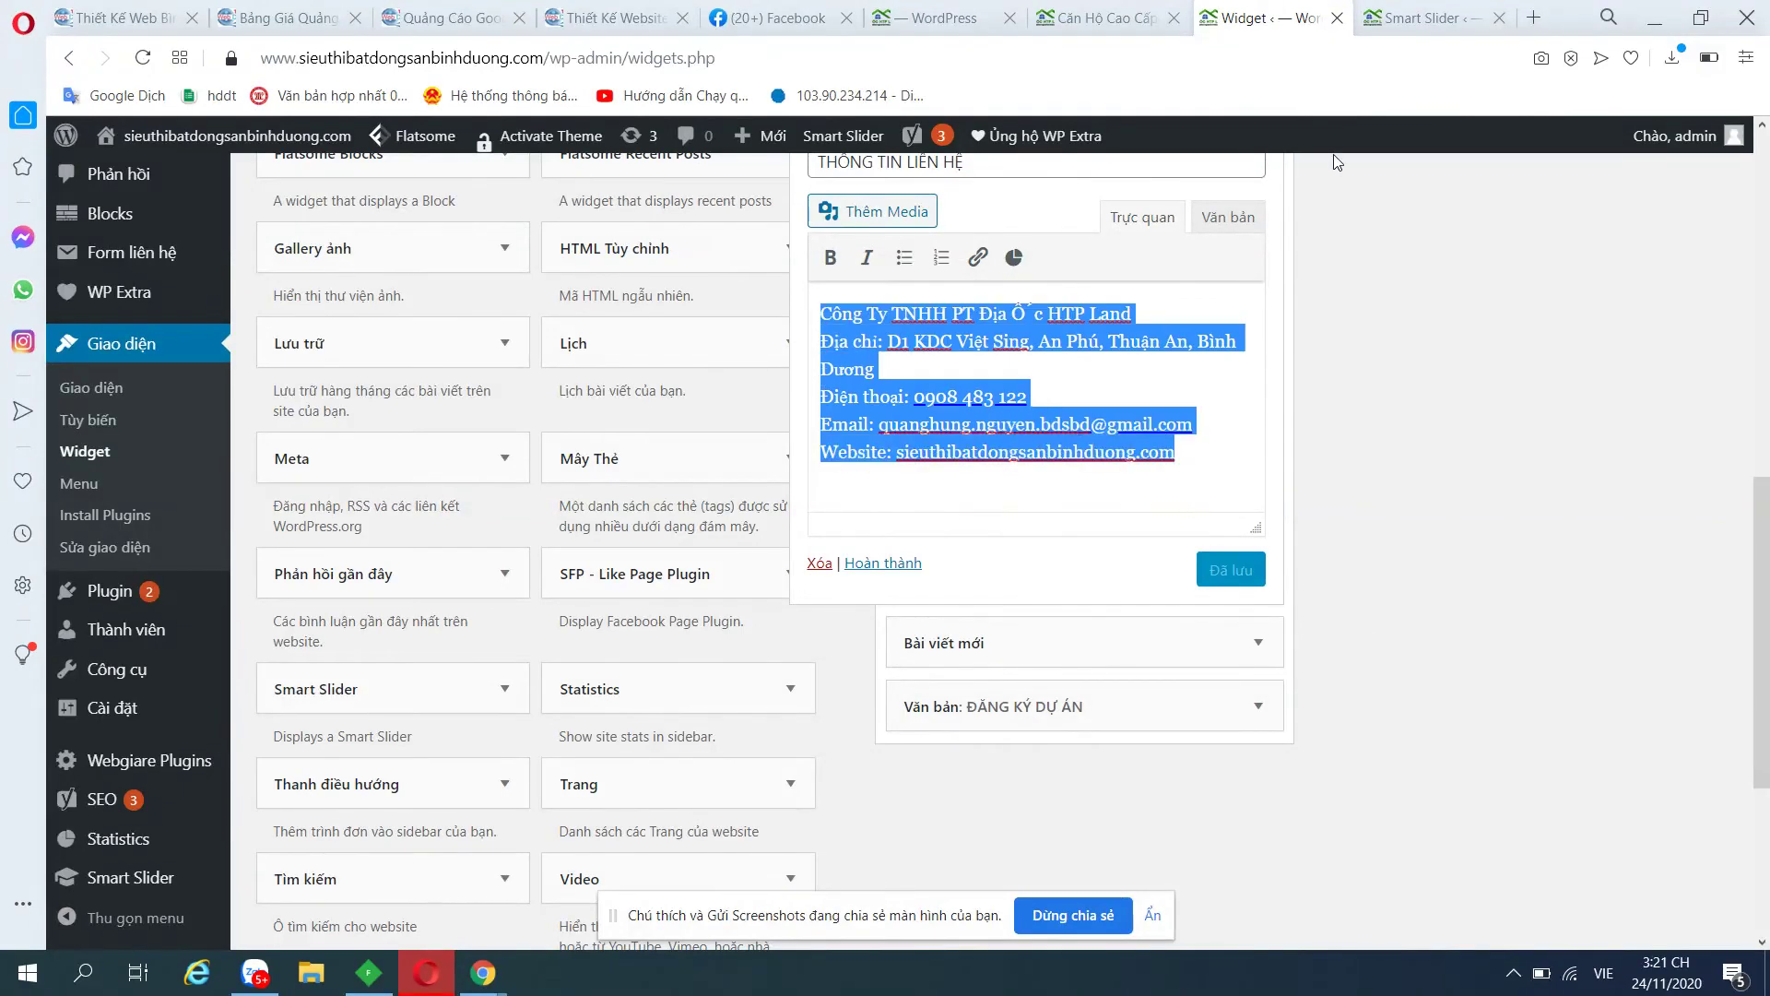
pyautogui.click(1150, 9)
pyautogui.moveTo(684, 706); pyautogui.dragTo(654, 611)
pyautogui.hotkey('ctrl', 'c')
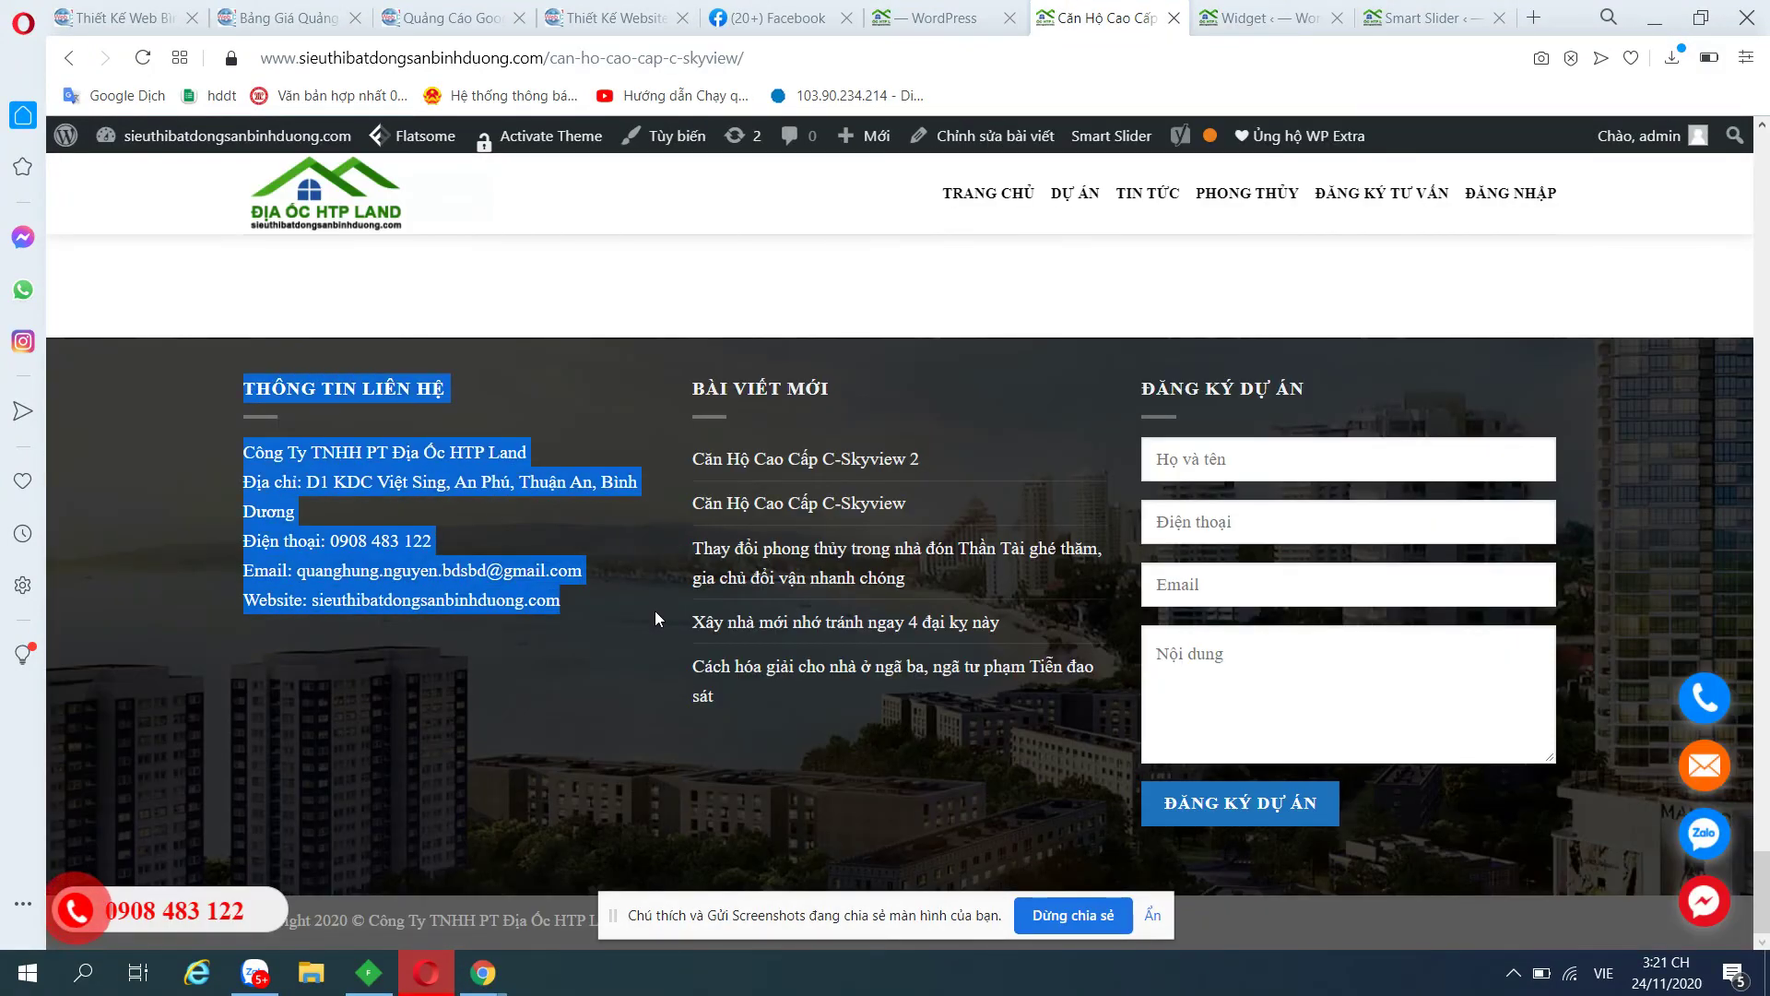
pyautogui.click(1261, 11)
pyautogui.hotkey('ctrl', 'v')
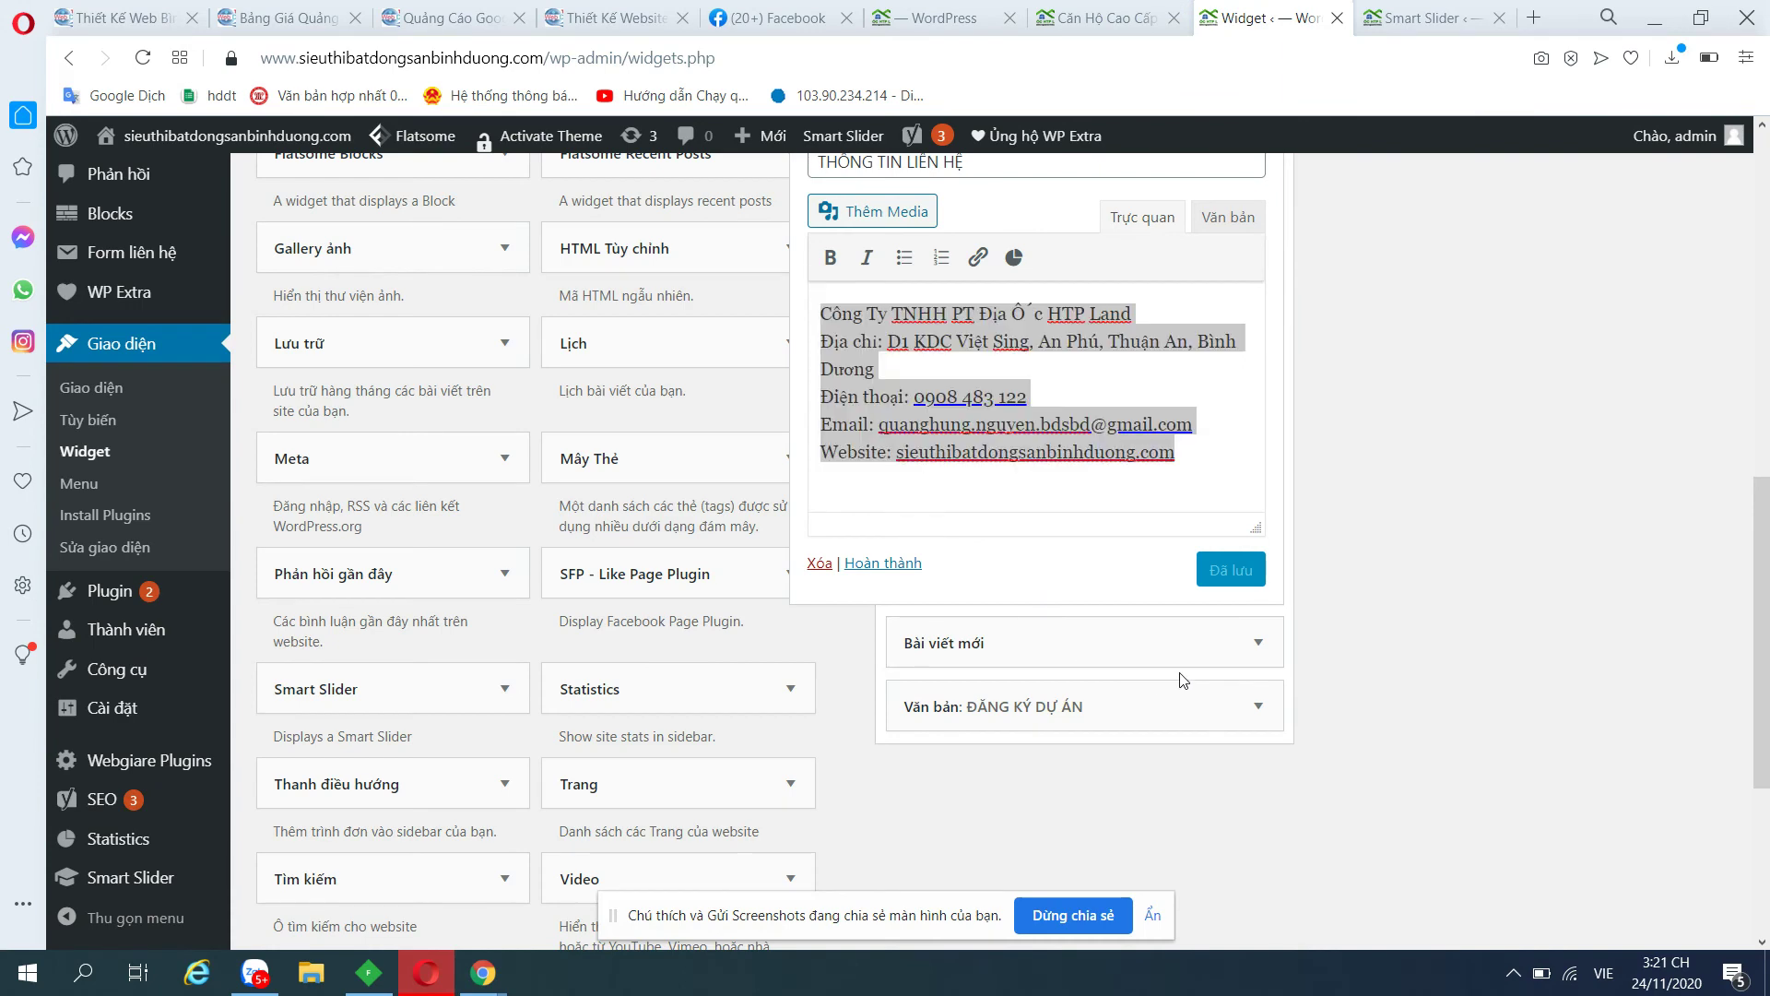
# Expand the Bài viết mới and ĐĂNG KÝ DỰ ÁN footer widgets and examine the contact form shortcode.
pyautogui.click(1180, 645)
pyautogui.scroll(-4, 1173, 636)
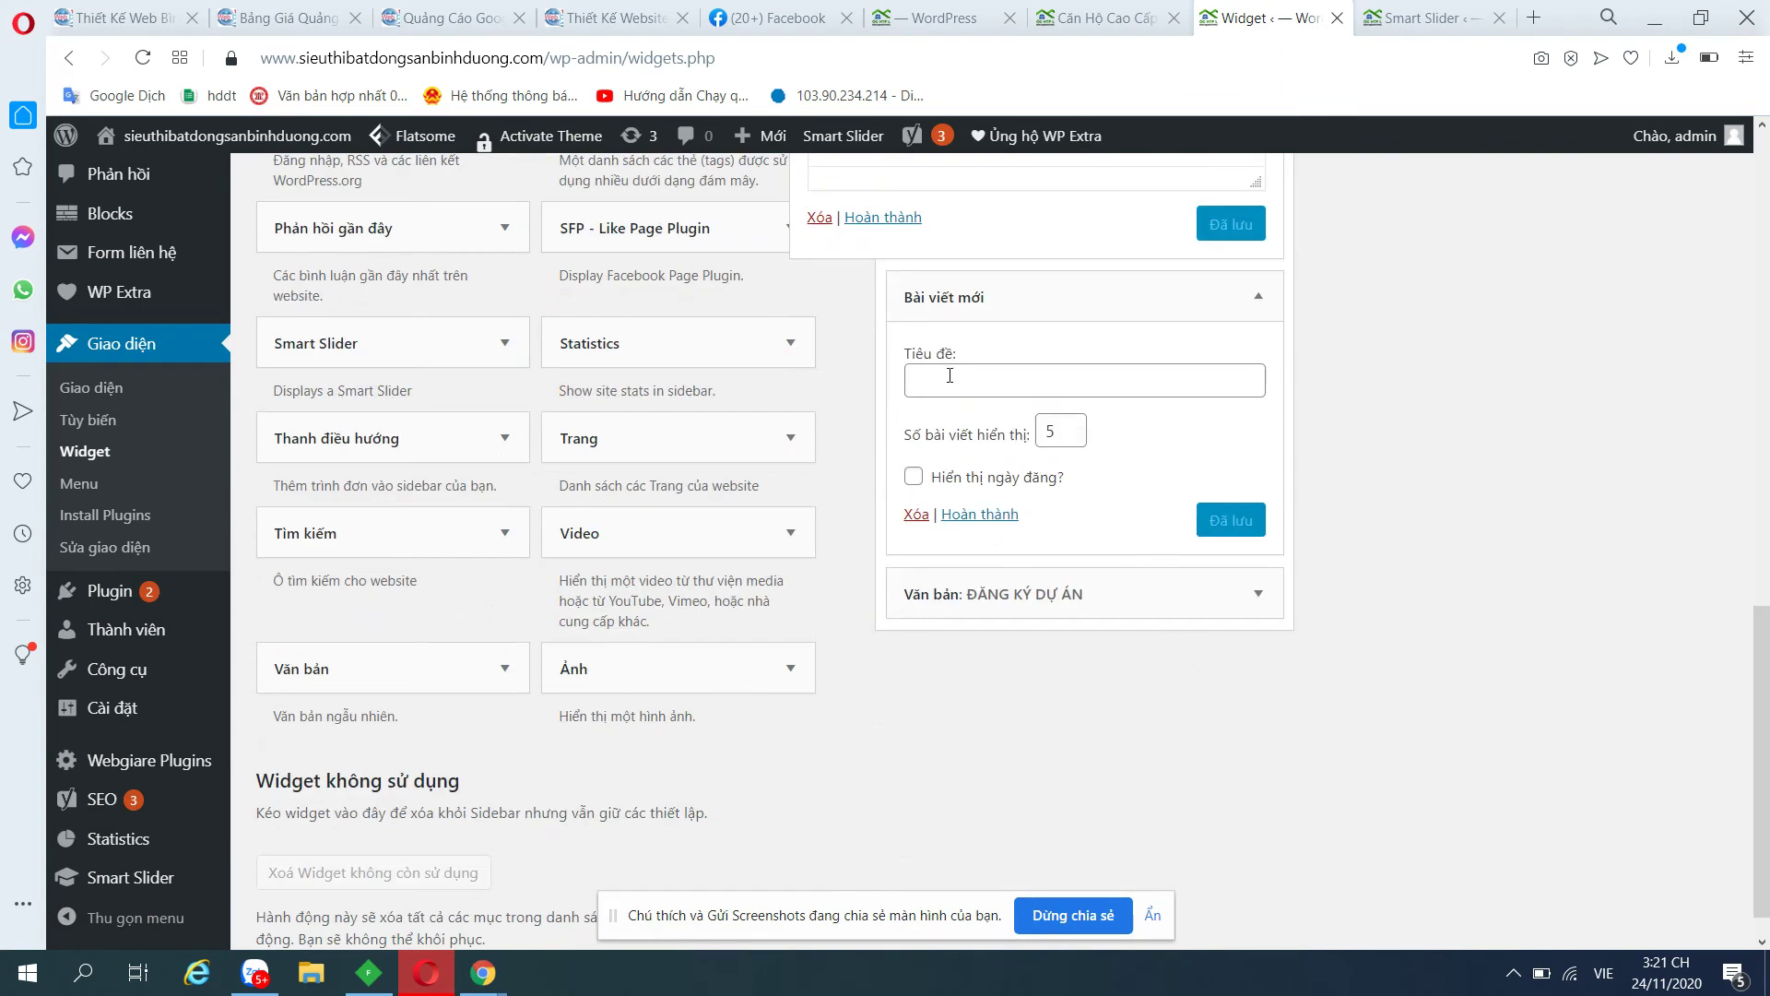
pyautogui.click(1256, 594)
pyautogui.scroll(-2, 1263, 636)
pyautogui.moveTo(1210, 669); pyautogui.dragTo(740, 652)
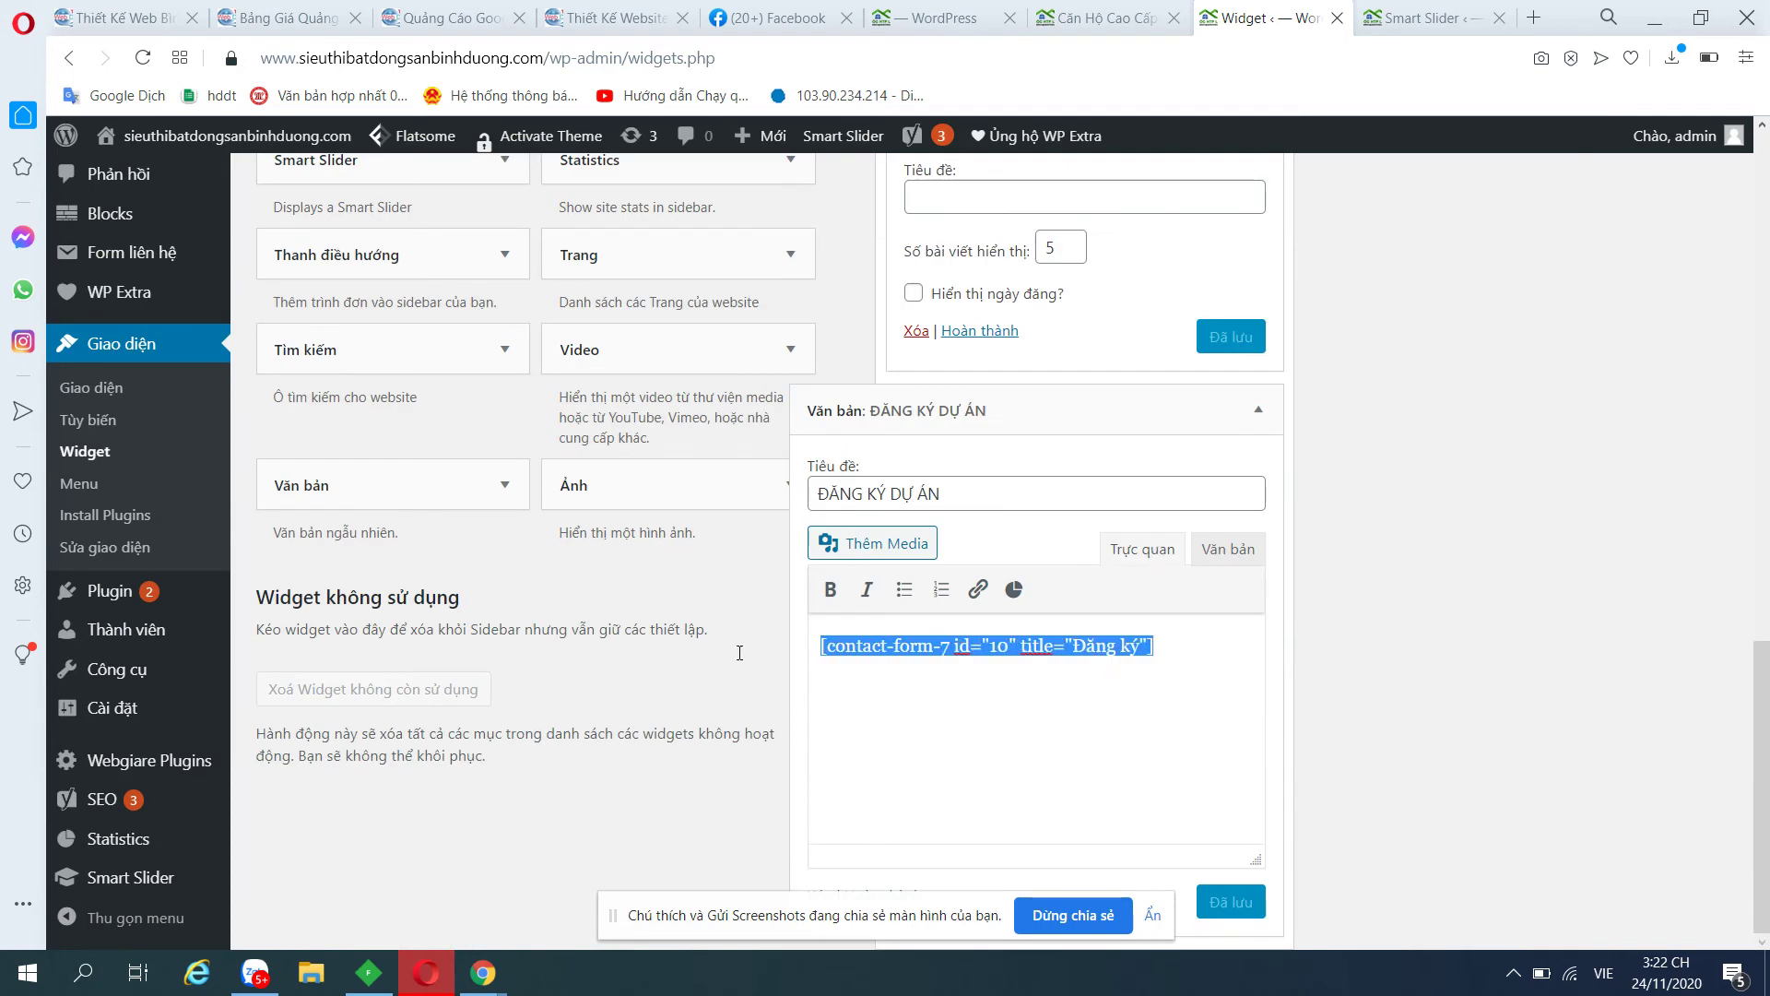
pyautogui.click(1063, 651)
# Look at the hinhchay slider's shortcode in Smart Slider and recheck the published page's footer.
pyautogui.click(1428, 18)
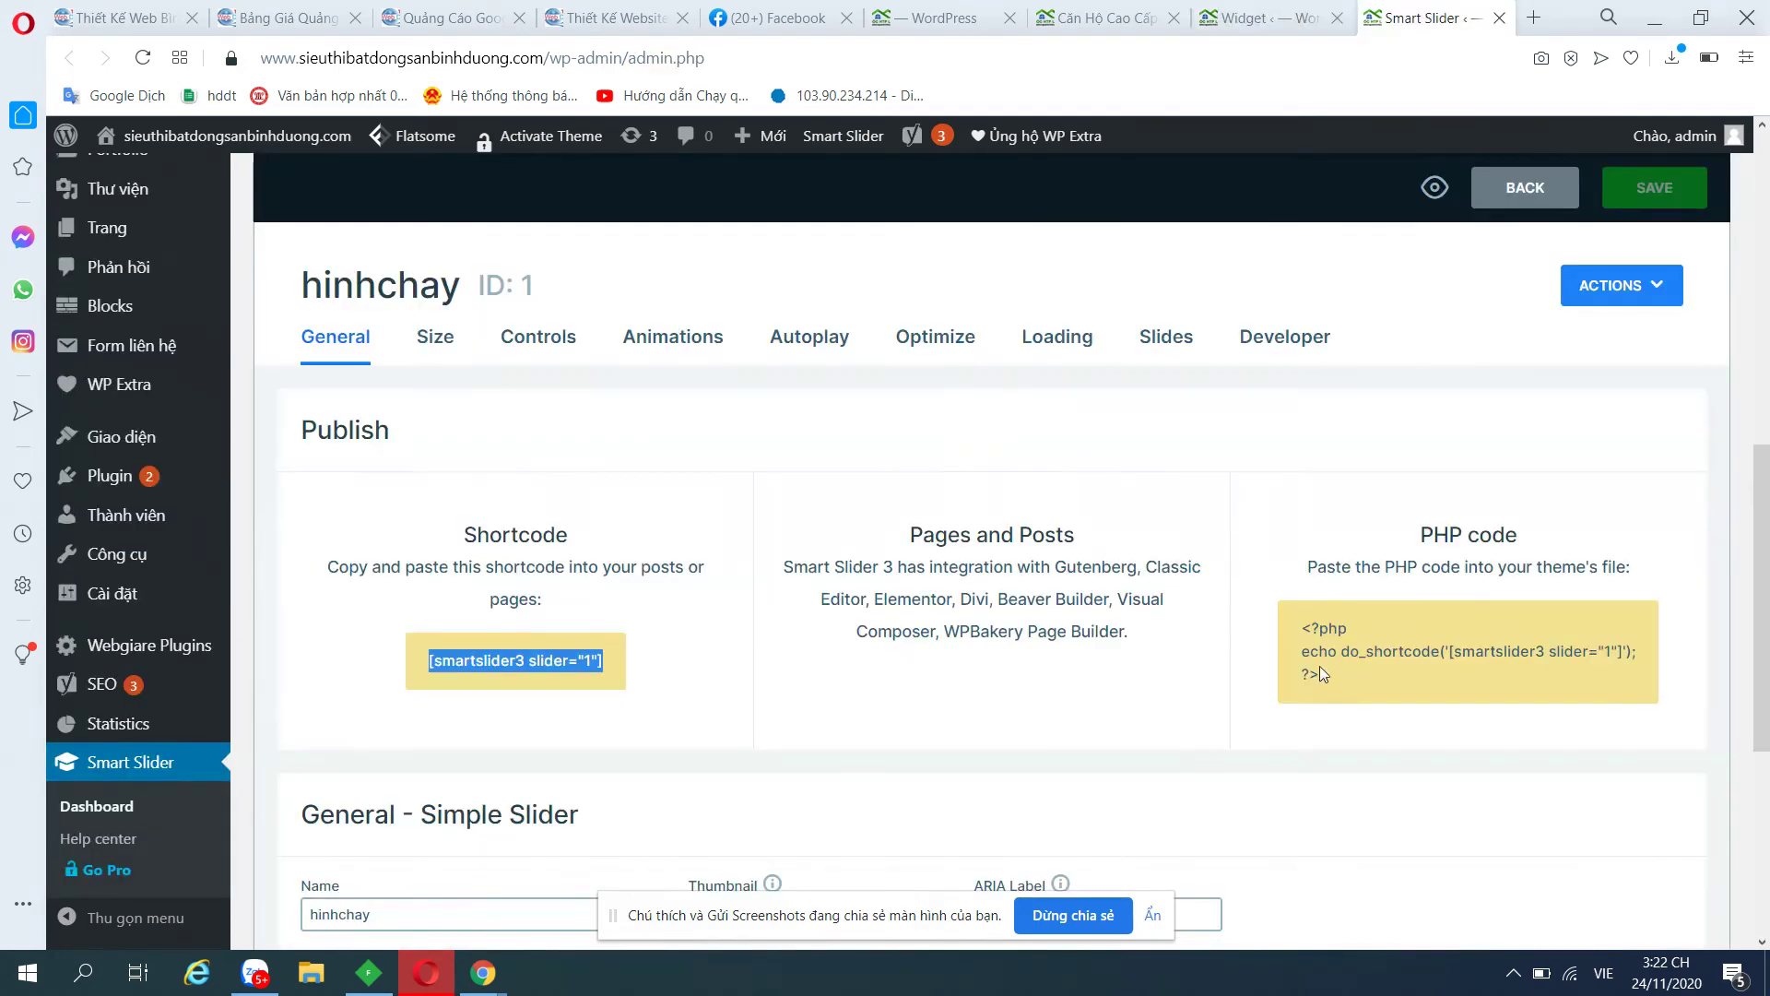
pyautogui.click(1113, 17)
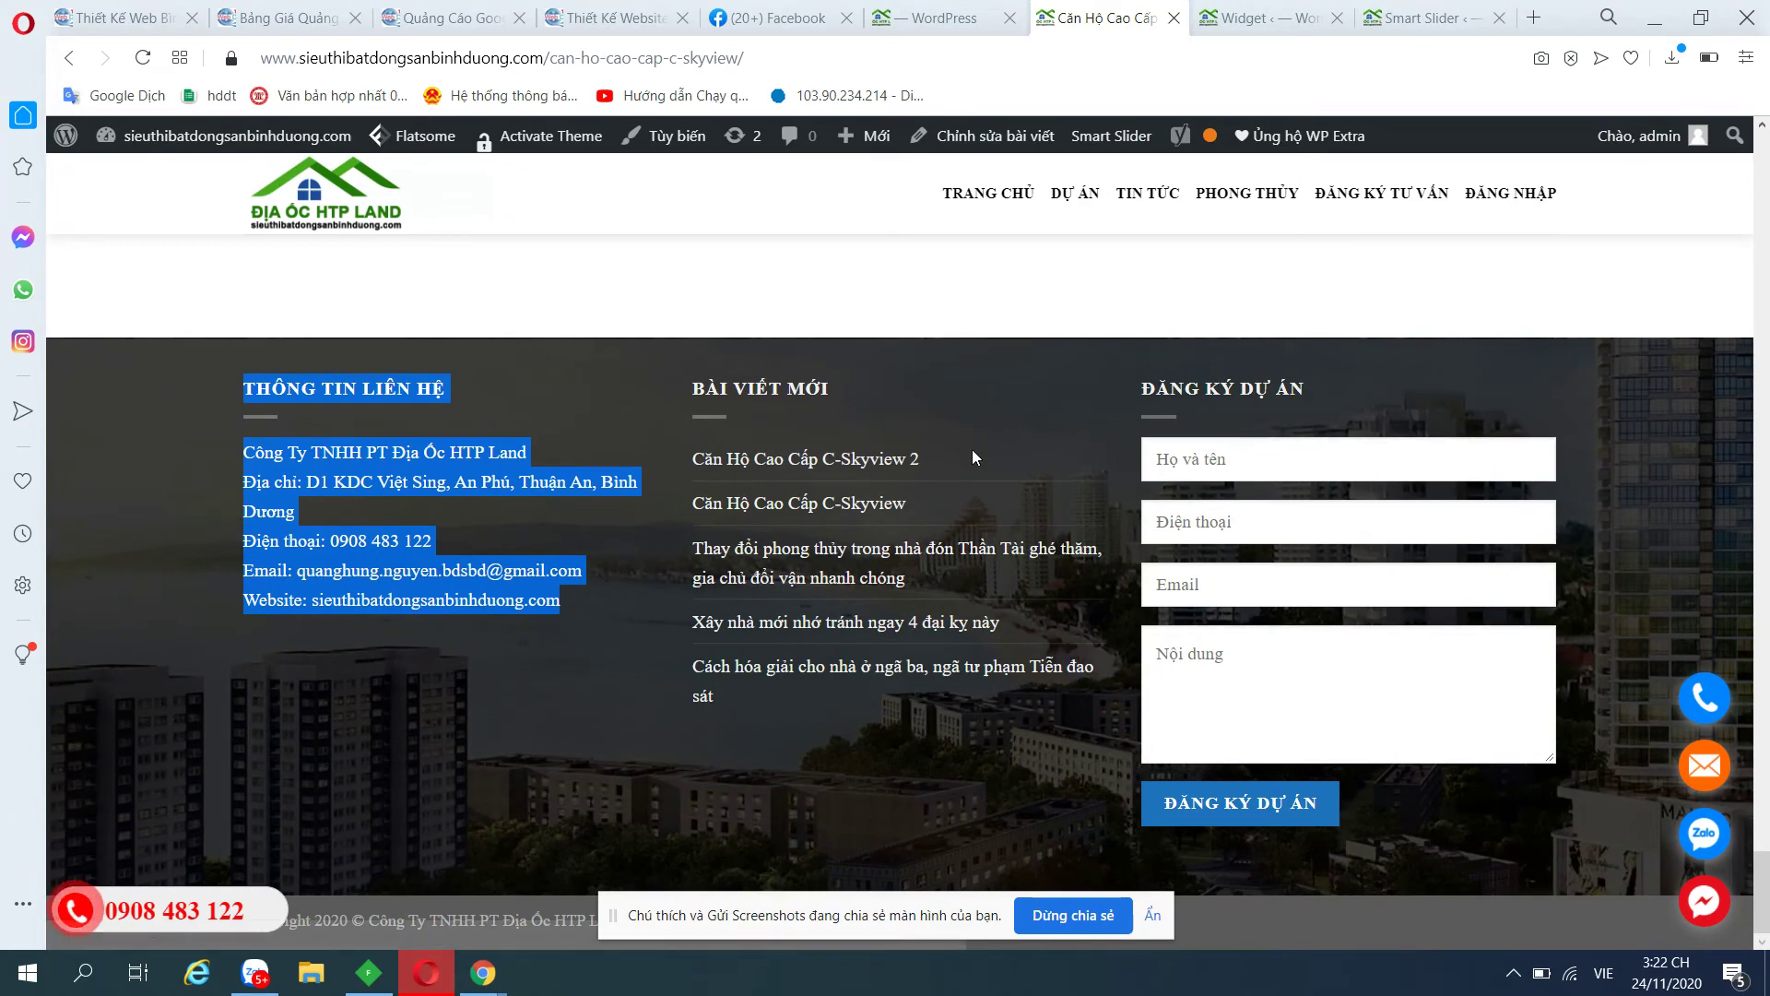
pyautogui.click(942, 754)
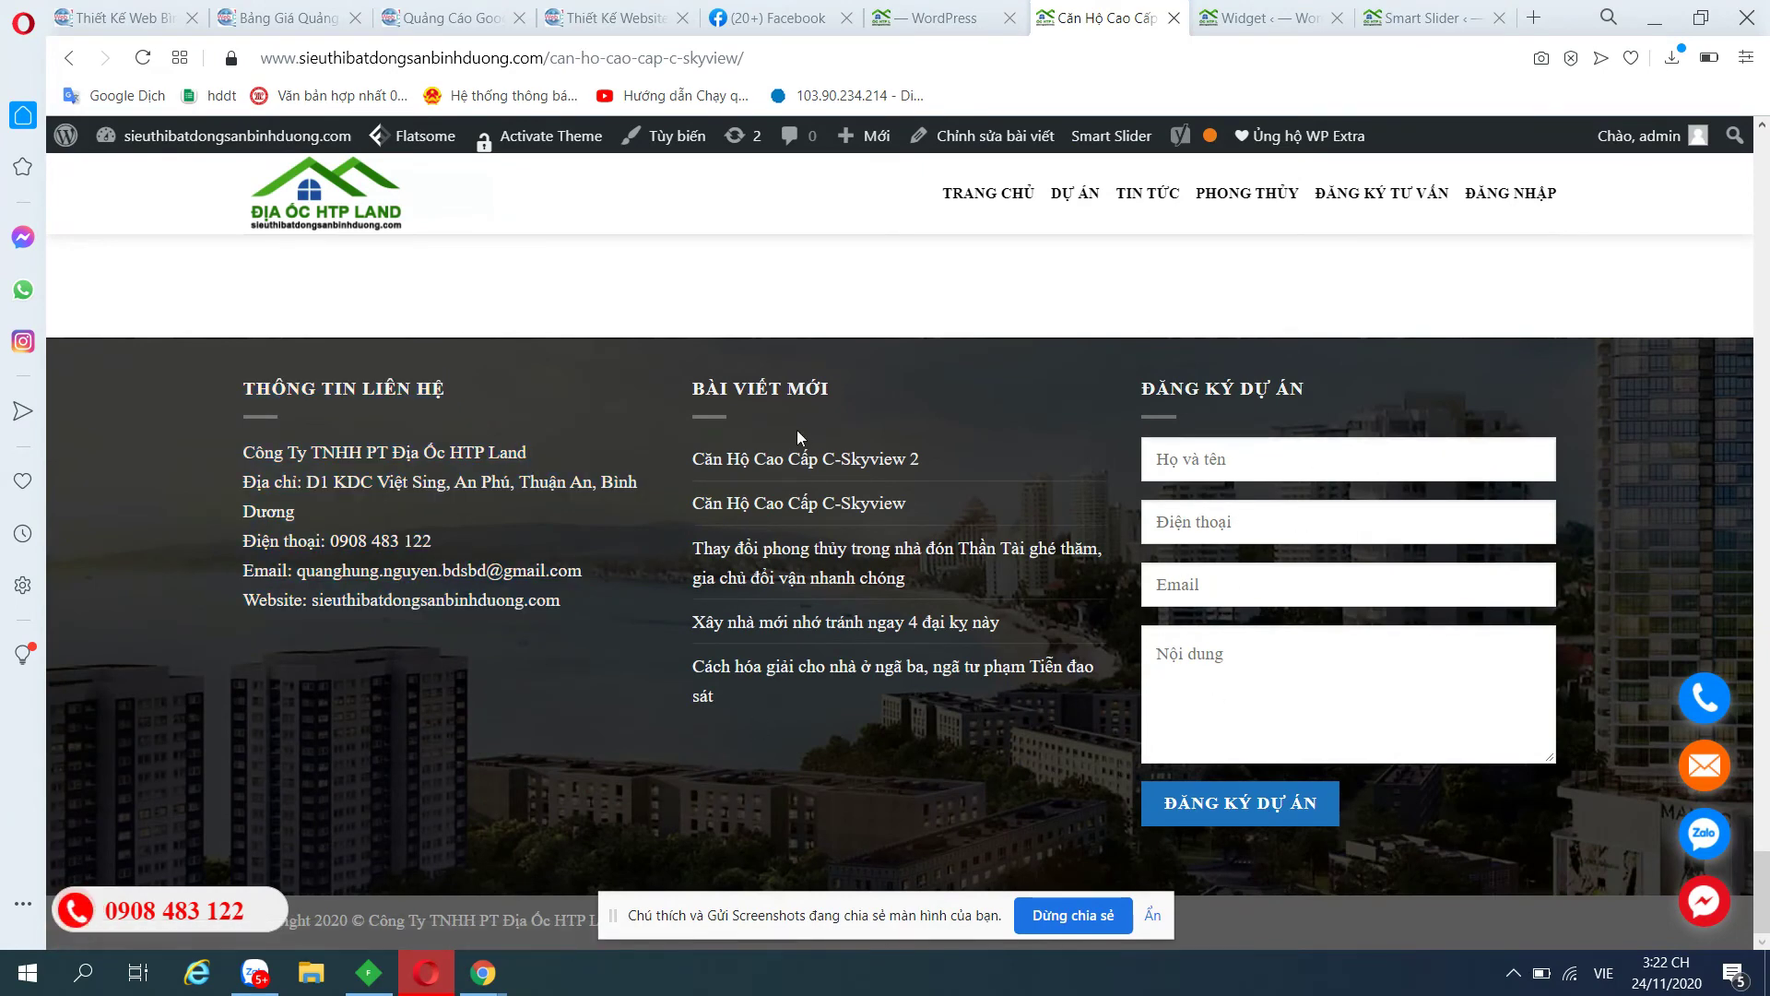
# Compare the ĐĂNG KÝ DỰ ÁN widget's shortcode with the Đăng ký form's shortcode in the contact form list.
pyautogui.click(1265, 19)
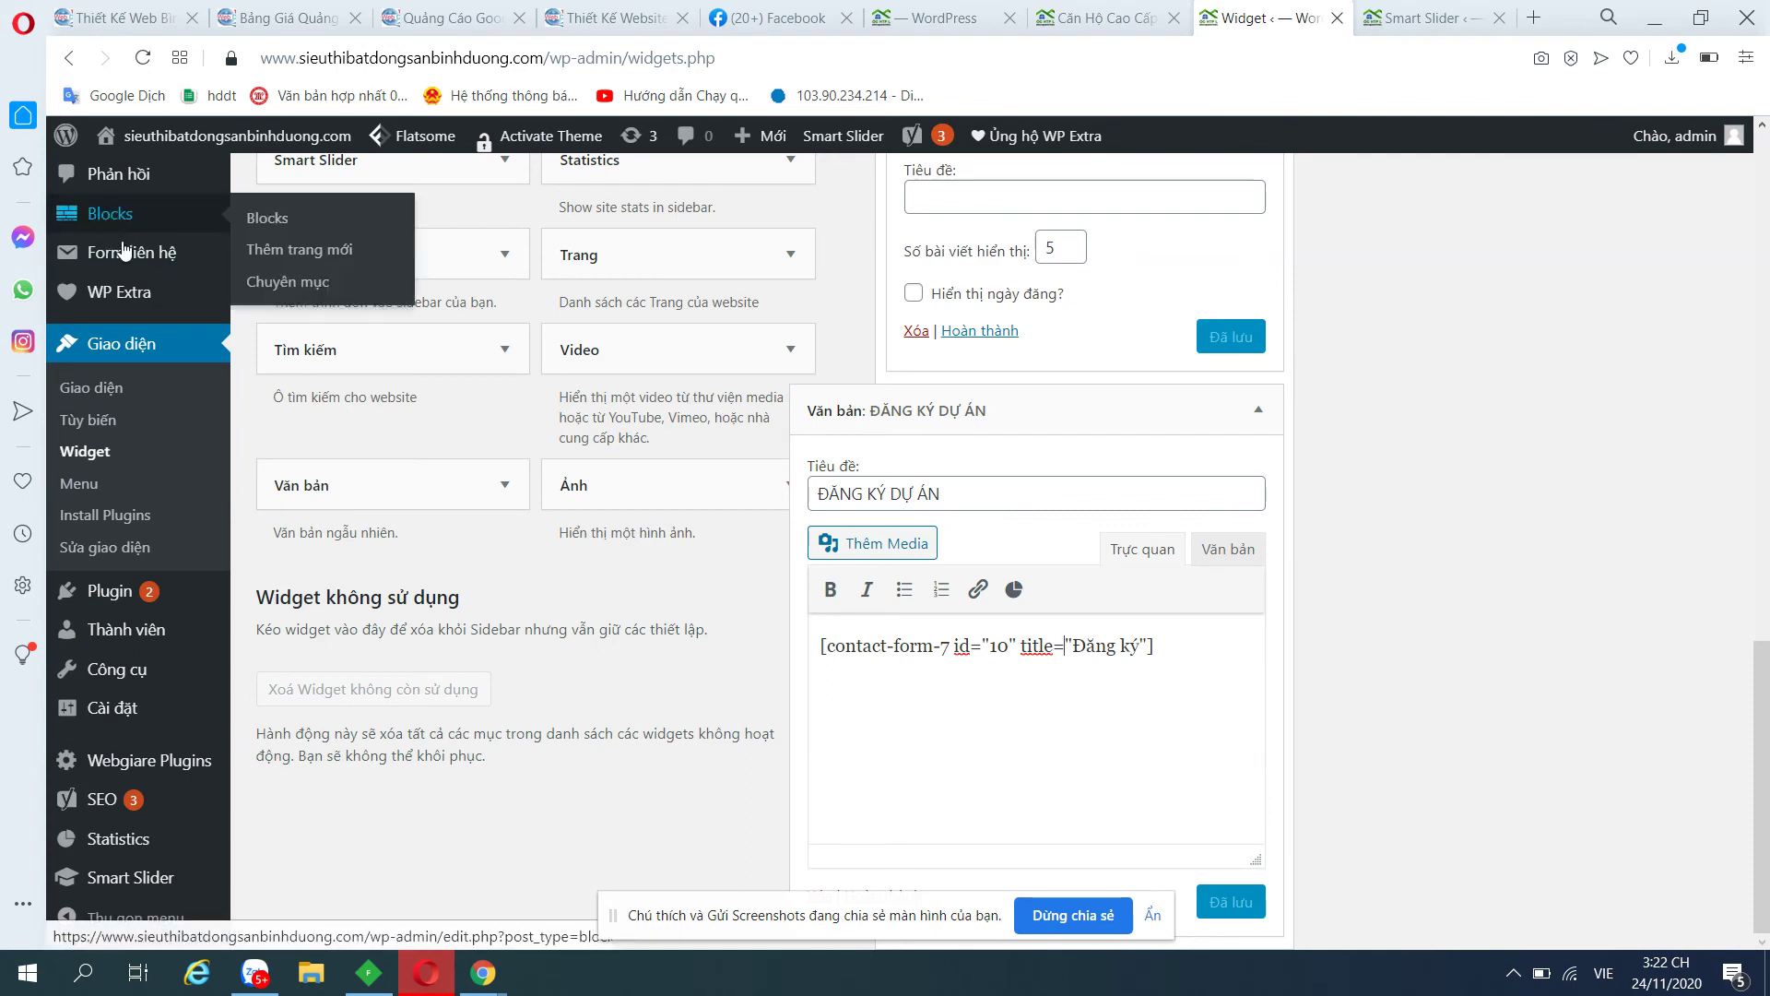
pyautogui.moveTo(123, 258)
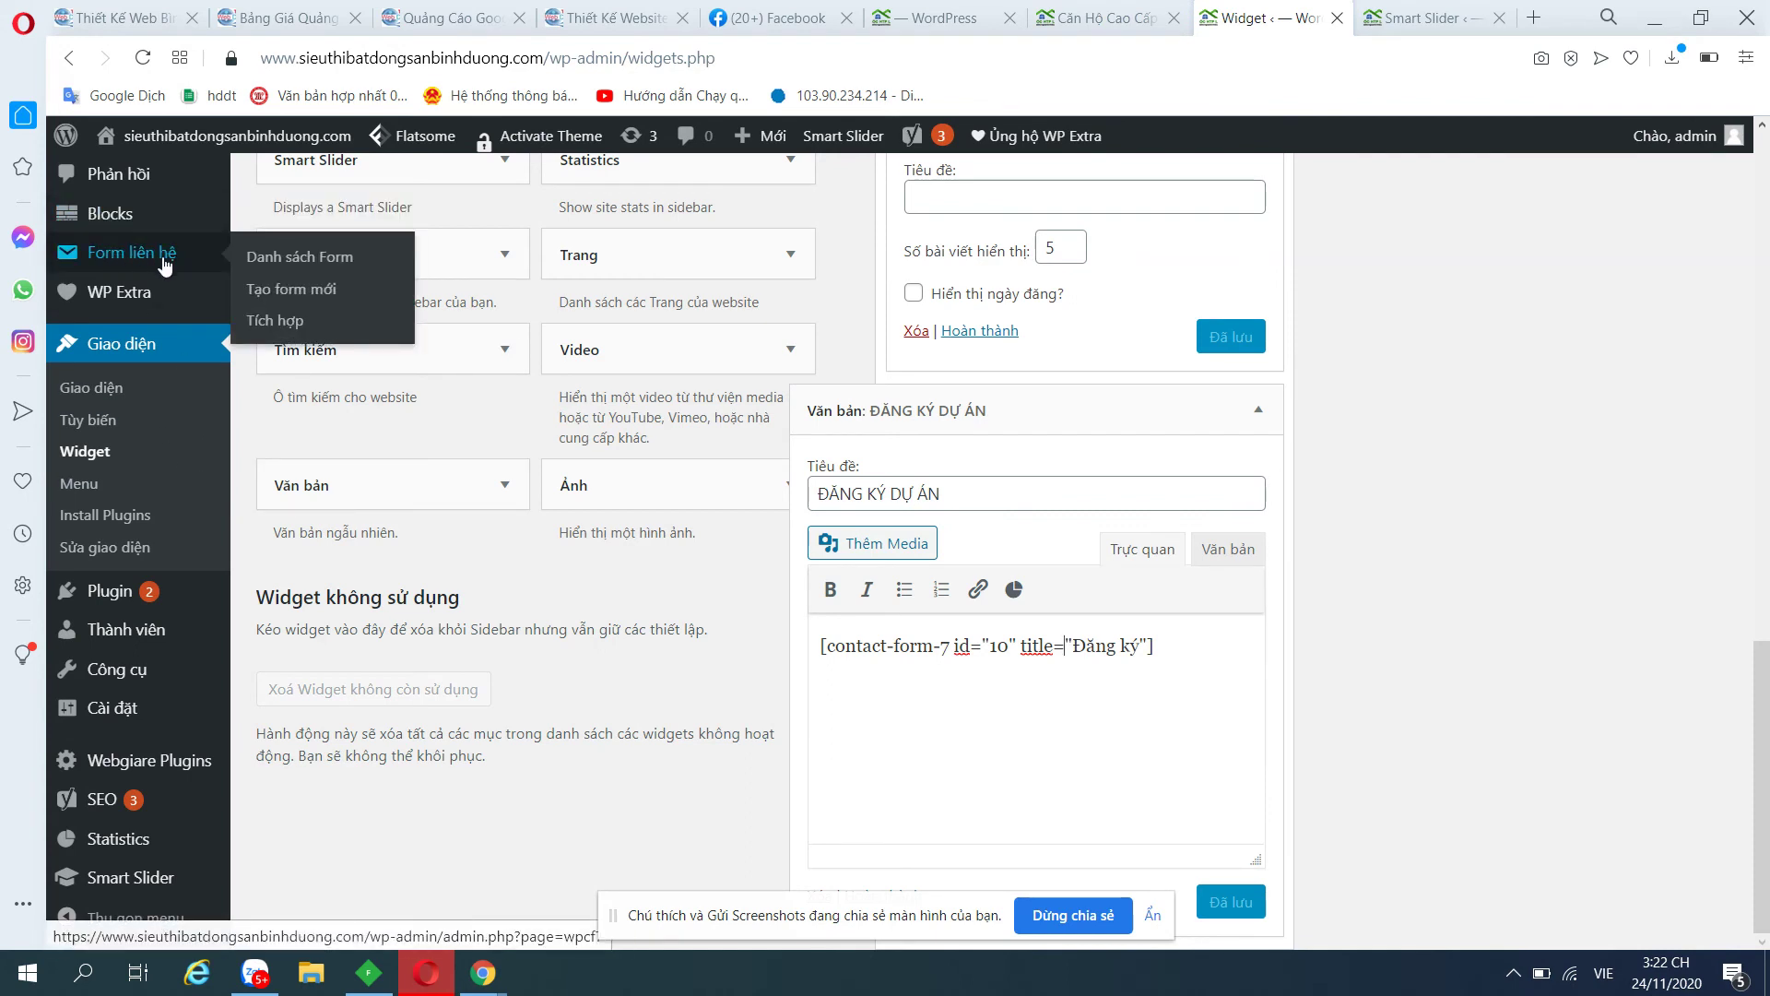
pyautogui.moveTo(1154, 646); pyautogui.dragTo(841, 644)
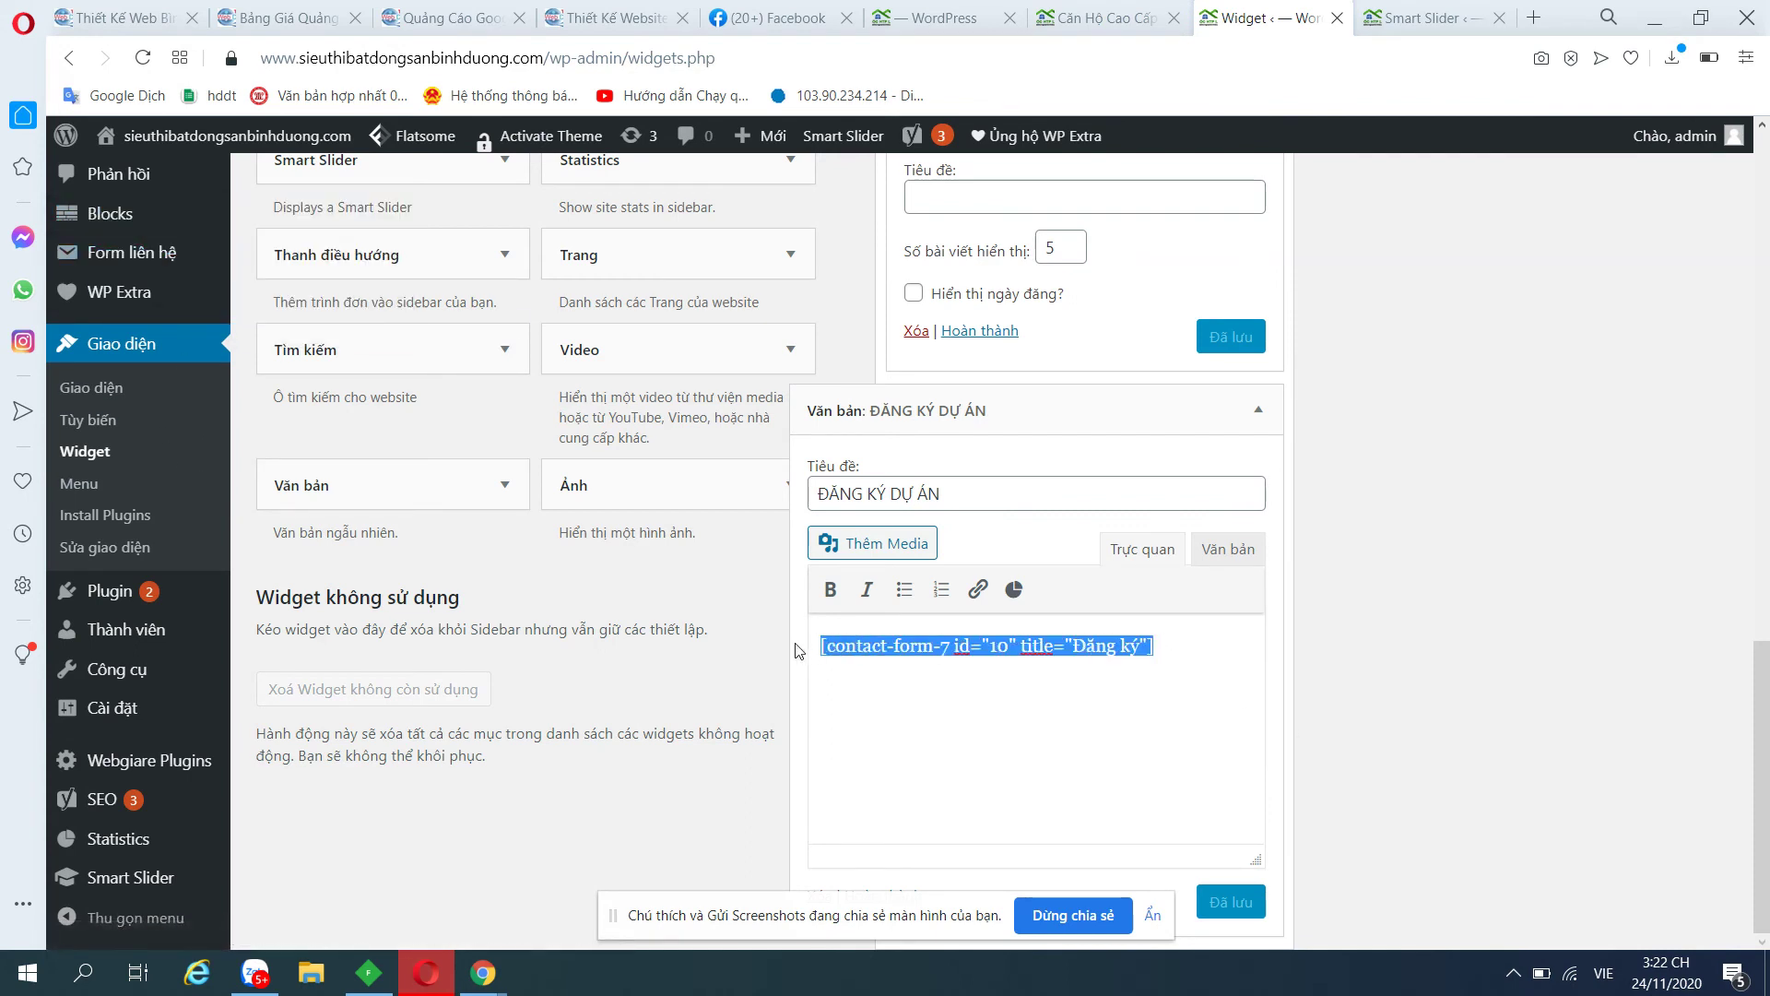
pyautogui.click(131, 258)
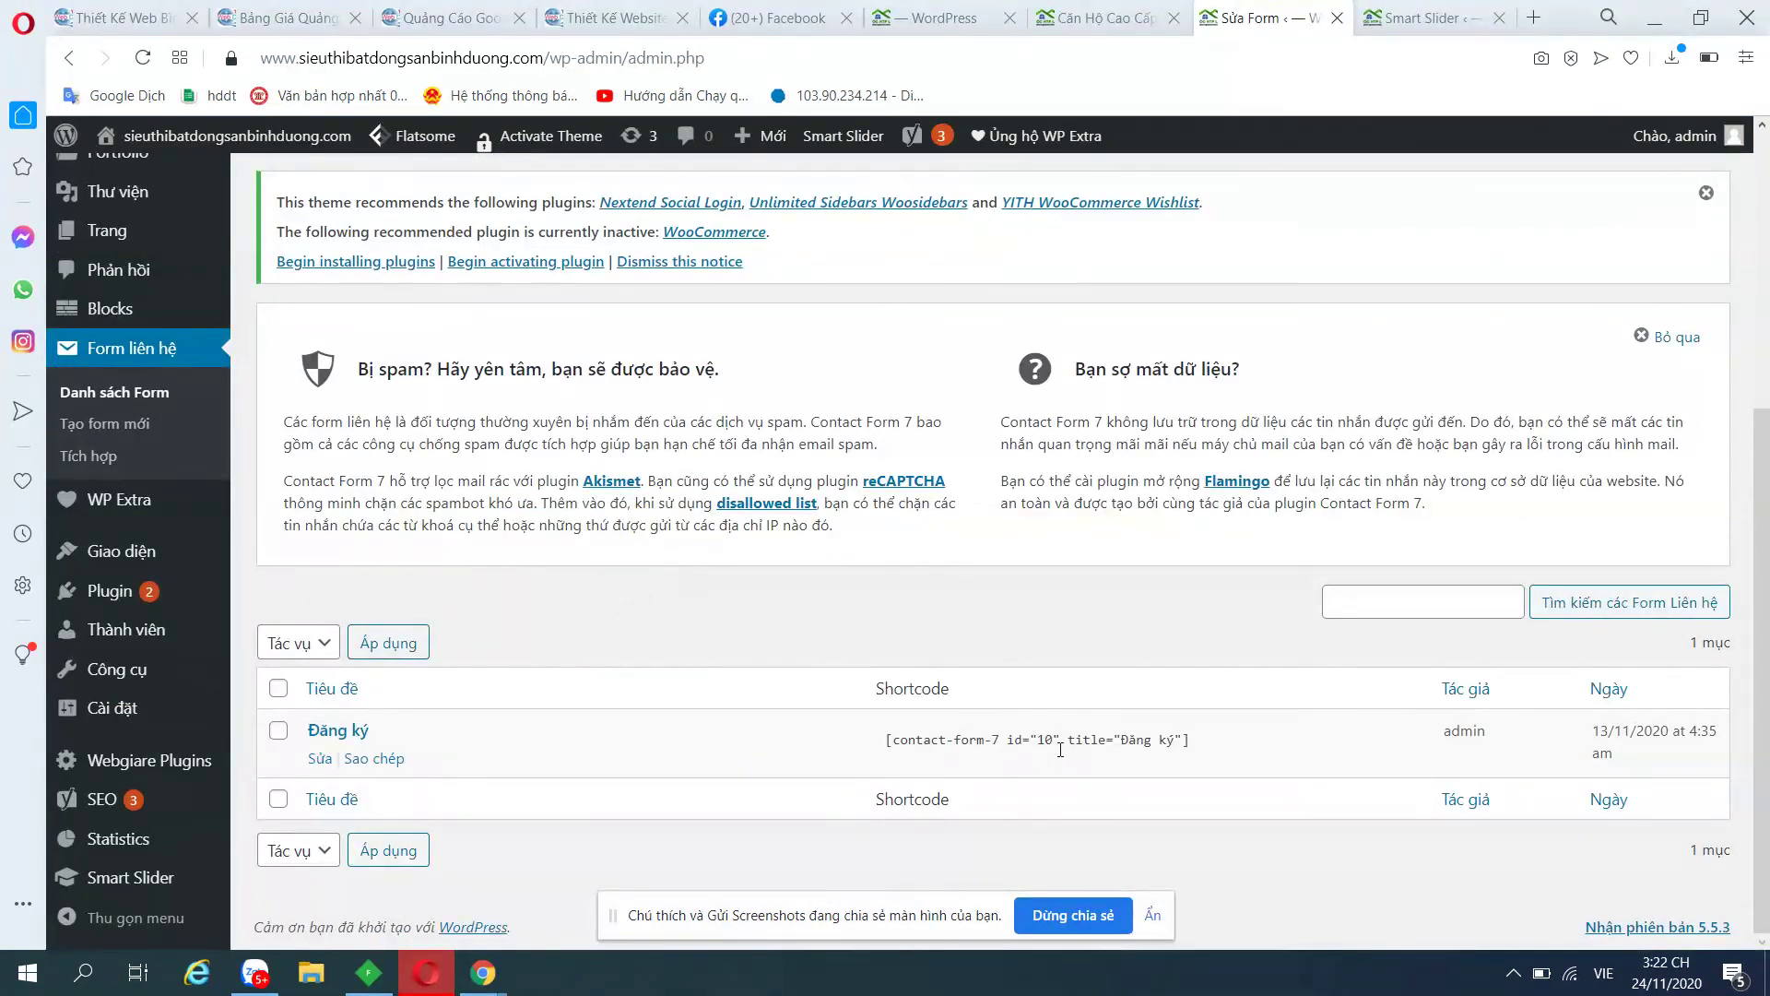
pyautogui.moveTo(888, 739); pyautogui.dragTo(1159, 735)
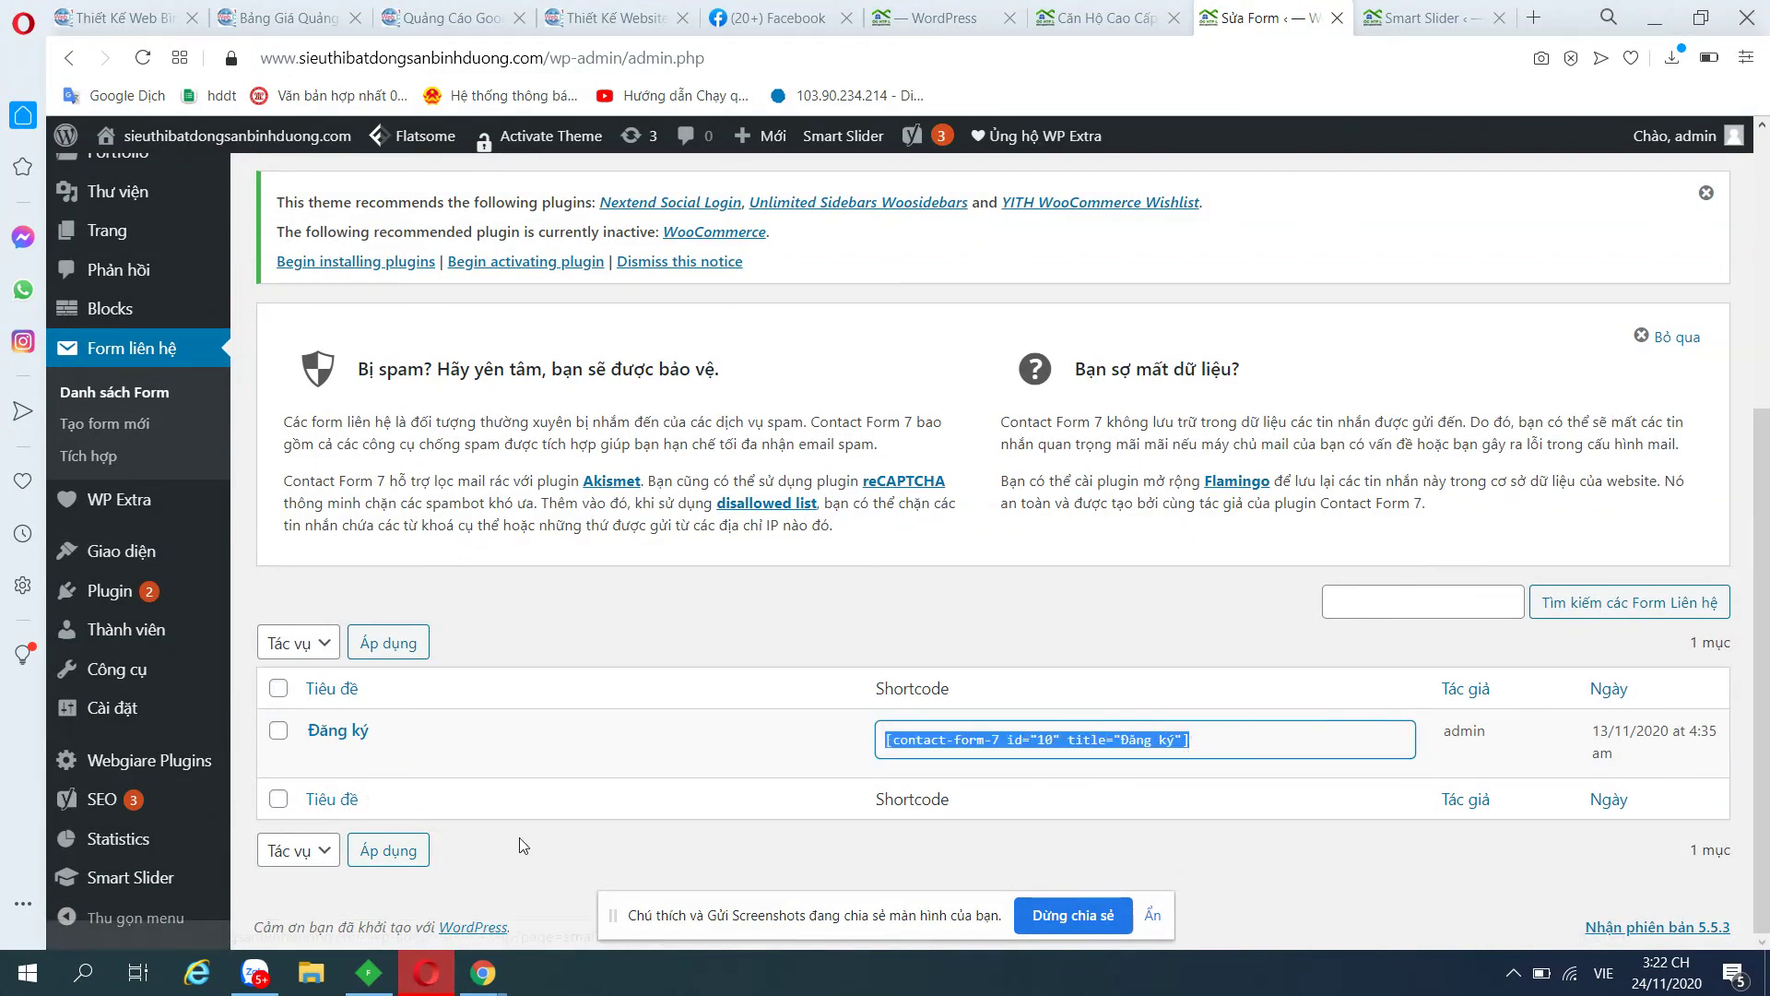
# Open the Đăng ký contact form and examine the field and submit tags in its Nội dung Form template.
pyautogui.click(333, 732)
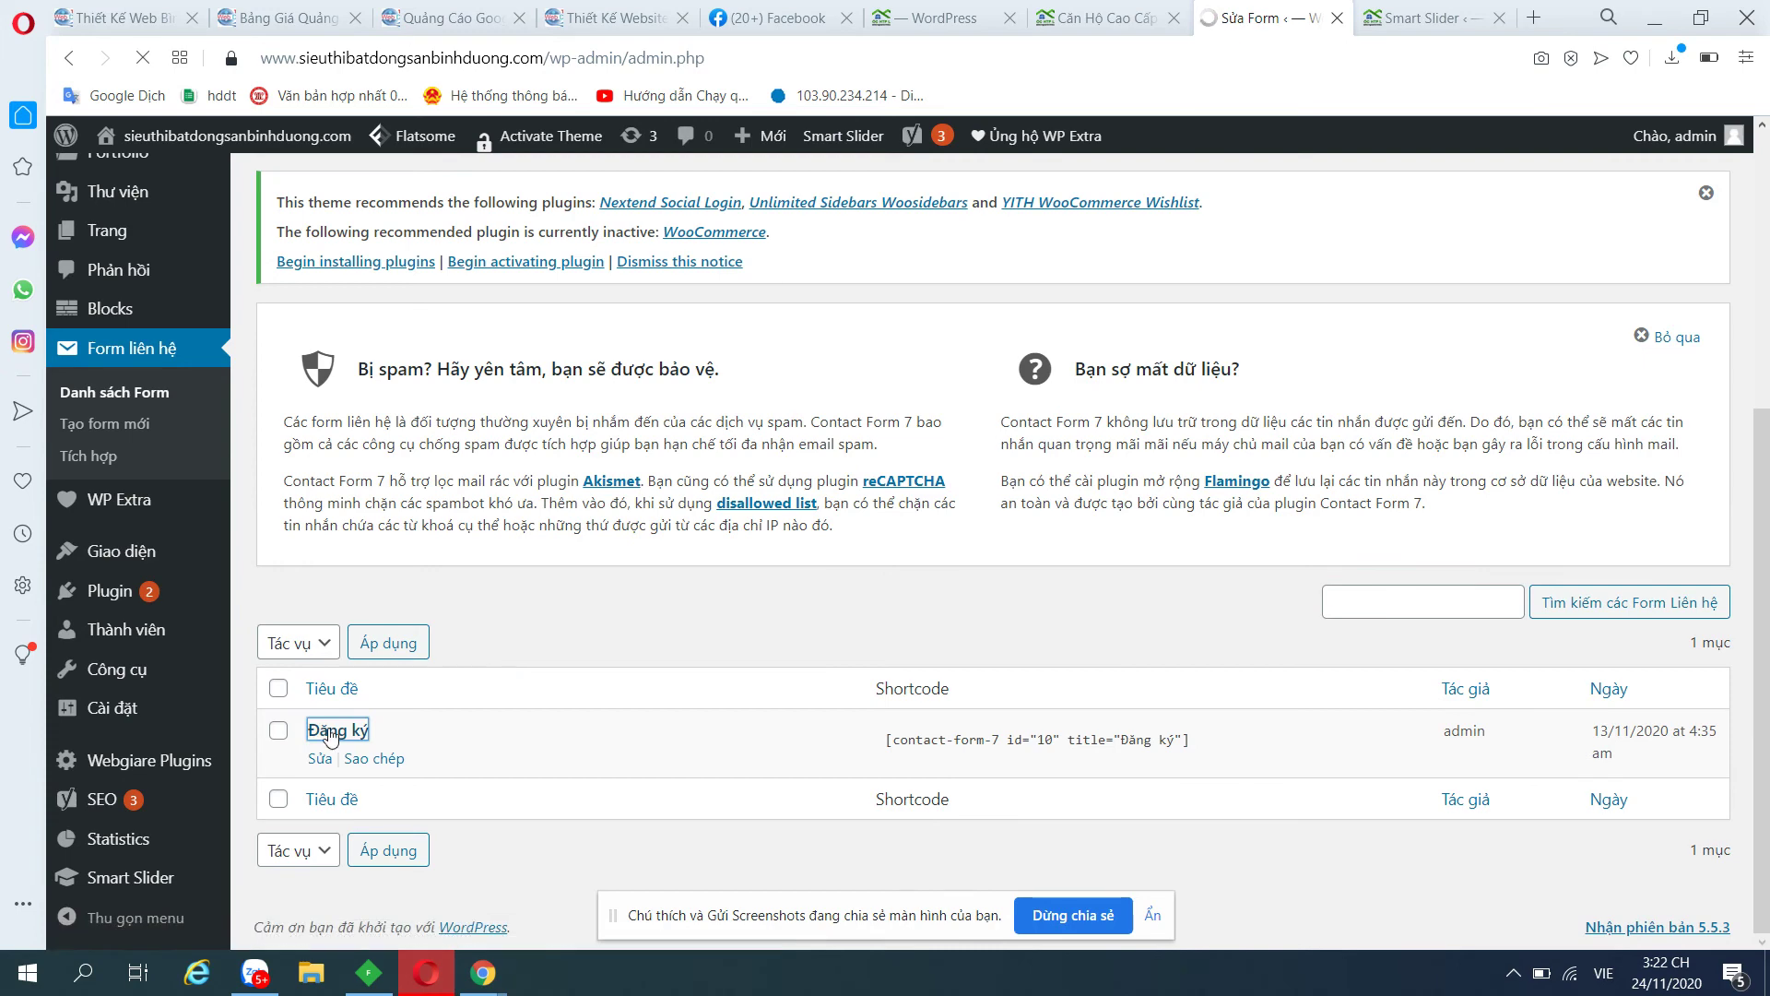
pyautogui.scroll(-7, 553, 645)
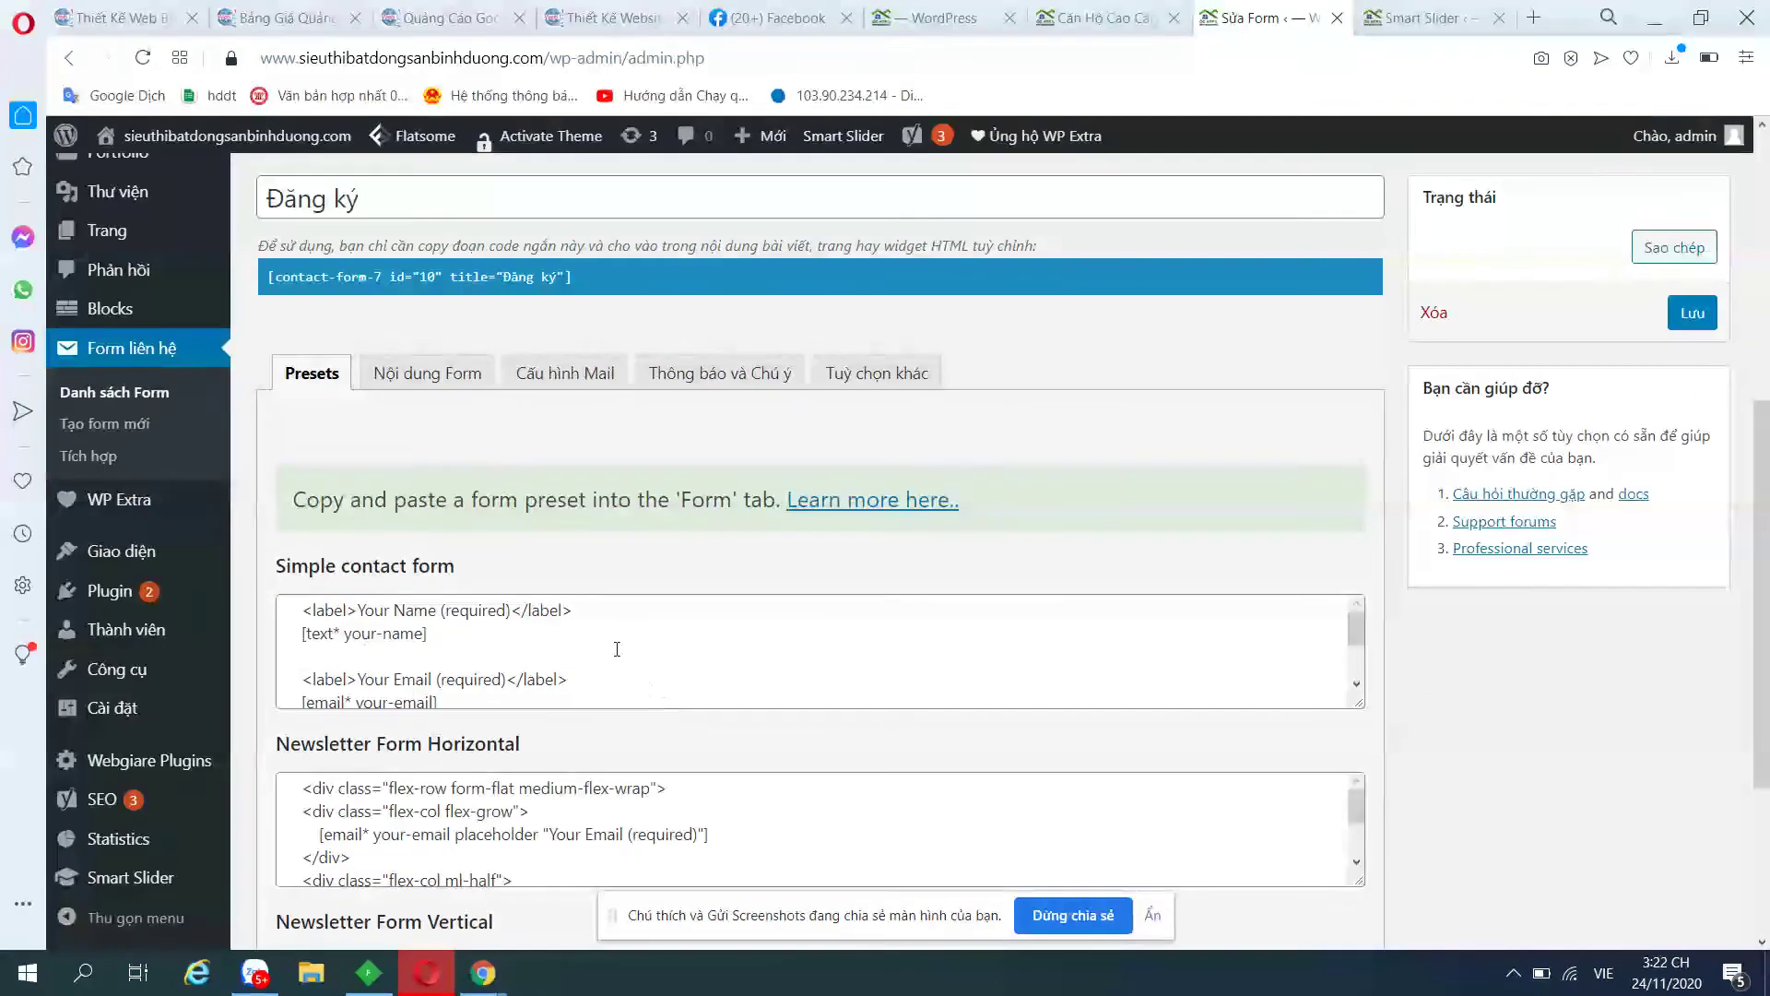
pyautogui.click(426, 372)
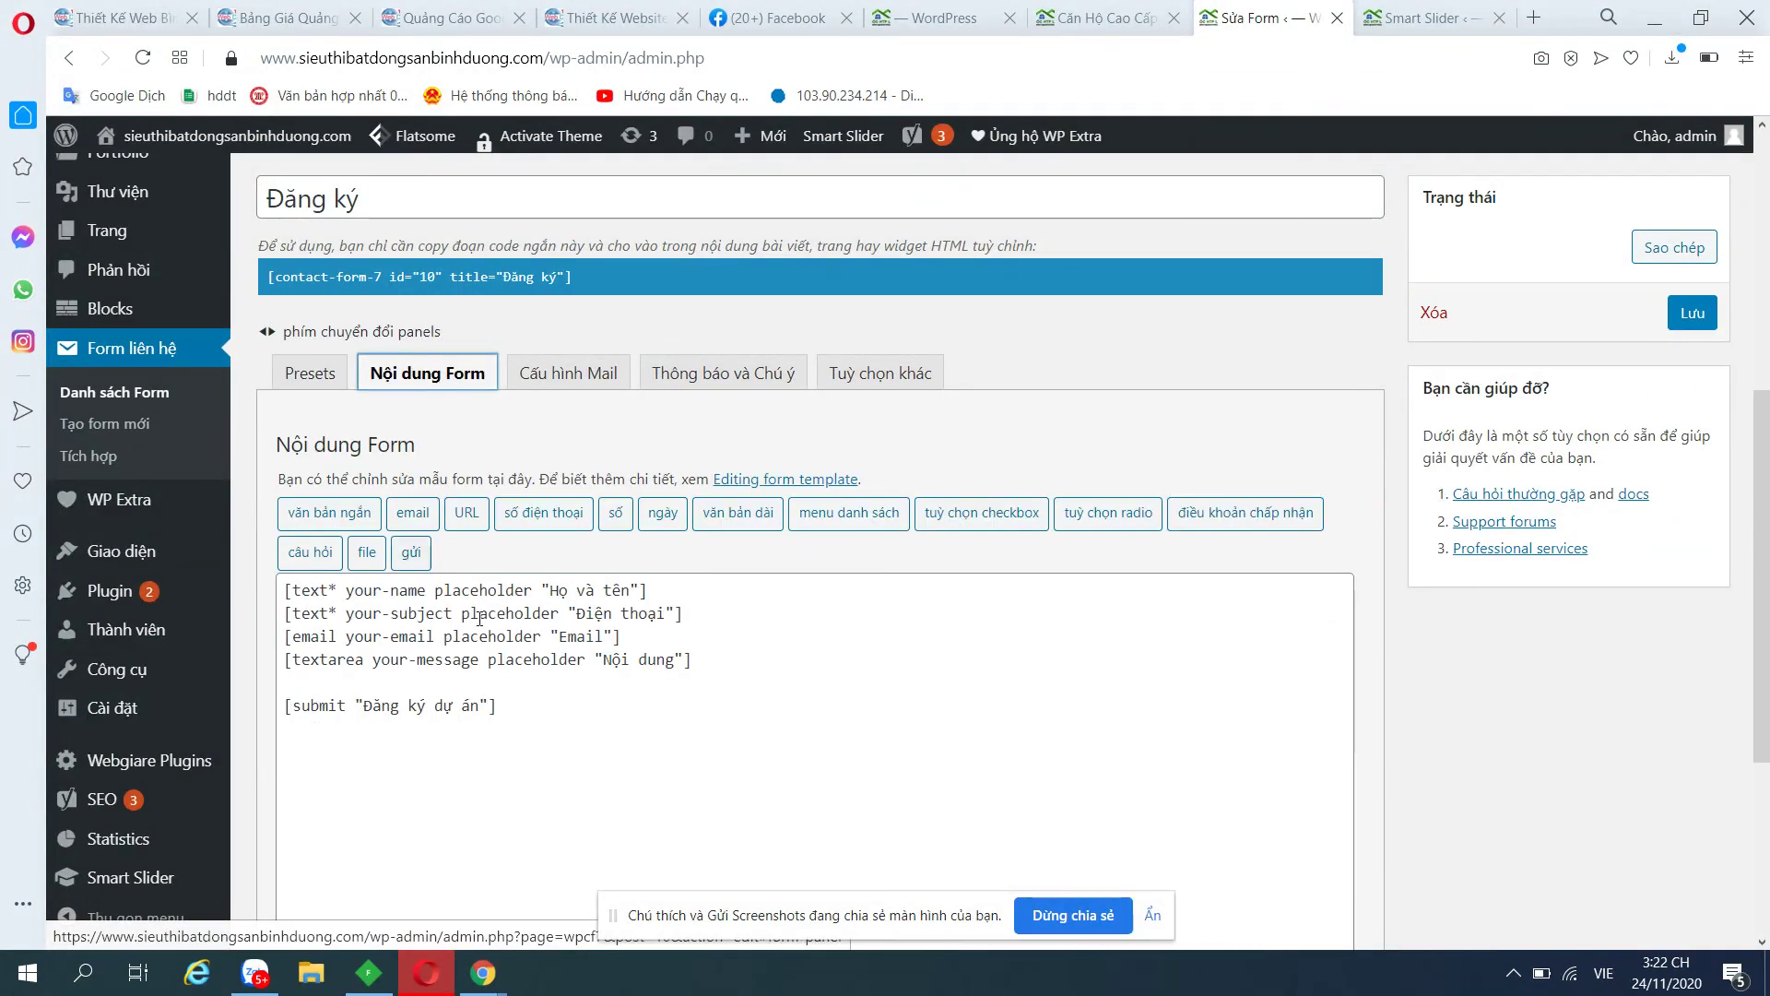
pyautogui.moveTo(534, 715); pyautogui.dragTo(703, 716)
pyautogui.click(433, 659)
pyautogui.click(577, 717)
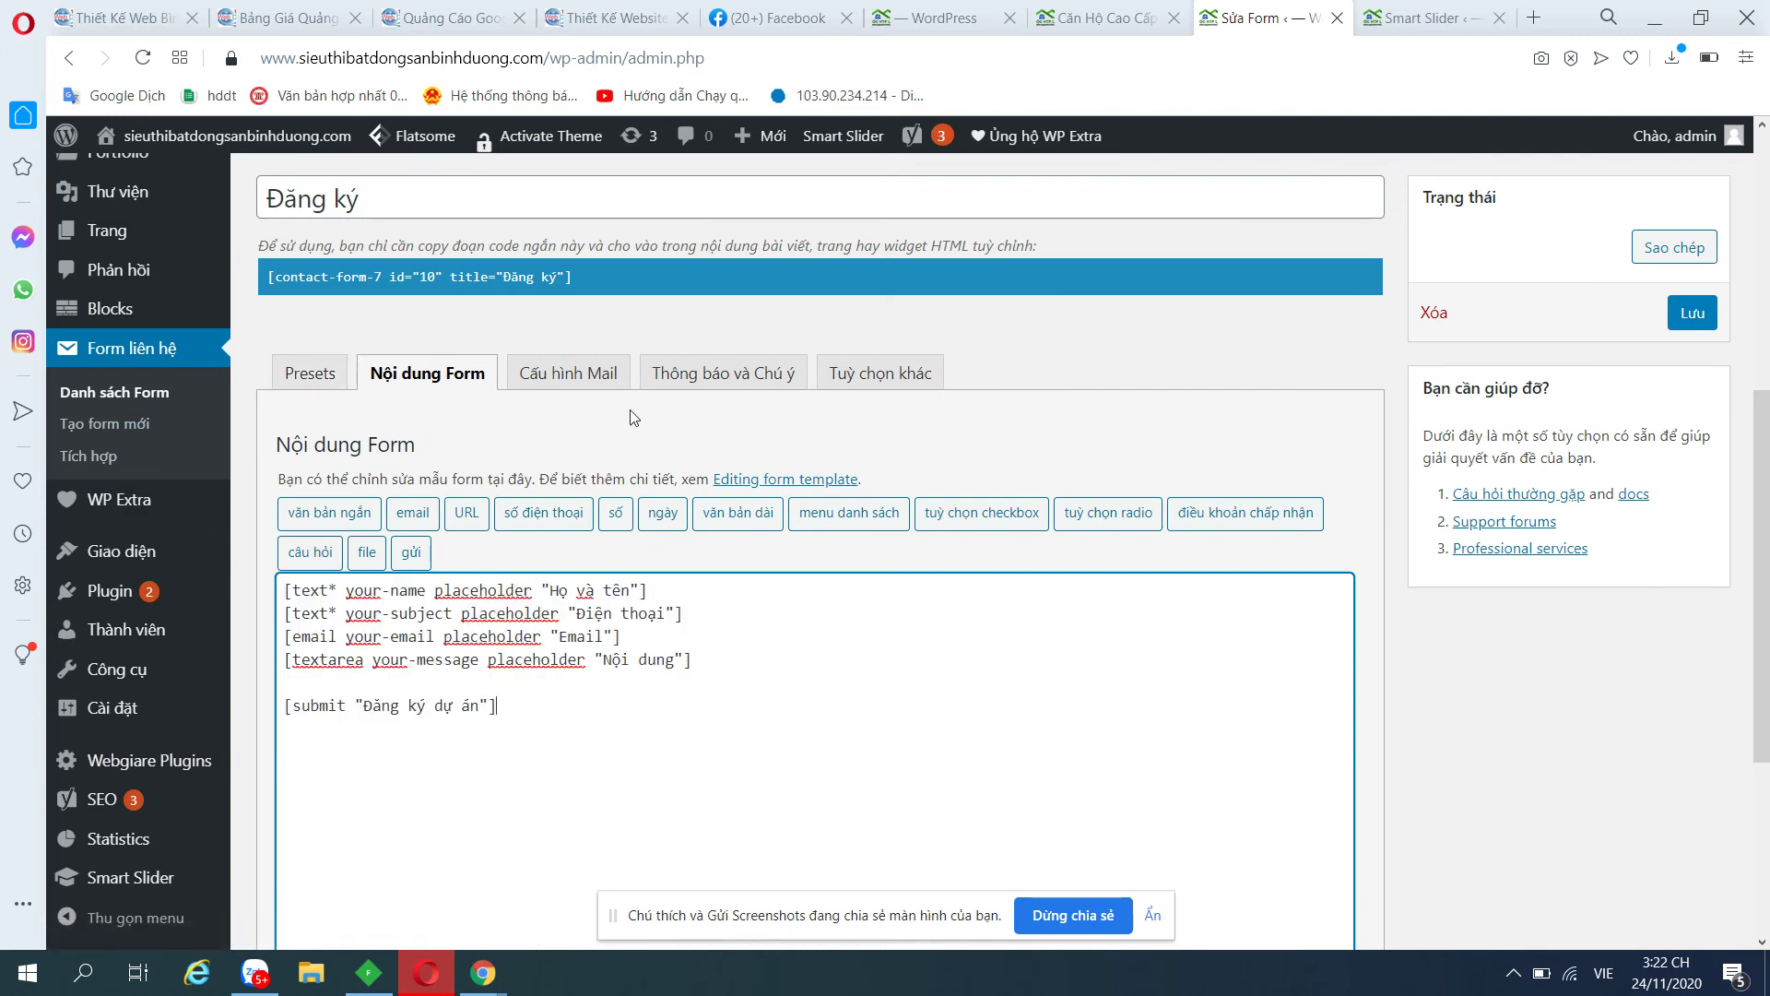
pyautogui.moveTo(286, 590); pyautogui.dragTo(503, 708)
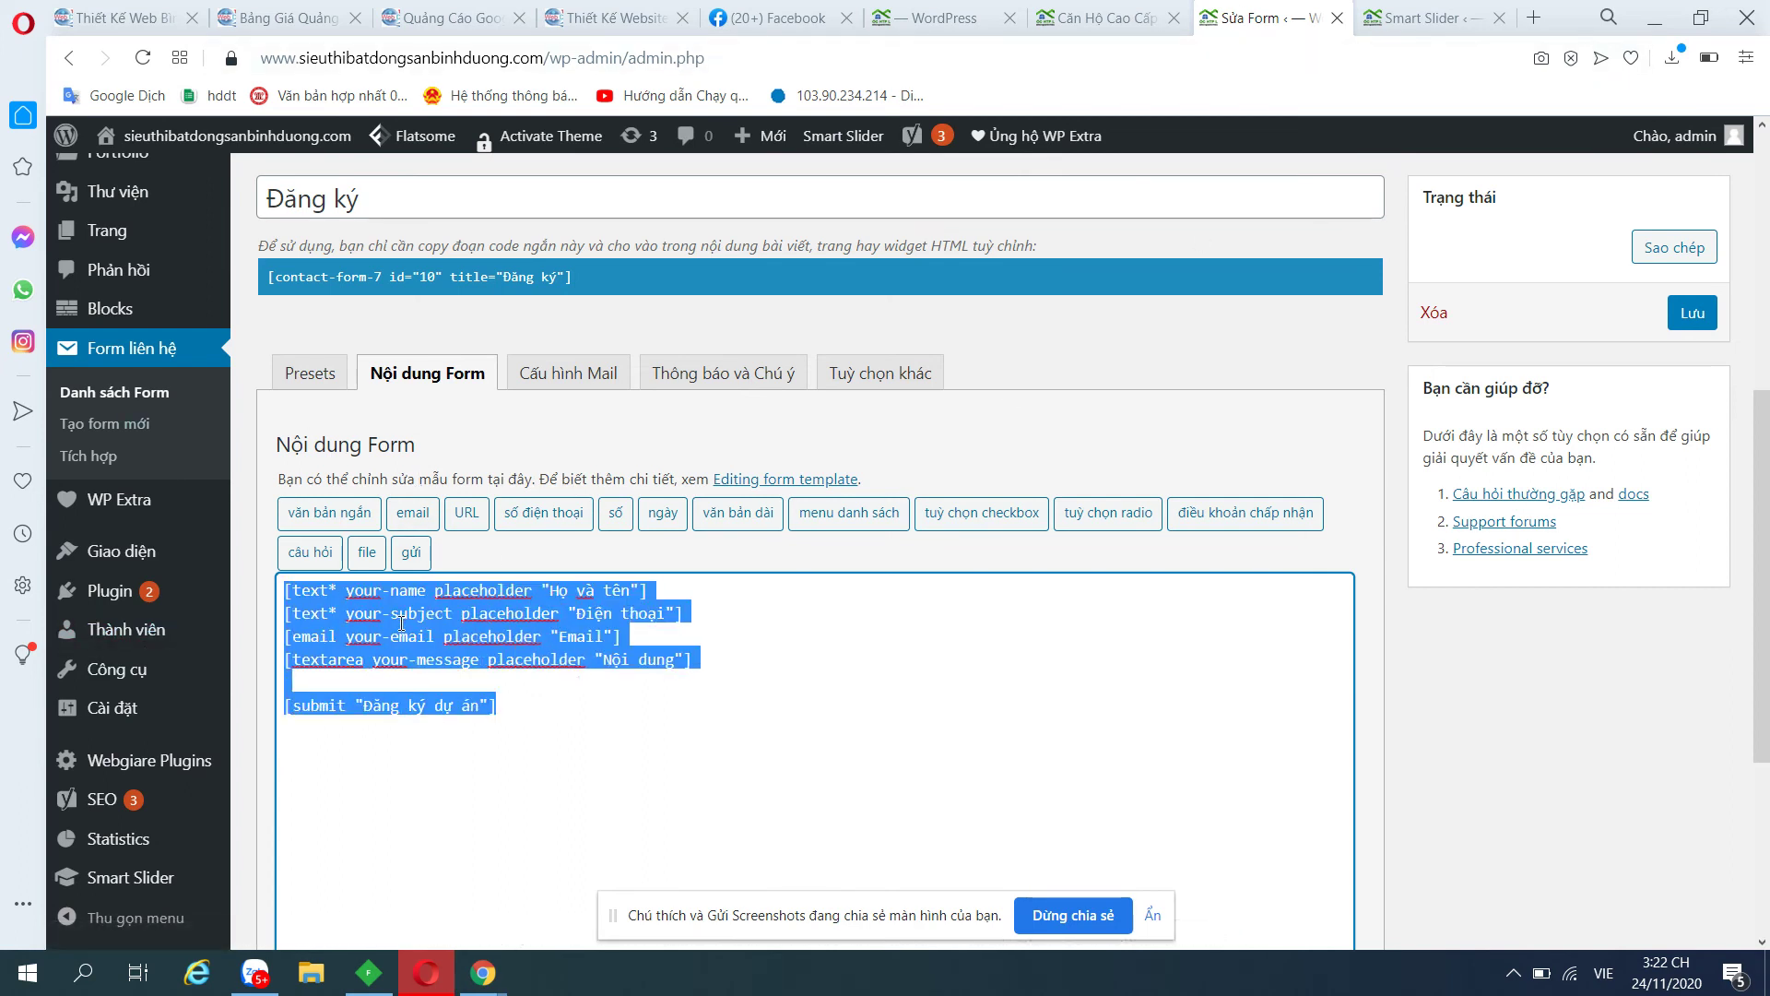
pyautogui.click(445, 634)
pyautogui.moveTo(695, 587); pyautogui.dragTo(285, 587)
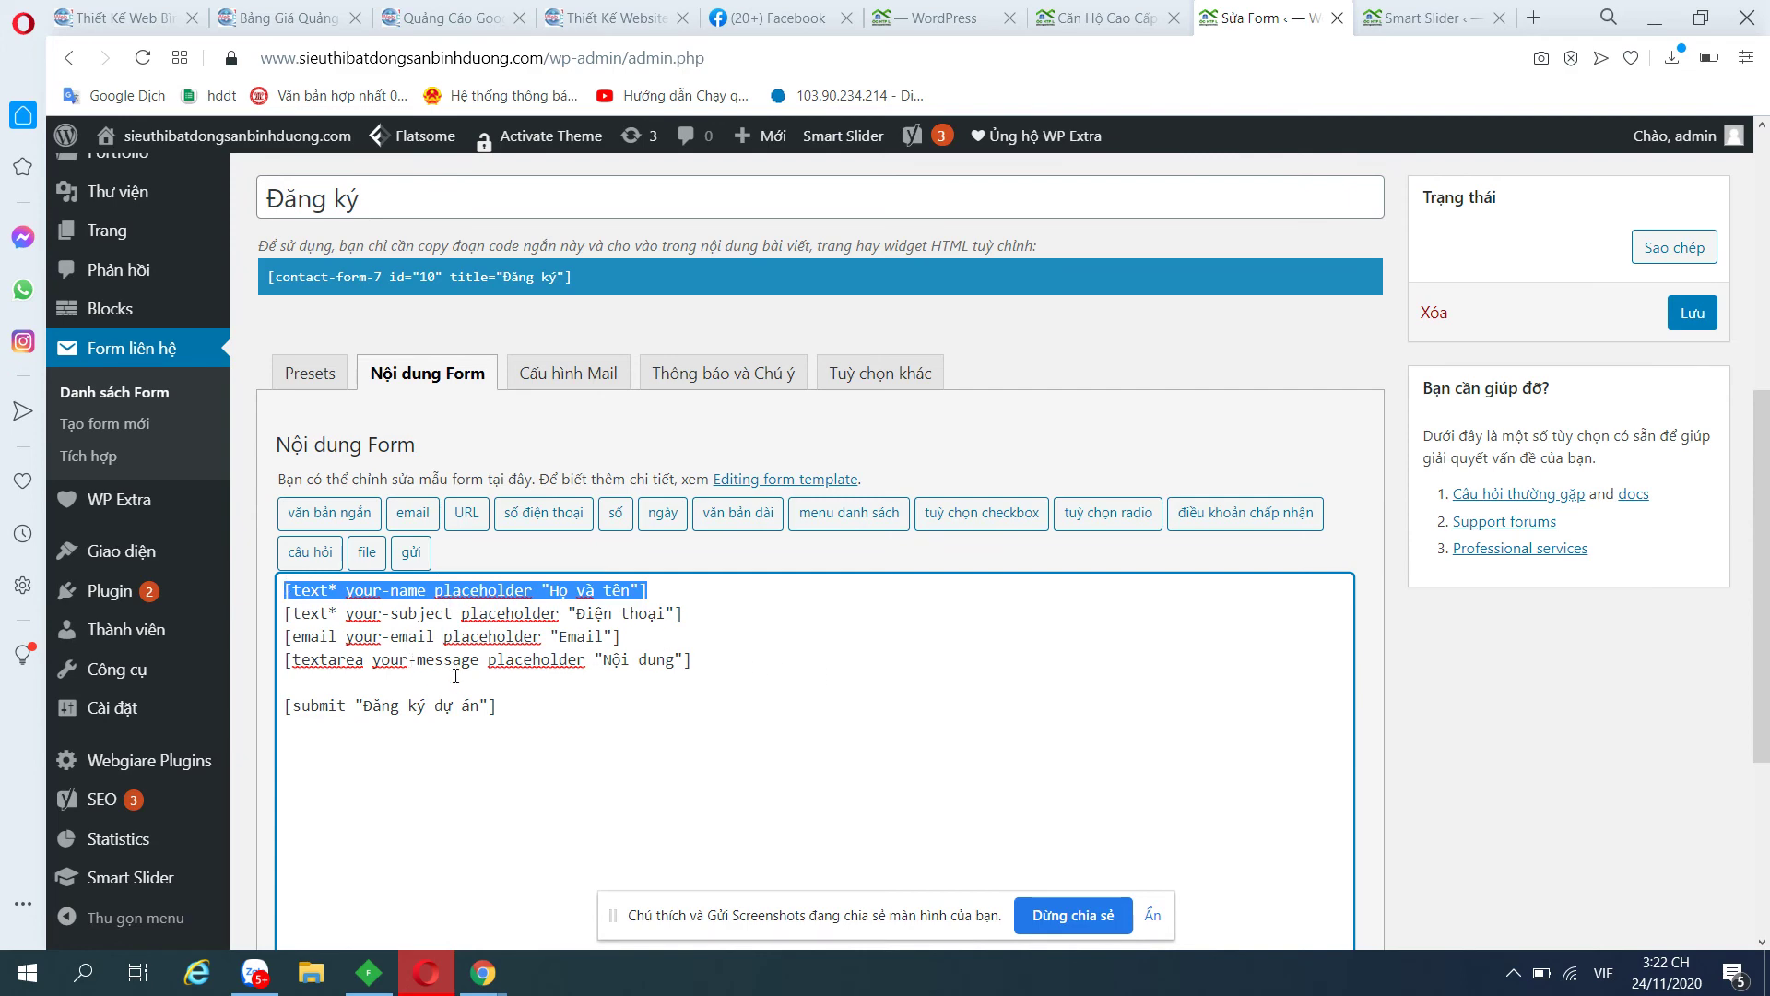
# Check the ĐĂNG KÝ DỰ ÁN form in the published page's footer and return to the form editor.
pyautogui.hotkey('ctrl', 'Tab')
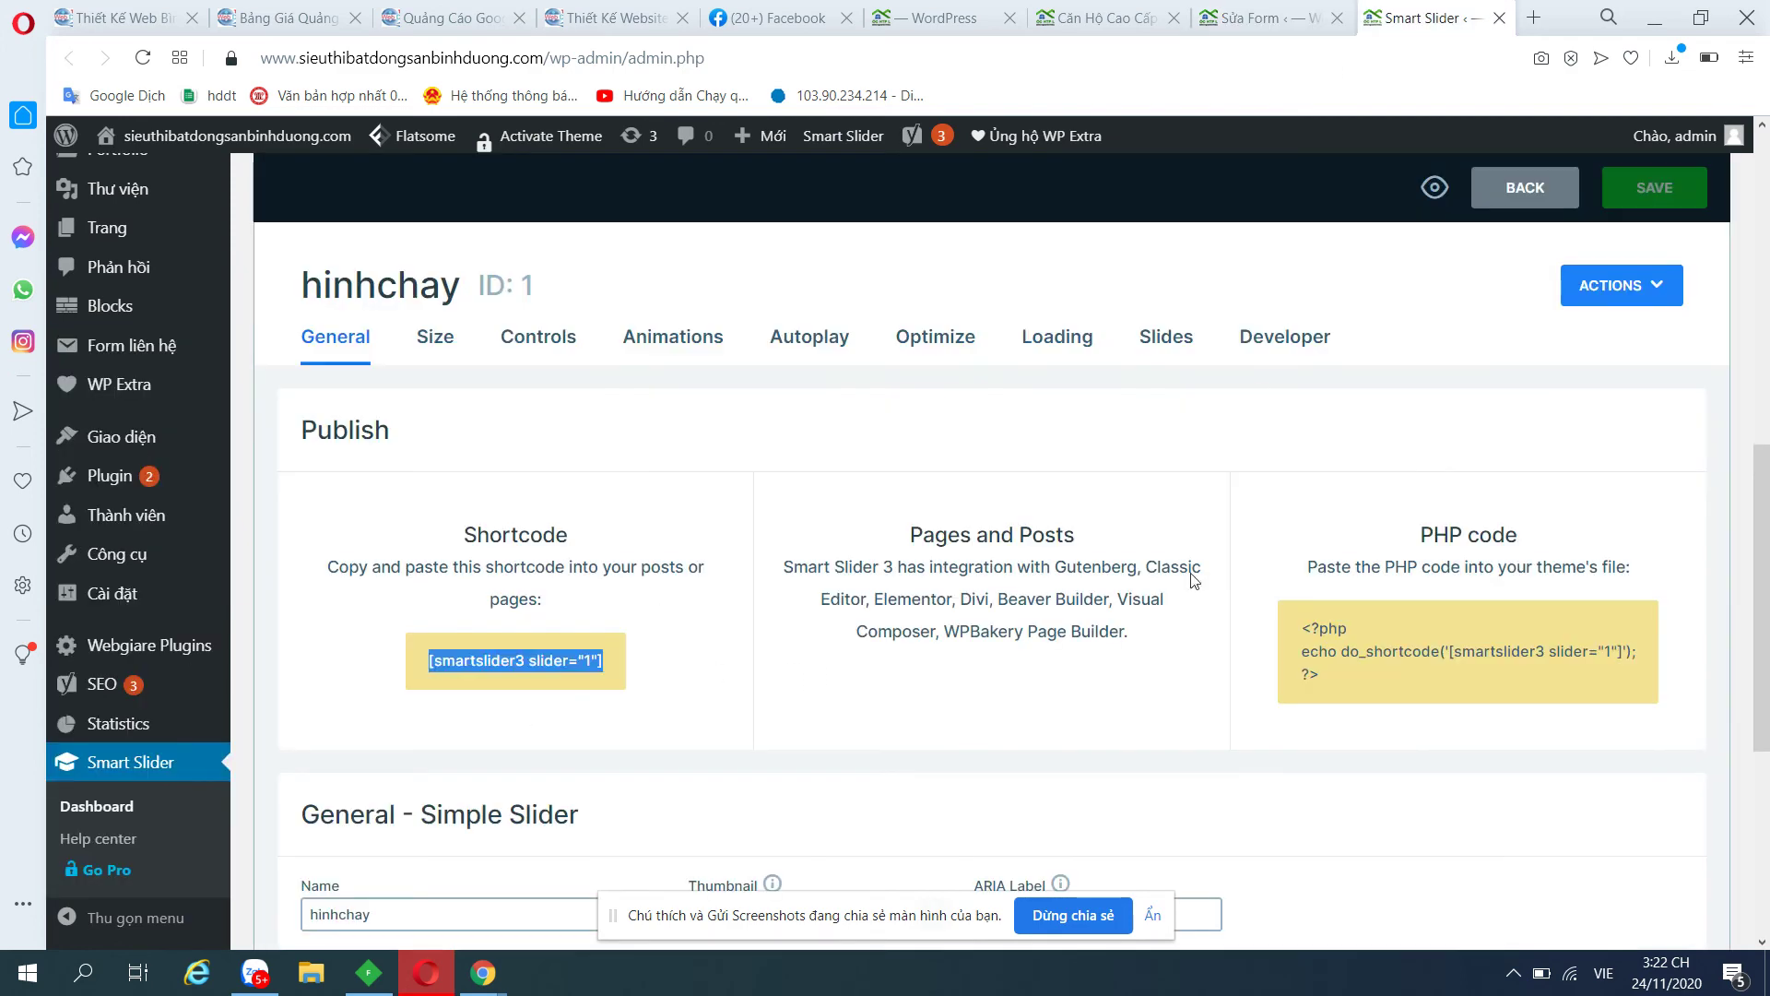
pyautogui.click(1256, 7)
pyautogui.hotkey('ctrl', 'shift', 'Tab')
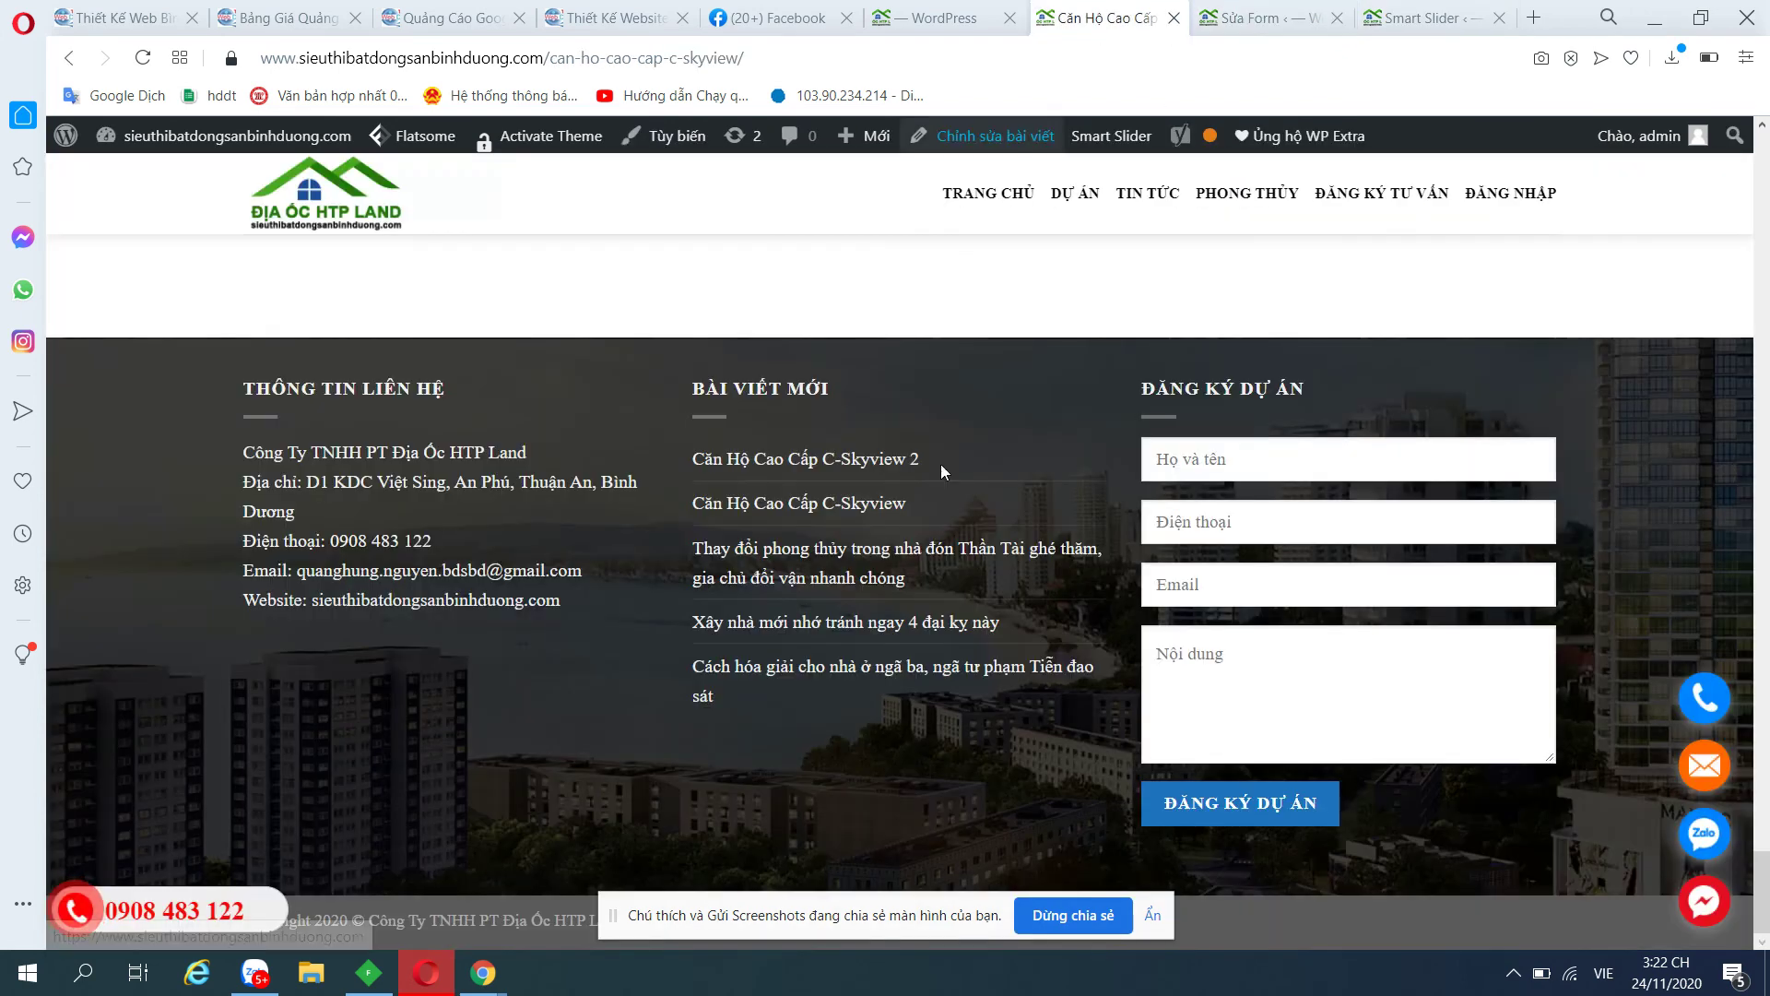
pyautogui.scroll(3, 410, 775)
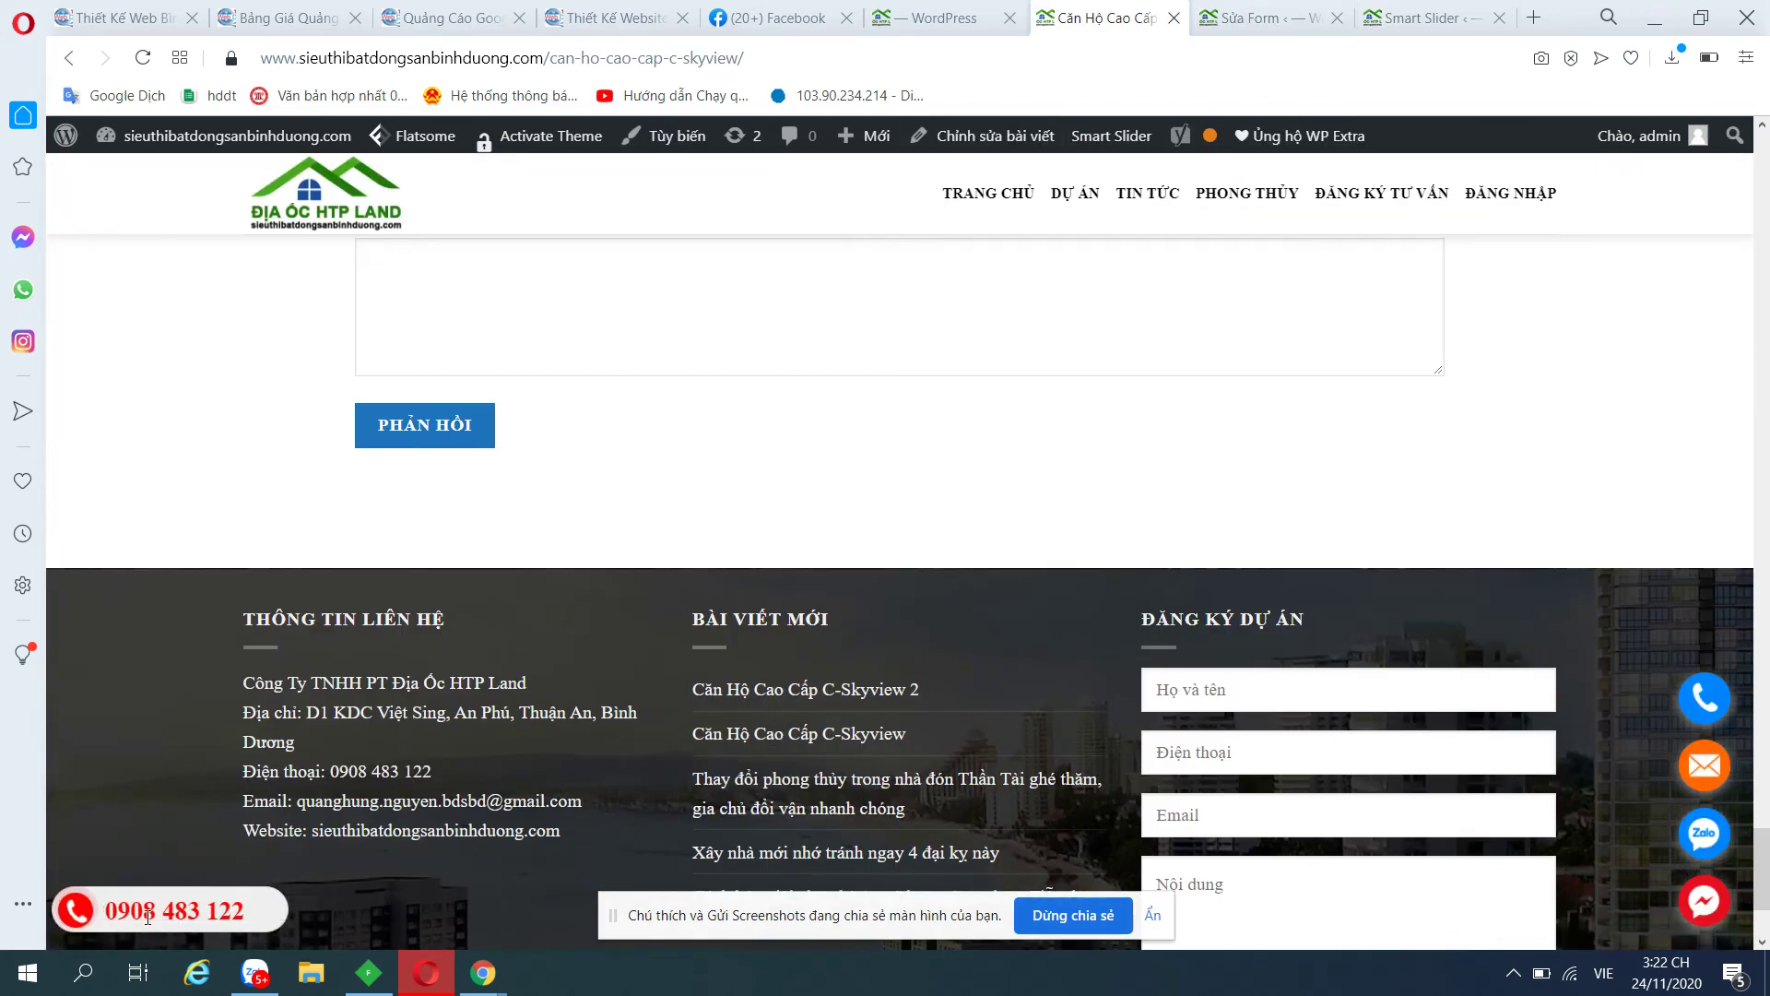
pyautogui.hotkey('ctrl', 'Tab')
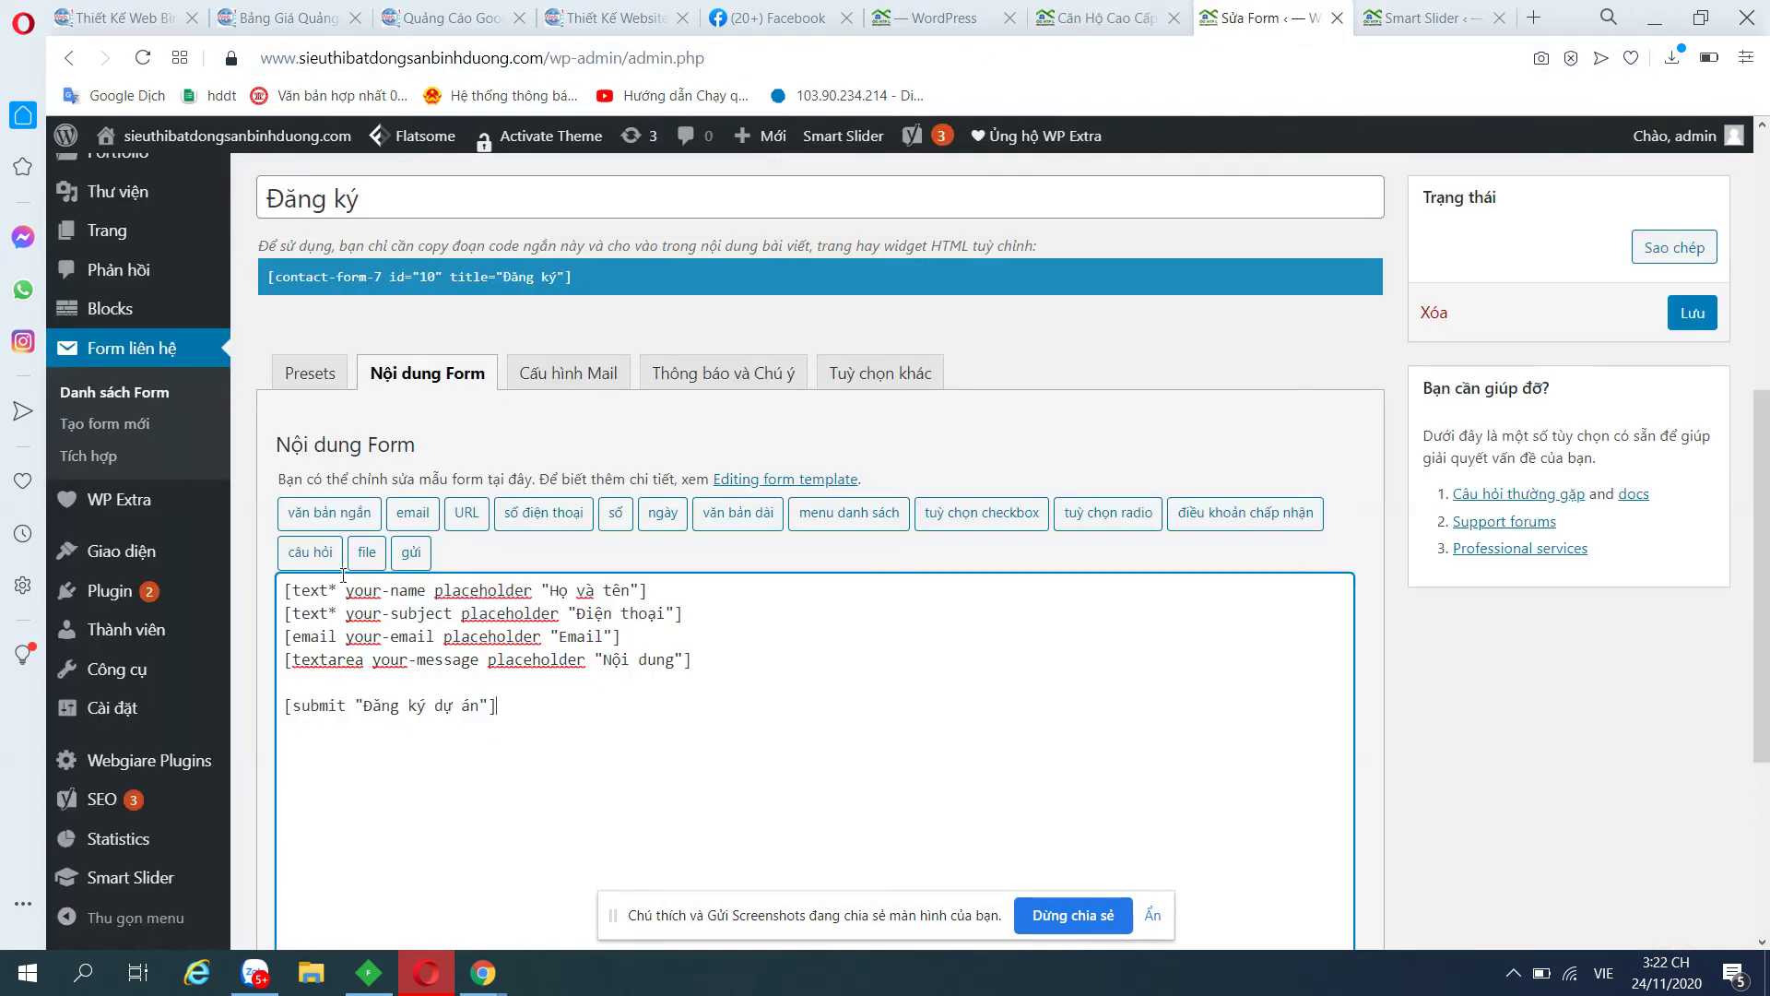
# Open the Easy Call Now settings and compare the Phone Number field with the call button on the published page.
pyautogui.moveTo(138, 706)
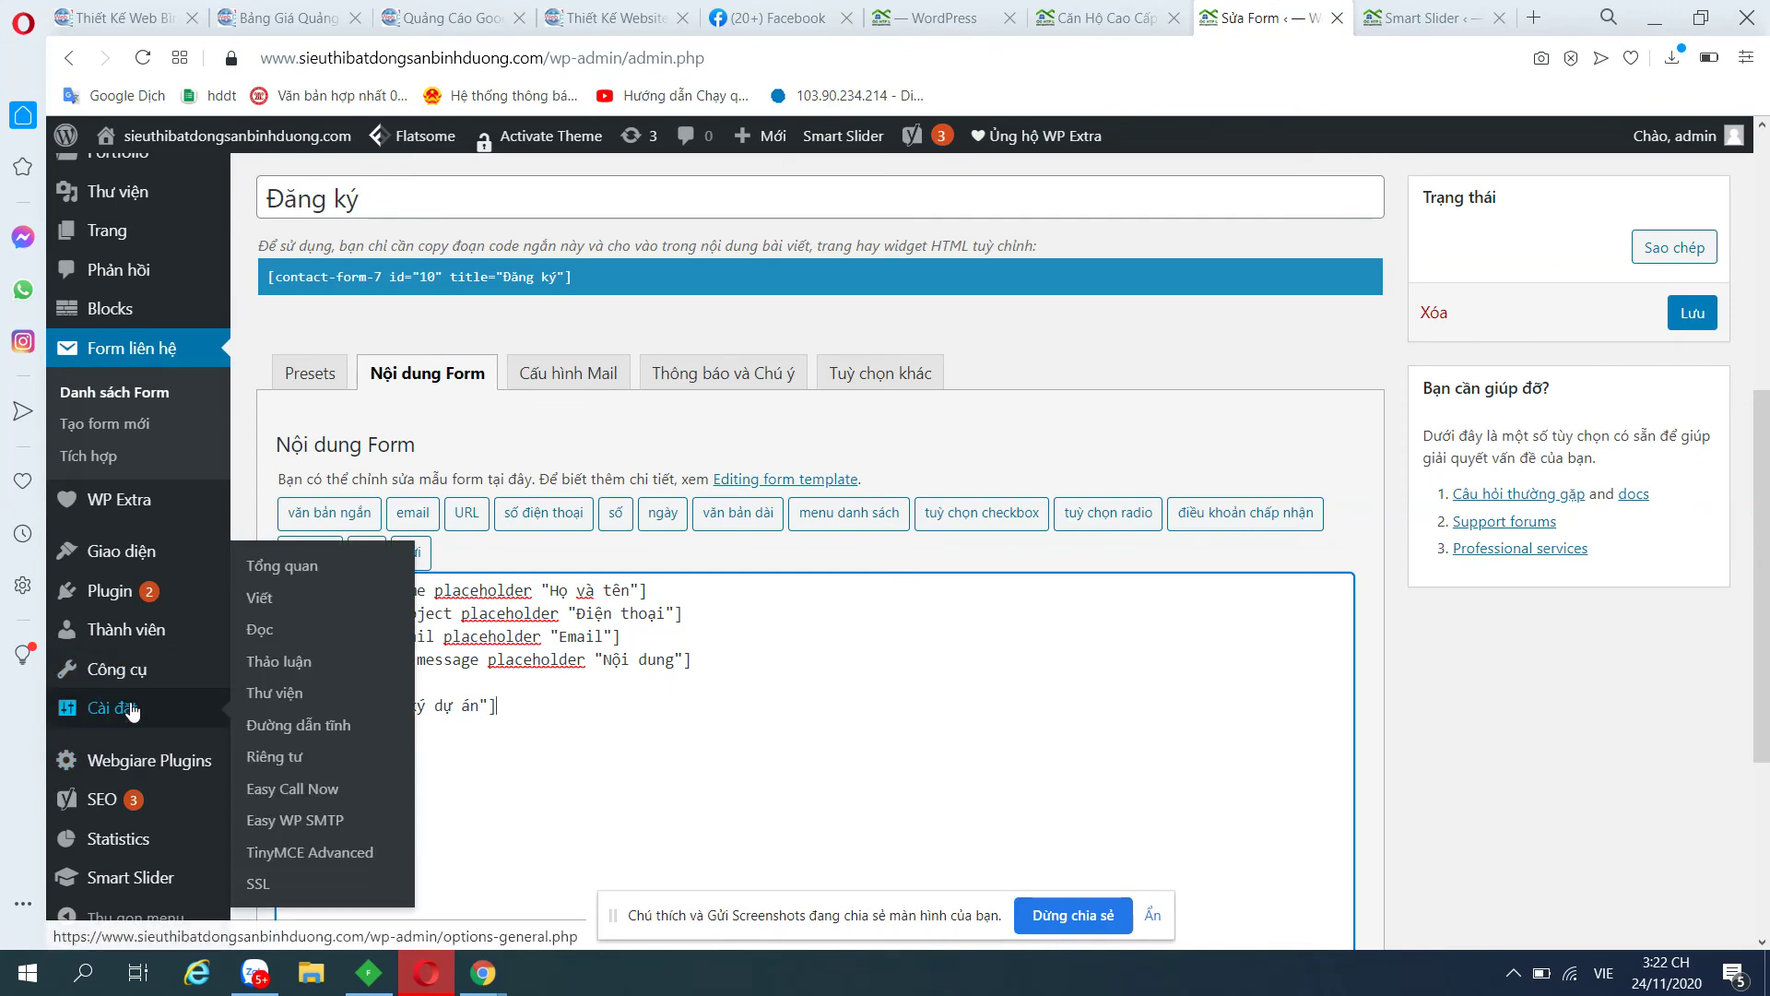
pyautogui.click(300, 792)
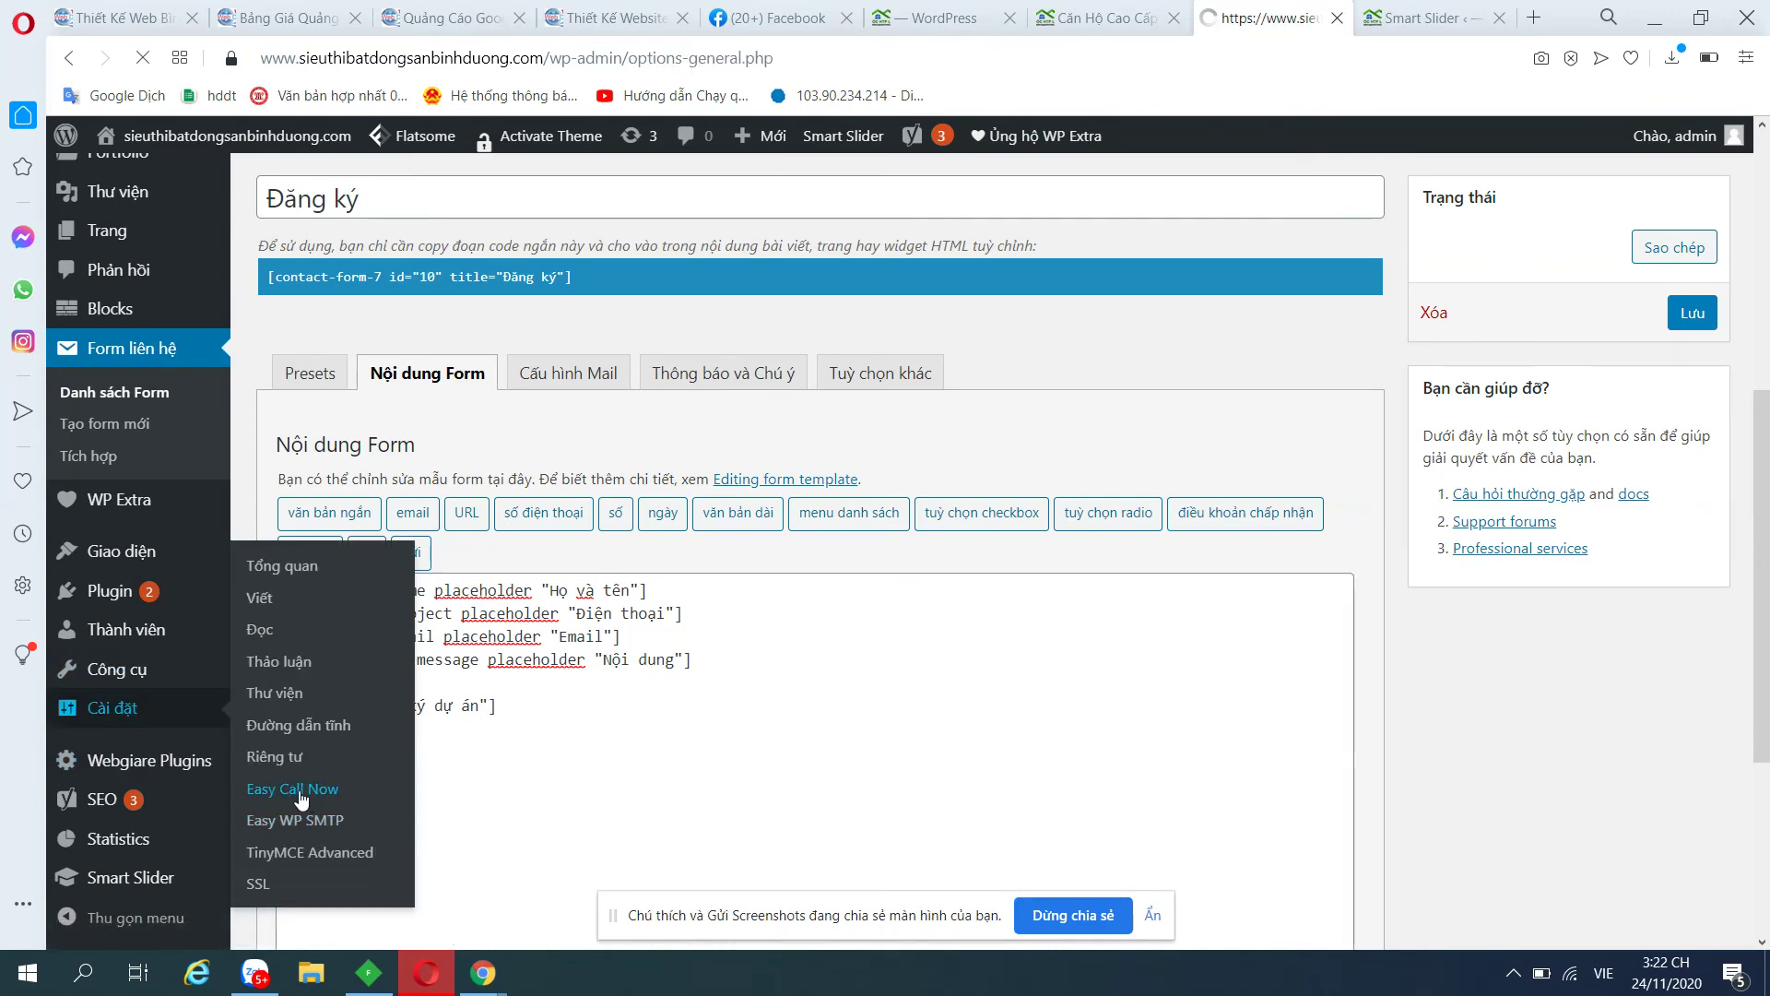
pyautogui.scroll(-3, 529, 606)
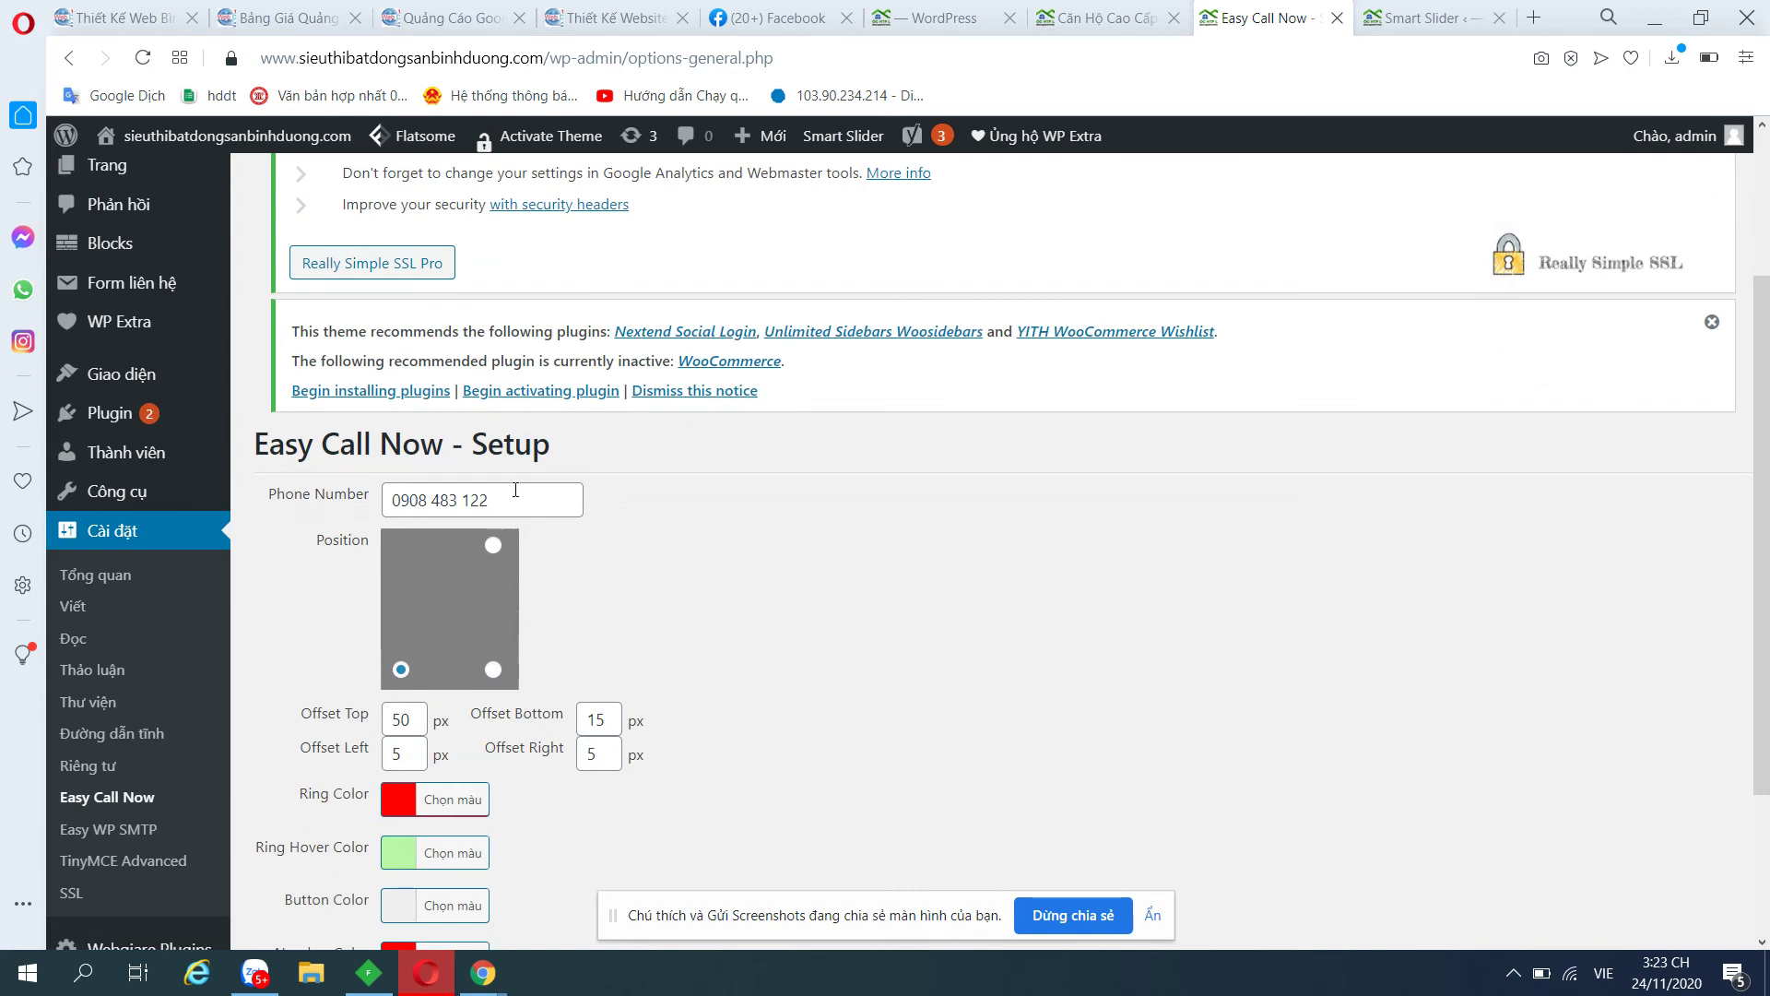
pyautogui.moveTo(515, 489); pyautogui.dragTo(323, 498)
pyautogui.click(1106, 18)
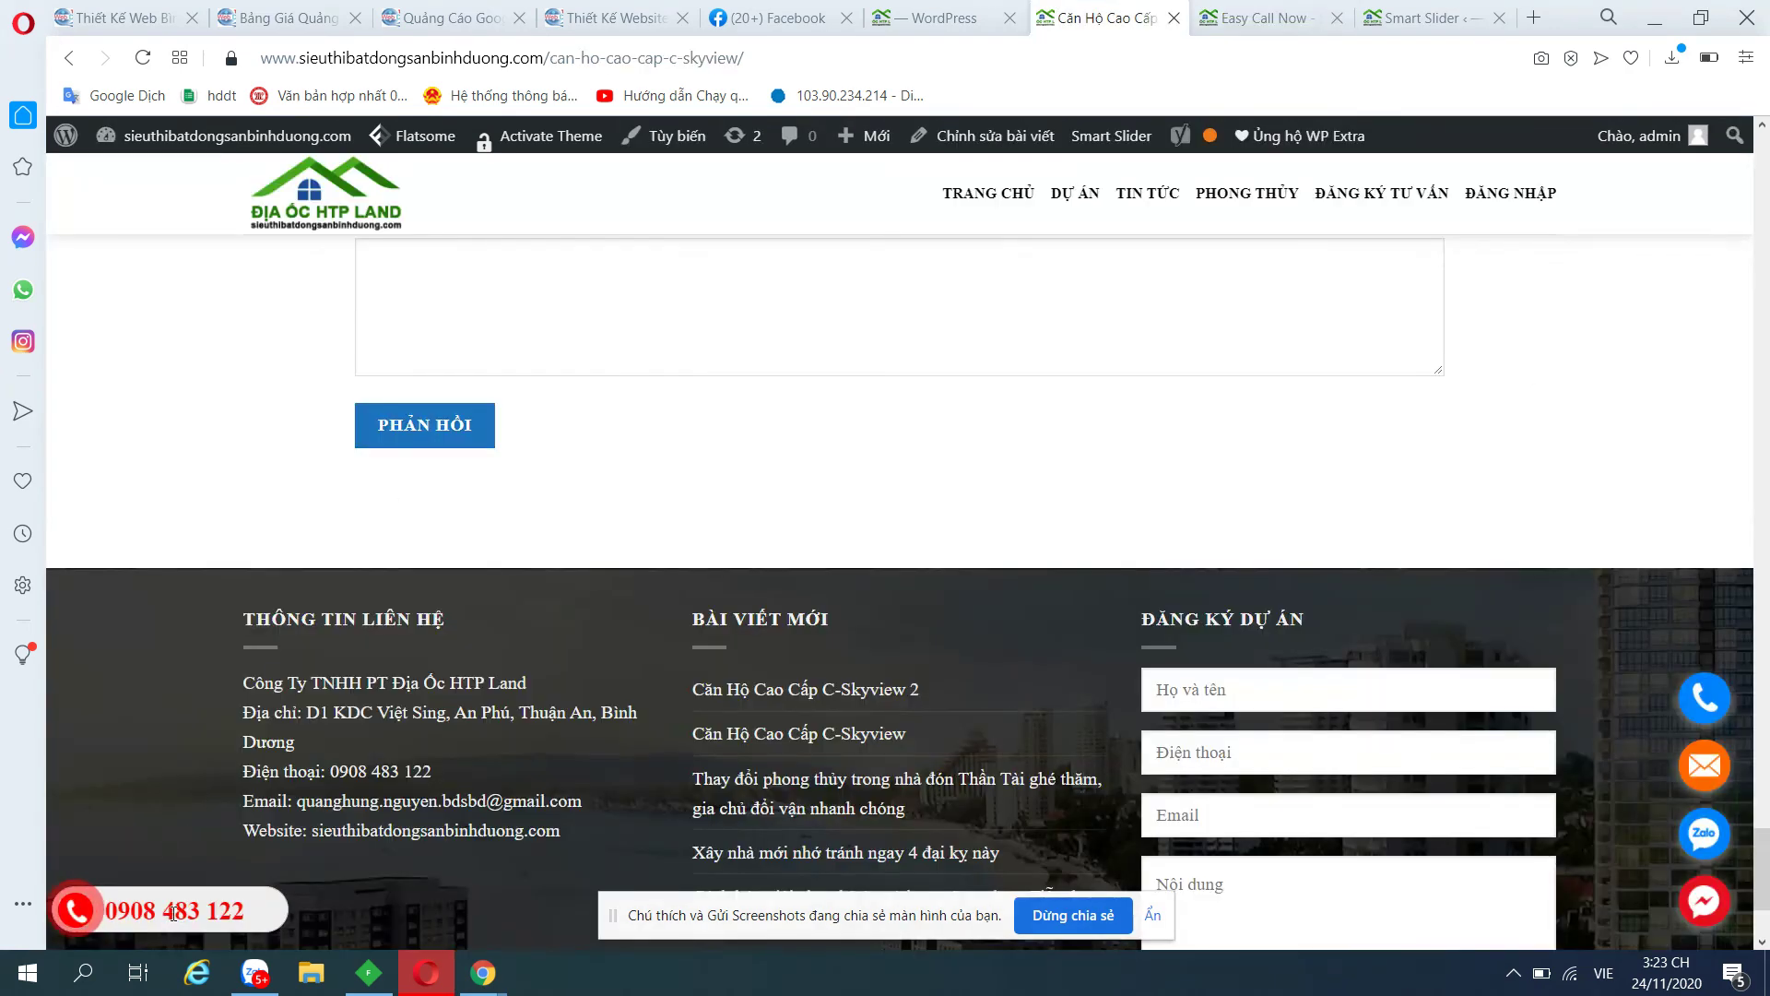
pyautogui.click(1263, 17)
# Open the Phonering Alo settings and select the contents of the Phone number field.
pyautogui.moveTo(189, 728)
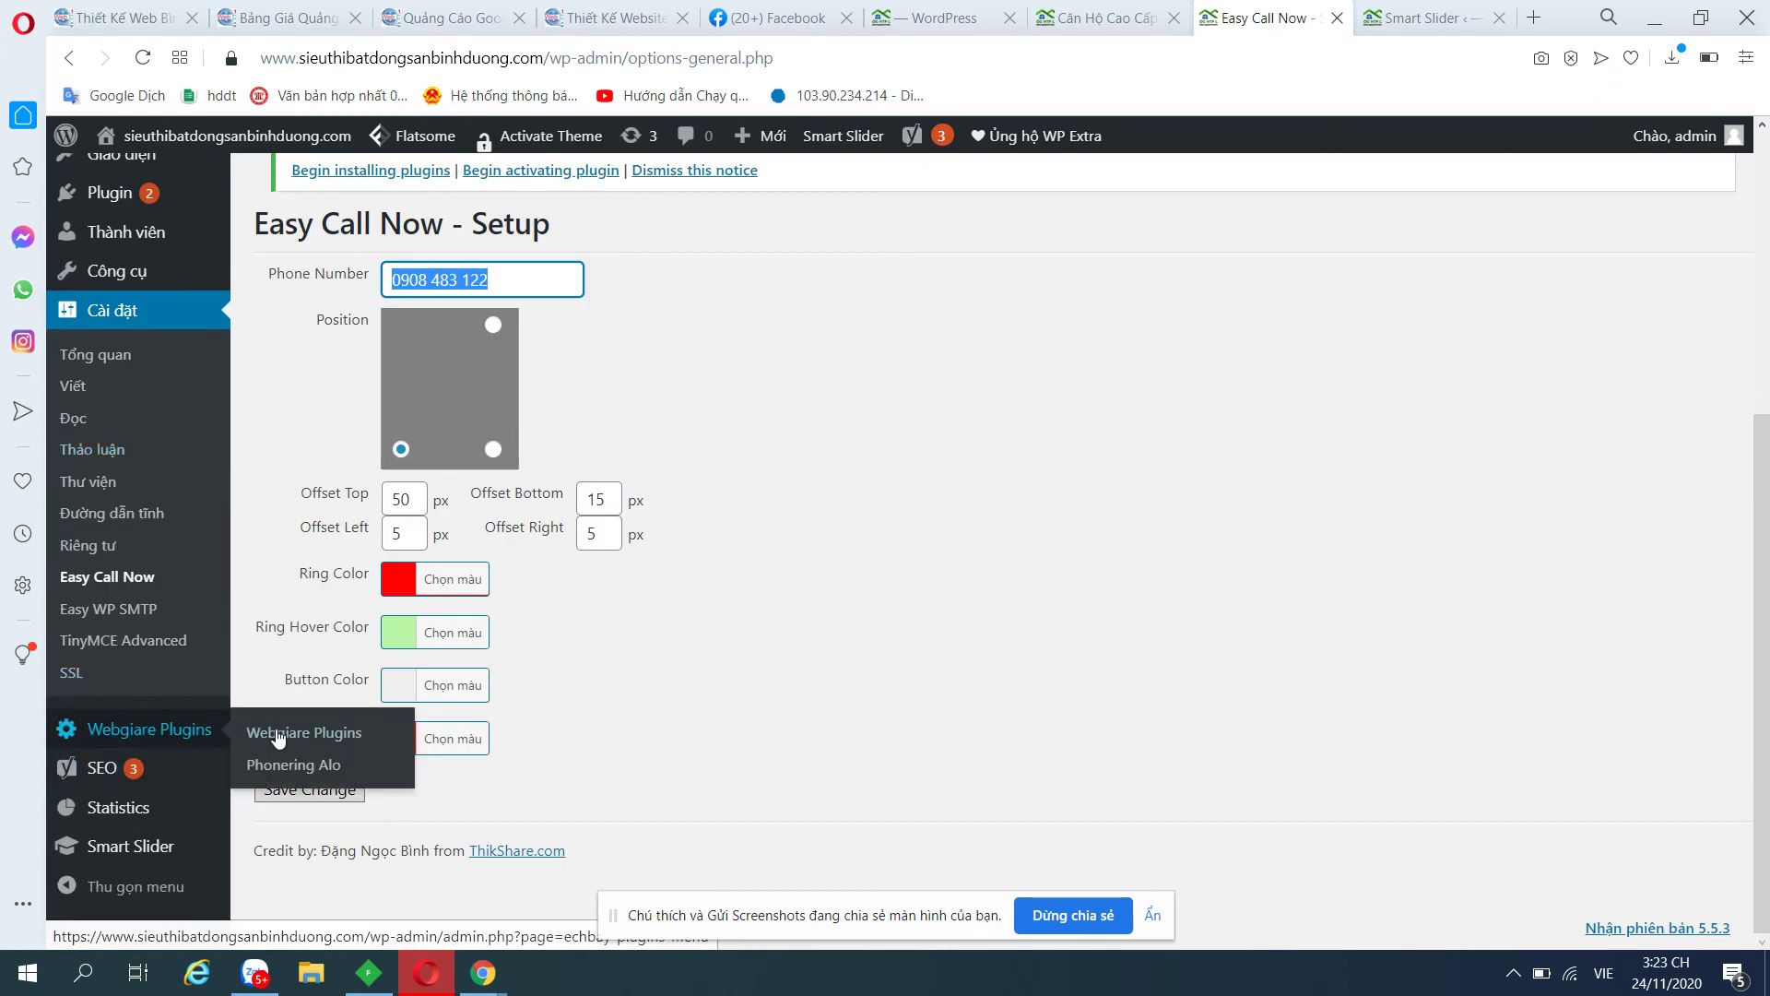
pyautogui.click(283, 766)
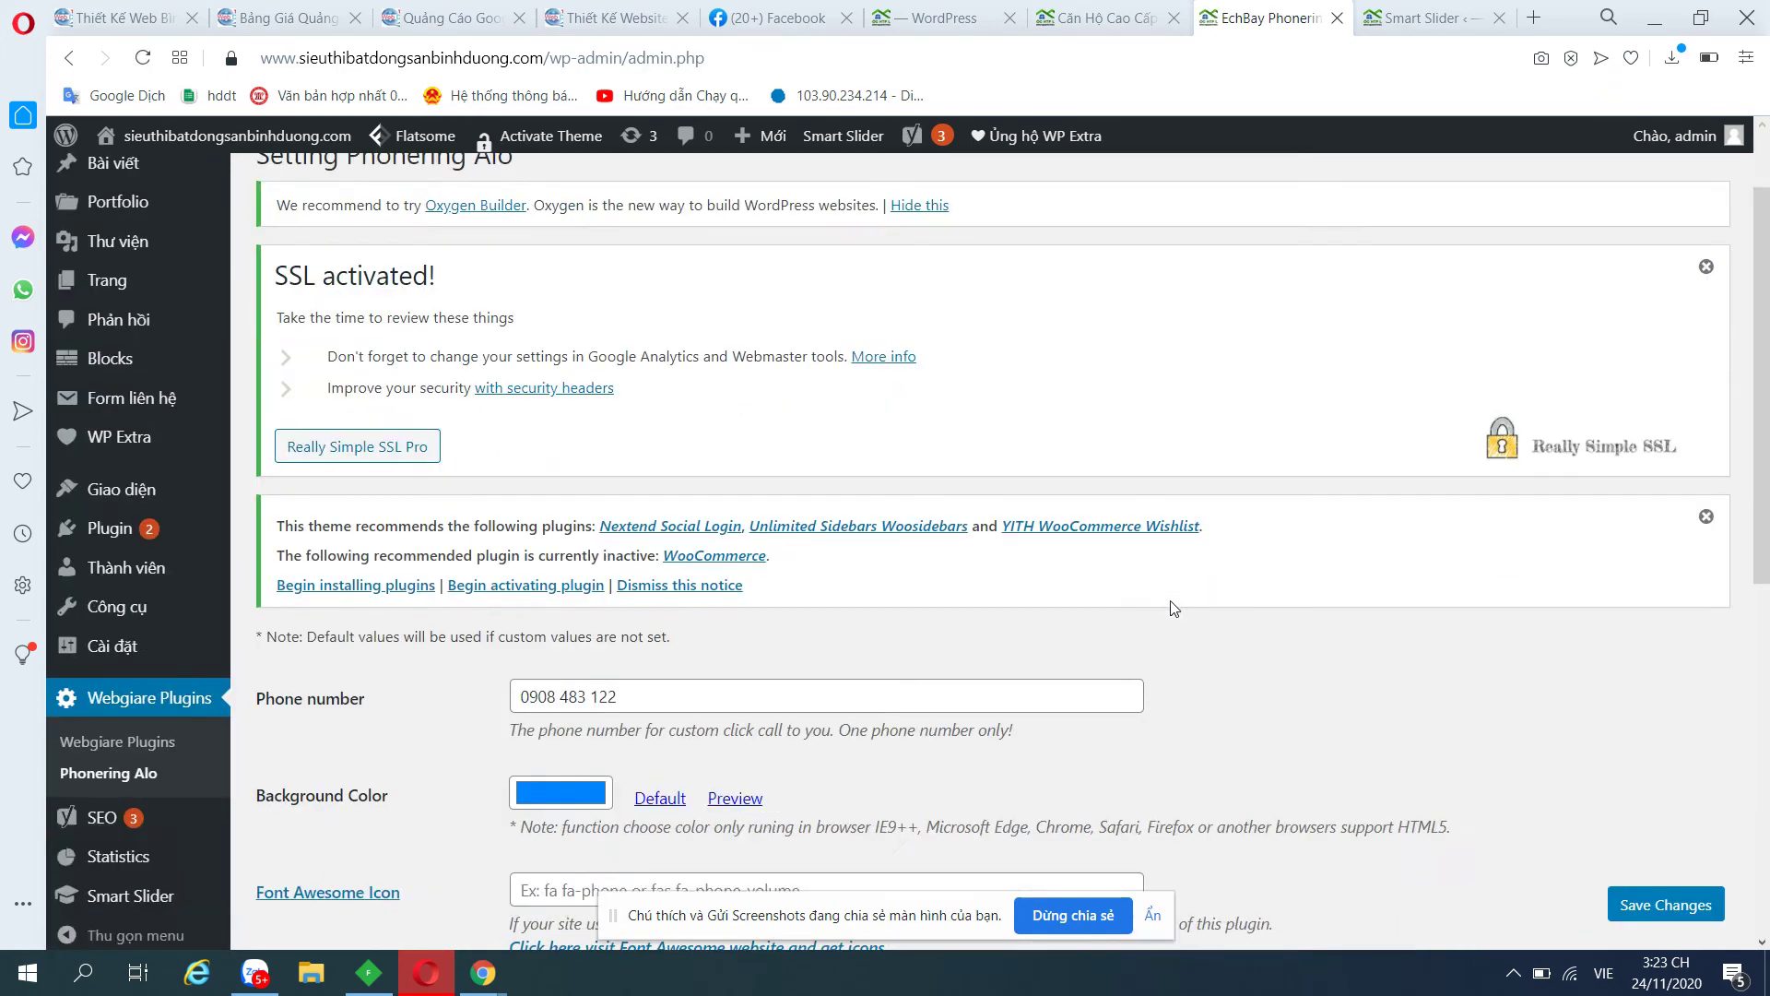
pyautogui.scroll(-5, 1169, 608)
pyautogui.moveTo(617, 350); pyautogui.dragTo(496, 348)
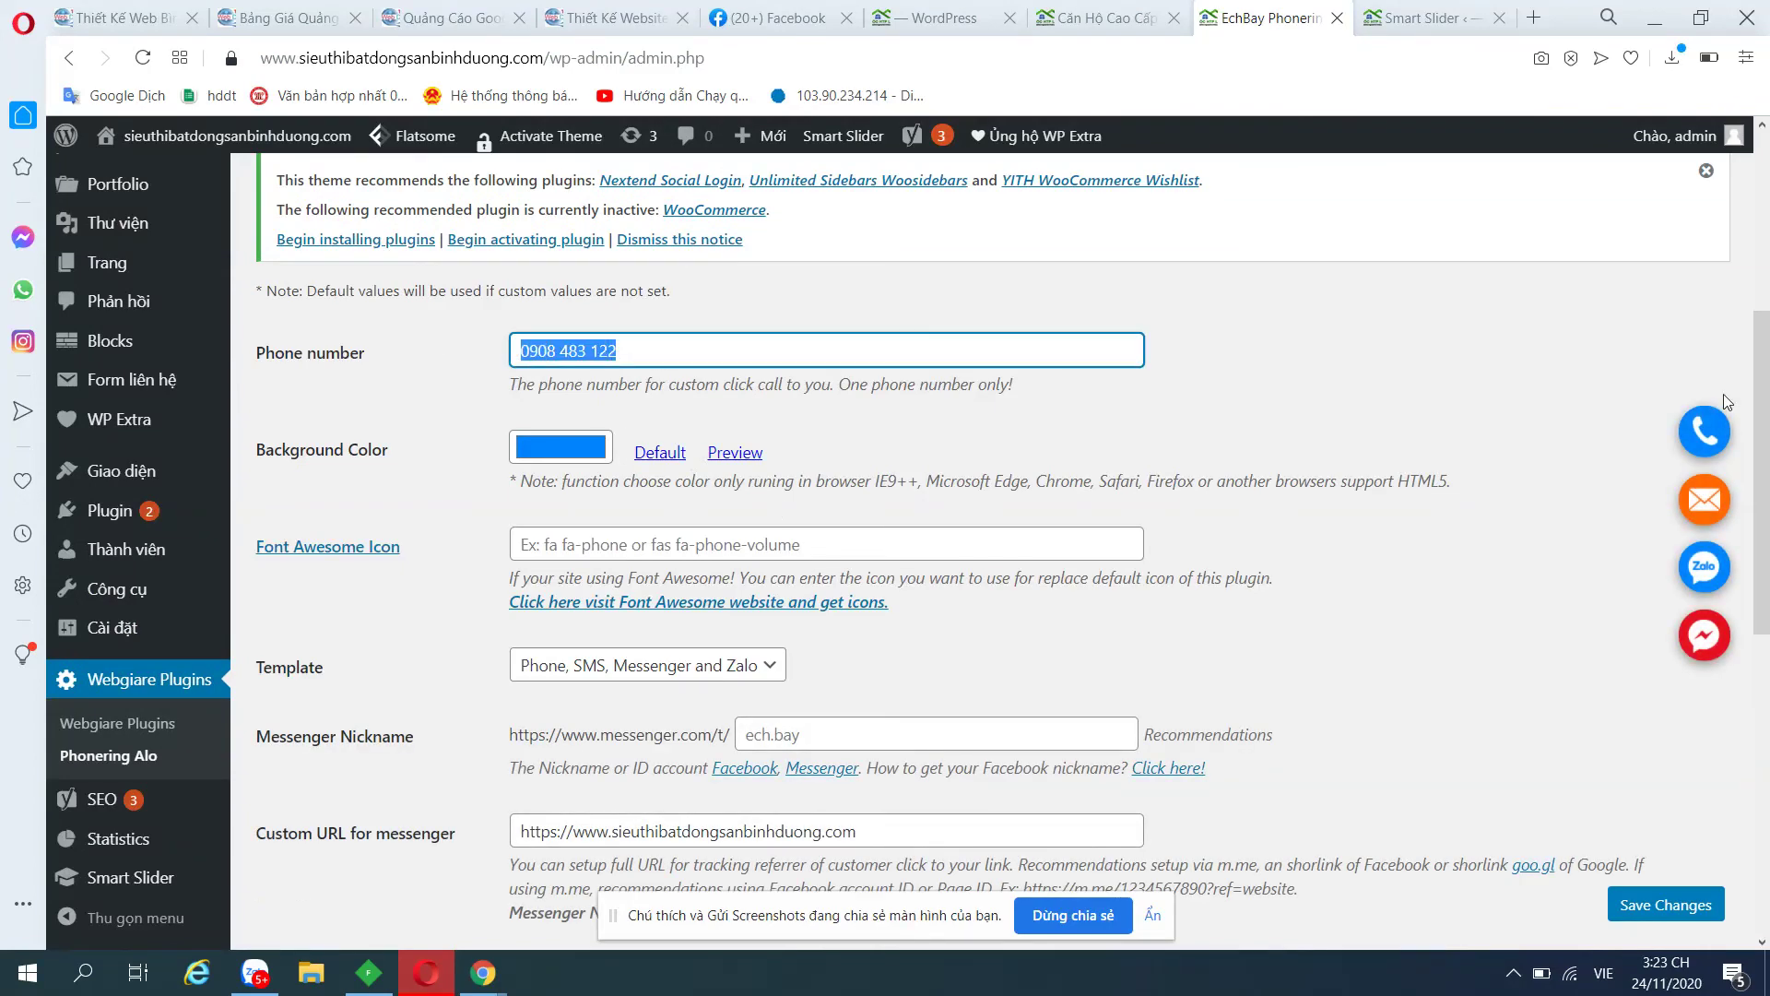
# Examine the Phonering Alo template and Messenger options and select the Custom URL for messenger value.
pyautogui.scroll(-1, 1303, 595)
pyautogui.scroll(-1, 1303, 595)
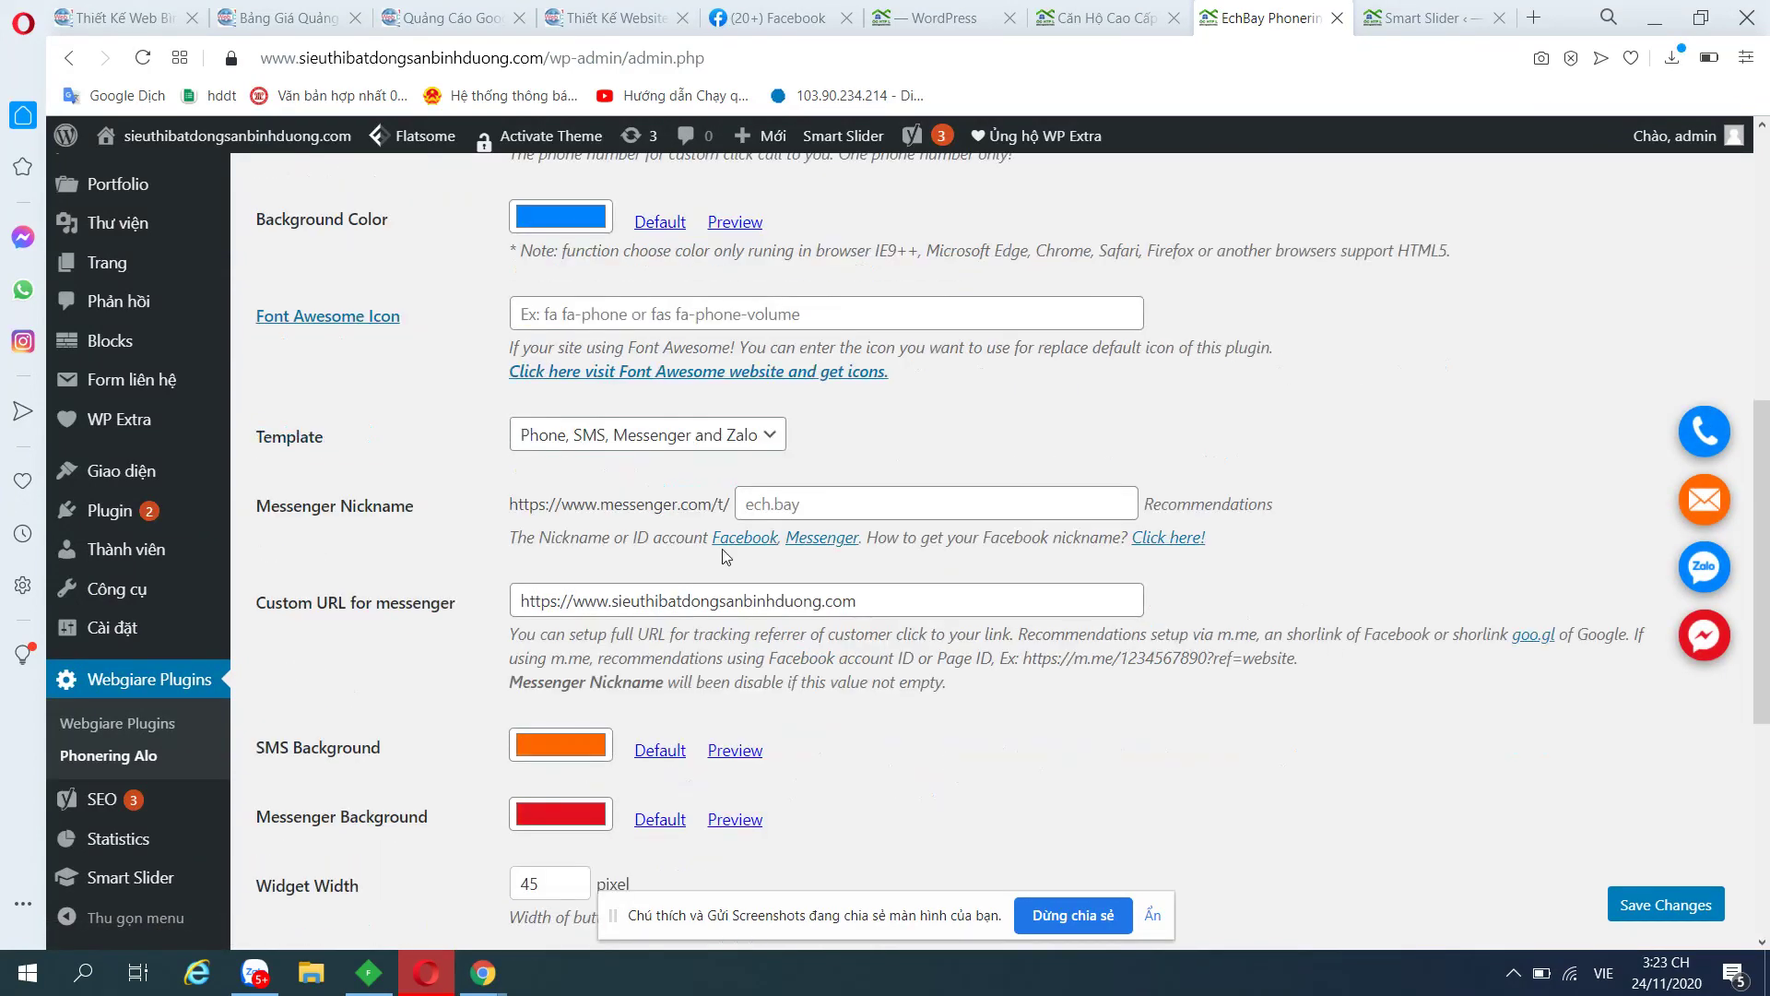
pyautogui.moveTo(915, 596); pyautogui.dragTo(426, 608)
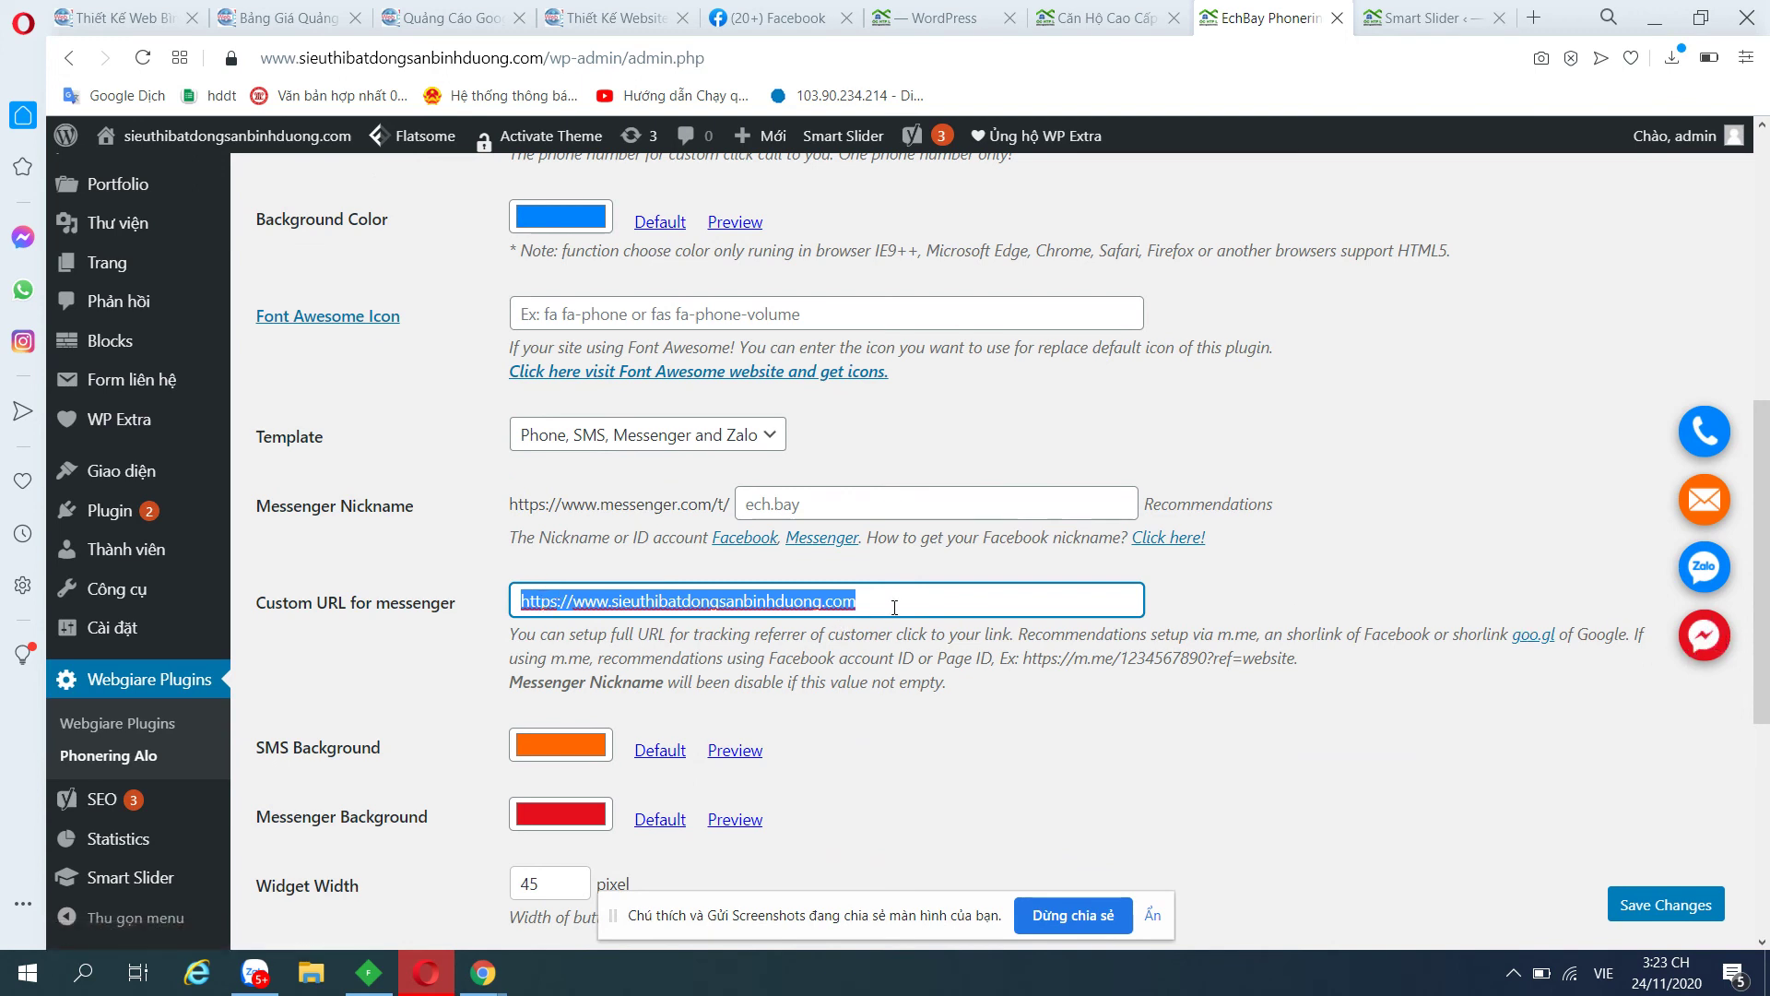
pyautogui.moveTo(960, 606); pyautogui.dragTo(488, 608)
pyautogui.moveTo(913, 601); pyautogui.dragTo(373, 613)
# Switch to Facebook, open the account's profile and select its web address, and return to the Phonering Alo settings.
pyautogui.click(797, 18)
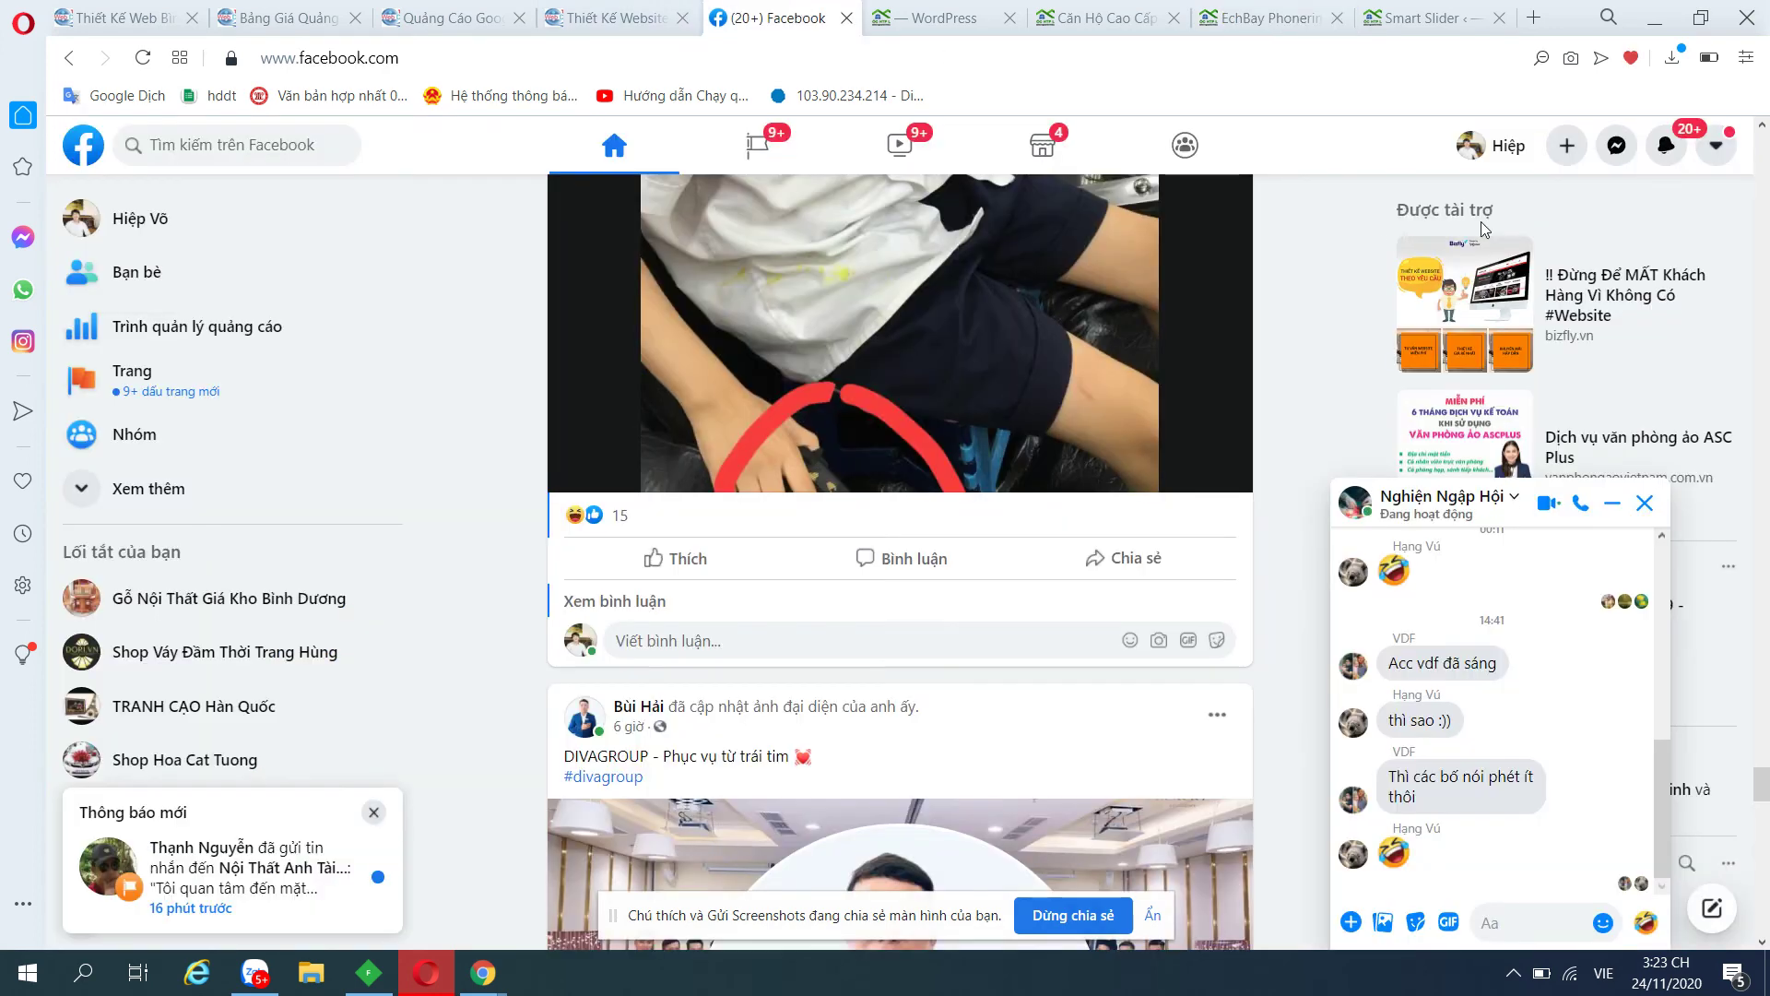
pyautogui.click(1495, 144)
pyautogui.click(570, 60)
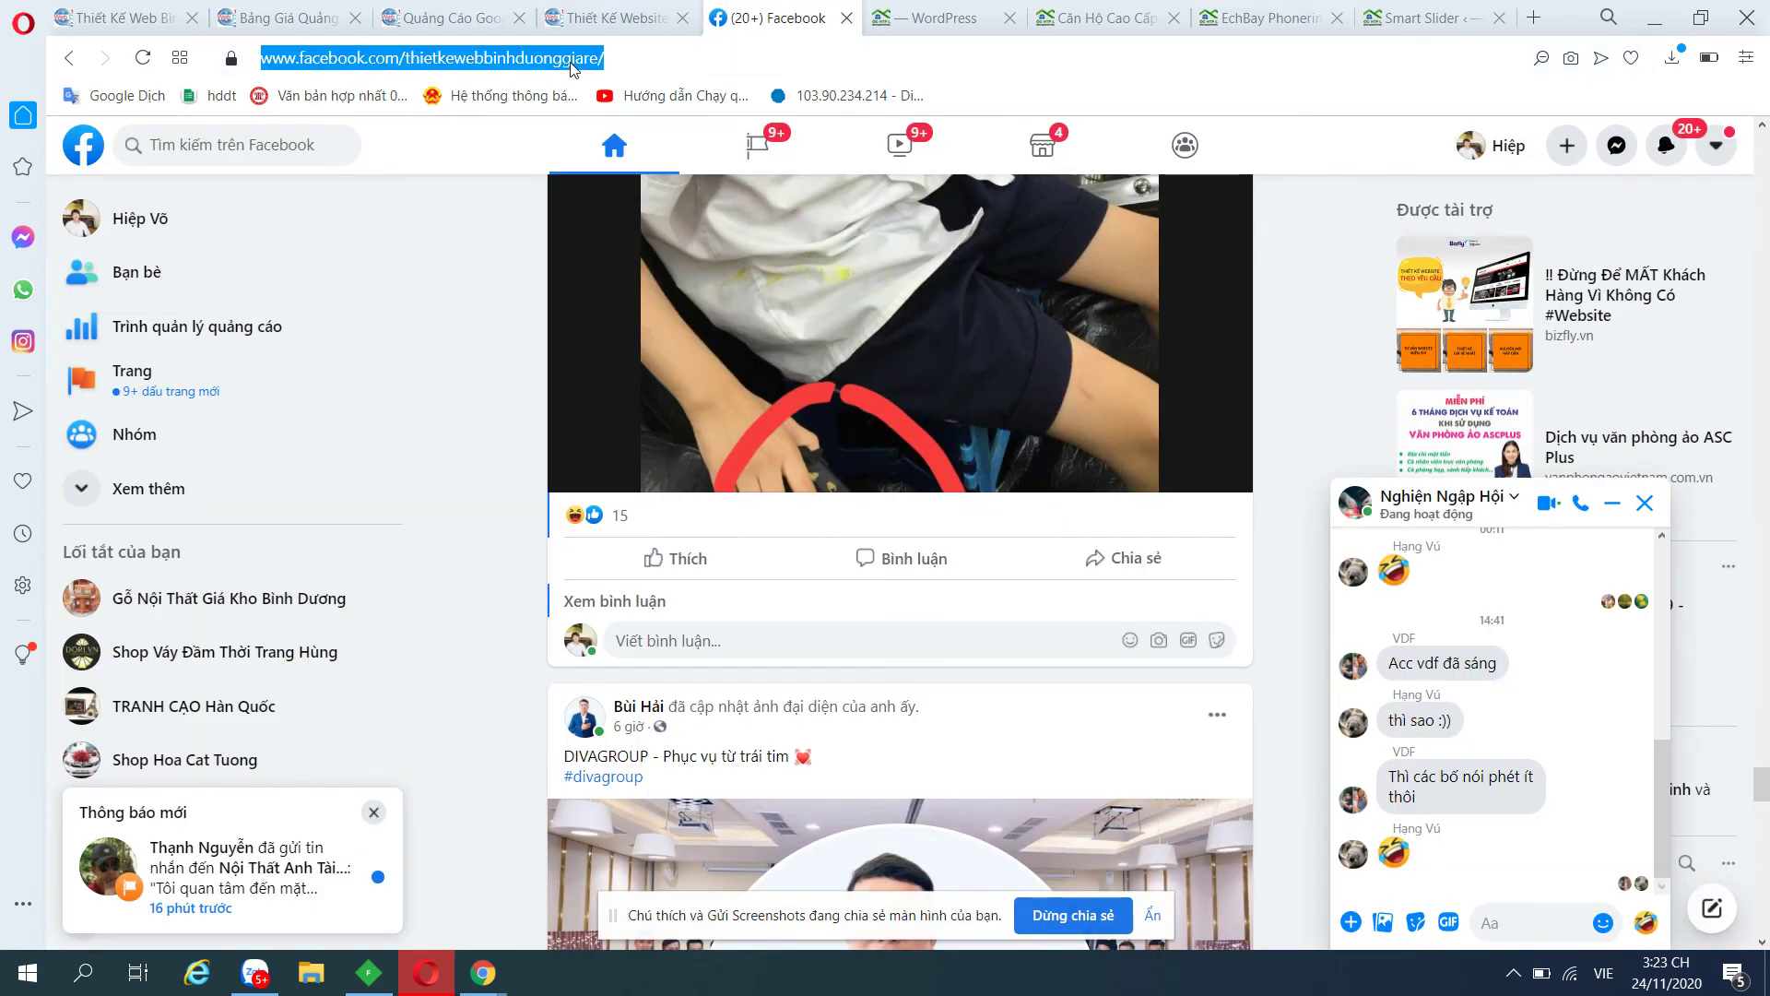
pyautogui.click(994, 11)
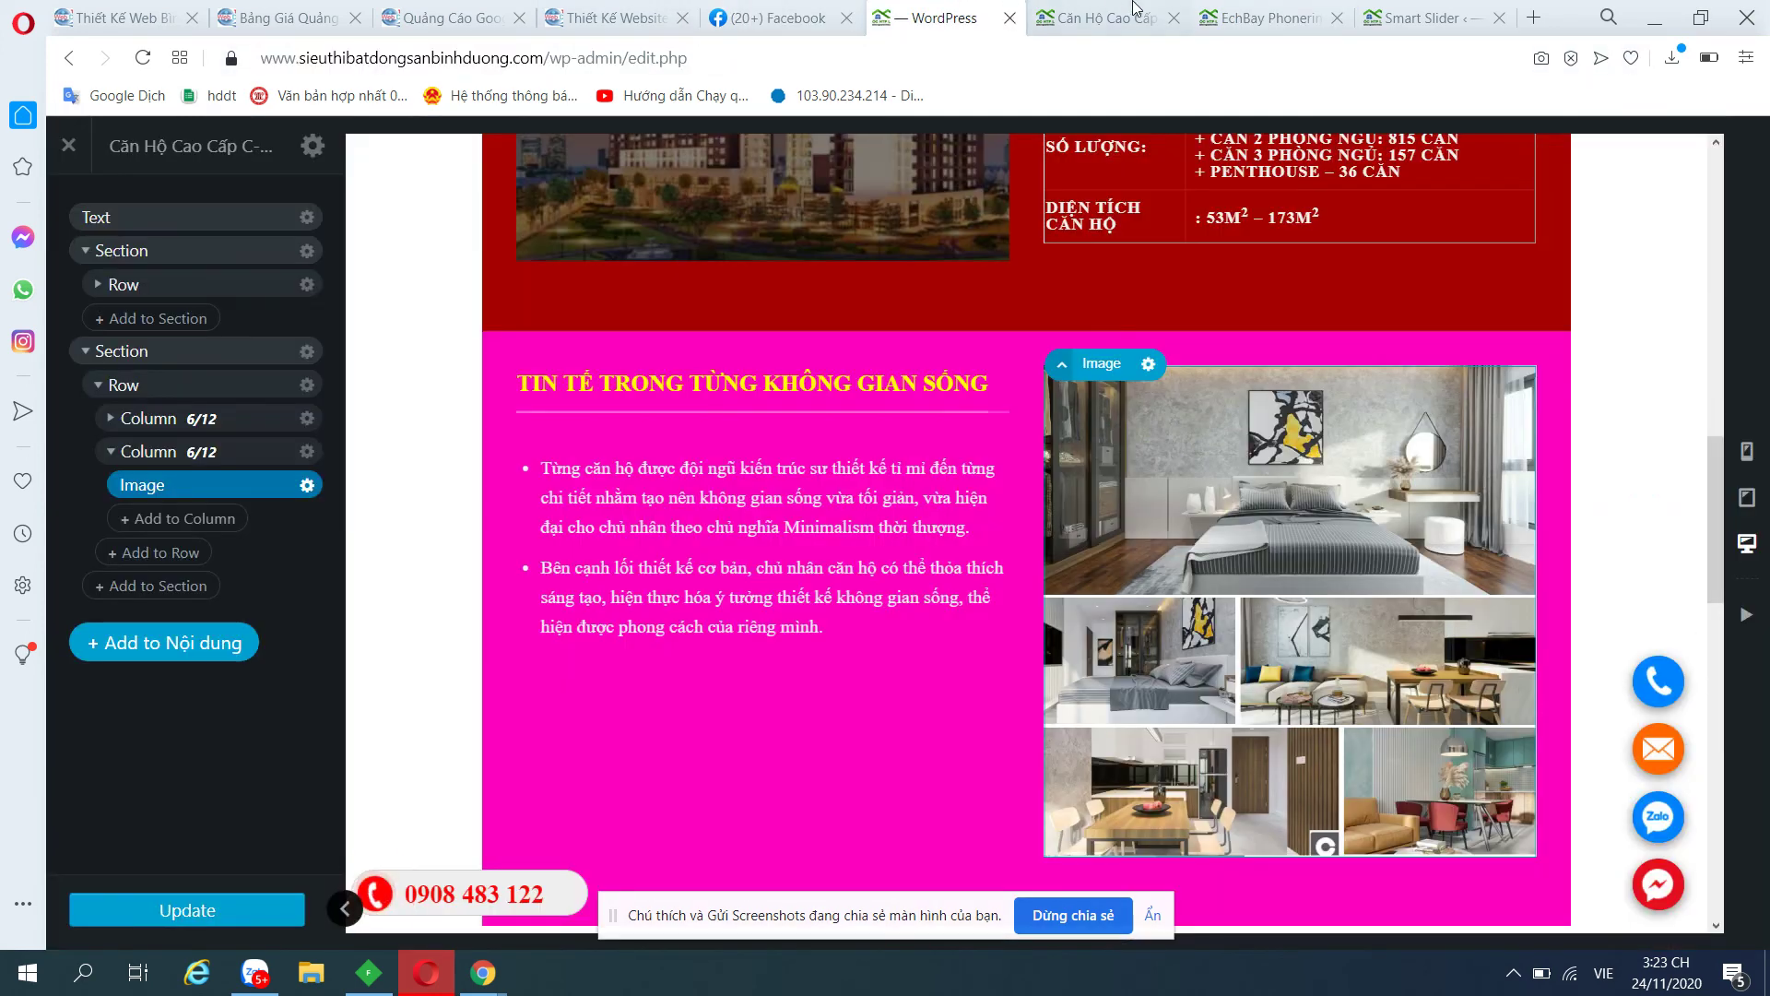
pyautogui.click(1137, 11)
pyautogui.click(1291, 11)
# Review the remaining Phonering Alo display options and reselect the phone number used by the floating contact buttons.
pyautogui.scroll(-5, 1504, 731)
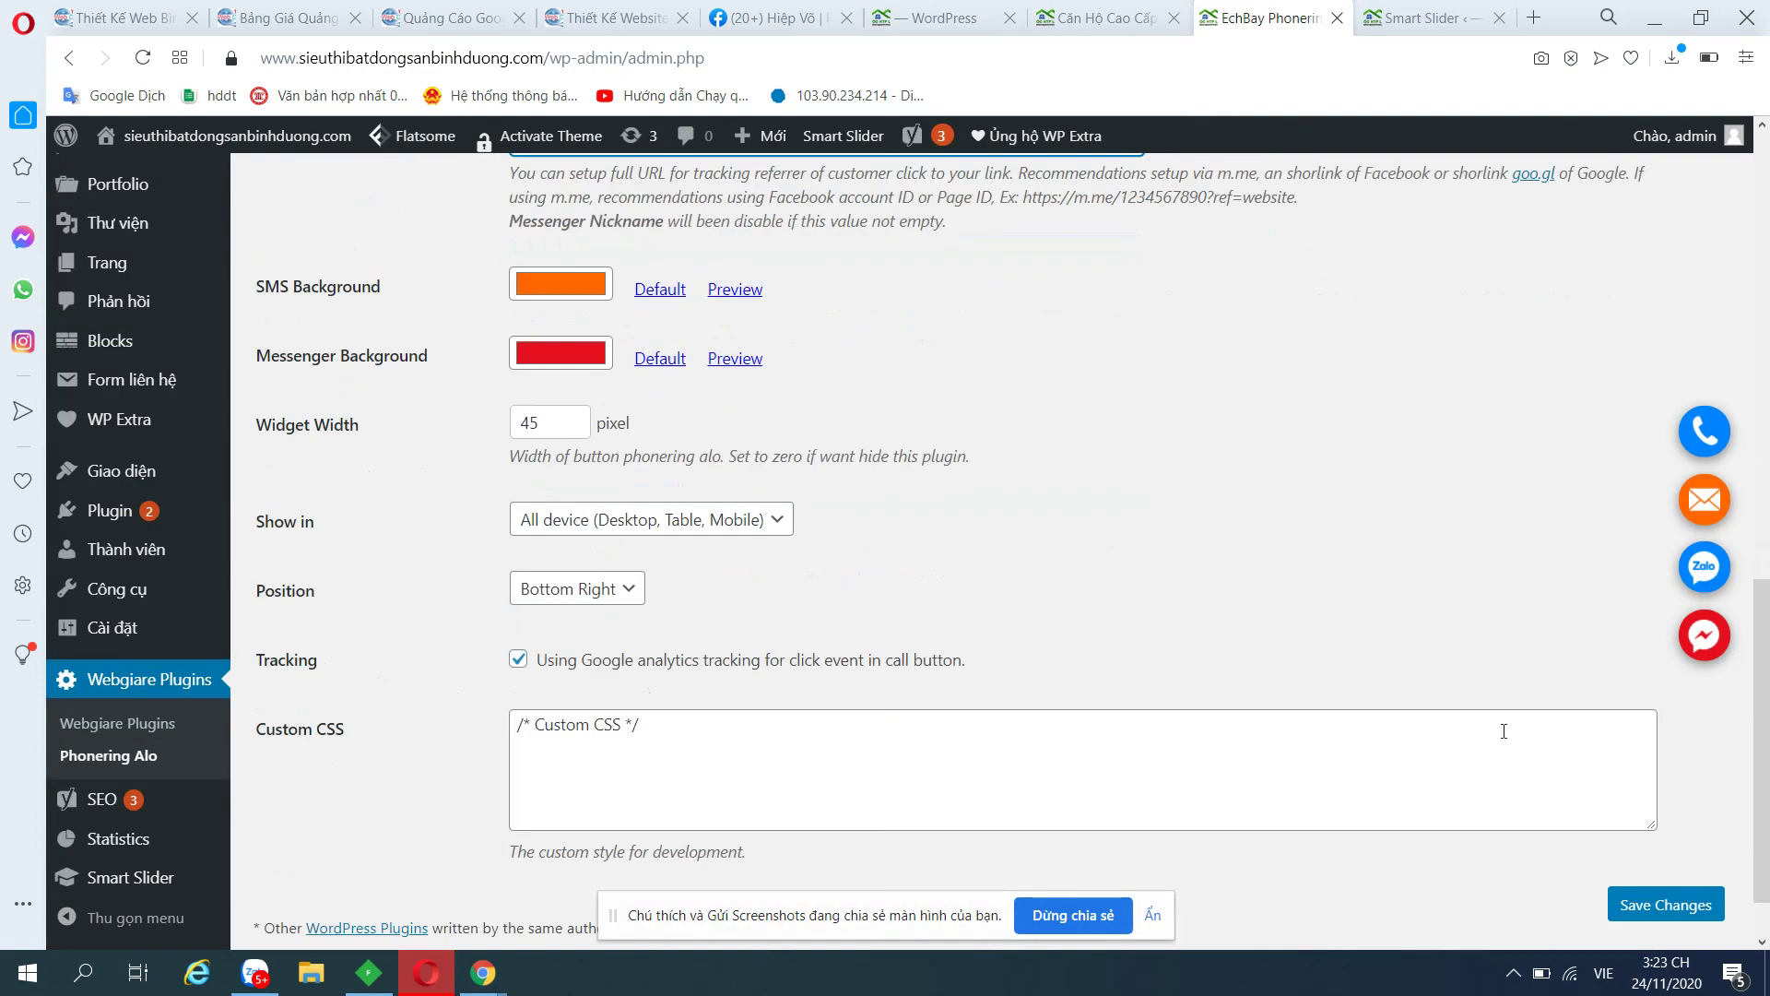
pyautogui.scroll(12, 1451, 711)
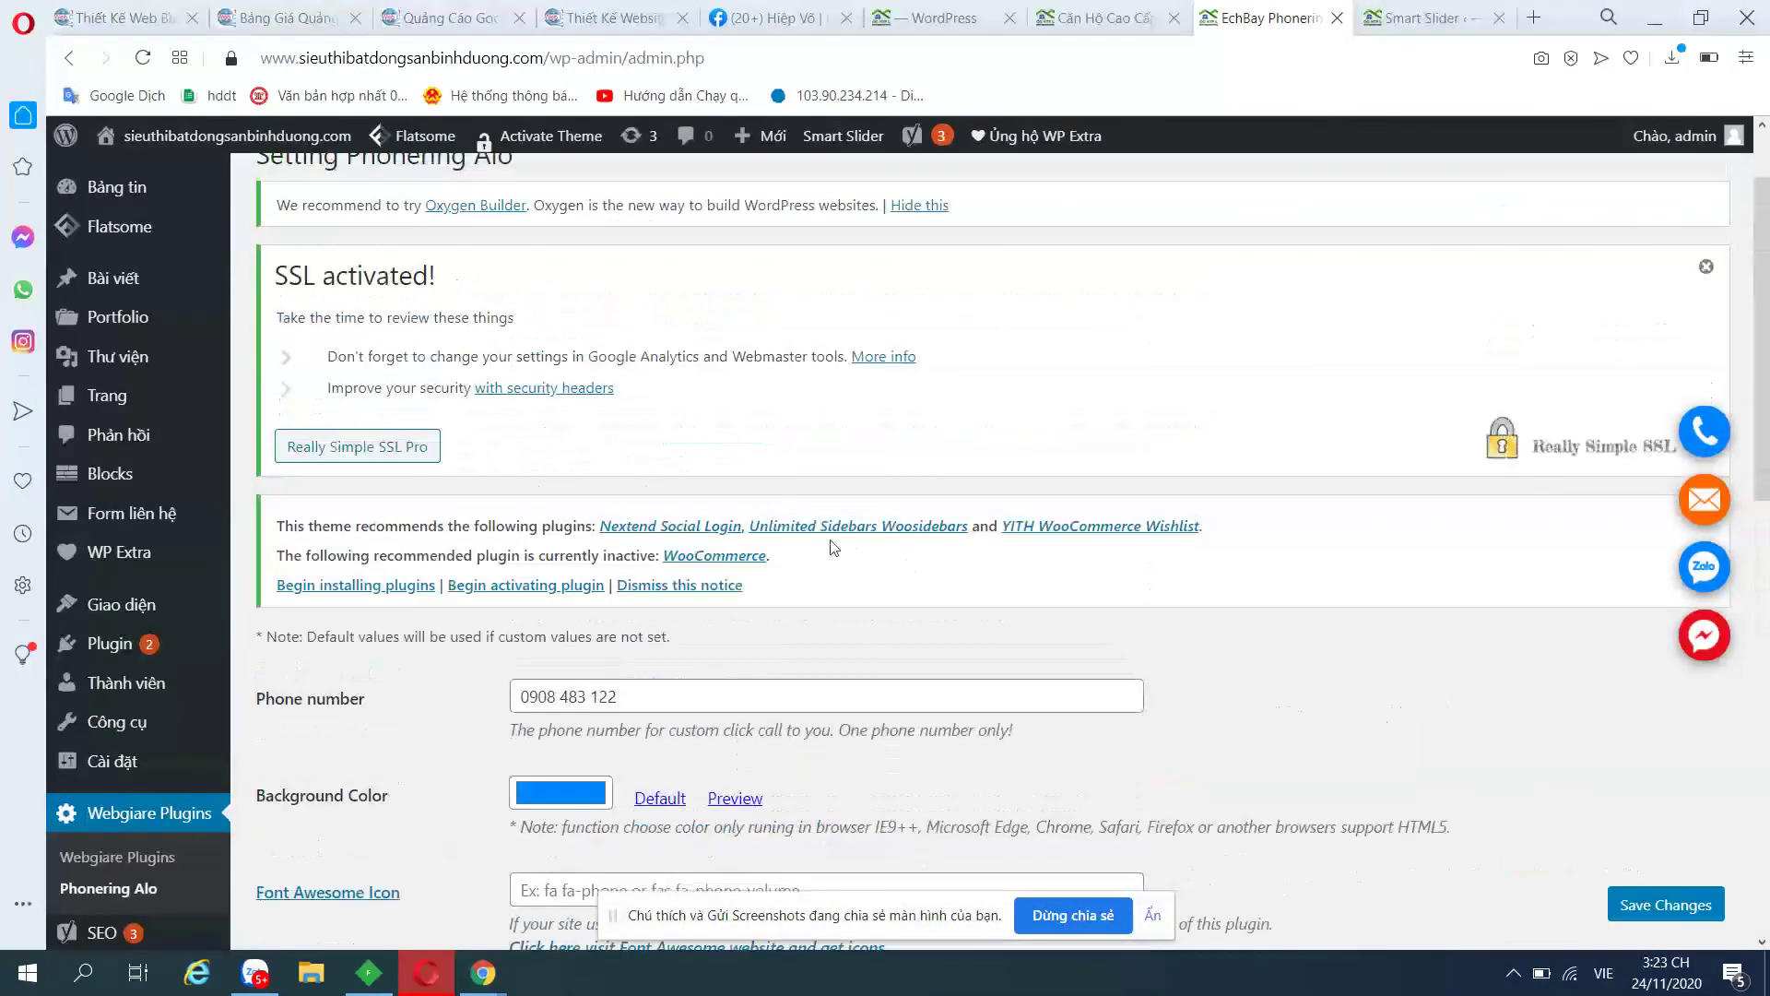
pyautogui.scroll(-3, 608, 470)
pyautogui.click(607, 464)
pyautogui.tripleClick(608, 464)
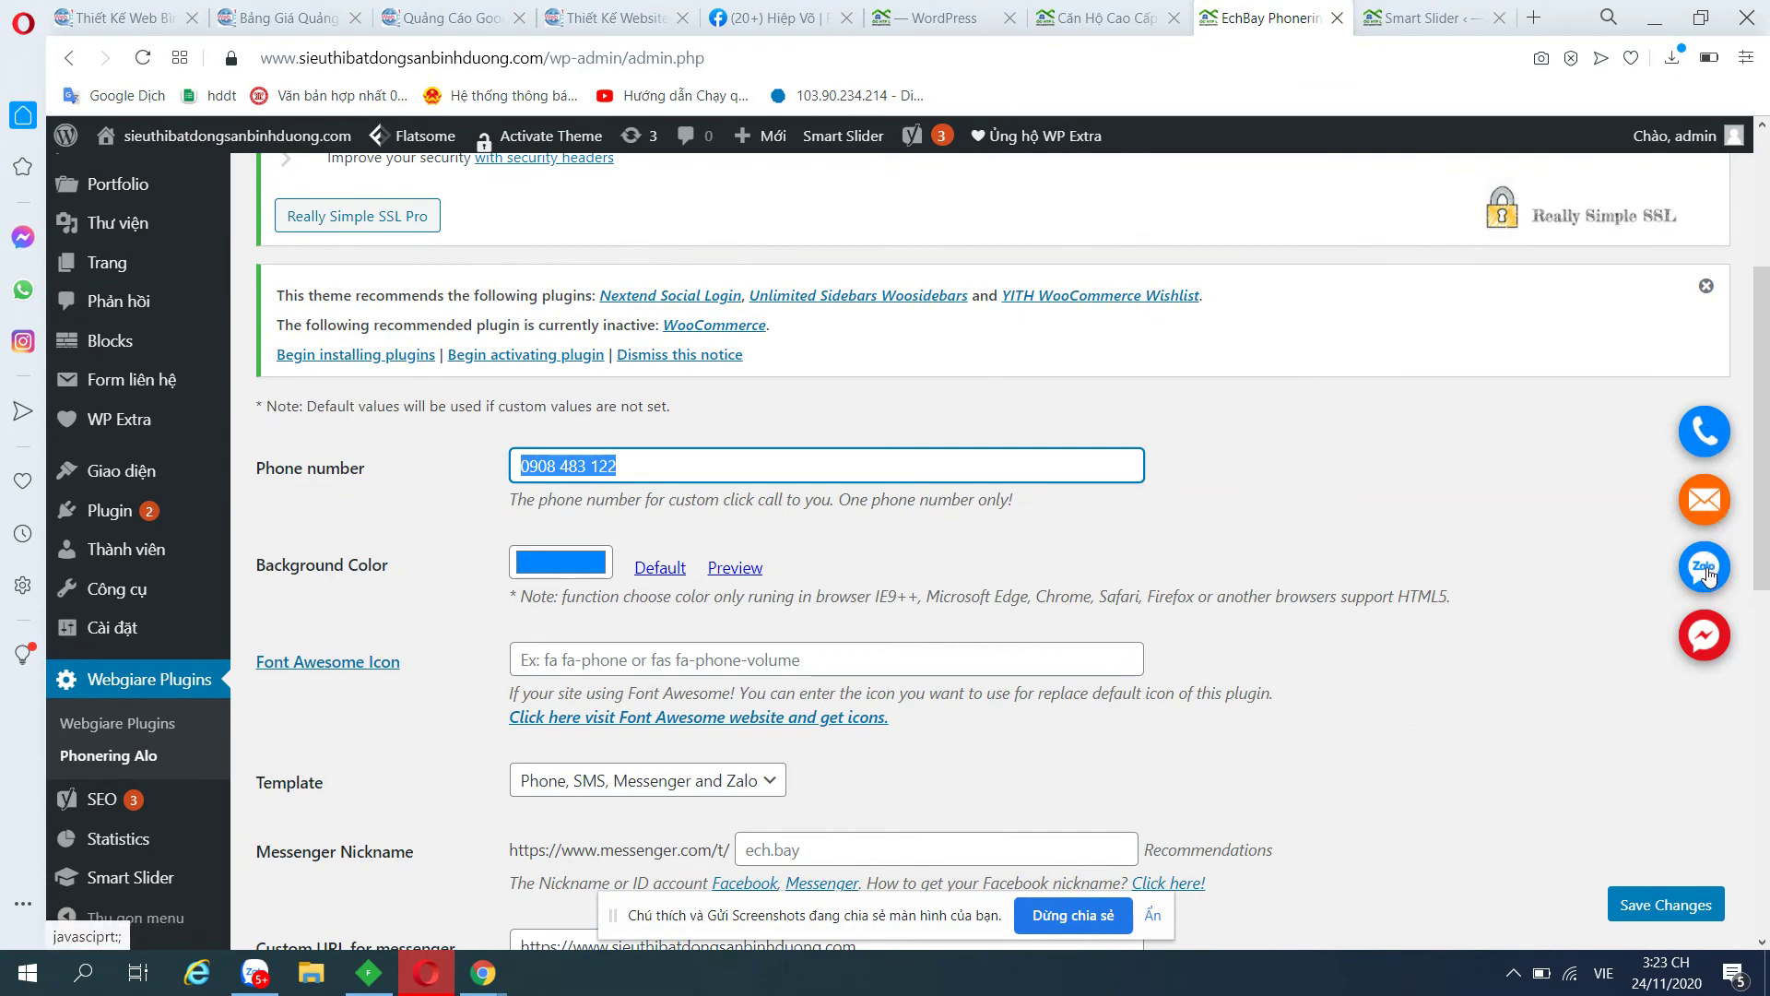
pyautogui.press('End')
pyautogui.hotkey('ctrl', 'shift', 'Left')
pyautogui.hotkey('ctrl', 'shift', 'Left')
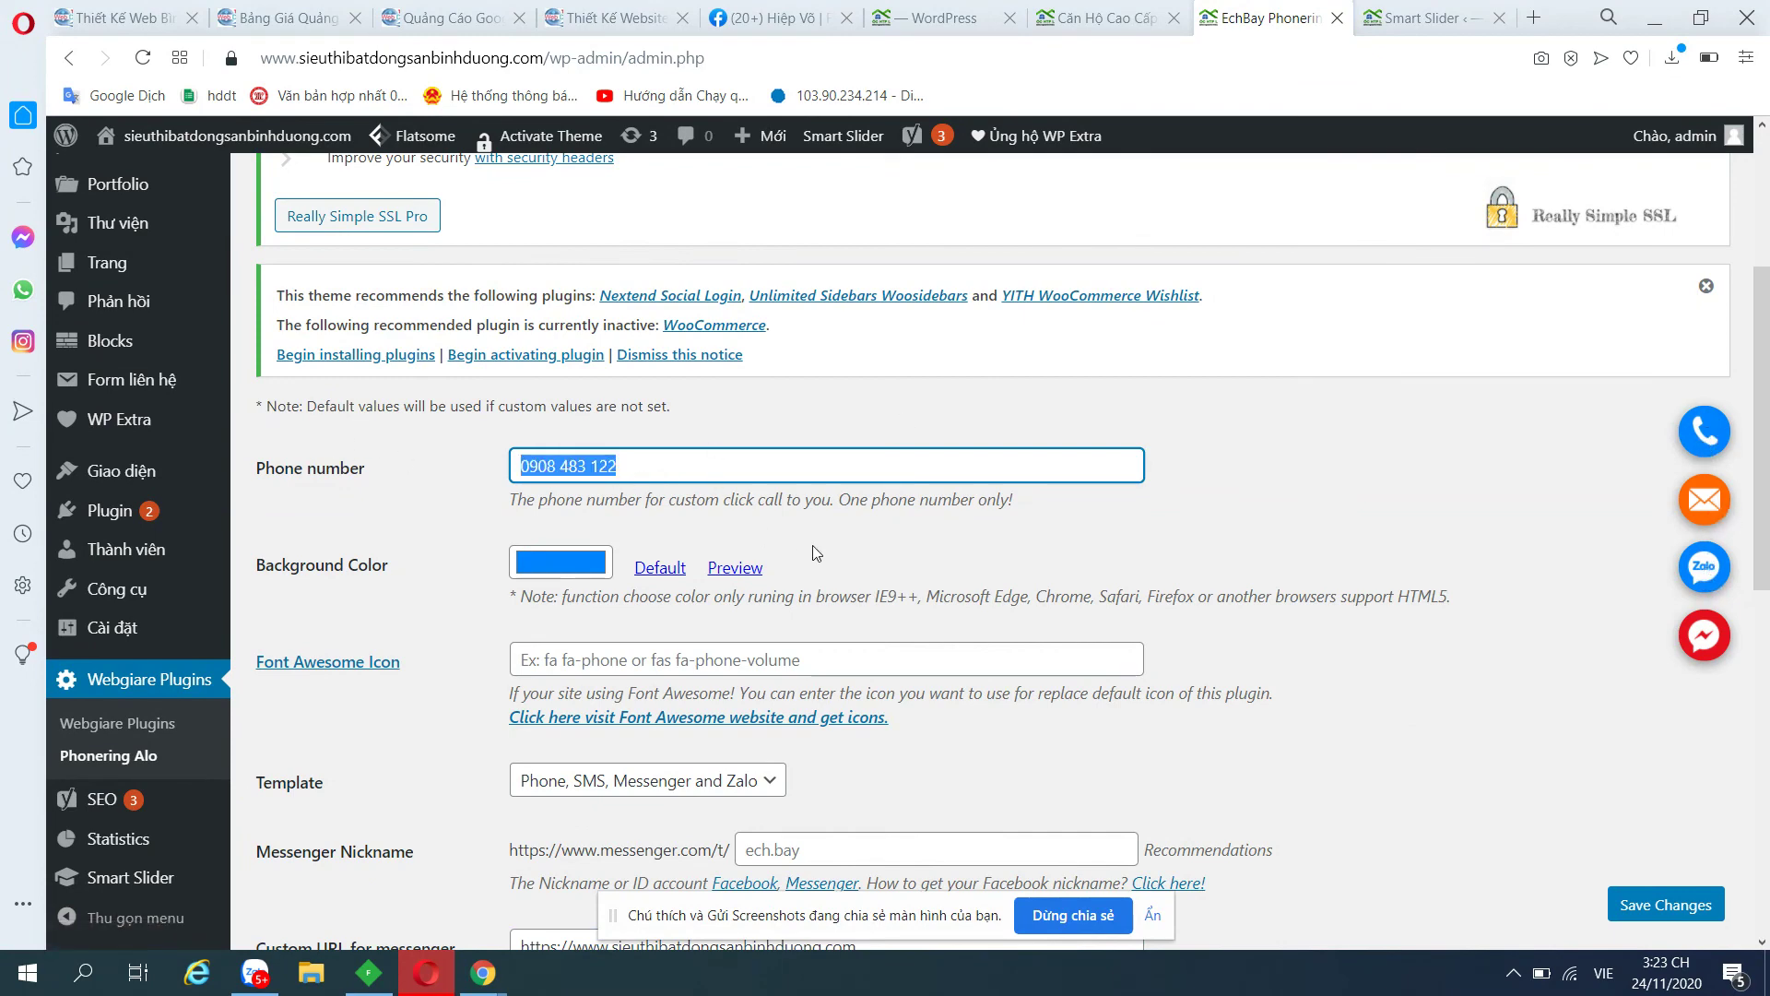
pyautogui.scroll(3, 815, 554)
# Open the site's homepage from the published post and look through its sections down to the footer.
pyautogui.click(1092, 15)
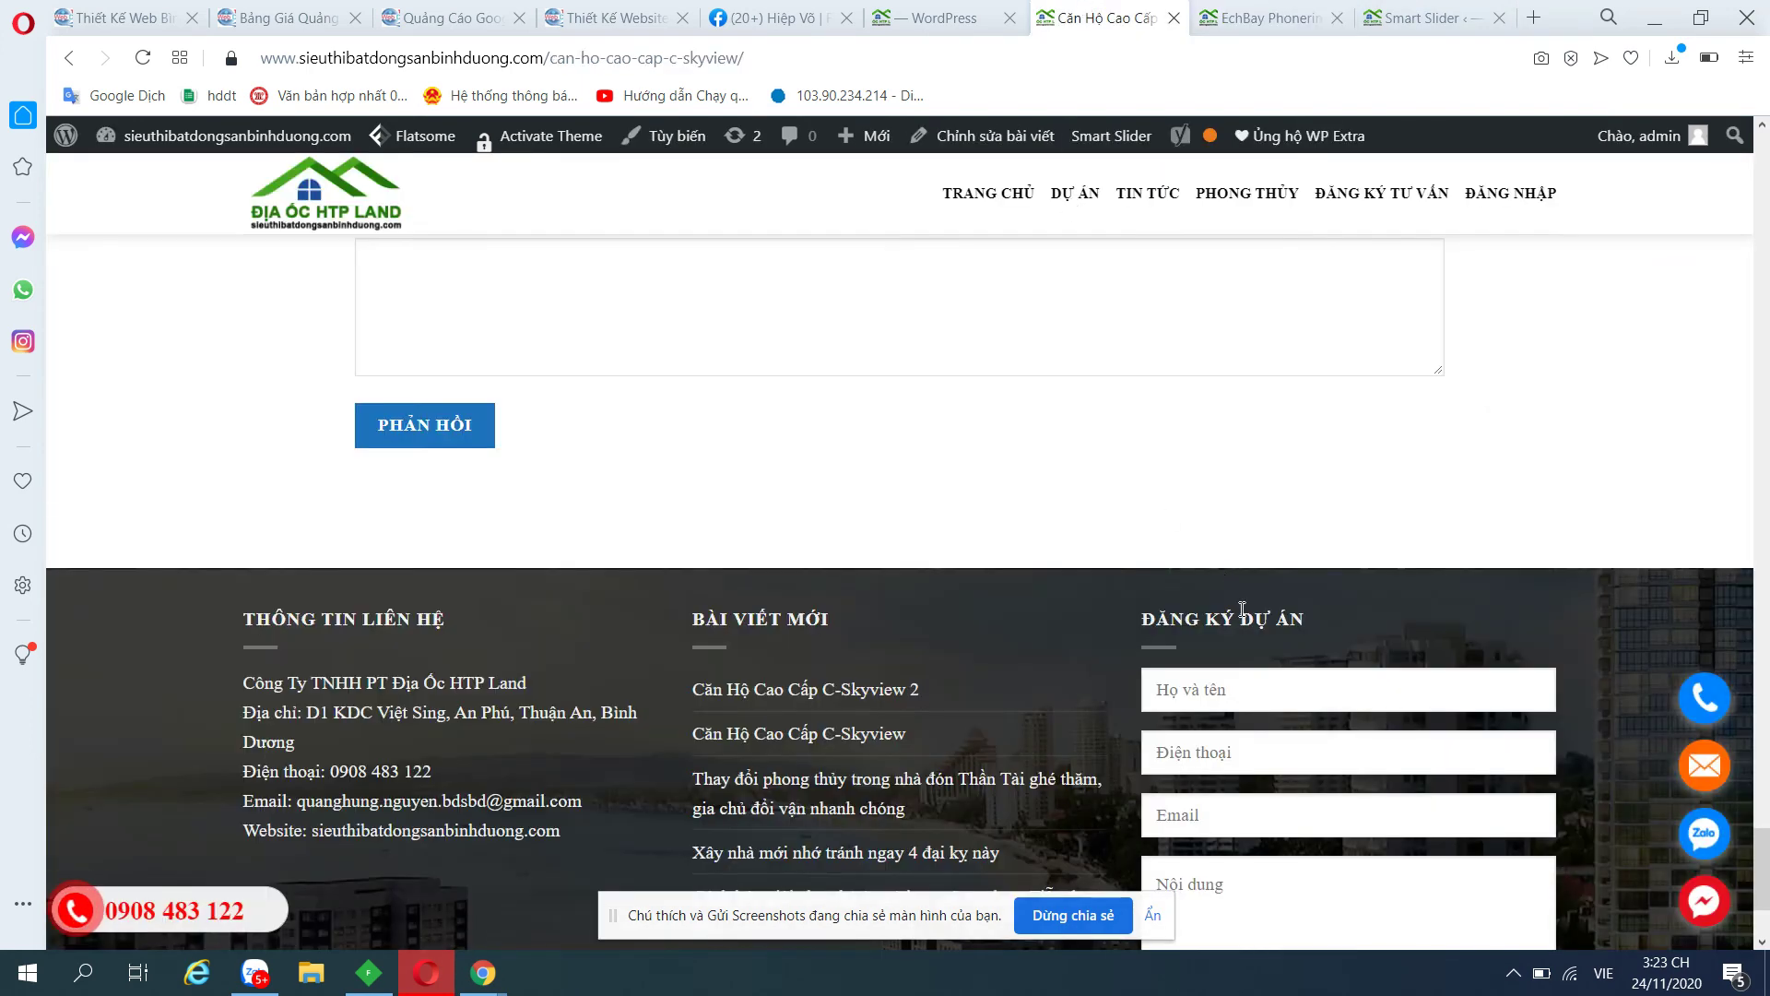
pyautogui.scroll(10, 1242, 608)
pyautogui.moveTo(1763, 703); pyautogui.dragTo(1763, 129)
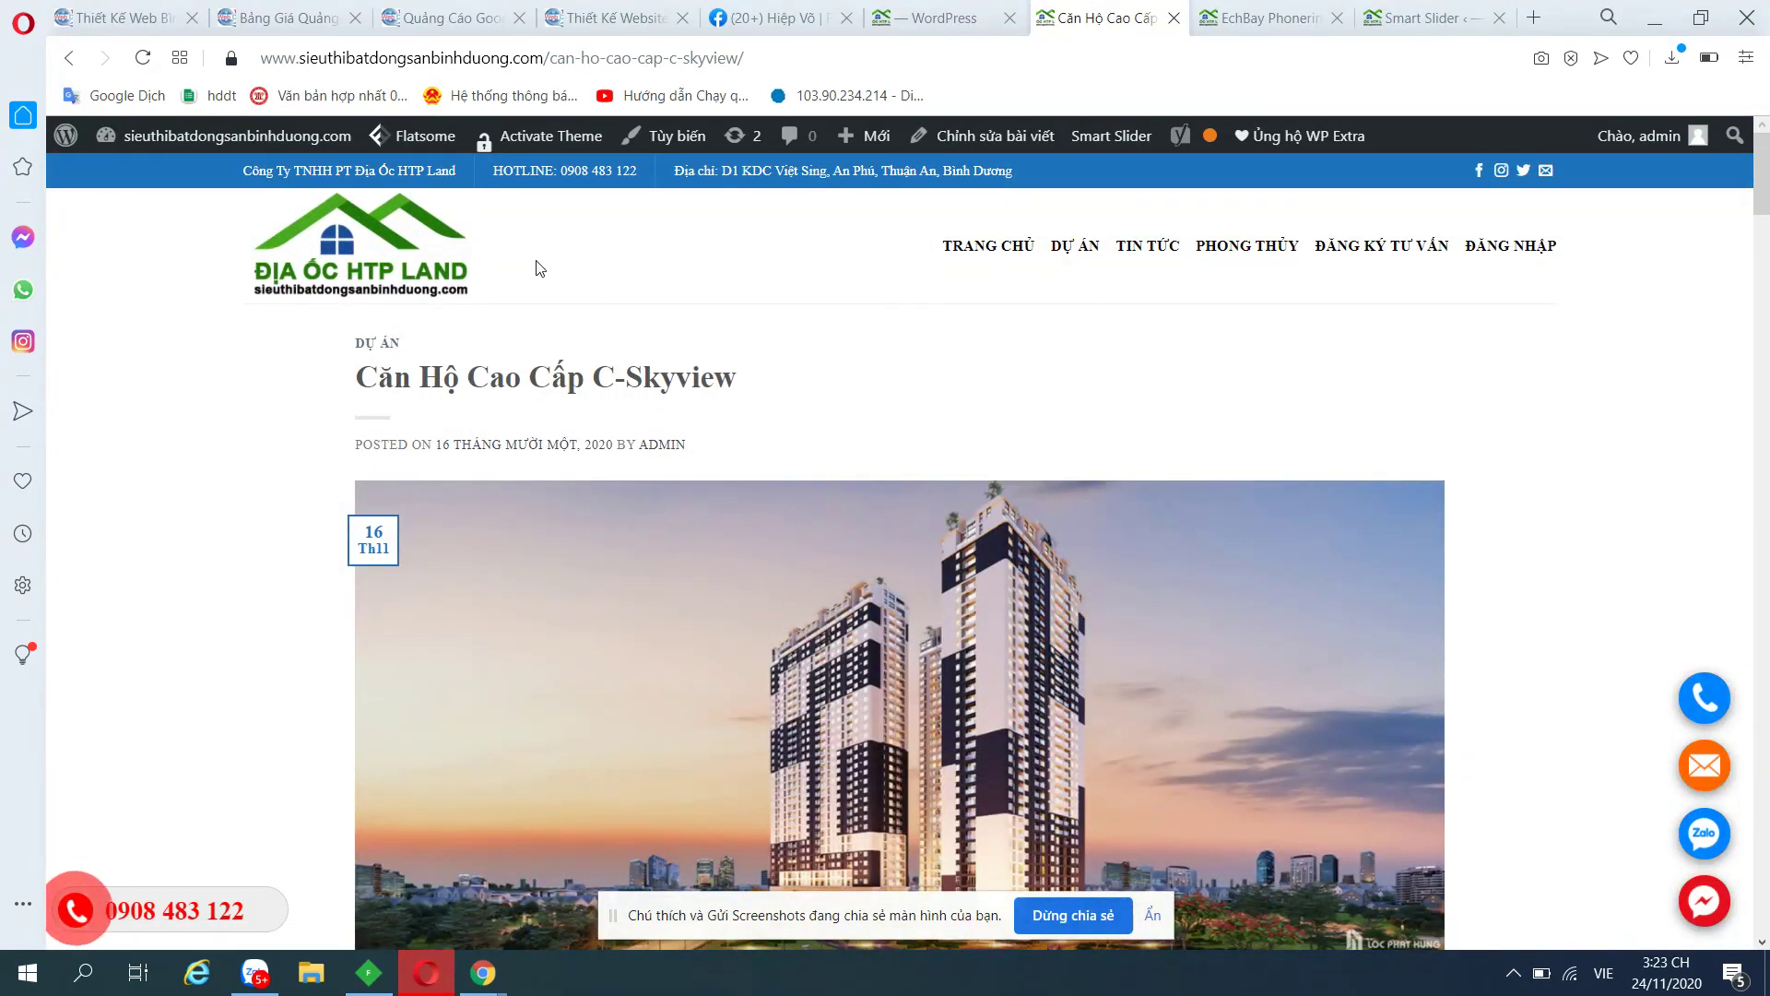
pyautogui.click(394, 283)
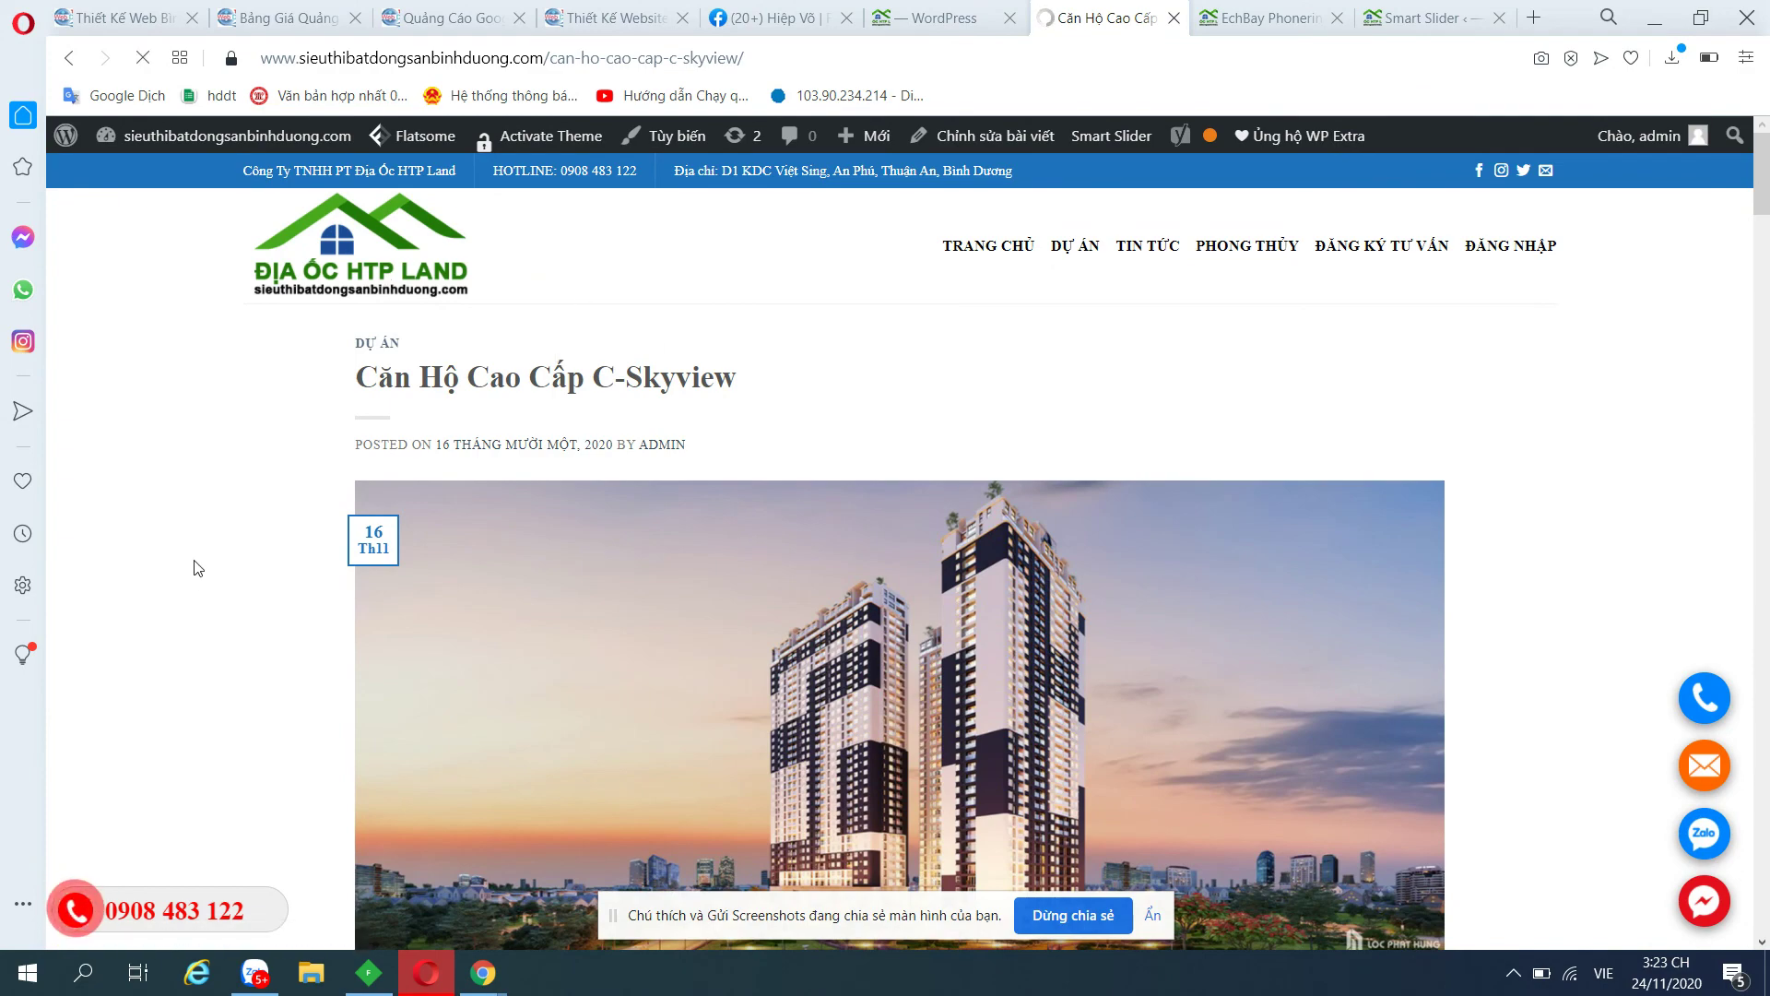
pyautogui.scroll(-5, 203, 565)
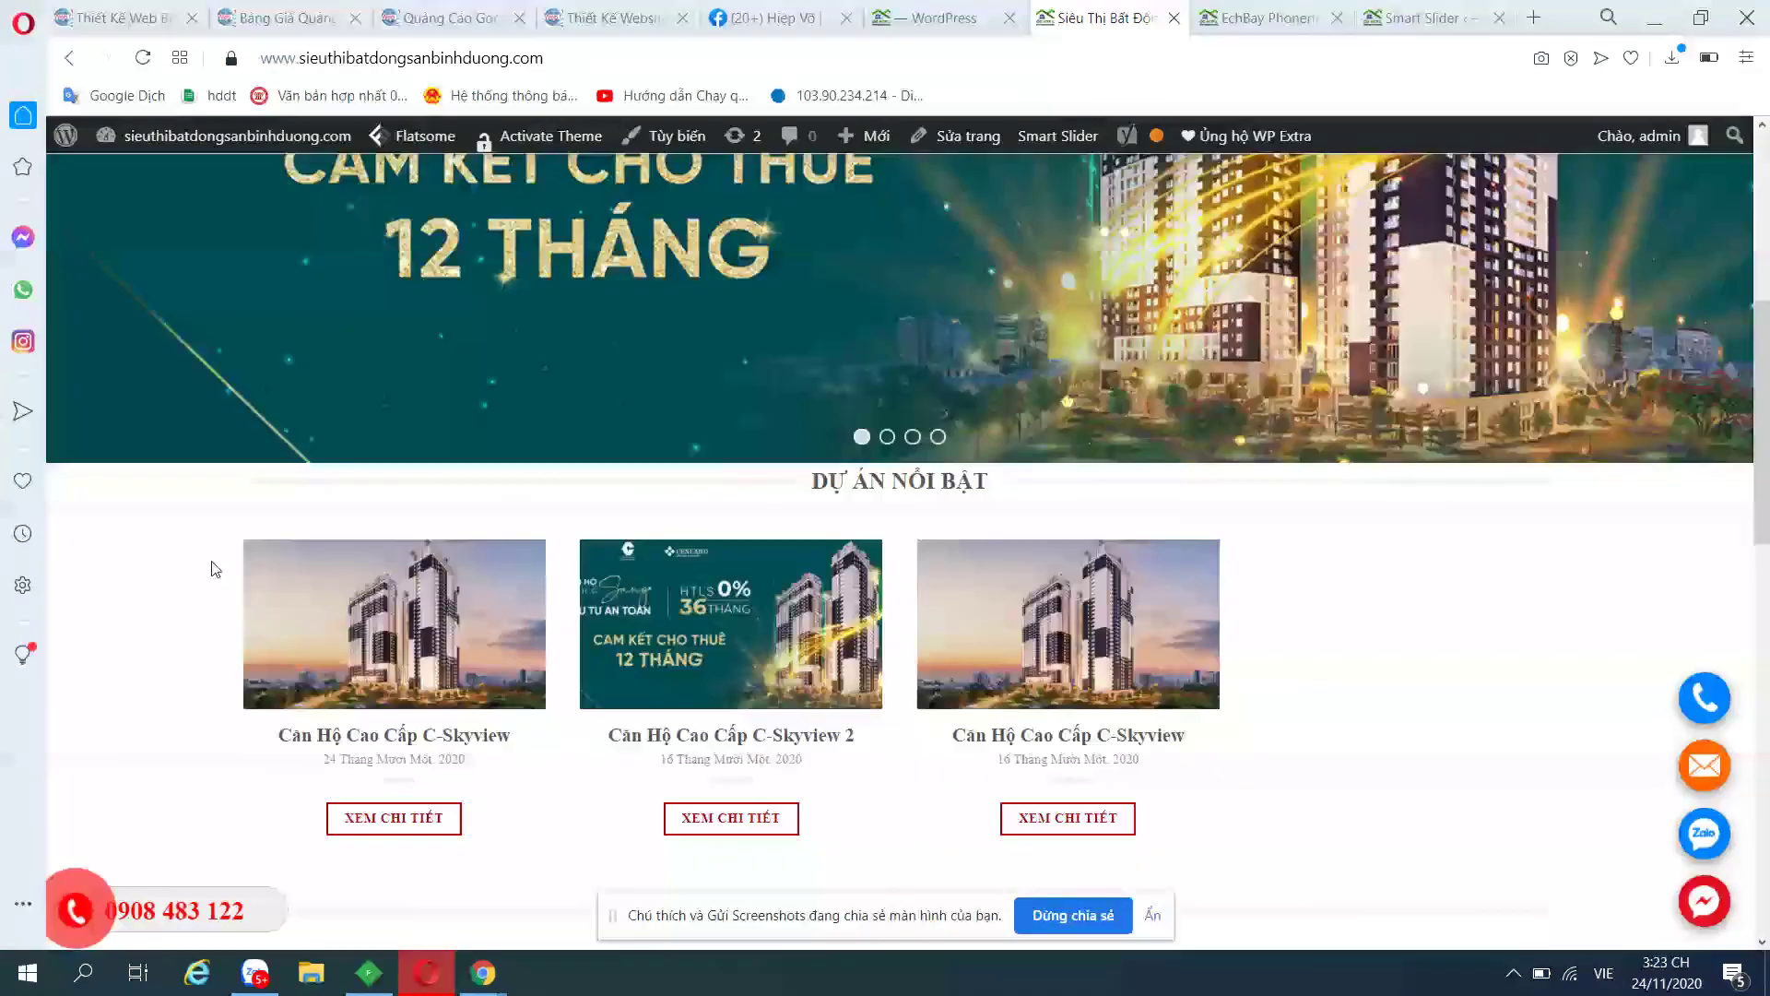
pyautogui.scroll(-6, 214, 569)
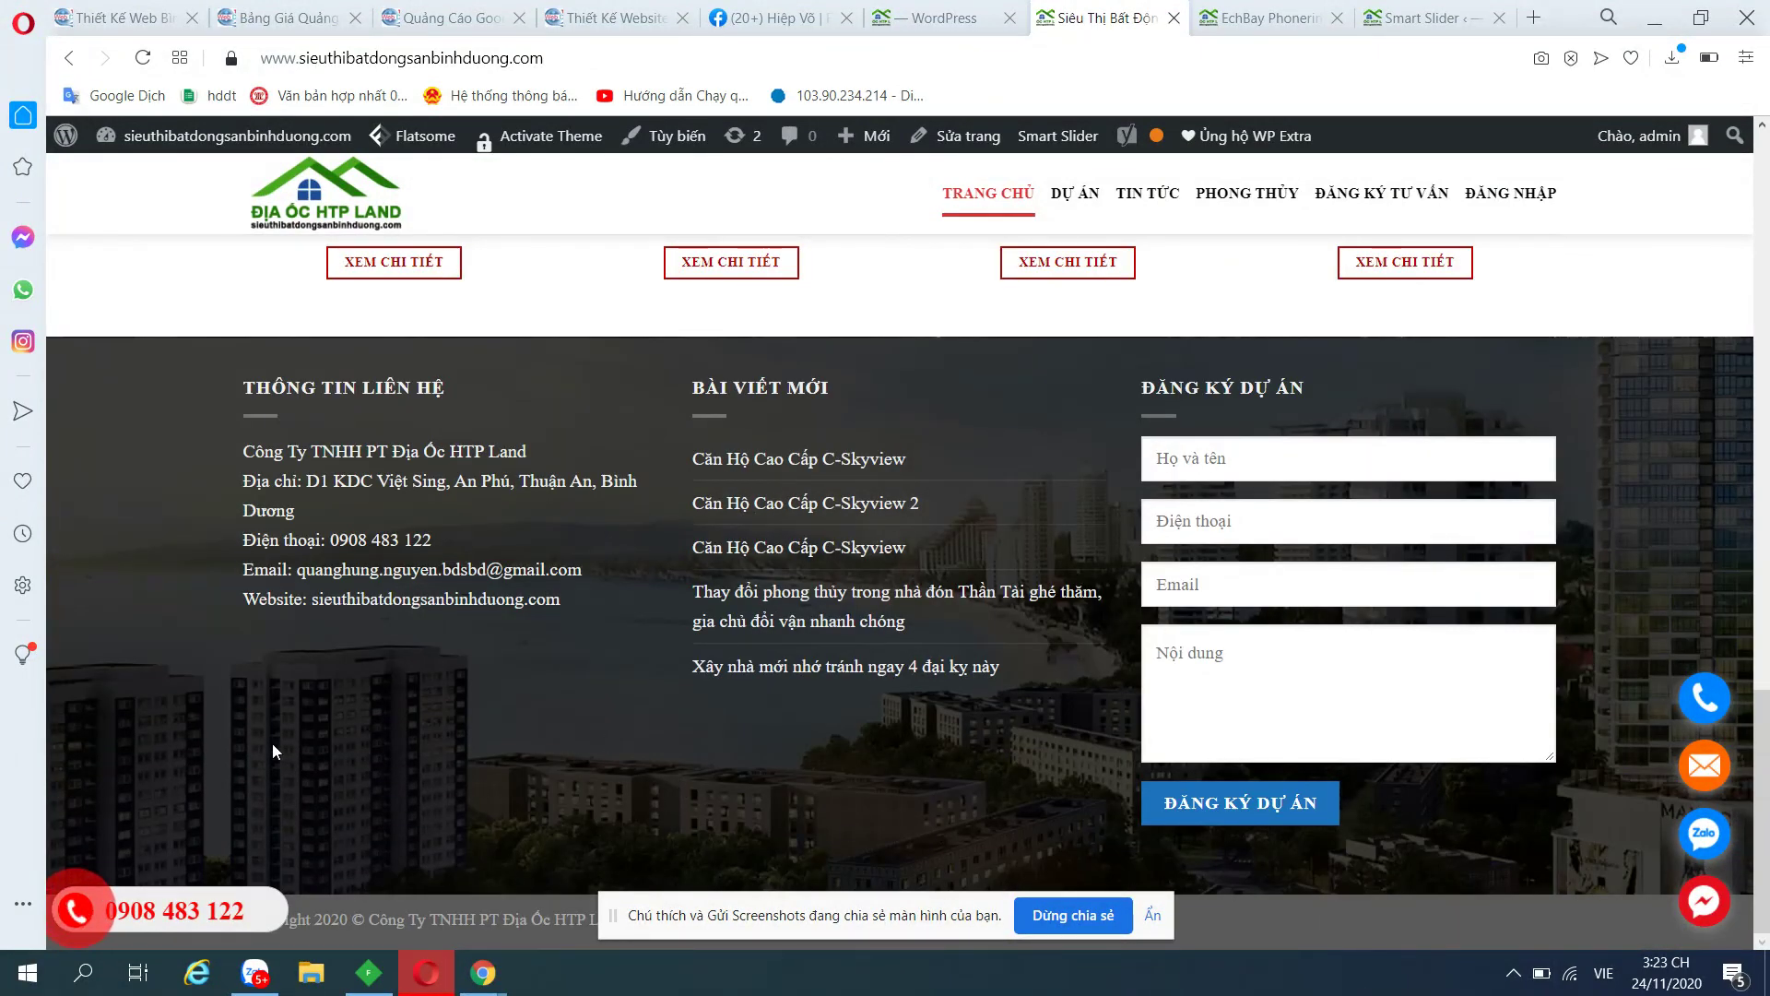
# Open the Footer settings in the theme customizer and examine the footer background image alongside the homepage preview.
pyautogui.click(674, 143)
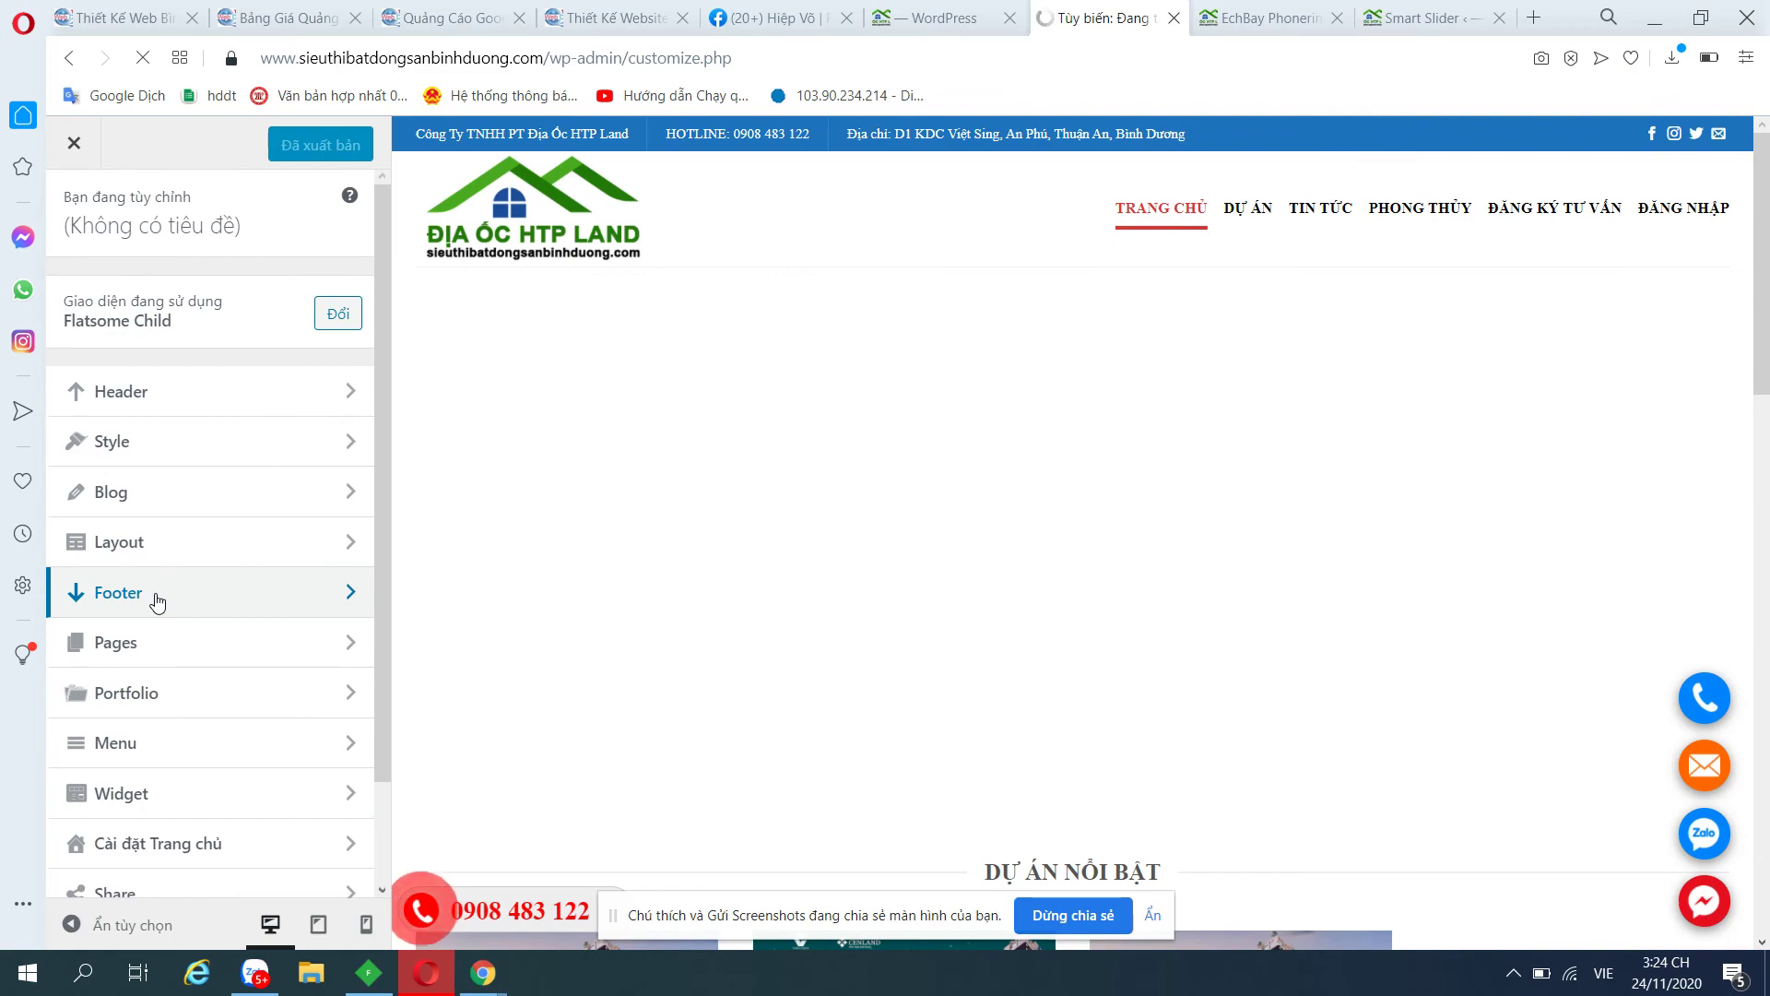
pyautogui.click(156, 601)
pyautogui.scroll(-7, 251, 662)
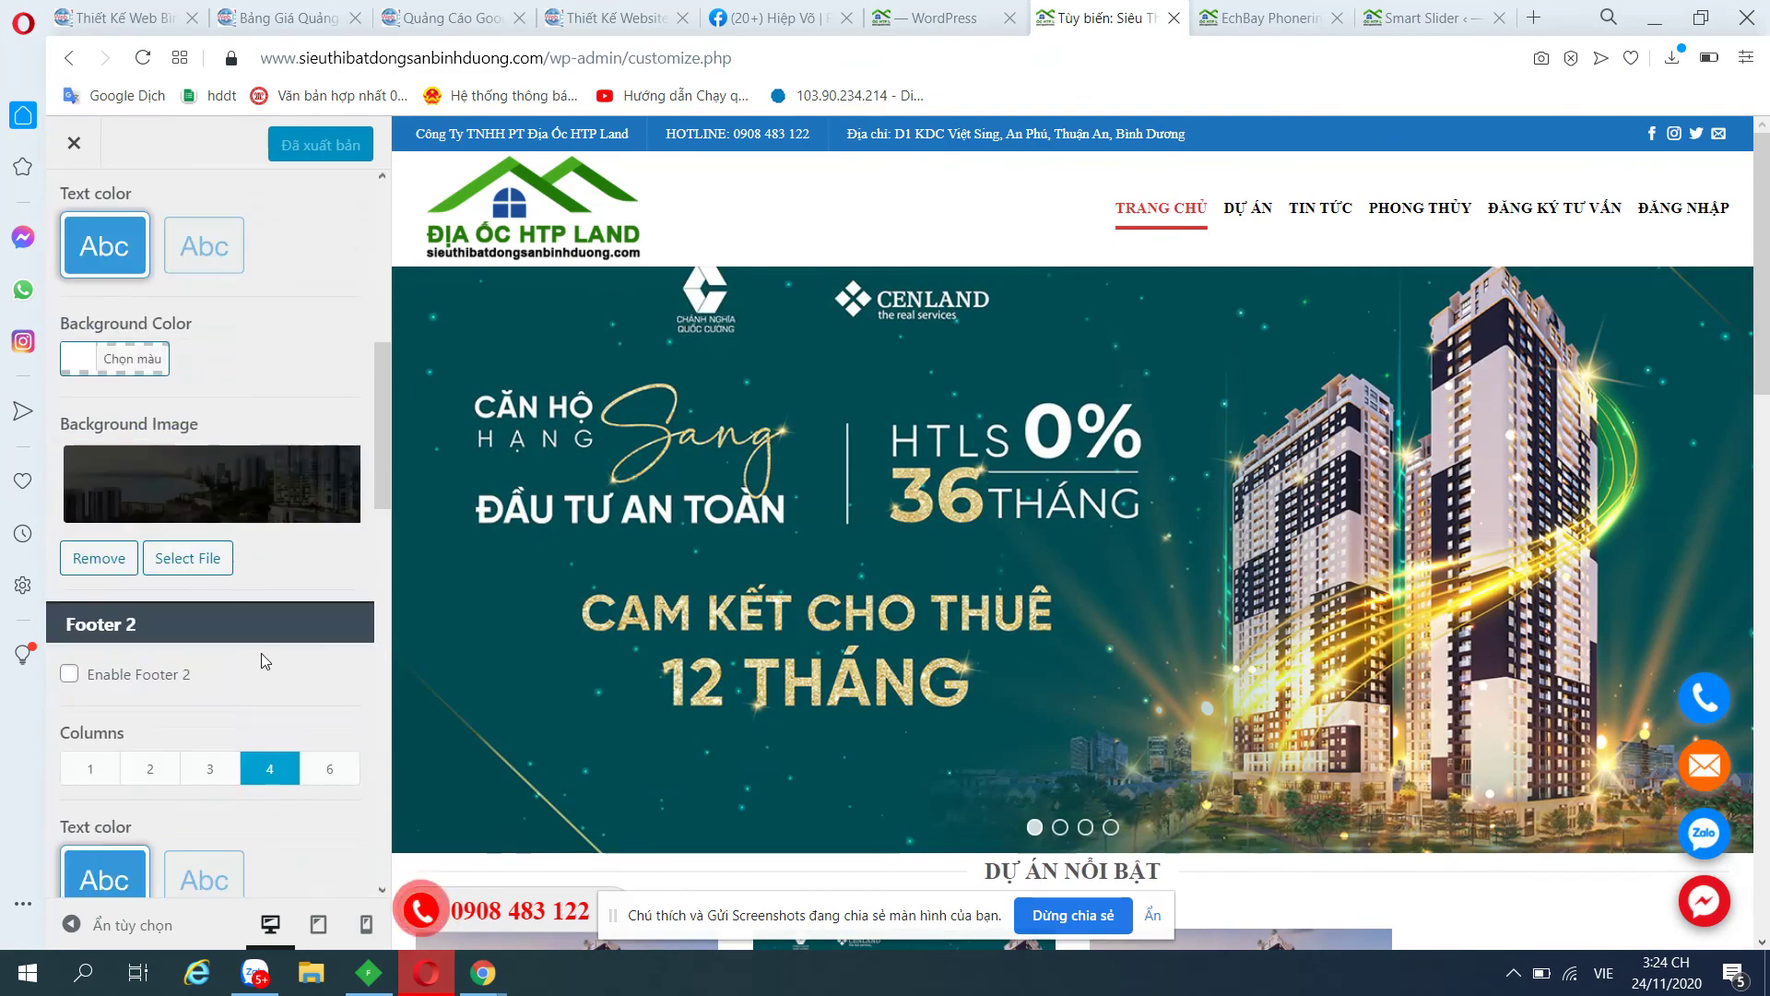
pyautogui.scroll(-15, 606, 774)
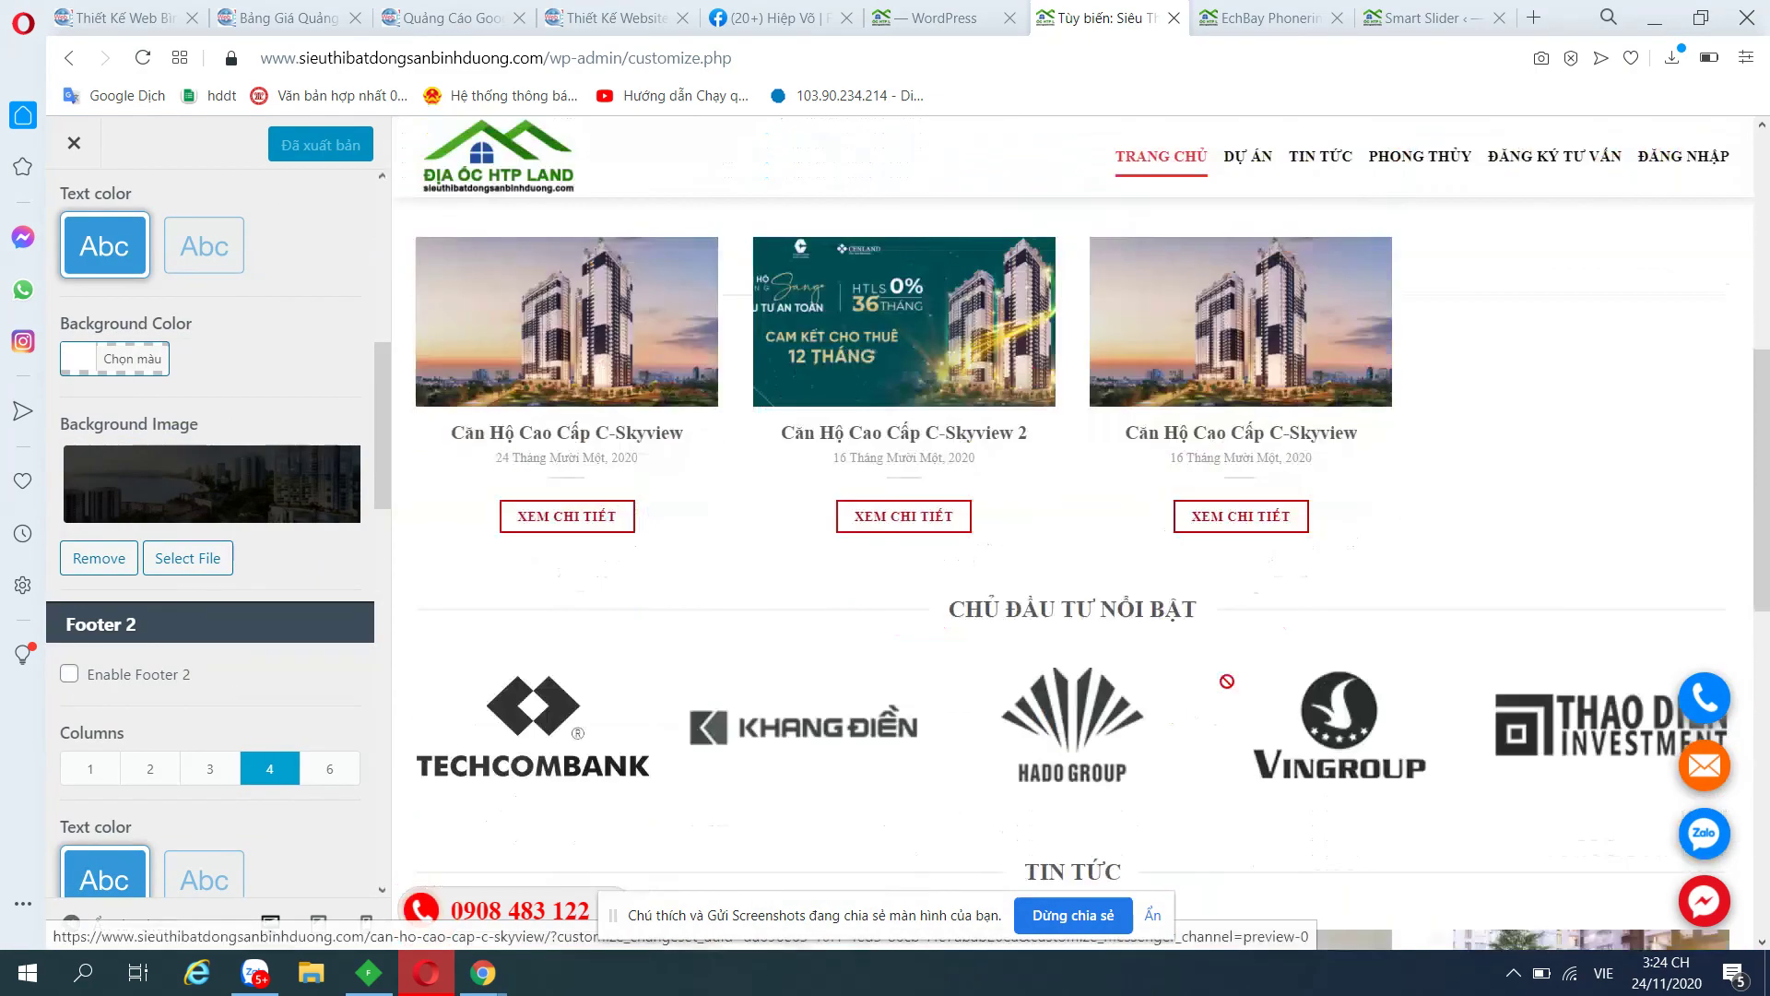